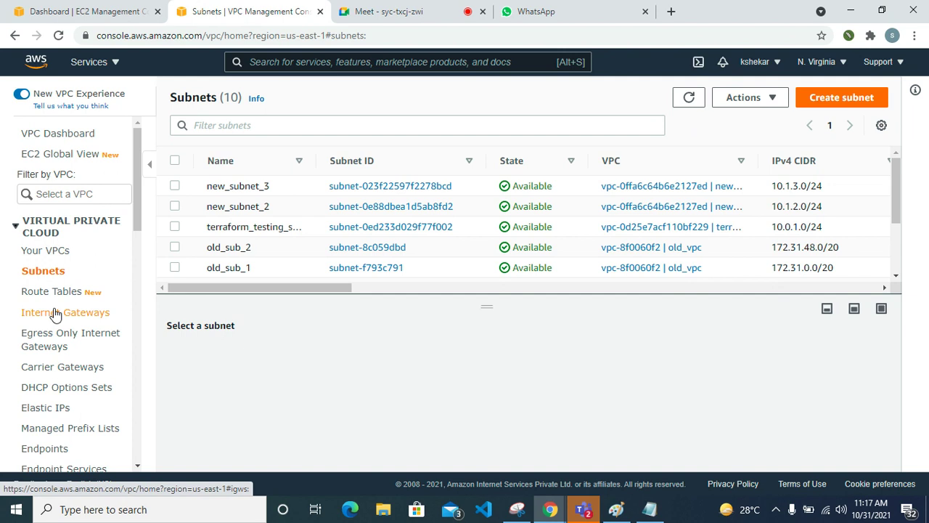
Step: Look through the VPC service's resource categories and open the list of your VPCs
scroll(54, 310, "down", 1)
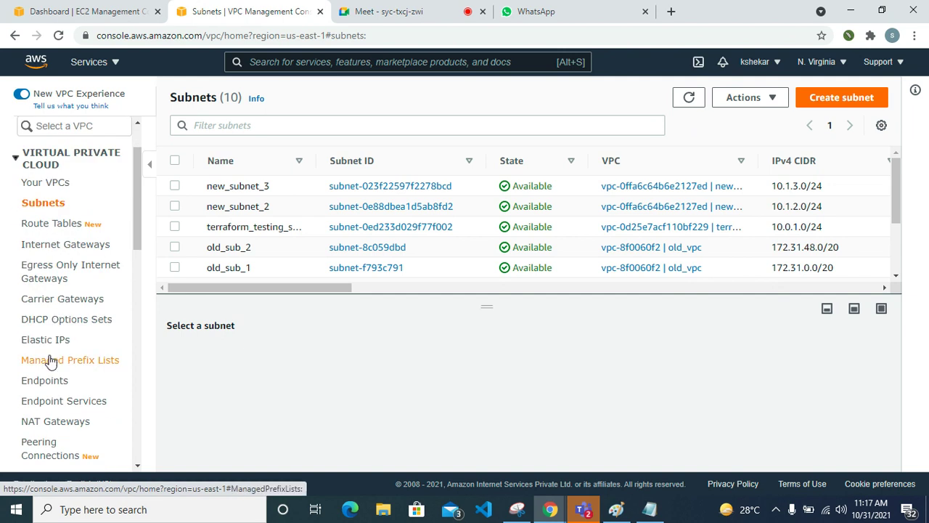
scroll(51, 359, "down", 2)
scroll(52, 352, "down", 1)
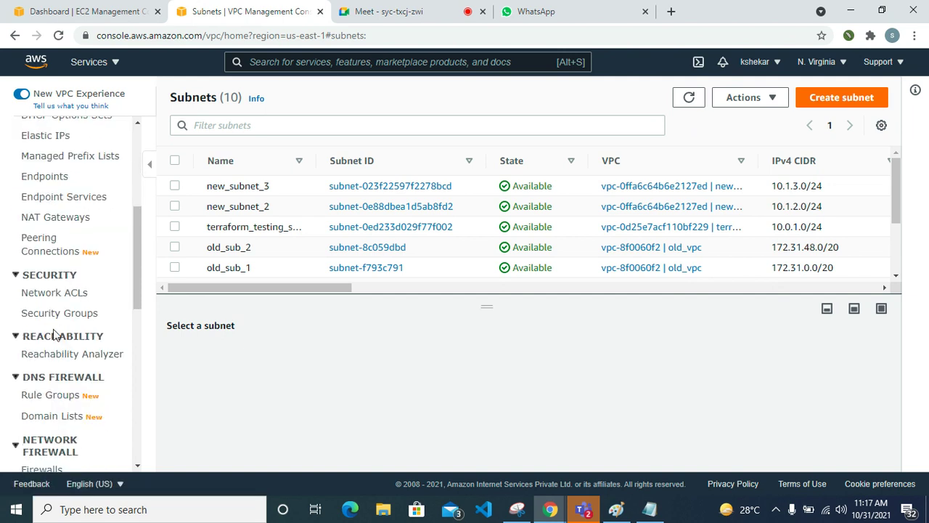
scroll(53, 327, "down", 5)
scroll(51, 389, "up", 9)
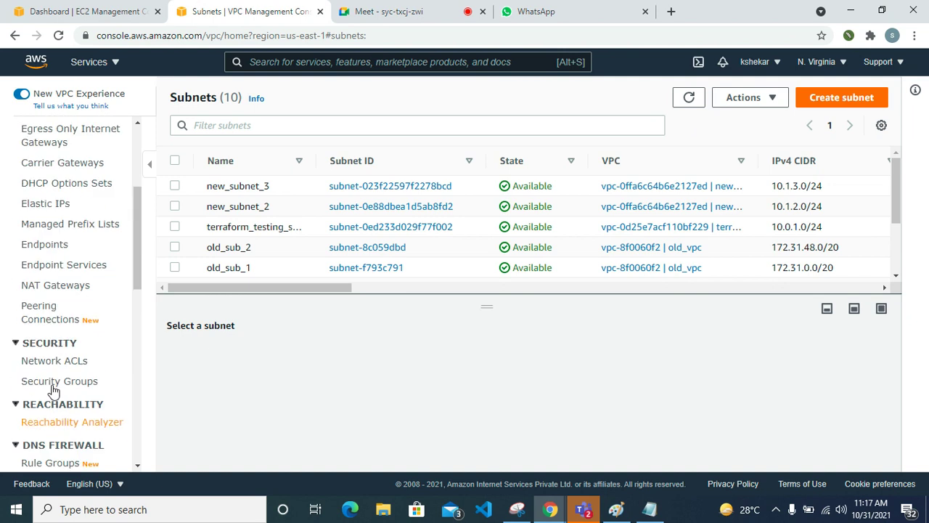
left_click(51, 250)
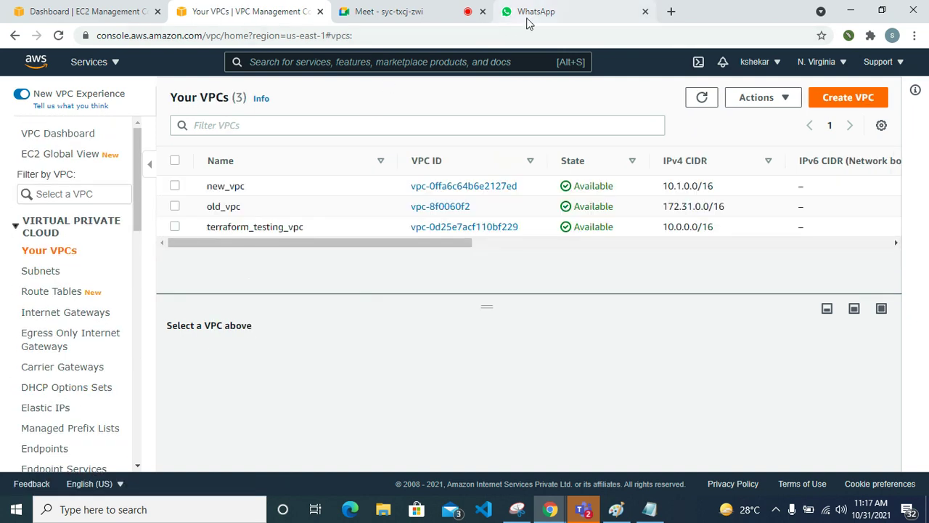
Step: Start creating a new VPC and set its name tag to "calender"
mouse_move(531, 23)
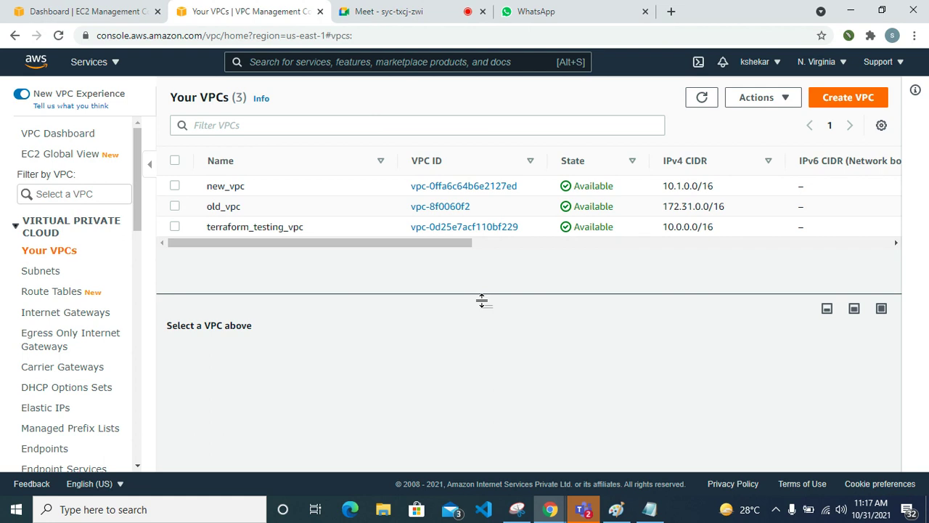
left_click(848, 99)
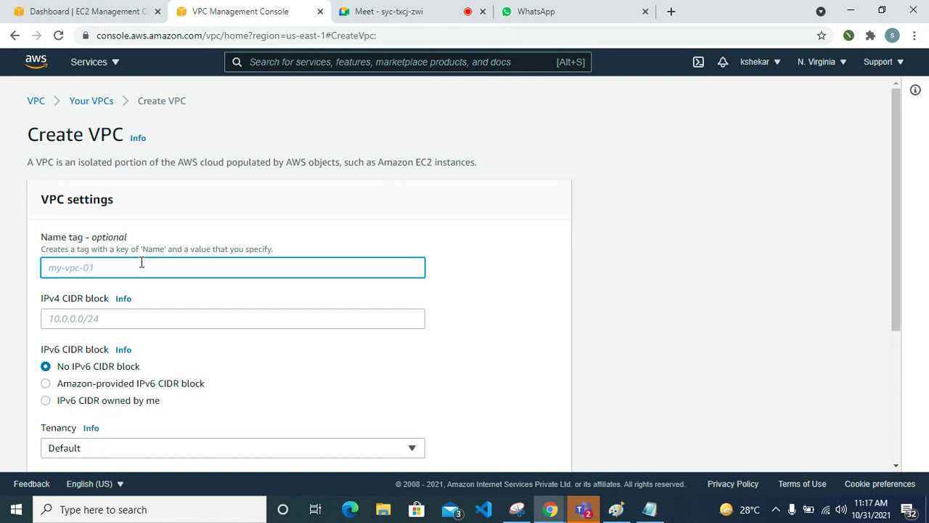
type("calender")
scroll(152, 295, "down", 1)
left_click(136, 249)
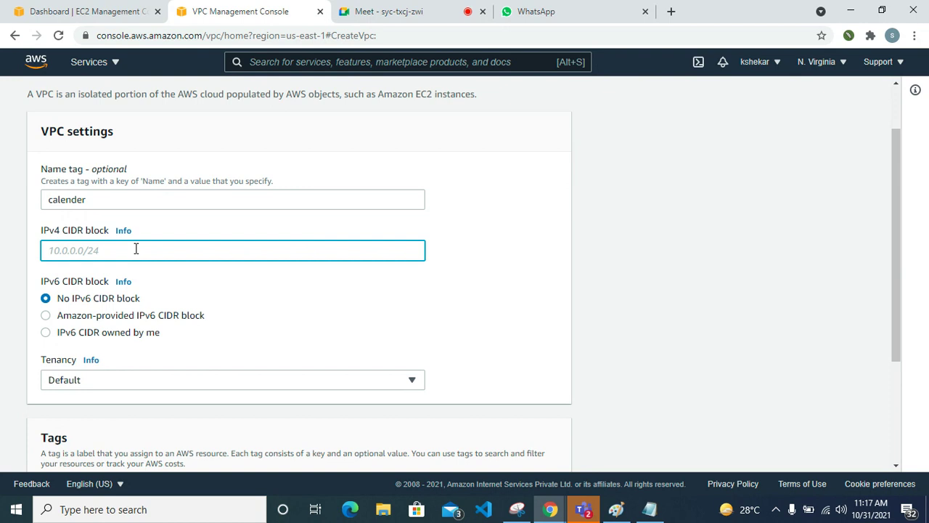
Step: Search Google for "ip subnet calculator" in a new browser tab and open the calculator.net IP Subnet Calculator
left_click(671, 11)
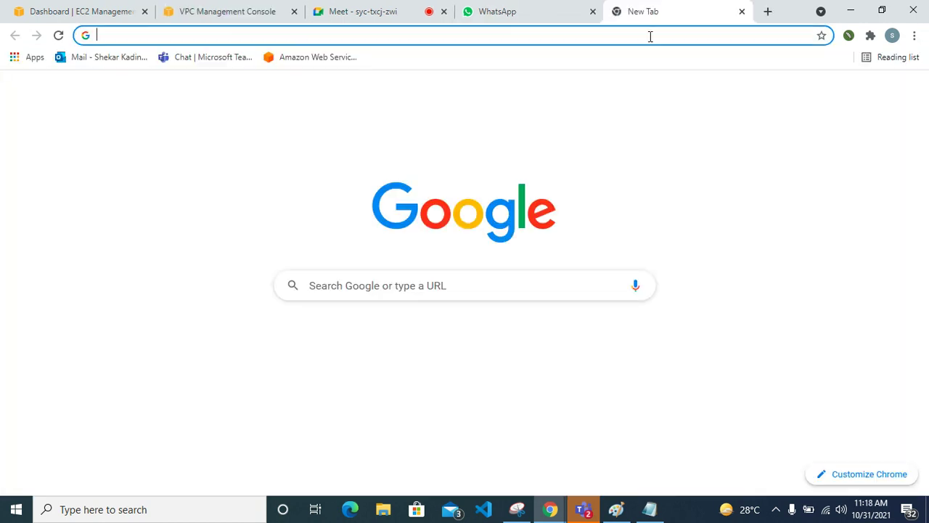
type("ipsu")
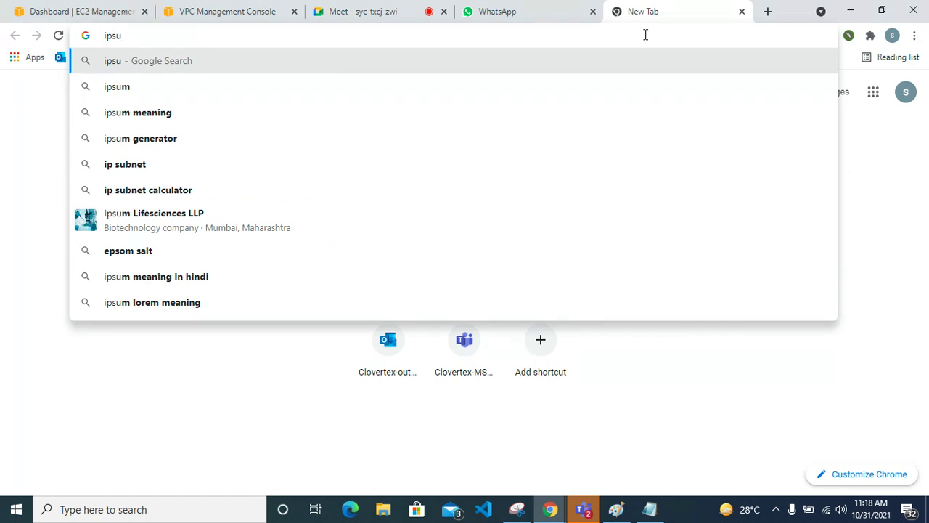
type("bne")
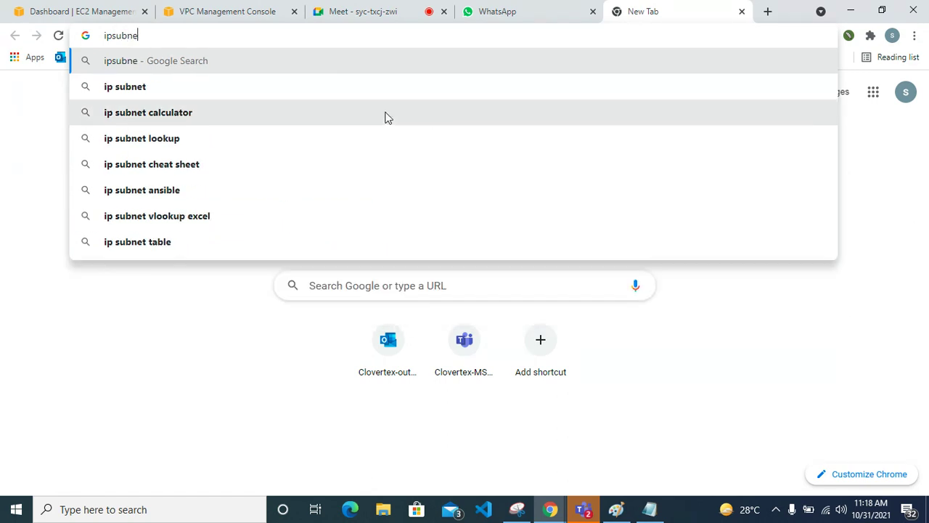
left_click(385, 114)
left_click(174, 203)
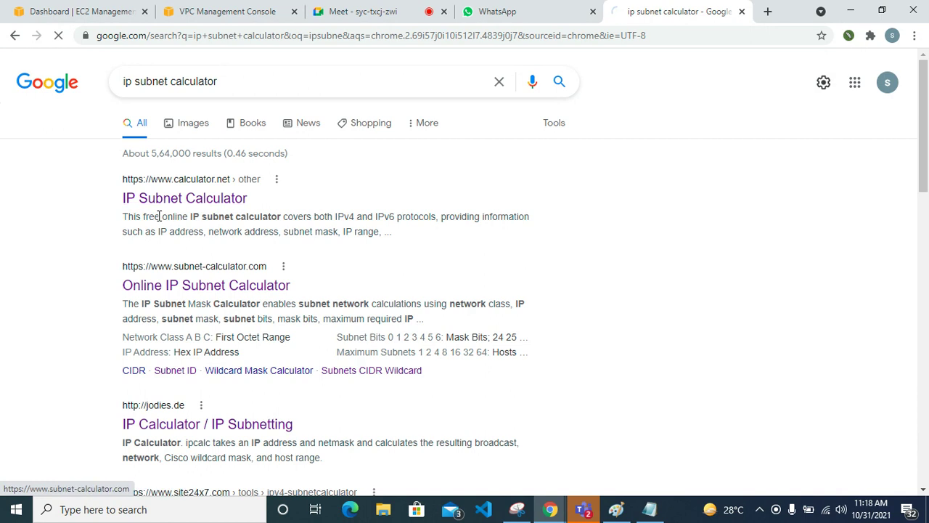
Step: Examine the typical IPv4 subnets table for the usable hosts of the /8 and /16 prefix sizes
scroll(234, 241, "down", 4)
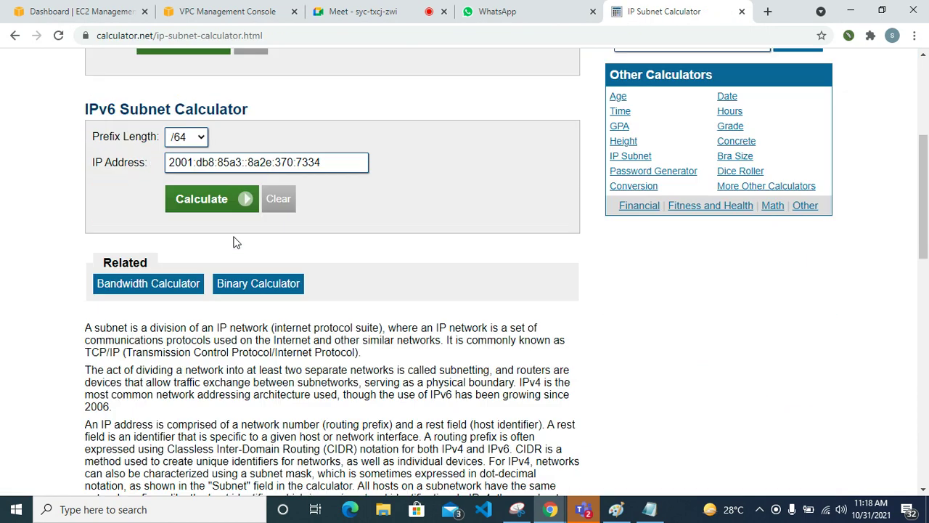
scroll(182, 291, "down", 1)
scroll(182, 291, "down", 8)
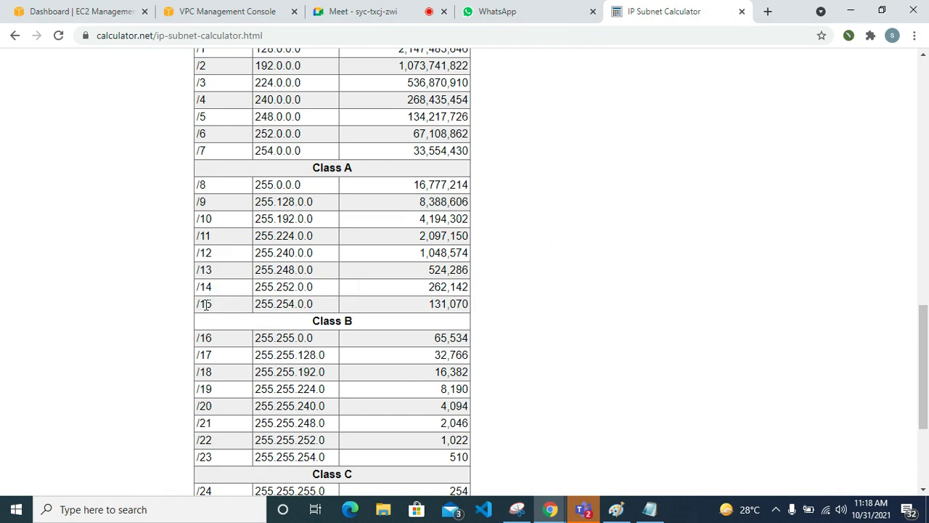
scroll(231, 255, "up", 3)
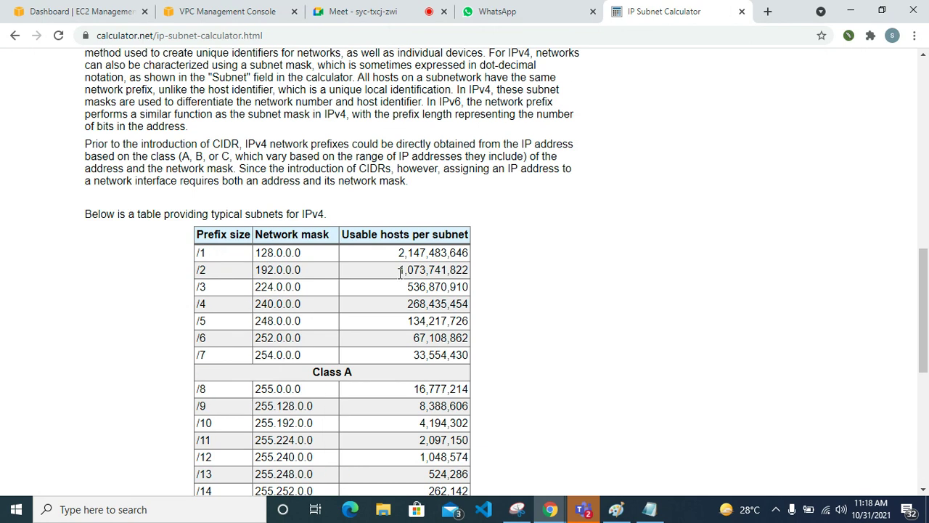
scroll(400, 273, "down", 3)
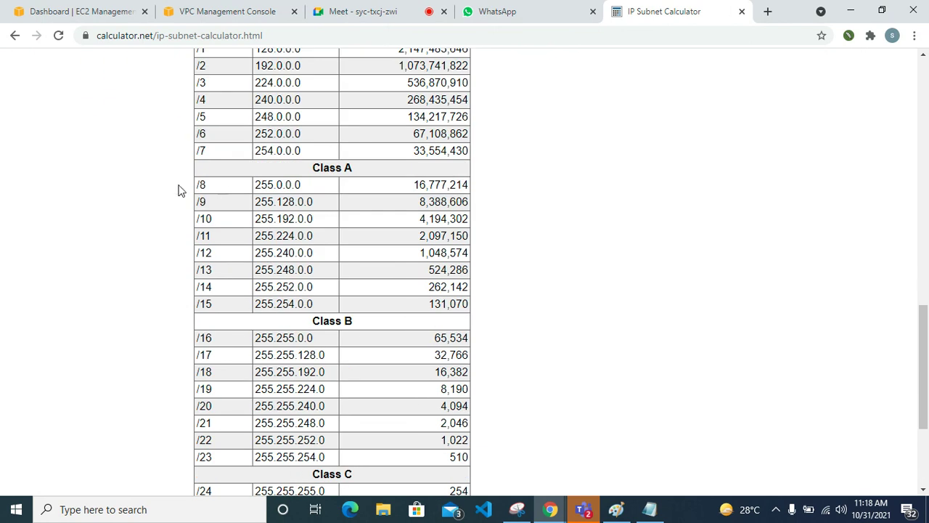
left_click_drag(191, 186, 429, 185)
left_click(433, 185)
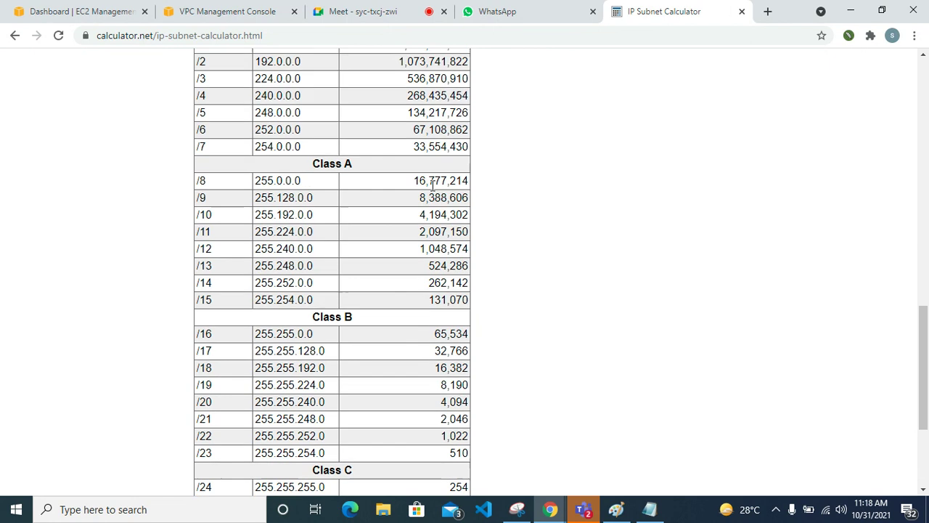
scroll(433, 185, "down", 2)
left_click_drag(207, 202, 193, 204)
left_click(220, 202)
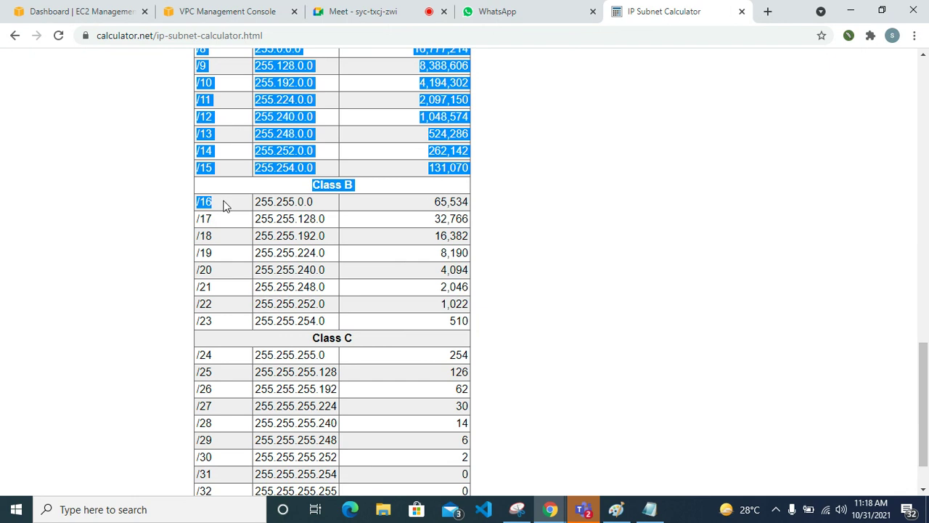
left_click(423, 209)
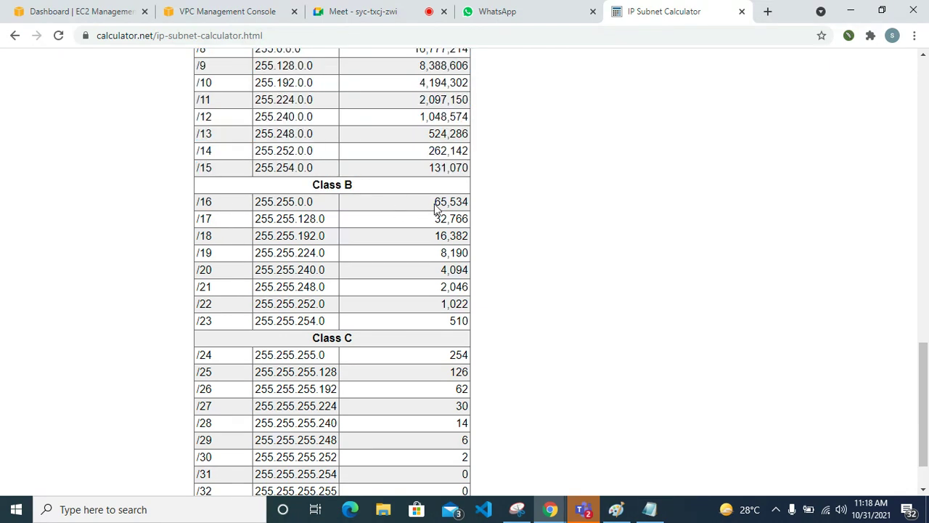
left_click_drag(435, 202, 470, 209)
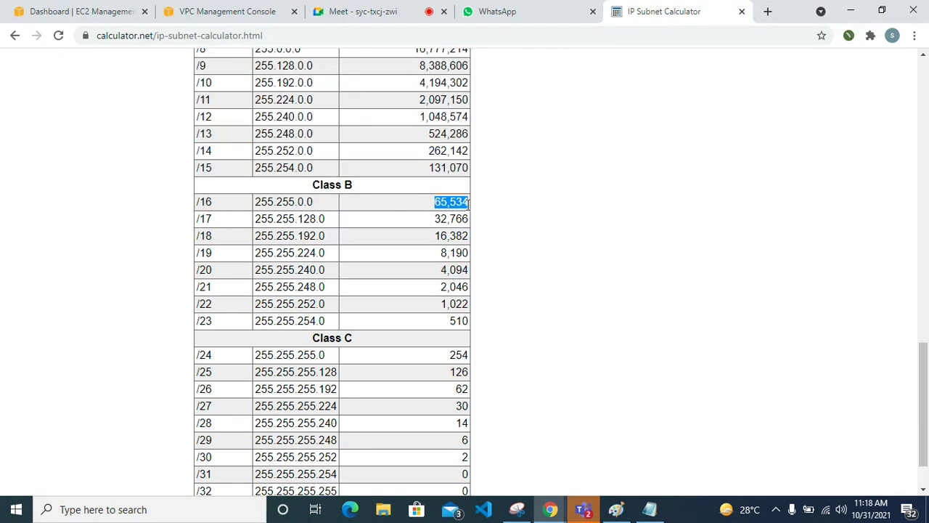
Step: Return to the VPC form, set the IPv4 CIDR block to 10.0.0.0/16 and create the VPC
left_click(254, 13)
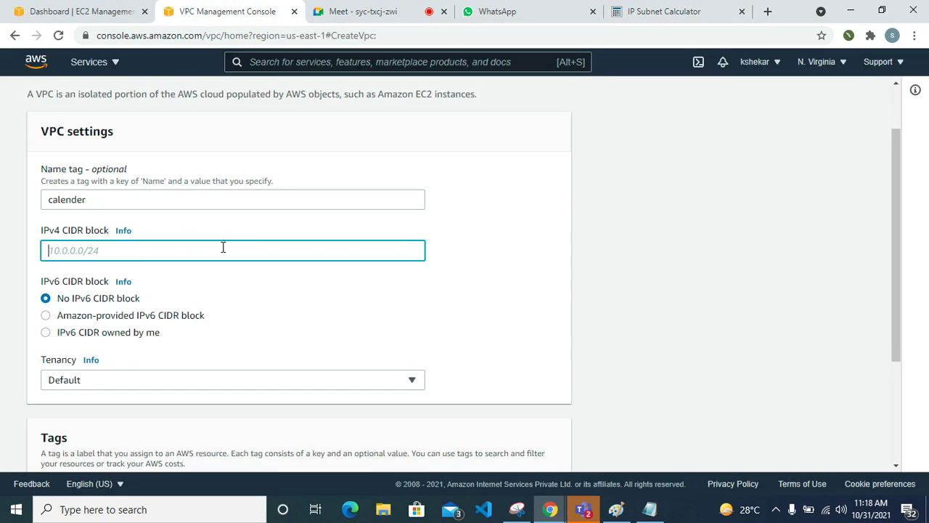
type("10")
type(".0.0.0/16")
scroll(246, 308, "down", 2)
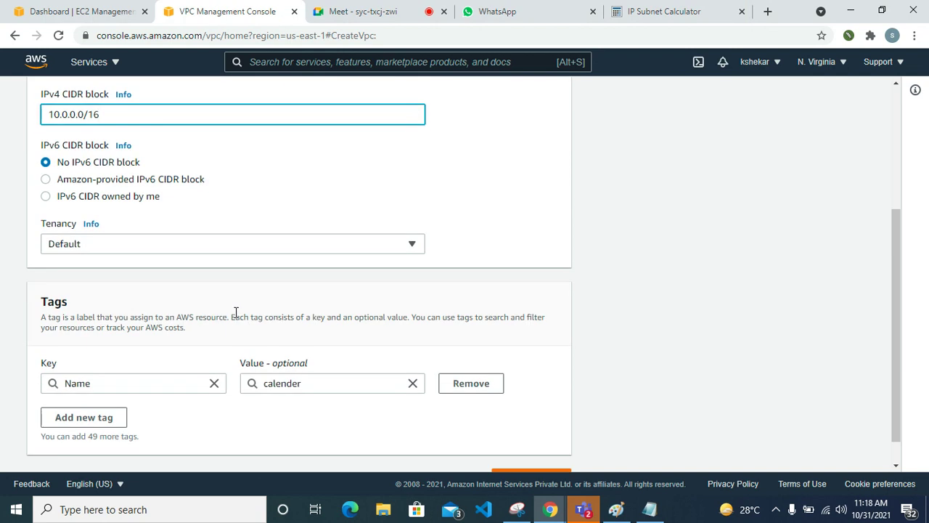
left_click(661, 20)
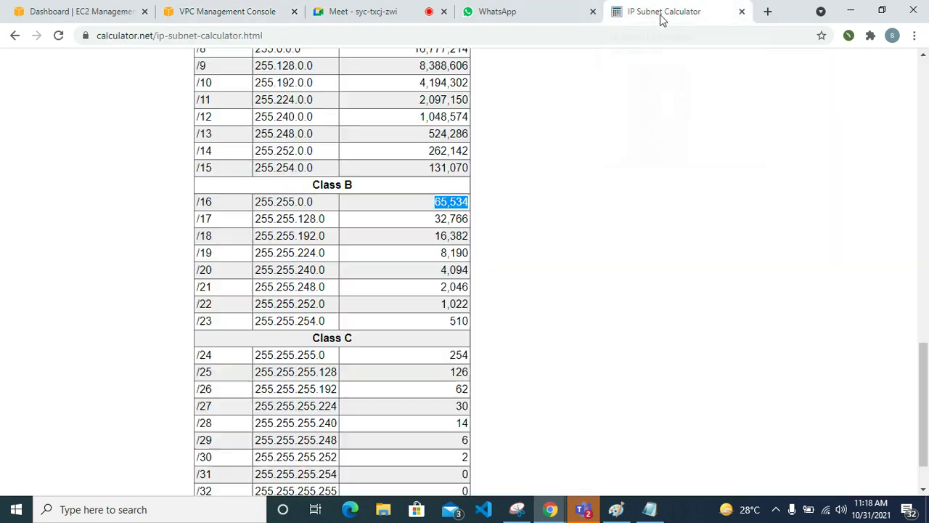
left_click(196, 10)
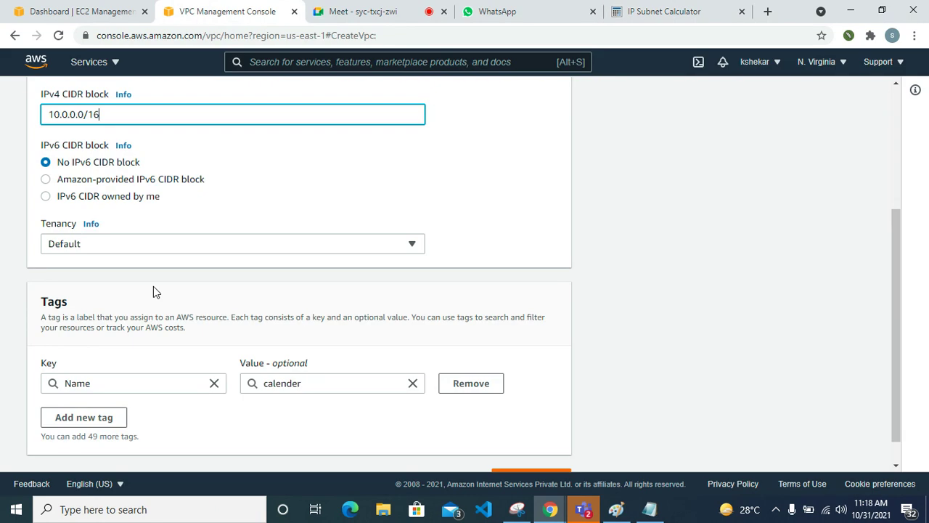
scroll(153, 290, "down", 1)
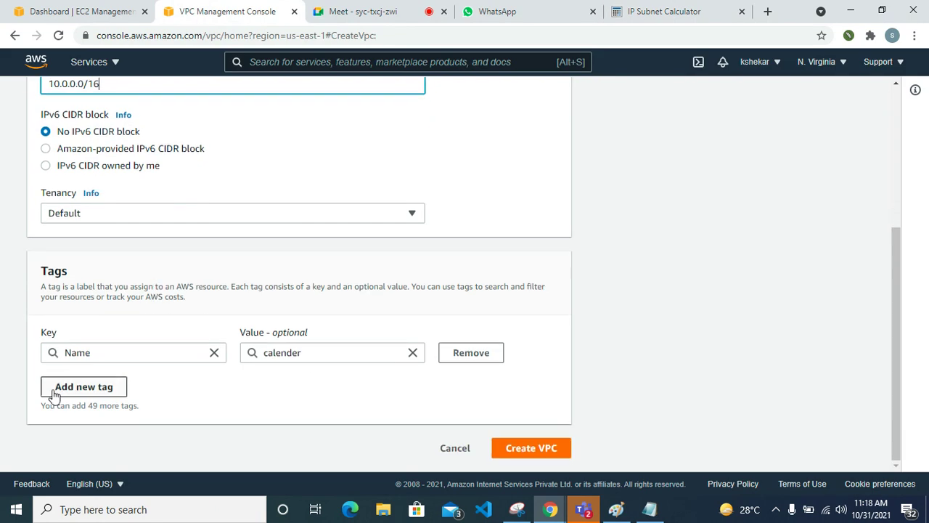
left_click(552, 452)
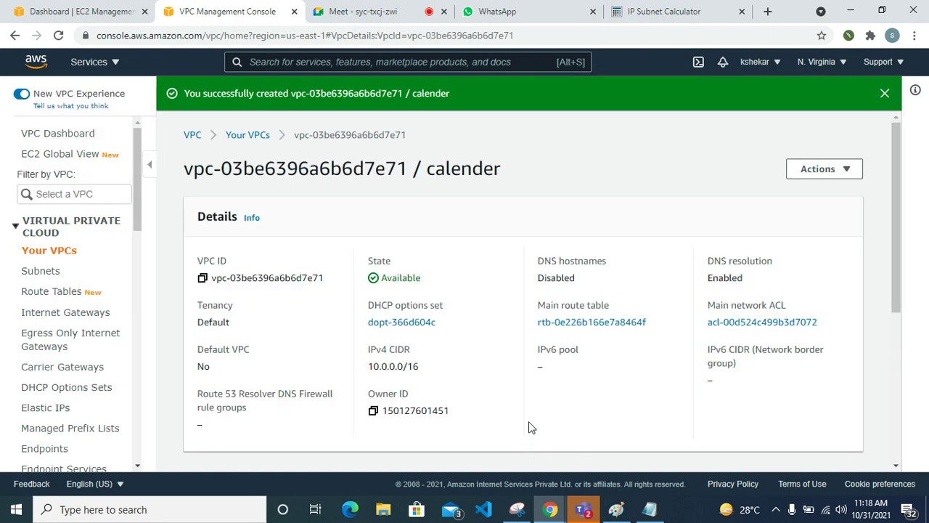
Step: Review the new VPC's details, return to the VPC list and select the calender VPC in the enlarged list
scroll(530, 429, "down", 2)
scroll(515, 396, "down", 2)
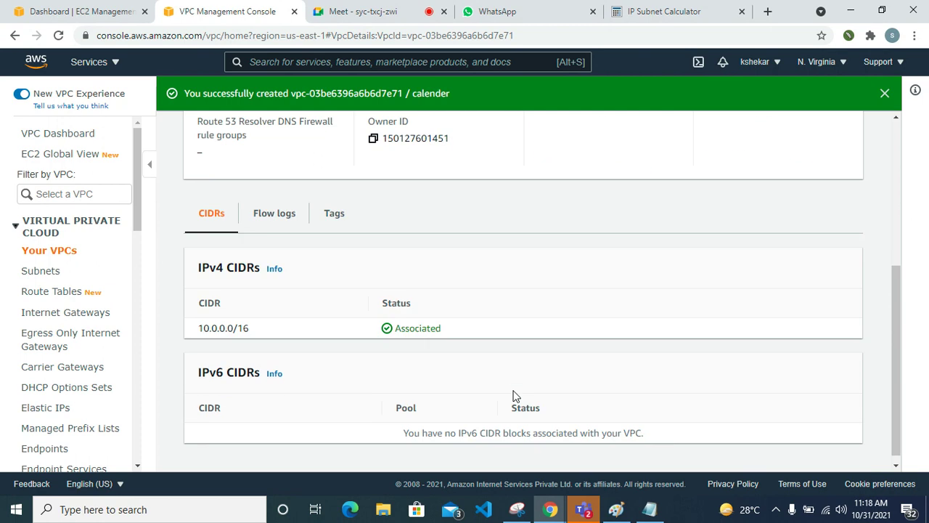
scroll(512, 395, "up", 3)
scroll(512, 395, "down", 3)
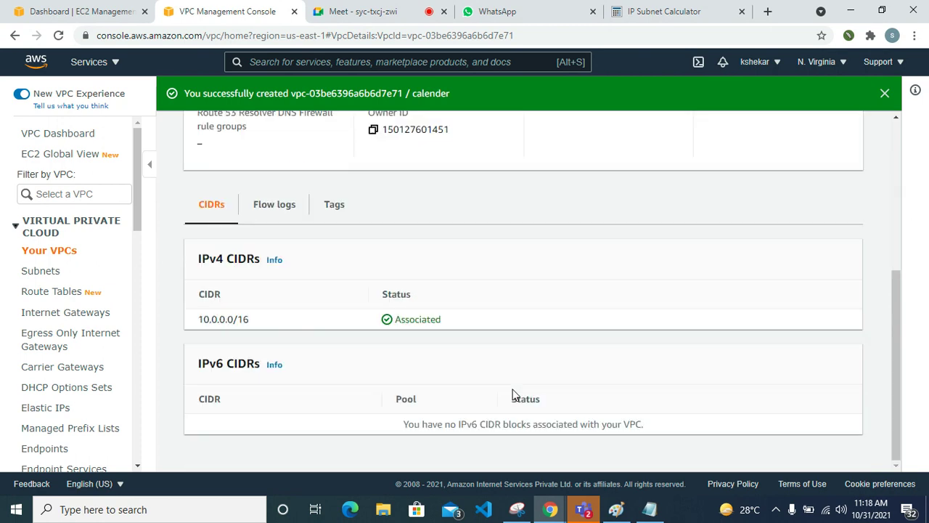
left_click(79, 245)
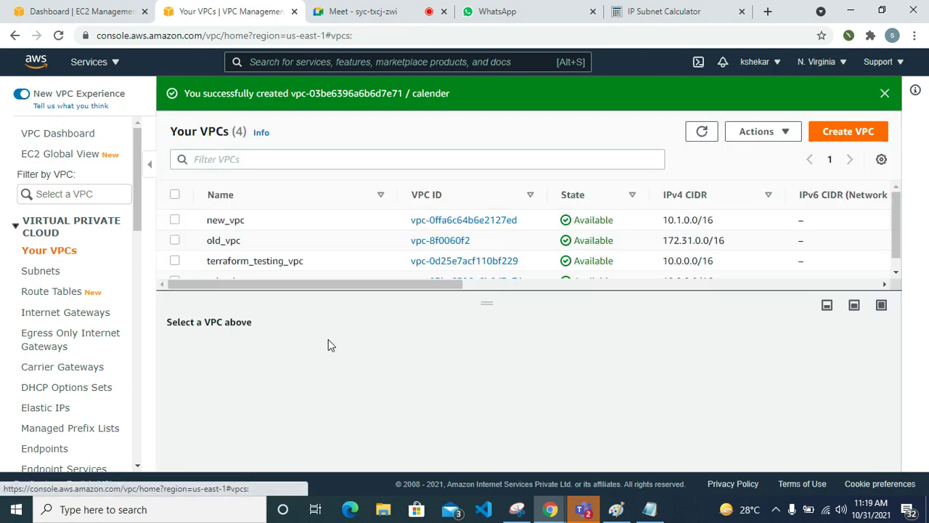
left_click_drag(488, 297, 498, 338)
left_click(387, 286)
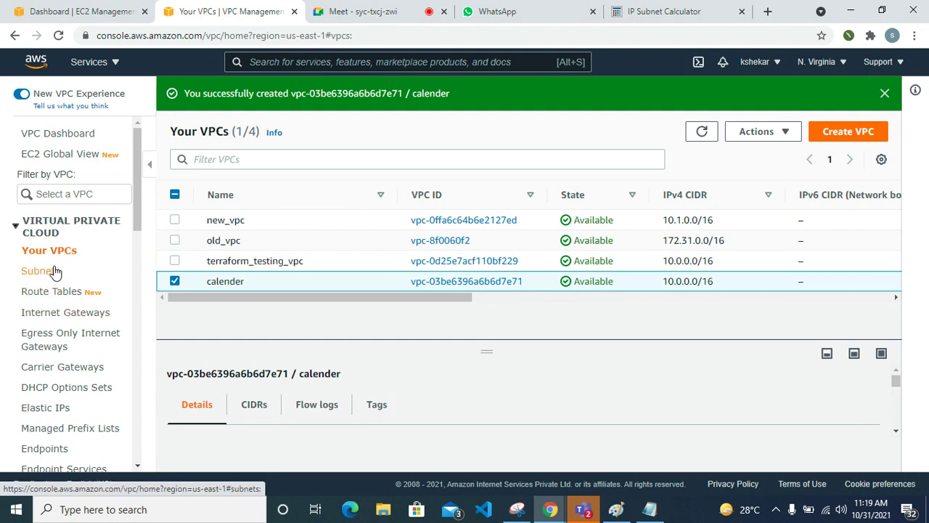
Step: Switch to Paint and draw a black rectangle about 659 × 329 px in the middle of the canvas
left_click(615, 509)
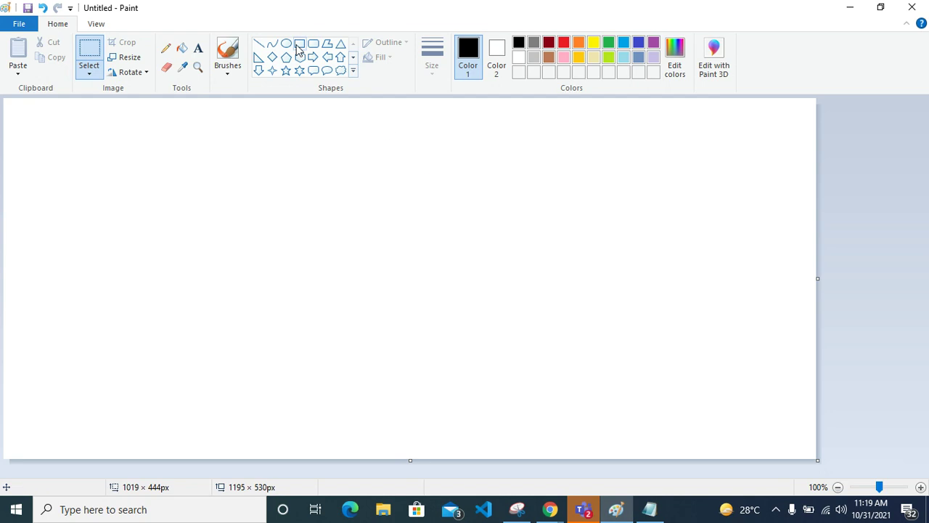
left_click(299, 43)
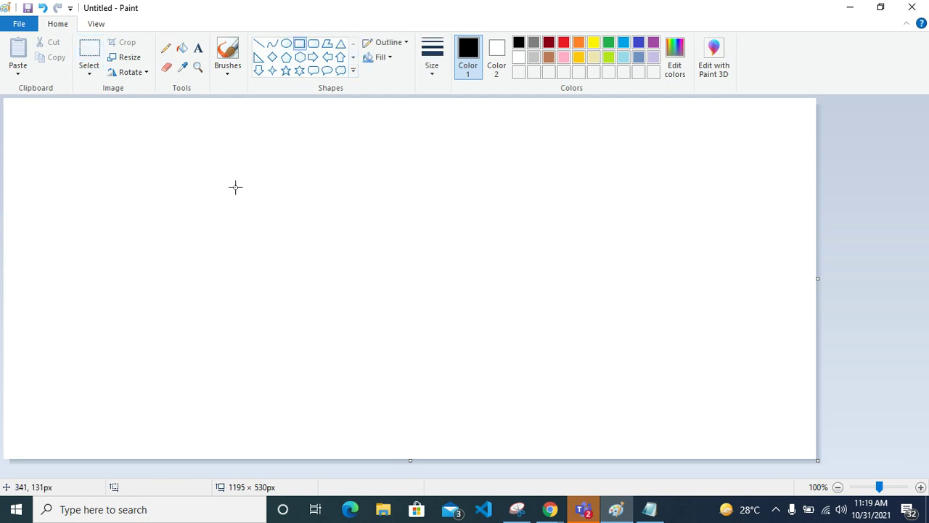
left_click_drag(215, 168, 665, 391)
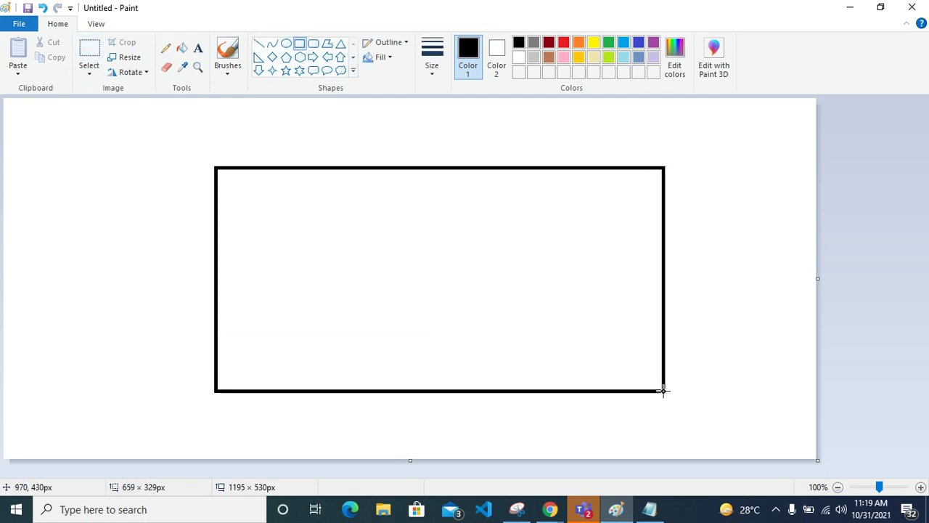
Step: Add the text label "vpc" just above the rectangle's upper edge
left_click(197, 48)
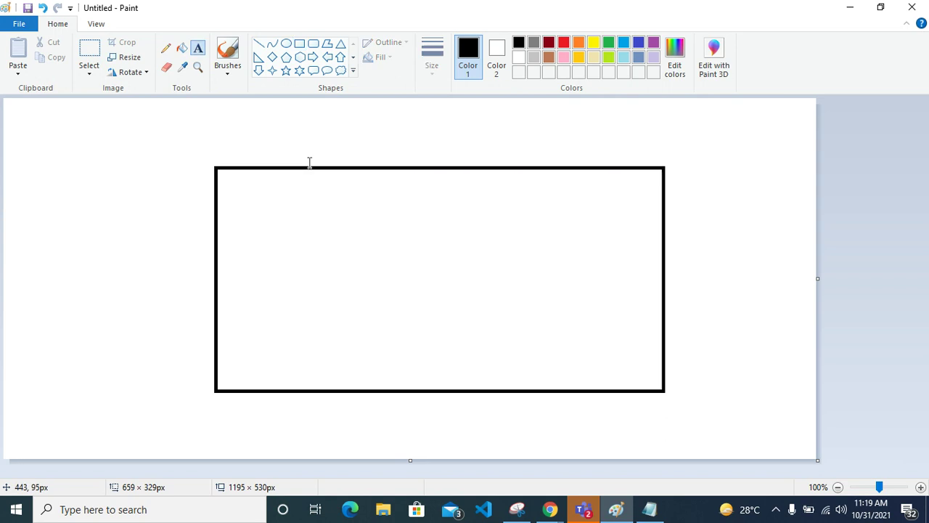
left_click(320, 144)
type("vpc")
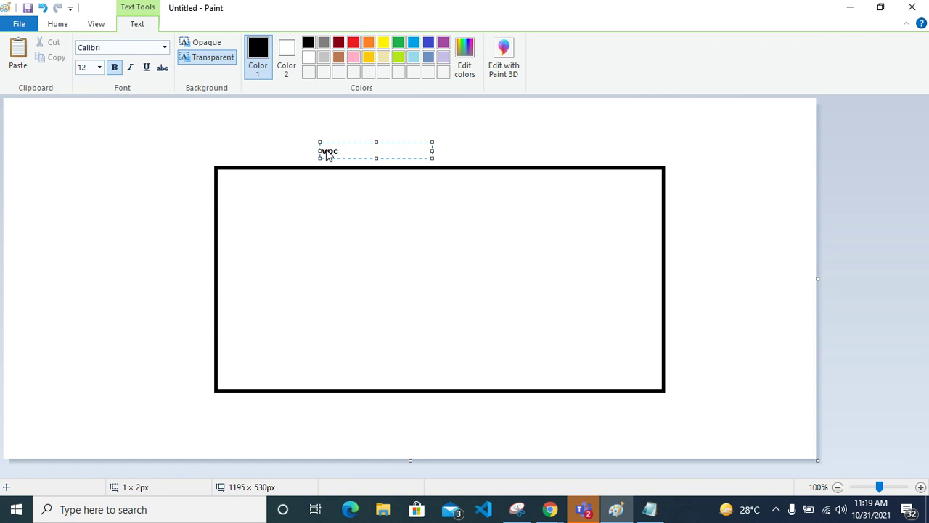
left_click(462, 143)
Step: Draw a rectangle about 157 × 74 px in the upper-left area of the vpc box and place a copy in its upper-right area
left_click(299, 43)
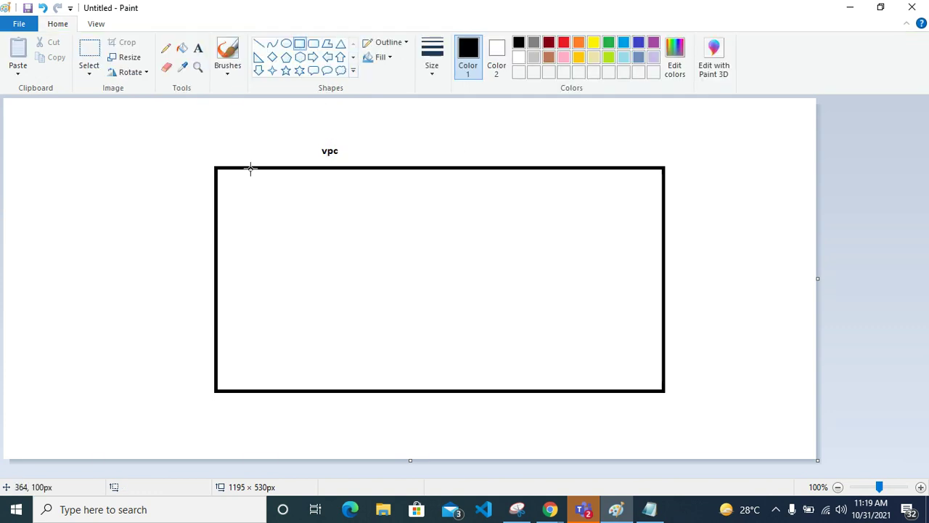
left_click_drag(251, 199, 359, 250)
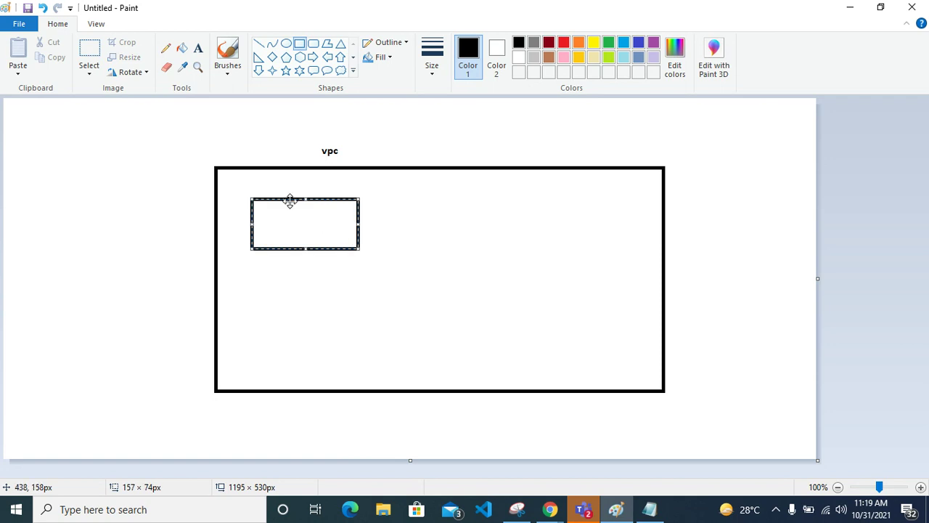
left_click(95, 54)
left_click_drag(249, 196, 360, 253)
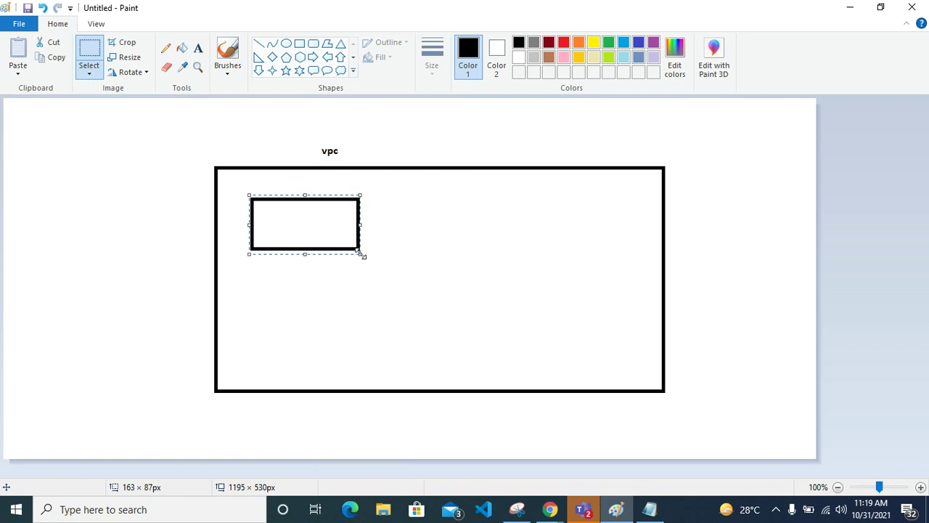
key("ctrl+c")
left_click(413, 226)
key("ctrl+v")
left_click_drag(28, 129, 476, 224)
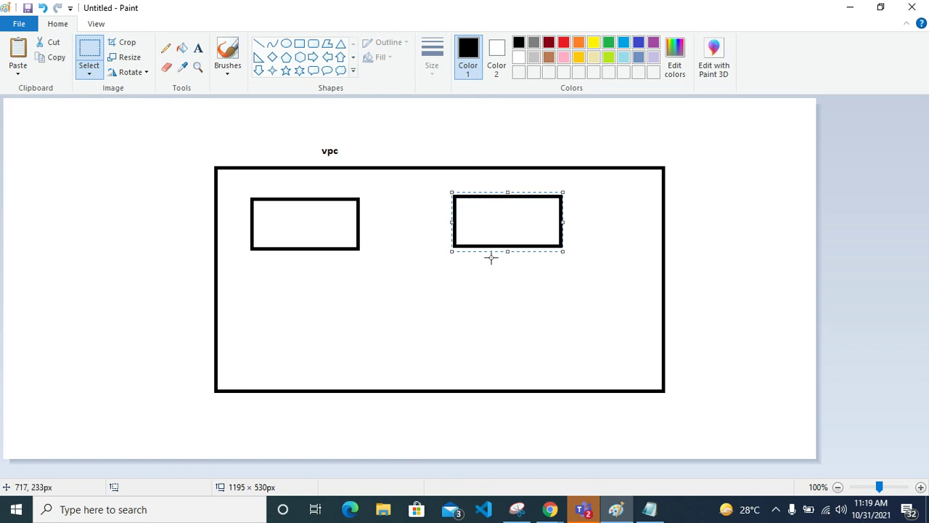
left_click(465, 294)
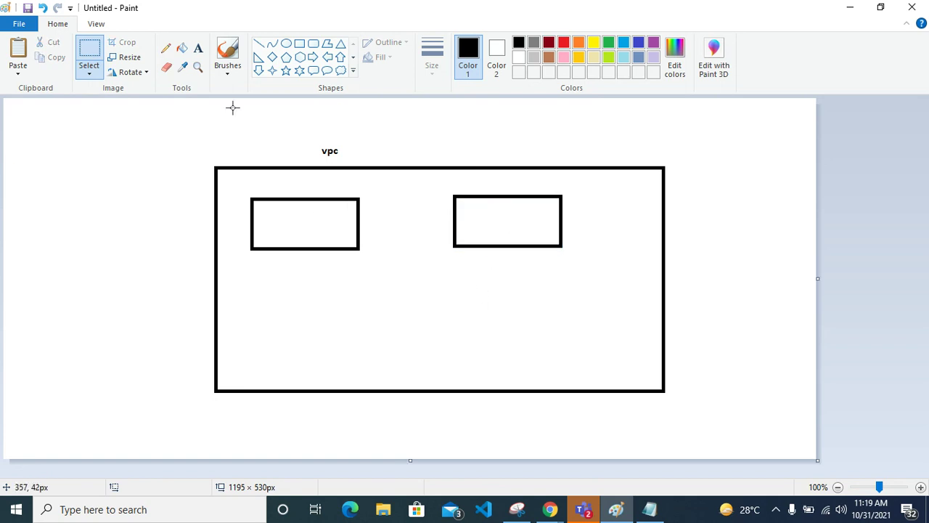
Step: Add the text label "usbnet" inside the left small rectangle
left_click(198, 49)
left_click(291, 216)
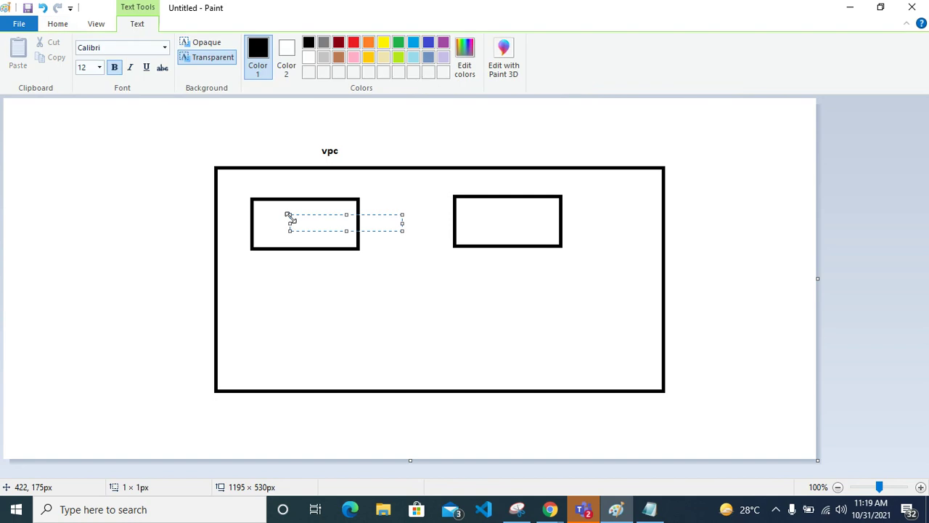
type("sbnet")
key("Home")
type("u")
key("ctrl+a")
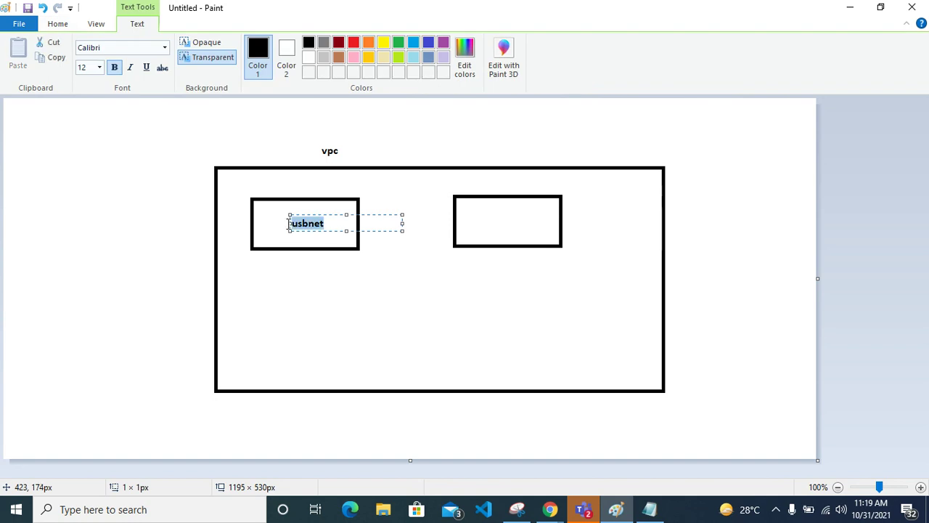
Step: Copy the "usbnet" label text into the right small rectangle
key("ctrl+c")
left_click(515, 214)
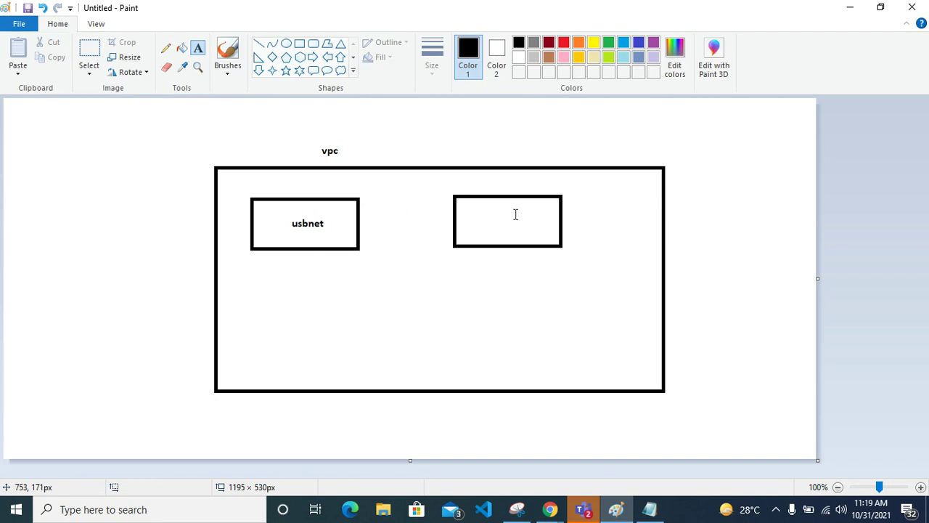
left_click(512, 219)
key("ctrl+v")
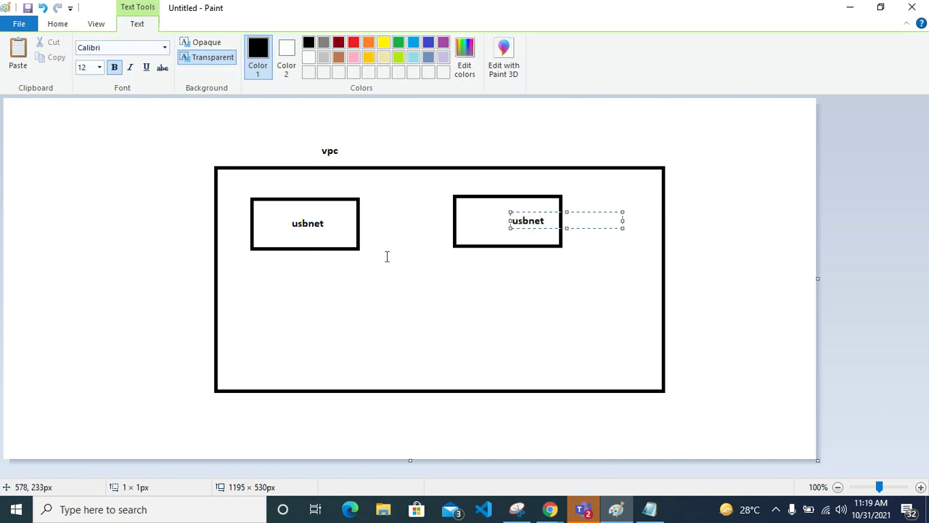
left_click(283, 228)
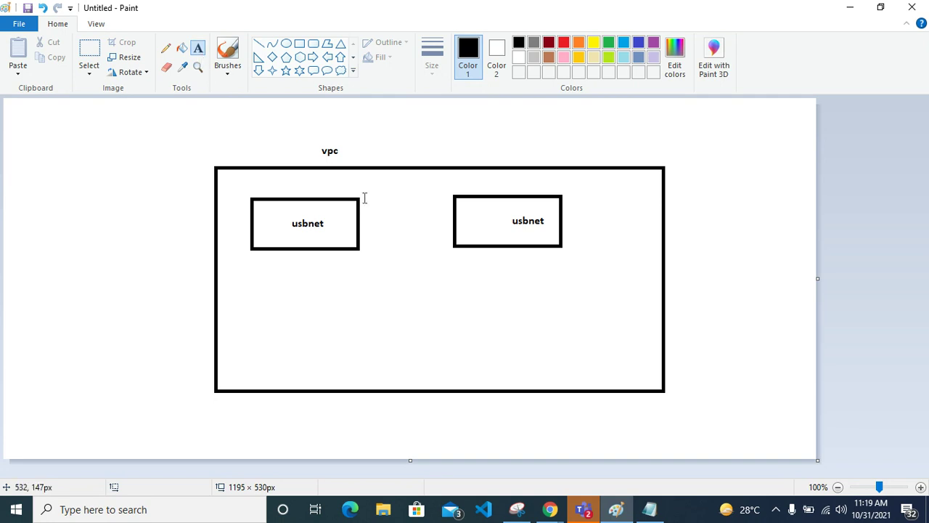
Step: Try to correct the spelling of the left rectangle's label by adding a separate text "s" in front of it
left_click(303, 224)
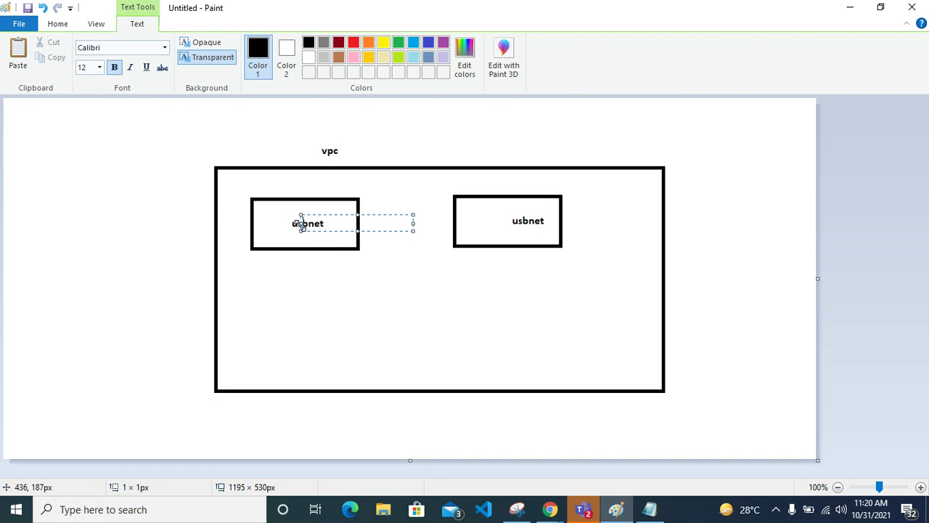
left_click_drag(298, 223, 275, 226)
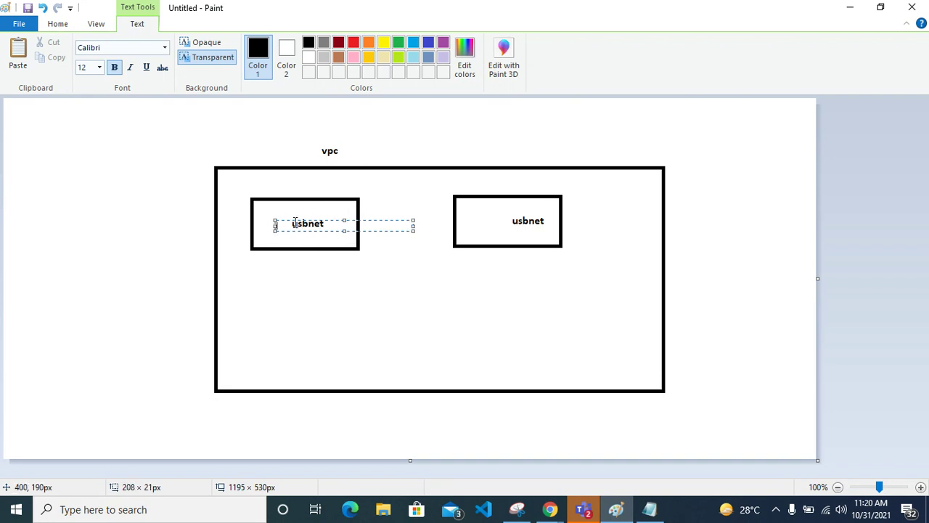
type("s")
left_click_drag(342, 222, 237, 222)
left_click_drag(330, 232, 297, 224)
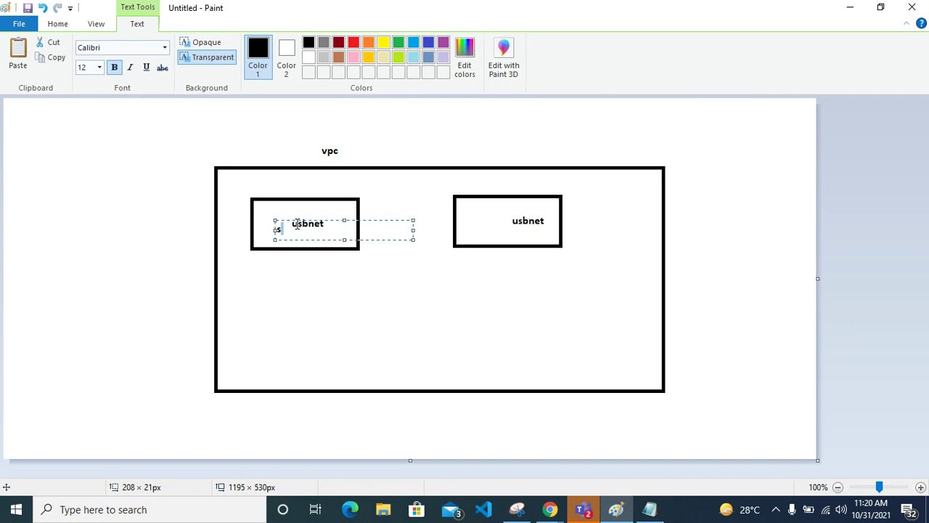
left_click(335, 224)
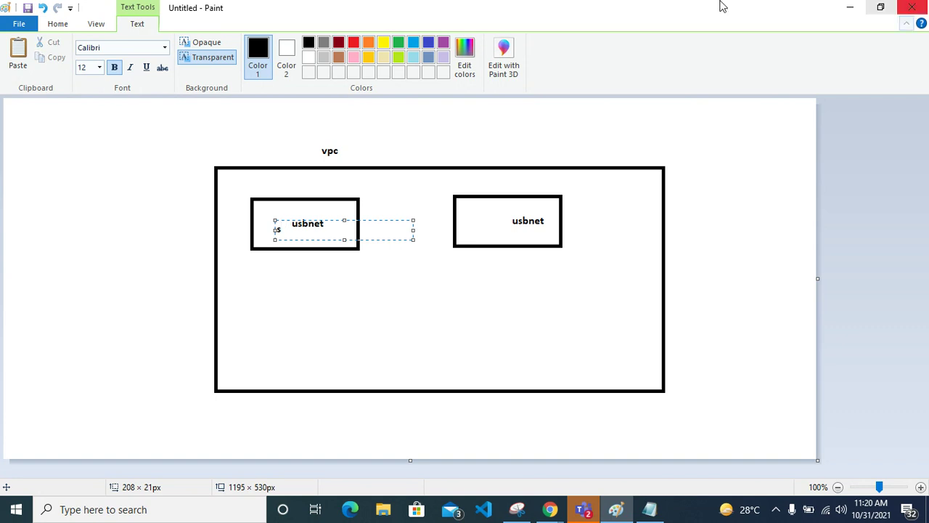
Step: Switch back to the AWS console, start creating a subnet and choose the calender VPC for it
left_click(851, 8)
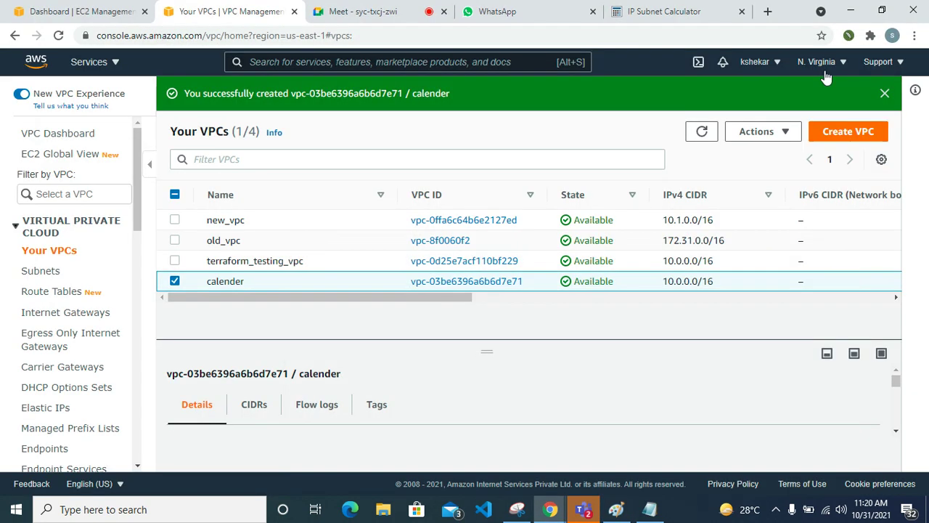
left_click(51, 270)
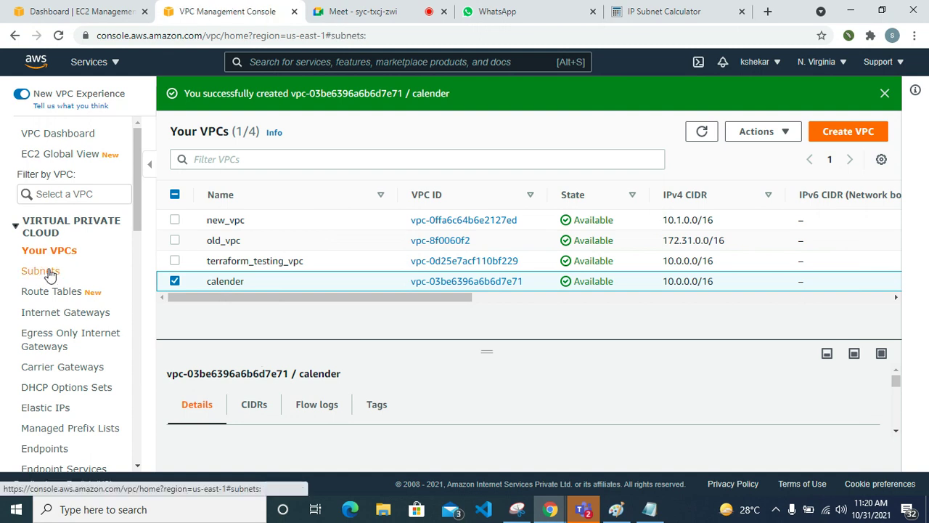
left_click(813, 98)
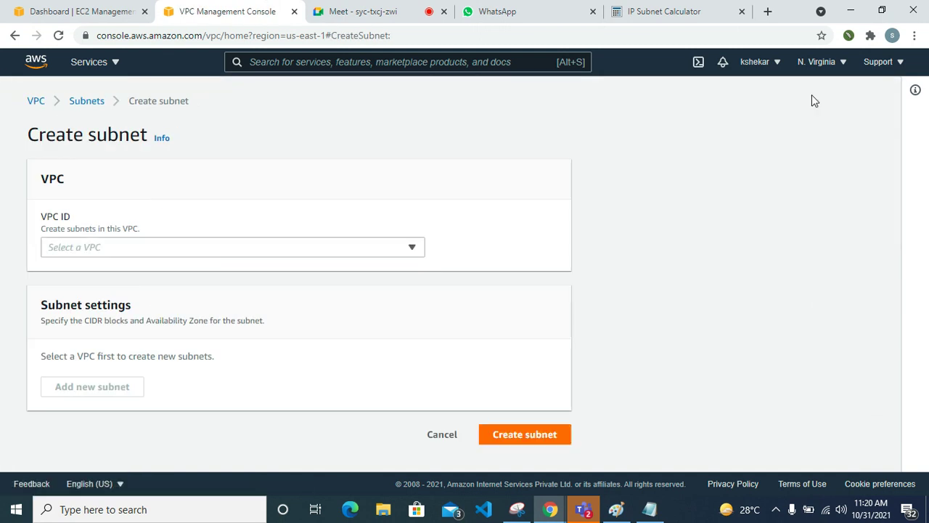
left_click(212, 251)
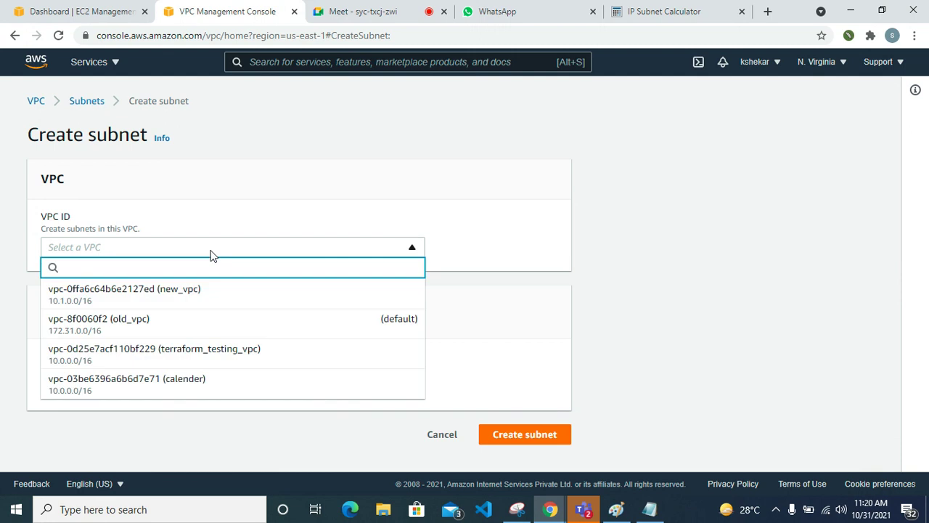
left_click(206, 384)
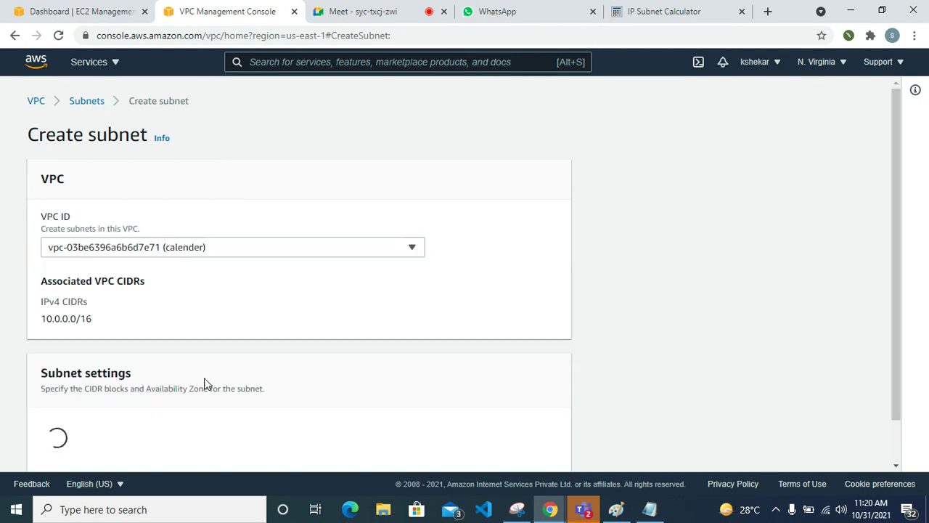
Step: Name the first subnet jan
scroll(263, 319, "down", 3)
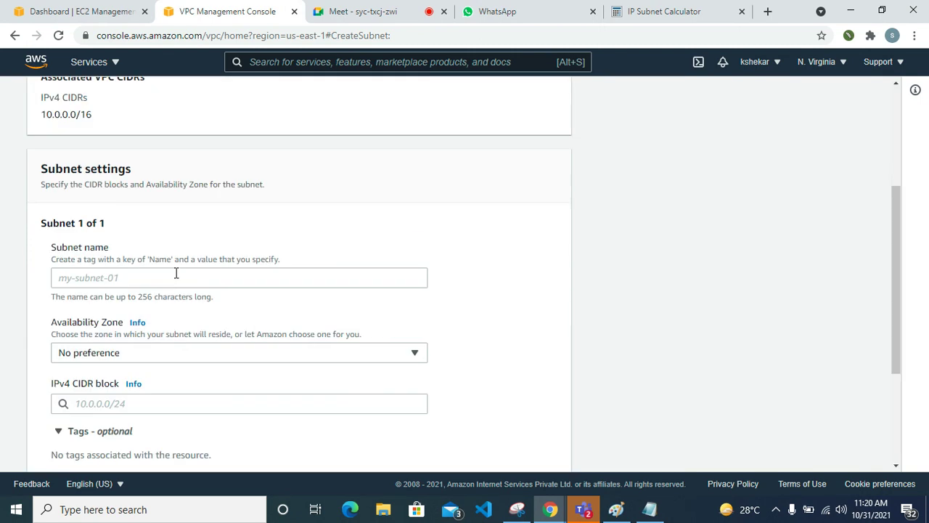
left_click(176, 275)
type("jan")
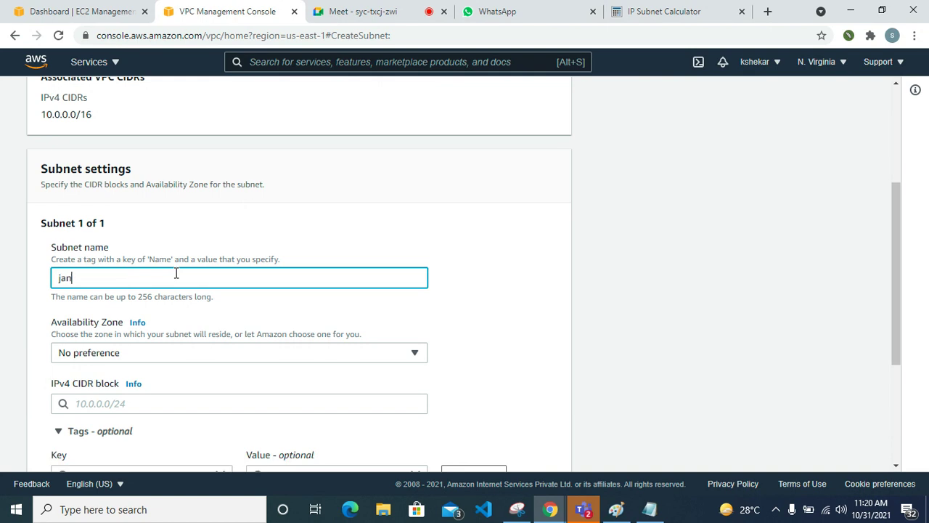
Step: Check the list of AWS regions and set the jan subnet's availability zone to US East (N. Virginia) / us-east-1a
scroll(181, 275, "down", 2)
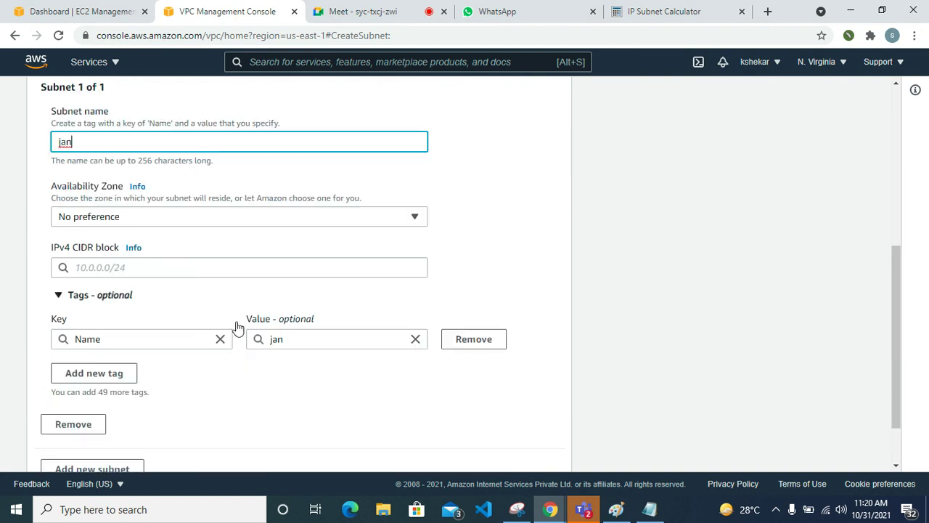
left_click(180, 224)
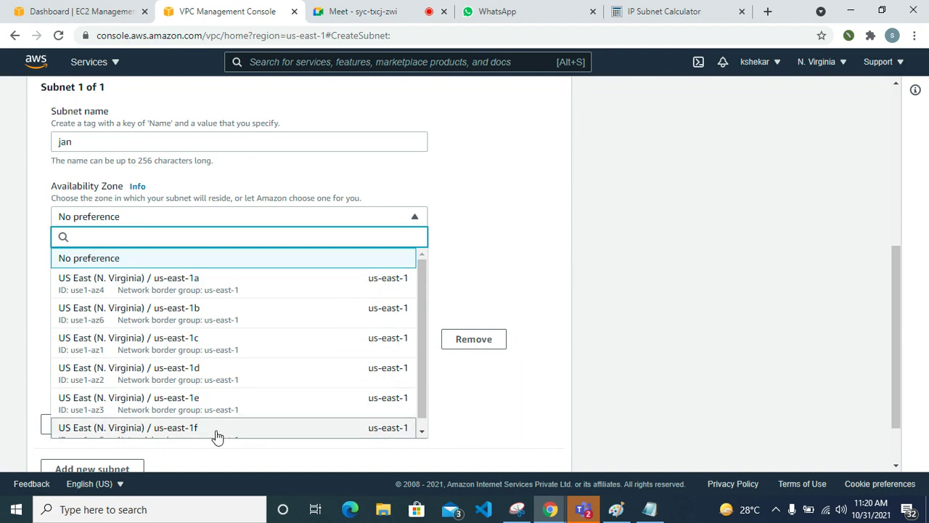
left_click(842, 64)
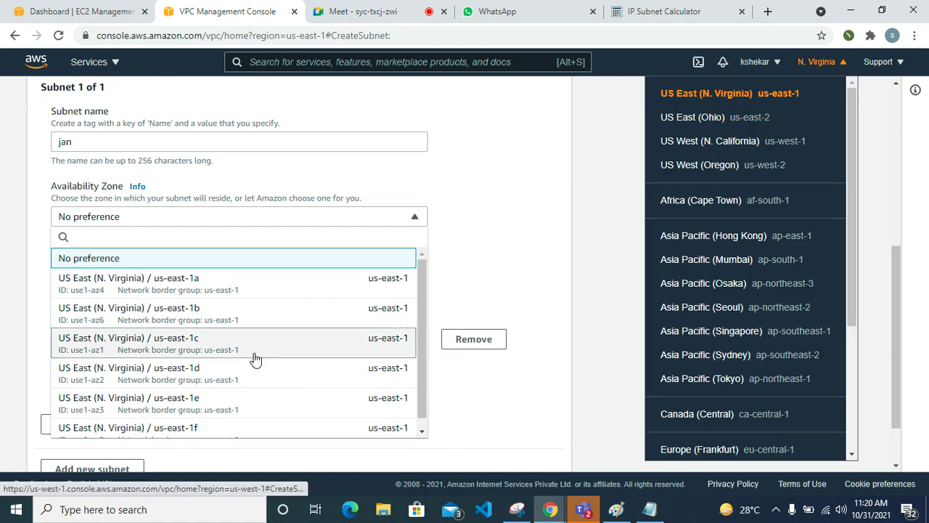
left_click(844, 69)
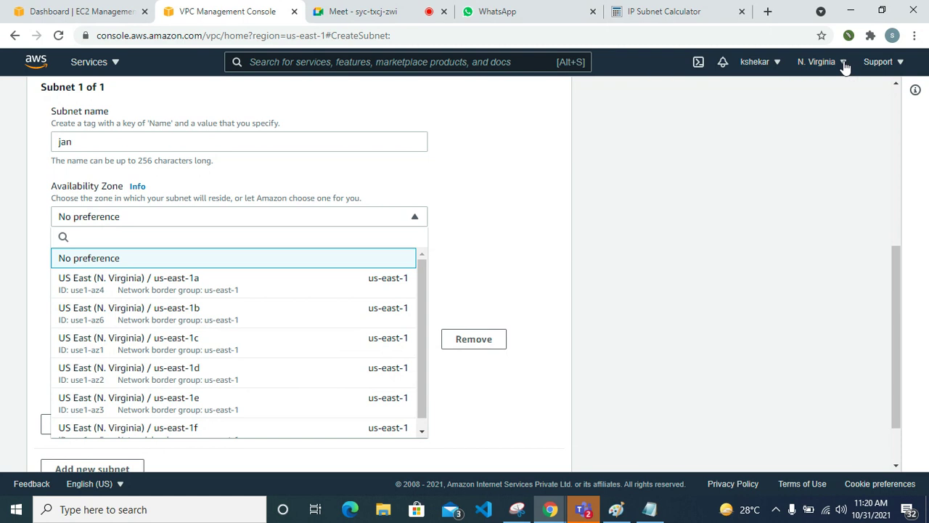
left_click(299, 294)
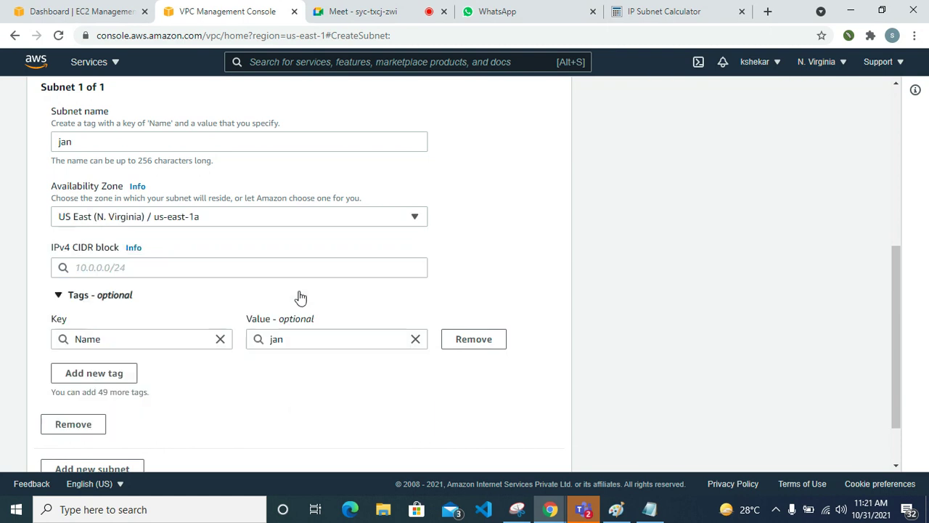
Step: Set the jan subnet's IPv4 CIDR block to 10.0.0.0/24 and check the /24 host count in the IP Subnet Calculator
left_click(128, 267)
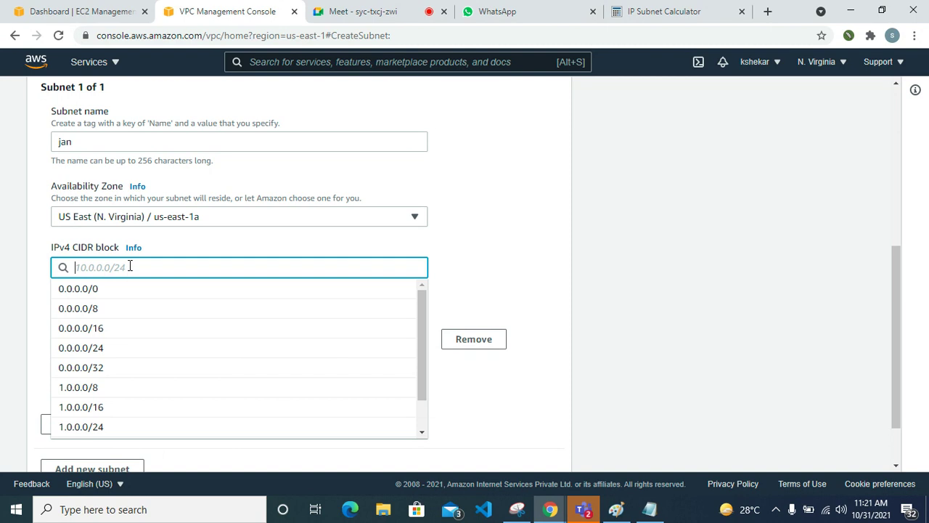
type("10.0.0")
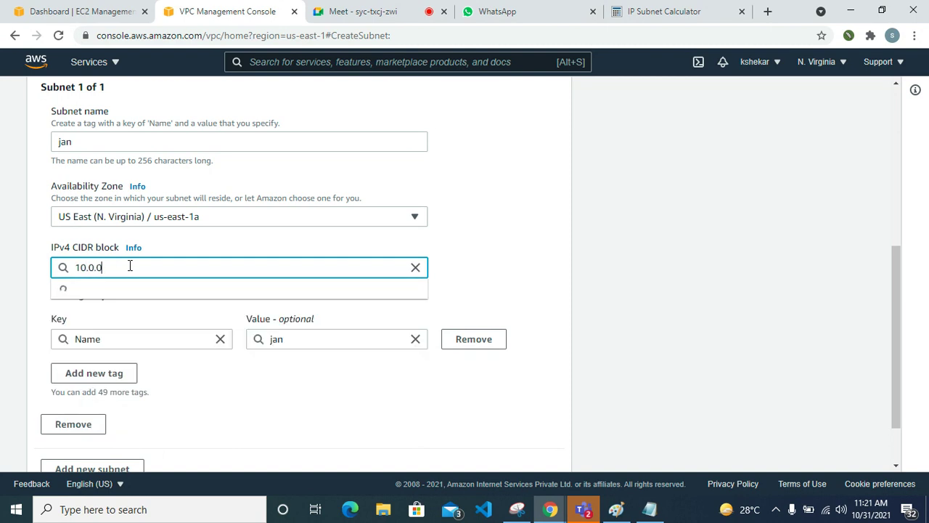
type(".0/24")
left_click(116, 288)
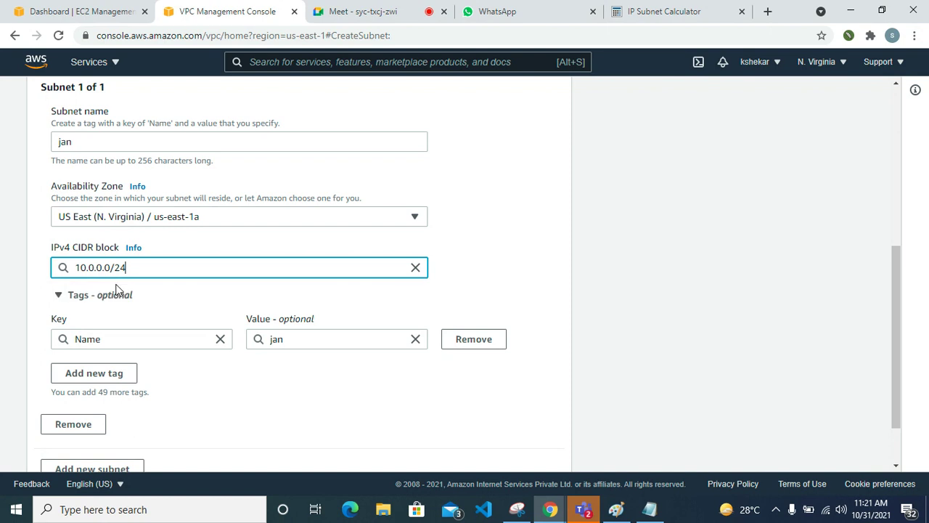
left_click(632, 16)
scroll(296, 332, "down", 1)
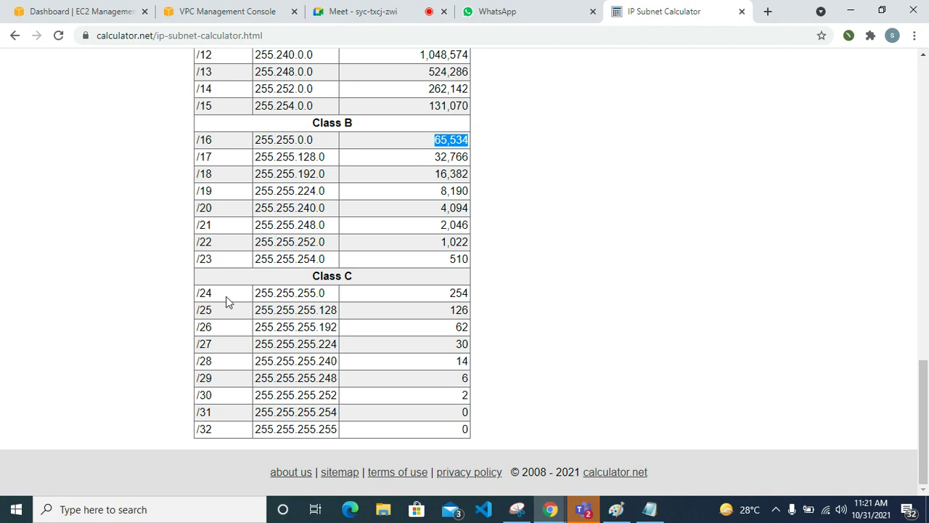
left_click_drag(479, 301, 574, 299)
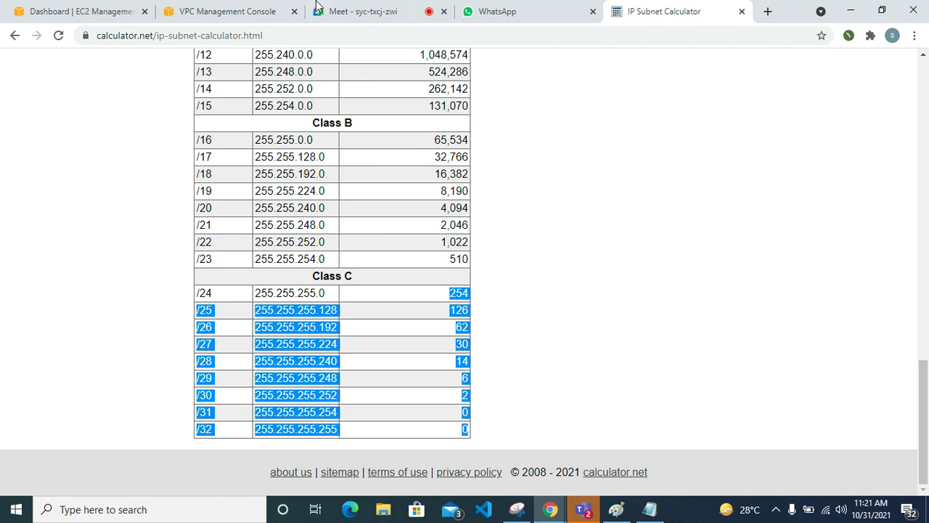
Step: Return to the subnet form, add a second subnet and name it feb
left_click(247, 11)
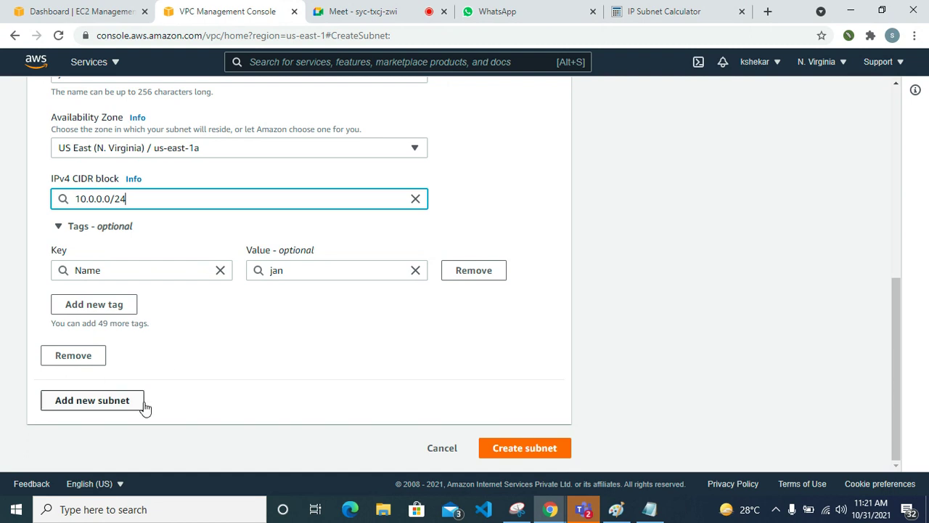
left_click(98, 403)
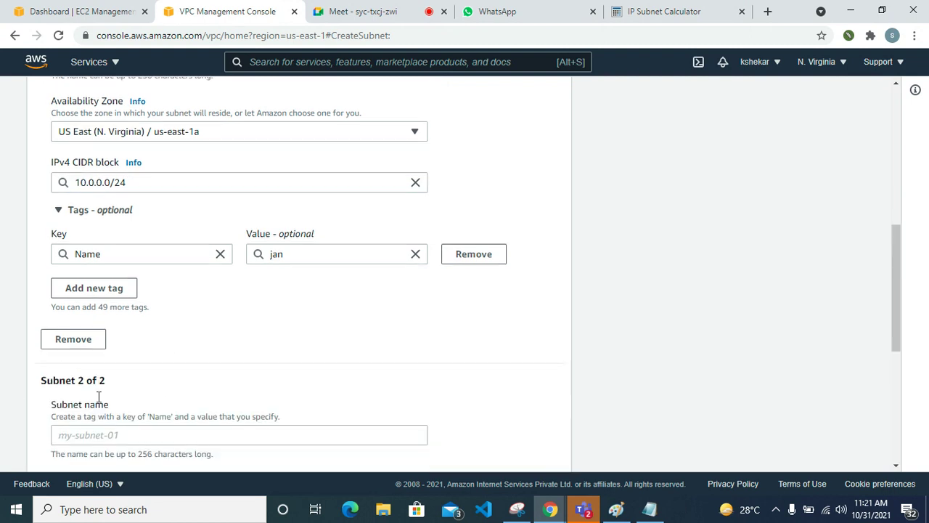
scroll(108, 327, "down", 4)
left_click(99, 180)
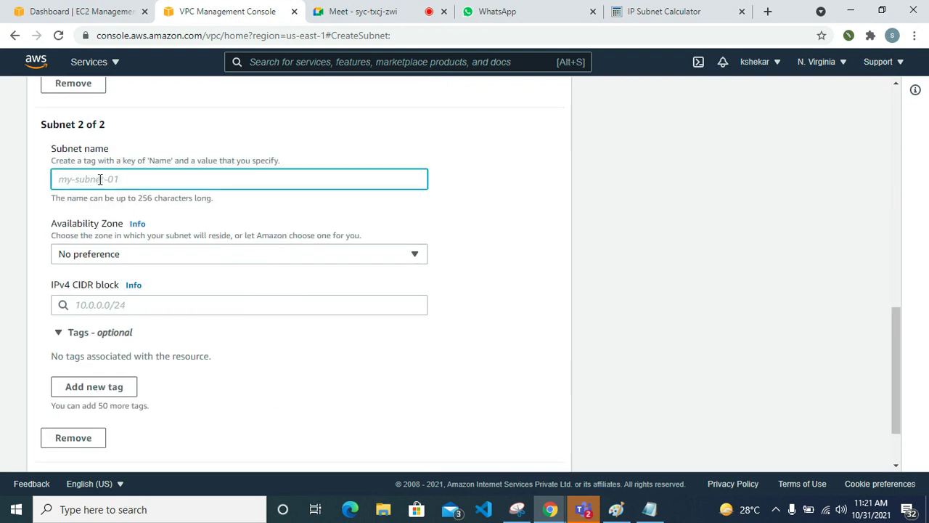
type("feb")
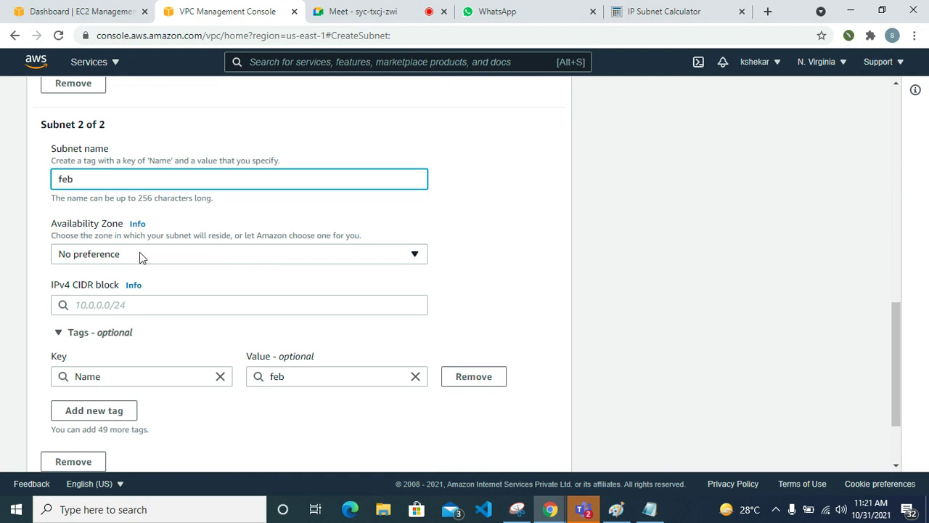
Step: Set the feb subnet's availability zone to US East (N. Virginia) / us-east-1b
left_click(141, 255)
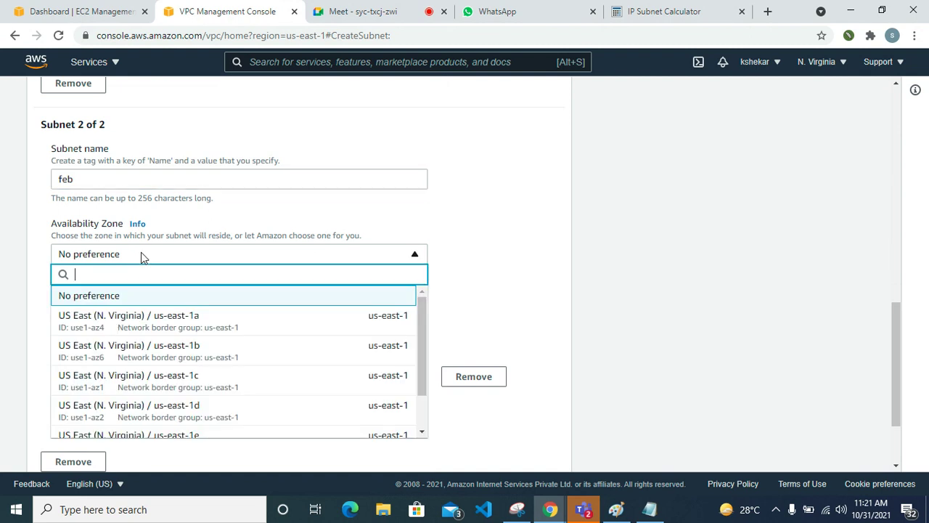
left_click(204, 350)
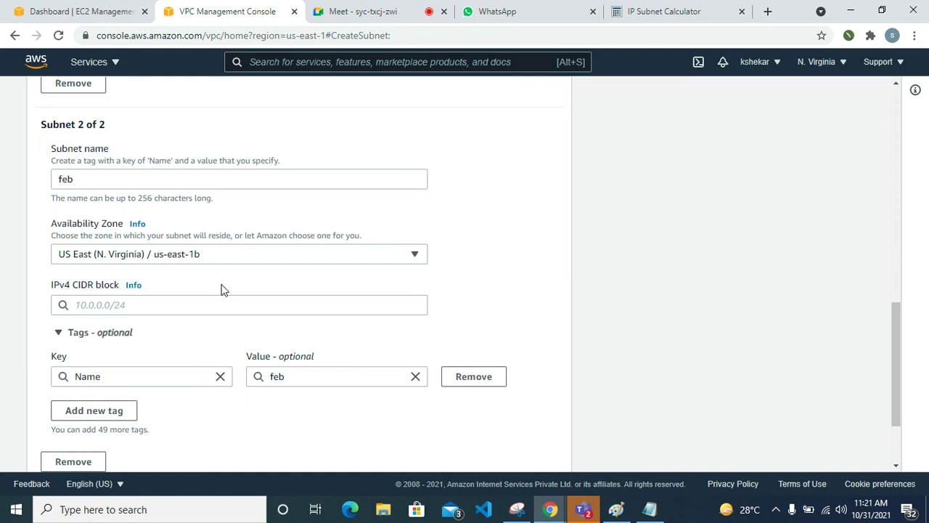
Step: Try to create the two subnets with feb's IPv4 CIDR block set to 10.0.0.1/24, comparing it with jan's block beforehand
scroll(224, 283, "down", 3)
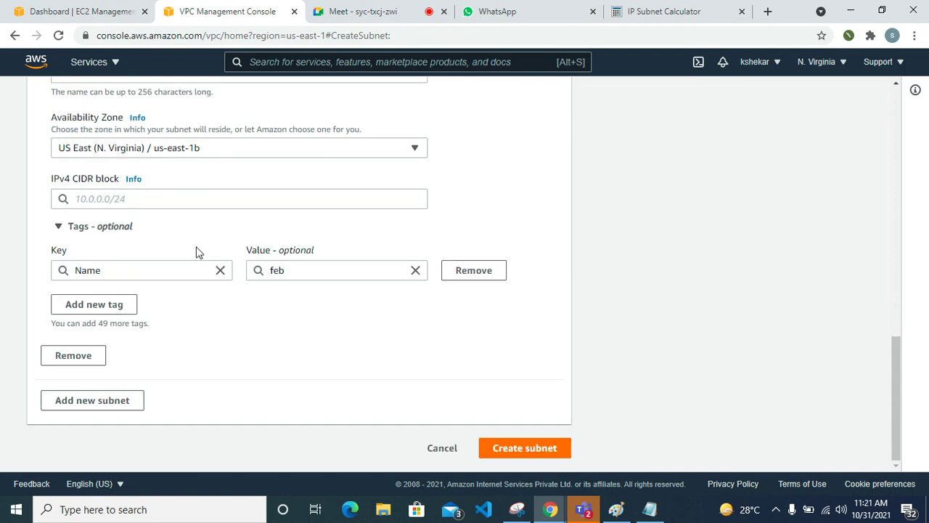
left_click(138, 199)
type("10")
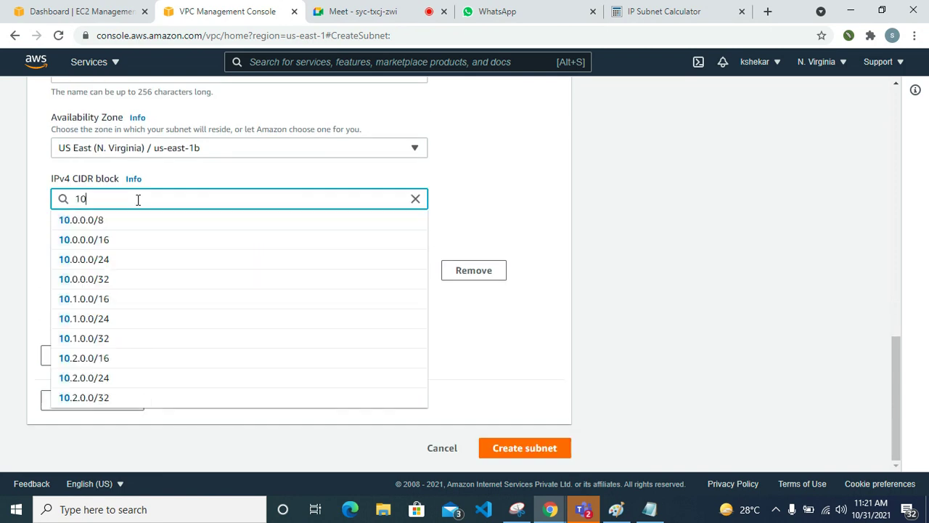
type(".0.0.")
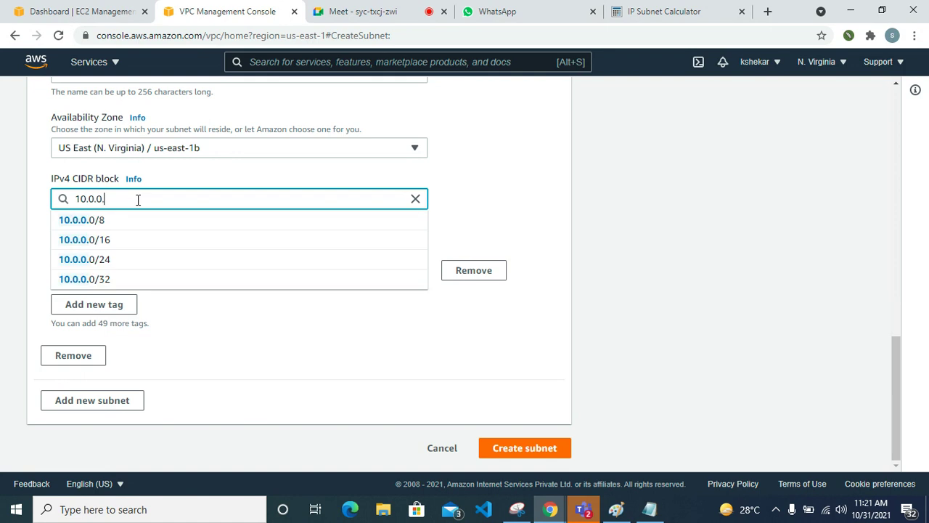
type("1")
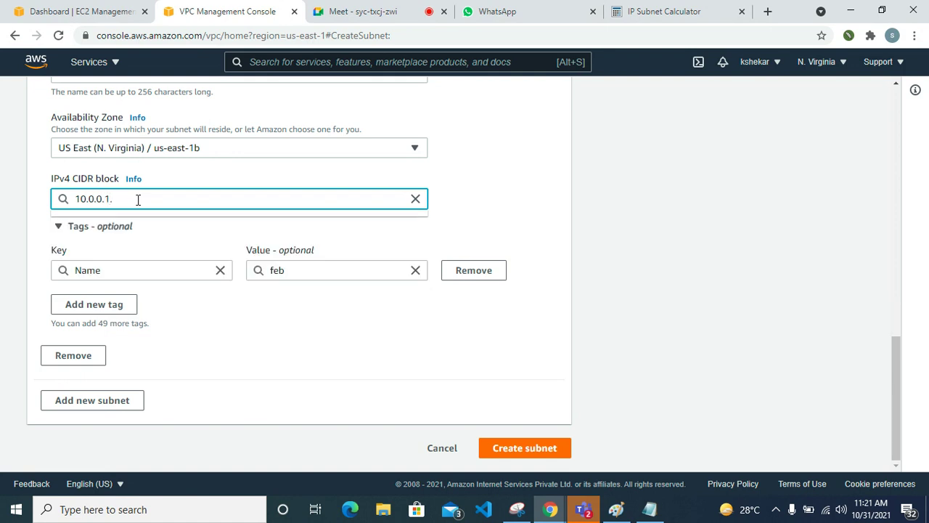
type(".")
key("BackSpace")
type("/24")
scroll(121, 208, "up", 3)
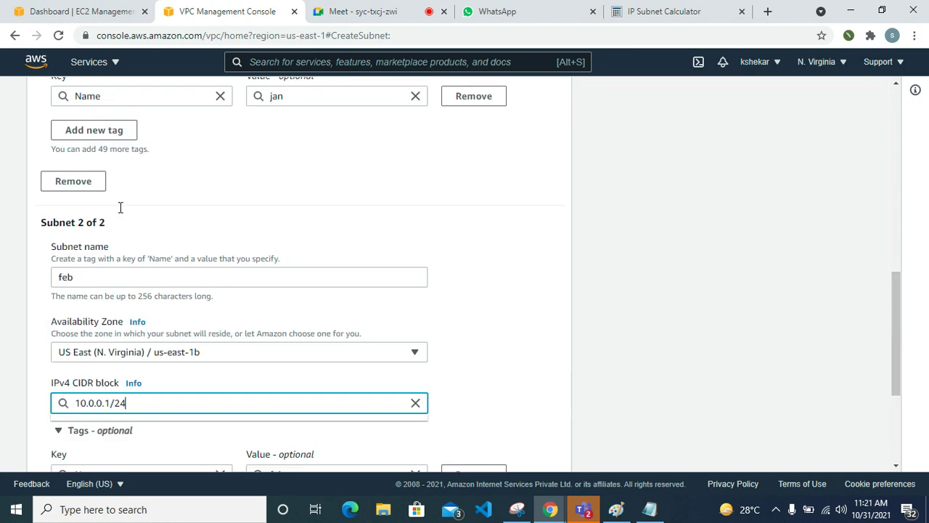
scroll(120, 230, "up", 3)
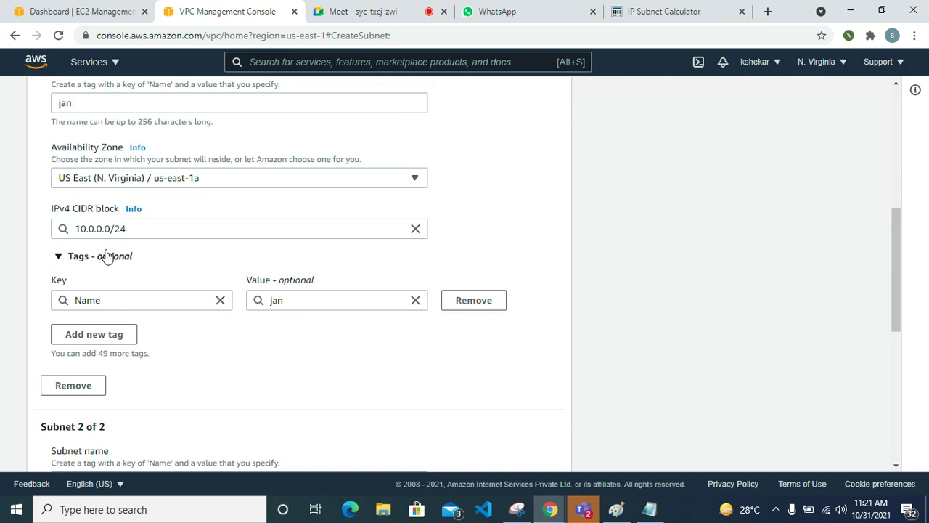
scroll(113, 307, "down", 4)
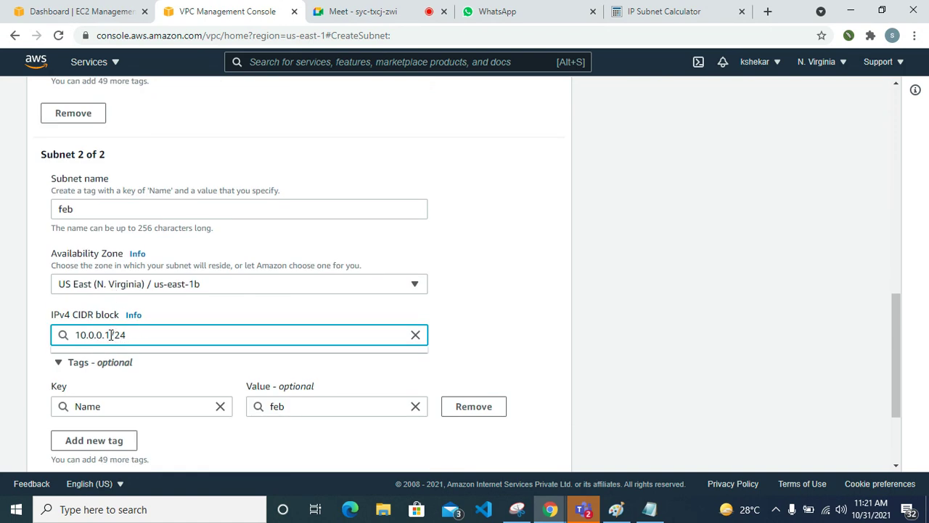
scroll(111, 335, "down", 1)
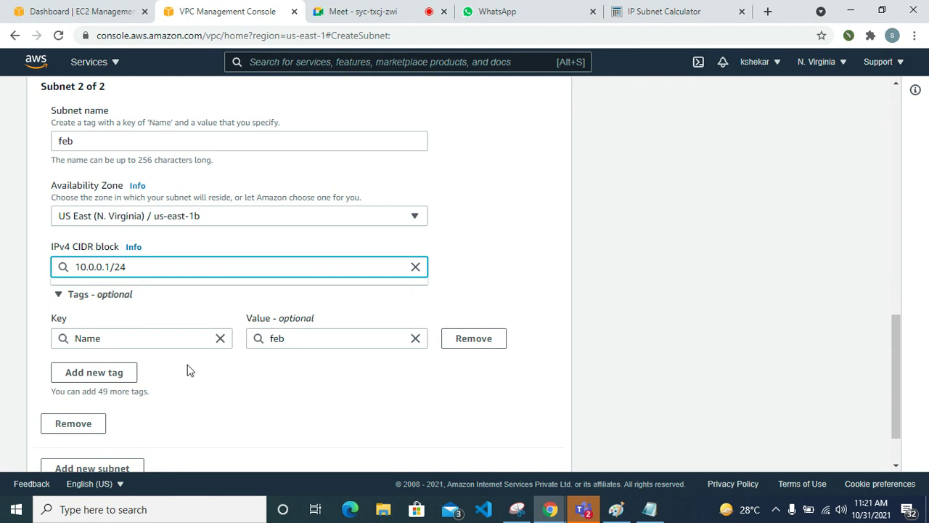
scroll(188, 371, "down", 1)
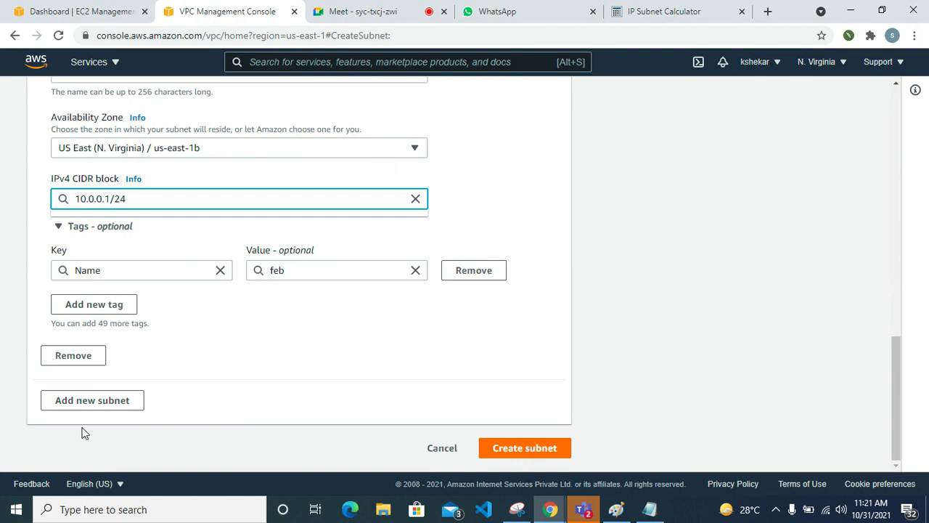
left_click(527, 450)
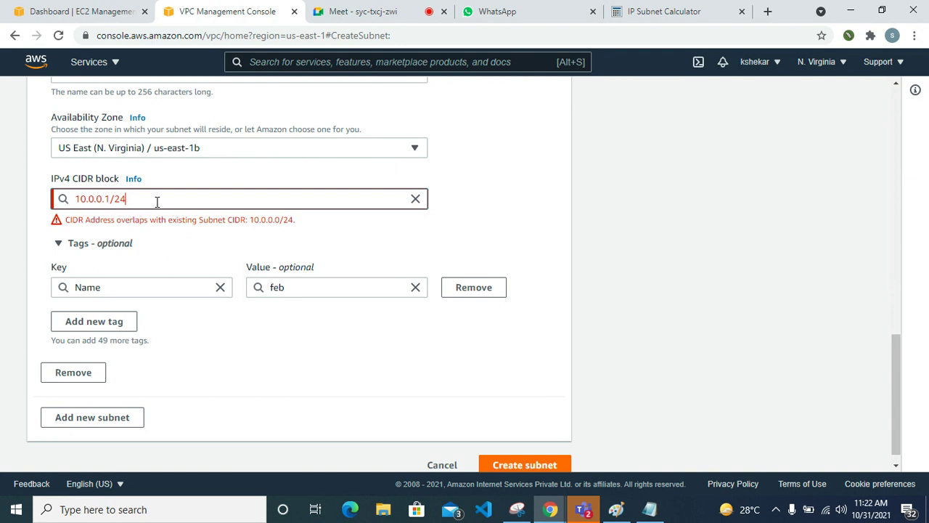
Step: Change the feb subnet's IPv4 CIDR block to 10.0.1.0/24 and create both subnets
left_click_drag(155, 201, 33, 194)
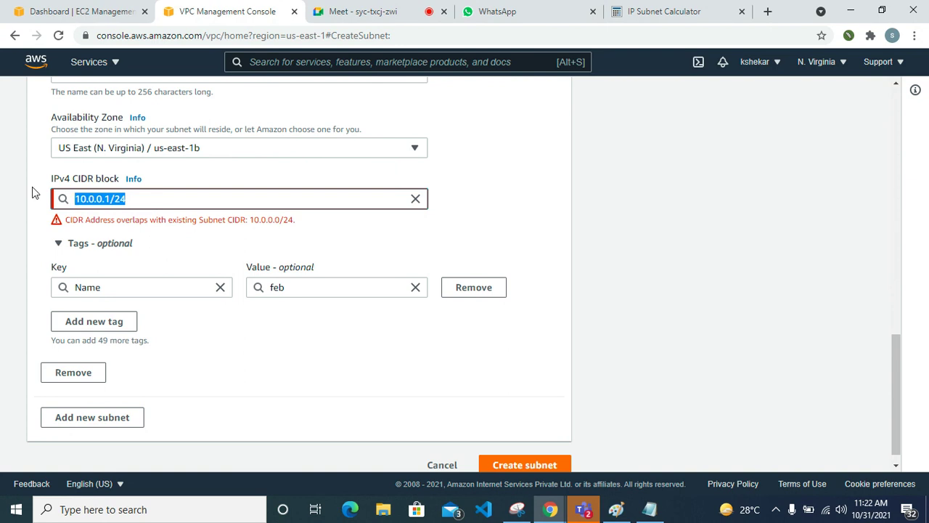
type("10.0.0.0")
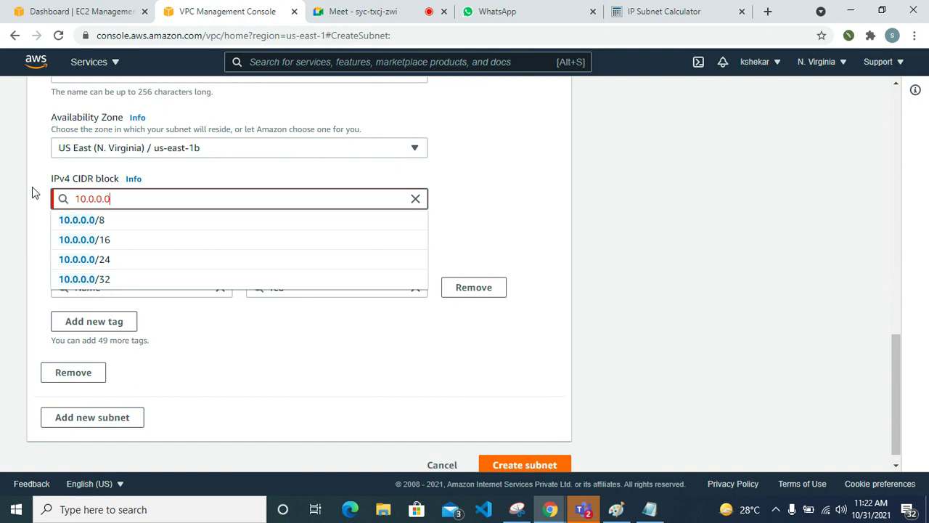
key("BackSpace")
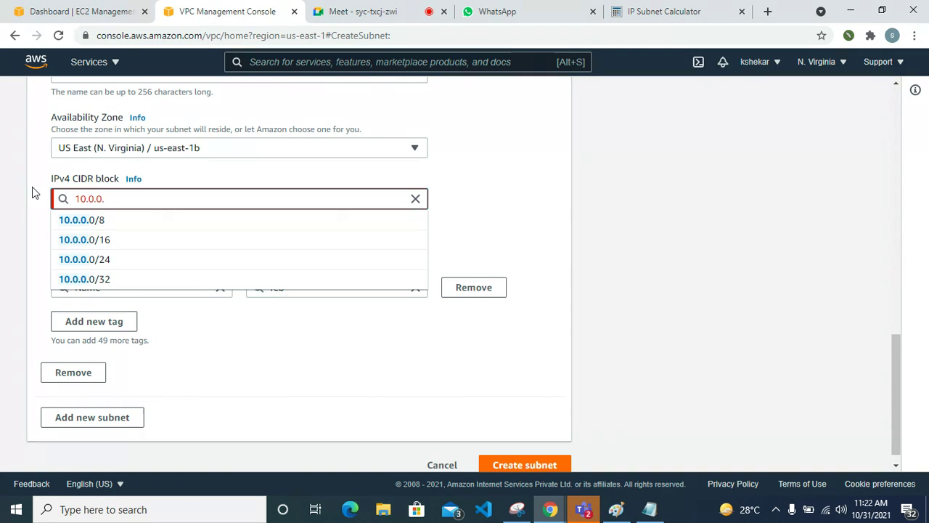
type("1")
type(".0/24")
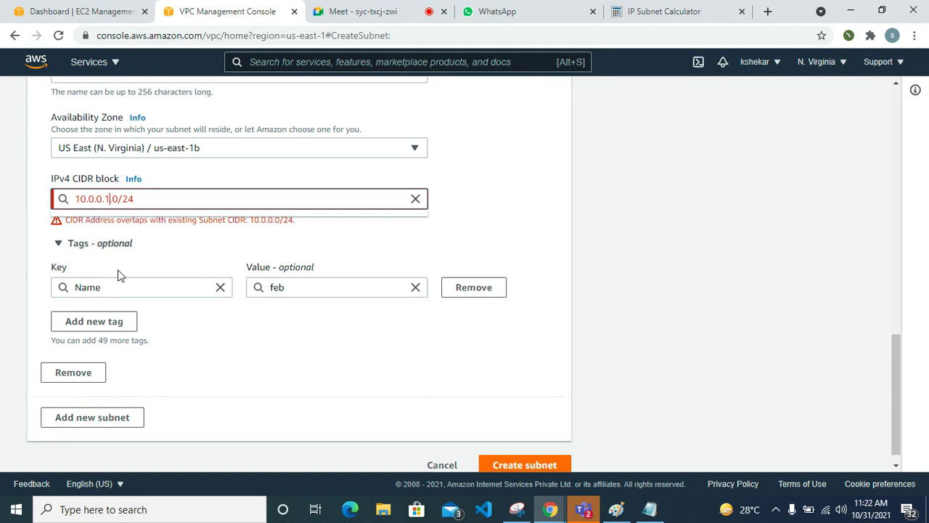
key("BackSpace")
key("BackSpace")
key("BackSpace")
key("BackSpace")
type("1")
left_click(124, 220)
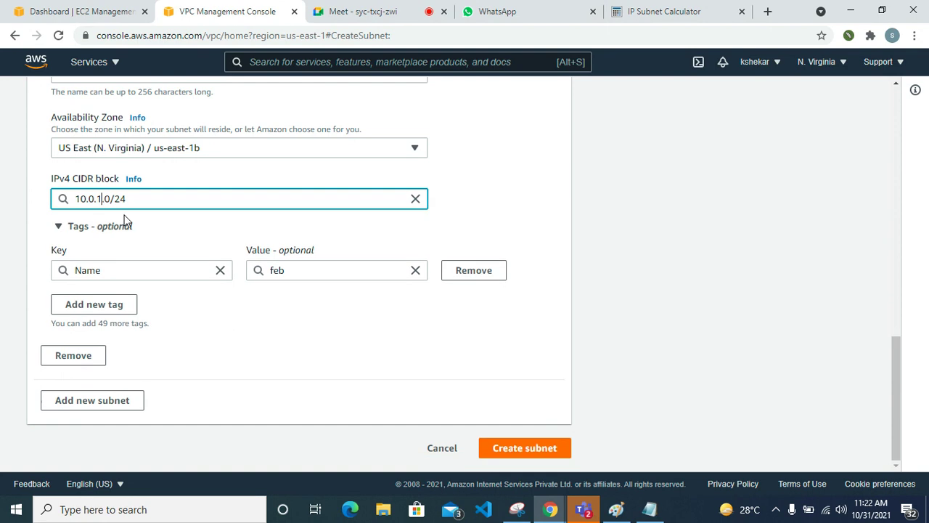
left_click(501, 447)
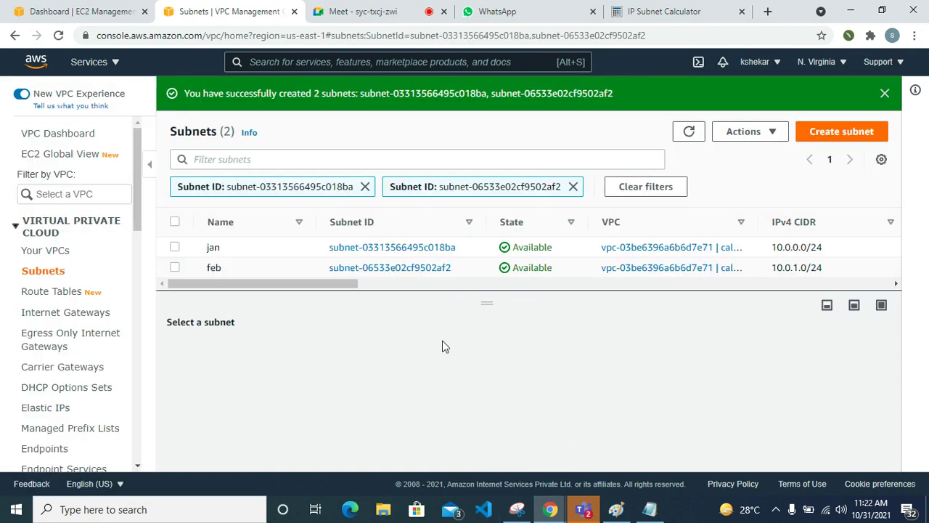
Step: Refresh the subnet list and examine the details of the jan subnet
left_click(691, 131)
left_click(477, 249)
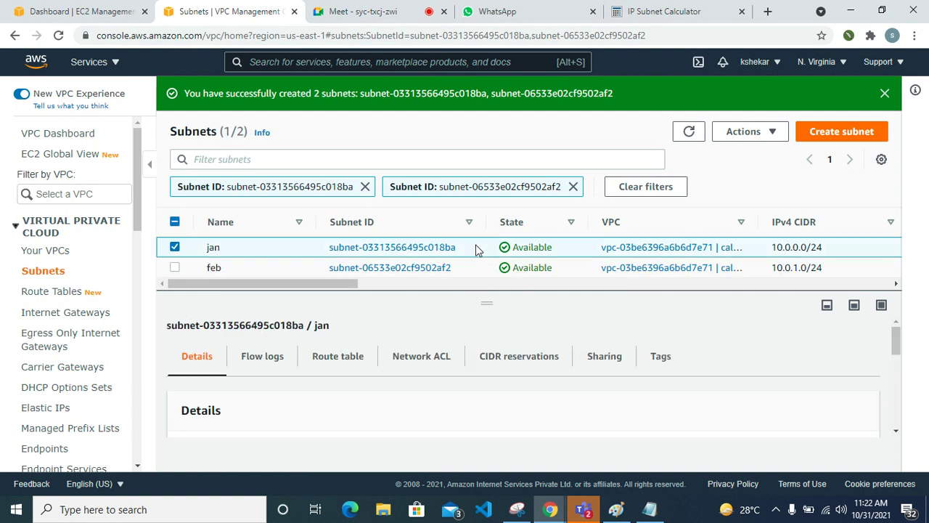
scroll(317, 385, "down", 2)
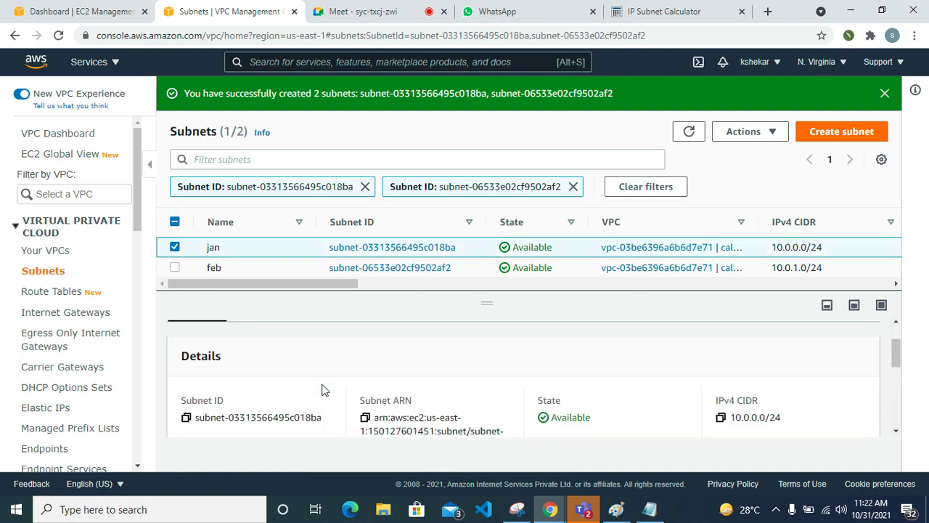
scroll(321, 390, "up", 2)
Step: View the route tables and the internet gateways, and start creating a new internet gateway
left_click(61, 297)
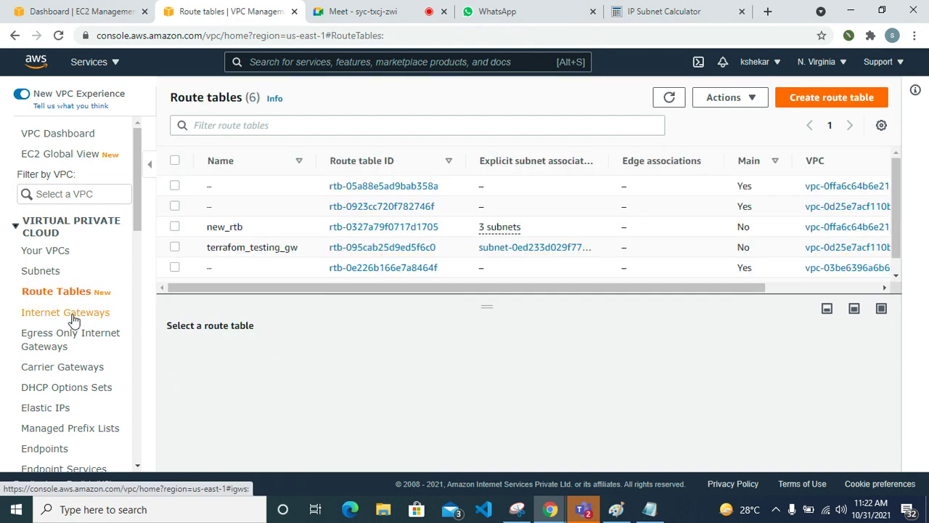
left_click(74, 320)
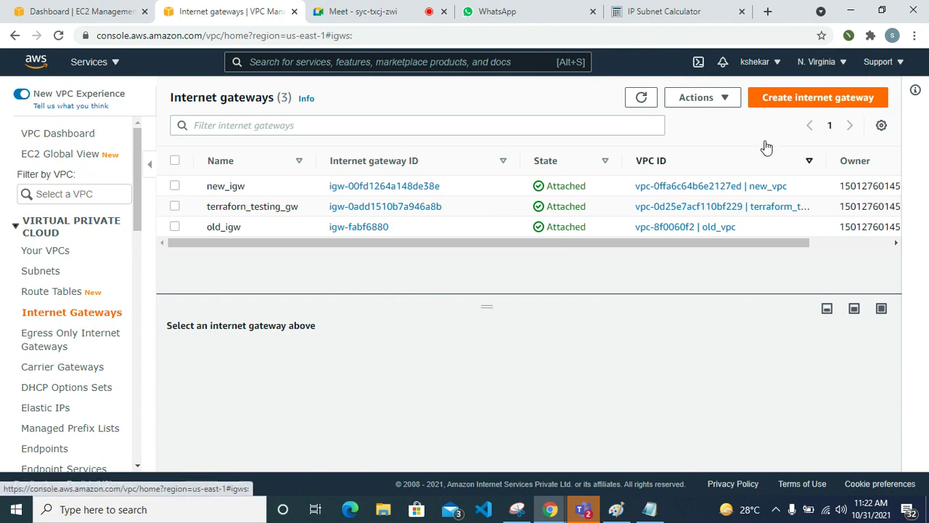
left_click(783, 101)
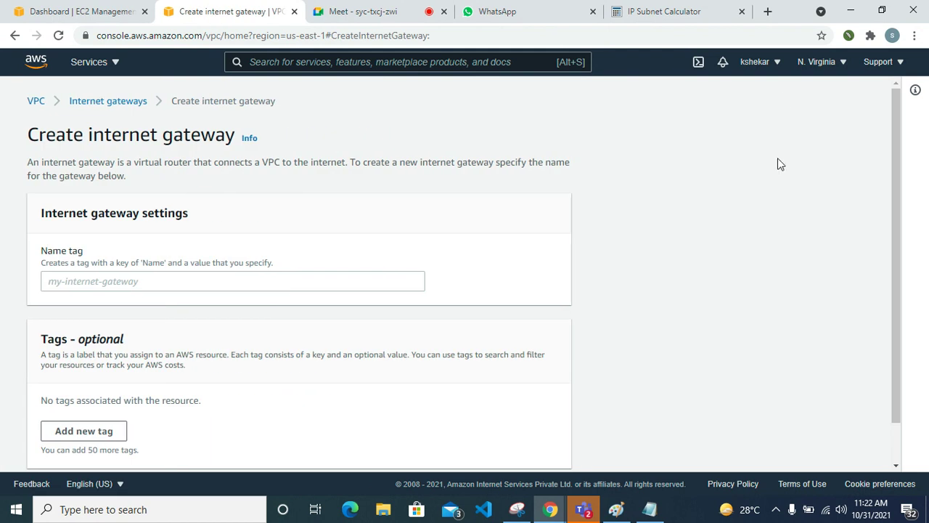
Step: Switch to Paint and draw an ellipse about 155 × 112 px against the outer right edge of the vpc rectangle
left_click(616, 509)
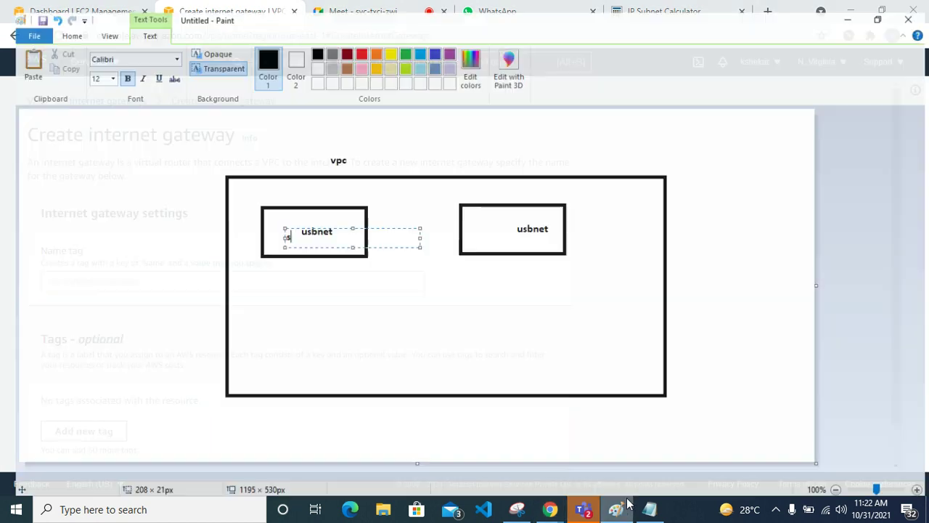
left_click(59, 26)
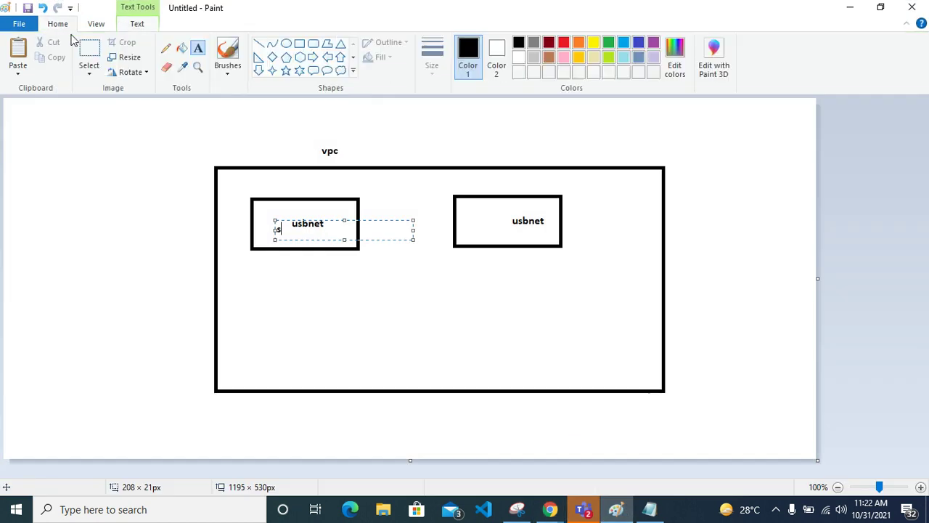
left_click(286, 43)
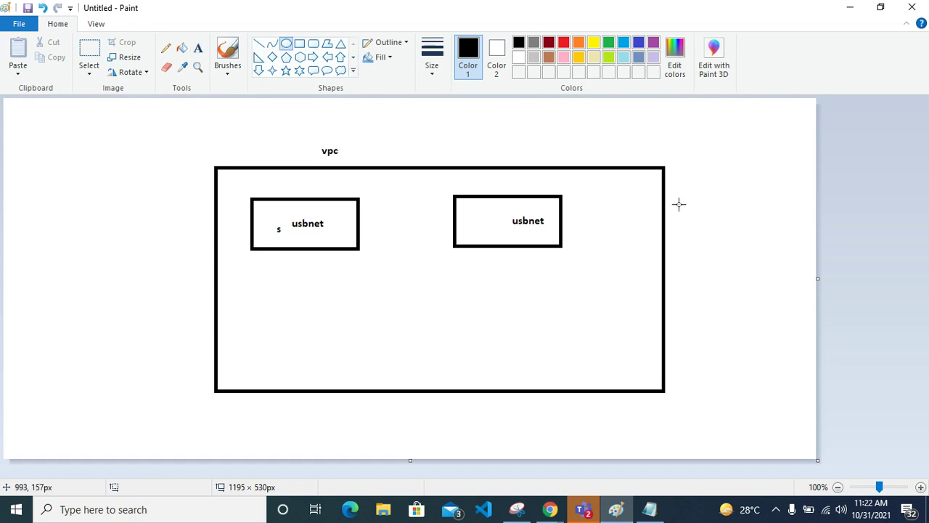
left_click_drag(678, 188, 782, 267)
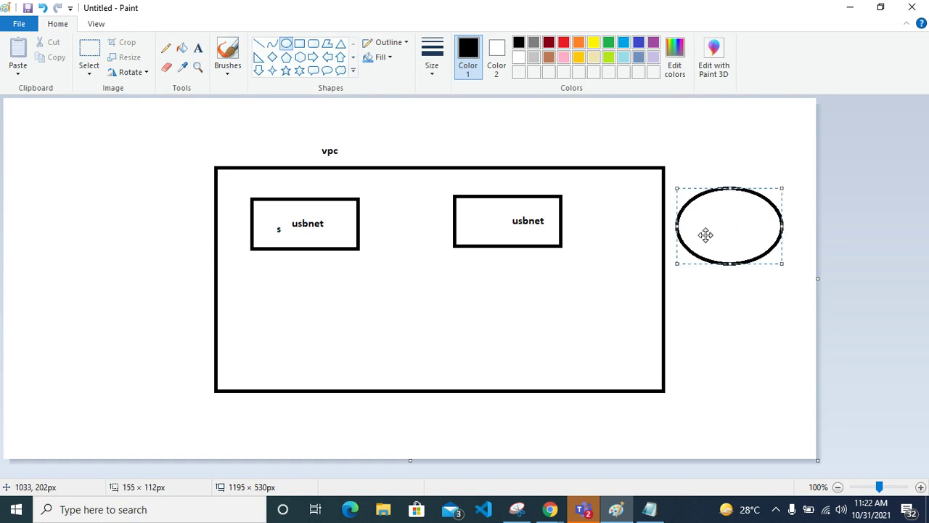
left_click_drag(705, 235, 690, 241)
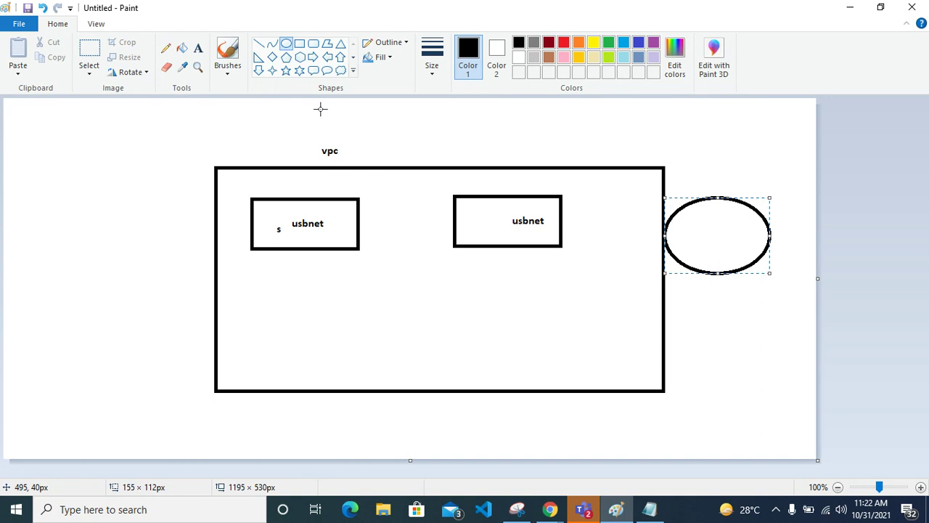
Step: Label the ellipse beside the vpc rectangle with the text igw
left_click(199, 48)
left_click(712, 230)
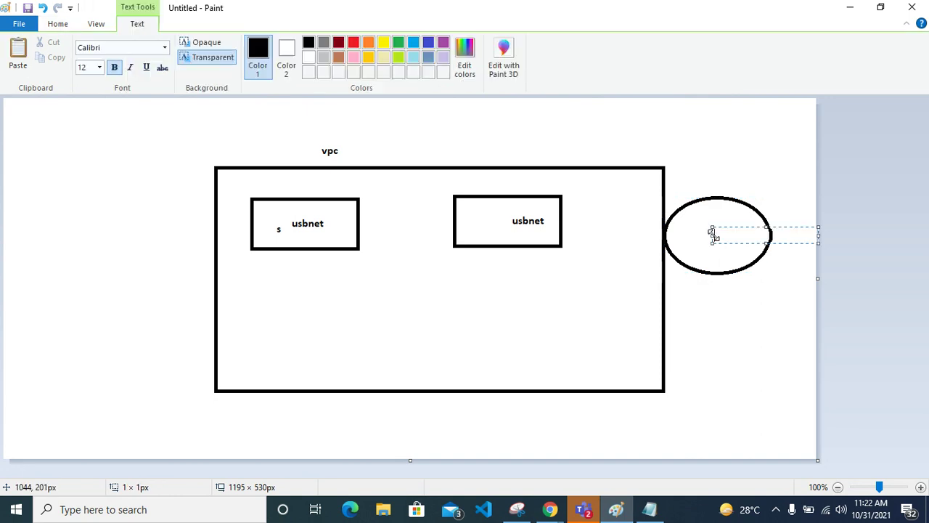
type("igw")
left_click(730, 298)
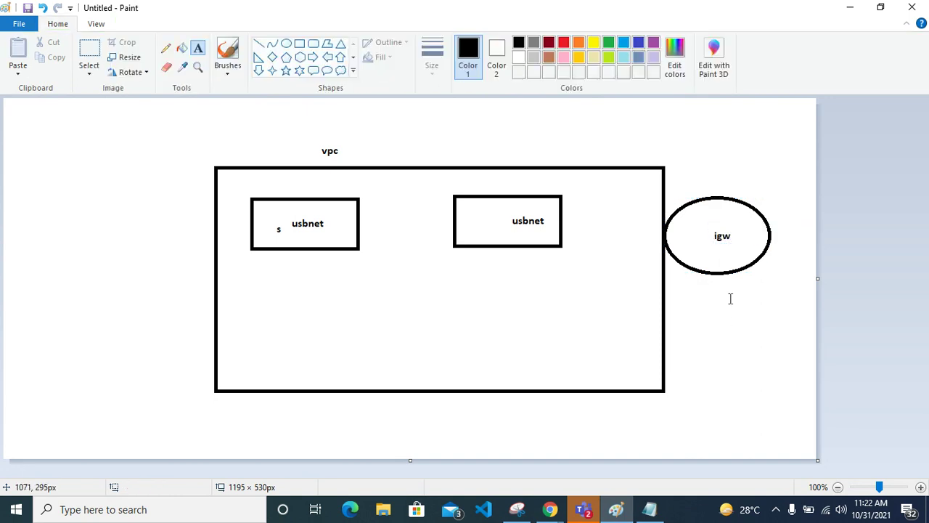
Step: Return to the internet gateway form in the AWS console and name the gateway calender-igw
left_click(851, 9)
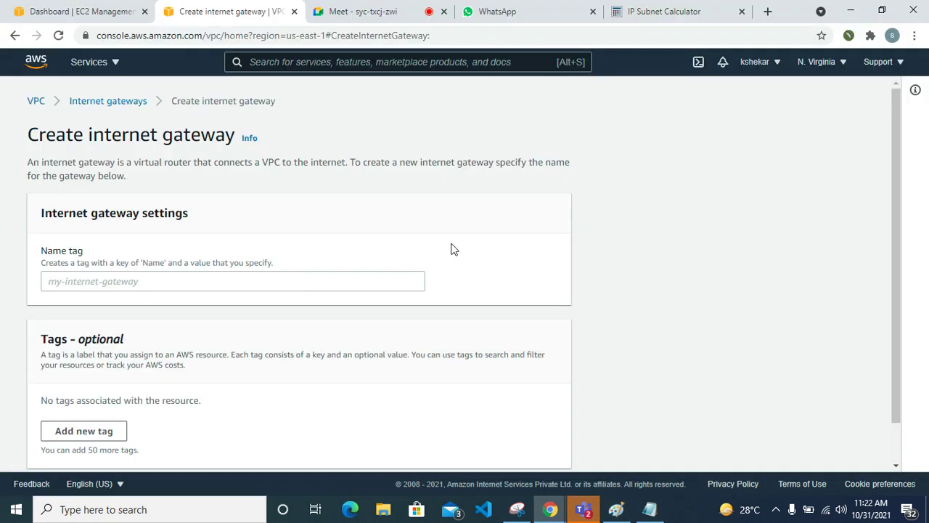
left_click(205, 279)
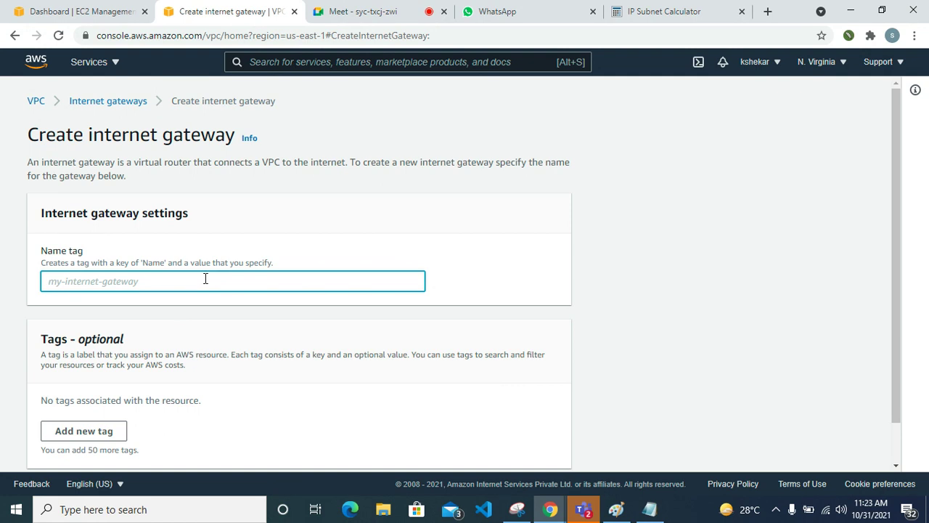
type("ca")
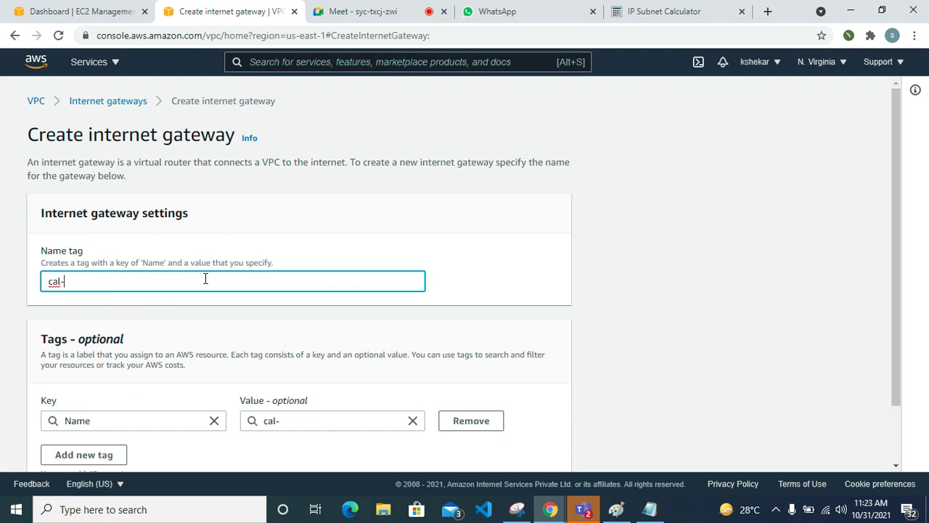
type("l-")
key("BackSpace")
key("BackSpace")
type("lender-igw")
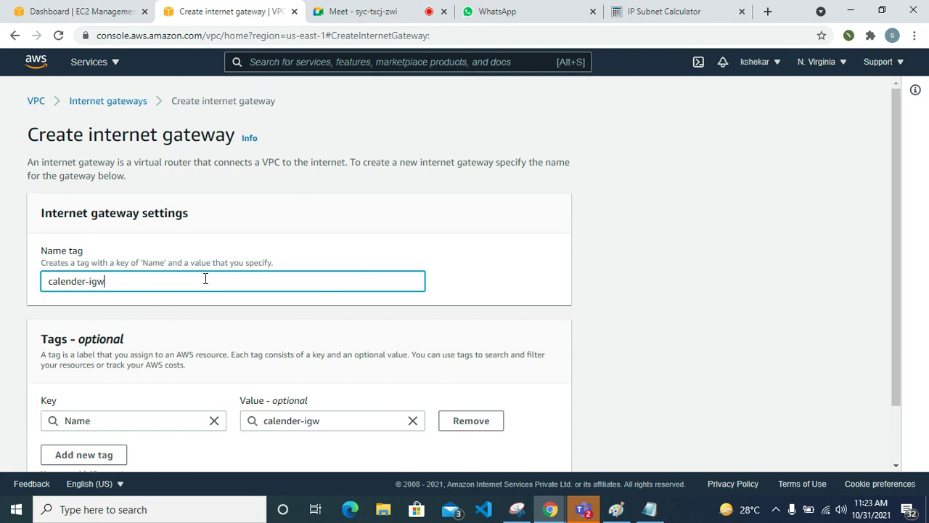
scroll(206, 279, "down", 1)
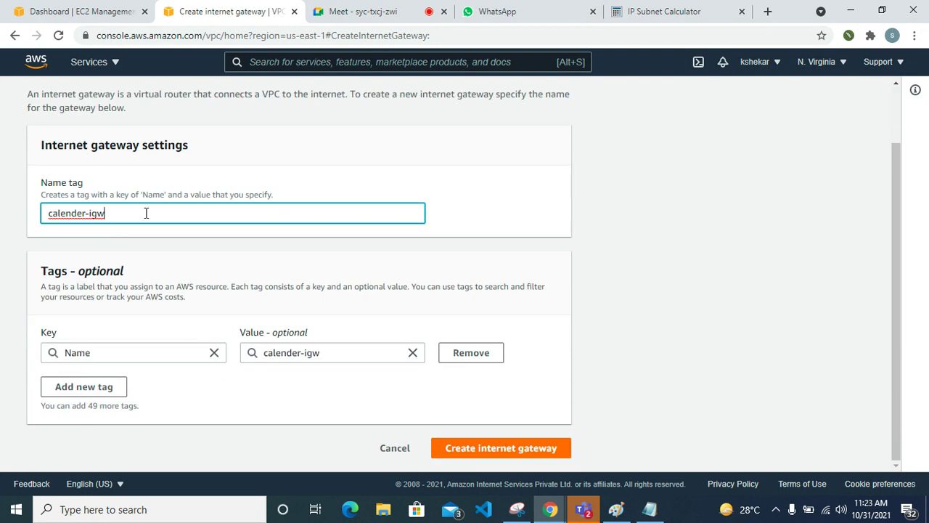
Step: Create the calender-igw internet gateway, attach it to the calender VPC, and refresh the gateway list
left_click(502, 450)
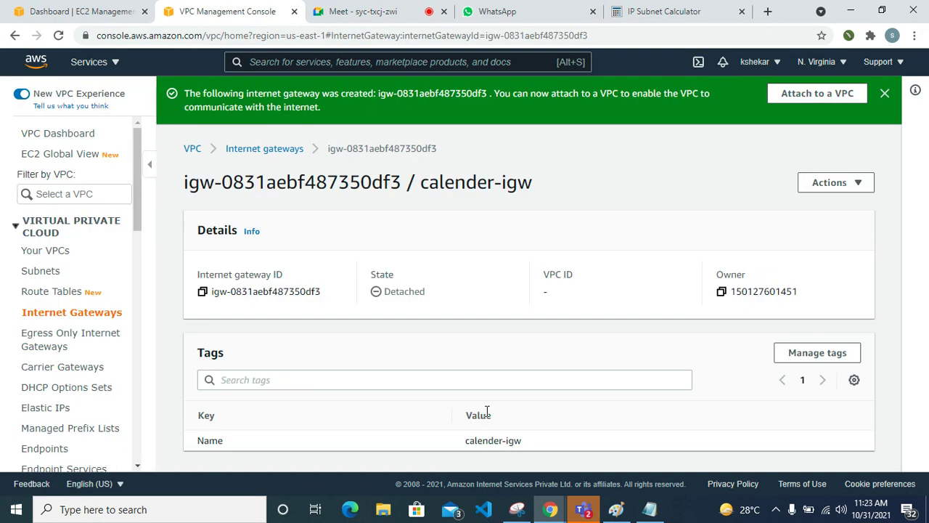
left_click(76, 313)
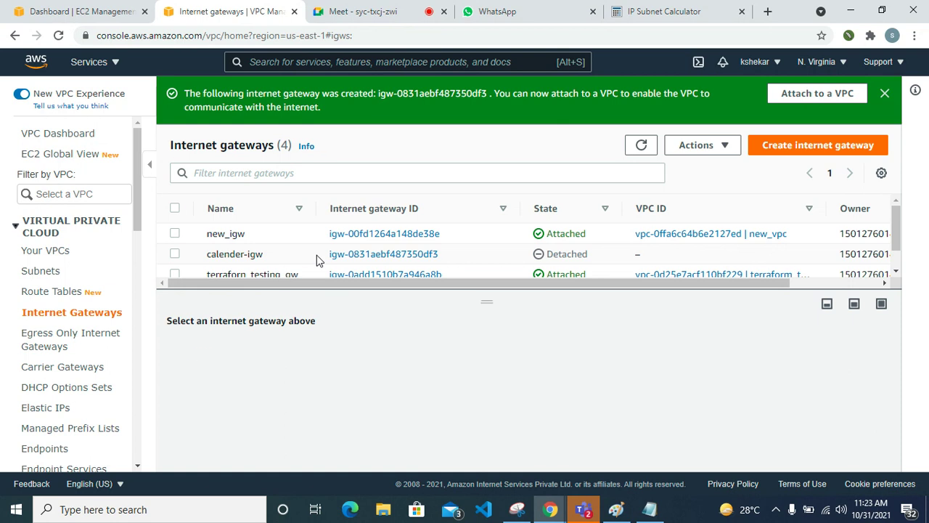
left_click(316, 260)
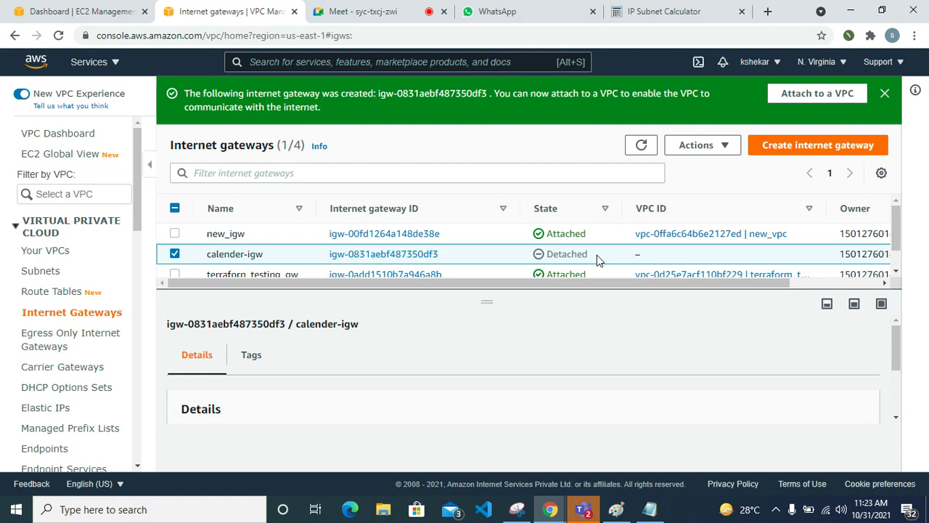
left_click(684, 149)
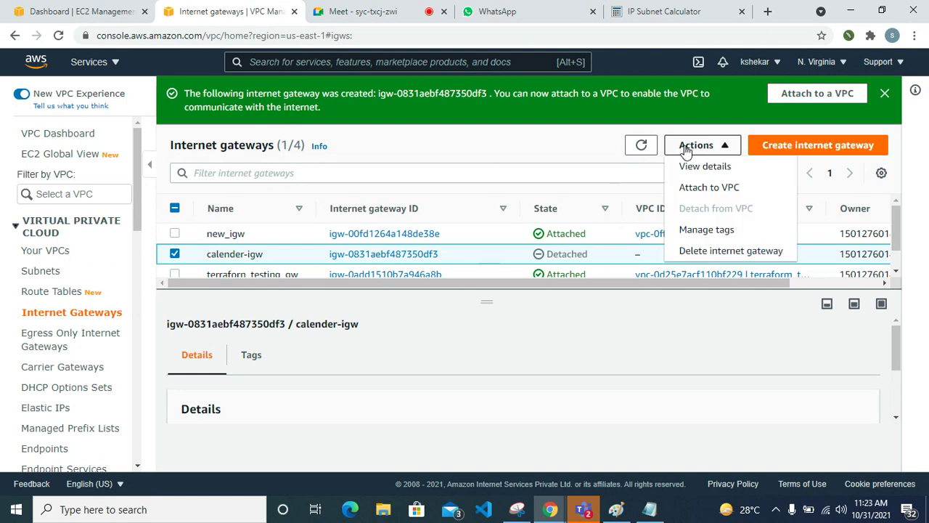
left_click(695, 188)
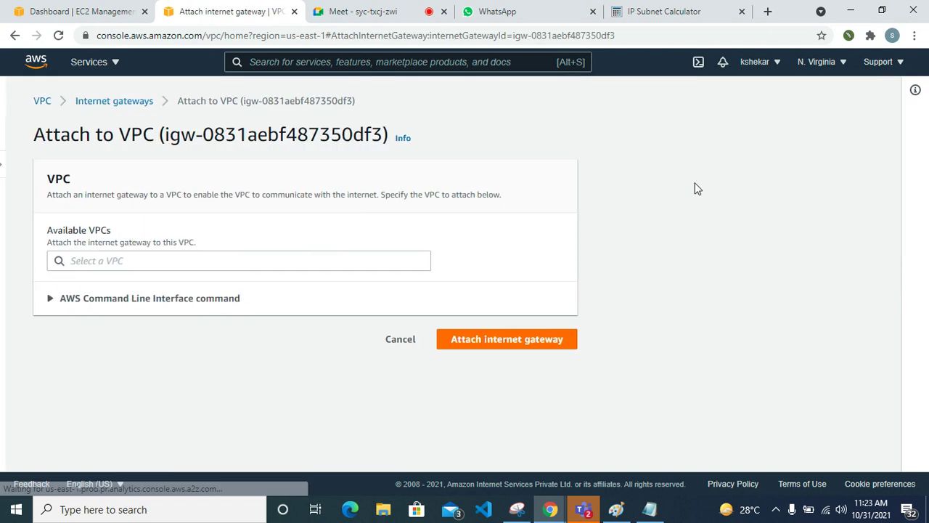
left_click(172, 261)
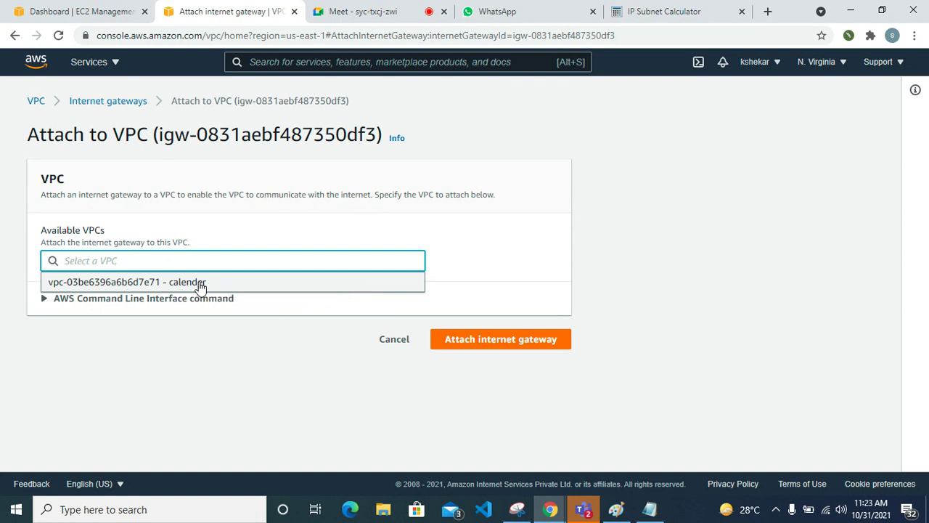
left_click(198, 283)
left_click(512, 339)
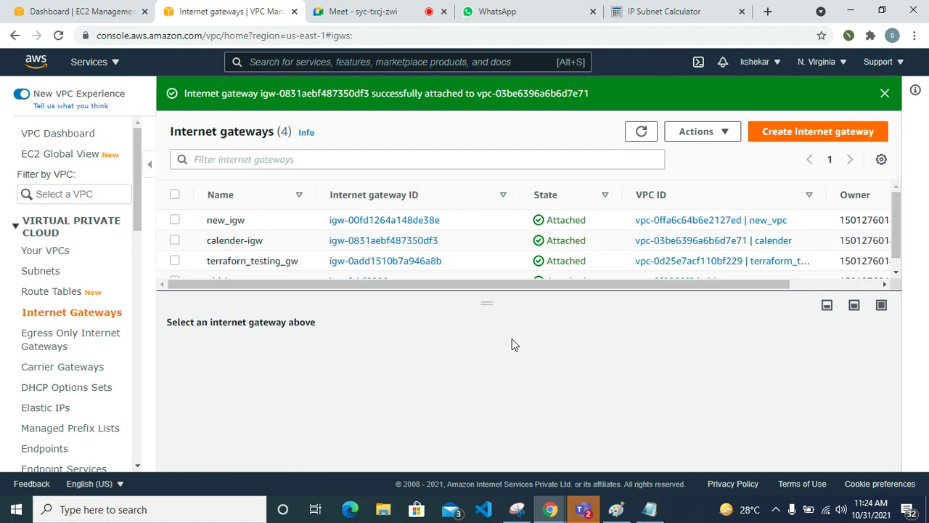
left_click(641, 132)
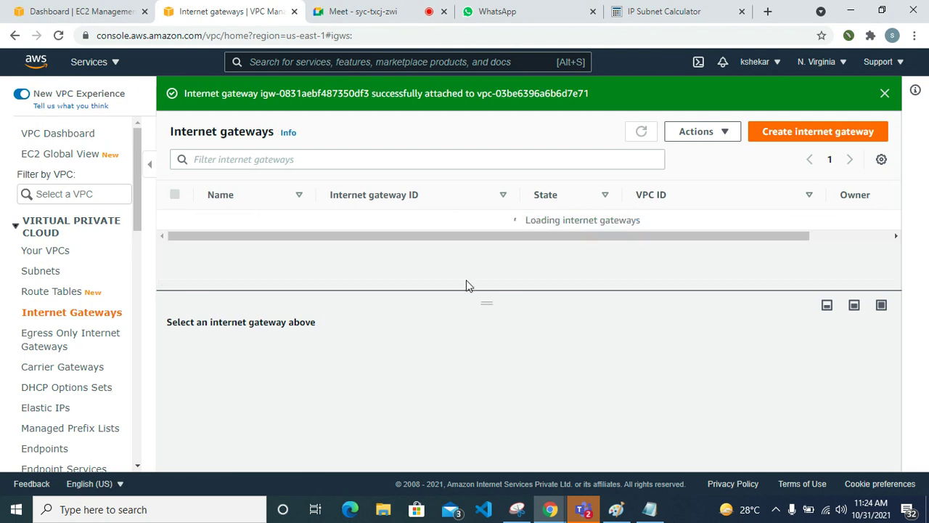
left_click(487, 240)
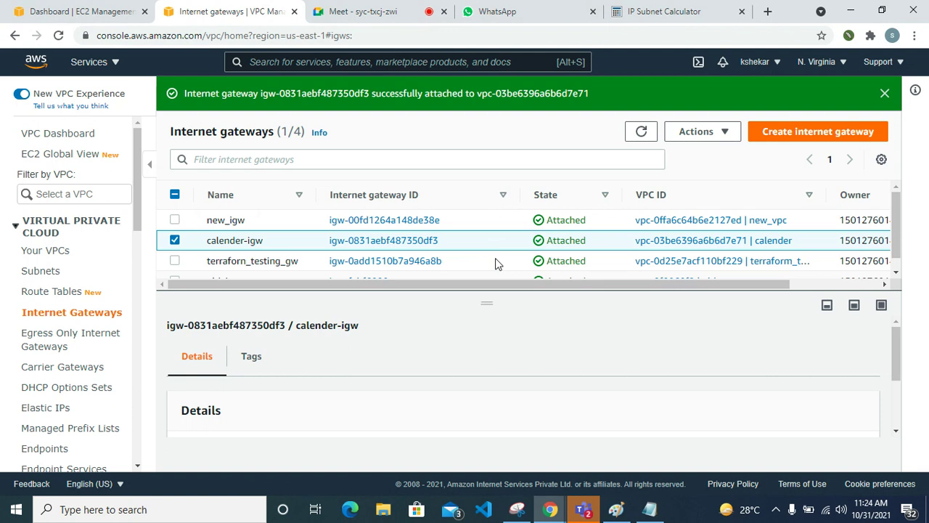
Step: Create a route table named cal-rtb in the calender VPC
left_click(64, 292)
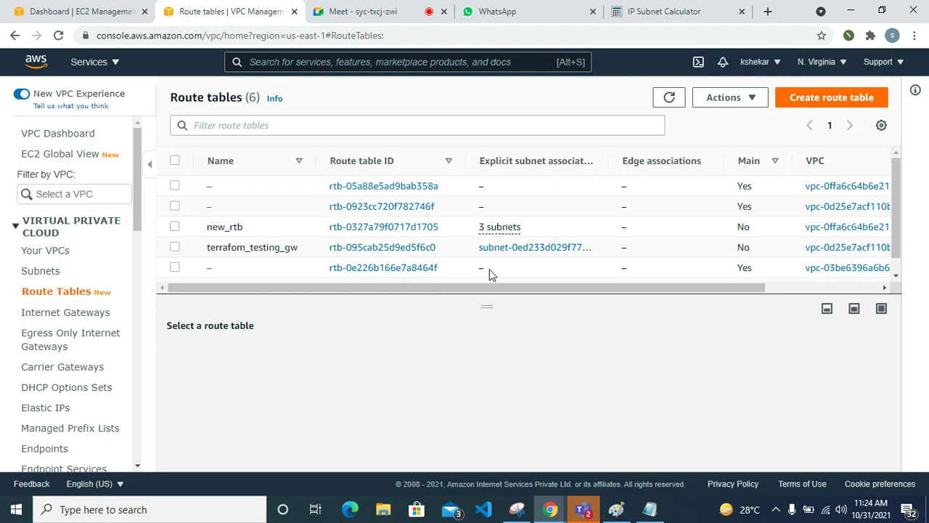
left_click(824, 100)
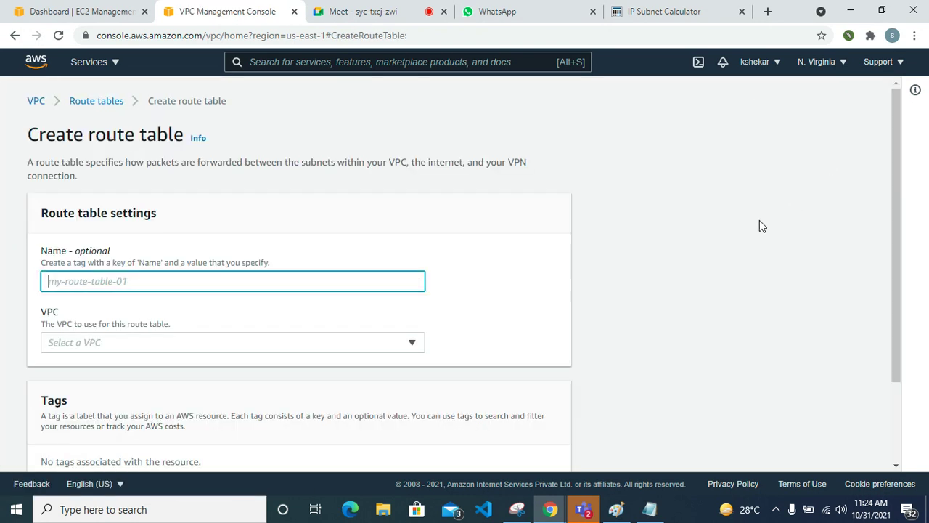
type("rt")
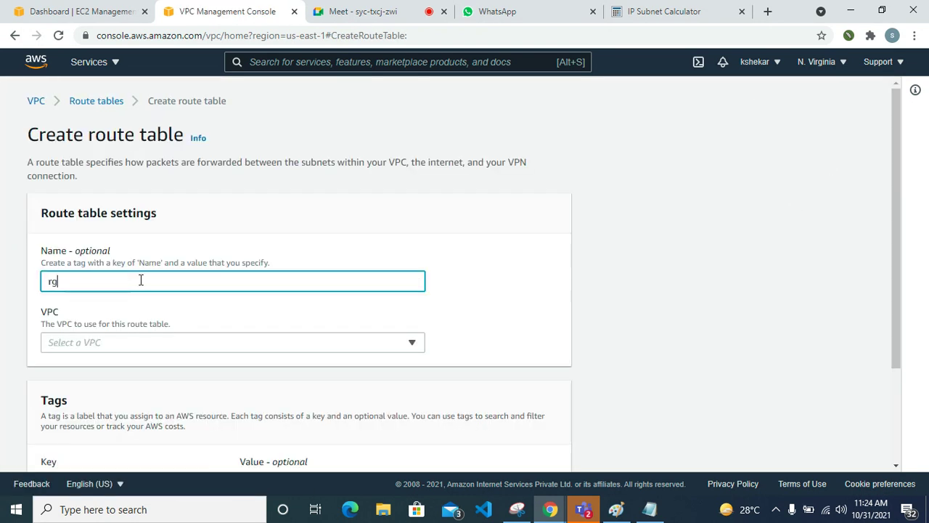
key("BackSpace")
key("BackSpace")
type("cal-rtb")
left_click(128, 350)
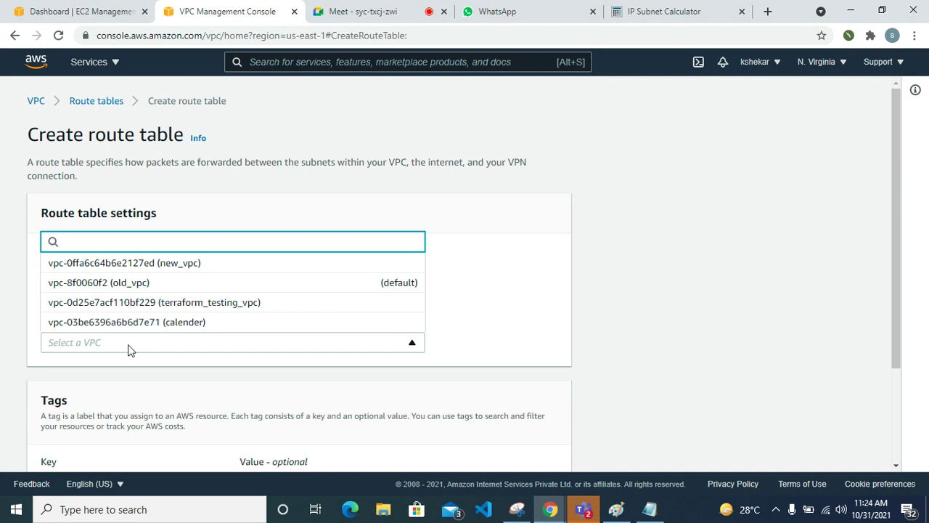
left_click(193, 323)
scroll(196, 324, "down", 2)
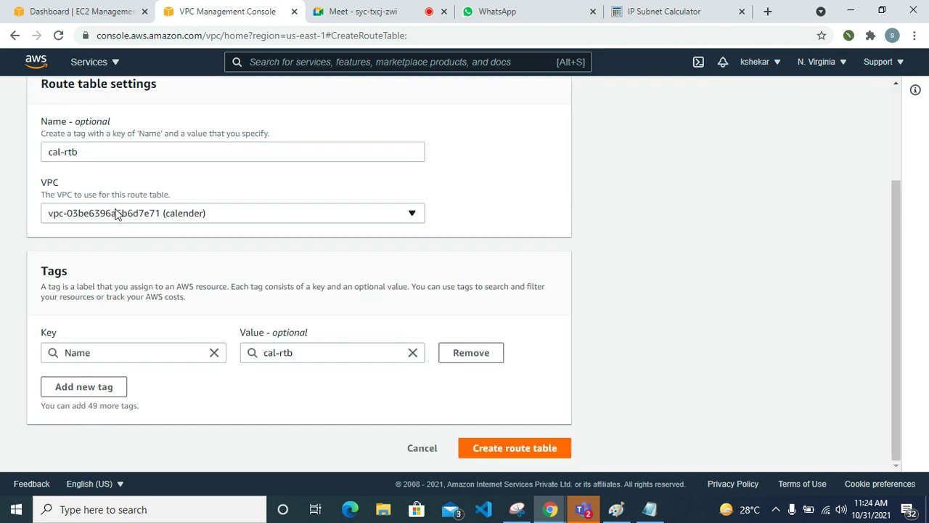
left_click(525, 448)
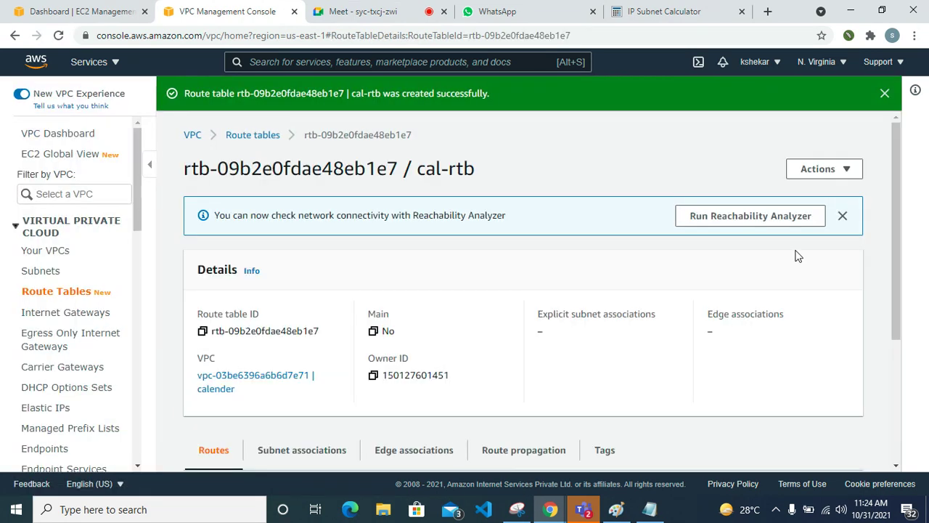
Step: Select cal-rtb in the route tables list and show its routes in an enlarged details pane
scroll(509, 349, "down", 3)
scroll(509, 349, "up", 3)
left_click(56, 291)
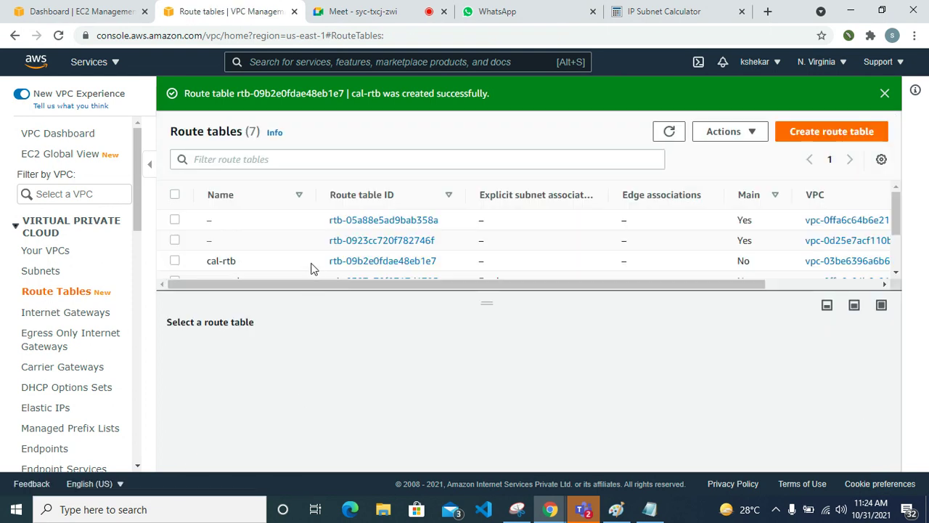
left_click(312, 265)
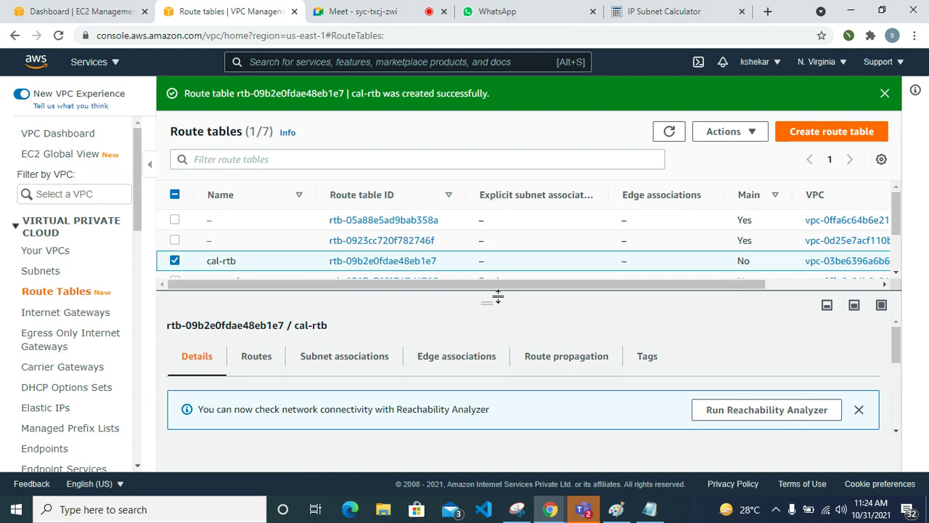
left_click_drag(487, 294, 487, 335)
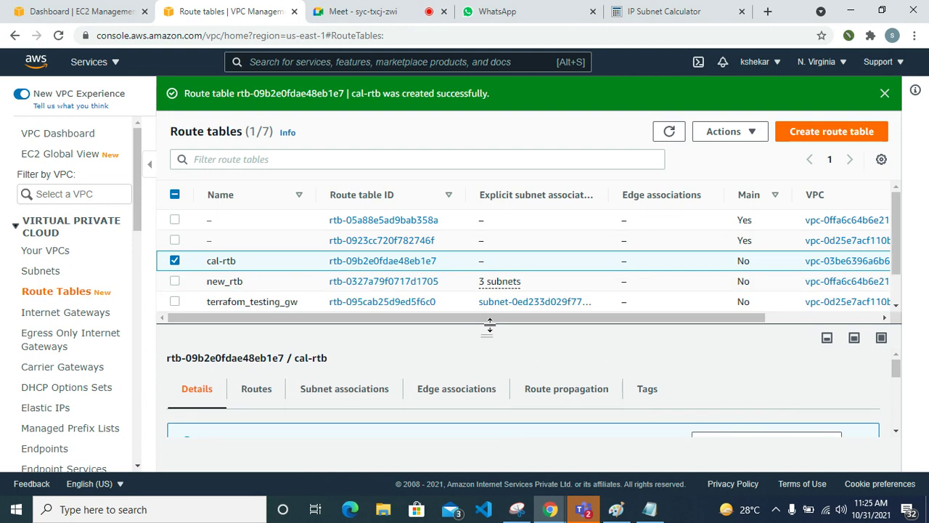
left_click(259, 390)
scroll(552, 290, "down", 1)
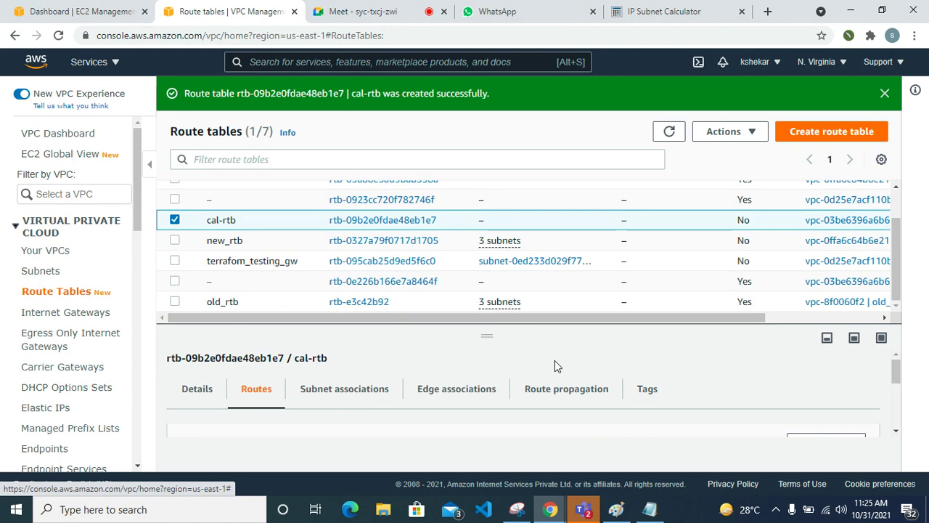
left_click_drag(488, 335, 487, 265)
Step: Add a route to cal-rtb with destination 0.0.0.0/0 and the calender-igw internet gateway as target, and save it
left_click(813, 378)
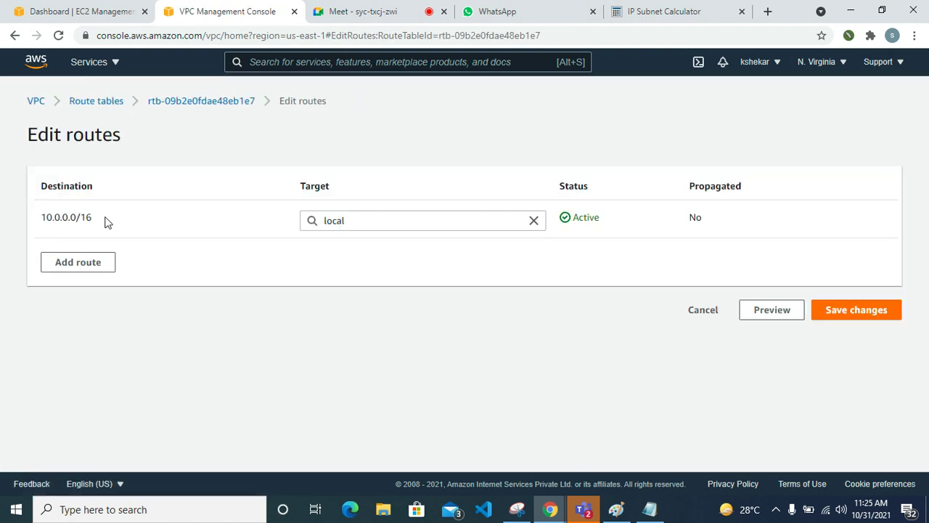
left_click(85, 263)
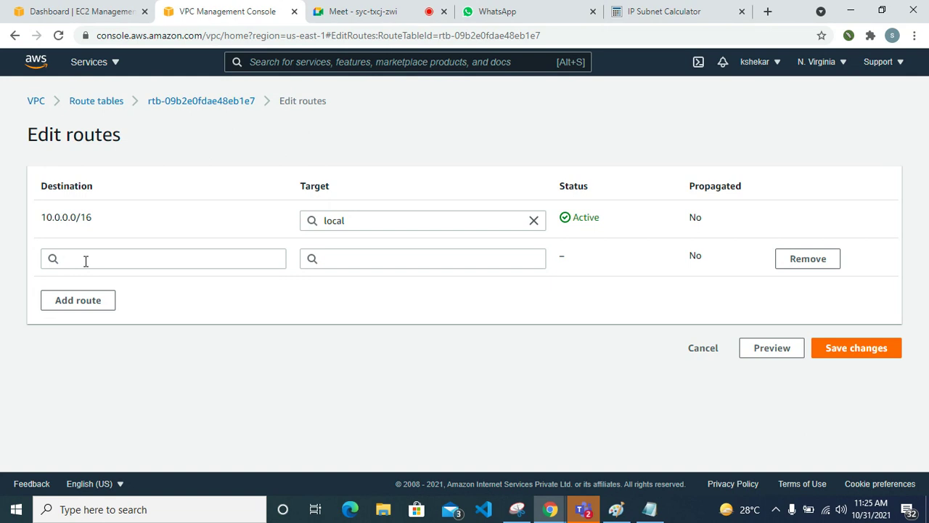
left_click(85, 258)
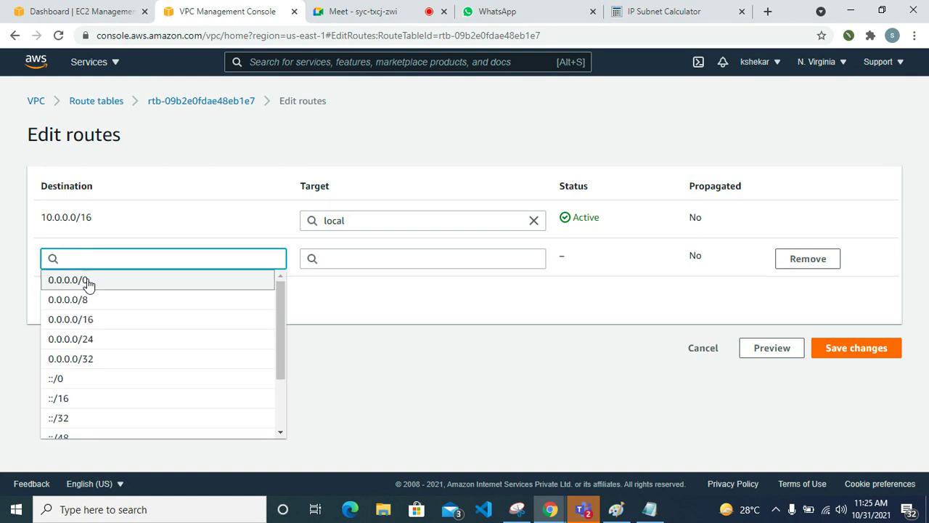
left_click(87, 282)
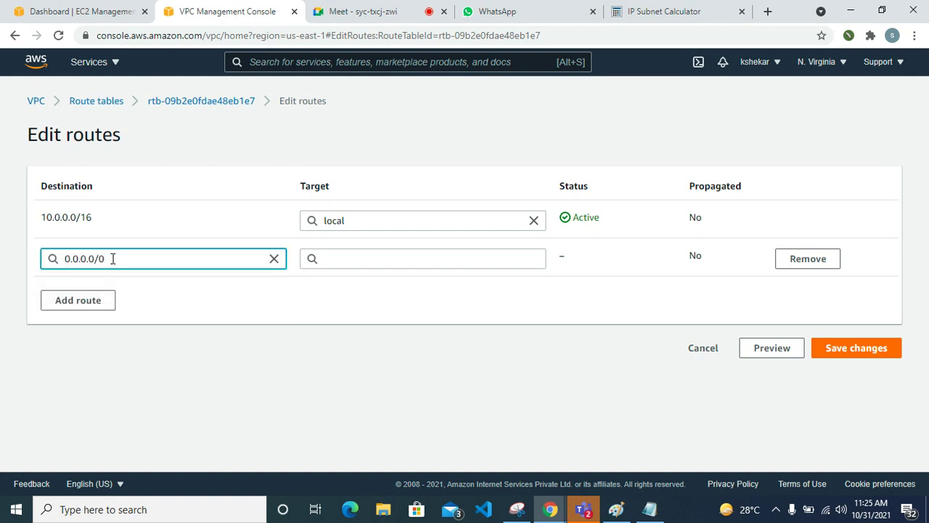
left_click(341, 258)
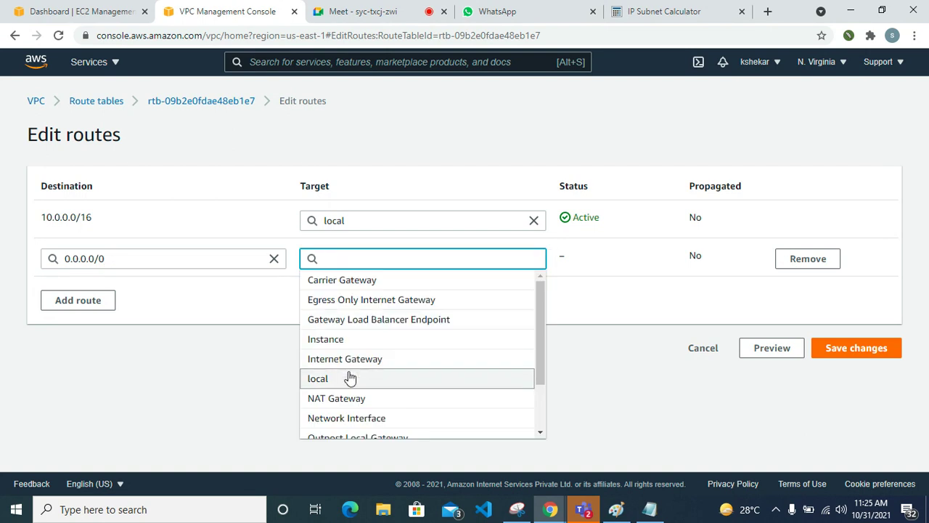
left_click(386, 363)
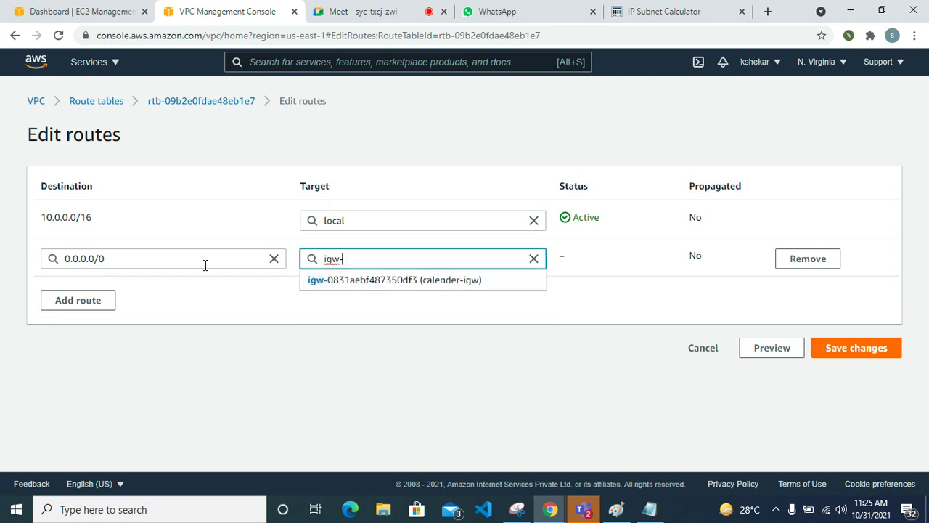
left_click(420, 283)
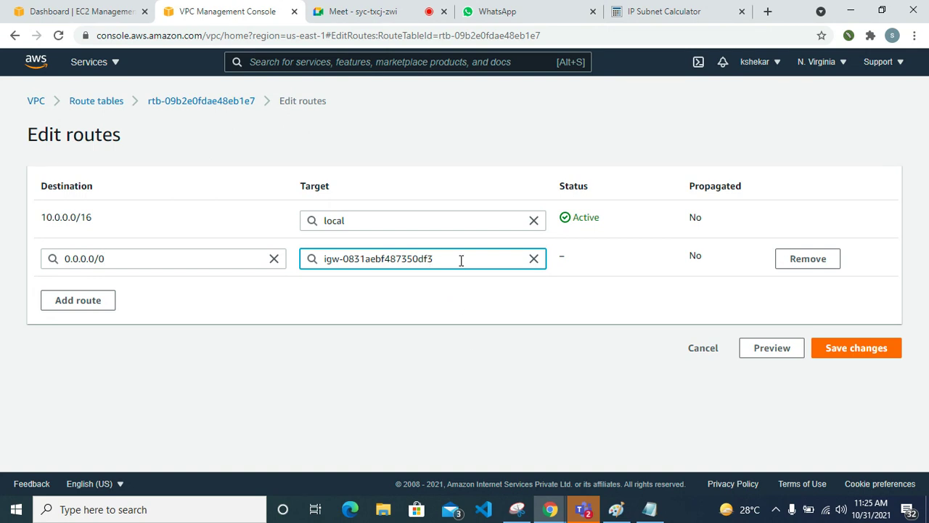
left_click(856, 348)
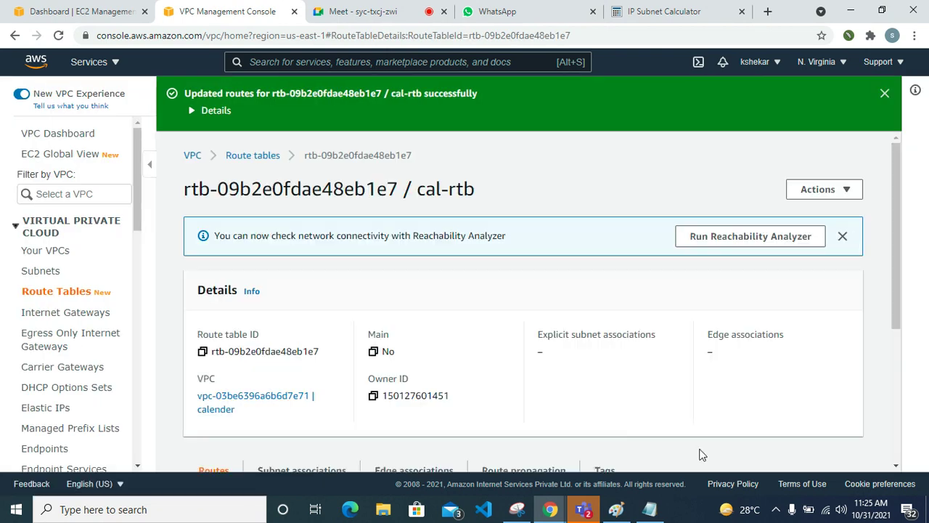
Step: Explicitly associate the jan and feb subnets with the cal-rtb route table and save the associations
scroll(487, 353, "down", 3)
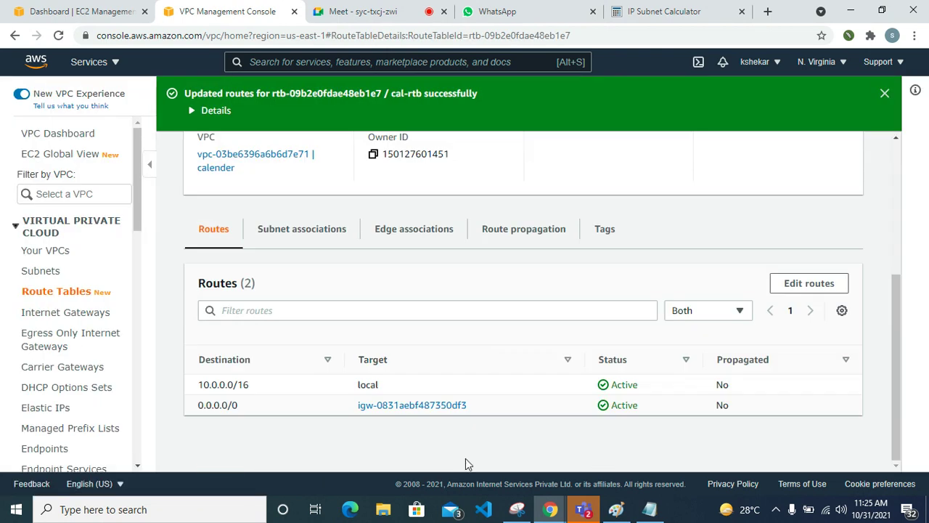
left_click(320, 235)
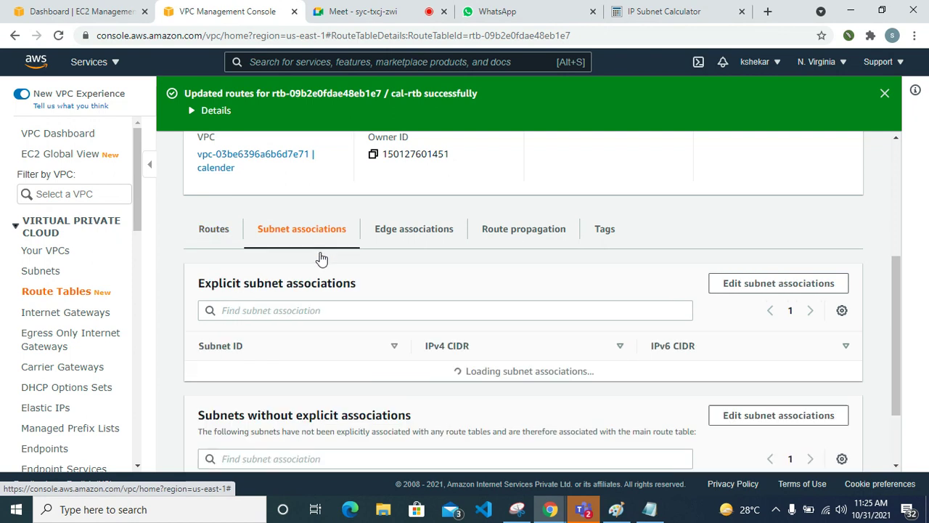
scroll(345, 367, "down", 2)
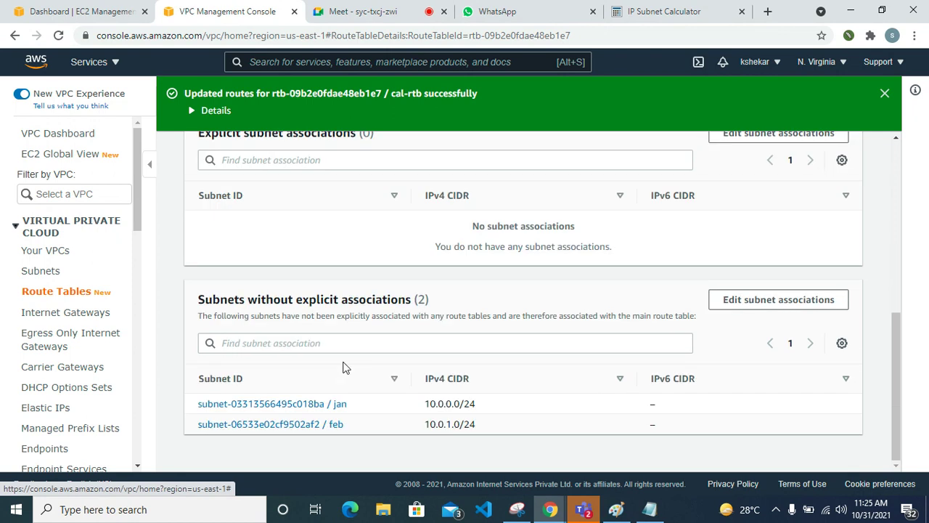
scroll(345, 367, "up", 1)
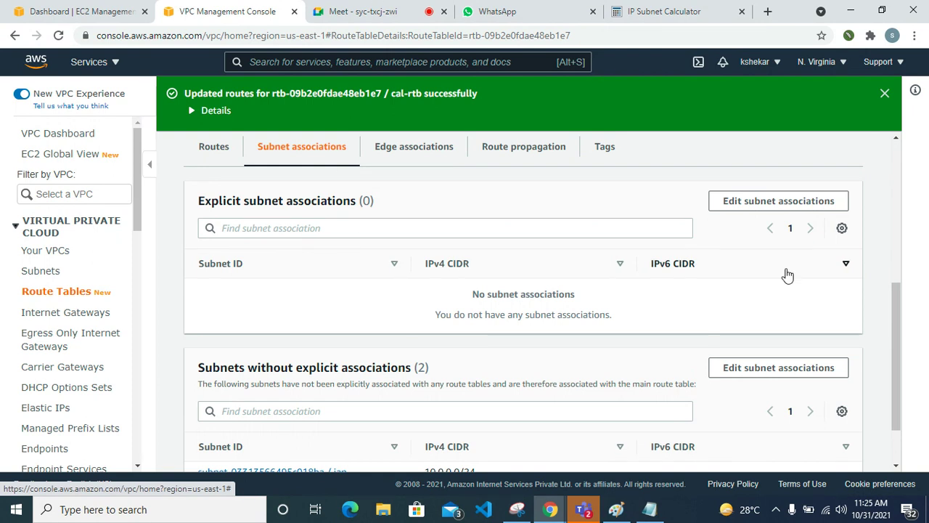
left_click(787, 205)
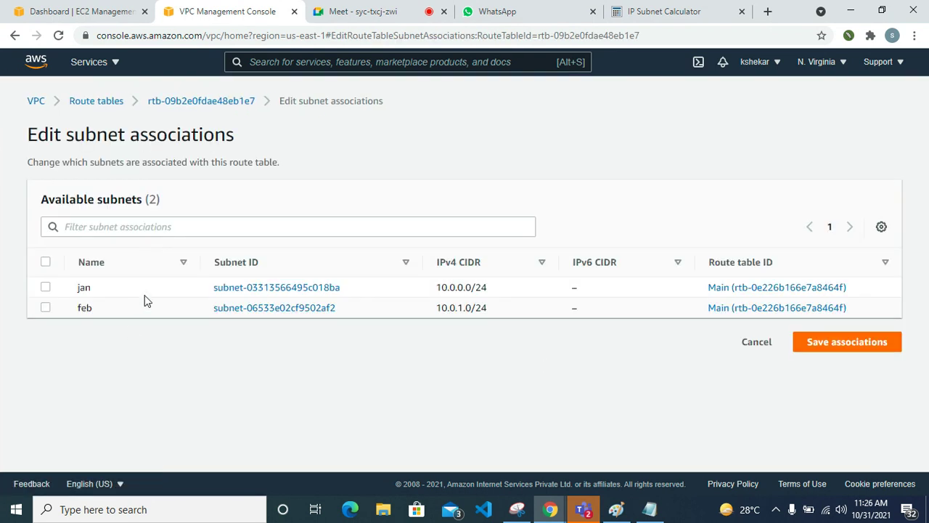
left_click(149, 295)
left_click(156, 308)
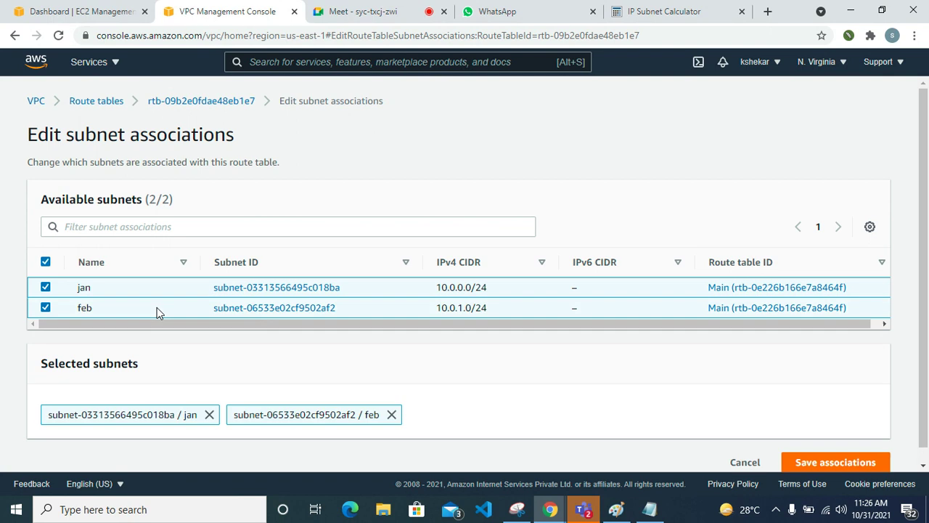
scroll(682, 401, "down", 1)
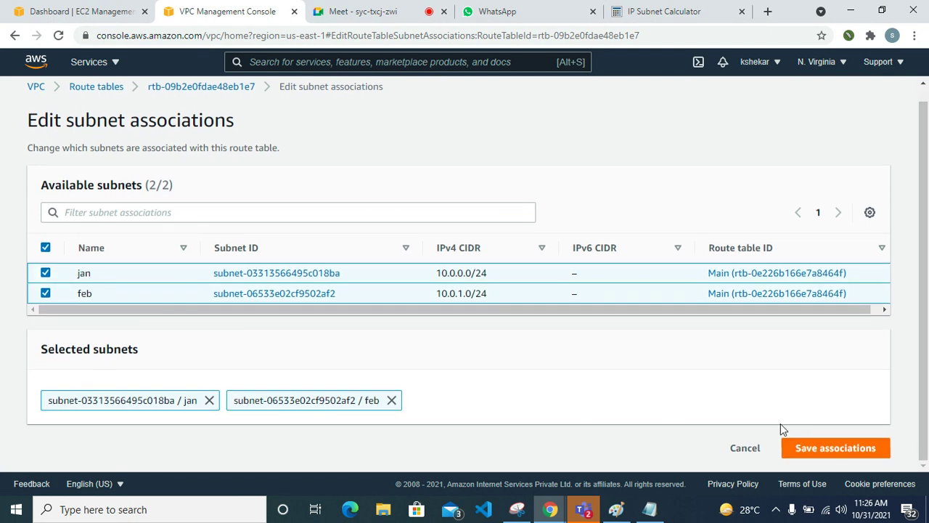
left_click(836, 448)
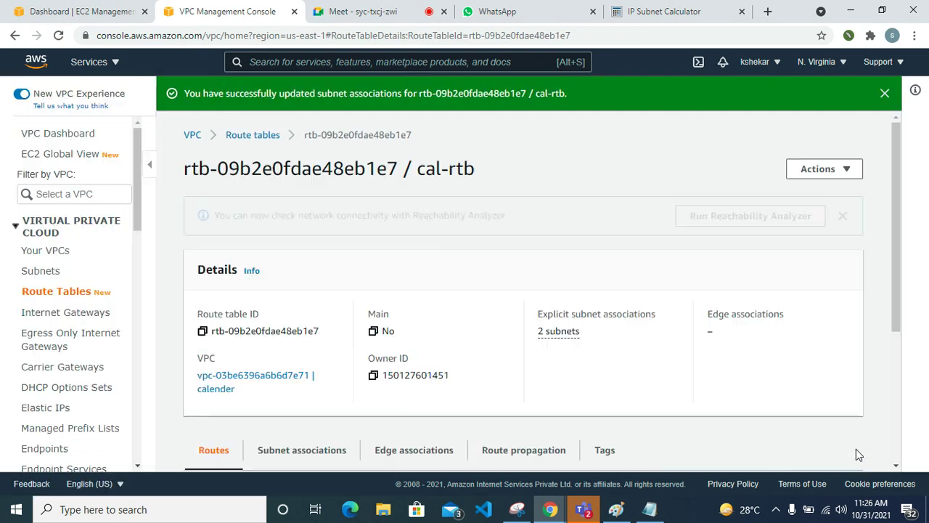
Step: Check the routes and explicit subnet associations of cal-rtb, and open the VPC security groups list
scroll(341, 434, "down", 3)
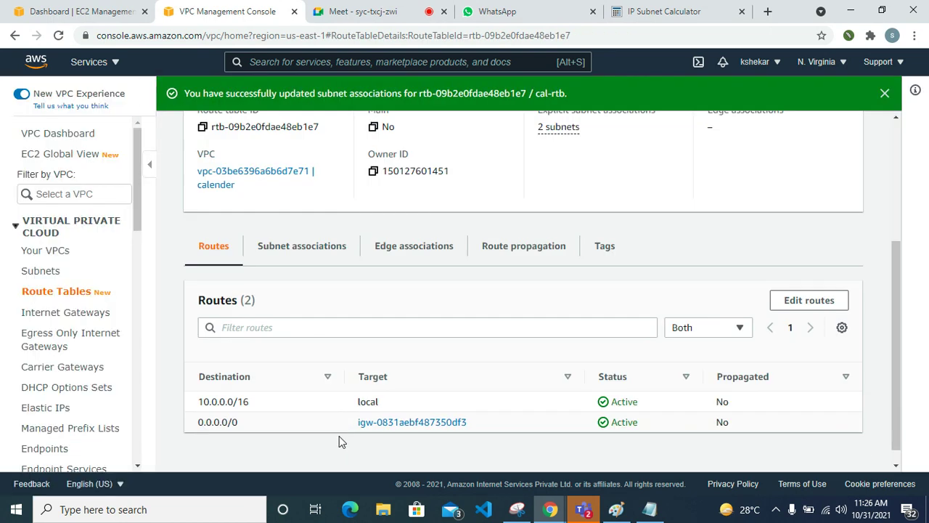
left_click(315, 246)
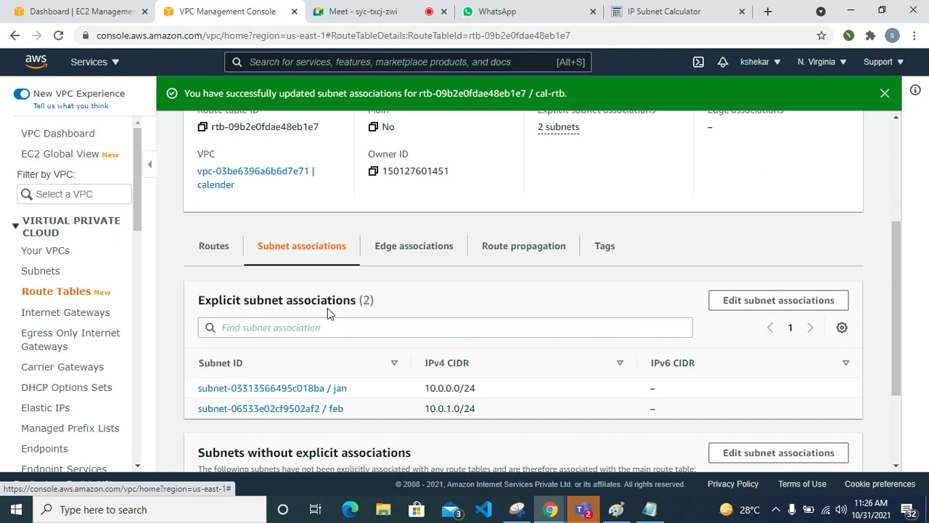
scroll(327, 308, "down", 3)
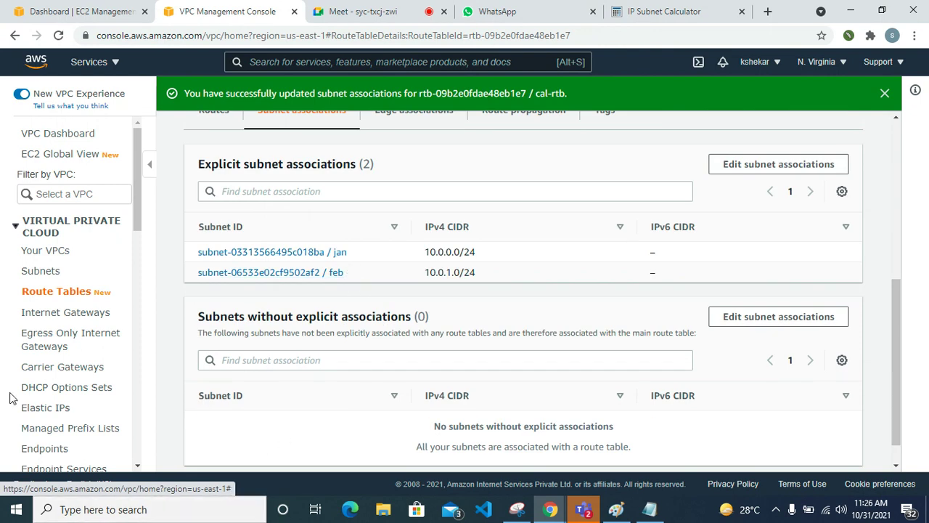
scroll(22, 363, "down", 4)
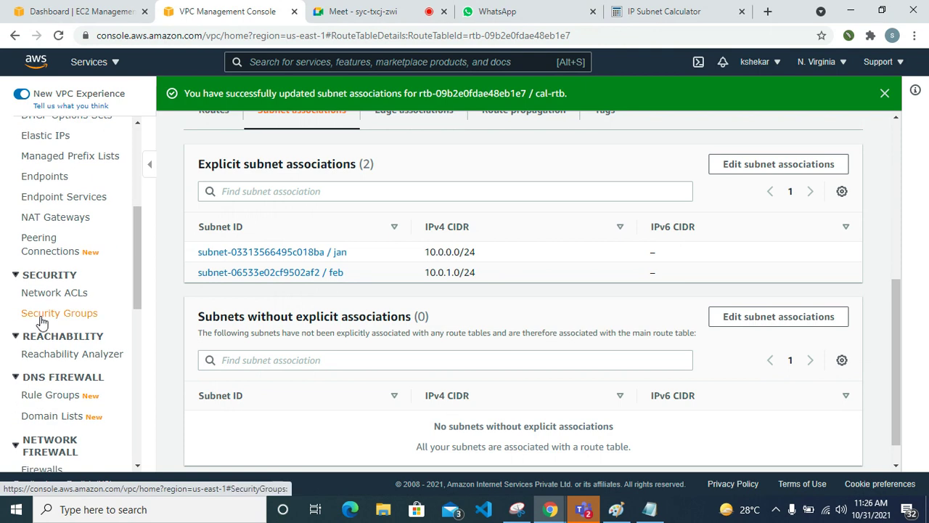
left_click(43, 320)
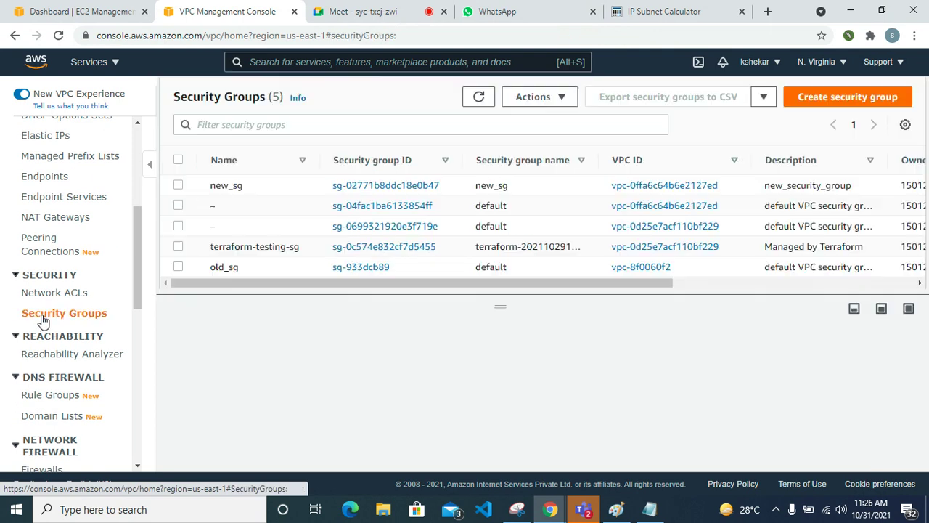
Step: Switch to the Notepad checklist and go through its vpc, subnet, internet gw, route table and security group items
left_click(652, 511)
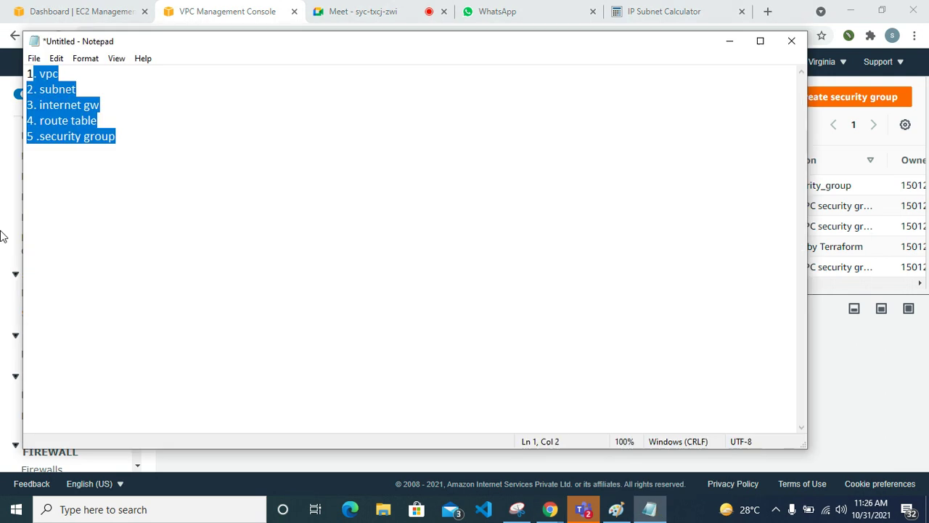
left_click(106, 83)
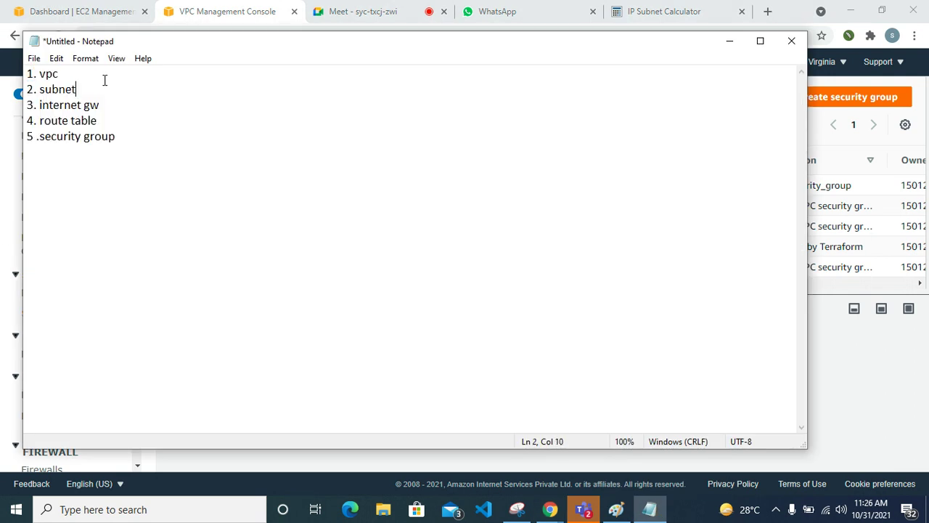
left_click_drag(65, 74, 39, 75)
left_click_drag(92, 88, 45, 89)
left_click_drag(110, 106, 44, 105)
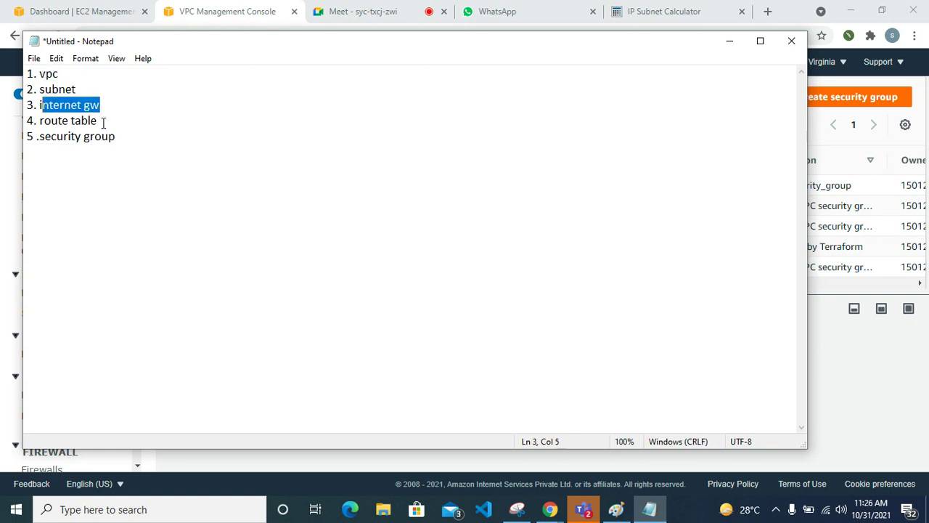
left_click_drag(100, 121, 44, 120)
left_click_drag(116, 137, 33, 136)
left_click(75, 164)
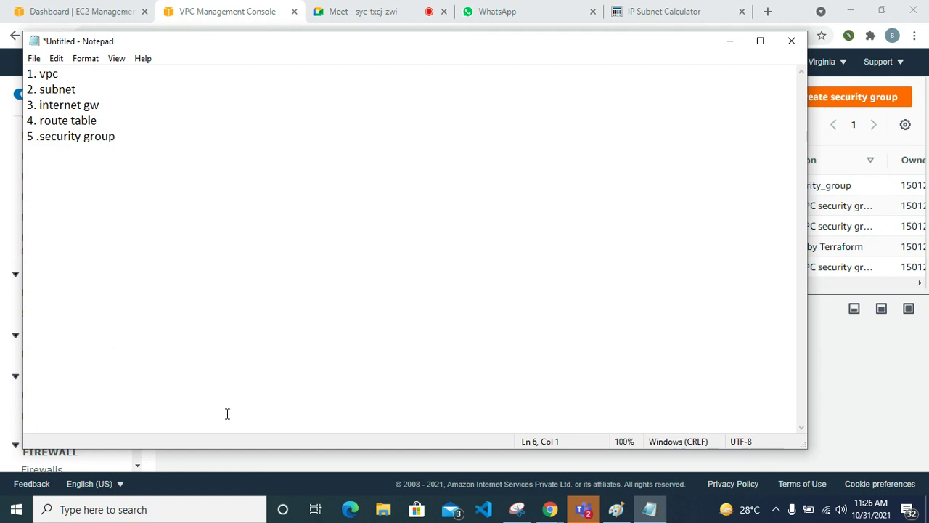
left_click(722, 45)
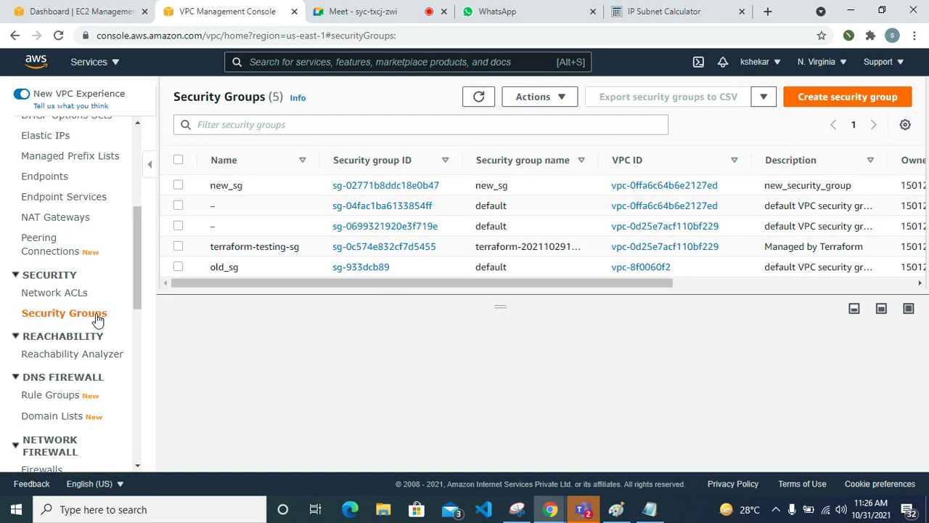
Step: Start a new security group in the AWS console with cal-sg as both its name and description
left_click(851, 96)
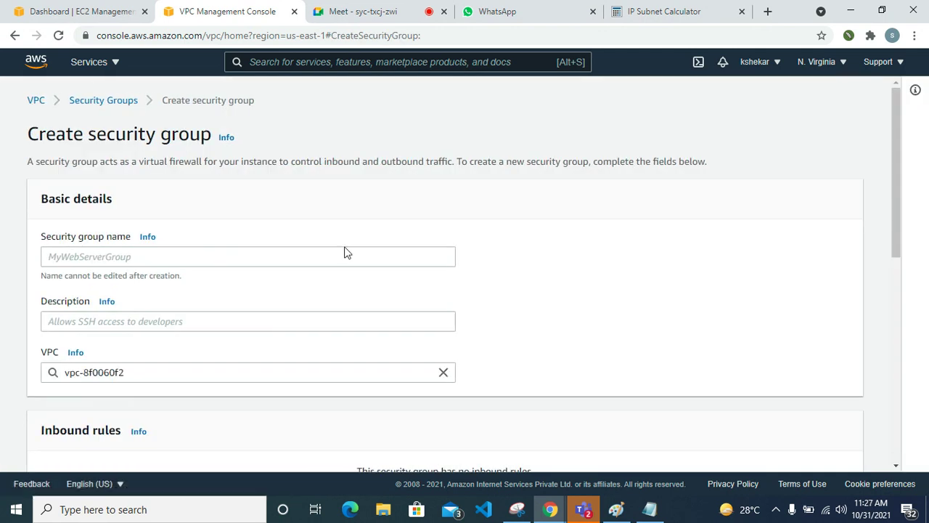
left_click(222, 257)
type("cal-sg")
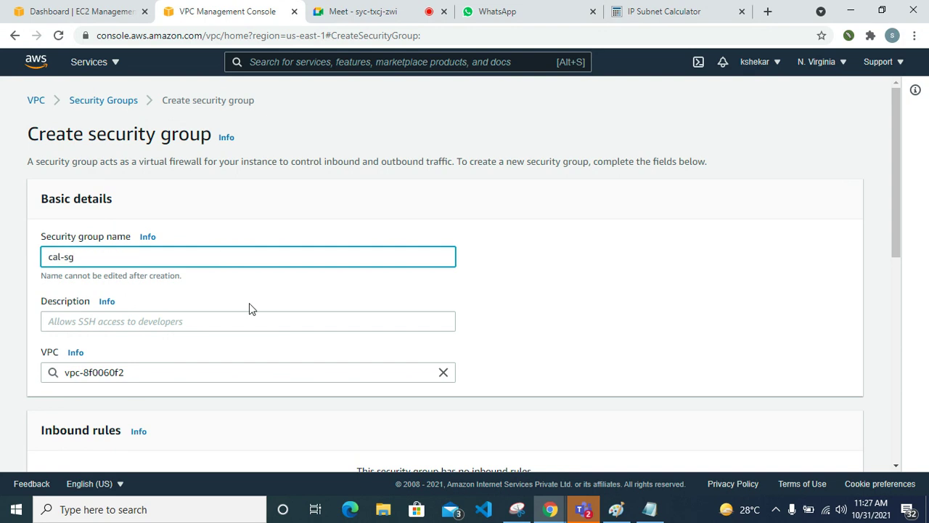
scroll(249, 305, "down", 2)
left_click(123, 186)
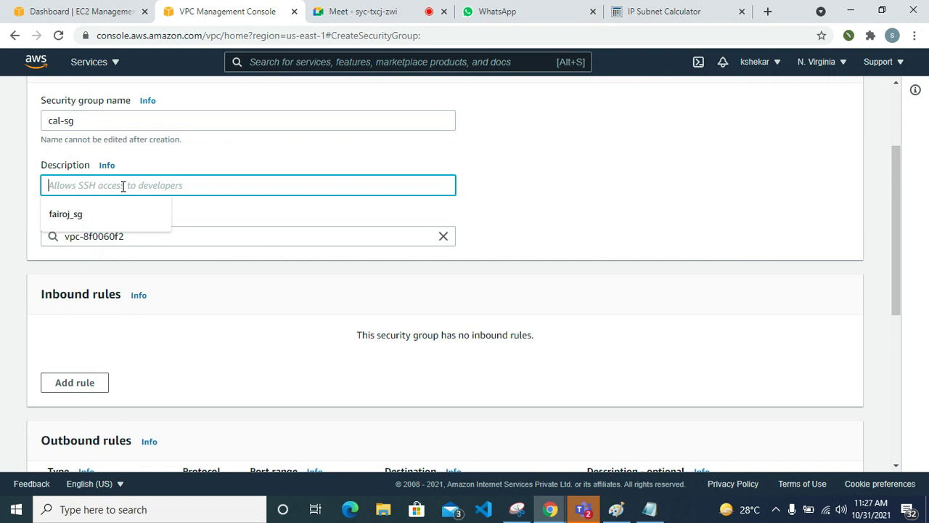
type("cal")
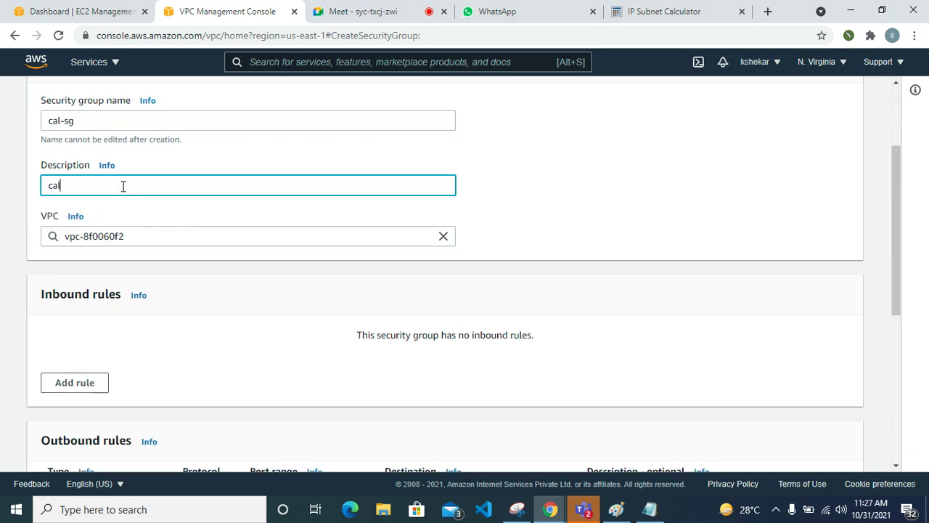
type("-")
key("BackSpace")
type("-sg")
Step: Replace the default VPC of the new security group with the calender VPC
left_click(149, 236)
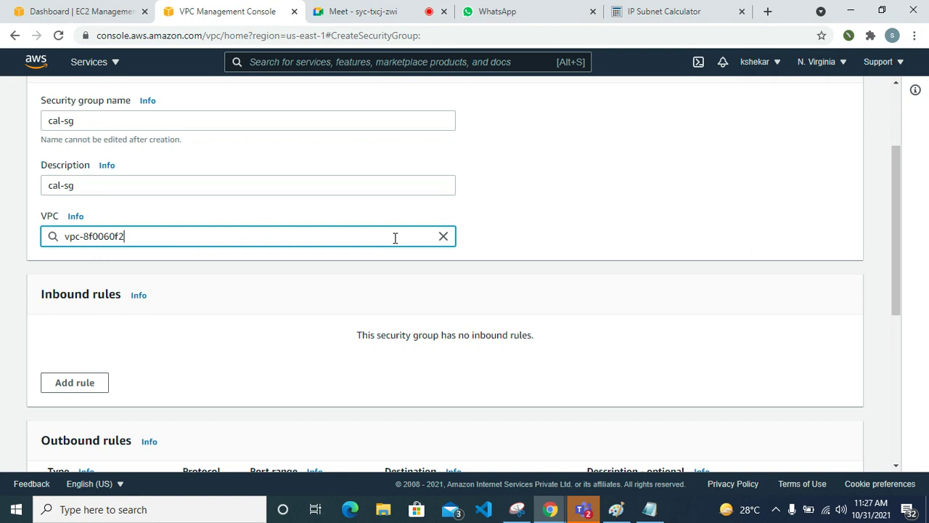
scroll(135, 236, "down", 2)
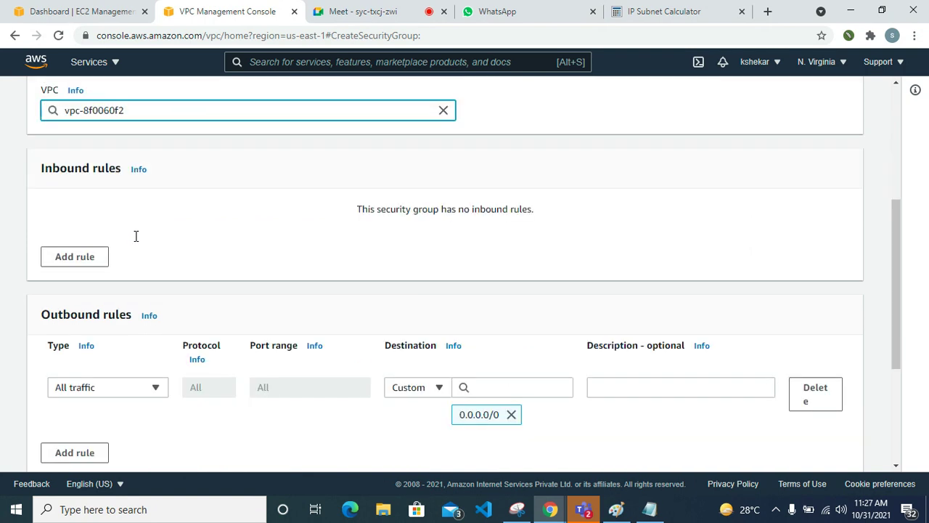
scroll(164, 249, "up", 3)
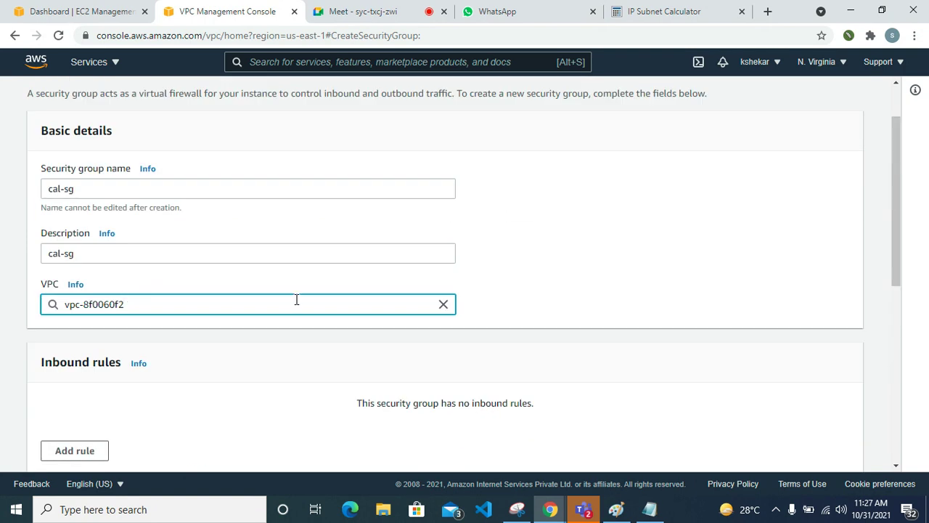
scroll(287, 302, "down", 2)
key("ctrl+a")
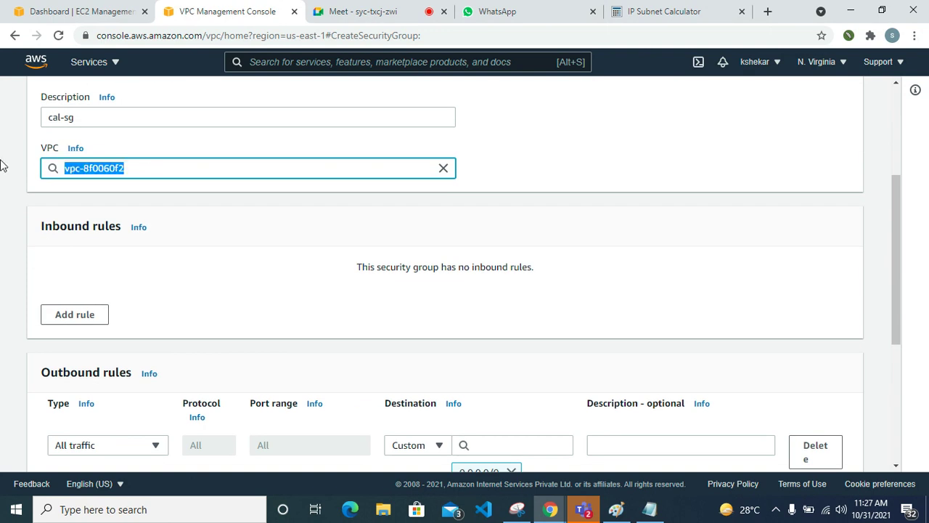
key("BackSpace")
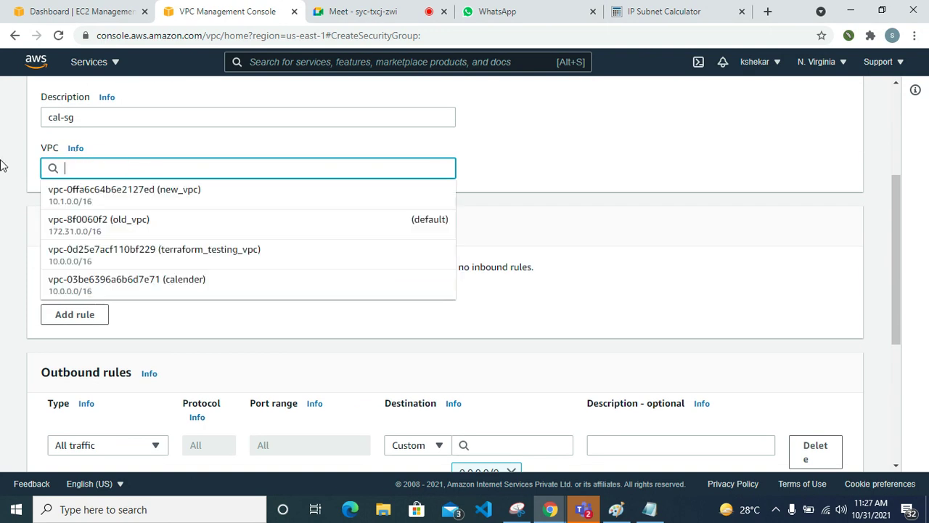
left_click(201, 287)
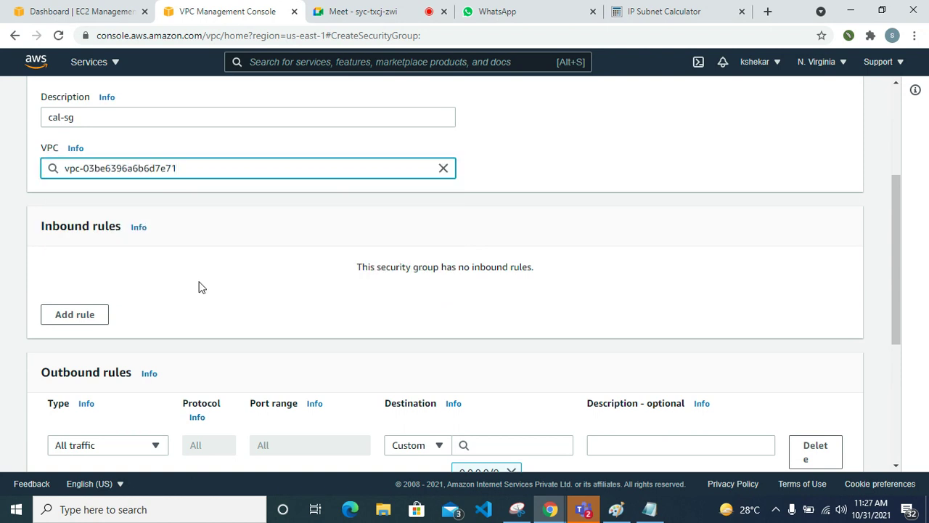
Step: Try the outbound rule as Custom TCP with the My IP, Anywhere-IPv4 and Custom destination options
scroll(201, 287, "down", 1)
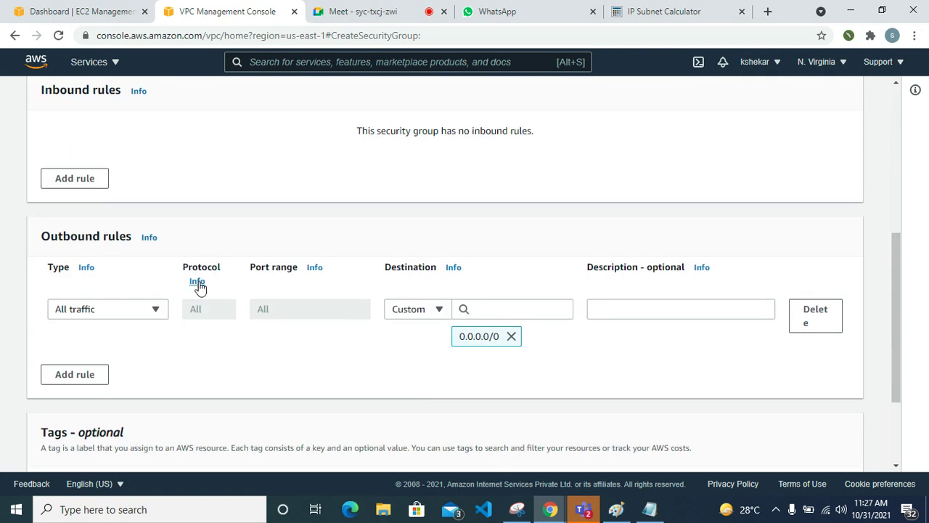
scroll(200, 286, "down", 2)
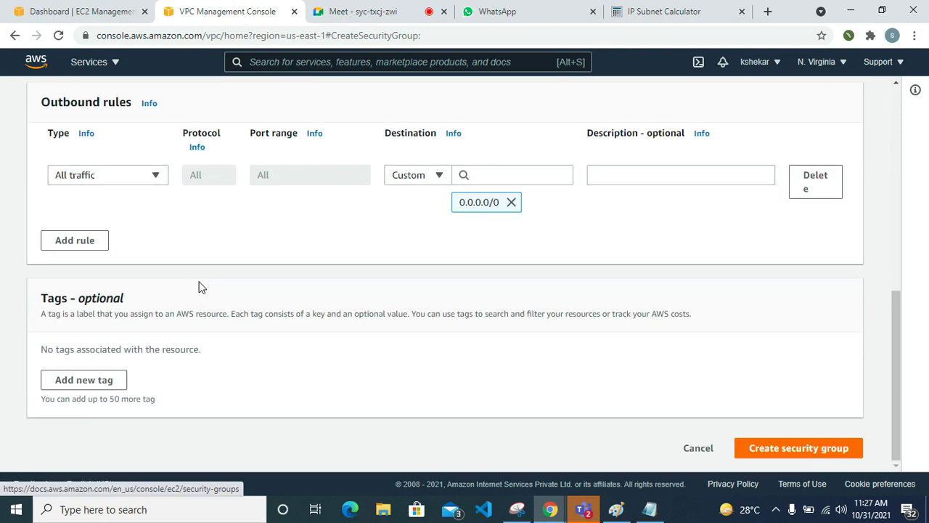
left_click(138, 178)
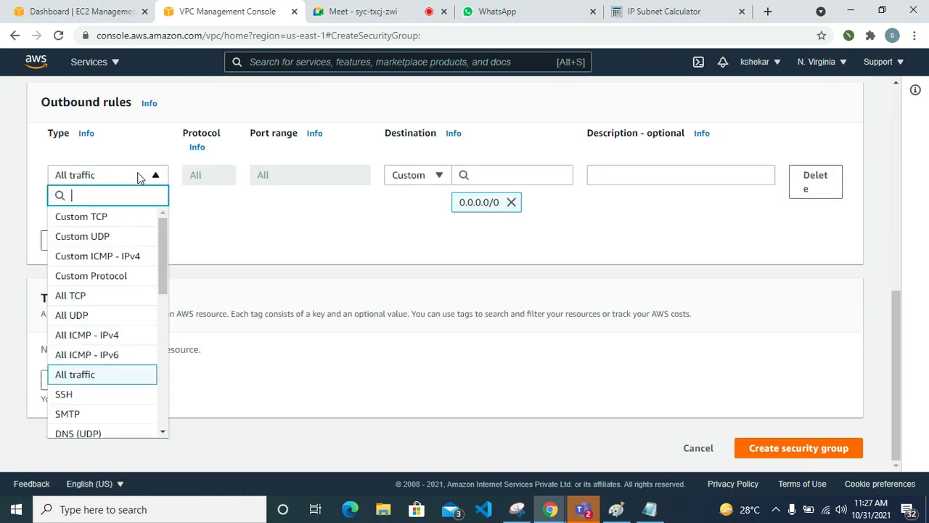
left_click(136, 217)
left_click(413, 175)
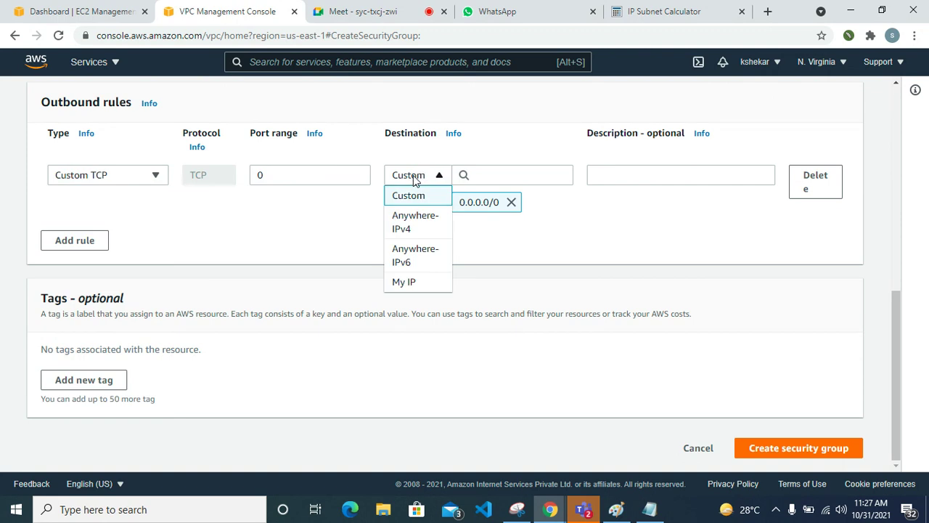
left_click(414, 284)
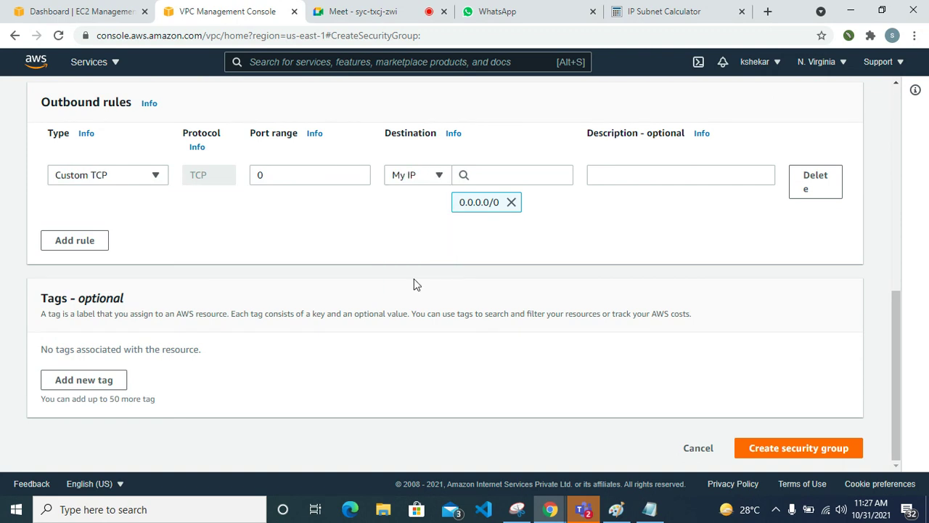
left_click(429, 180)
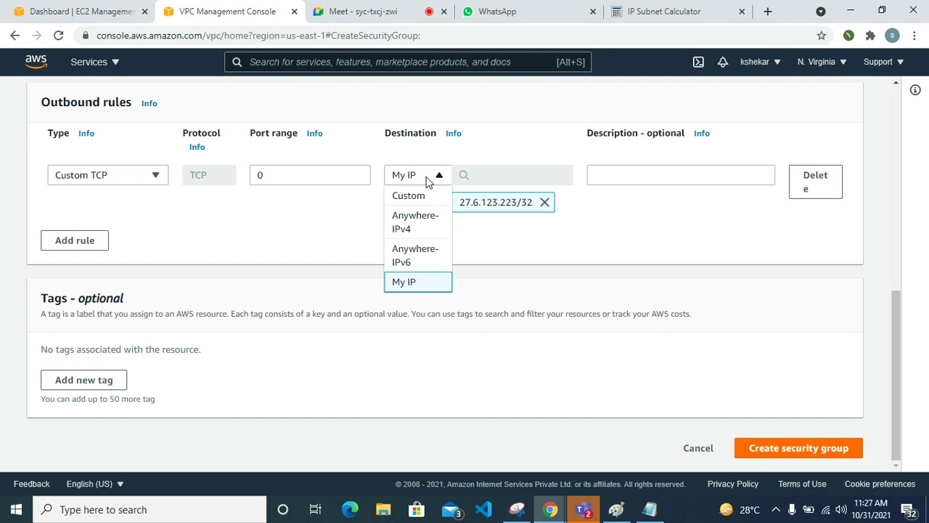
left_click(420, 223)
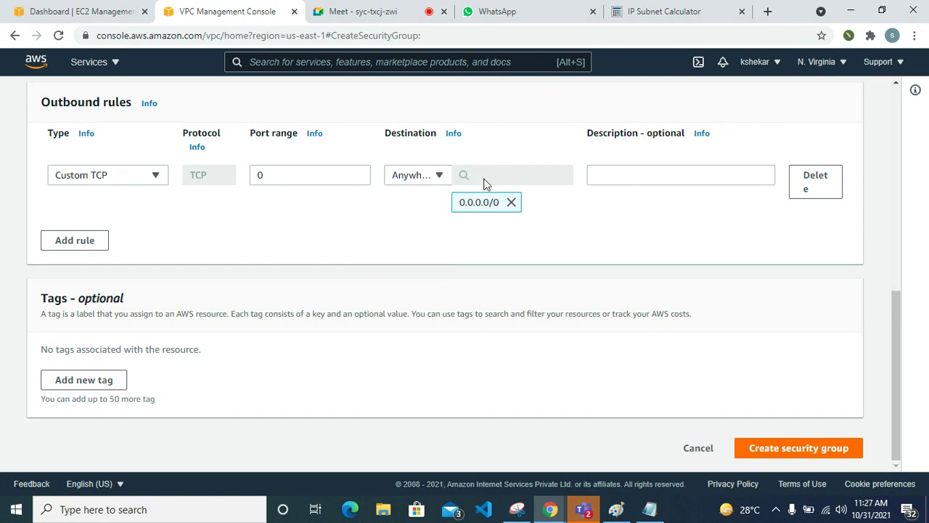
left_click(668, 175)
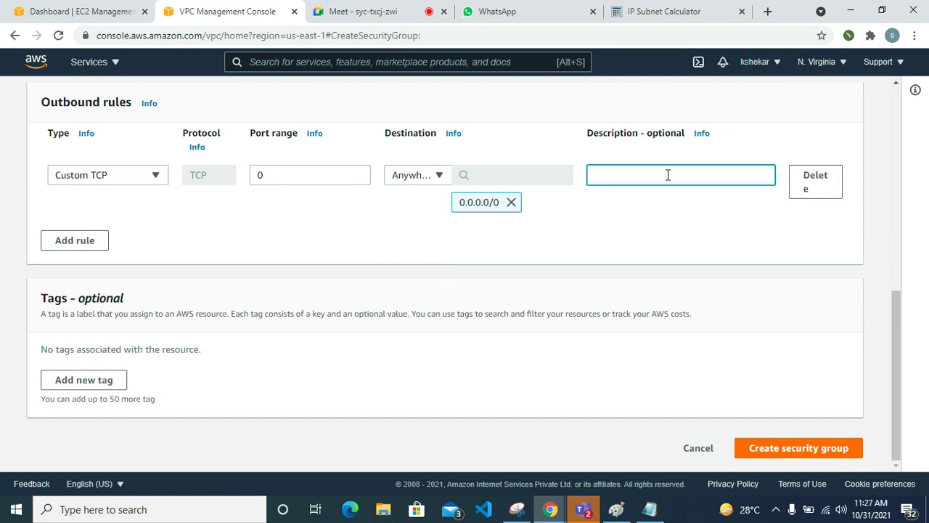
left_click(409, 180)
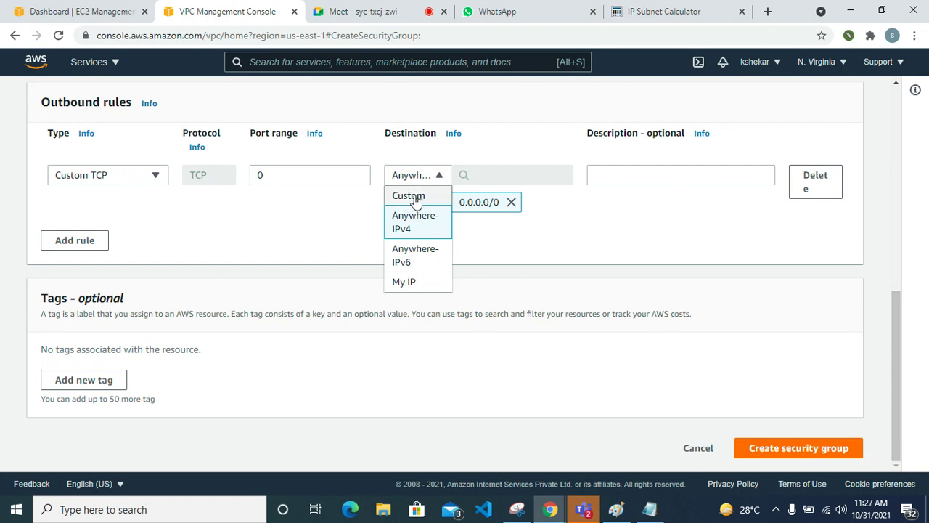
left_click(414, 198)
Step: Set the outbound rule to All traffic with destination Anywhere-IPv4, and create the security group
left_click(126, 193)
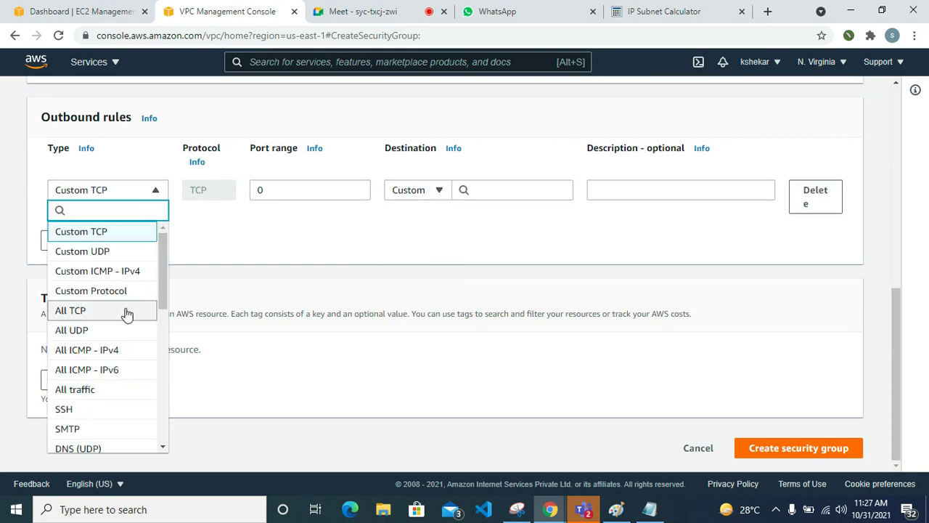
scroll(116, 334, "down", 3)
left_click(120, 251)
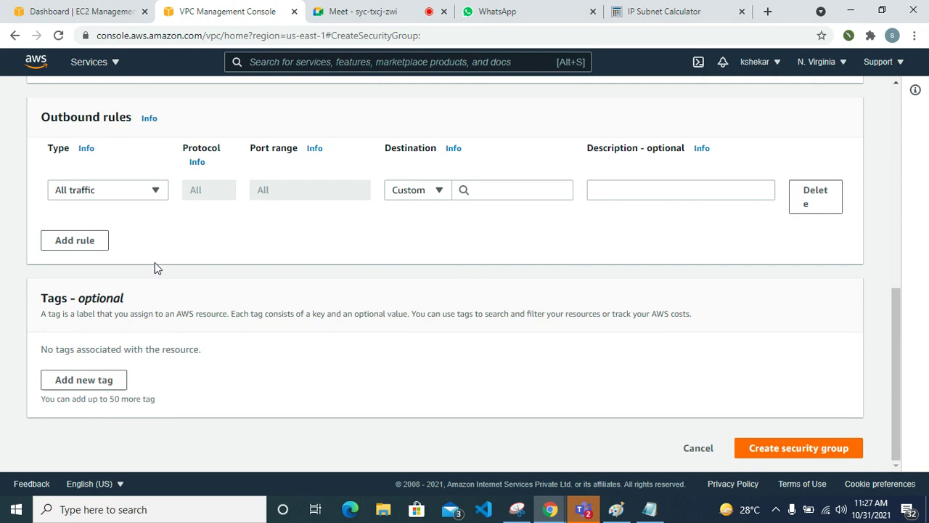
left_click(401, 191)
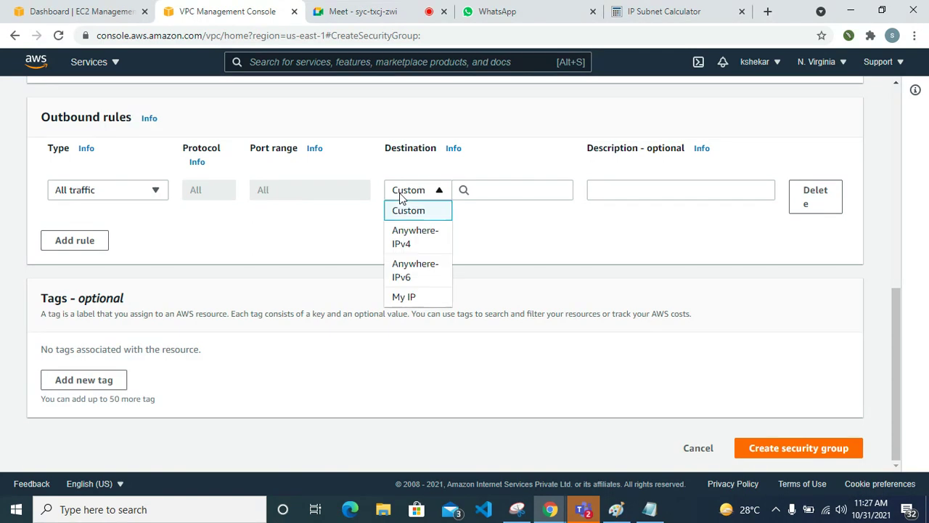
left_click(428, 238)
scroll(421, 284, "down", 1)
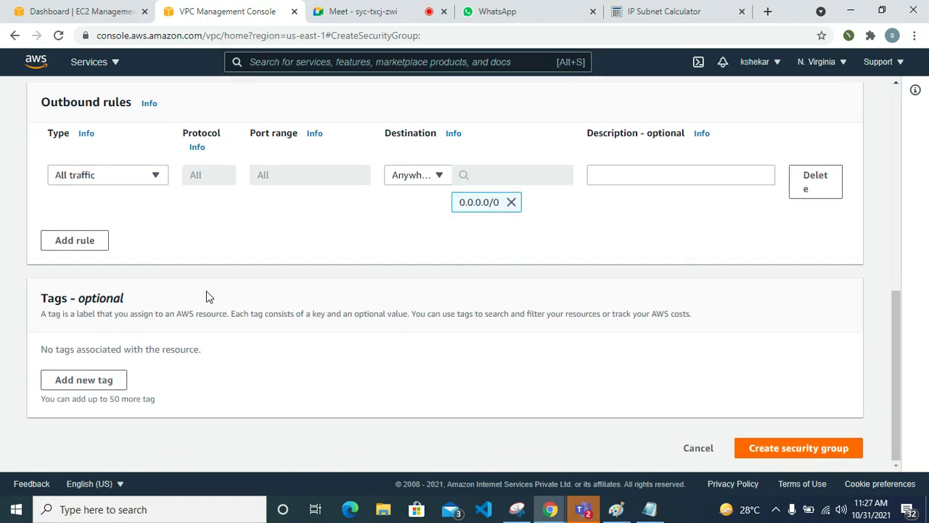
left_click(794, 449)
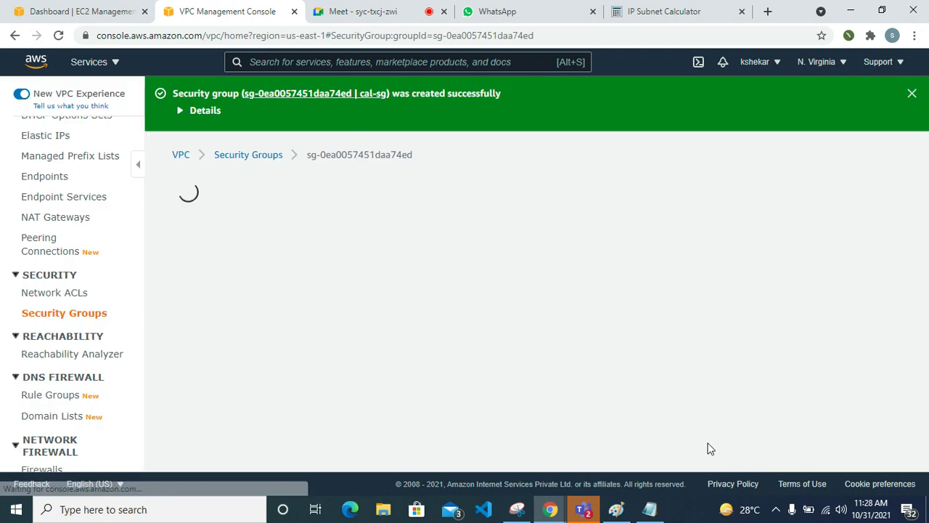
scroll(441, 327, "down", 2)
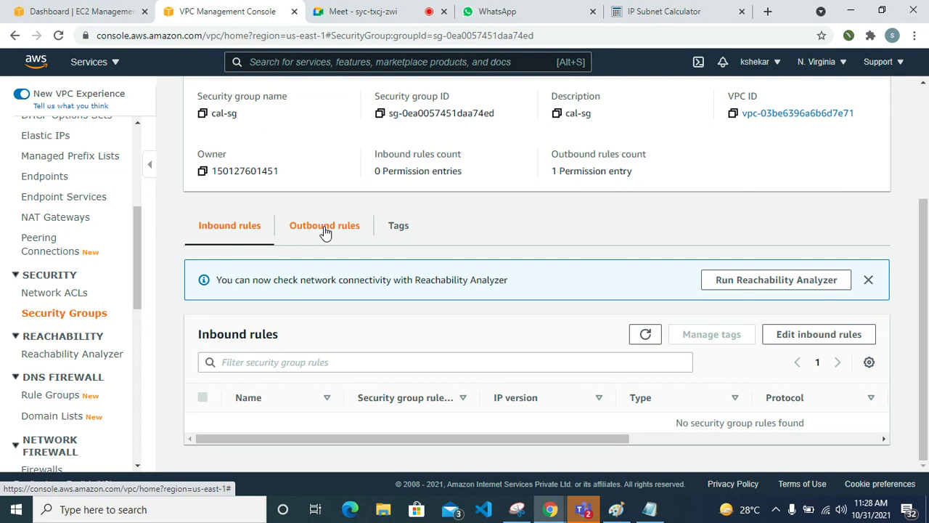
Step: Add an inbound rule to cal-sg allowing All traffic from source Anywhere-IPv4 (0.0.0.0/0), and save the rules
left_click(792, 333)
left_click(87, 301)
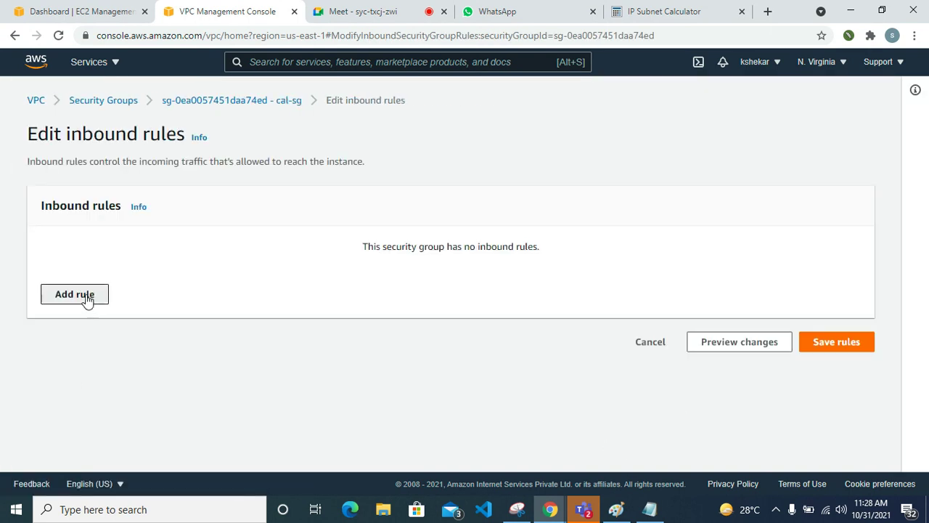
left_click(249, 280)
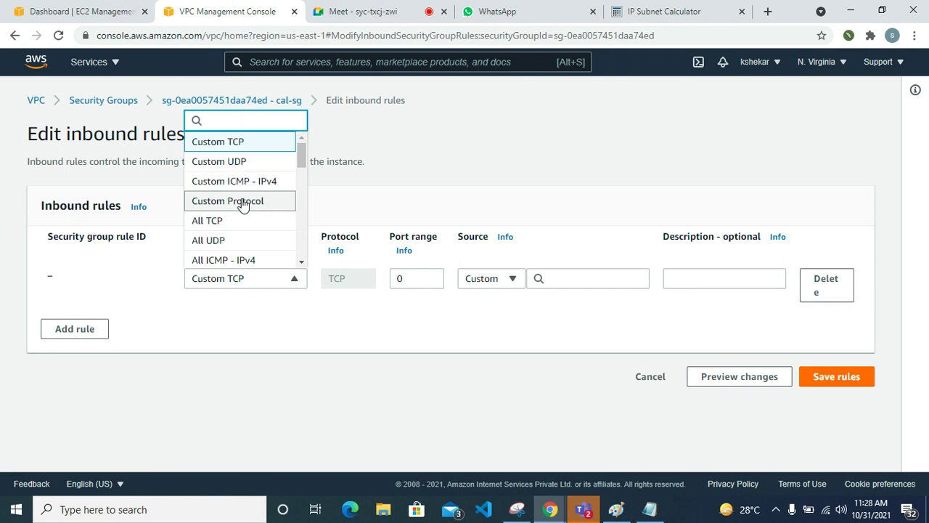
scroll(242, 203, "down", 2)
scroll(254, 215, "up", 1)
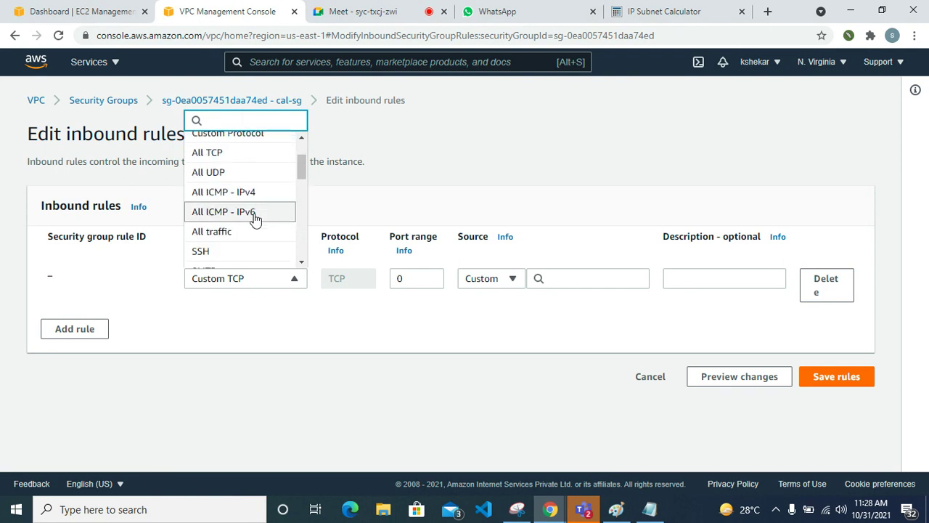
left_click(251, 228)
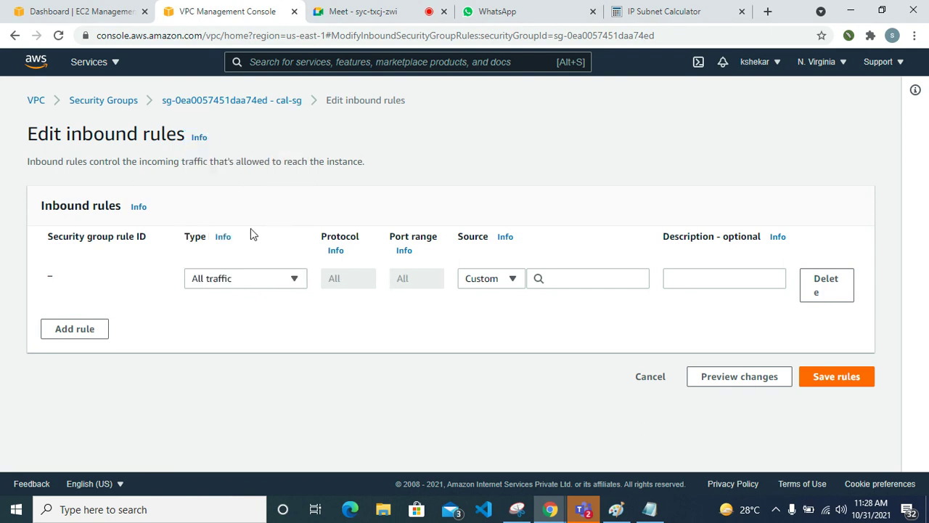
left_click(509, 283)
left_click(508, 327)
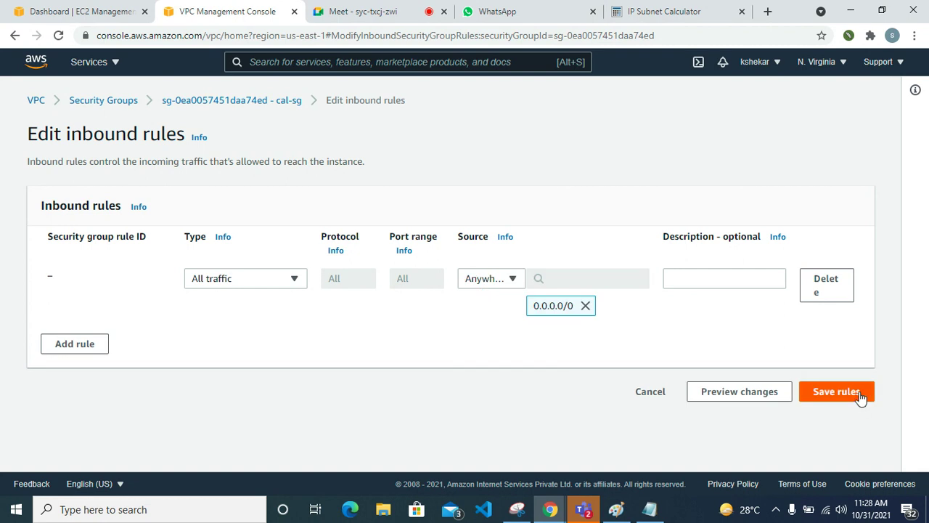
left_click(859, 384)
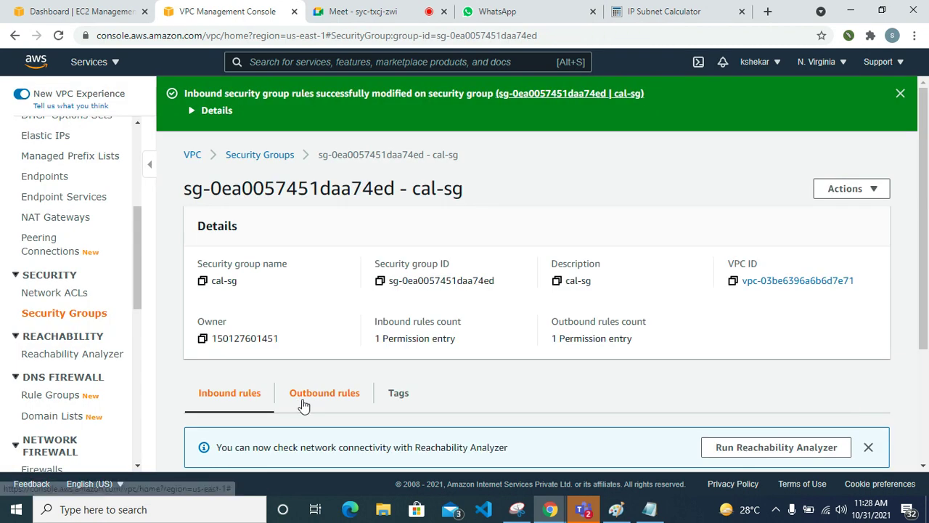
Step: Review the outbound and inbound rules of the cal-sg security group
scroll(328, 398, "down", 2)
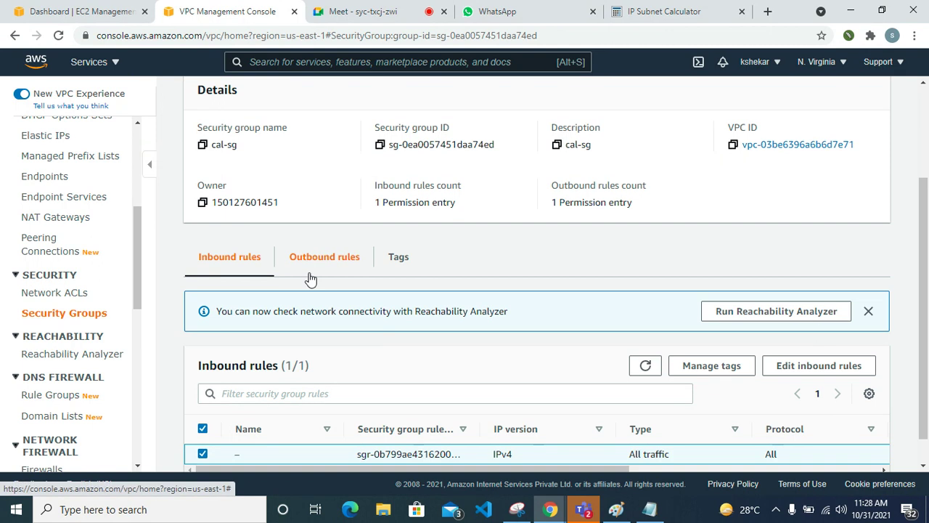
left_click(347, 255)
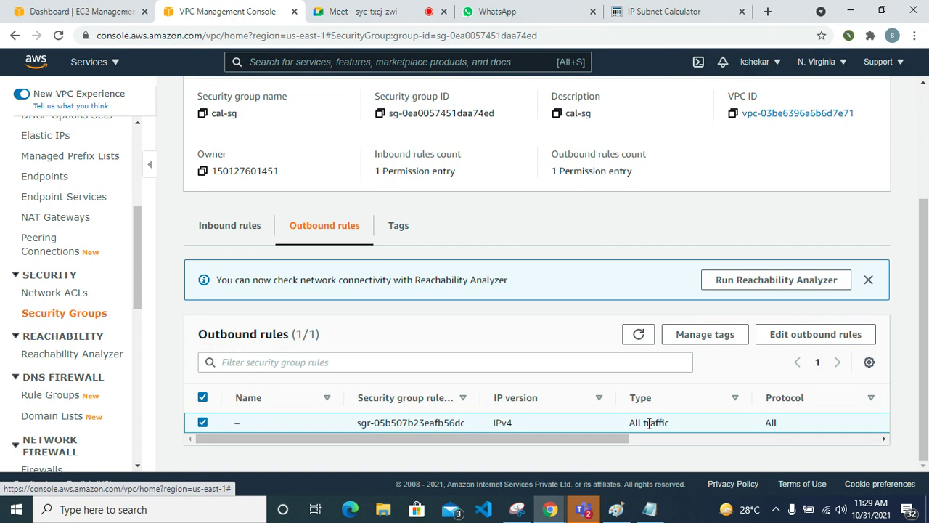
left_click(244, 227)
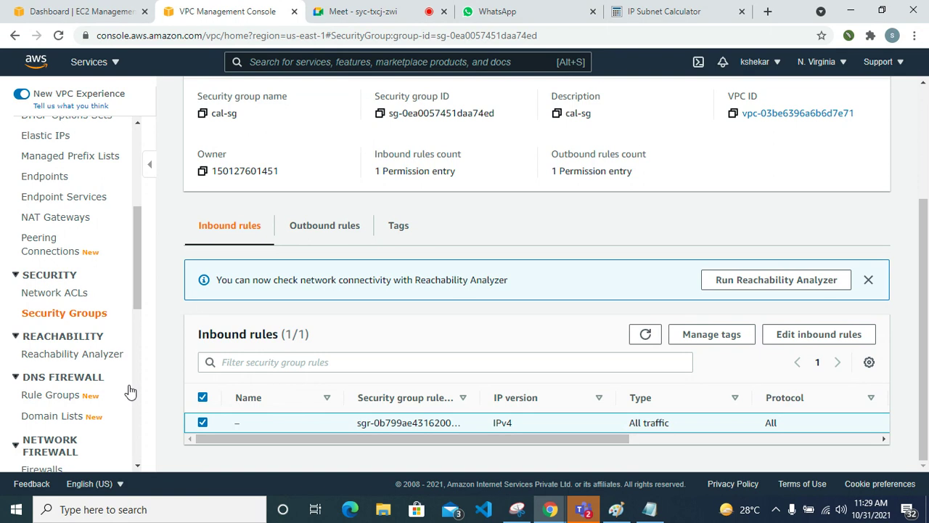
Step: In the security groups list, set the Name of the cal-sg group to calender_sg
scroll(82, 368, "up", 4)
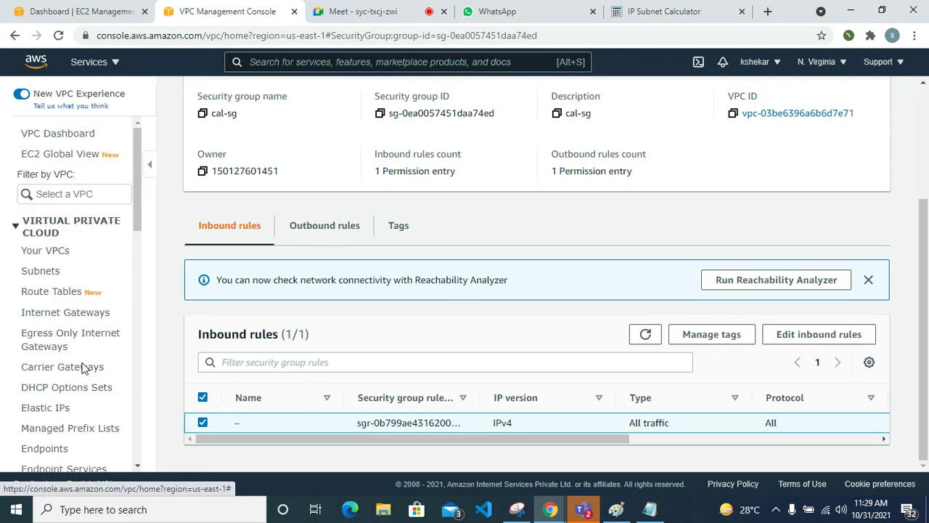
scroll(82, 368, "down", 5)
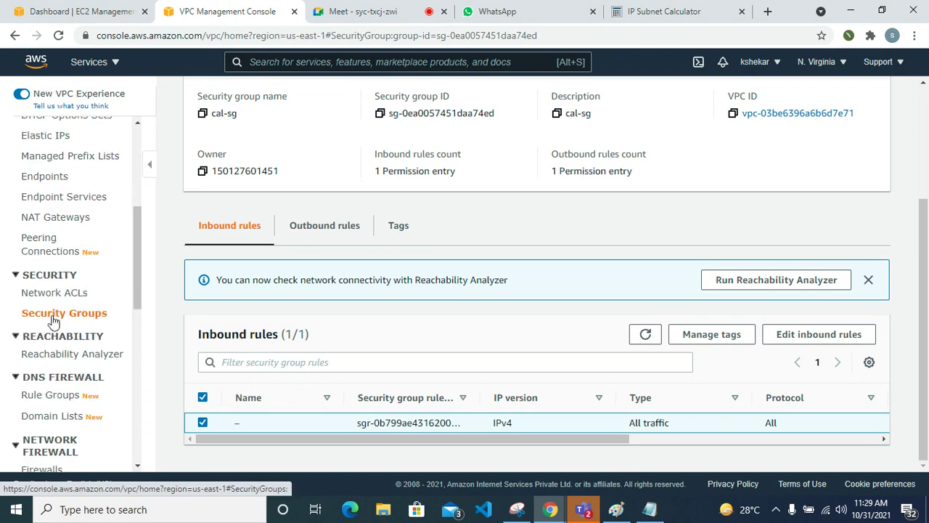
left_click(58, 313)
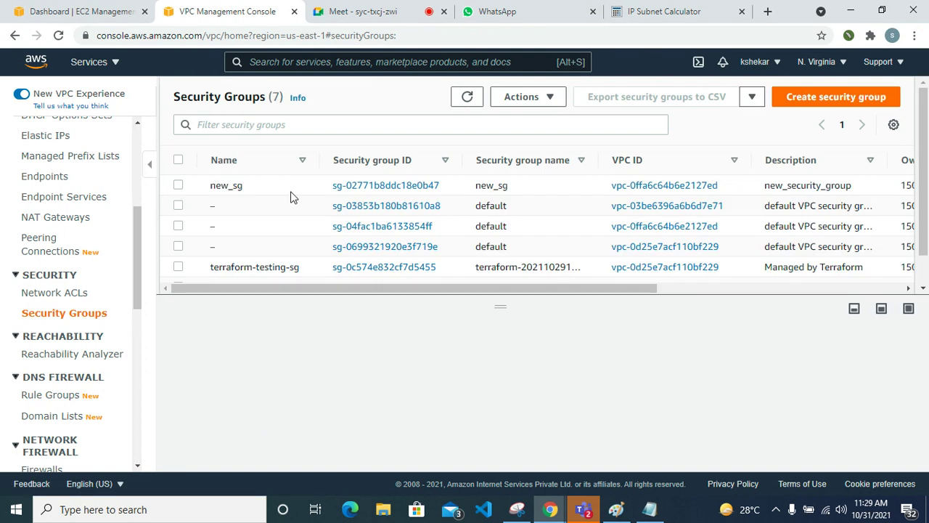
left_click_drag(444, 288, 501, 362)
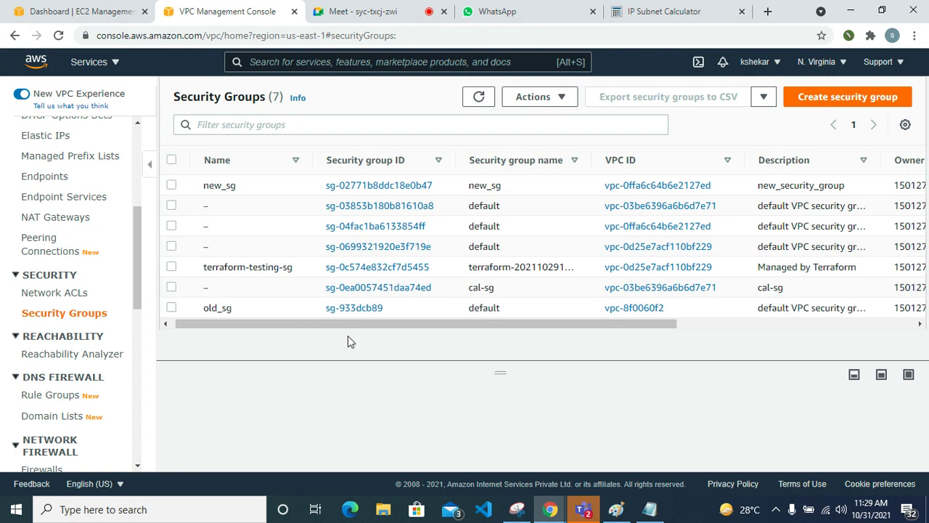
left_click(307, 287)
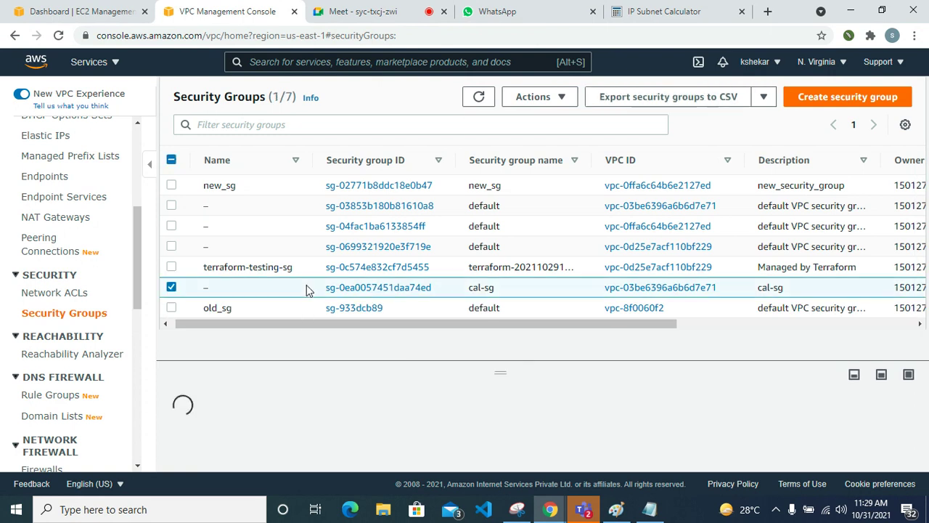
left_click(218, 288)
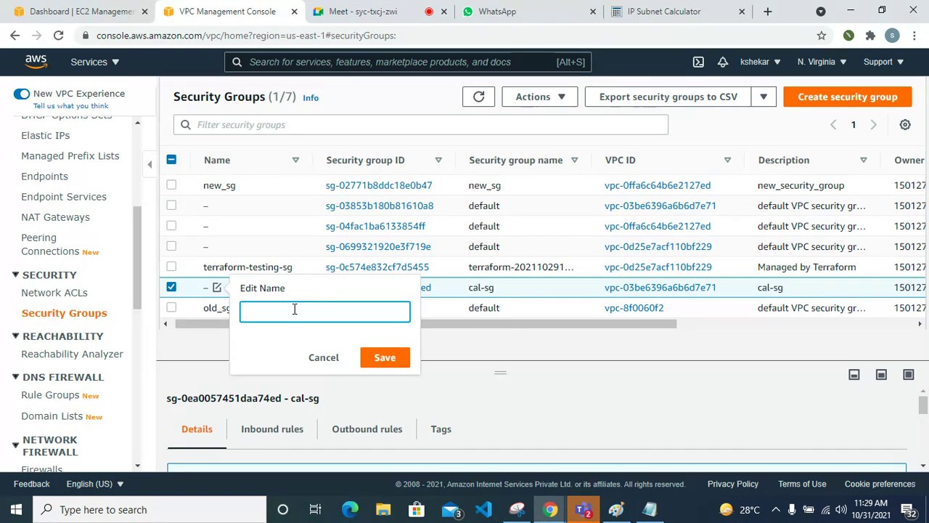
type("cla")
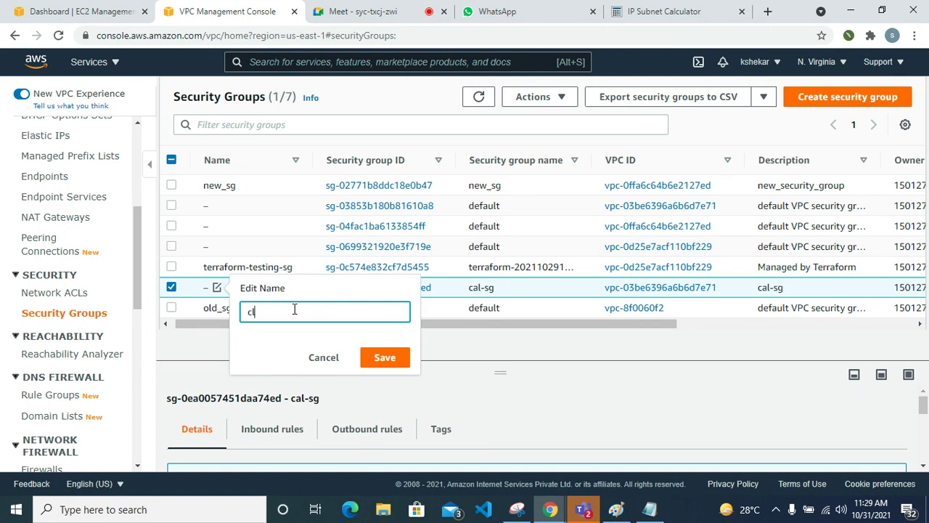
key("BackSpace")
type("alender_sg")
left_click(407, 357)
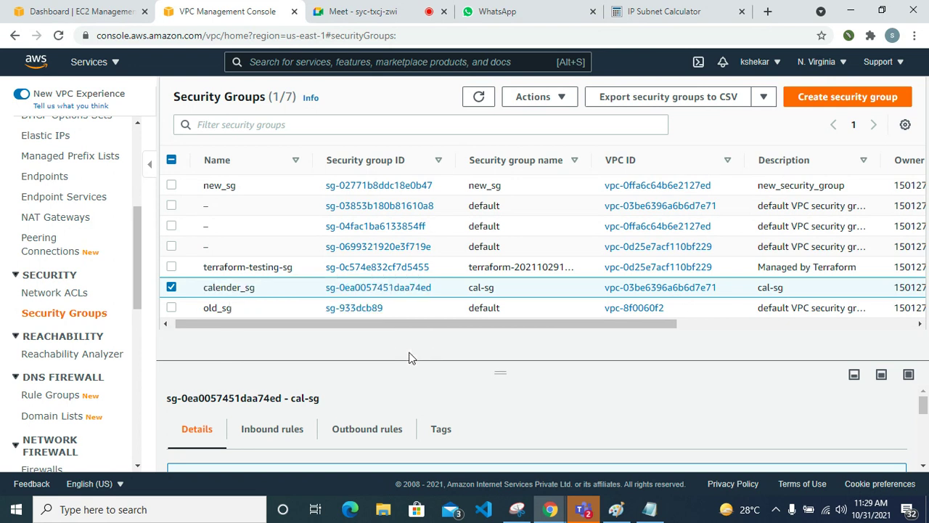
Step: Start launching a new EC2 instance with the 64-bit (x86) Ubuntu Server 20.04 LTS image
scroll(31, 290, "up", 4)
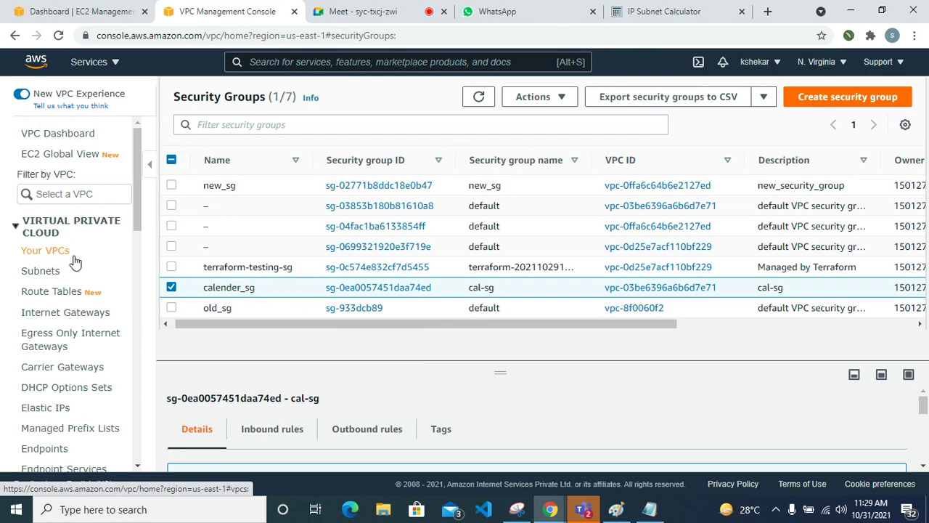
left_click(94, 13)
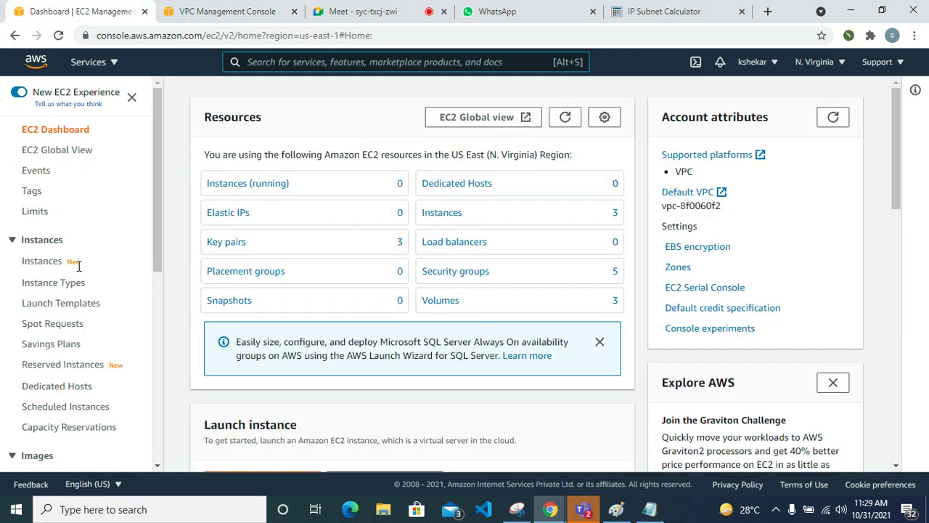
left_click(45, 262)
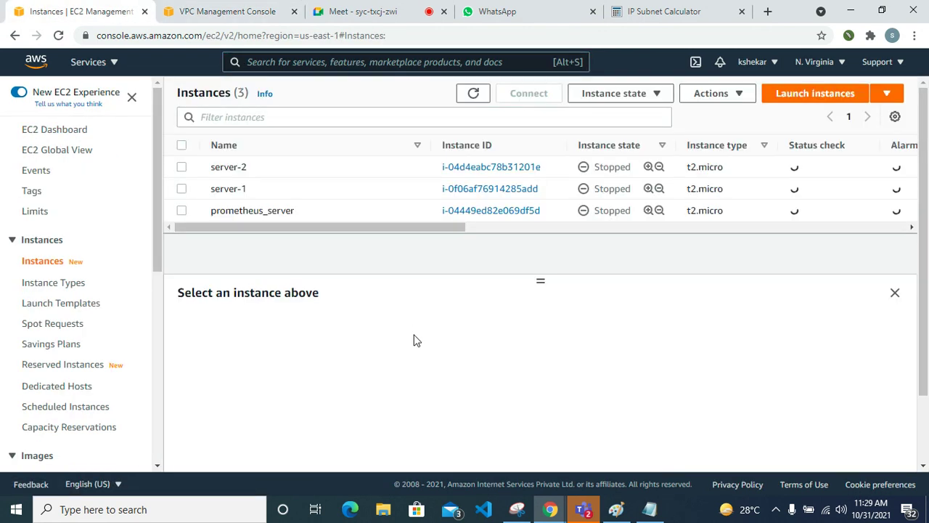
left_click(799, 98)
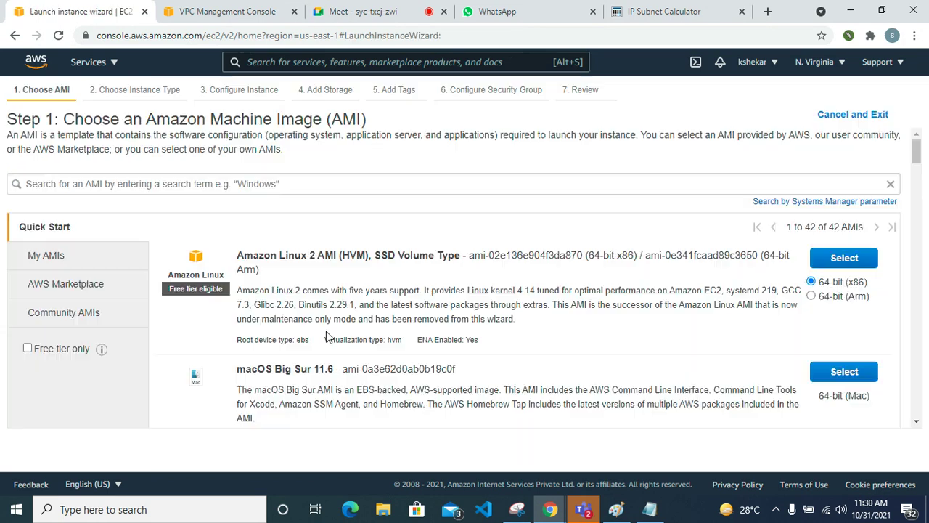
scroll(313, 303, "down", 4)
scroll(314, 303, "up", 4)
scroll(312, 276, "down", 2)
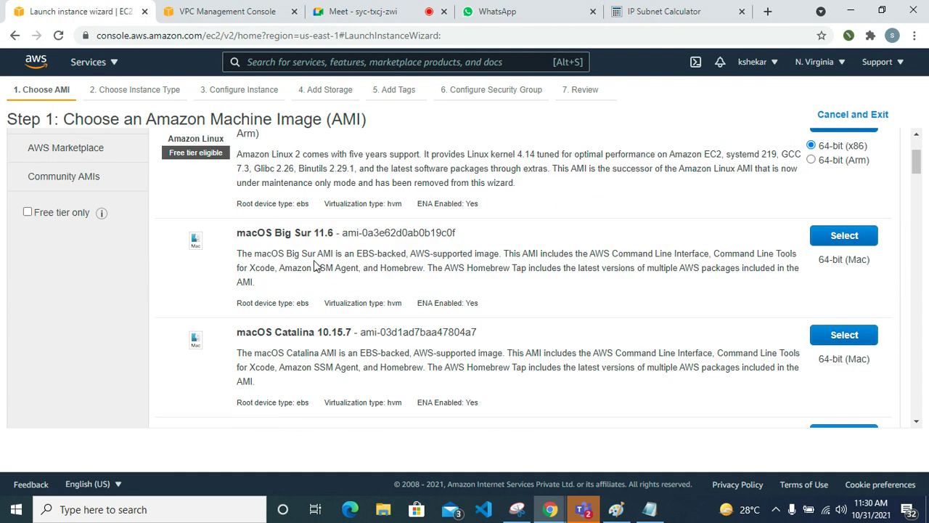
scroll(317, 266, "down", 3)
scroll(314, 267, "down", 5)
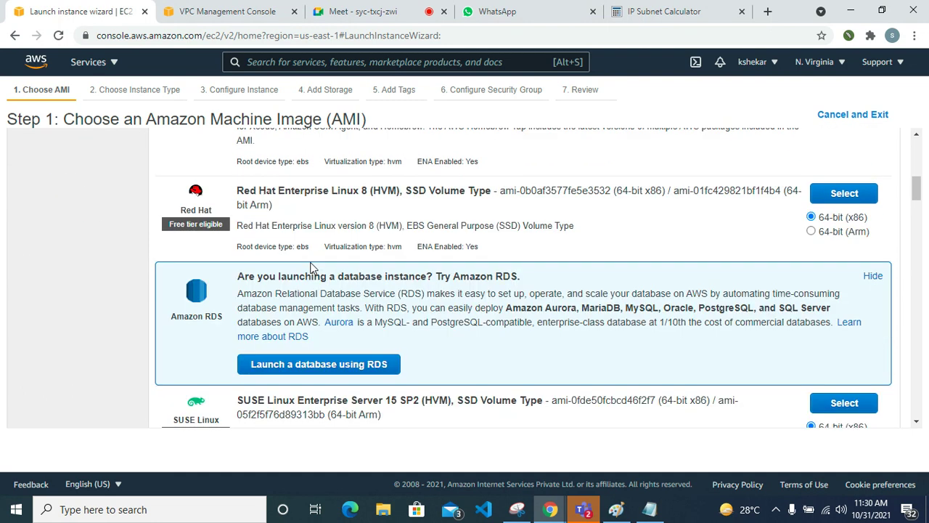
scroll(297, 262, "down", 3)
scroll(299, 290, "up", 2)
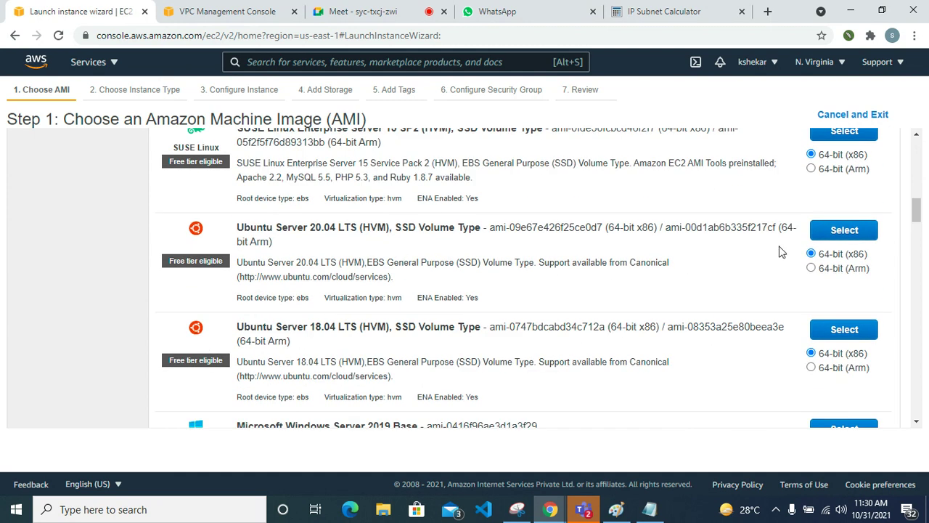
left_click(867, 230)
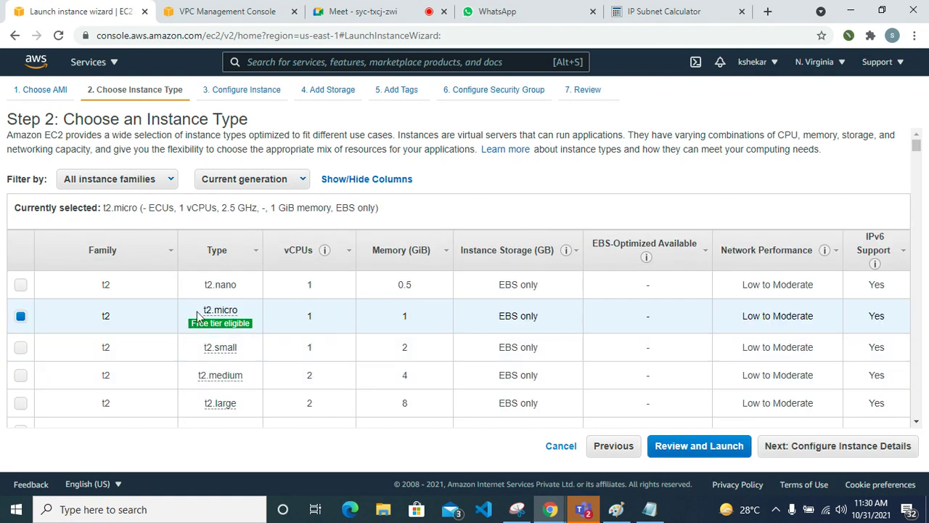
Step: Look through the available instance types from t2 to c5 and the free tier information for t2.micro
scroll(197, 316, "down", 2)
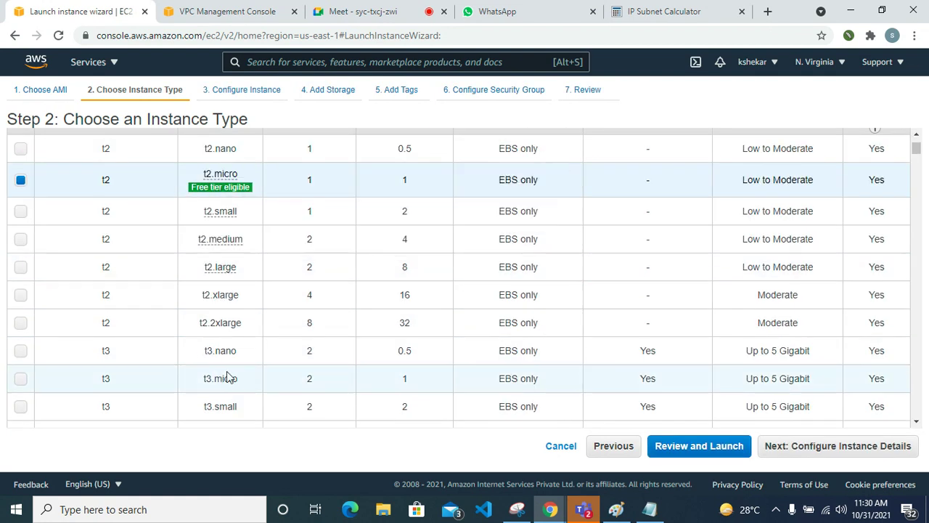
scroll(227, 371, "up", 2)
scroll(215, 411, "down", 3)
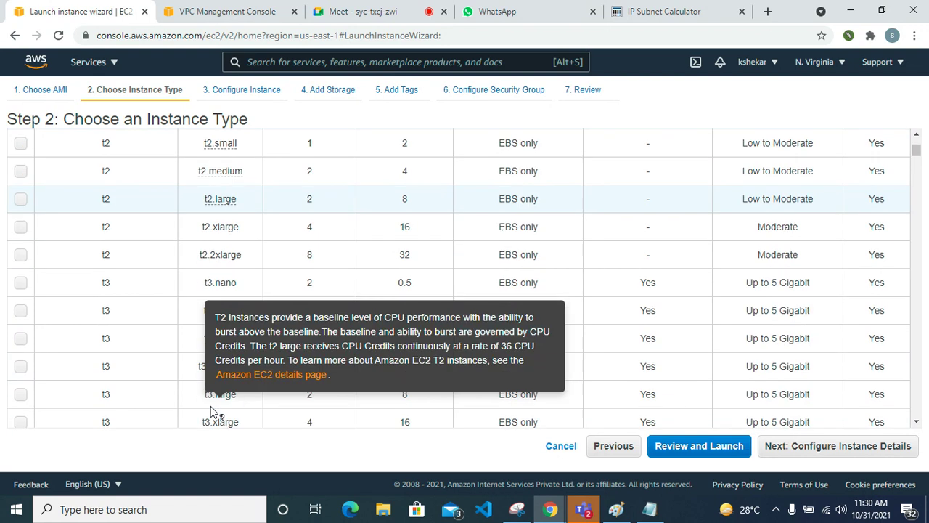
scroll(181, 331, "up", 3)
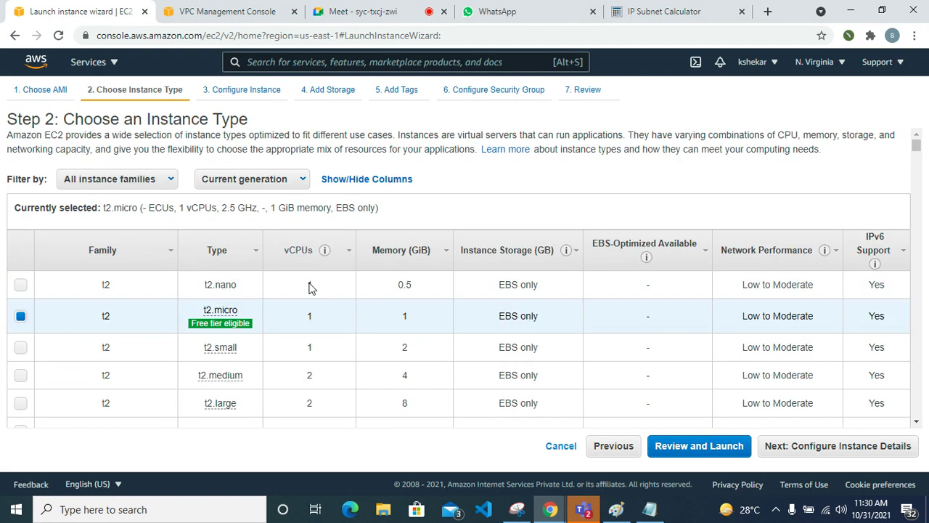
scroll(414, 325, "down", 2)
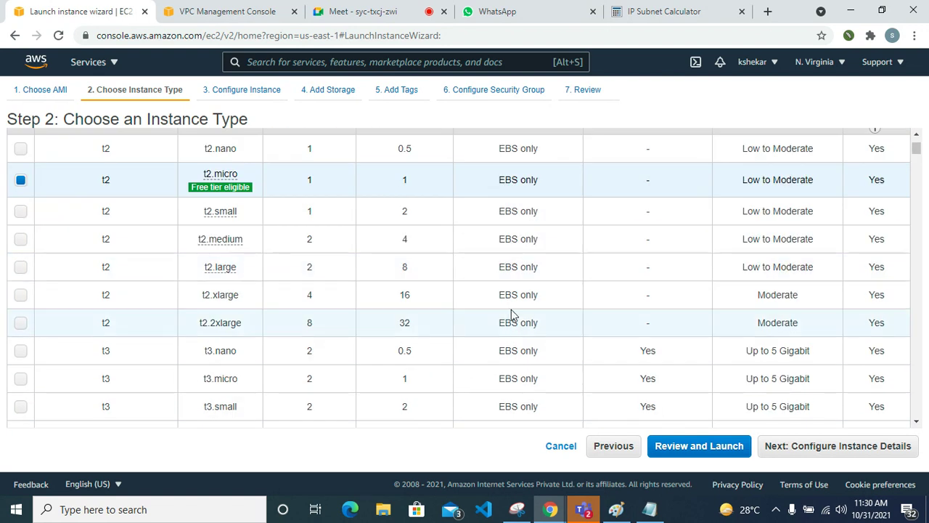
scroll(517, 268, "down", 4)
scroll(518, 269, "down", 4)
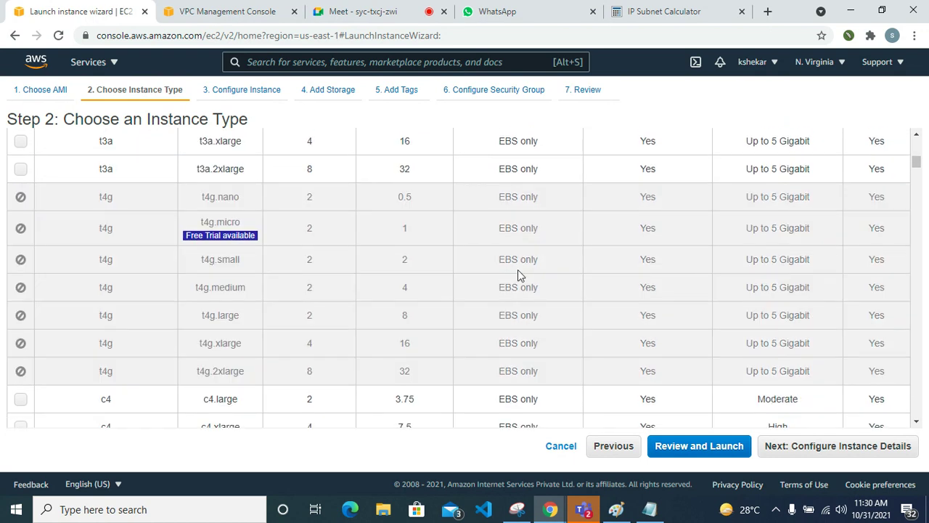
scroll(517, 269, "down", 4)
scroll(518, 269, "up", 10)
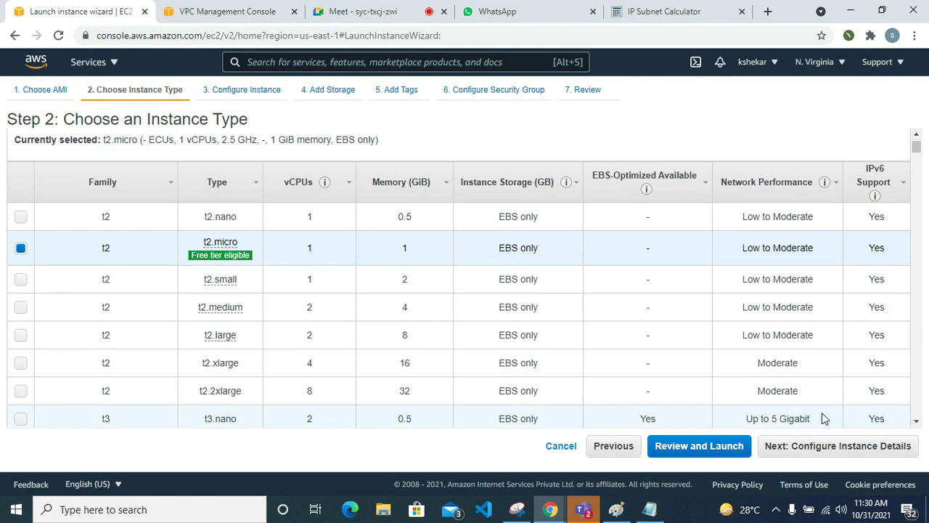
mouse_move(228, 262)
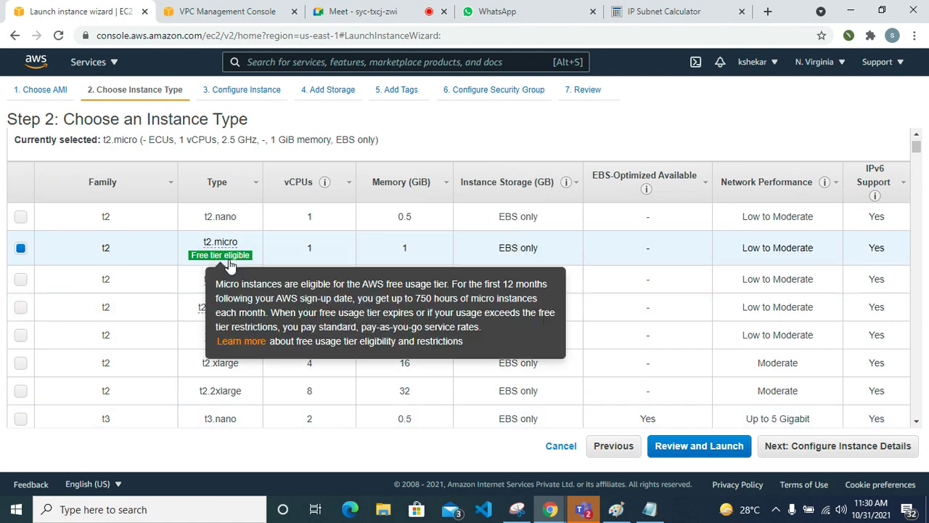
scroll(218, 385, "down", 10)
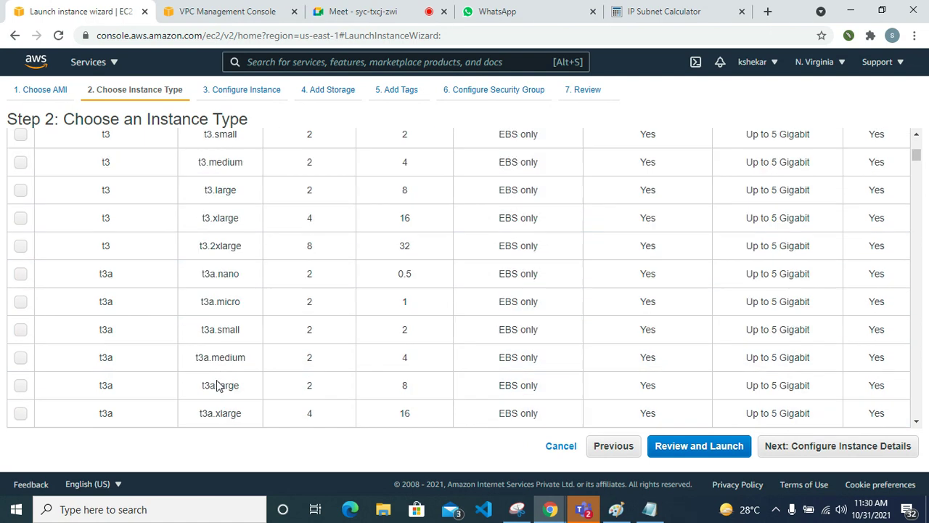
scroll(218, 386, "down", 3)
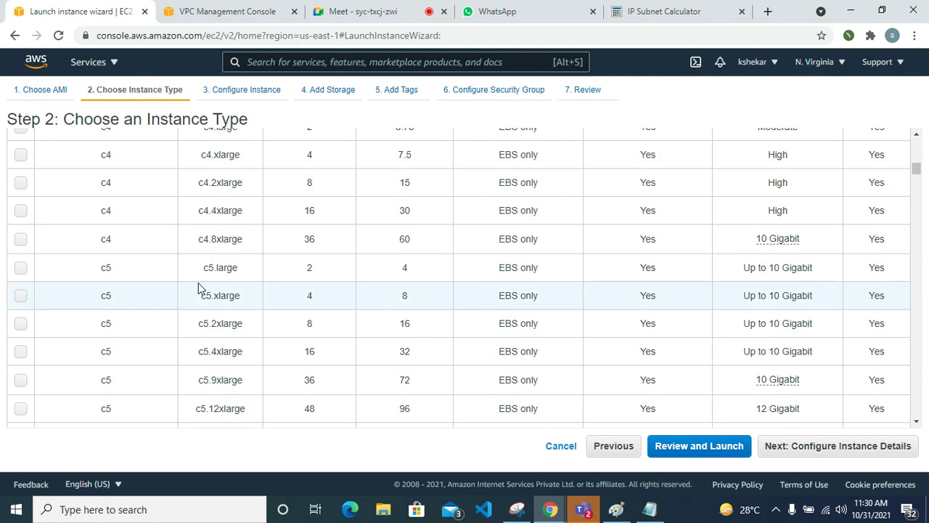
Step: Select the free tier eligible t2.micro instance type and continue to the instance details
left_click_drag(240, 268, 186, 265)
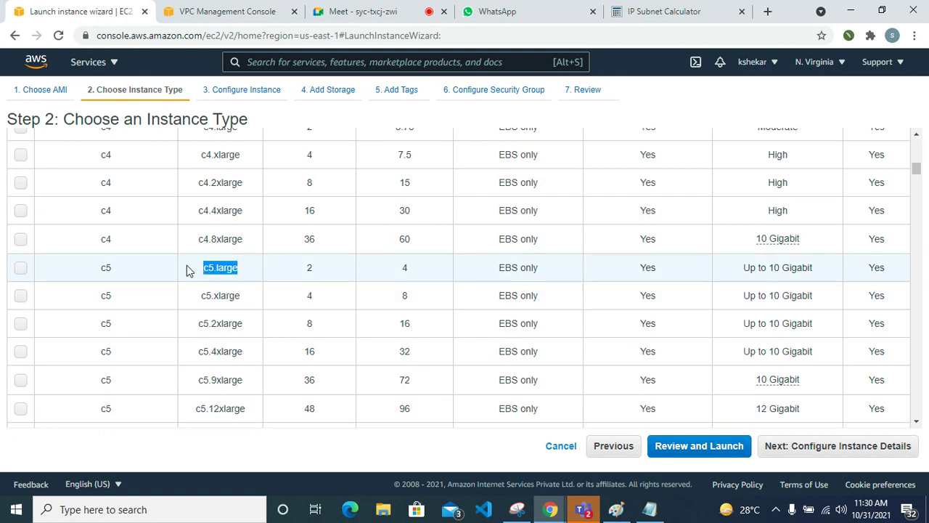
left_click(187, 269)
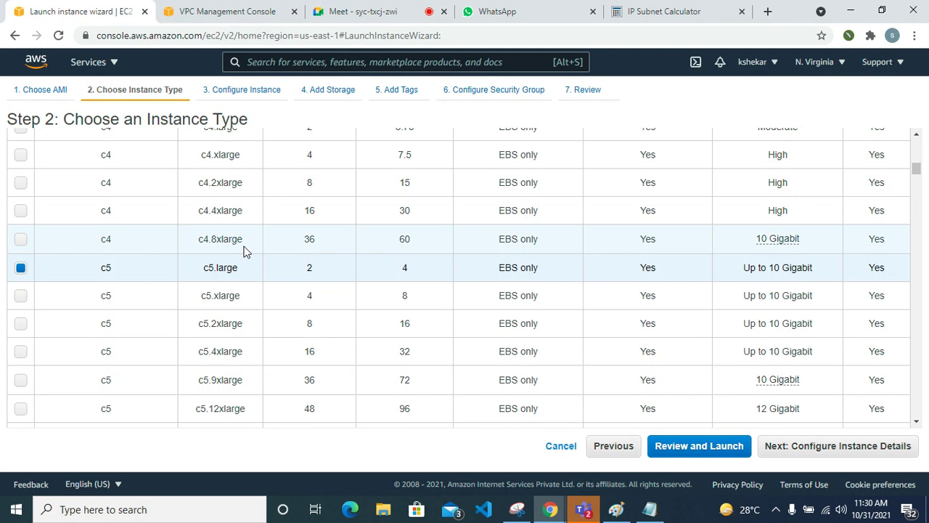
scroll(244, 252, "up", 3)
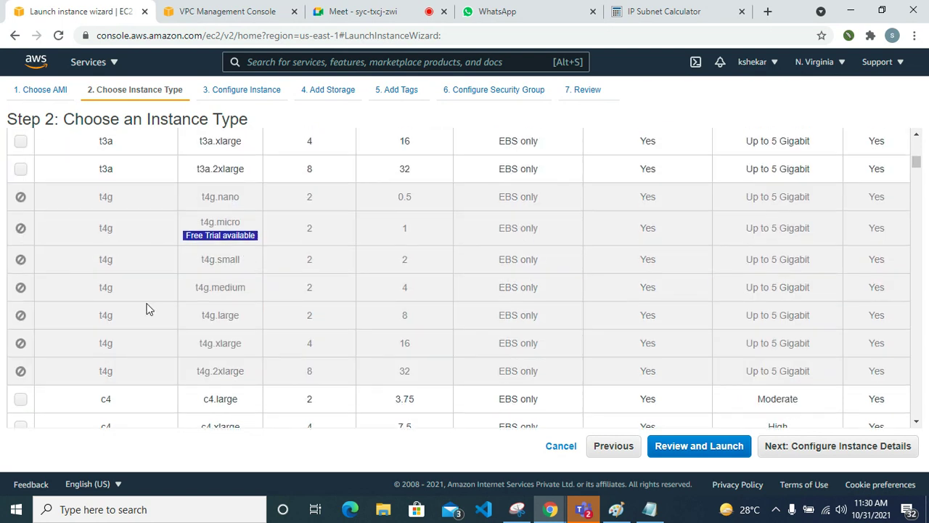
scroll(151, 308, "up", 7)
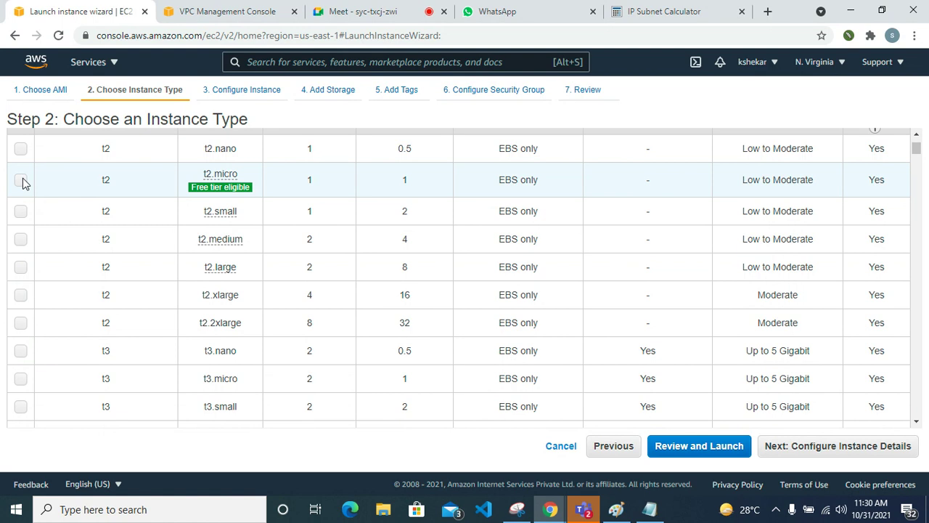
left_click(21, 180)
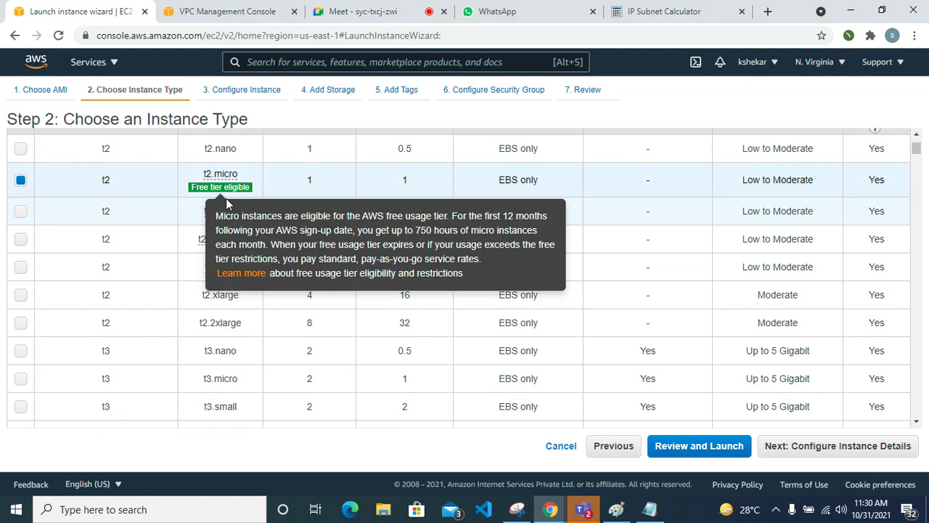
left_click(845, 445)
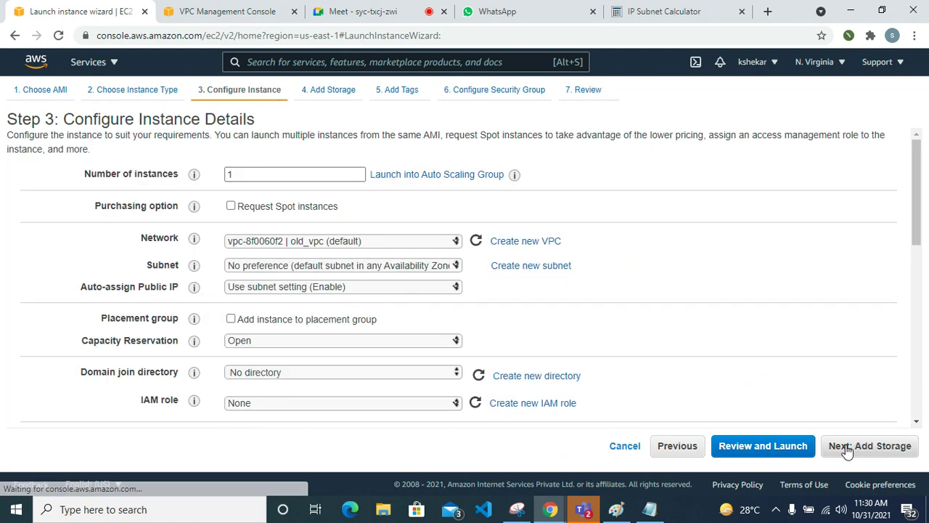
Step: Set the instance's network to the calender VPC and its subnet to jan in us-east-1a
left_click(388, 241)
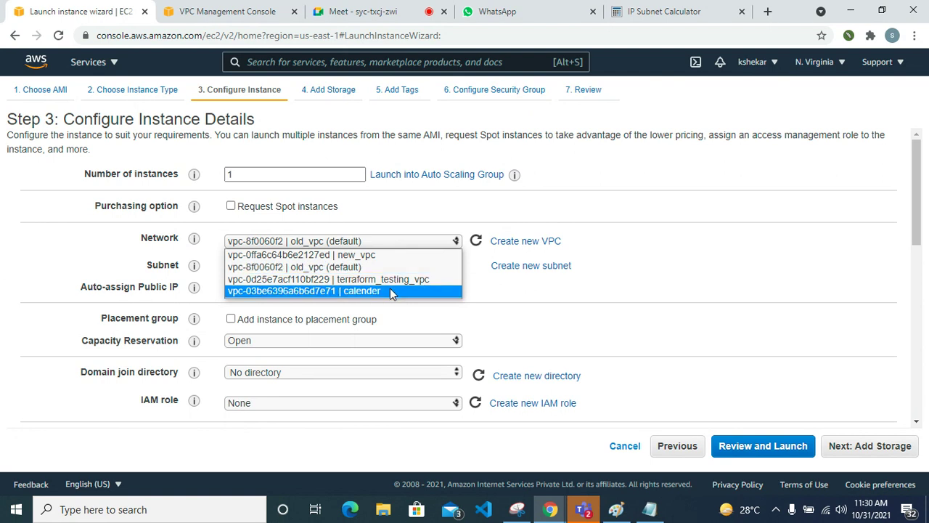
left_click(390, 290)
left_click(410, 267)
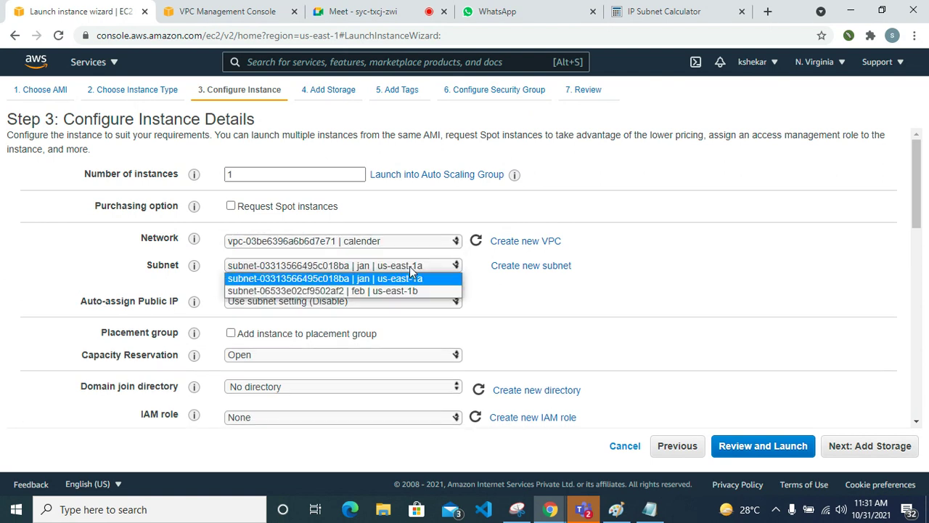
left_click(409, 267)
left_click(409, 266)
left_click(422, 280)
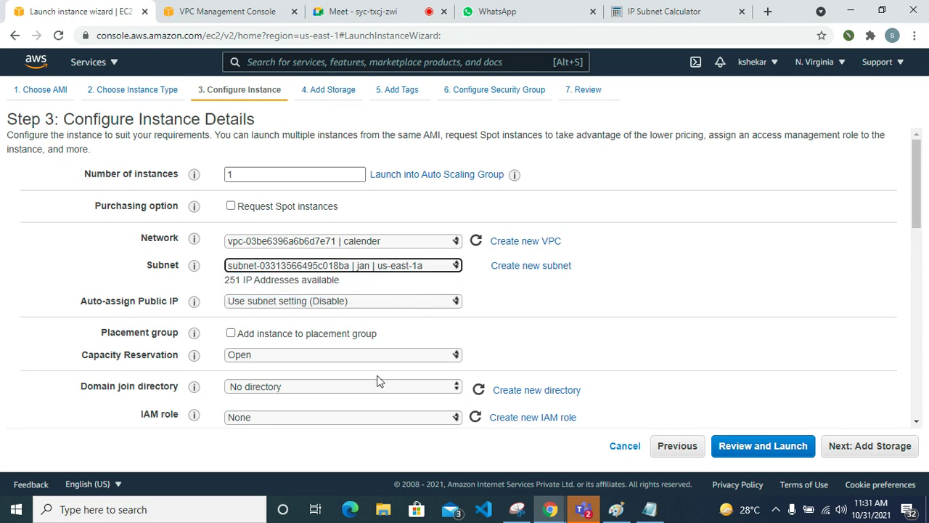
Step: Set Auto-assign Public IP to Enable for the instance
scroll(377, 381, "down", 1)
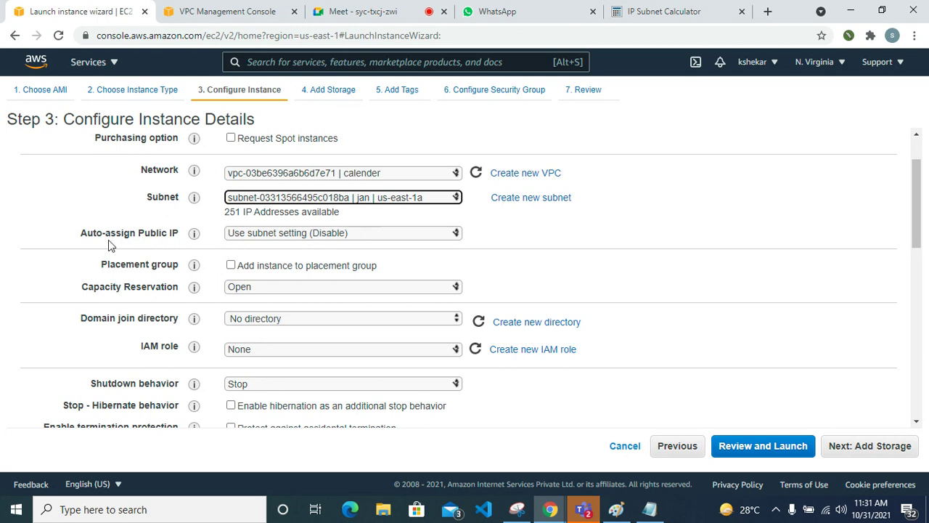
left_click(398, 233)
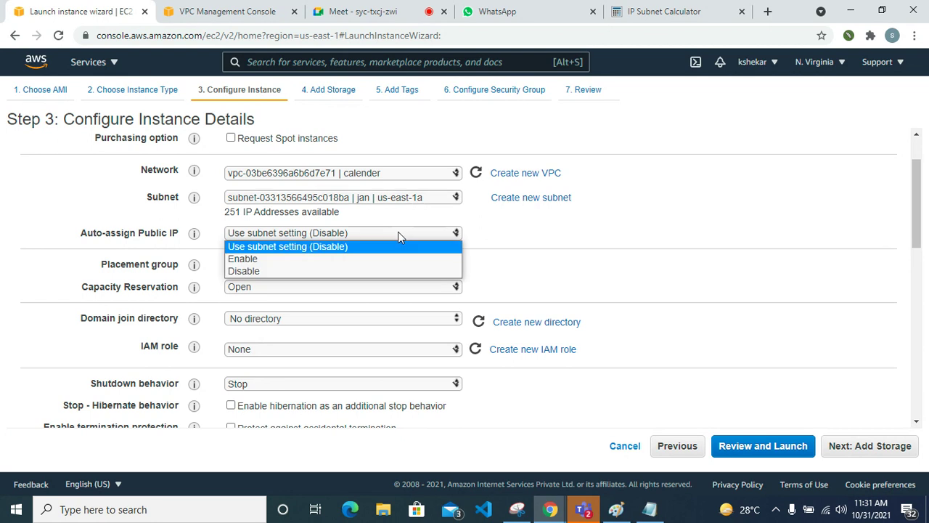
left_click(344, 254)
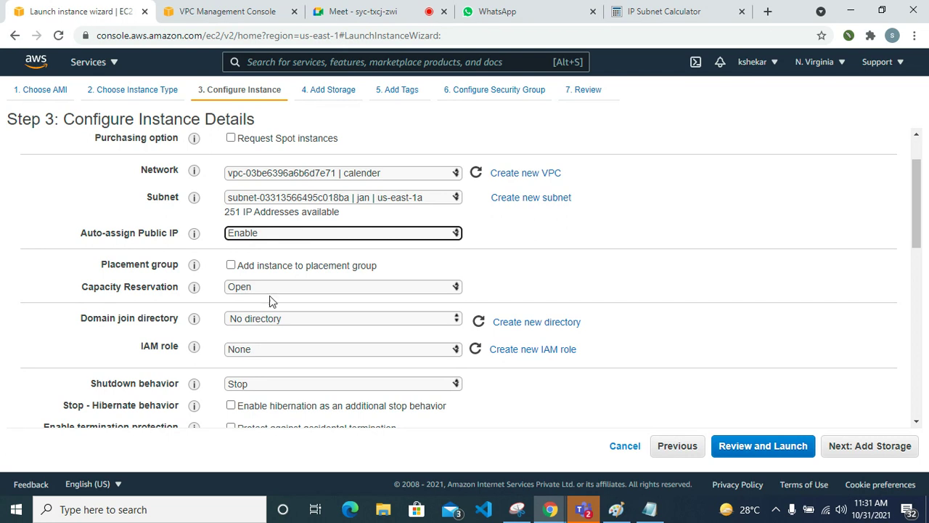
Step: Review the shutdown, monitoring and tenancy settings, leaving tenancy at Shared - Run a shared hardware instance
scroll(328, 361, "down", 2)
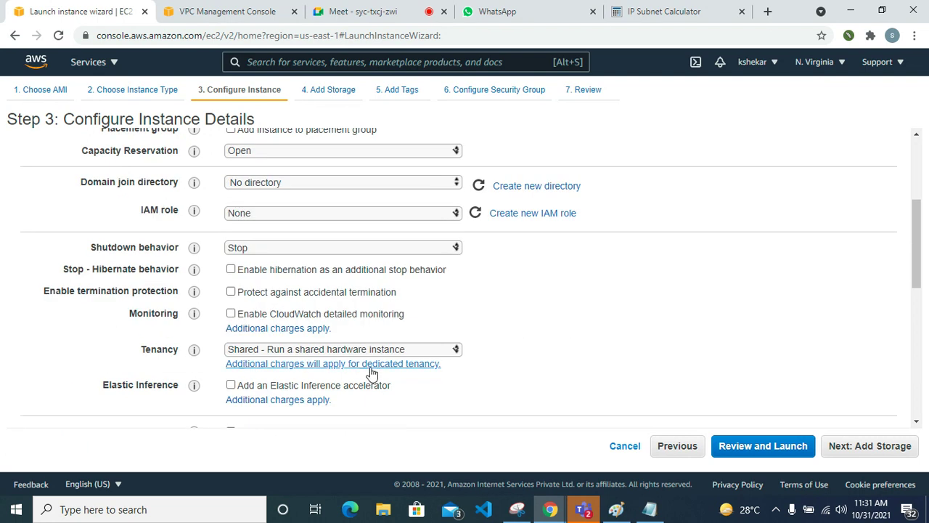
scroll(369, 373, "down", 1)
scroll(321, 340, "up", 1)
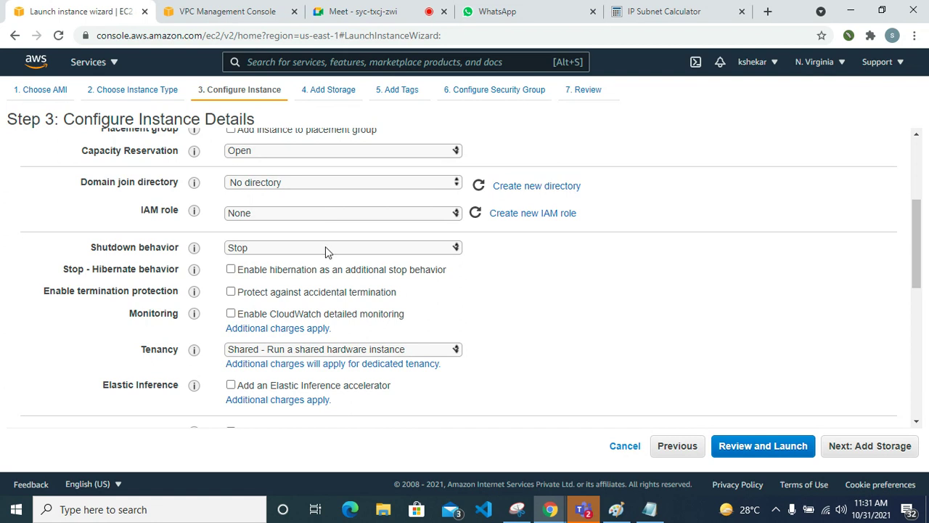
scroll(245, 354, "down", 1)
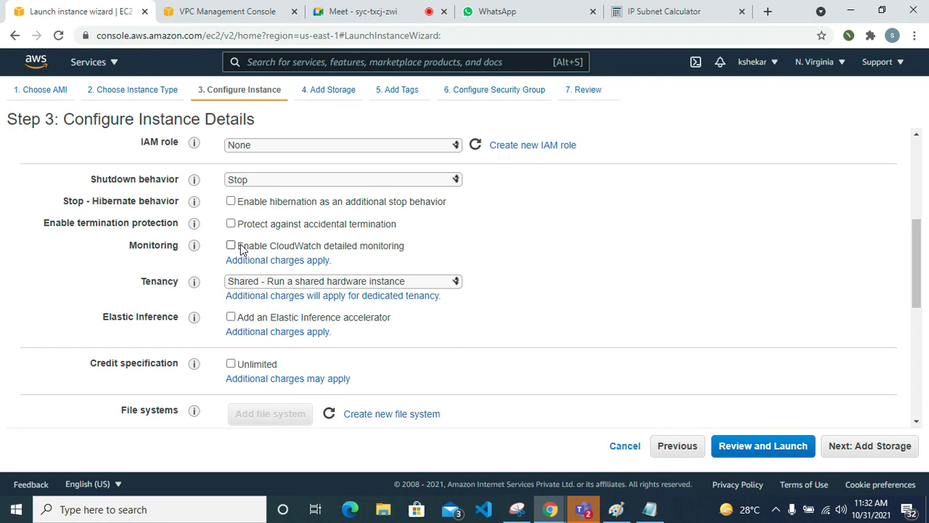
scroll(286, 288, "down", 2)
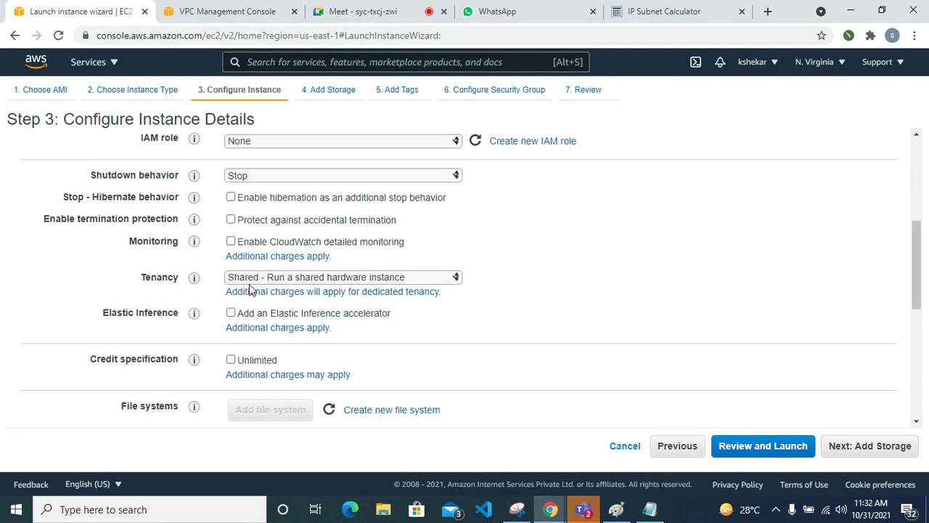
scroll(284, 315, "up", 1)
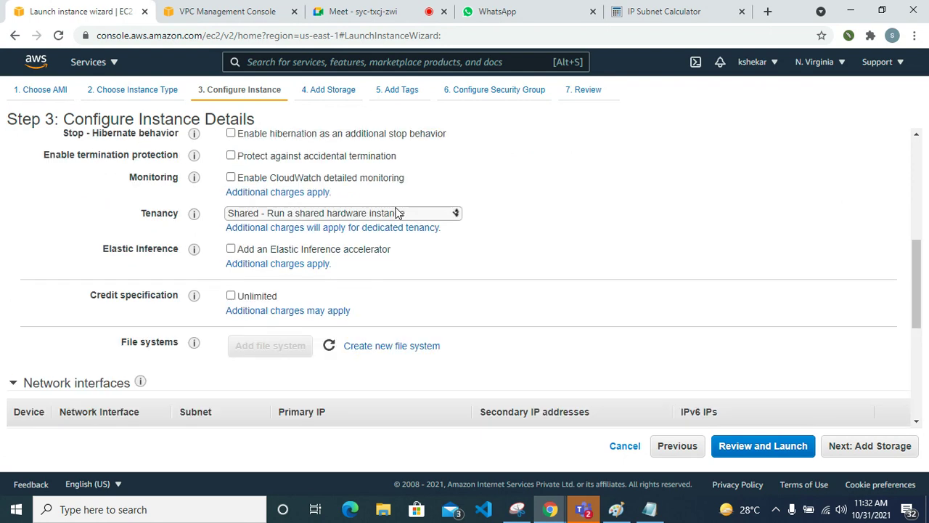
left_click(397, 213)
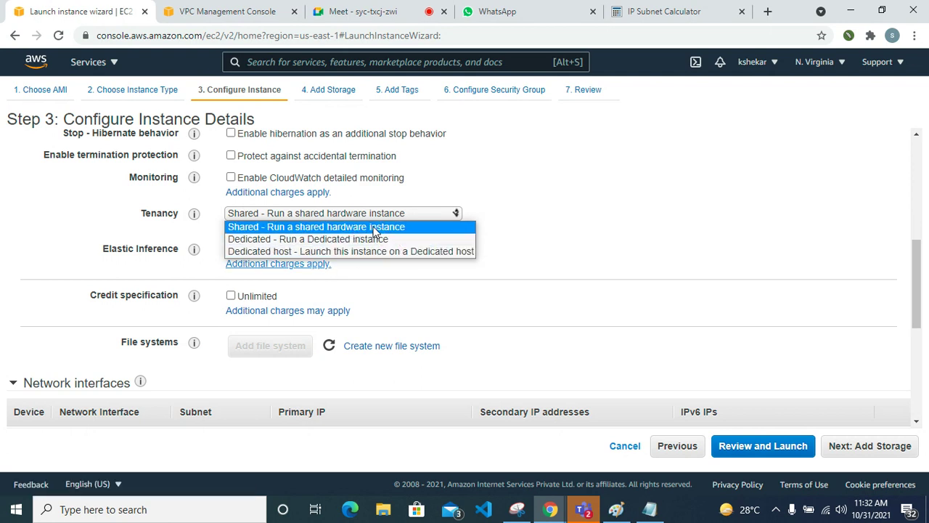
left_click(409, 226)
left_click(410, 216)
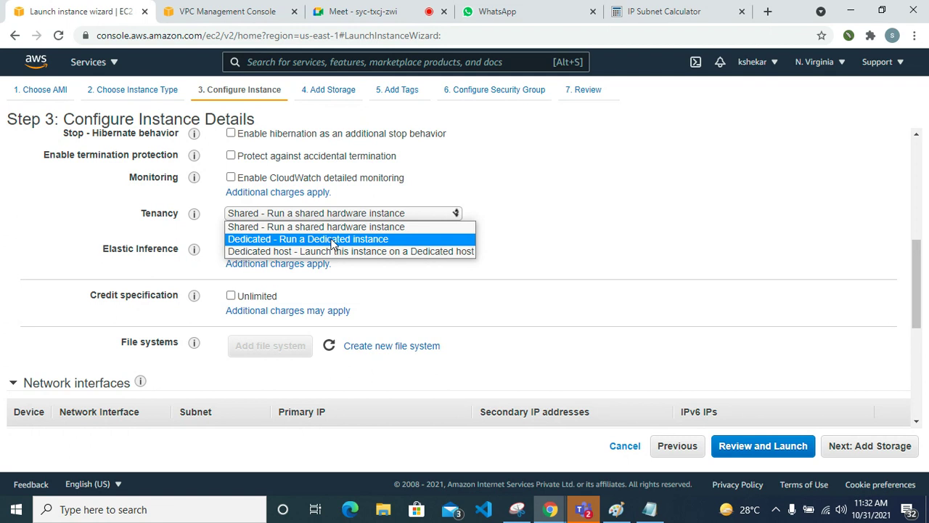
left_click(357, 227)
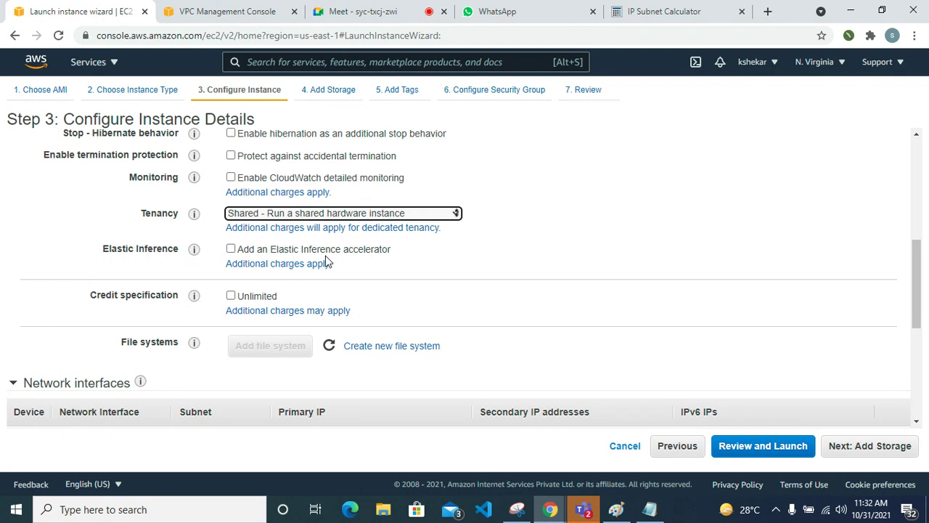
Step: Start the user data script in the advanced details with #!/bin/bash followed by the line apt update -y
scroll(288, 342, "down", 2)
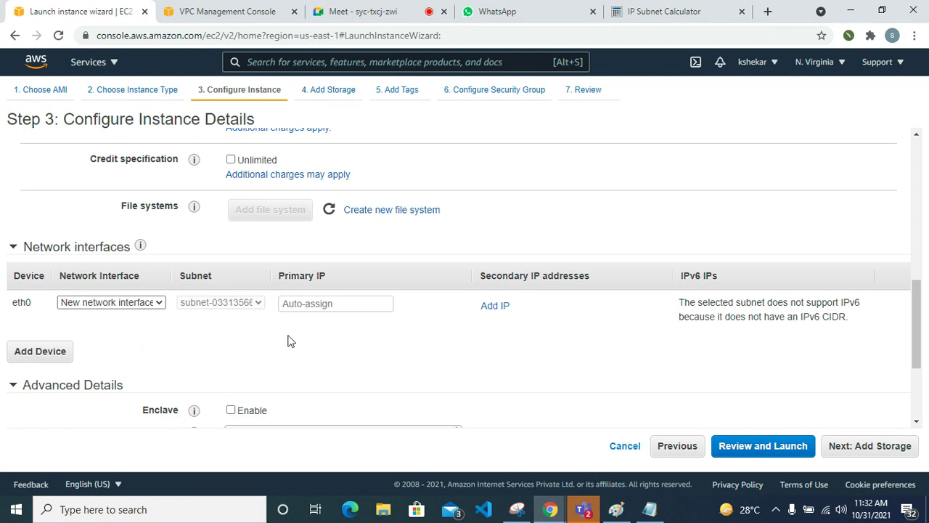
scroll(319, 352, "down", 2)
scroll(309, 333, "down", 1)
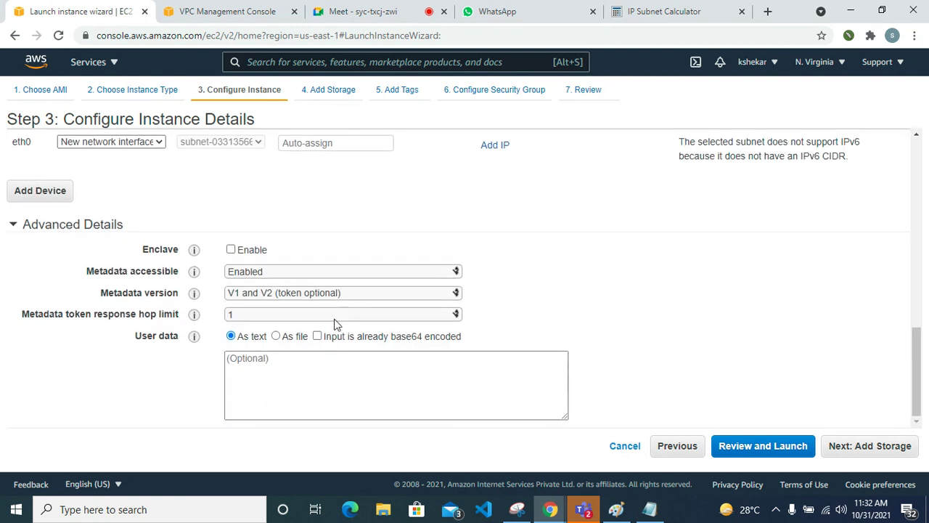
left_click(263, 365)
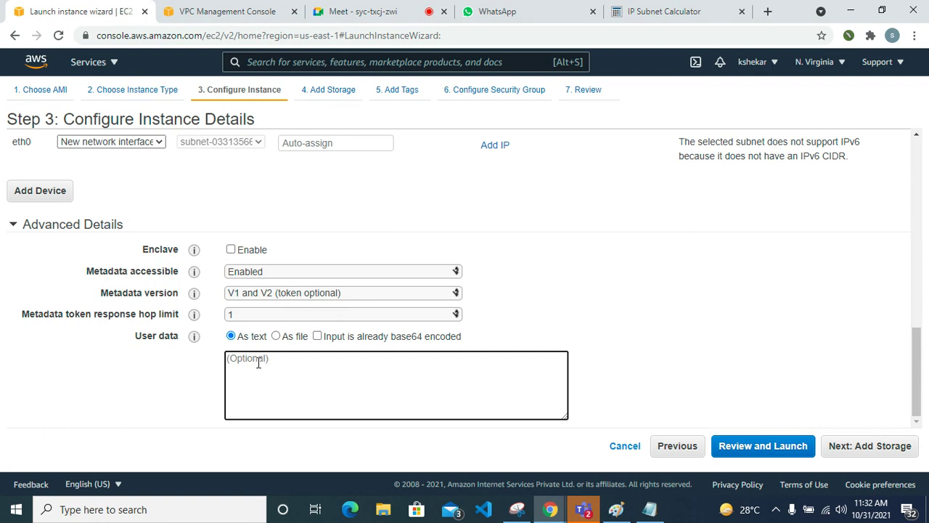
type("#!bin/bash")
key("Return")
type("apt")
left_click(232, 359)
type("/")
key("Down")
type("update -y")
key("Return")
Step: Add the line apt install tree to the user data script
type("apt nstall")
key("BackSpace")
key("BackSpace")
key("BackSpace")
key("BackSpace")
key("BackSpace")
key("BackSpace")
type("isntall tree")
key("Return")
key("Delete")
key("Delete")
key("Delete")
key("Delete")
key("Delete")
key("Delete")
key("Delete")
key("Delete")
type("install")
left_click(305, 381)
Step: Complete the user data script with the lines apt install nginx -y and service nginx start
key("Return")
key("Return")
key("BackSpace")
key("BackSpace")
key("Return")
type("ap")
key("BackSpace")
type("pt install nginx -y")
key("Return")
type("servi")
type("e")
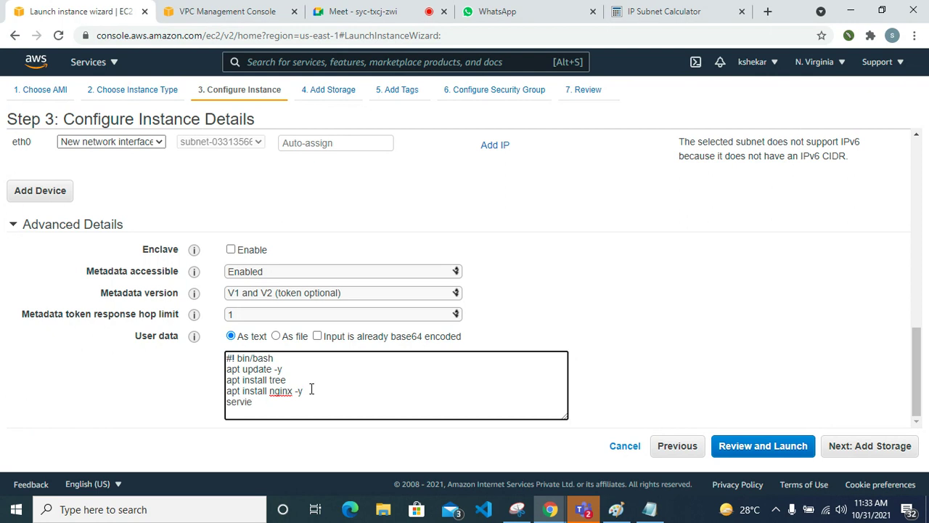
type("c")
type("ice ngin")
type("x start")
Step: Review the instance launch summary and start the launch to open the key pair selection
left_click(777, 445)
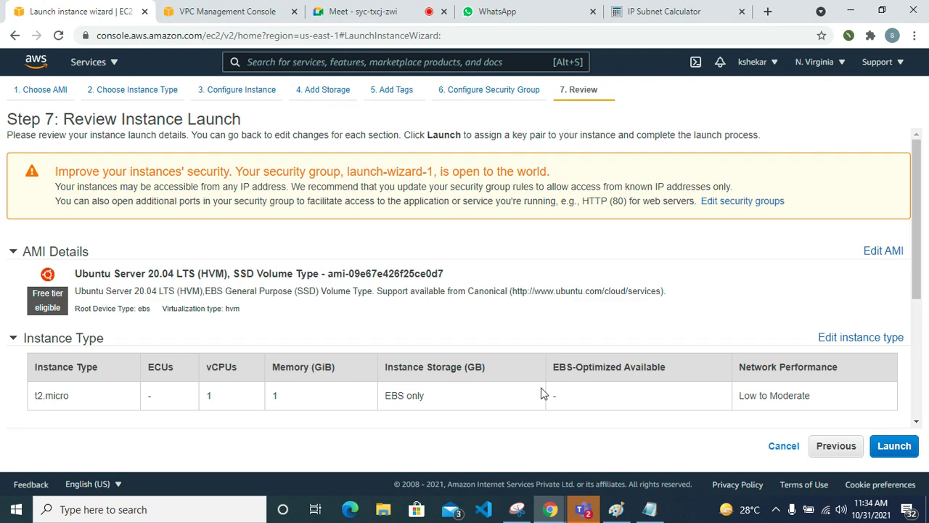
scroll(541, 392, "down", 3)
scroll(541, 392, "up", 2)
scroll(539, 392, "up", 2)
scroll(539, 392, "down", 4)
left_click(903, 446)
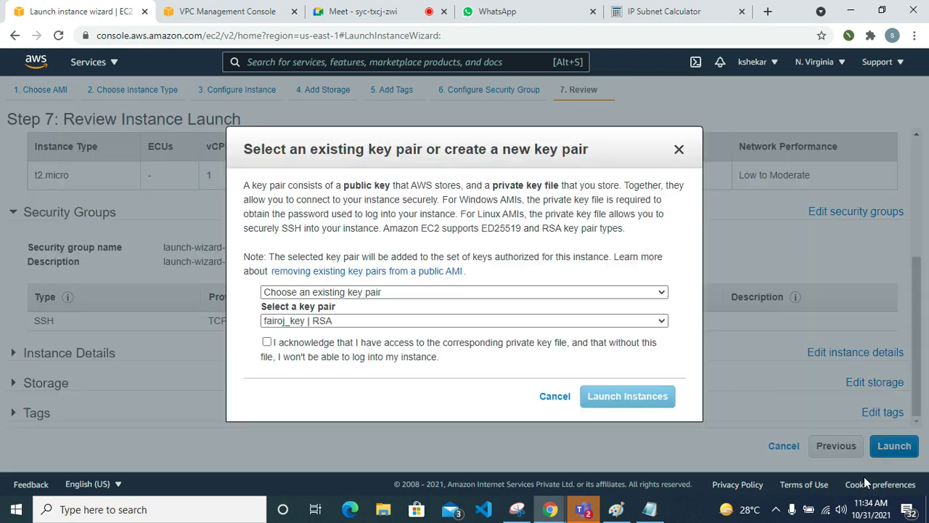
Step: Choose the existing key pair testing_key, acknowledge having access to its private key file, and launch the instance
left_click(315, 293)
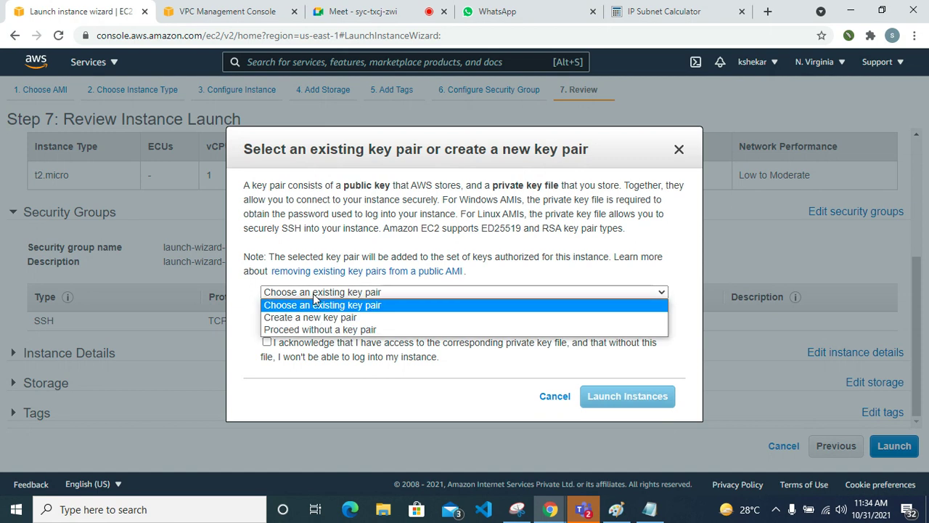
left_click(295, 370)
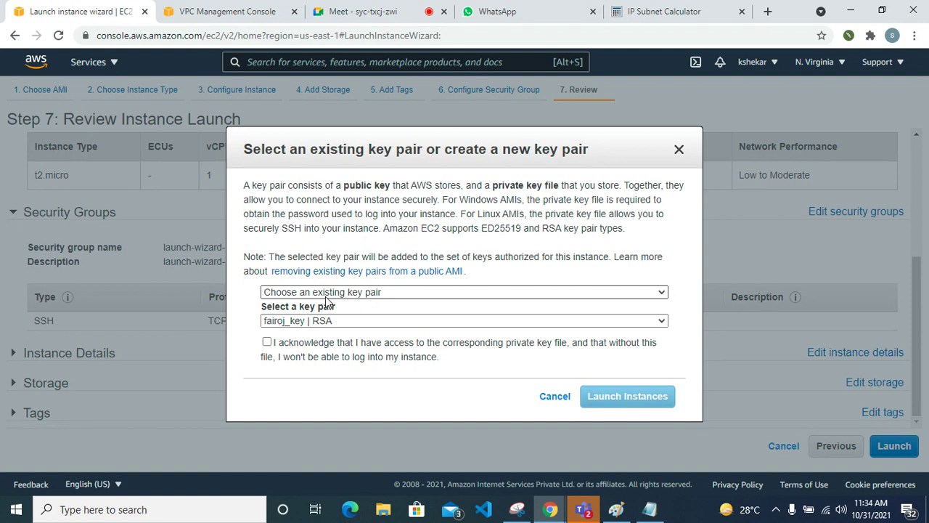
left_click(328, 320)
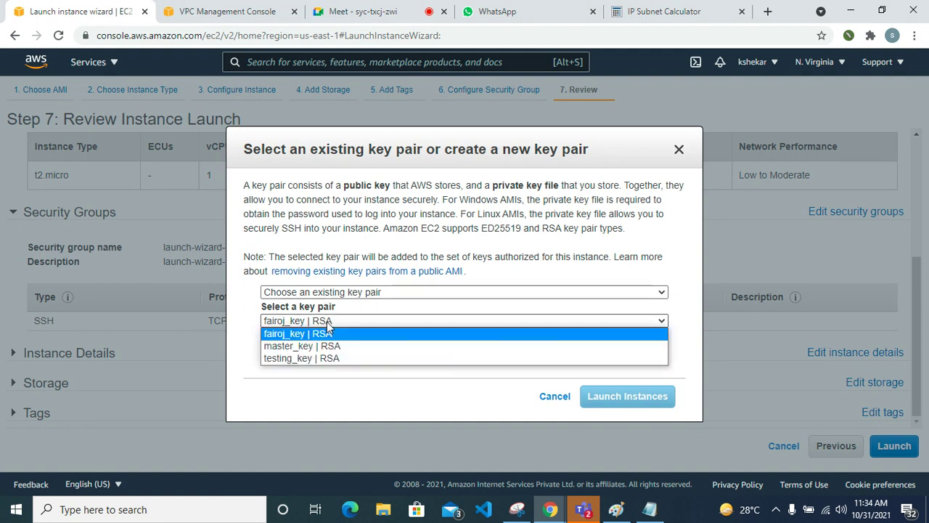
left_click(334, 358)
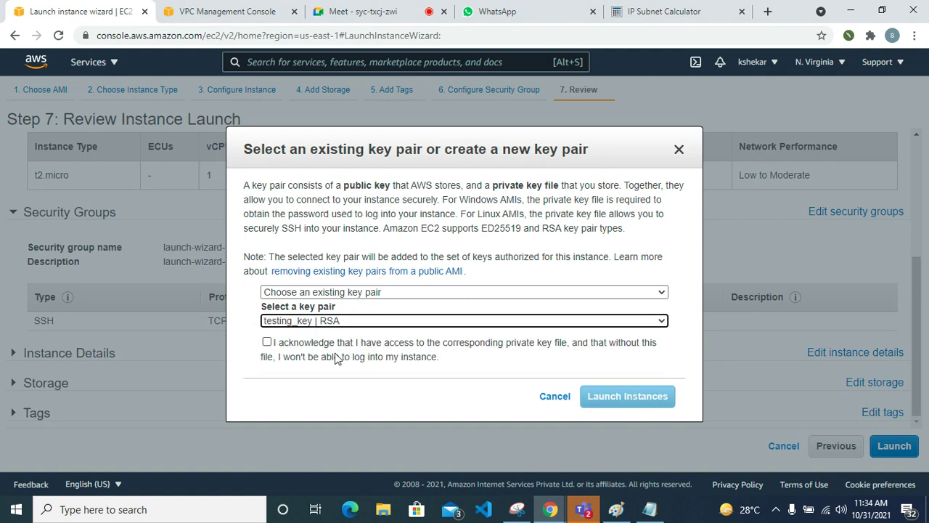
left_click(291, 348)
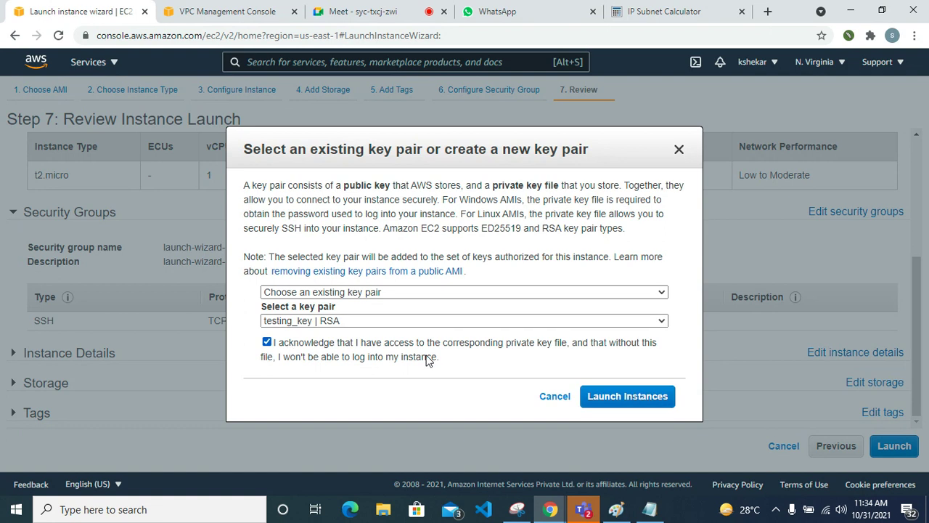
left_click(646, 398)
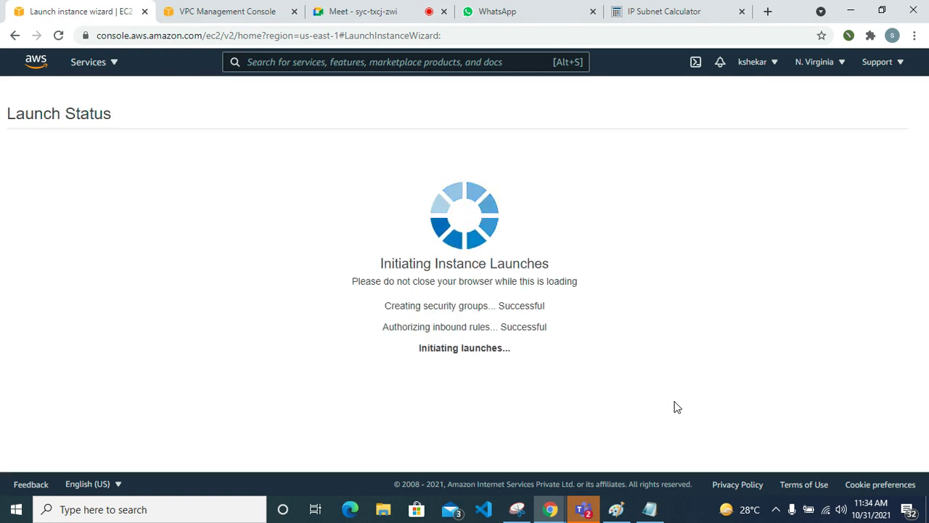
Step: Go to the list of instances, refresh it, and select the newly launched unnamed instance
scroll(674, 410, "down", 3)
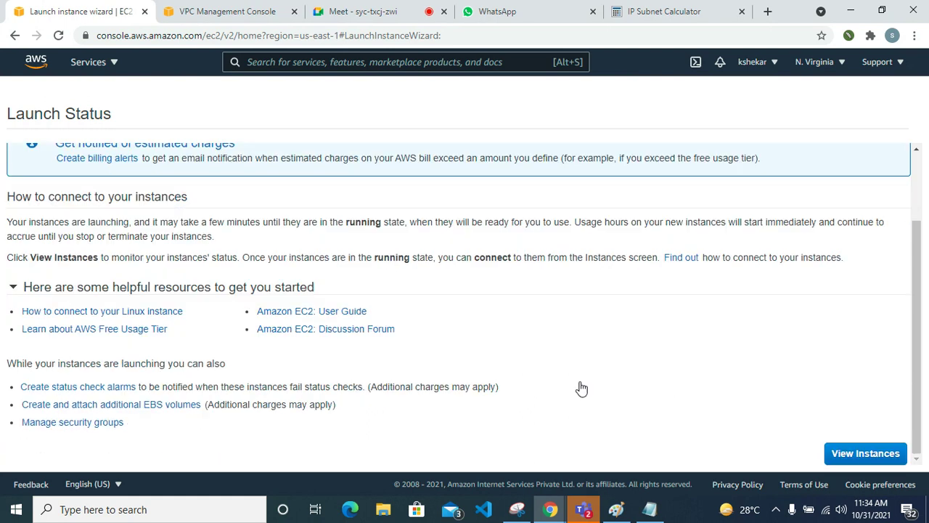
left_click(864, 452)
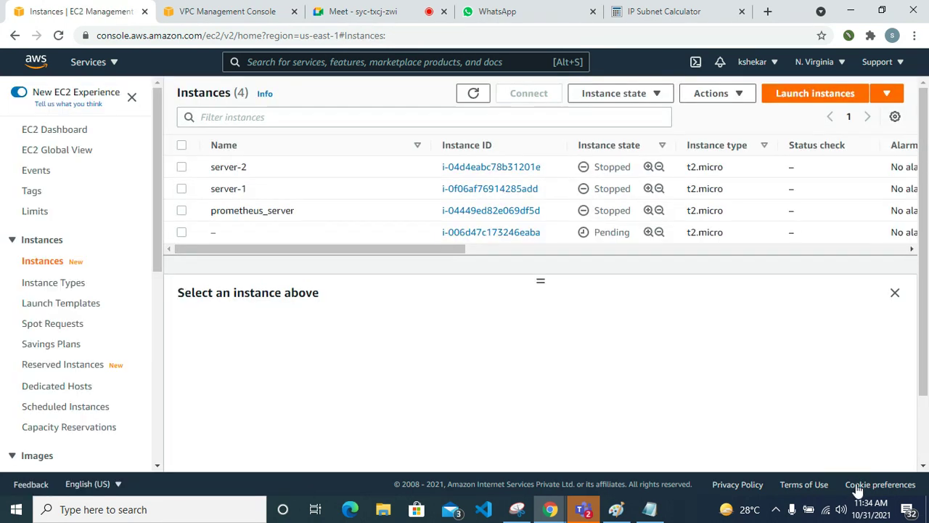
left_click(474, 93)
left_click(419, 237)
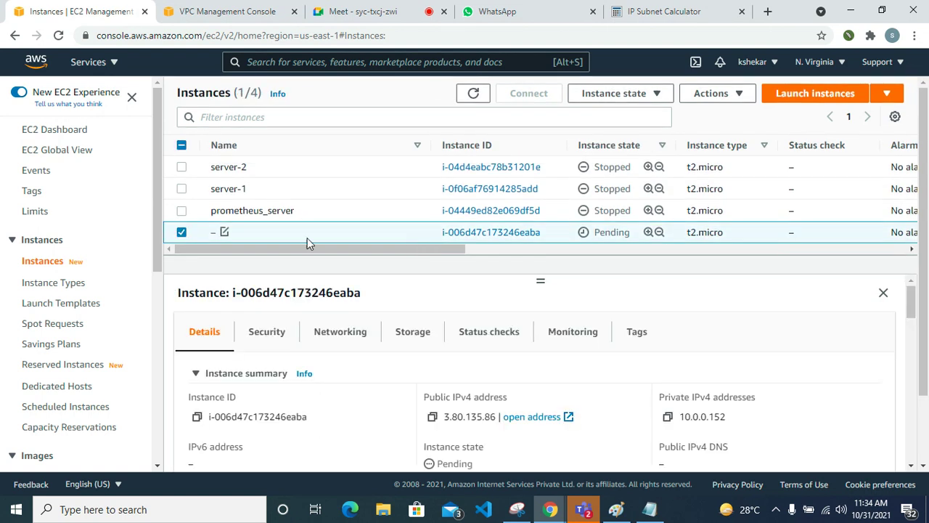
left_click(225, 232)
left_click(302, 255)
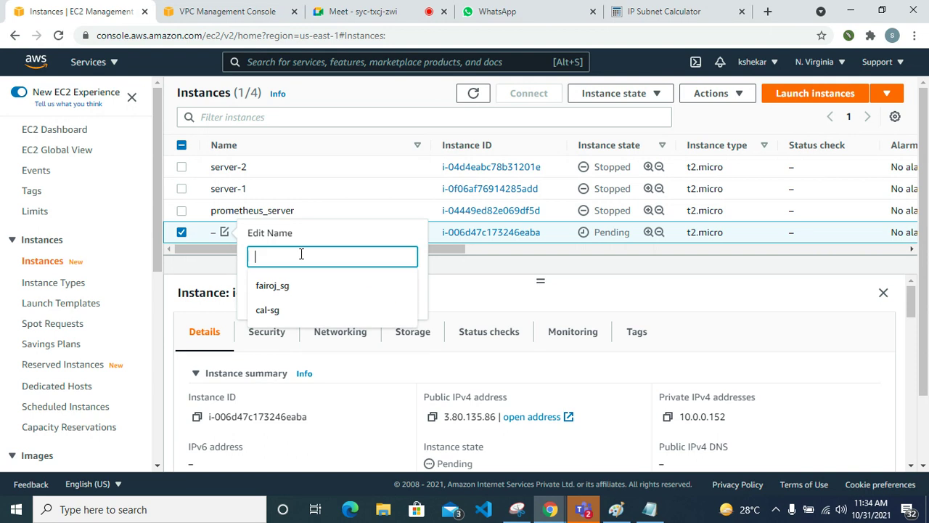
type("cal")
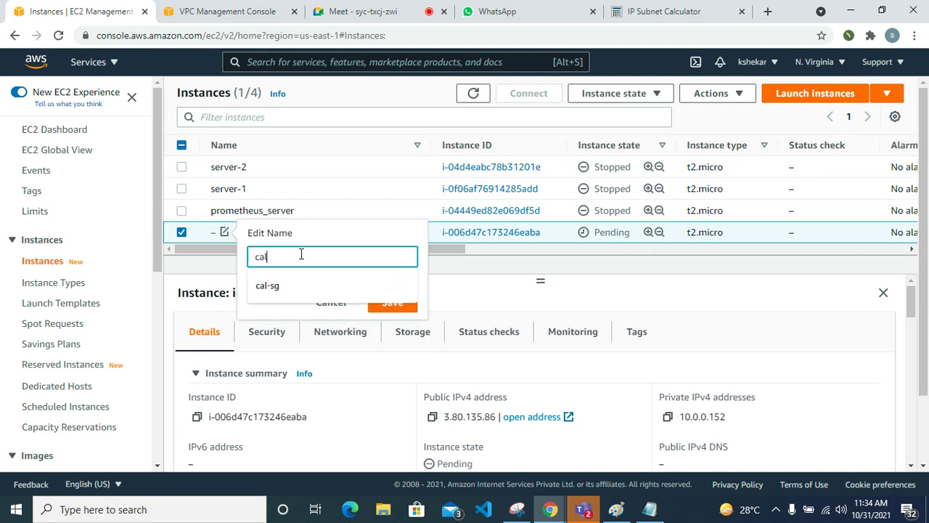
type("ender")
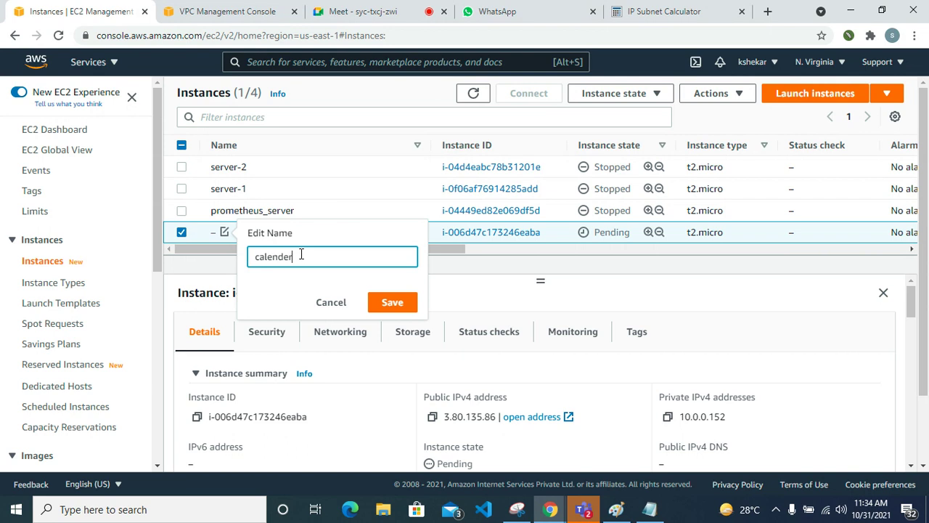
type("_serve")
key("ctrl+a")
type("r")
left_click(124, 265)
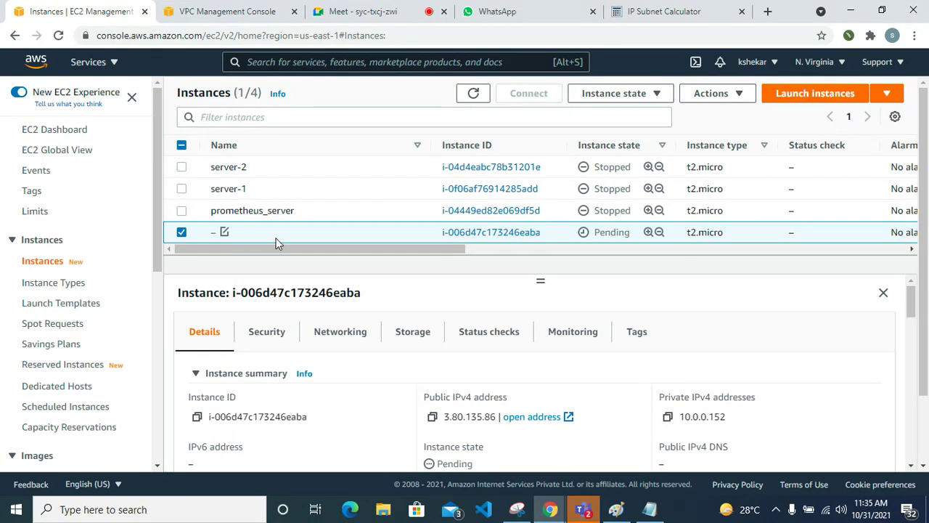
Step: Name the new instance calender_server and save the name
left_click(225, 232)
double_click(293, 254)
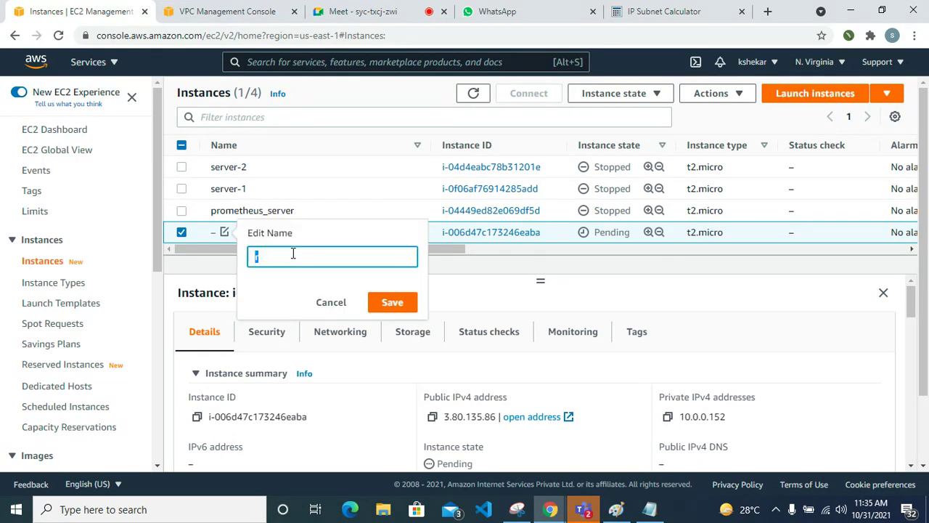
type("calender_server")
left_click(398, 301)
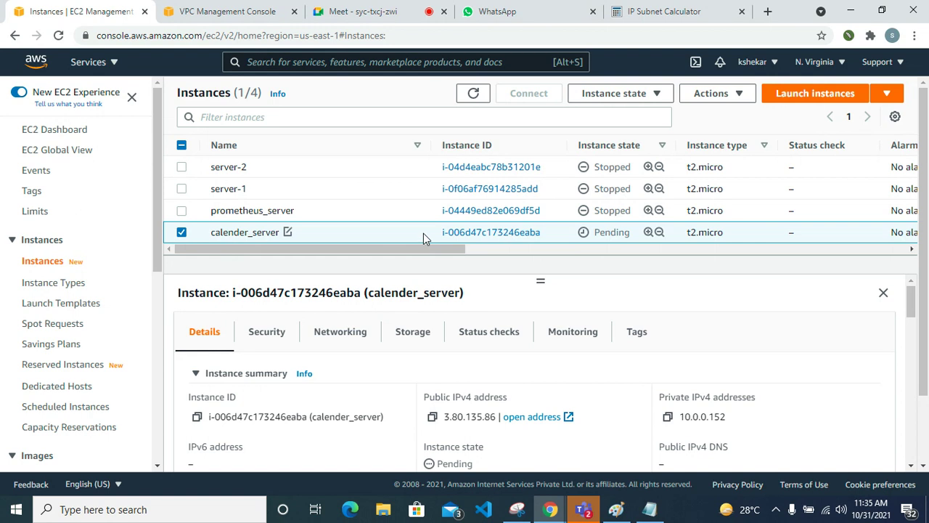
Step: Refresh the instance list to check the state of calender_server, and select that instance again
left_click(473, 93)
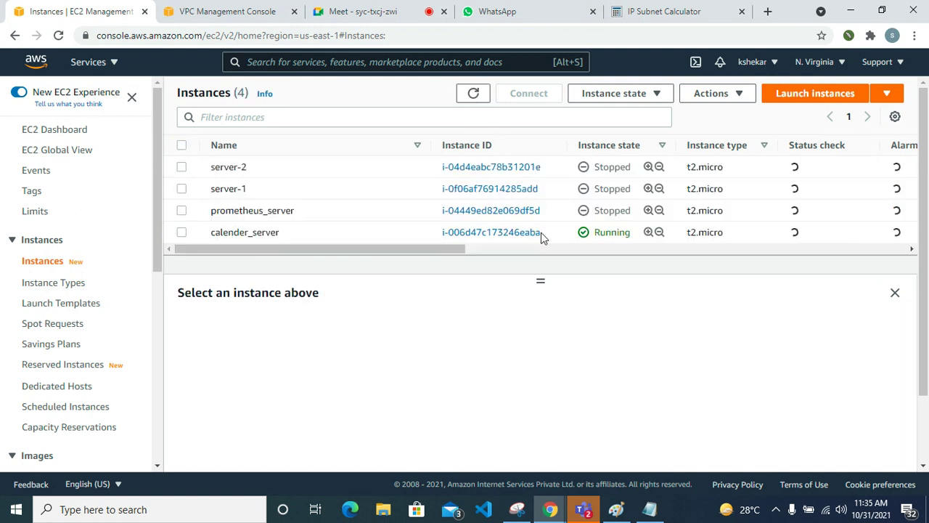
left_click(427, 232)
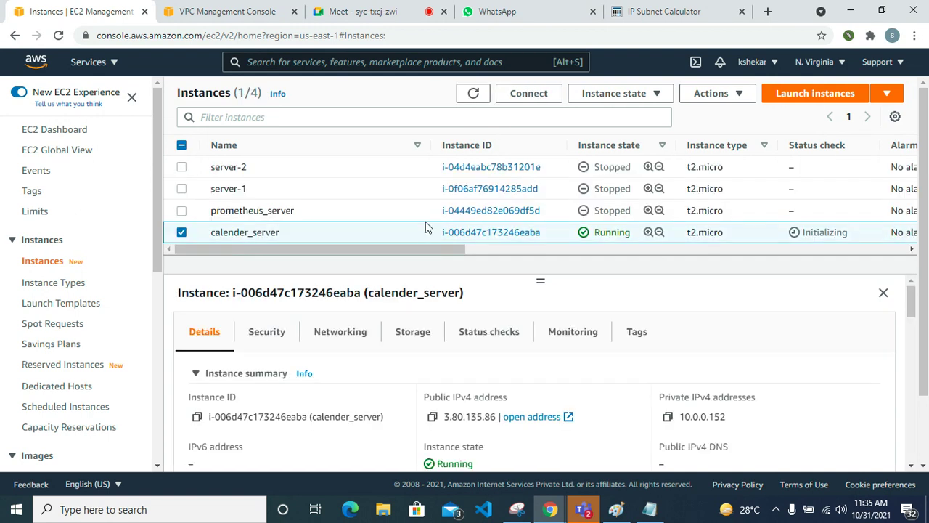
left_click(473, 93)
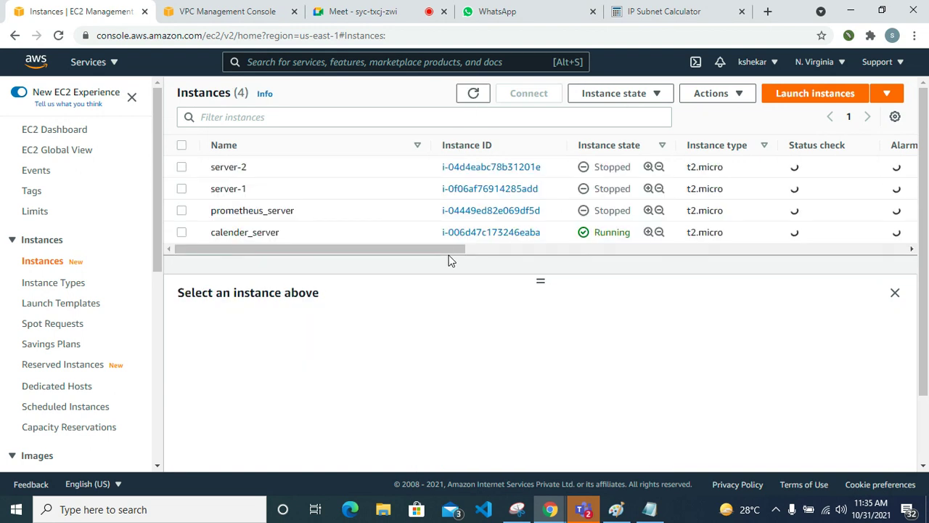
left_click(435, 232)
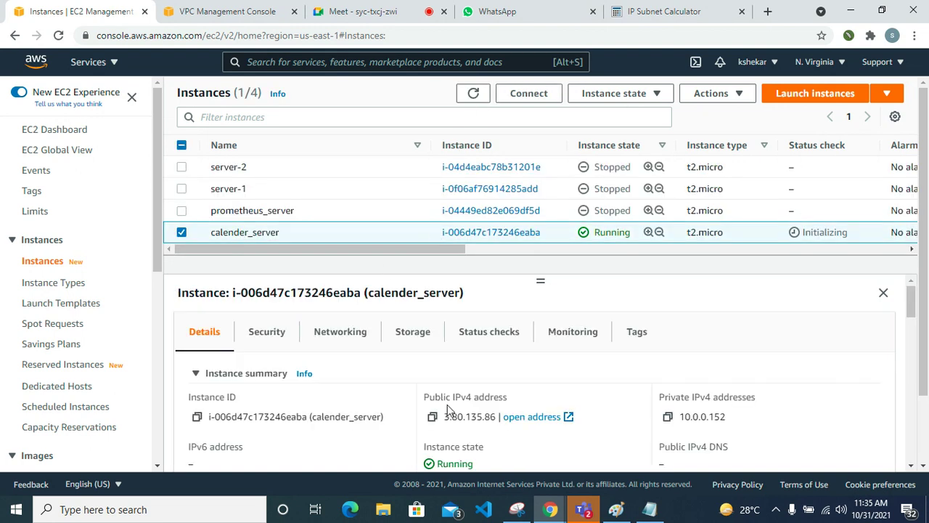
Step: Examine the details of calender_server, including its IP addresses, VPC, subnet, platform, AMI, key pair and owner
scroll(450, 410, "down", 2)
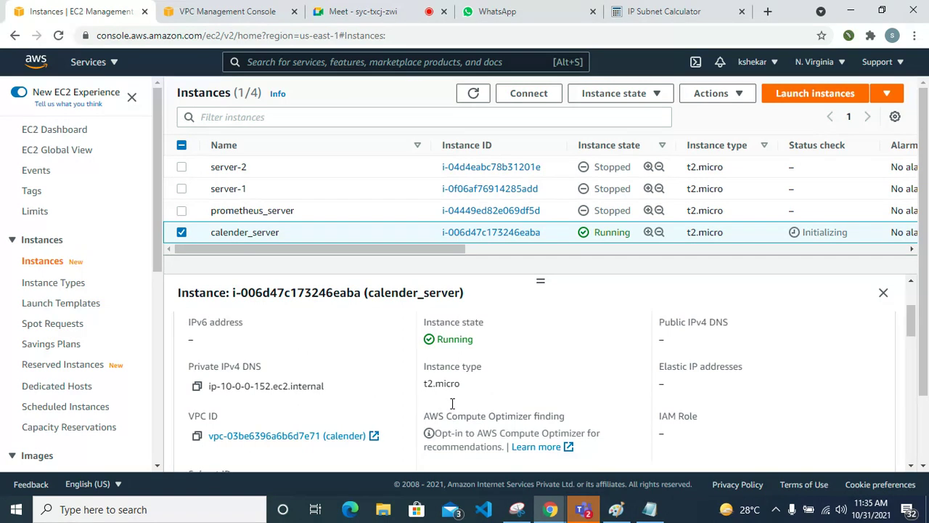
scroll(452, 404, "up", 1)
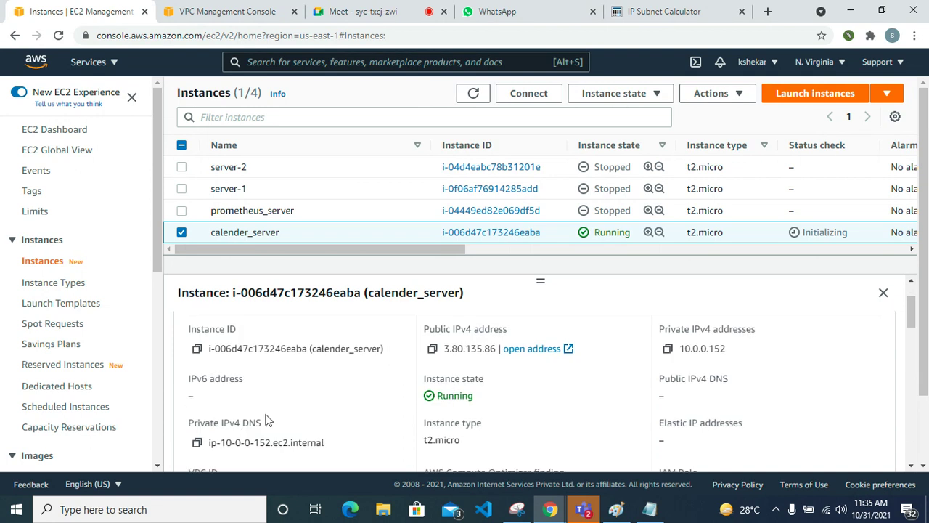
scroll(271, 415, "down", 3)
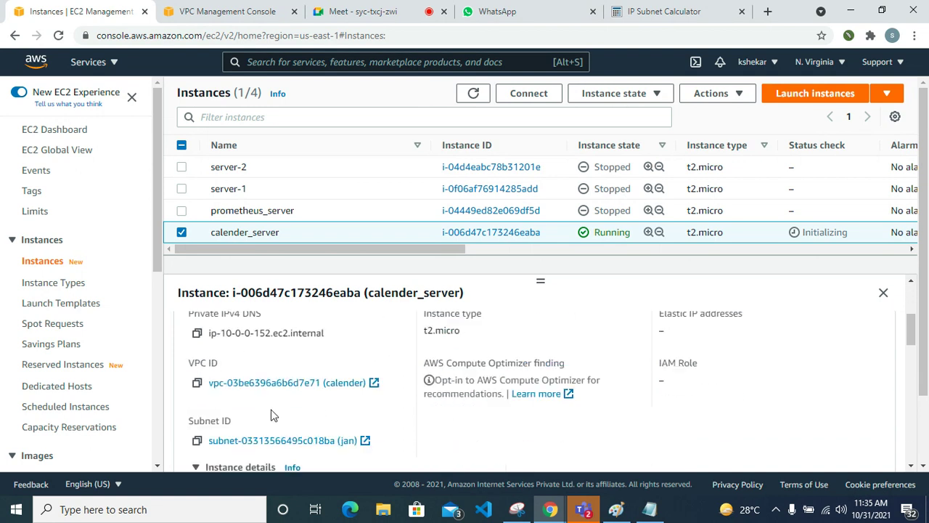
scroll(271, 414, "up", 3)
scroll(271, 414, "up", 1)
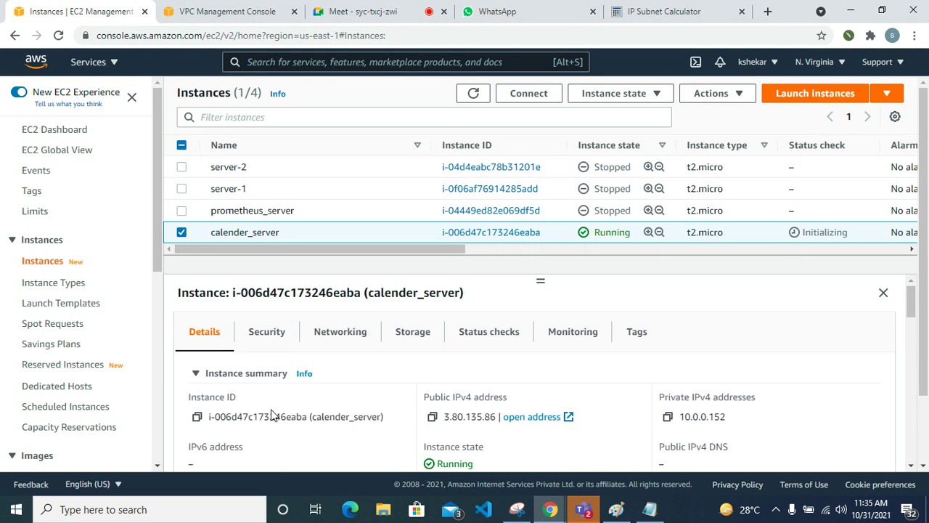
scroll(361, 405, "down", 1)
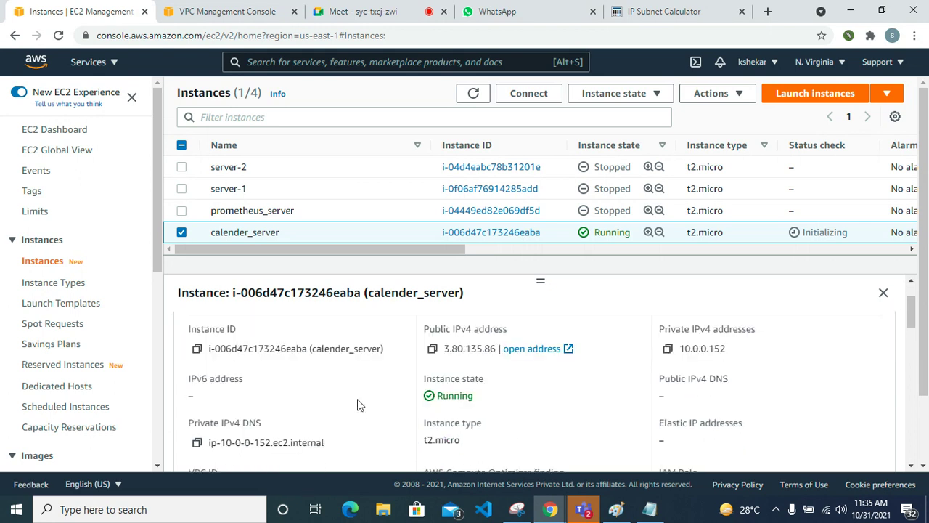
scroll(357, 404, "down", 1)
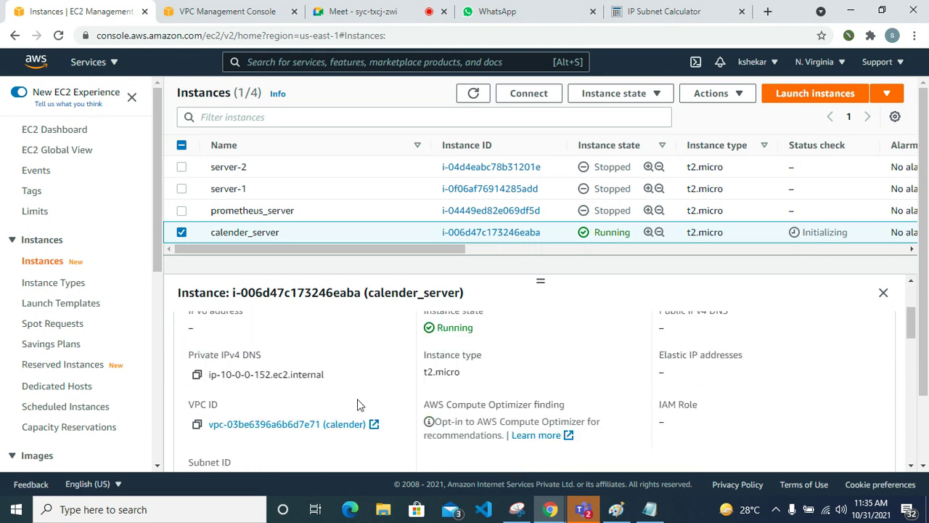
scroll(357, 404, "down", 1)
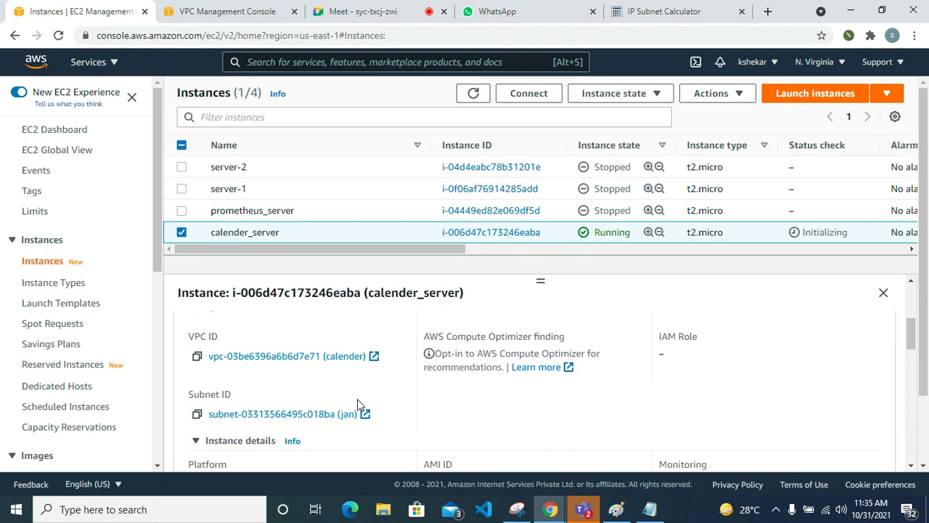
scroll(357, 404, "down", 1)
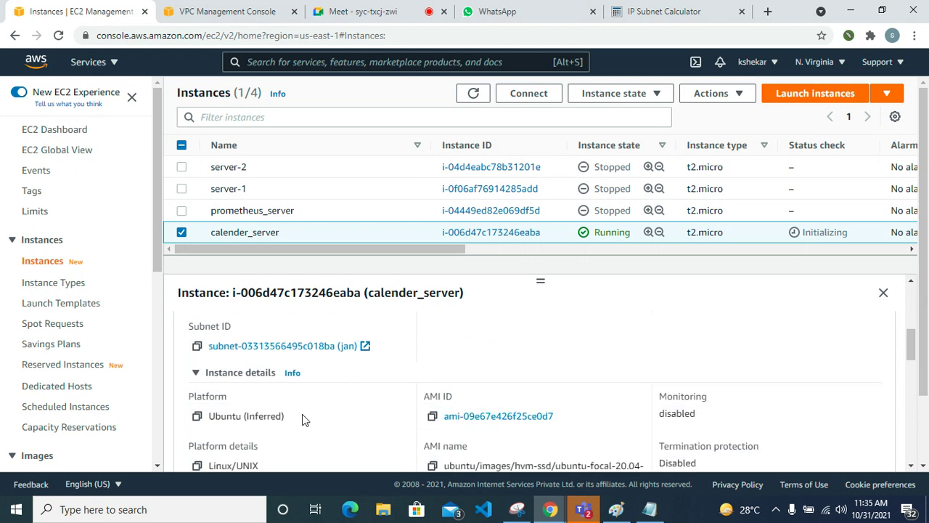
scroll(321, 401, "down", 1)
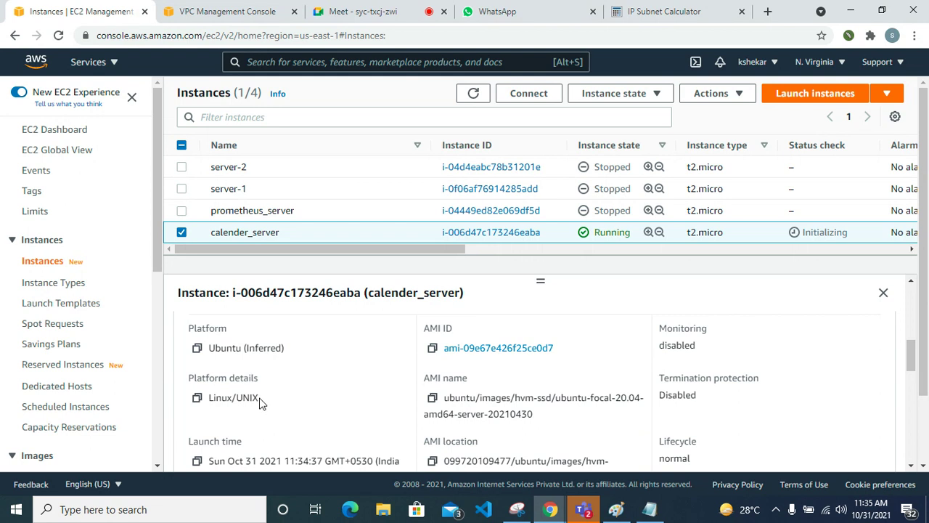
scroll(262, 404, "down", 2)
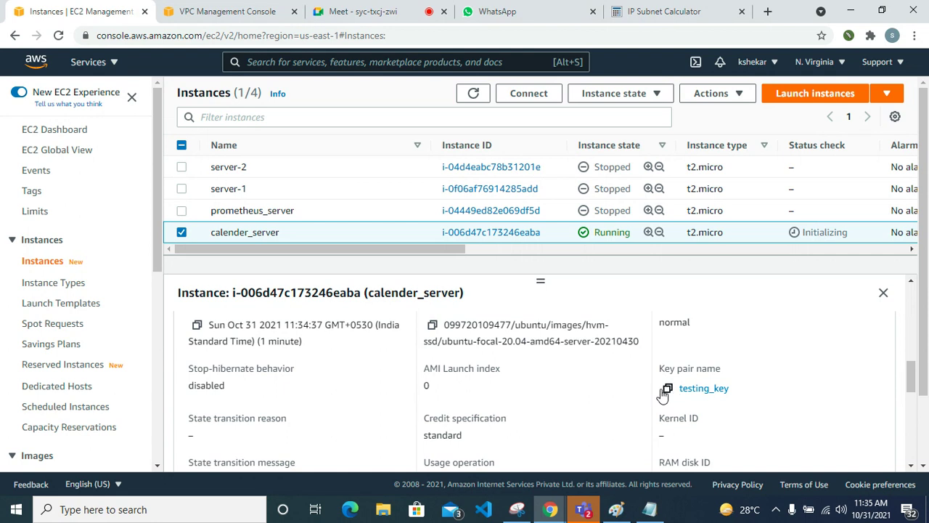
scroll(492, 388, "down", 2)
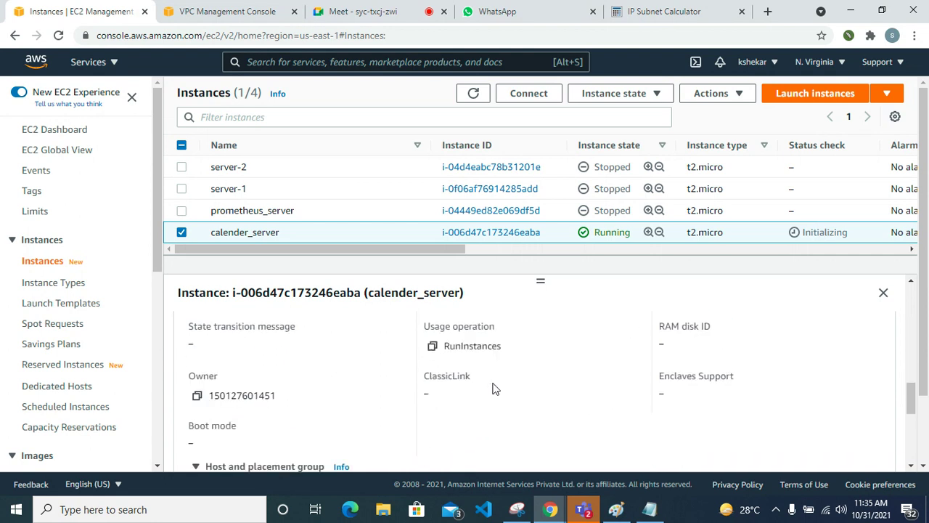
double_click(258, 395)
scroll(342, 405, "down", 4)
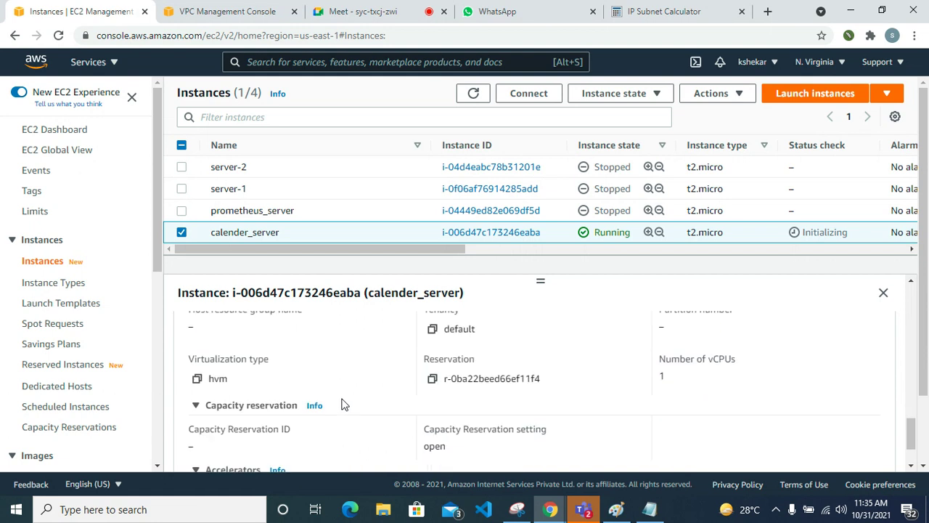
scroll(345, 405, "up", 9)
scroll(342, 405, "up", 3)
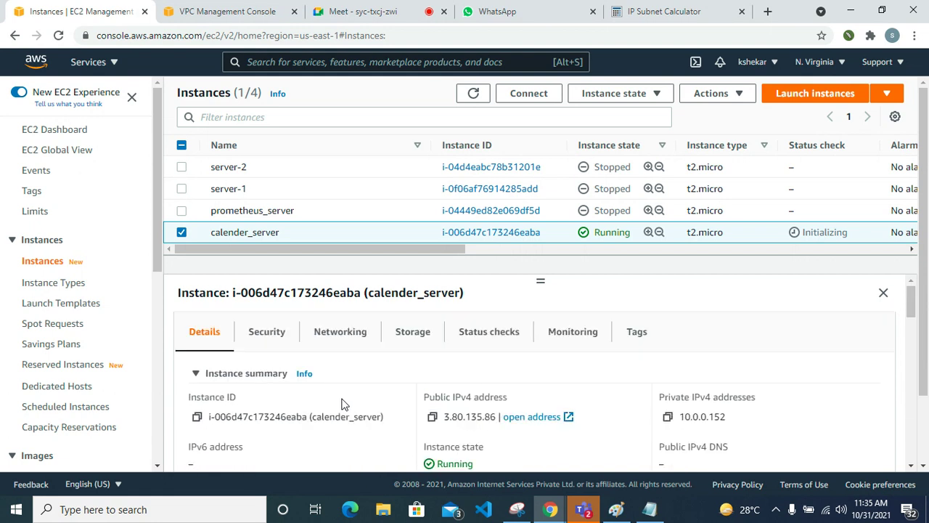
Step: Copy the public IPv4 address of calender_server and open PuTTY
left_click(433, 417)
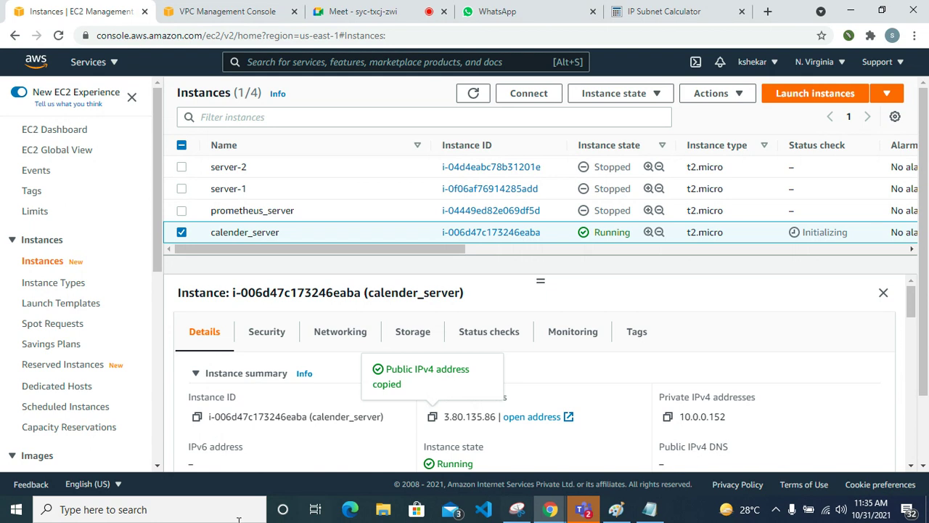
left_click(203, 512)
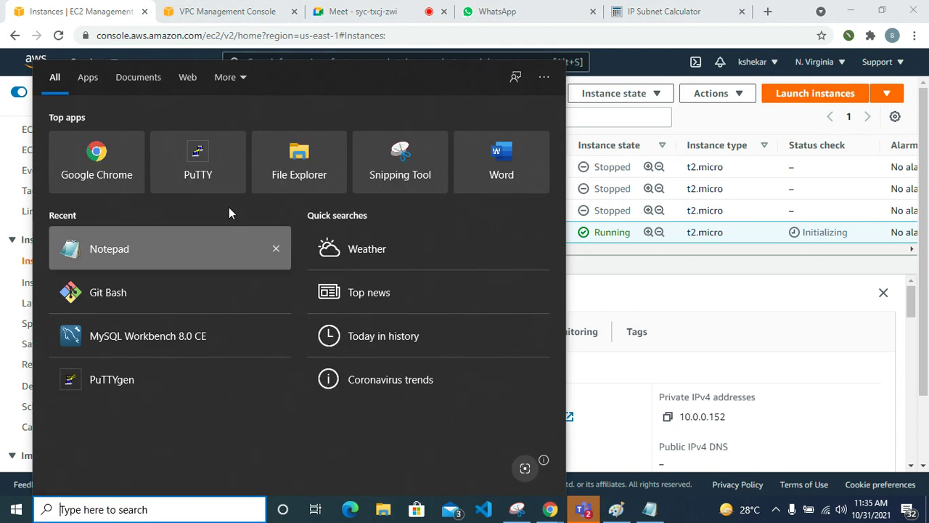
left_click(207, 167)
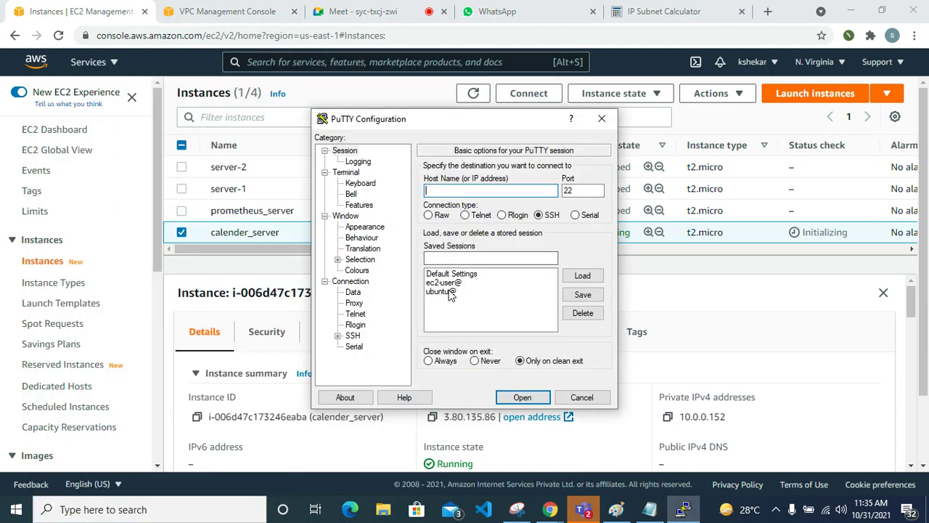
Step: Load the saved session ubuntu@, add the copied address 3.80.135.86 to the host name, and open the connection, accepting the server's host key
left_click(479, 293)
left_click(582, 276)
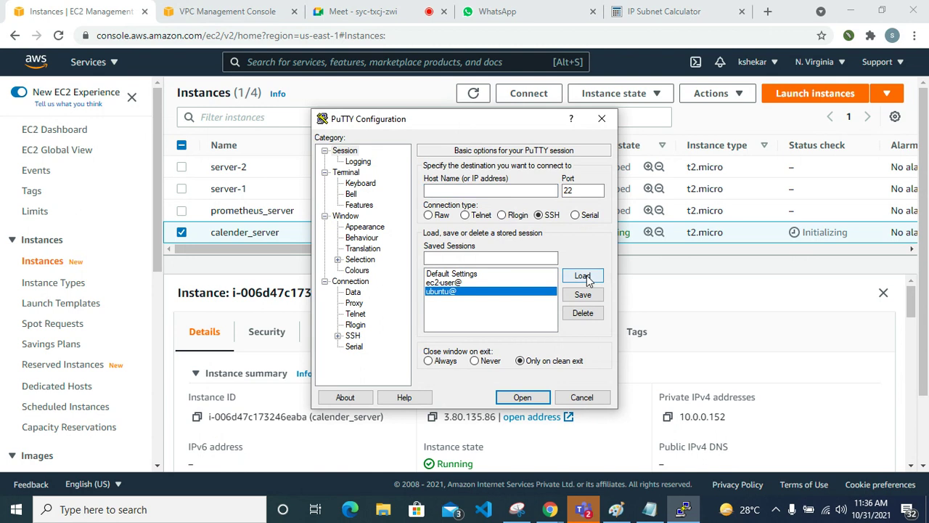
right_click(471, 190)
left_click(537, 245)
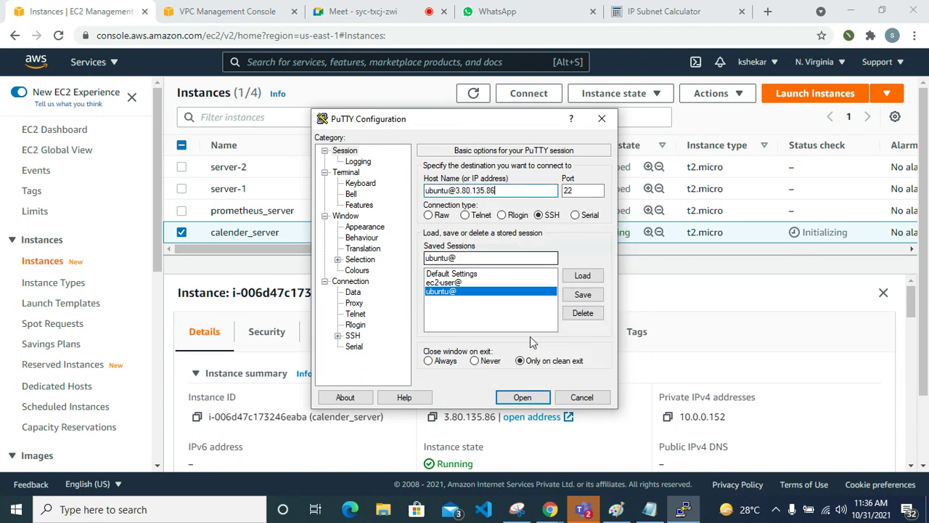
left_click(522, 397)
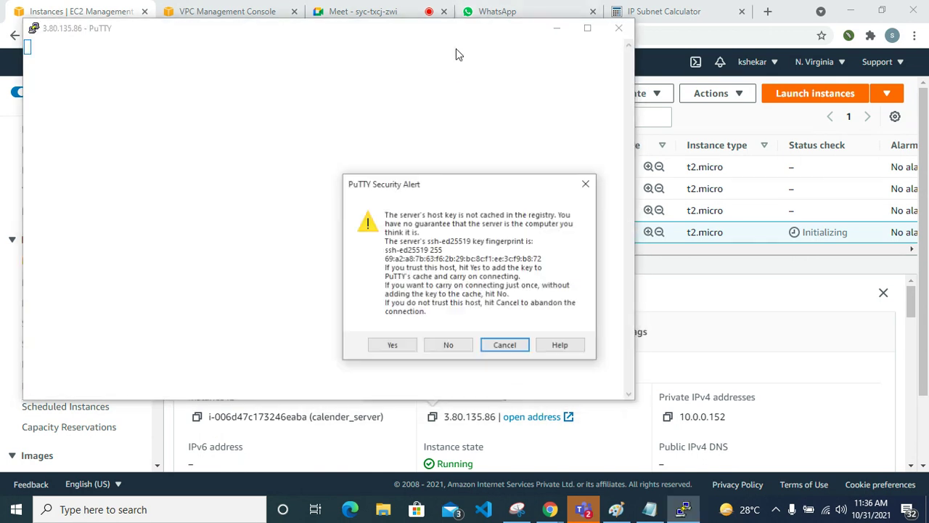
left_click(393, 351)
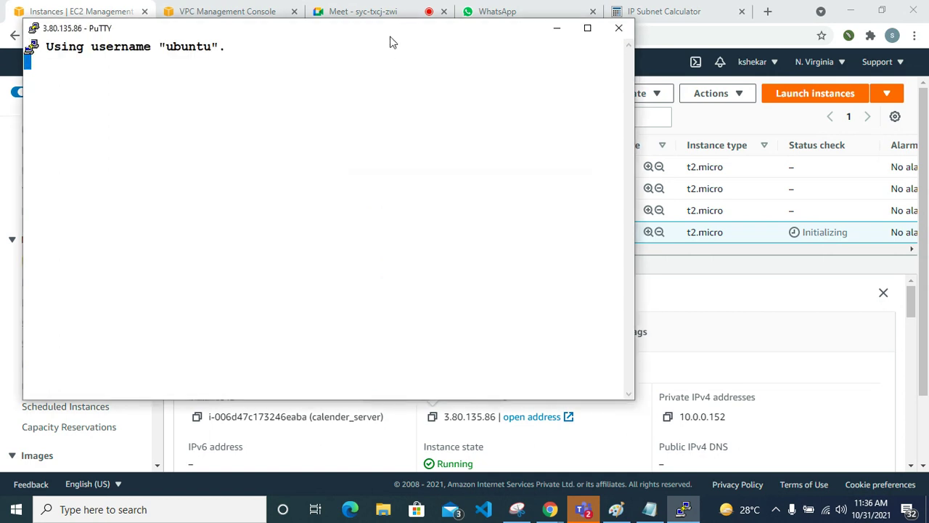
Step: Move and enlarge the terminal window so that the whole login text fits
left_click_drag(383, 31, 508, 23)
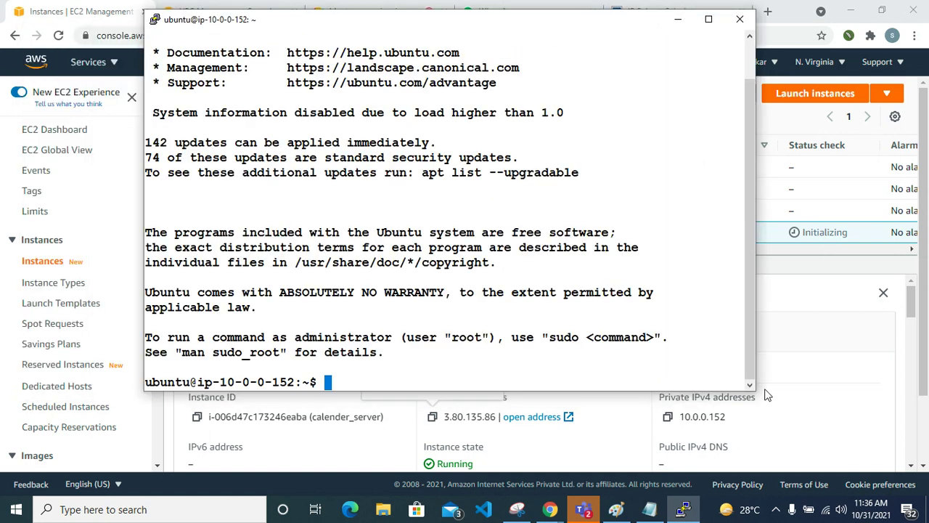
left_click_drag(755, 392, 913, 435)
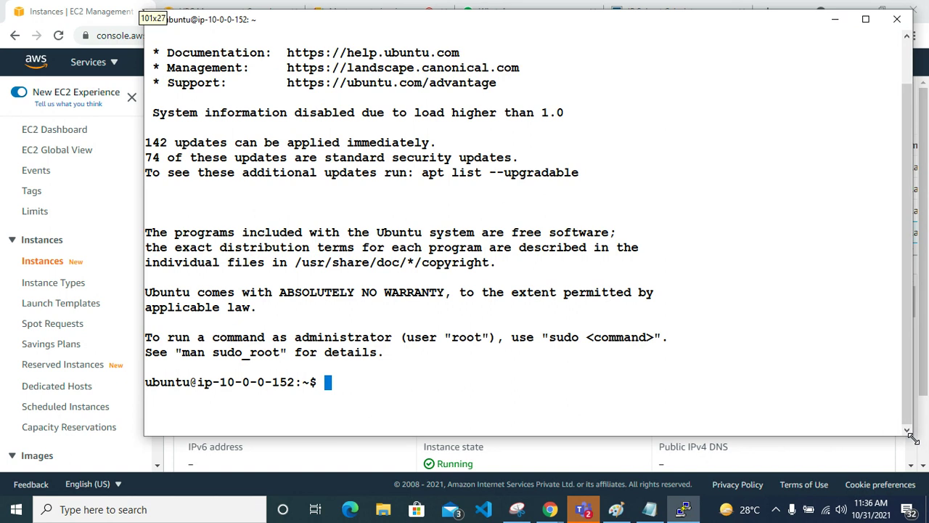
left_click_drag(385, 30, 290, 24)
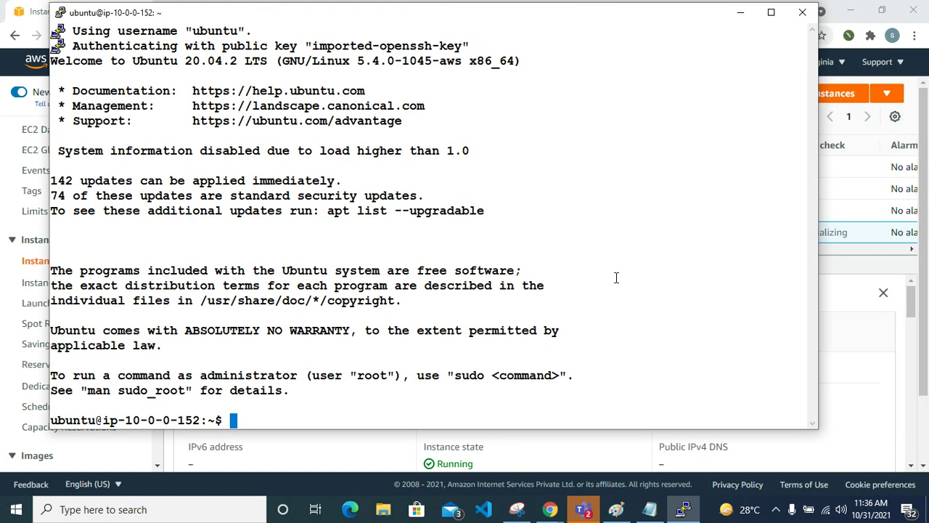
Step: Switch to the root user with sudo su - and clear the terminal
type("sudo su ")
type("-")
key("Return")
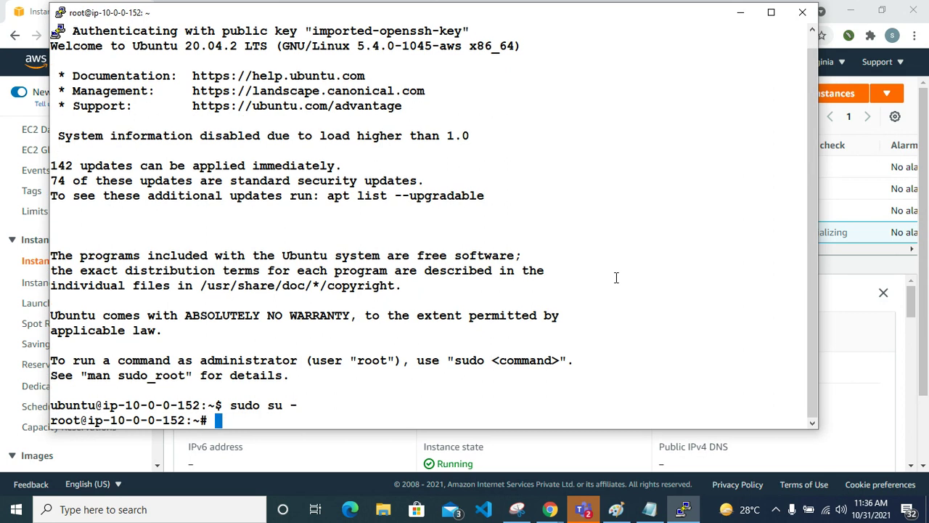
key("ctrl+l")
Step: List the contents of root's home directory with l and ls
type("l")
key("Return")
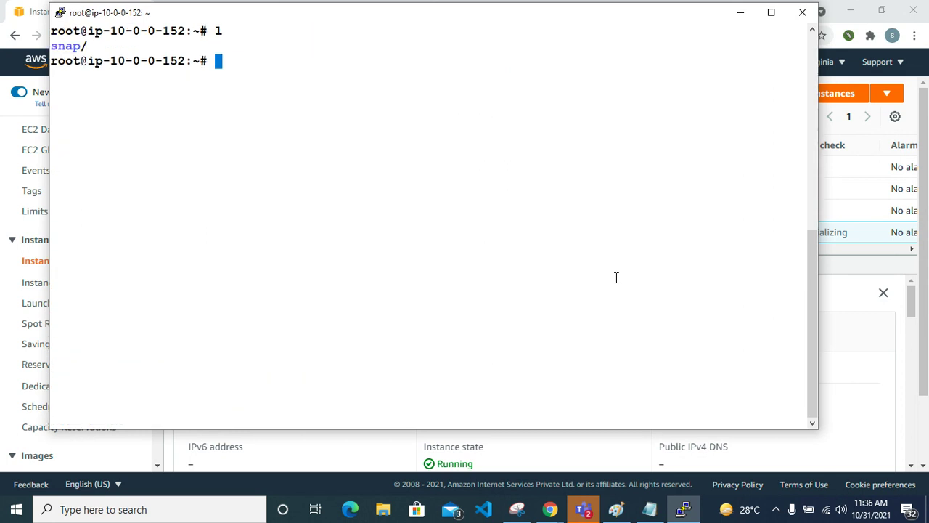
type("ls")
key("Return")
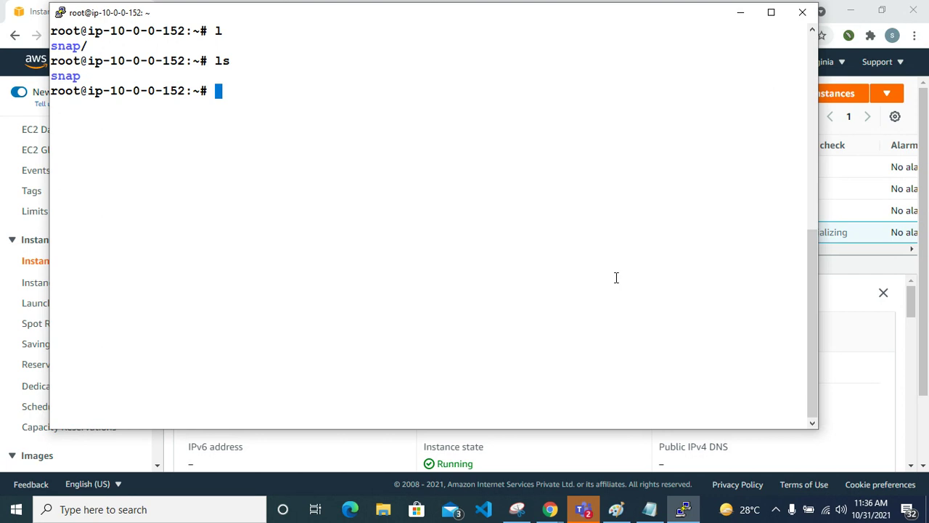
Step: Create the empty files file and file1 to file5 with touch, and show a long listing of the directory
type("touch file")
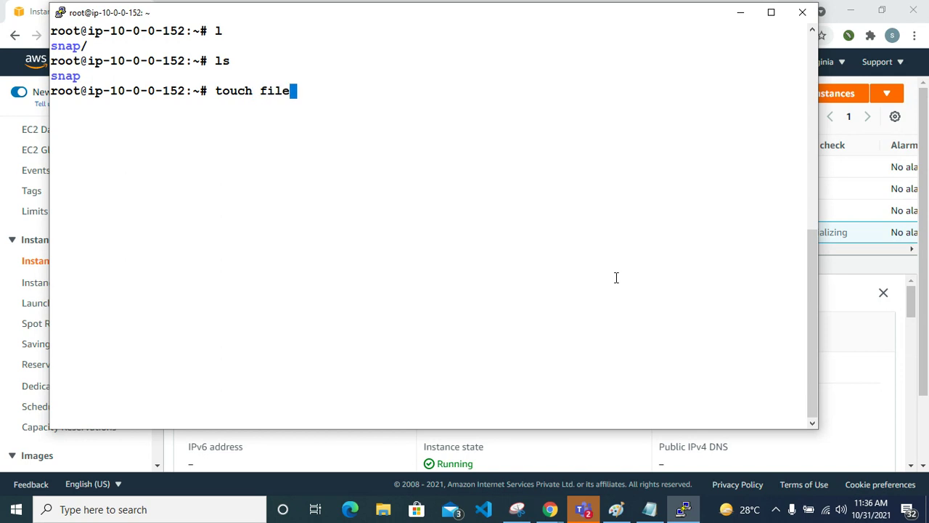
key("Return")
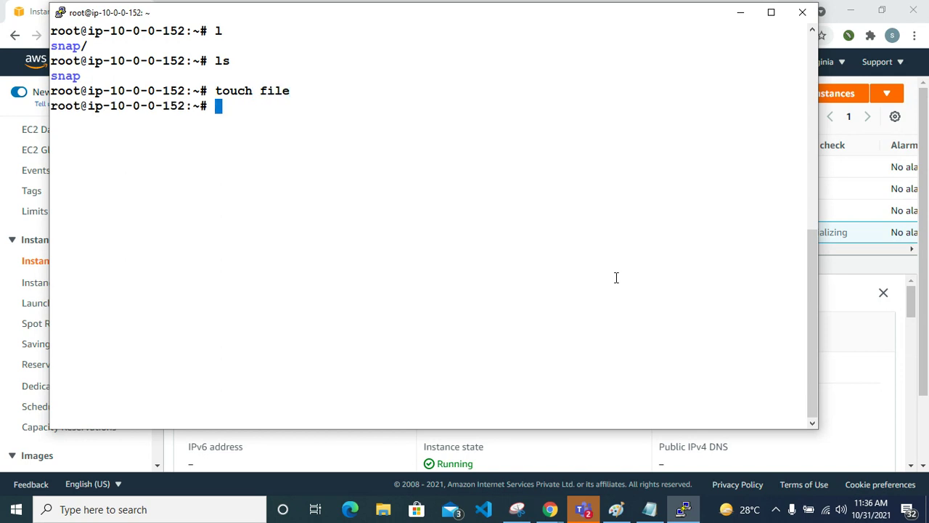
key("Up")
type("{")
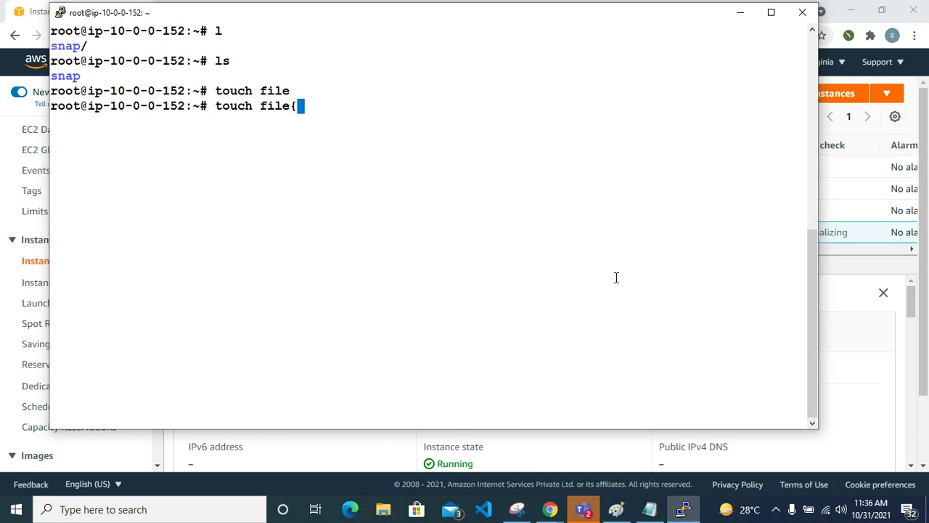
type("1..5}")
key("Return")
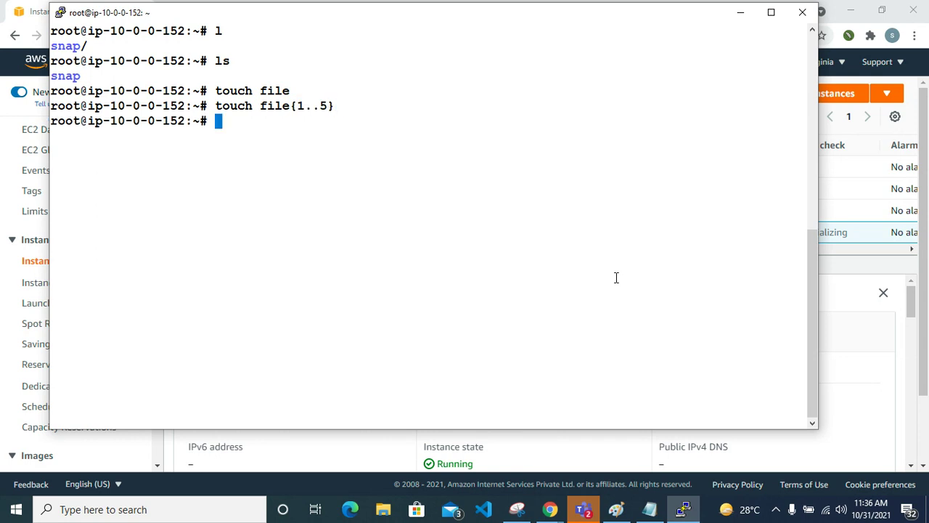
type("ll")
key("Return")
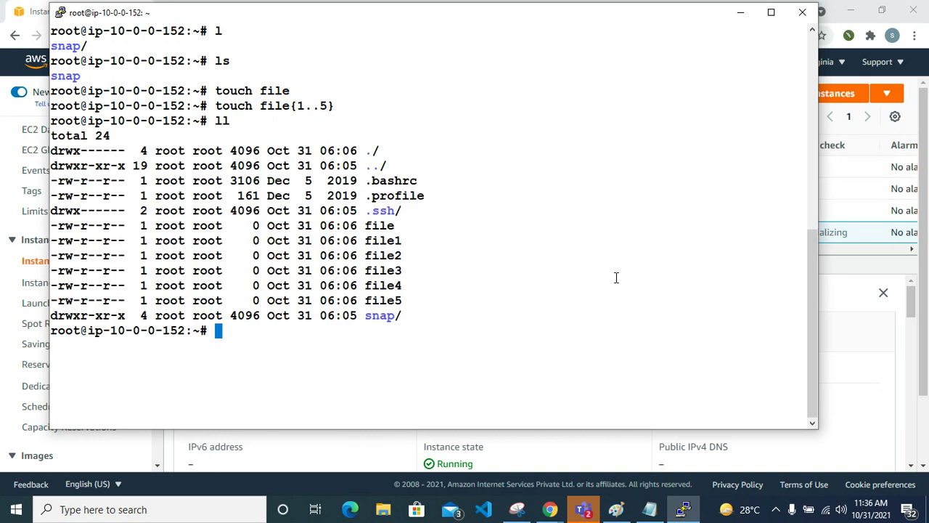
Step: Create a directory named folder with mkdir and list the home directory's contents
type("mkdir foder")
key("BackSpace")
key("BackSpace")
key("BackSpace")
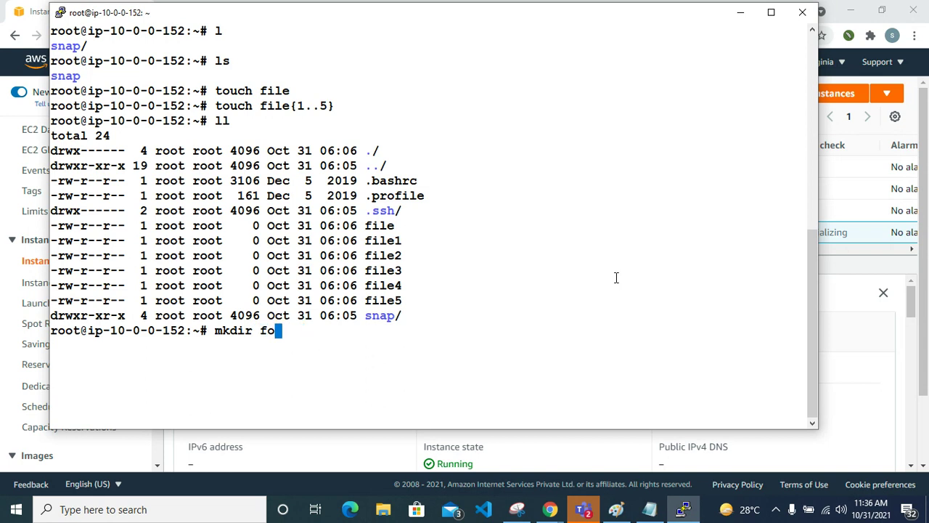
type("lder")
key("Return")
type("ls")
key("Return")
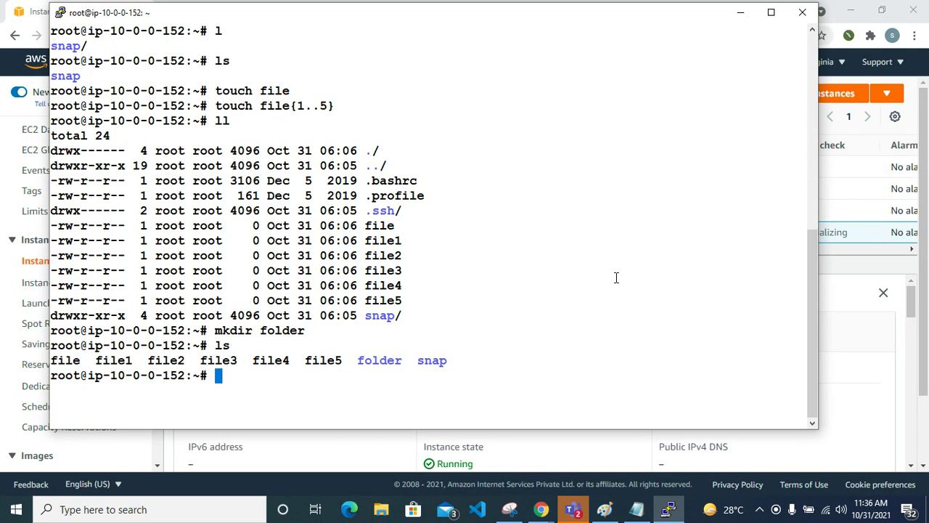
Step: Display the structure of the new directory folder with the tree command
type("r")
key("BackSpace")
type("tree fl")
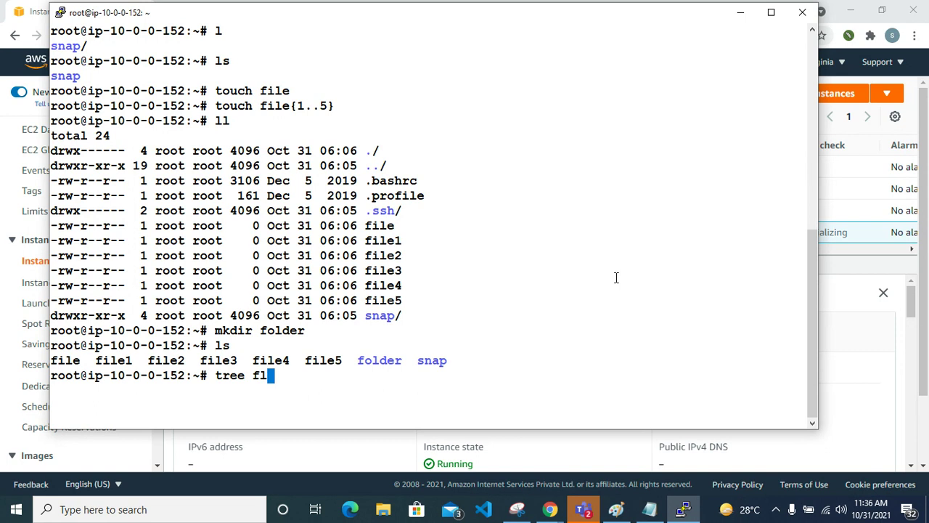
key("BackSpace")
type("ol")
key("Tab")
key("Return")
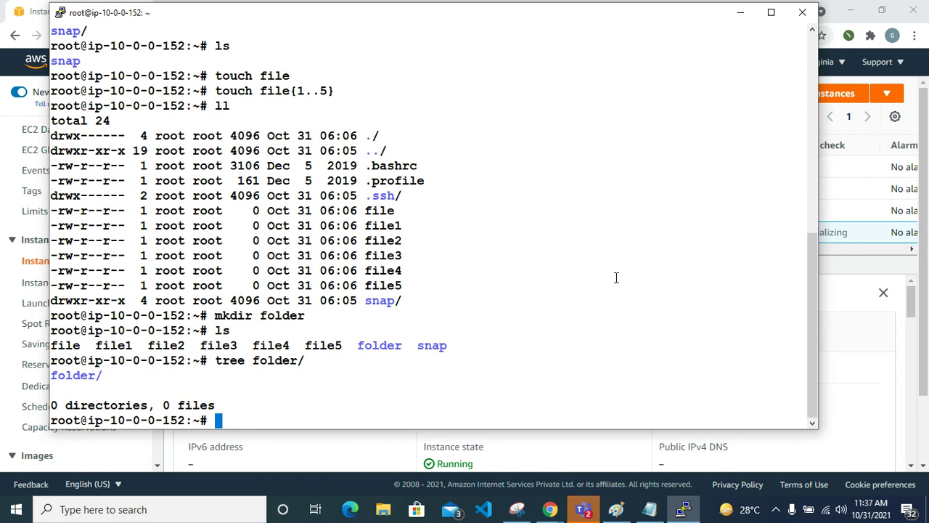
Step: Change into the directory folder and list its contents
type("cd f")
key("Tab")
key("Return")
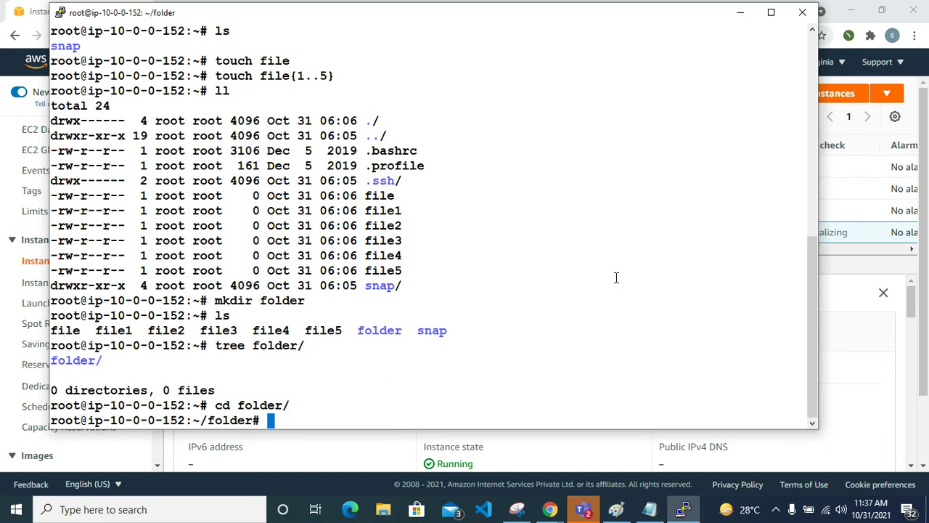
type("ls")
key("Return")
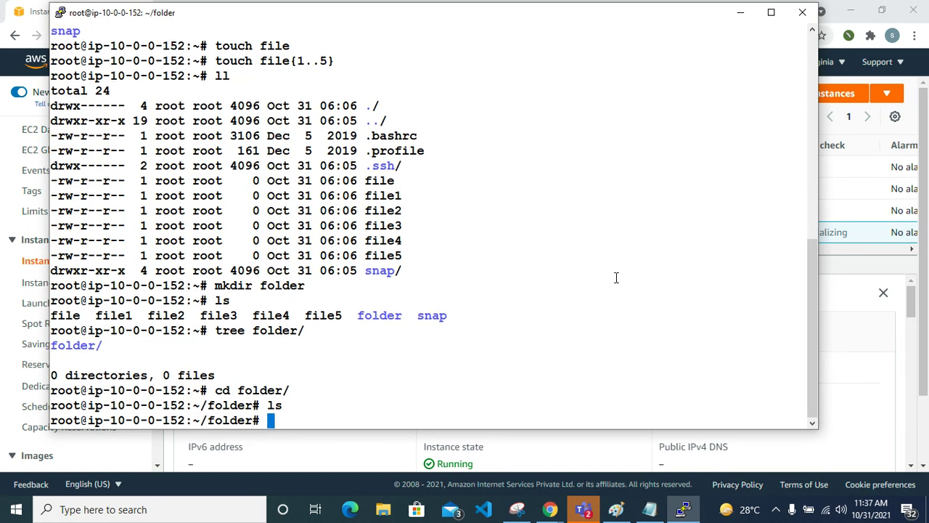
Step: Create the empty files file1 to file5 inside folder using touch file{1..5}, and show a long listing
type("touch {")
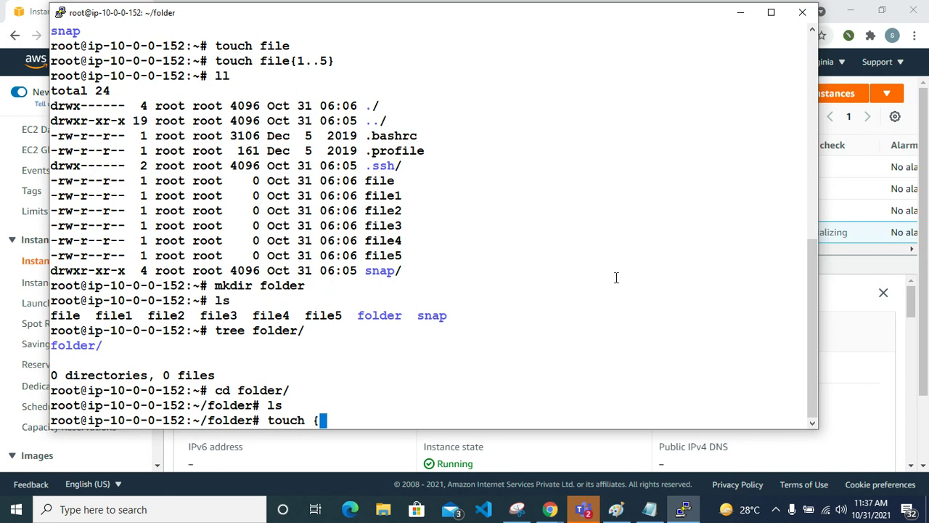
key("BackSpace")
type("file{1")
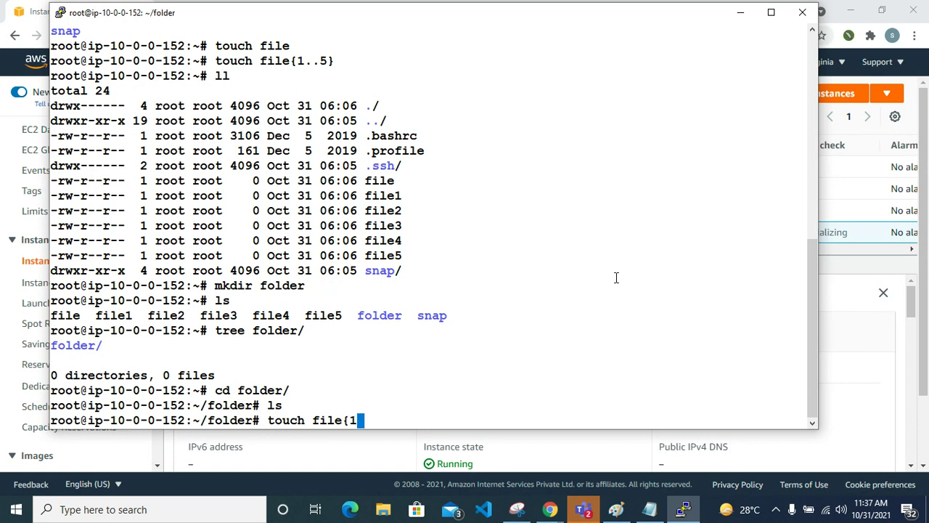
type("..5}")
key("Return")
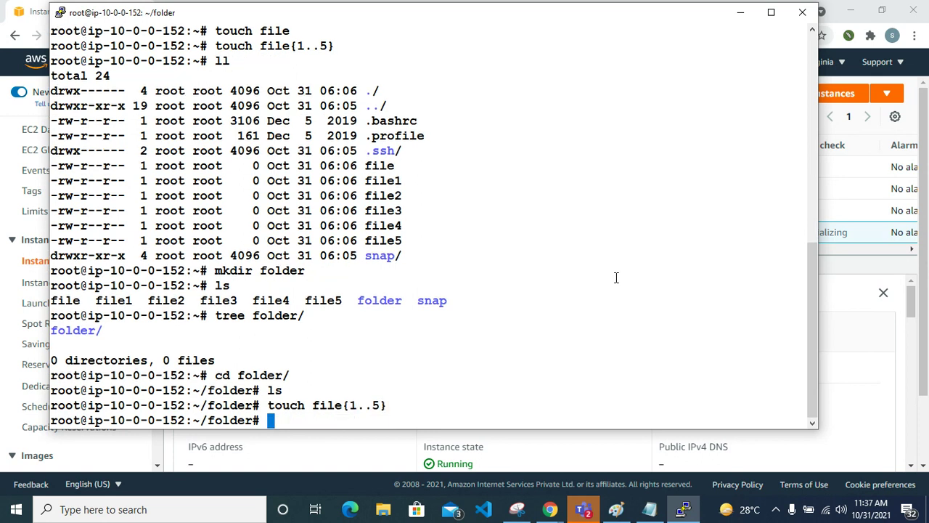
type("ll")
key("Return")
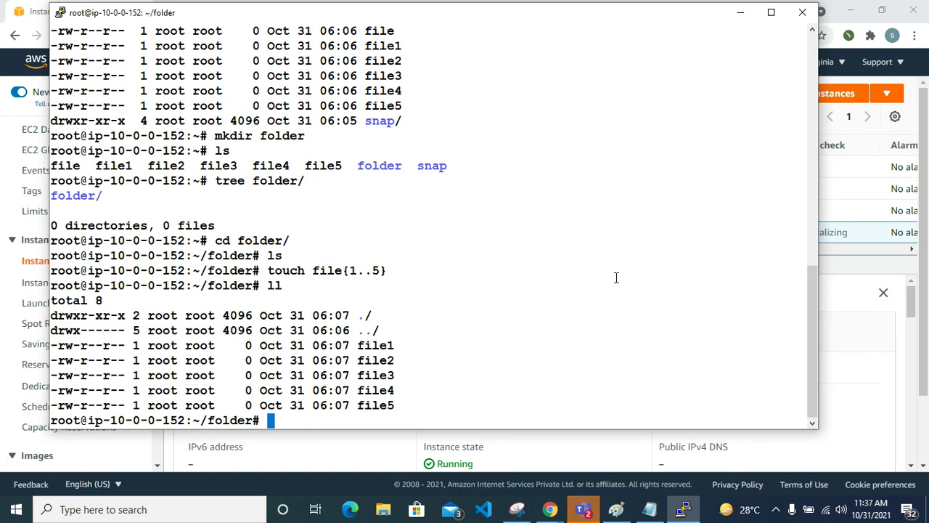
Step: Go back to the parent directory, list its contents and print the working directory path
type("cd ..")
key("Return")
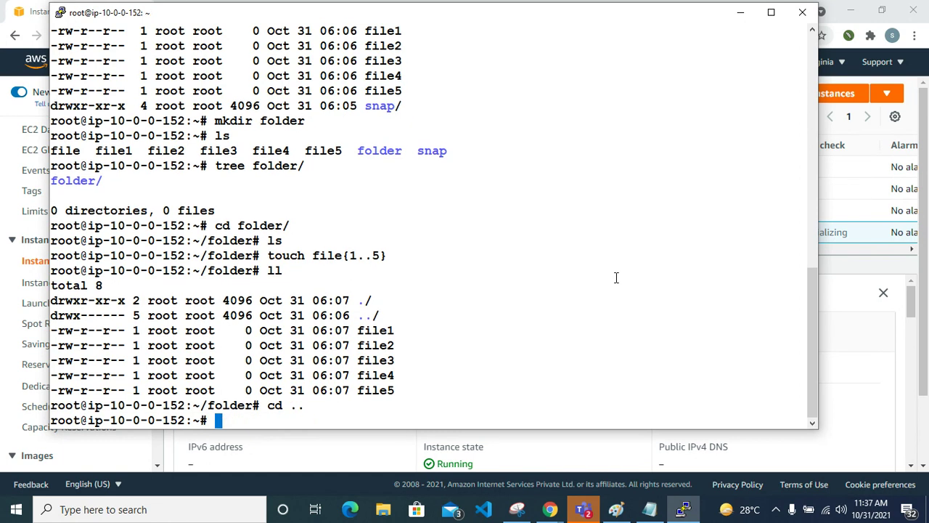
type("ls")
key("Return")
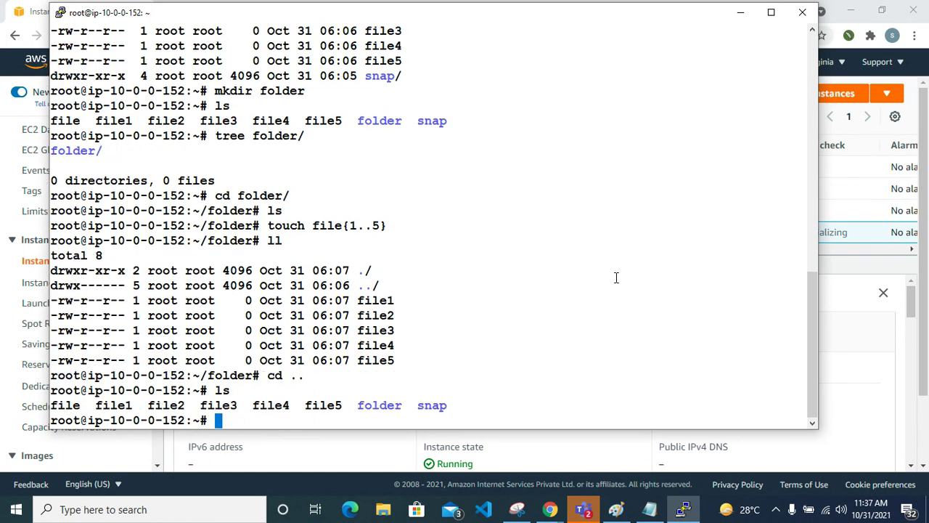
type("pwd")
key("Return")
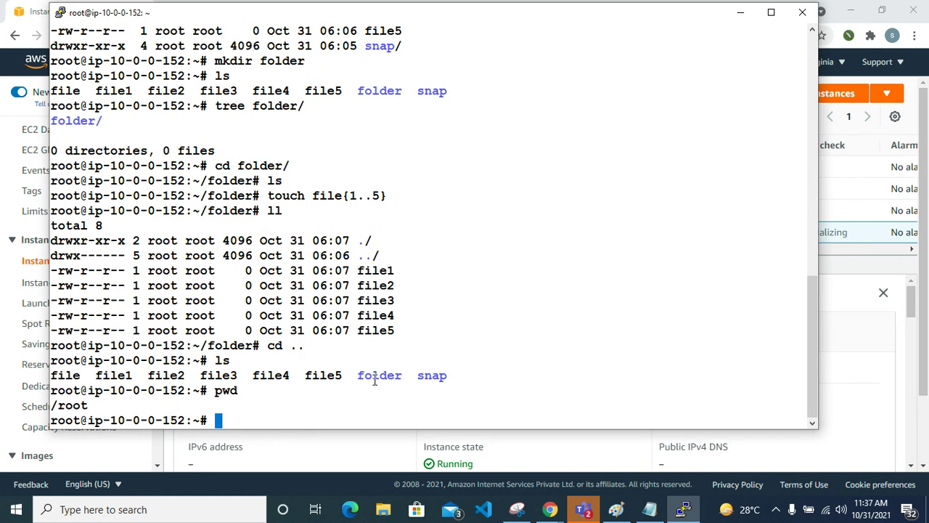
Step: List the current directory, and list the files inside folder without entering it
type("ls")
key("Return")
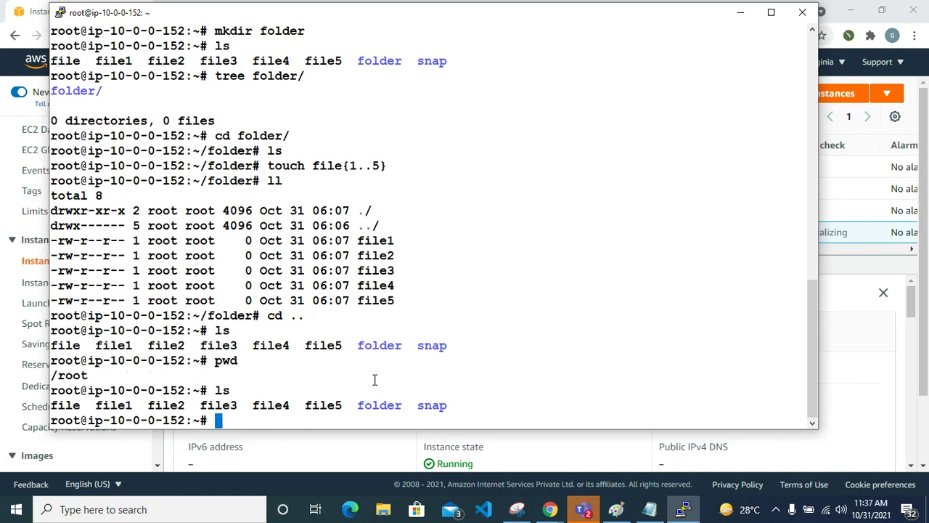
type("ls fo")
key("Tab")
key("Return")
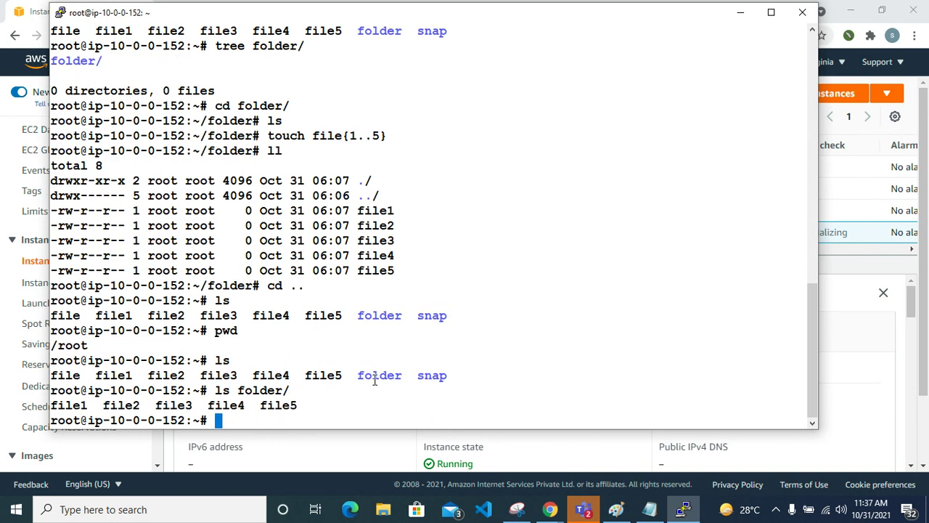
Step: Show the files inside folder as a directory tree with tree folder/
type("tree fo")
key("Tab")
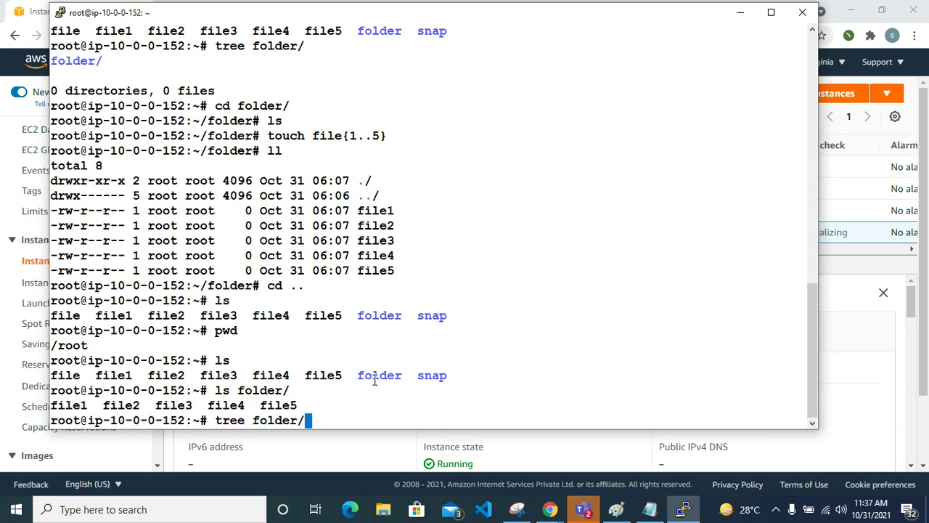
Step: Display the contents of folder/ as a tree, and clear the terminal
key("Return")
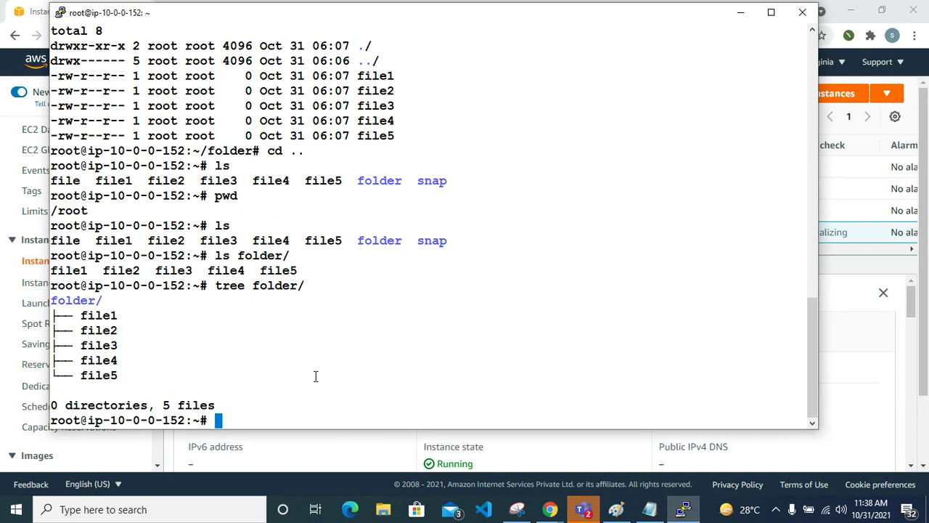
key("ctrl+l")
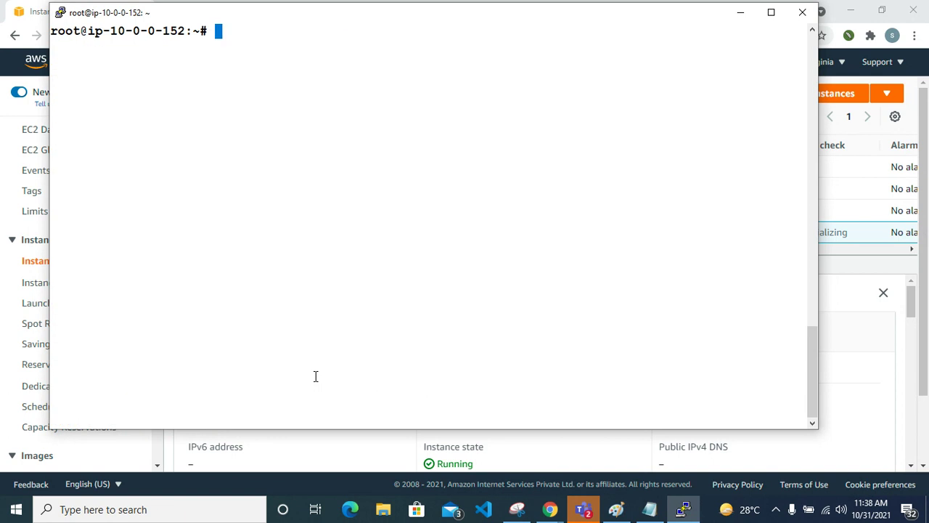
Step: Check the status of the nginx service and return to the shell prompt
type("service ")
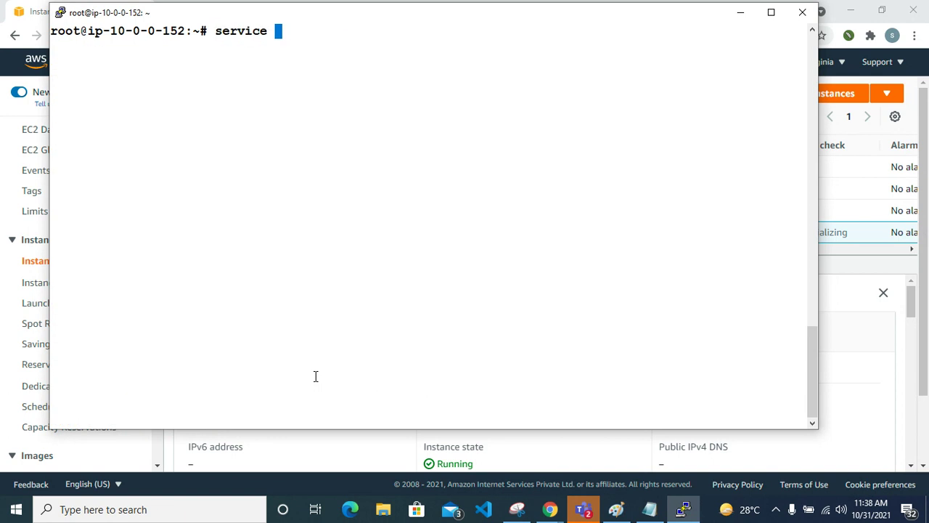
type("nginx status")
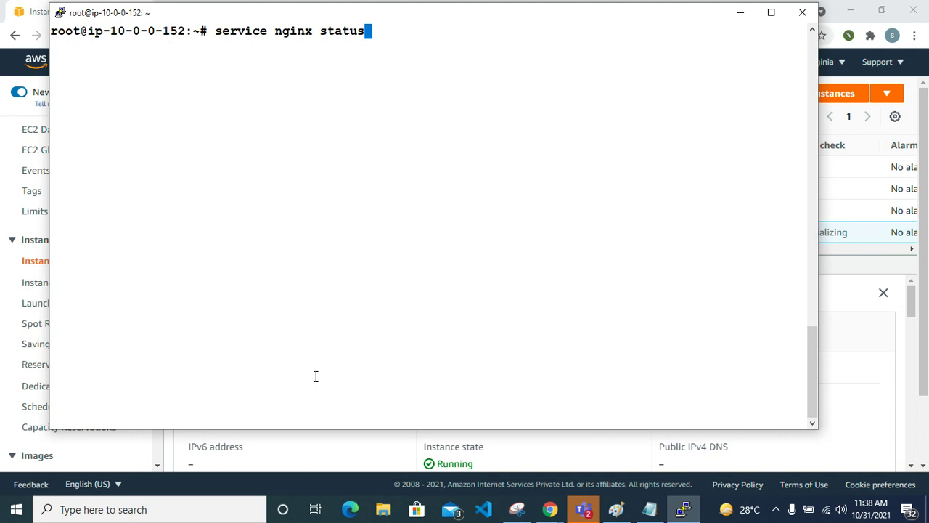
key("Return")
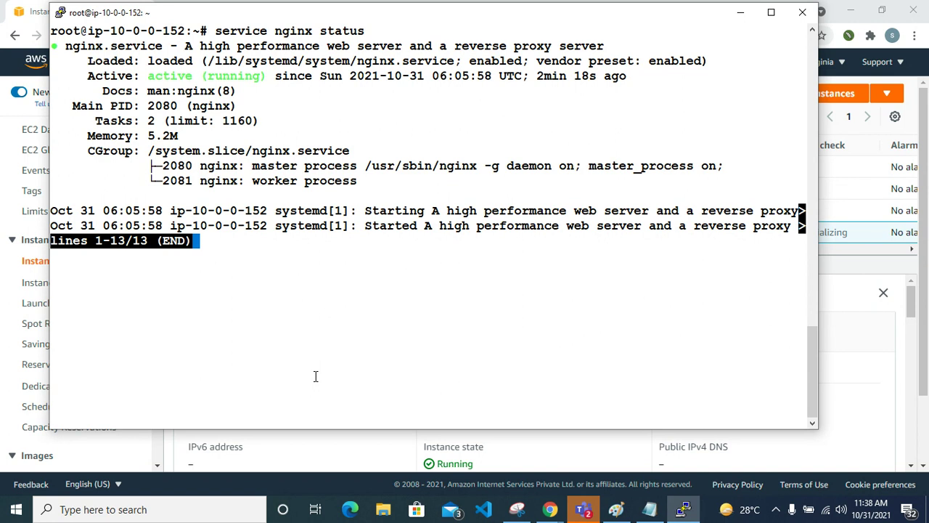
key("q")
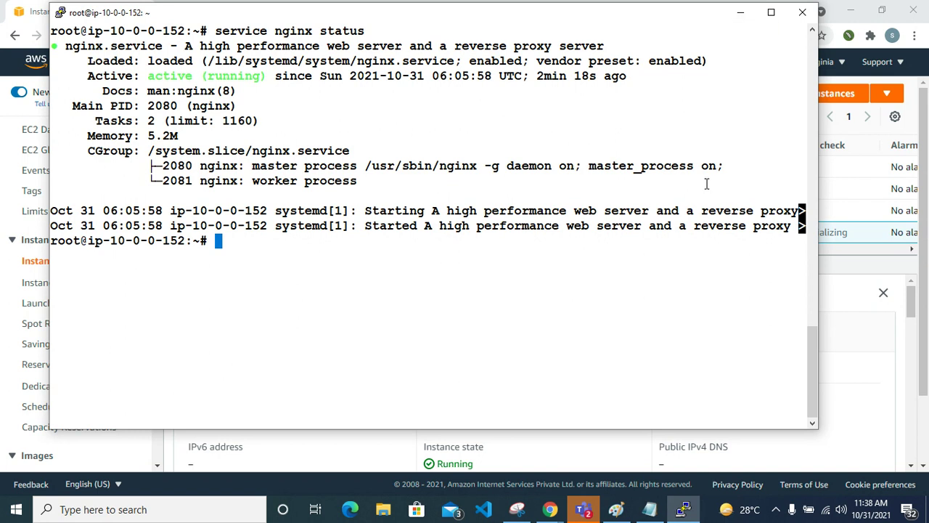
Step: Copy calender_server's public IPv4 address from the EC2 console in Chrome and open 3.80.135.86 in a new tab
left_click(741, 12)
left_click(431, 416)
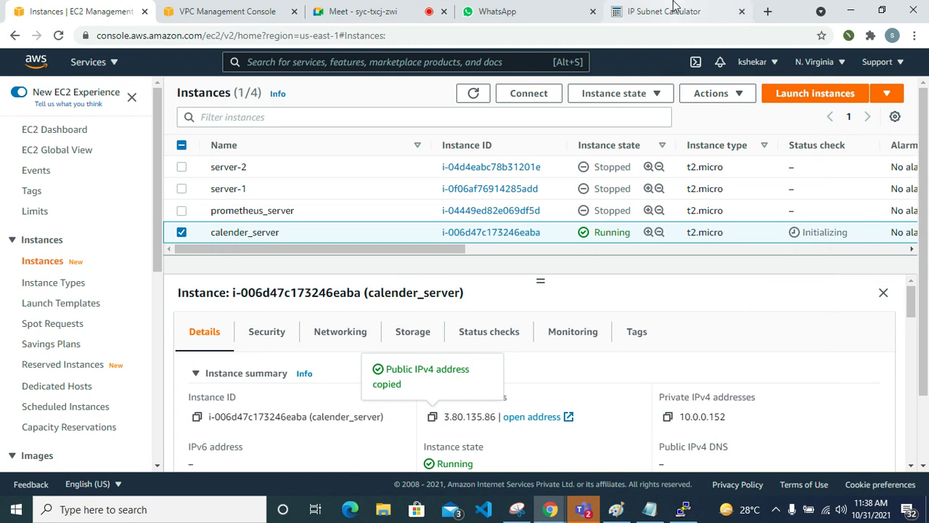
left_click(718, 11)
left_click(768, 11)
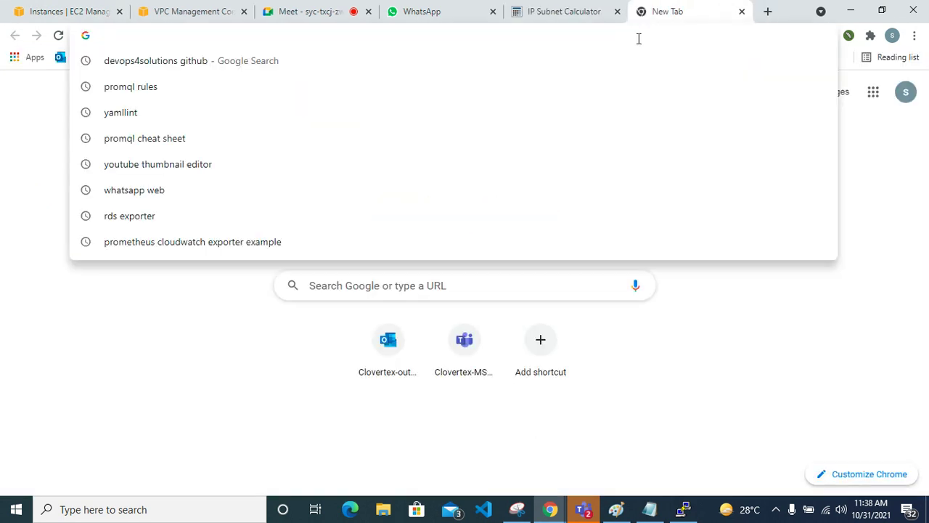
key("ctrl+v")
key("Return")
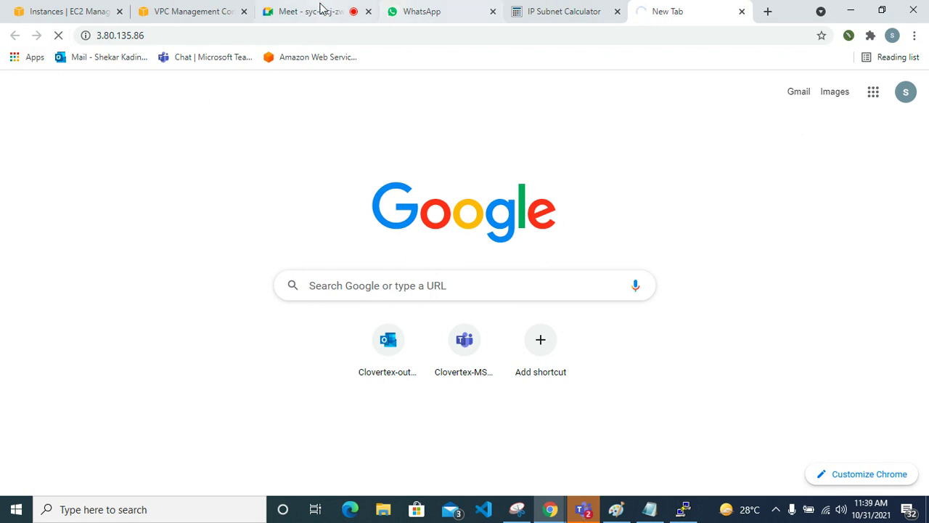
Step: Look through the VPC console's navigation sections beside the security groups list, and return to the 3.80.135.86 page
left_click(228, 13)
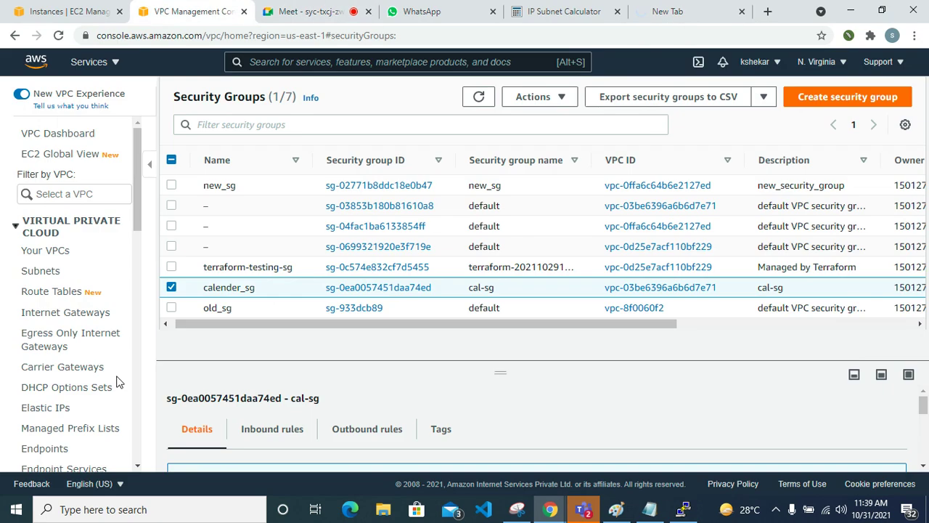
left_click(73, 11)
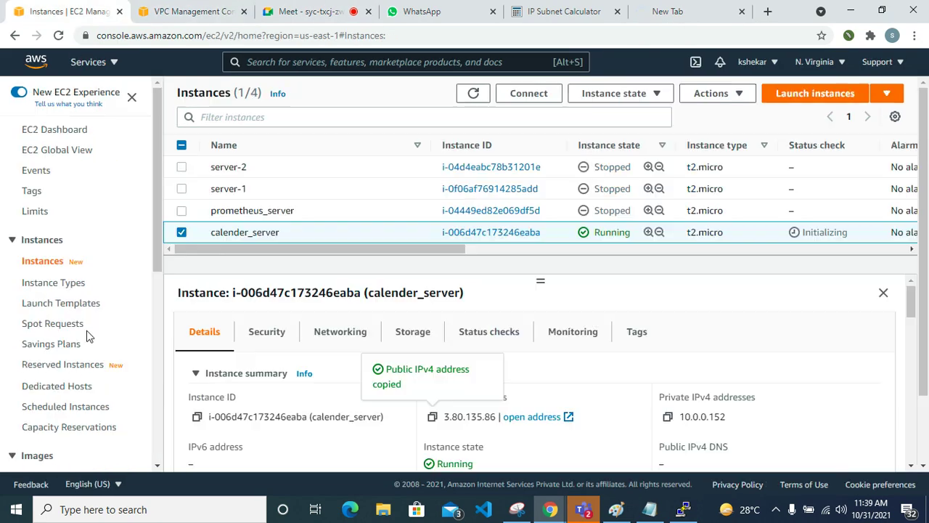
left_click(174, 10)
scroll(84, 335, "down", 3)
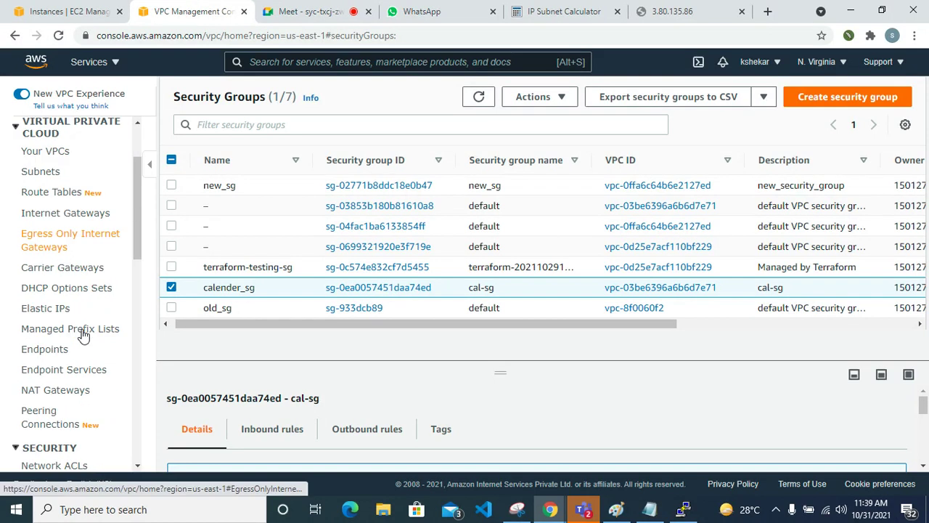
scroll(84, 334, "down", 1)
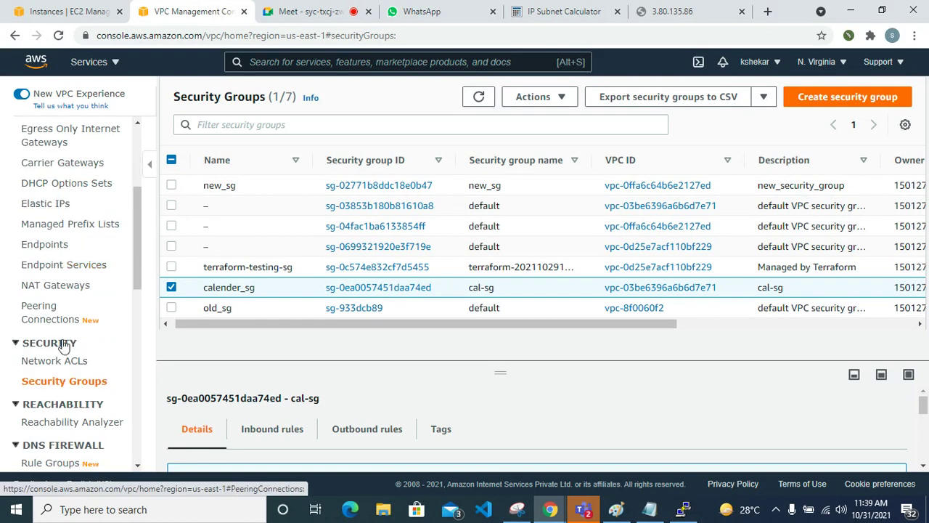
scroll(63, 345, "down", 2)
scroll(62, 280, "down", 3)
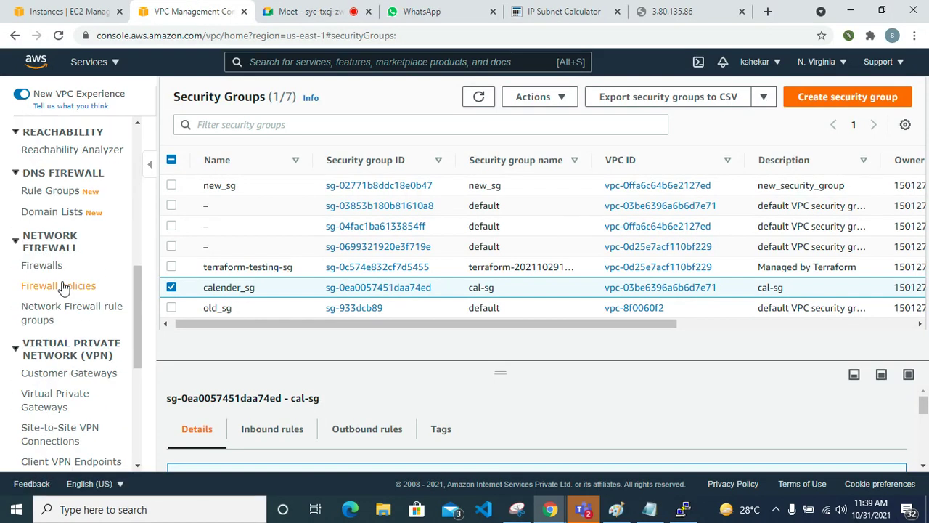
scroll(62, 279, "down", 3)
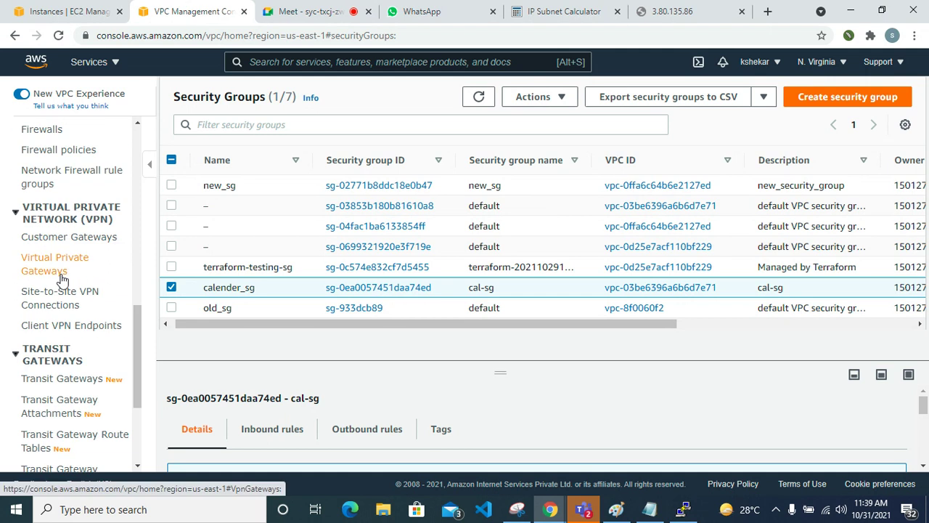
scroll(66, 280, "up", 8)
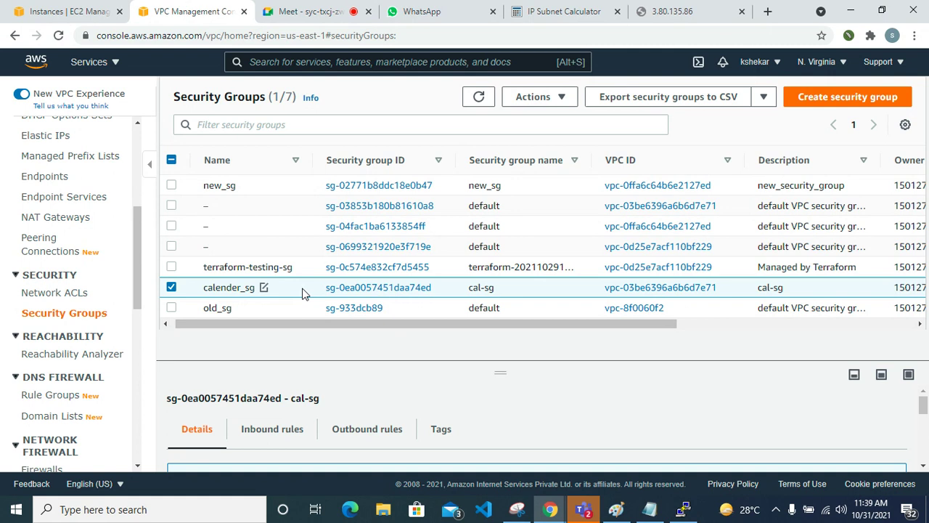
left_click(662, 12)
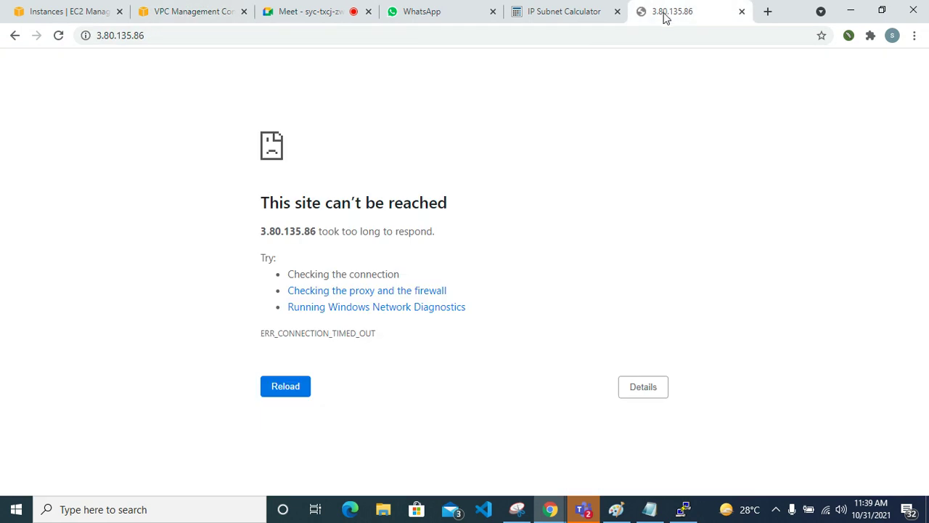
Step: Switch to the PuTTY terminal and list the contents of /usr/share/nginx/html/
left_click(683, 509)
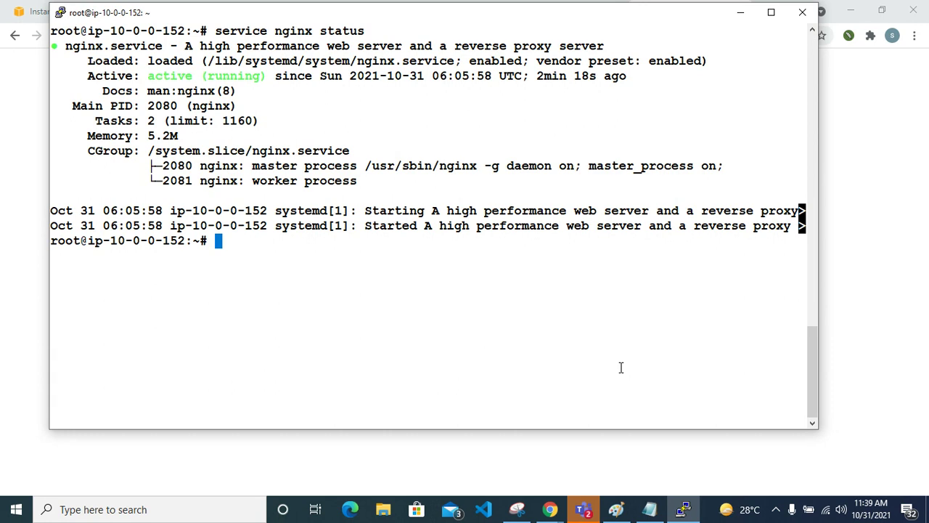
type("us")
key("BackSpace")
key("BackSpace")
type("ls us")
key("BackSpace")
key("BackSpace")
type("//s")
key("BackSpace")
key("BackSpace")
key("BackSpace")
type("us")
key("BackSpace")
key("BackSpace")
type("/us")
key("BackSpace")
type("usr/ah")
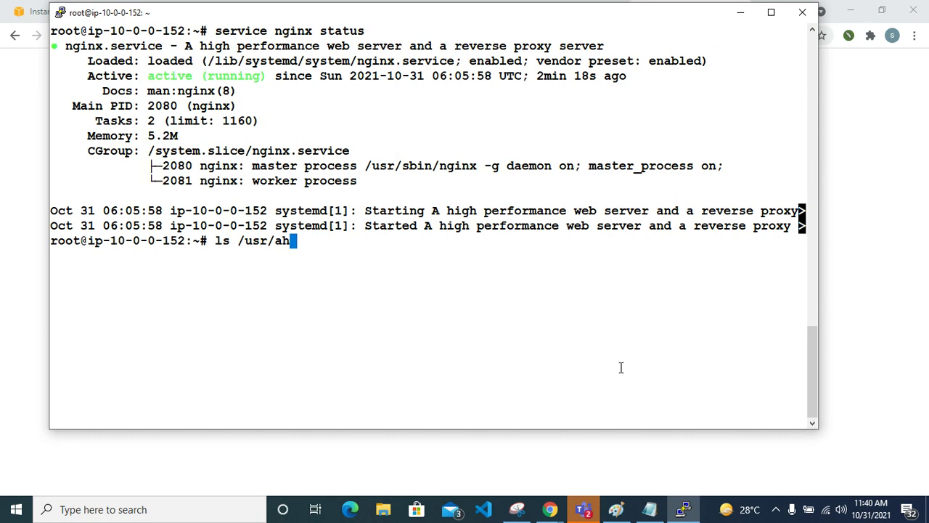
key("BackSpace")
key("BackSpace")
type("share/nig")
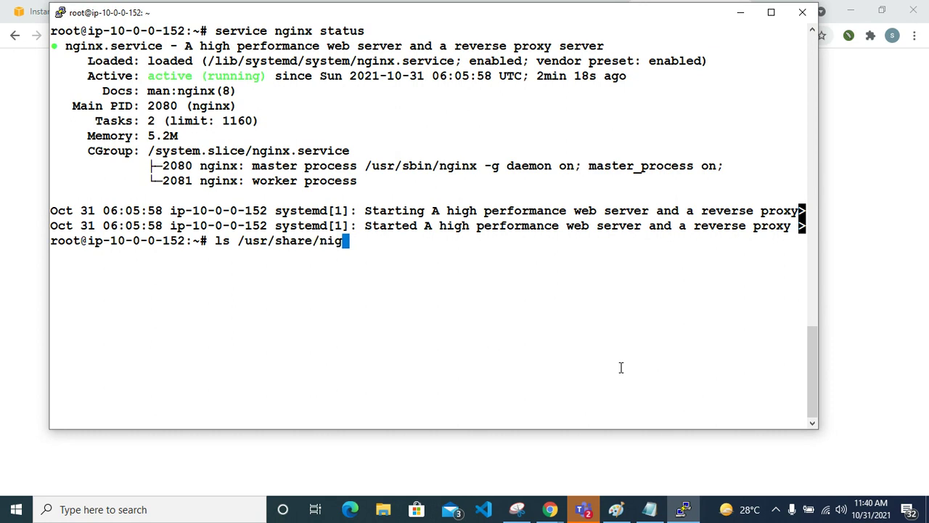
key("BackSpace")
key("BackSpace")
type("ginx/")
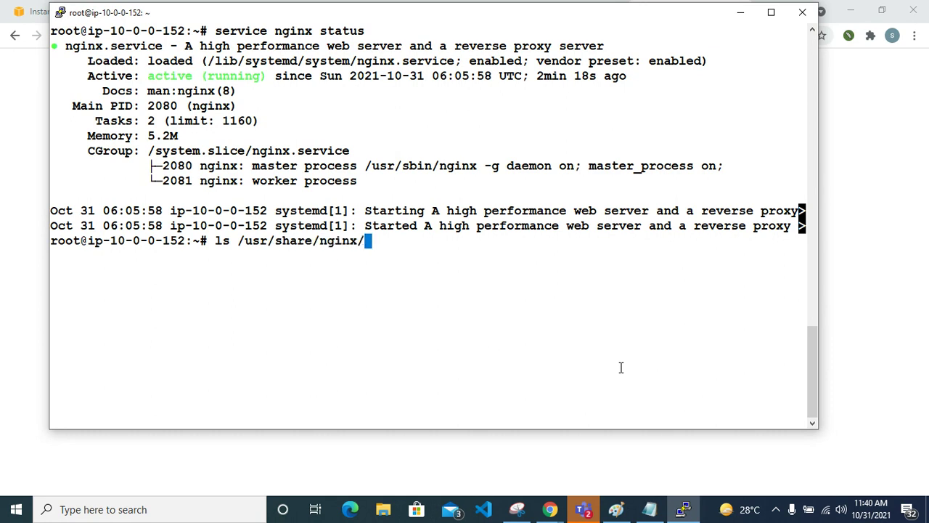
key("Tab")
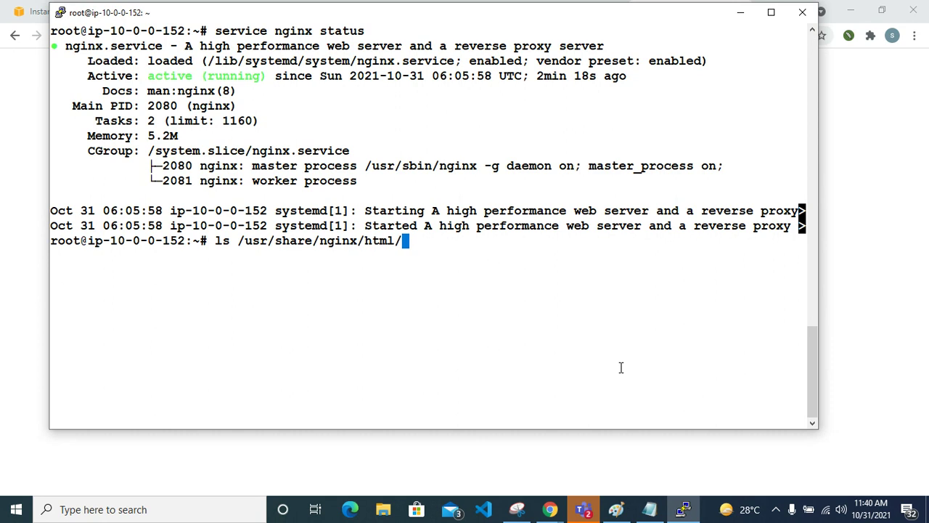
key("Return")
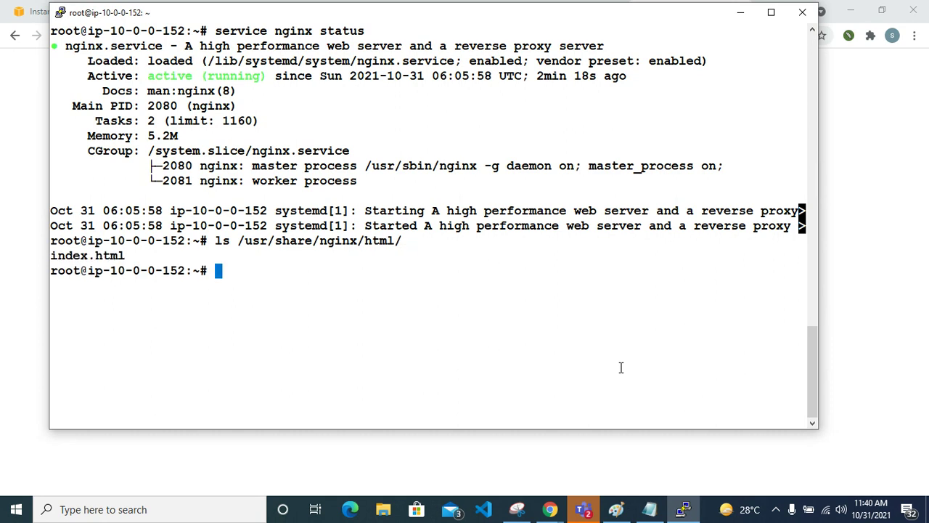
Step: Copy /usr/share/nginx/html/index.html into /var/www/html/ by adapting the previous listing command
key("Up")
key("Home")
type("cp")
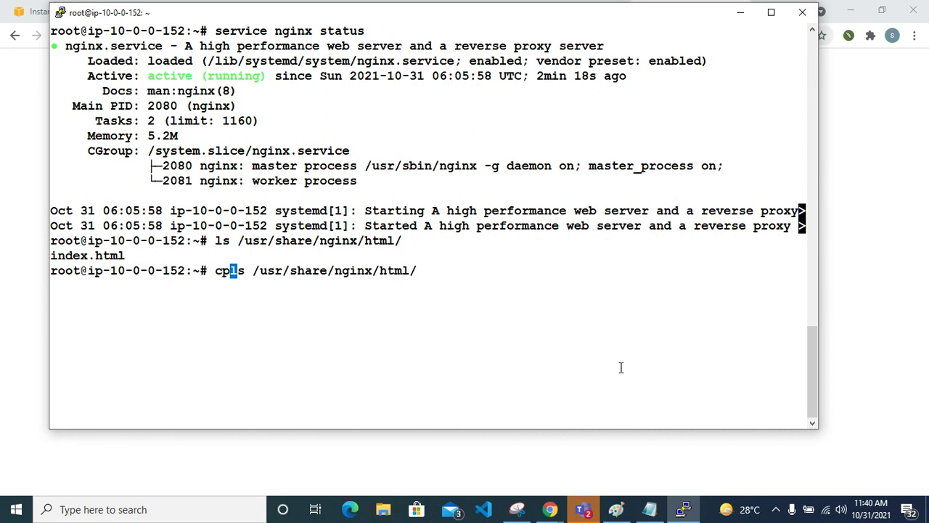
key("Delete")
key("Delete")
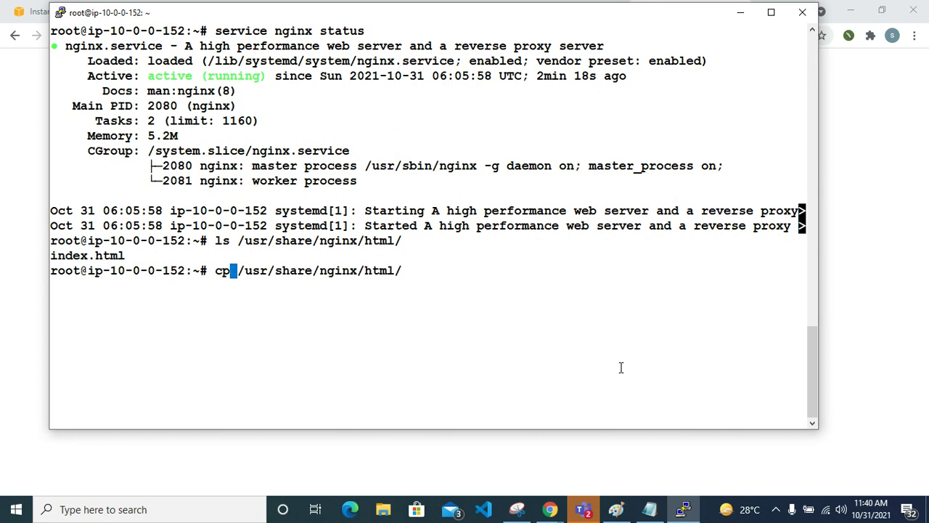
key("Right")
key("End")
type("in")
key("Tab")
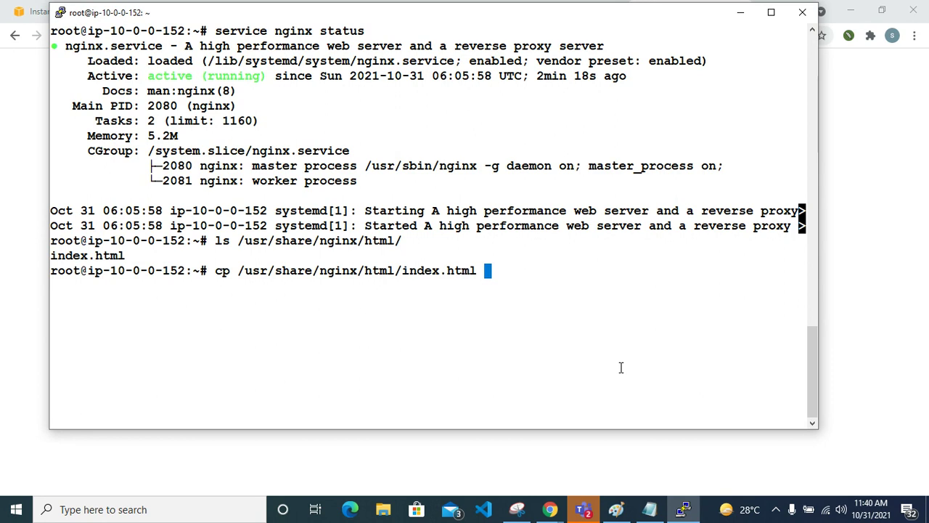
type("/")
type("var/w")
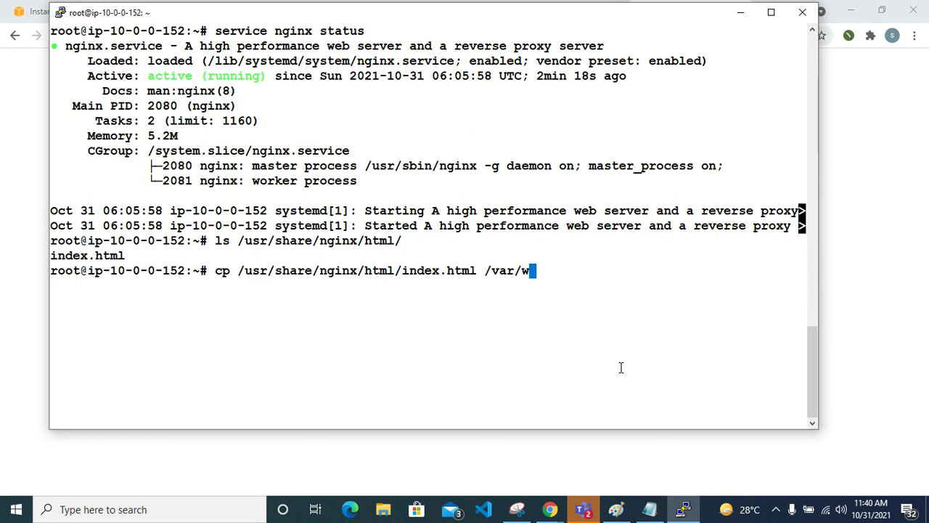
key("Tab")
key("Tab")
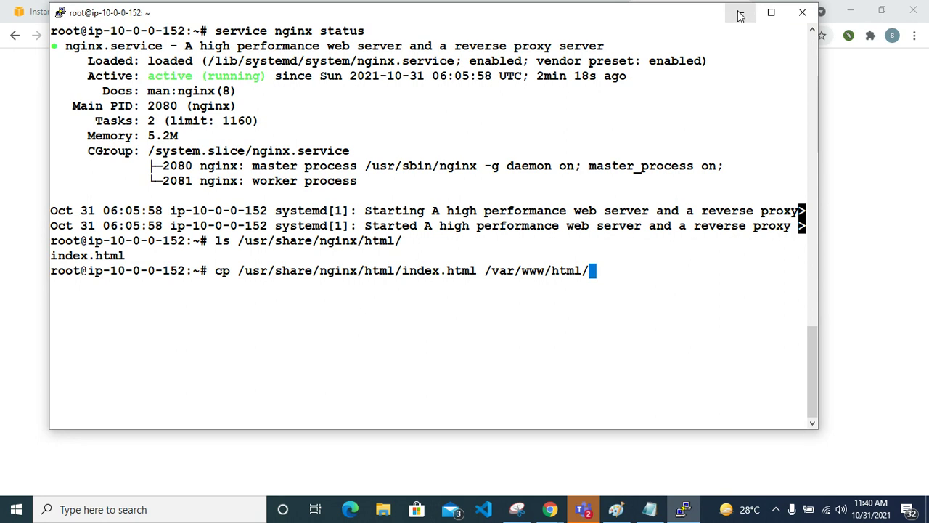
key("Return")
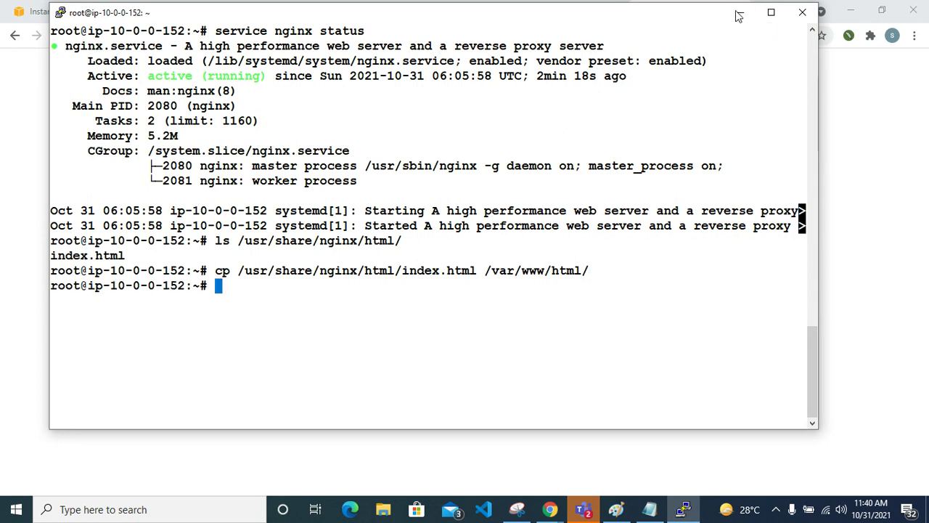
Step: Switch to Chrome and reload the 3.80.135.86 page
left_click(739, 13)
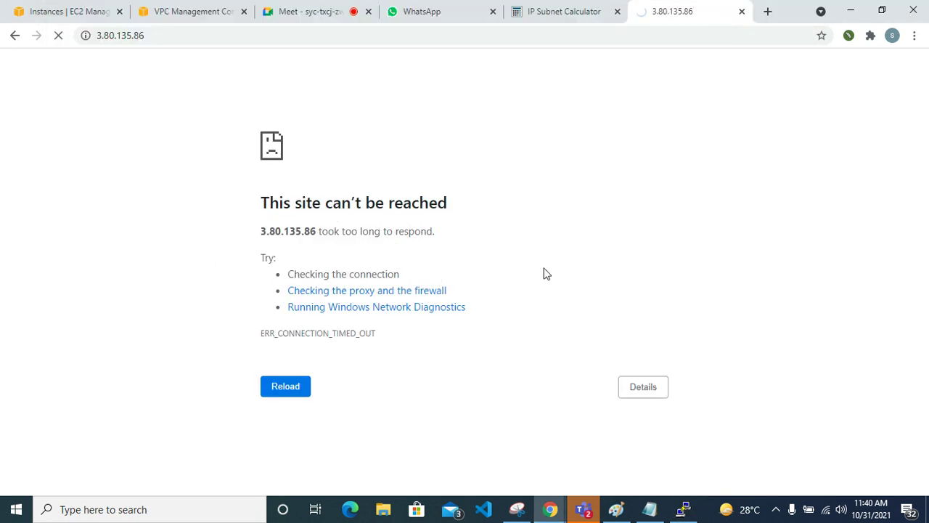
left_click(58, 36)
left_click(58, 36)
Step: Return to the PuTTY terminal and list the contents of /var/www/html/
left_click(683, 509)
type("ls /")
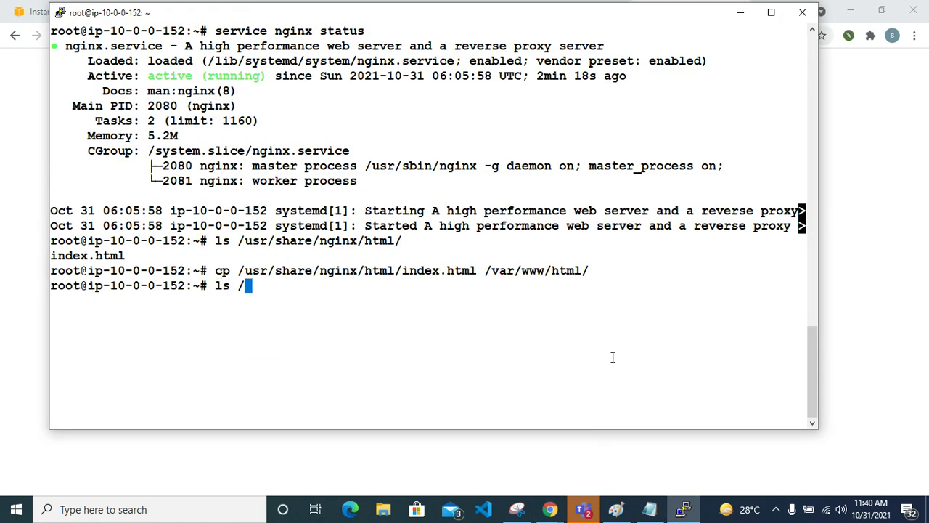
type("var/www/html/")
key("Return")
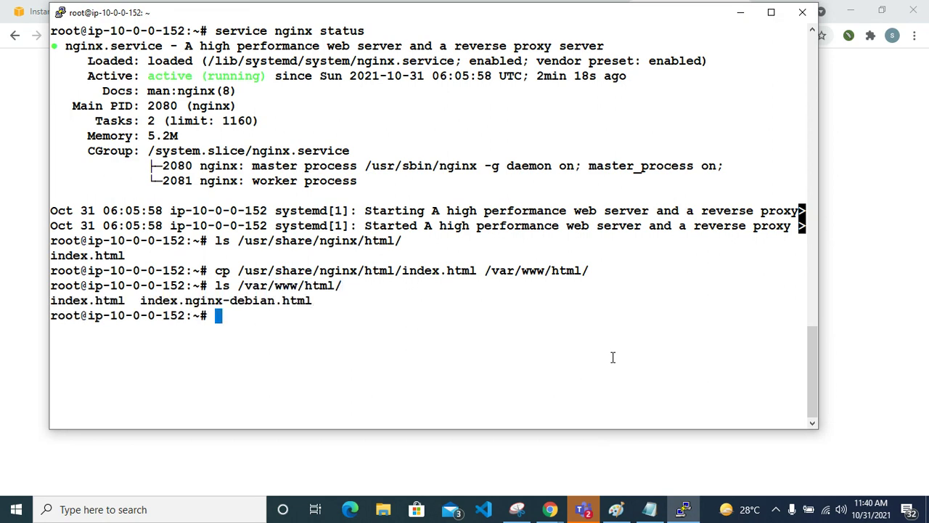
Step: Switch to the AWS console in Chrome and look over the security groups list and the calender_server instance
left_click(740, 12)
left_click(187, 11)
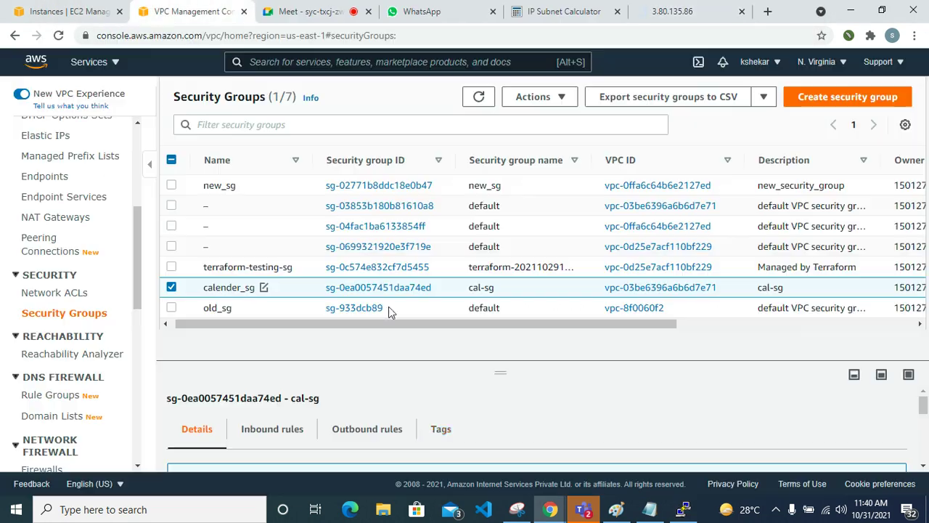
left_click(69, 10)
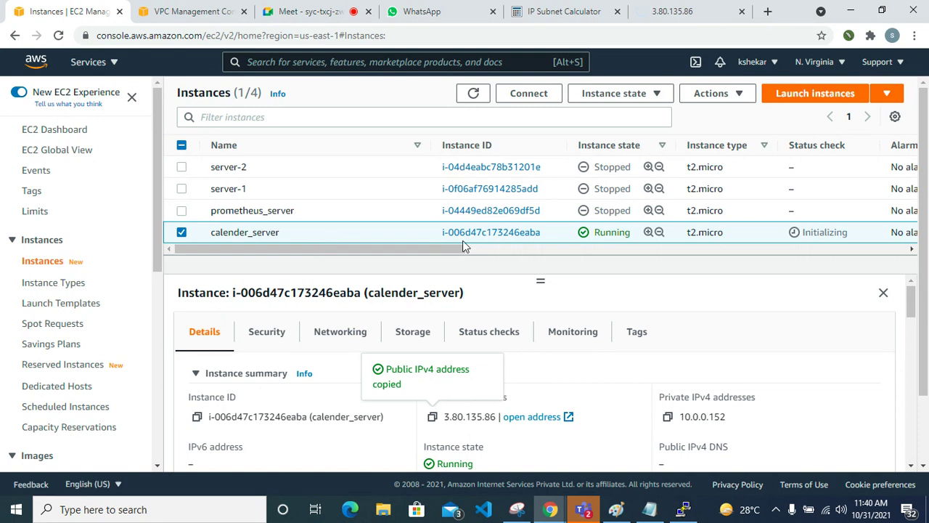
left_click_drag(405, 250, 375, 253)
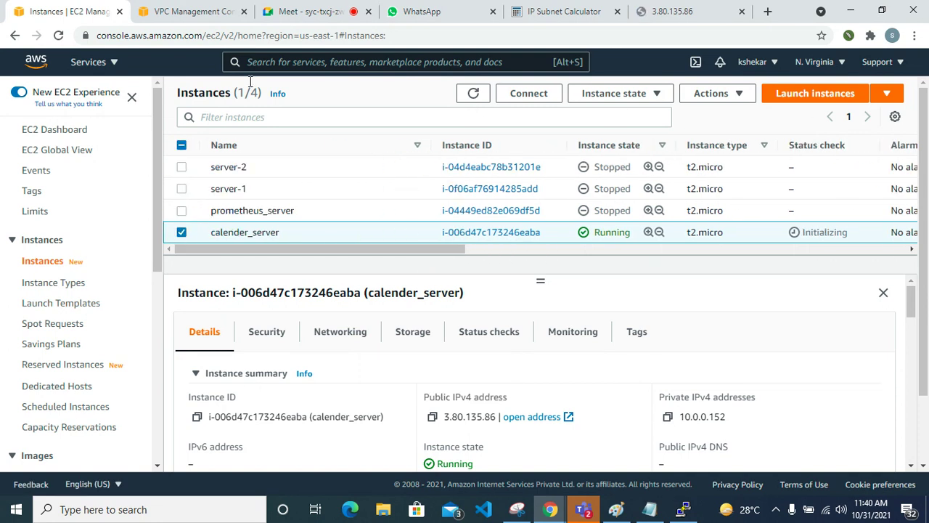
Step: Start creating a new VPC with the name tag maruthi and the IPv4 CIDR block 172.16.0.0/16
left_click(192, 13)
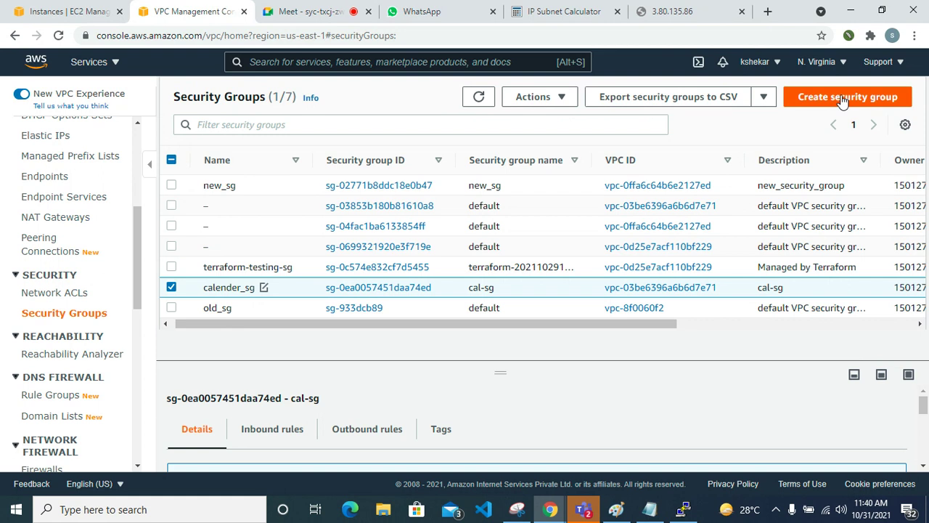
scroll(87, 247, "up", 4)
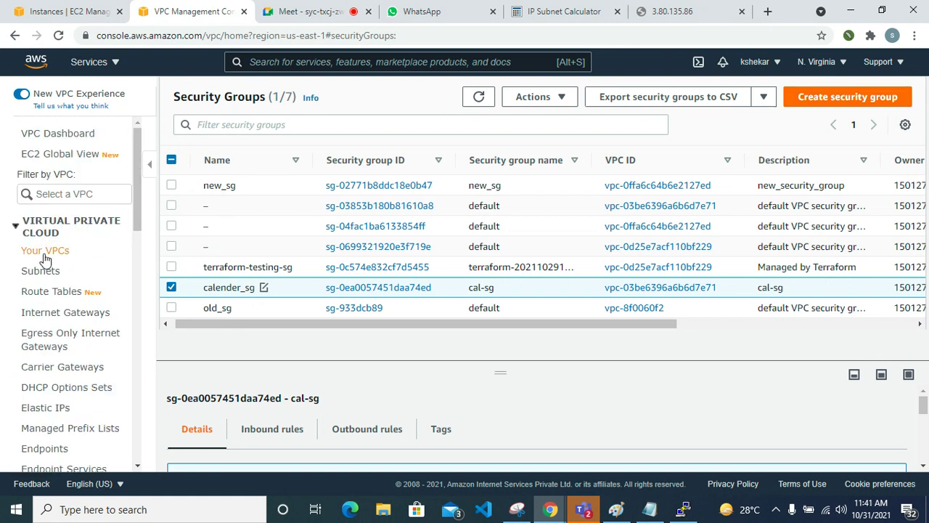
left_click(44, 255)
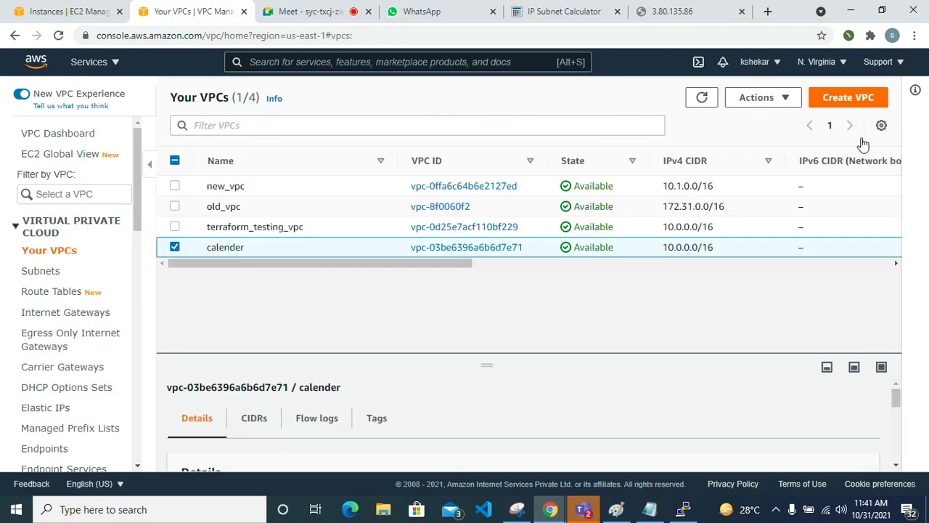
left_click(848, 98)
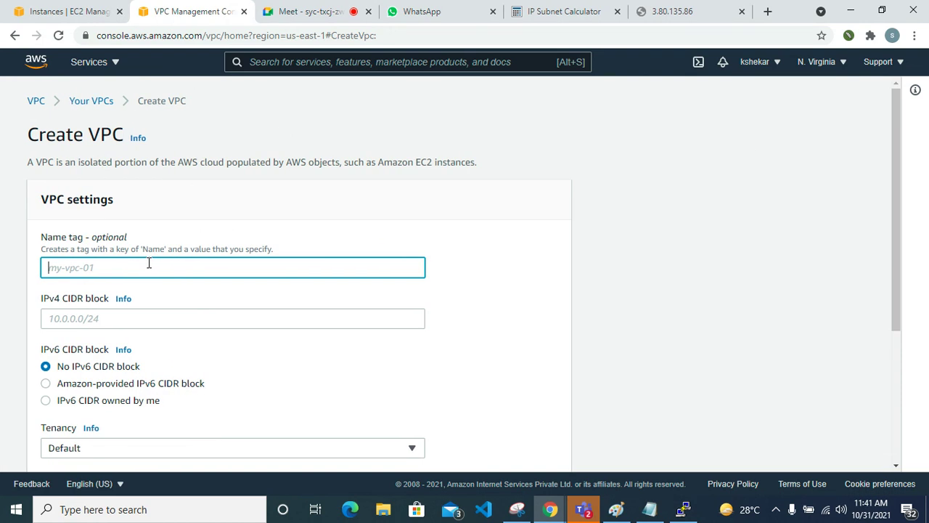
type("maruthi")
left_click(128, 320)
type("10")
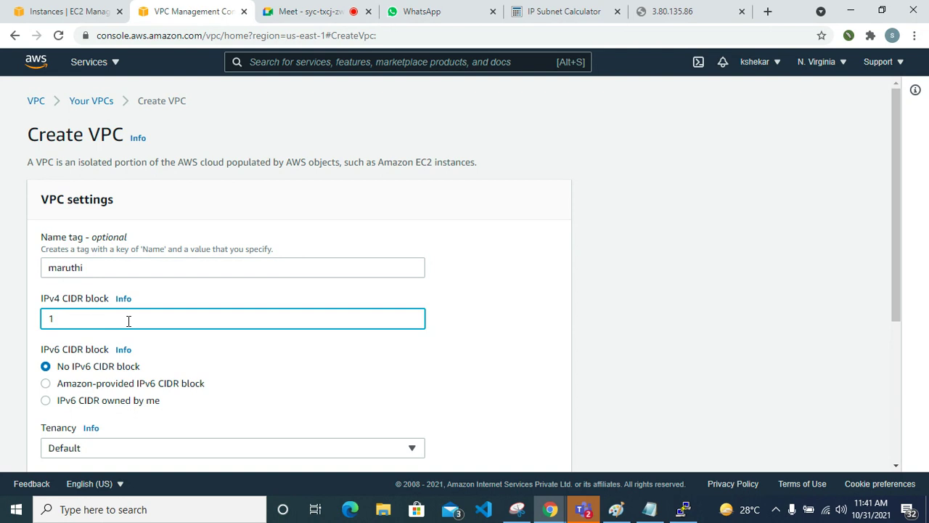
key("BackSpace")
type("172.16.0.0/16")
left_click_drag(126, 319, 65, 310)
scroll(228, 373, "down", 1)
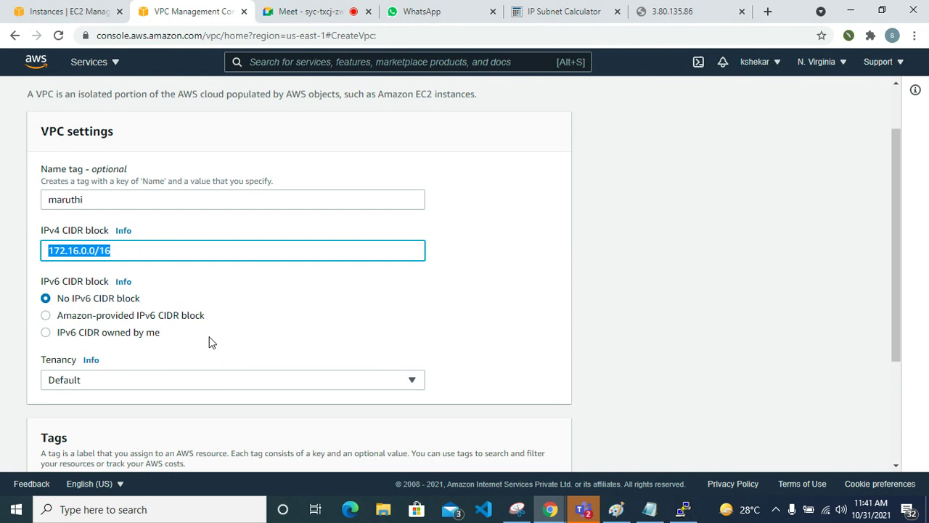
Step: Look over the IPv4 subnet table on calculator.net and try network classes A, B and C in its IPv4 calculator
left_click(623, 6)
scroll(294, 287, "up", 3)
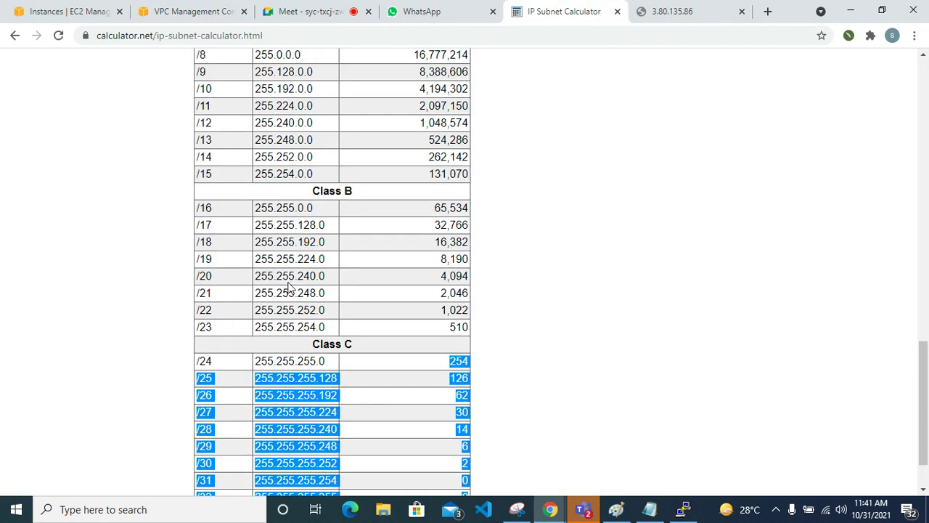
scroll(301, 262, "up", 1)
scroll(303, 191, "up", 4)
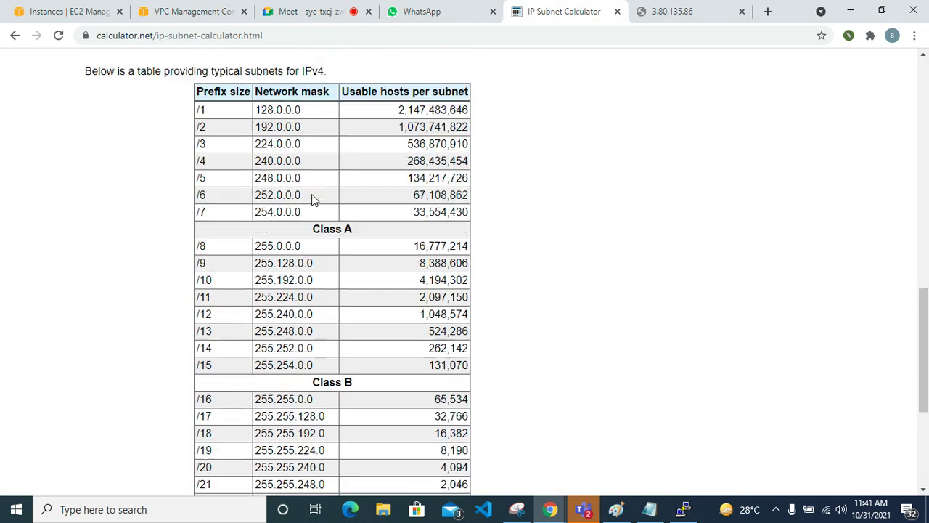
scroll(312, 196, "up", 10)
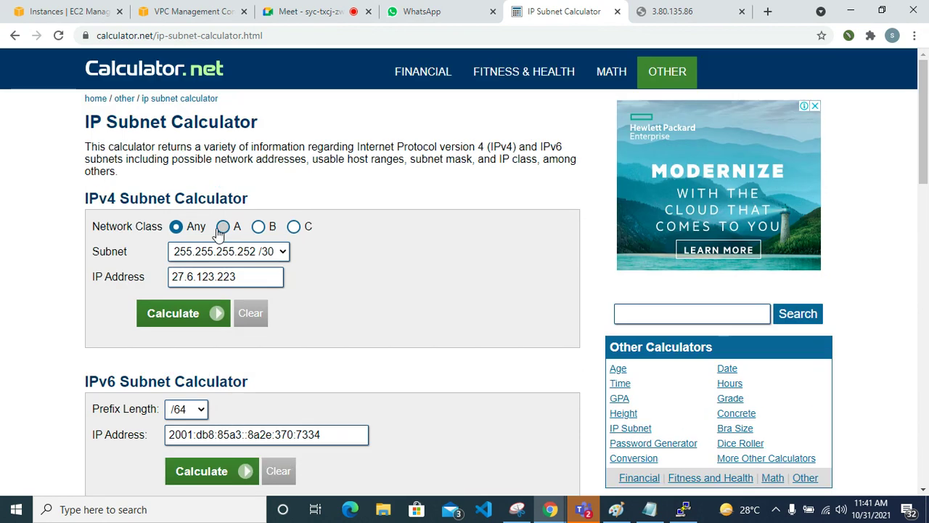
left_click(223, 227)
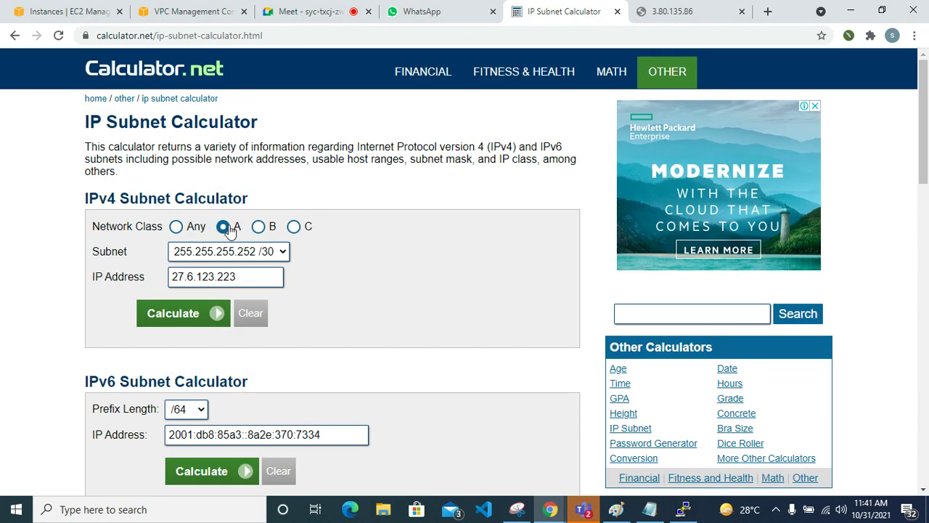
left_click(260, 228)
left_click(295, 227)
Step: Go back to the Google results, open subnet-calculator.com and view the default addressing for network classes A, B and C
left_click(14, 35)
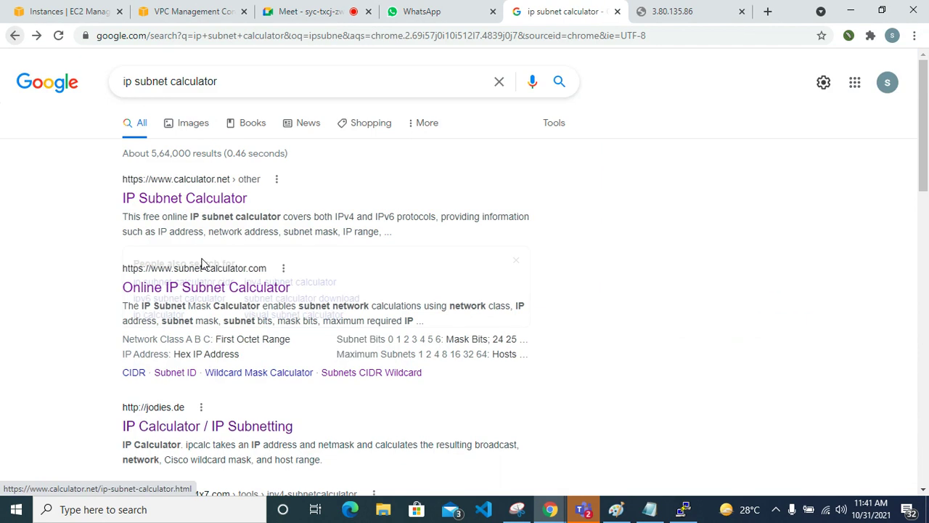
left_click(209, 375)
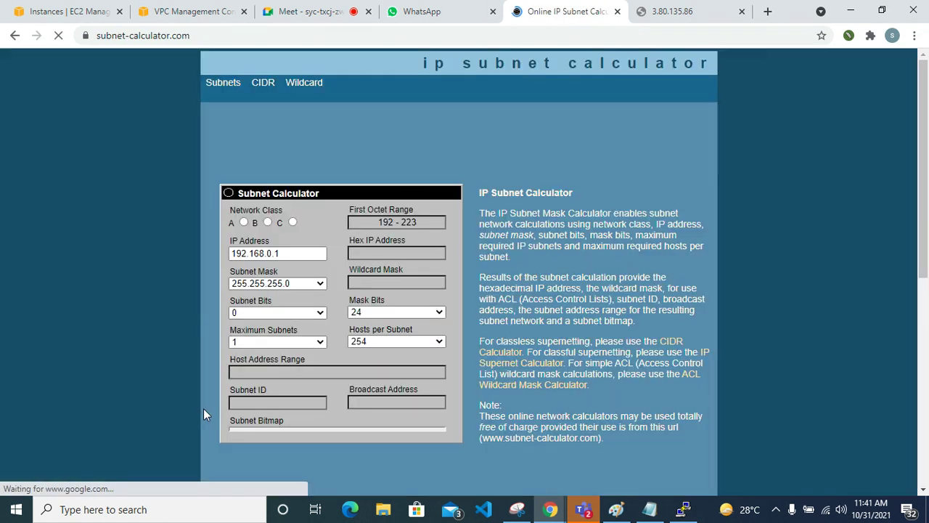
left_click(245, 223)
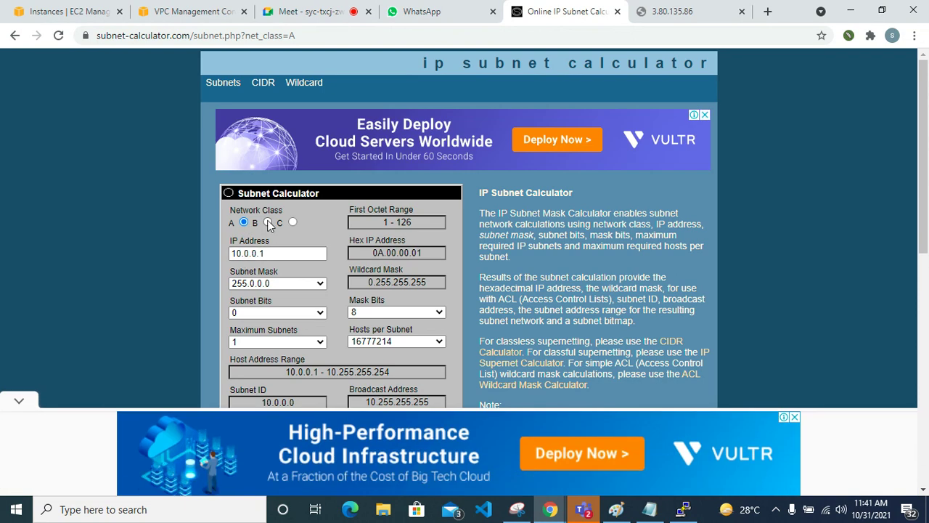
left_click(268, 223)
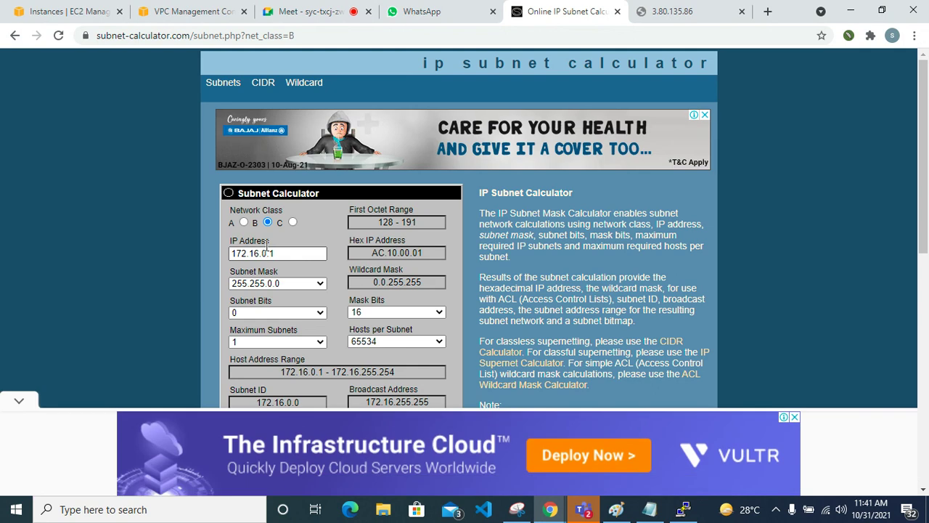
left_click(293, 222)
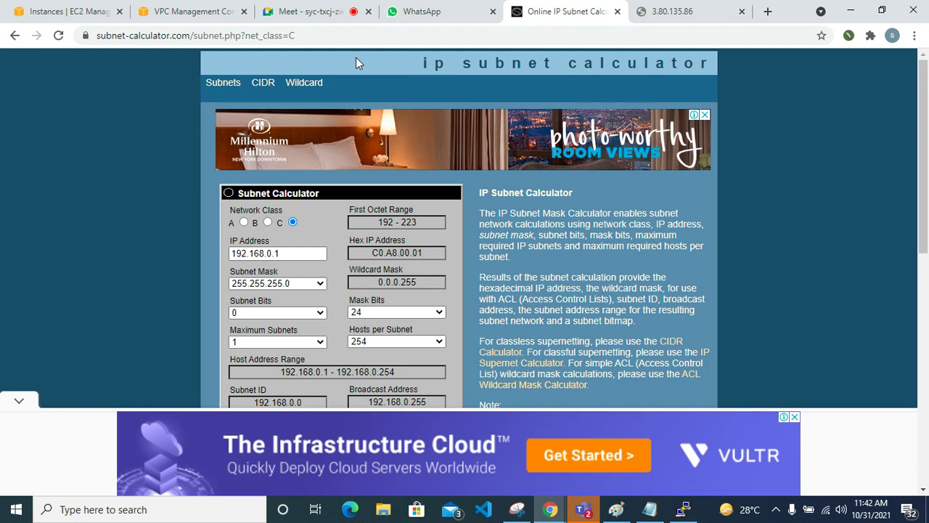
Step: Return to the VPC creation form, keep the entered settings and create the maruthi VPC
left_click(191, 11)
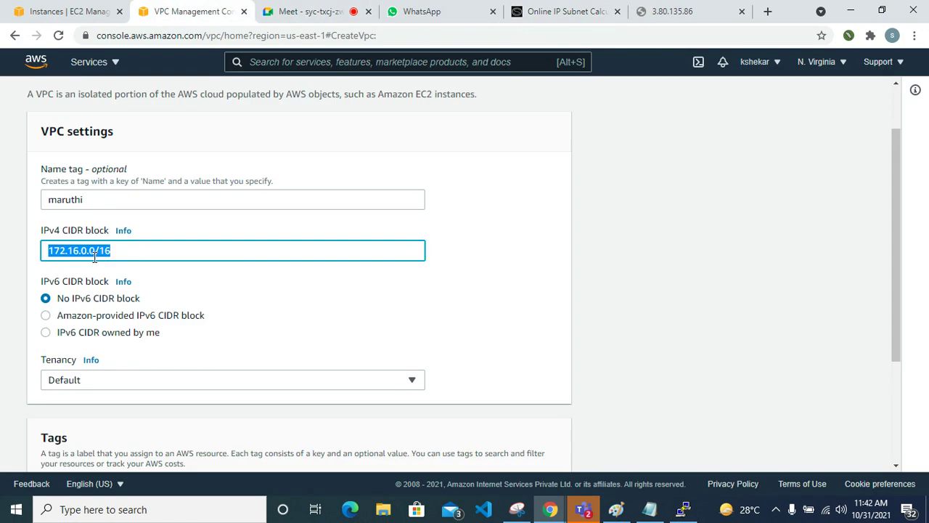
left_click(140, 252)
scroll(145, 259, "down", 3)
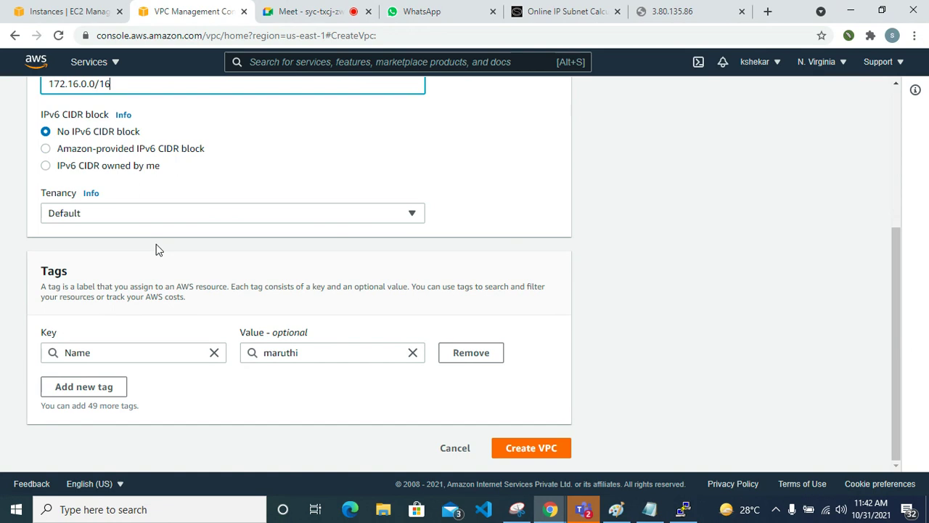
left_click(525, 446)
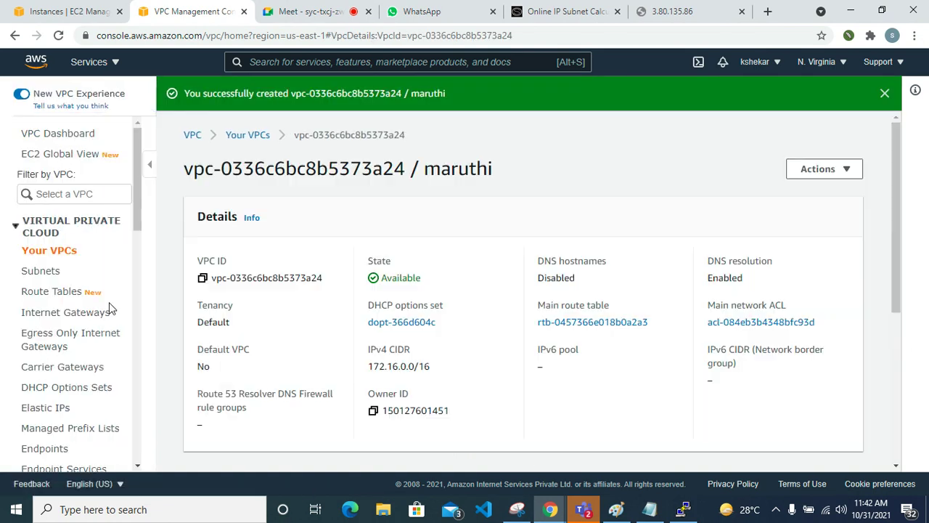
Step: Start creating a new subnet in the maruthi VPC
scroll(373, 383, "down", 5)
scroll(167, 328, "up", 5)
left_click(41, 273)
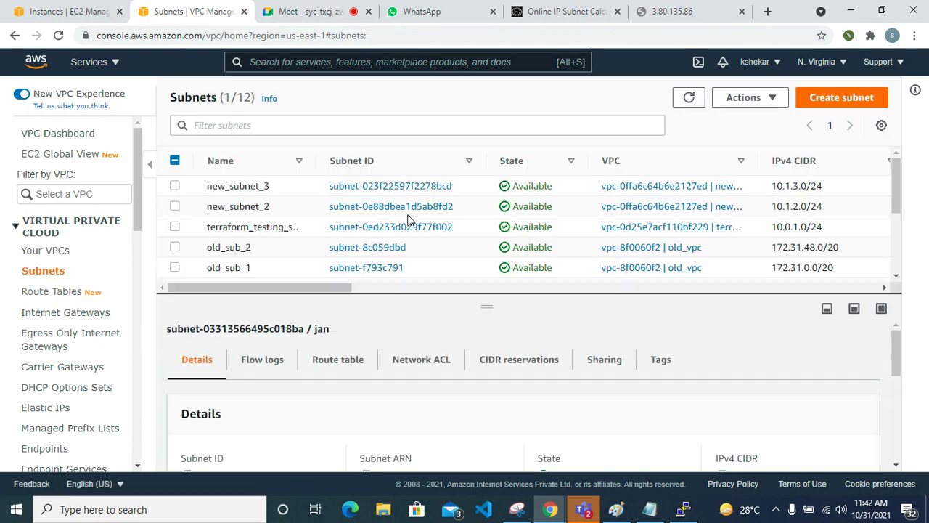
left_click(834, 106)
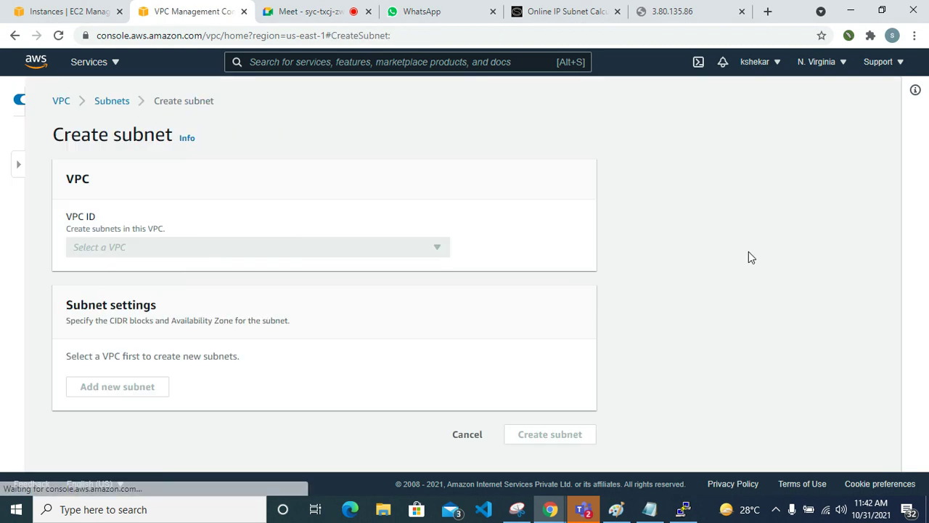
left_click(143, 247)
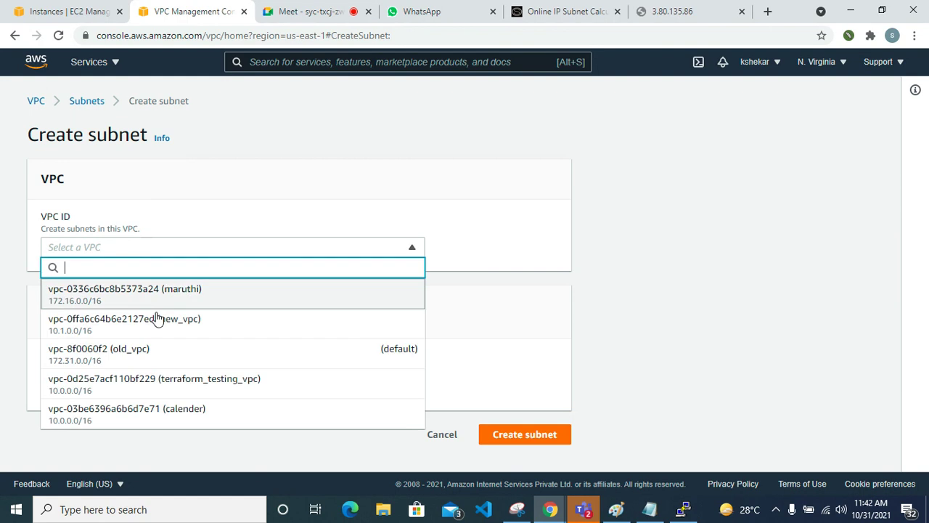
left_click(203, 298)
Step: Name the subnet baleno and place it in the availability zone US East (N. Virginia) / us-east-1a
scroll(146, 361, "down", 5)
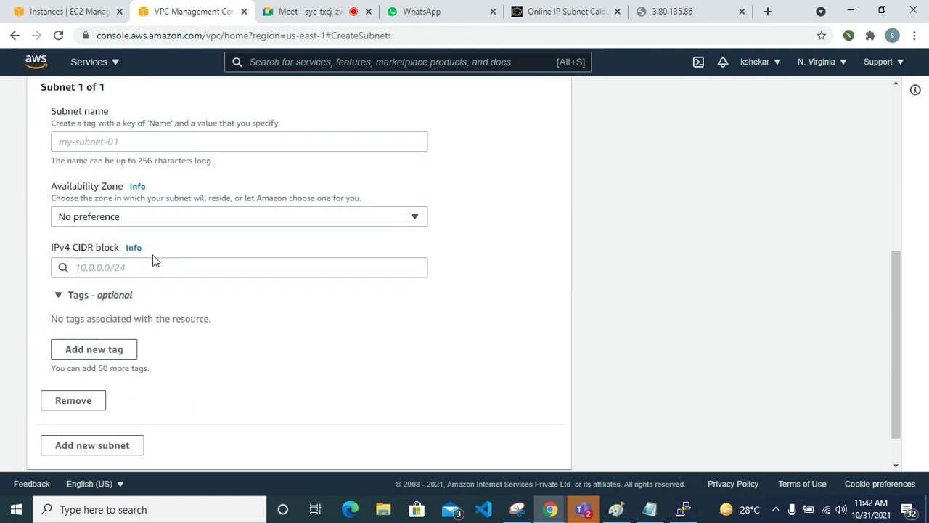
scroll(153, 259, "up", 2)
left_click(132, 278)
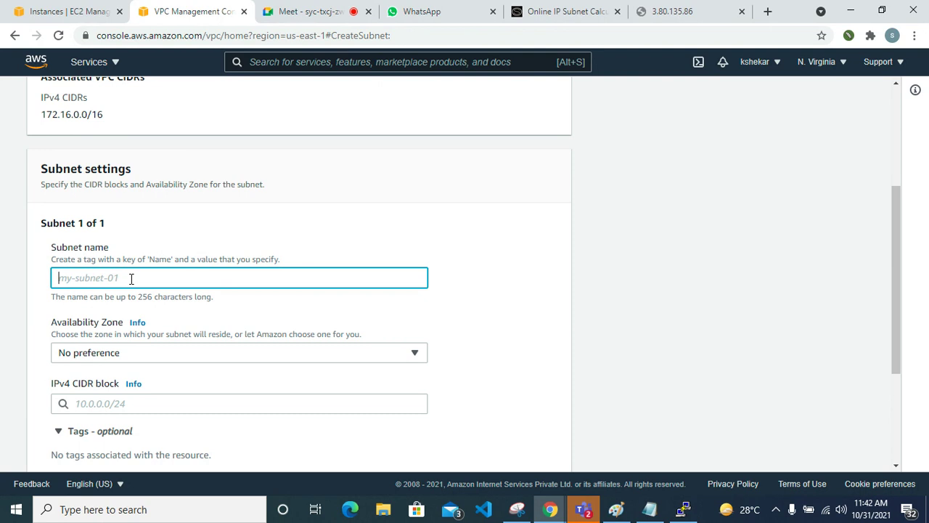
type("bae;")
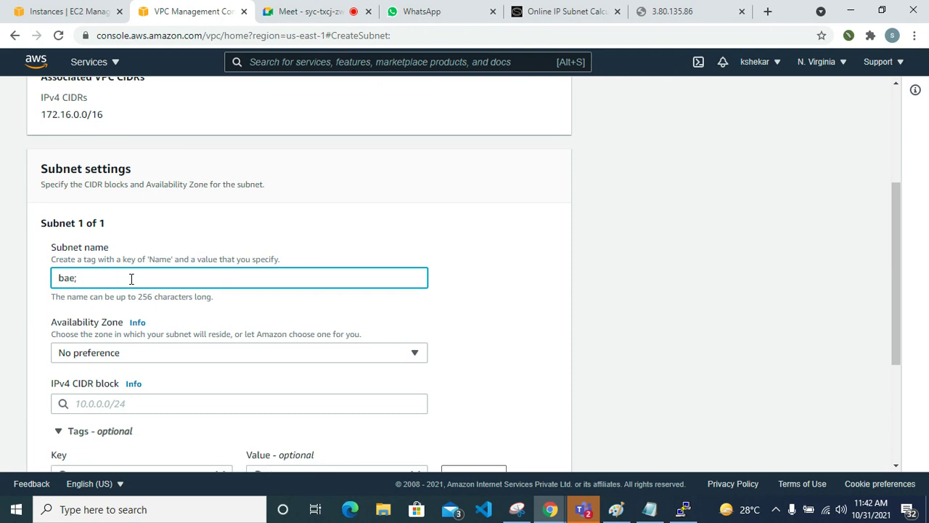
key("BackSpace")
type("ba")
scroll(130, 276, "down", 2)
left_click(230, 217)
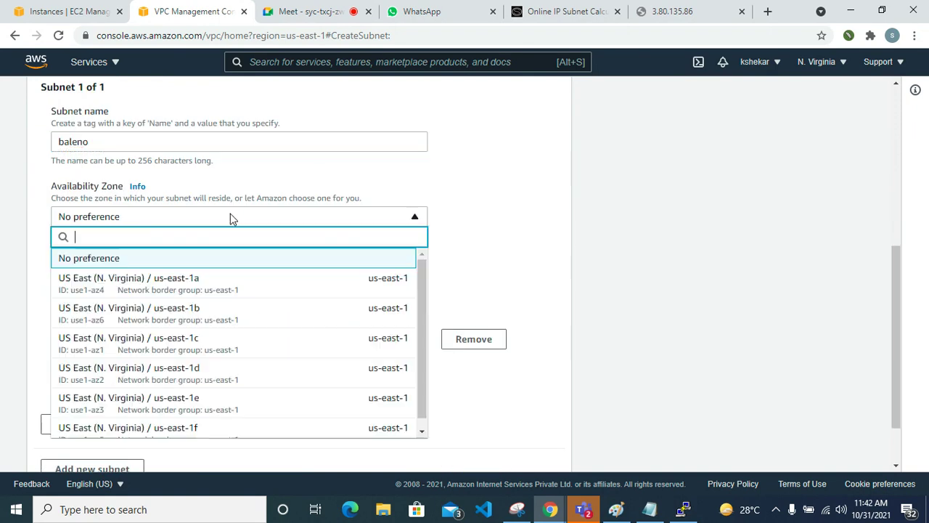
left_click(230, 283)
Step: Set the subnet's IPv4 CIDR block to 172.16.1.0/24 and create the subnet
left_click(175, 266)
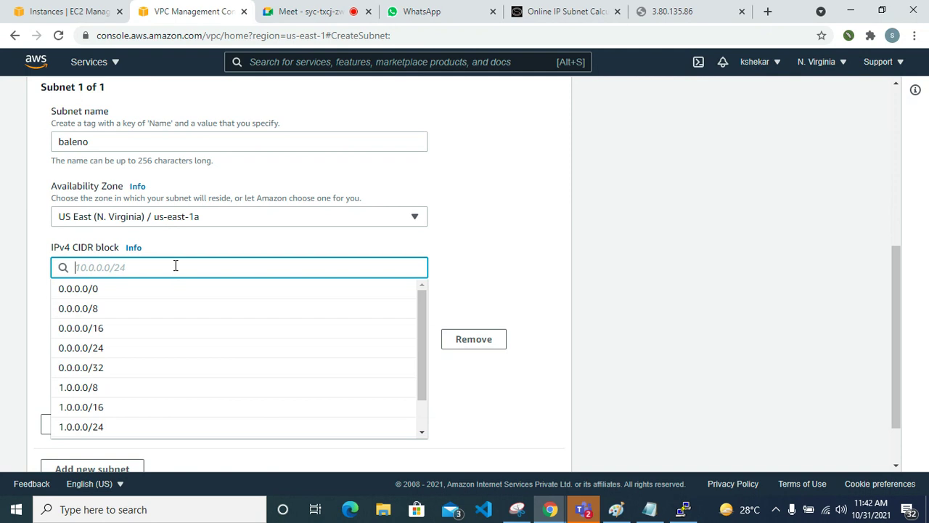
type("172.16")
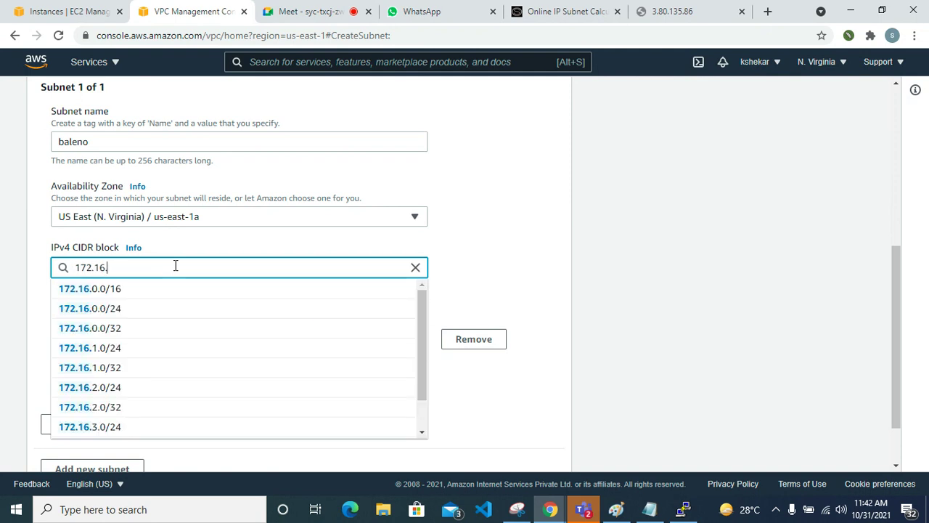
type(".1")
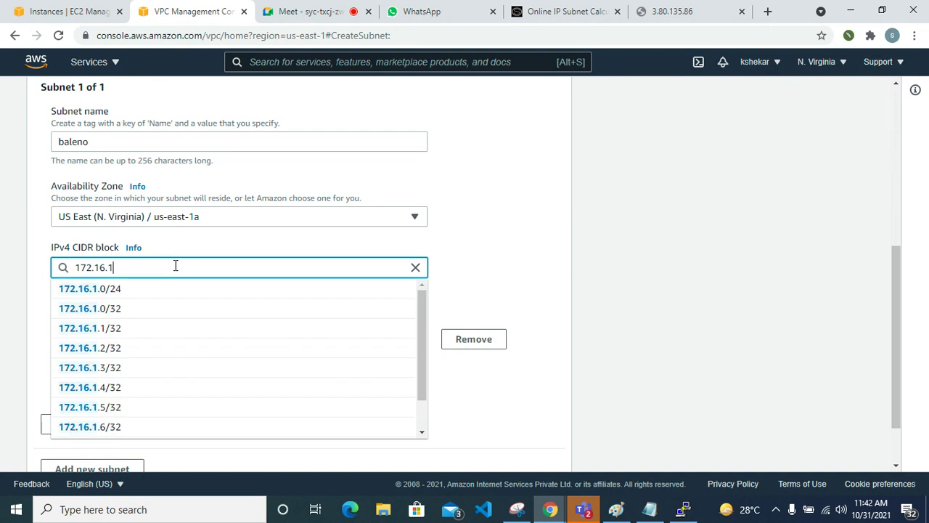
type(".0/24")
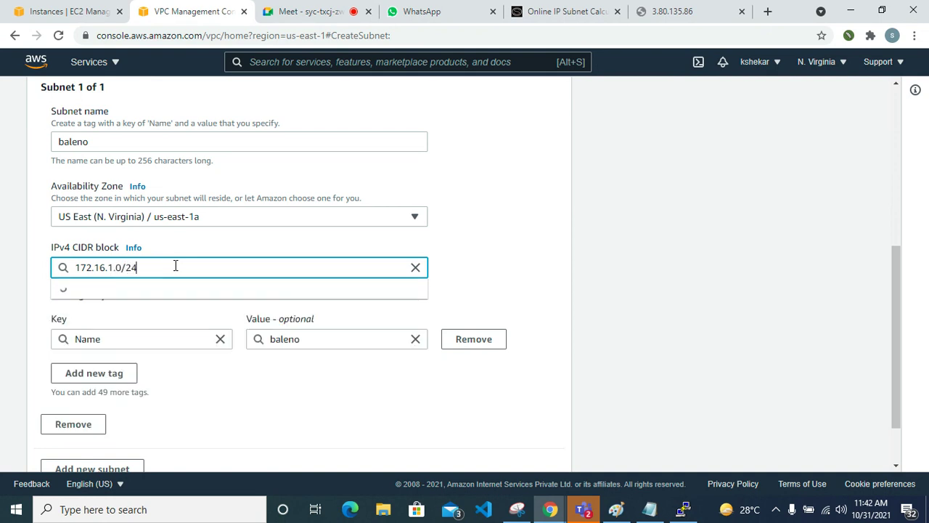
left_click(145, 287)
scroll(174, 367, "down", 1)
scroll(175, 366, "down", 1)
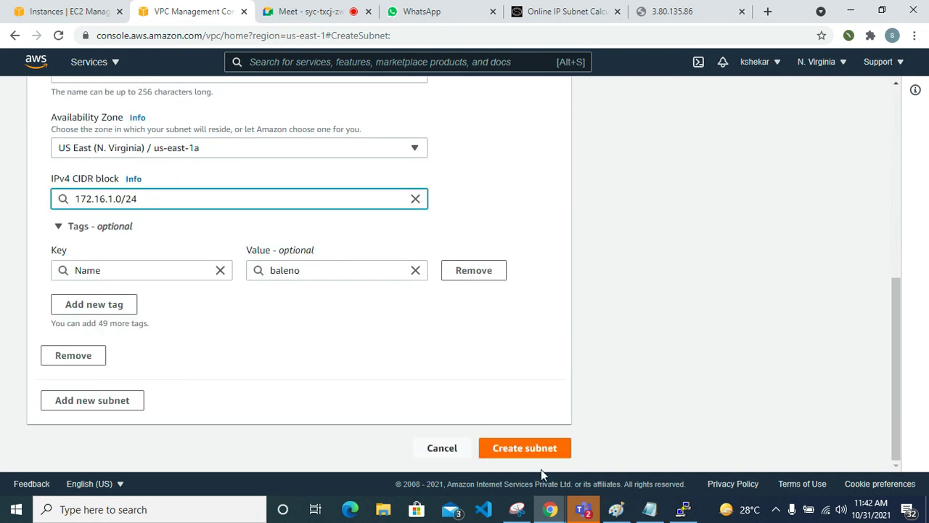
left_click(520, 448)
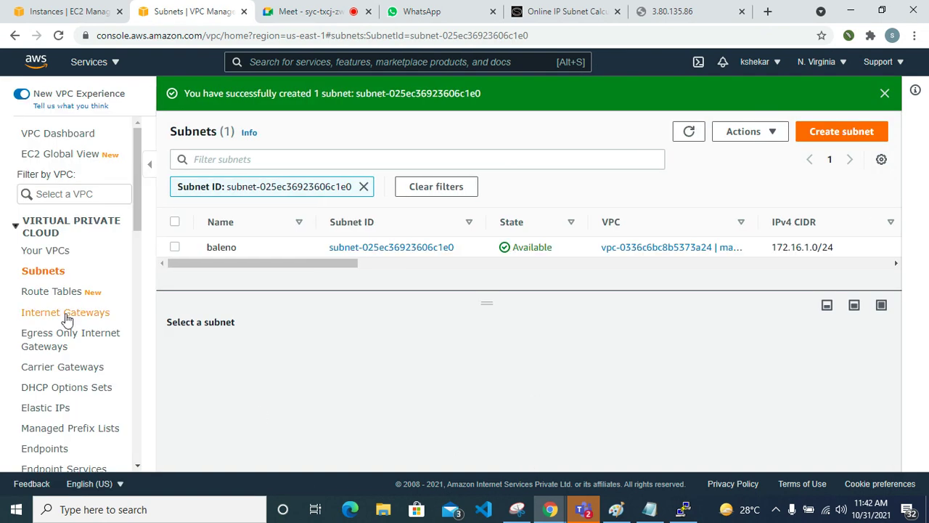
Step: Create an internet gateway named maruthi_igw
left_click(65, 312)
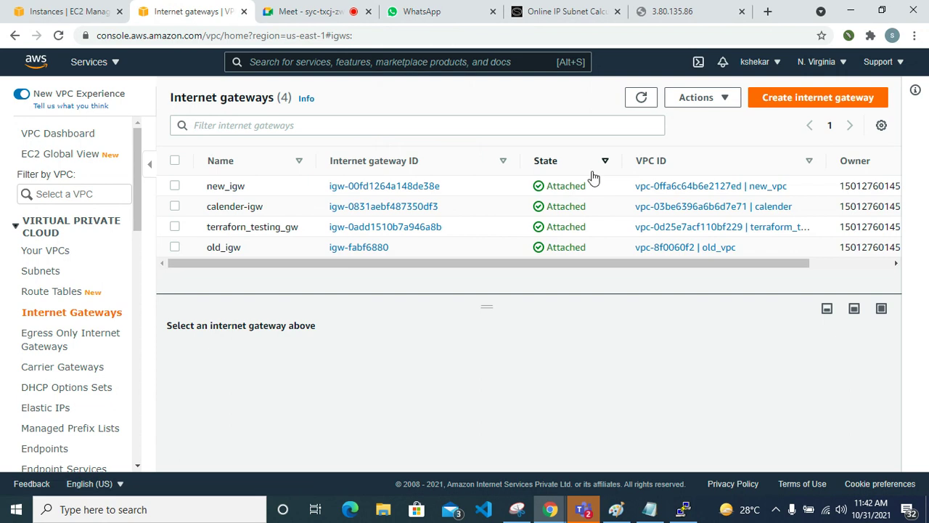
left_click(801, 96)
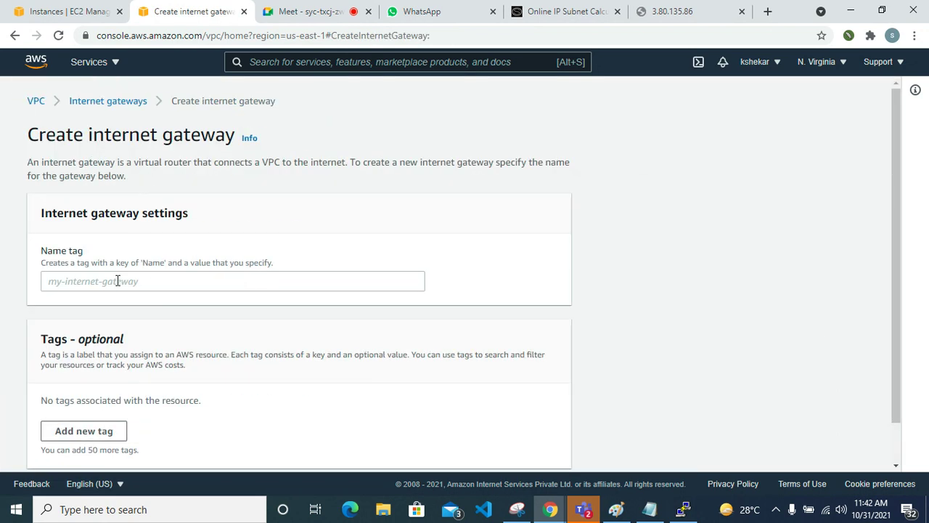
left_click(118, 281)
type("marut")
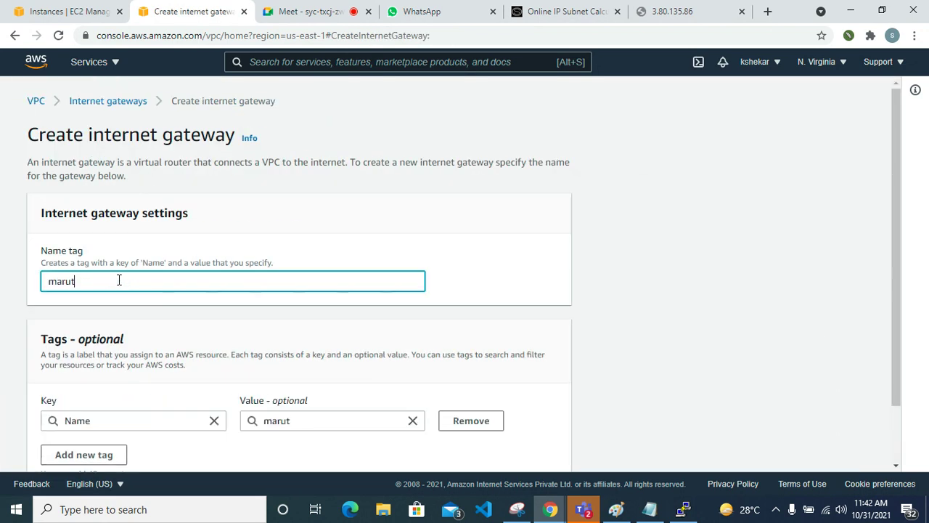
type("hi_igw")
scroll(302, 285, "down", 2)
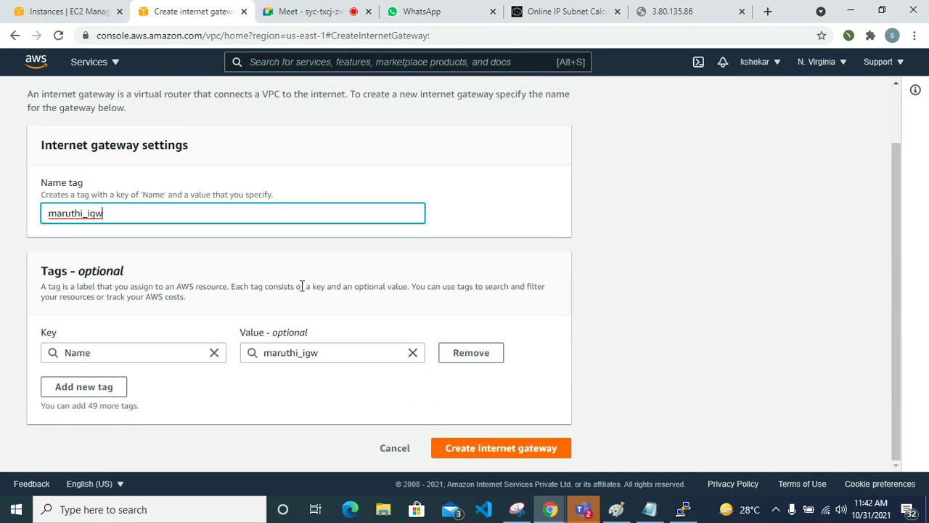
left_click(516, 450)
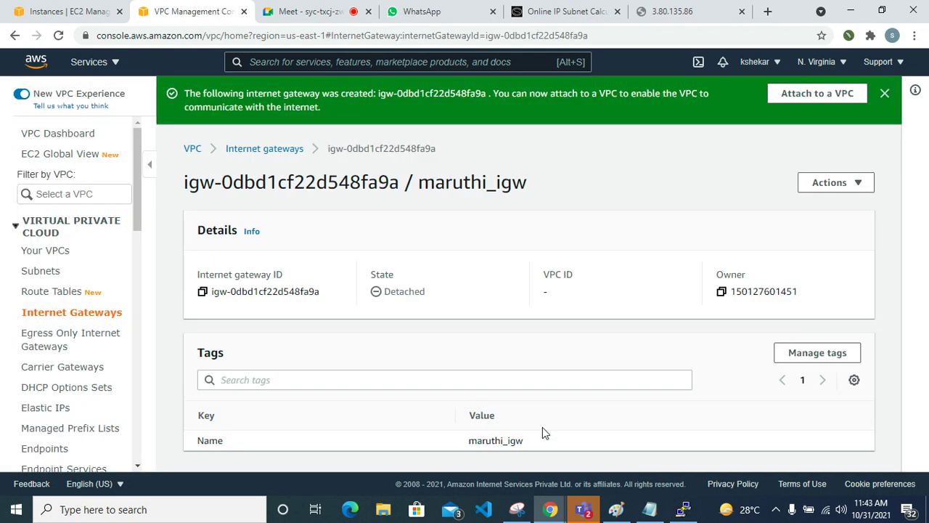
Step: Attach the maruthi_igw internet gateway to the maruthi VPC
left_click(109, 312)
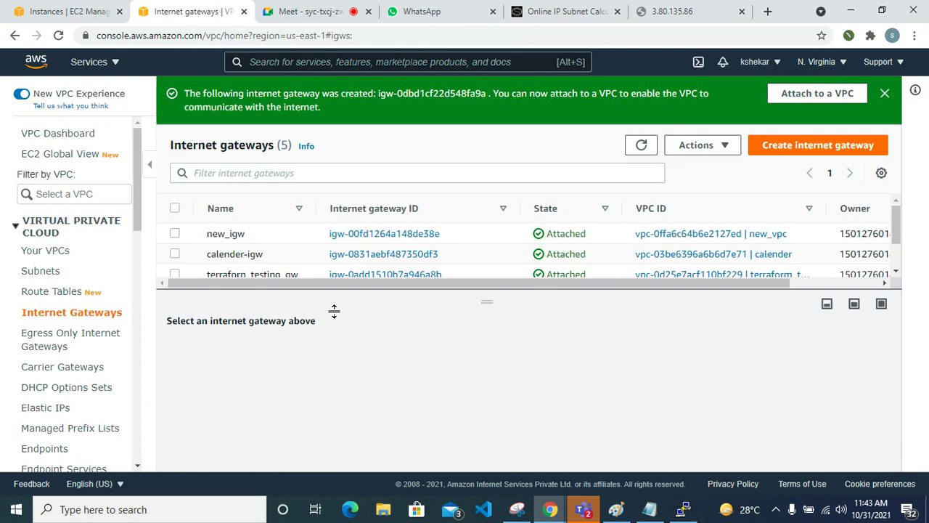
left_click_drag(492, 296, 492, 383)
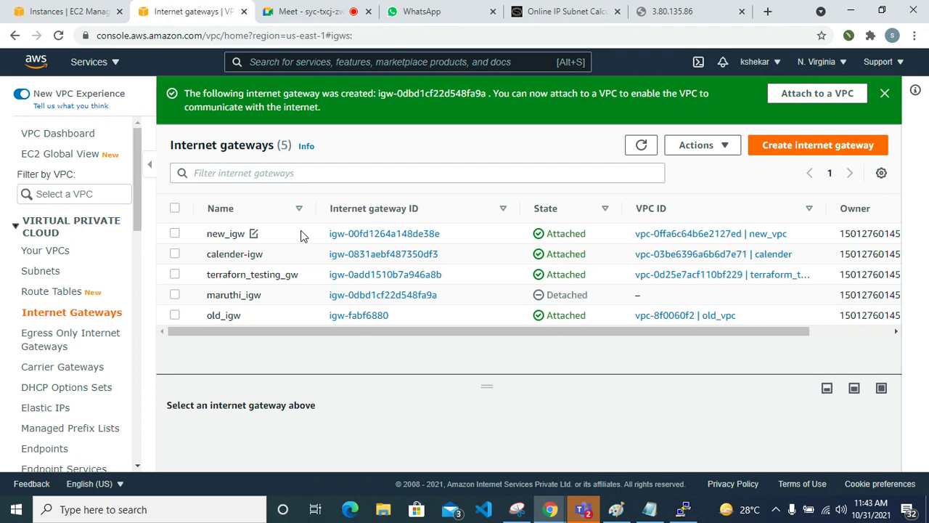
left_click(287, 298)
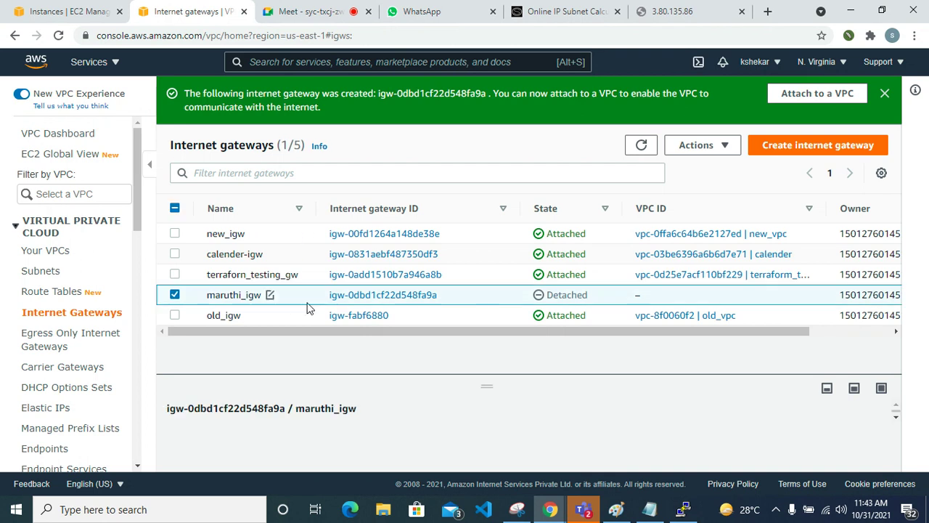
right_click(479, 295)
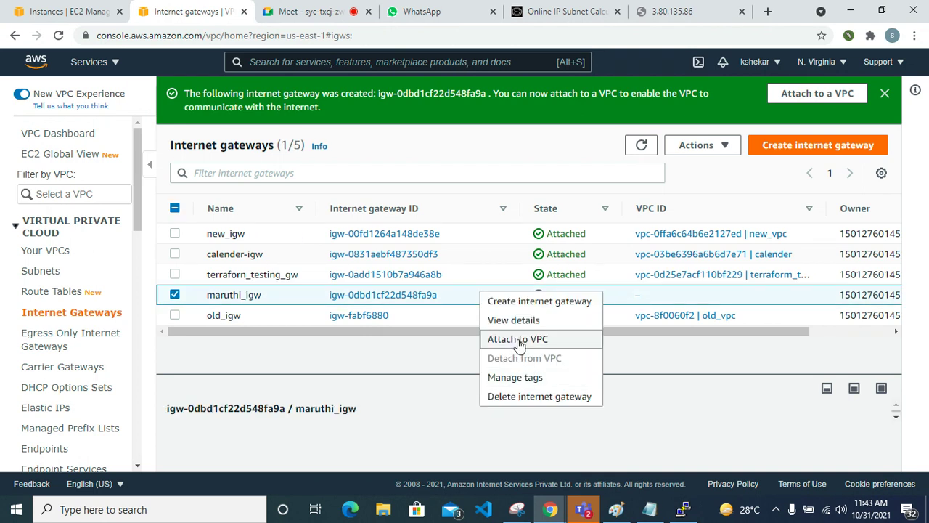
left_click(513, 279)
left_click(240, 260)
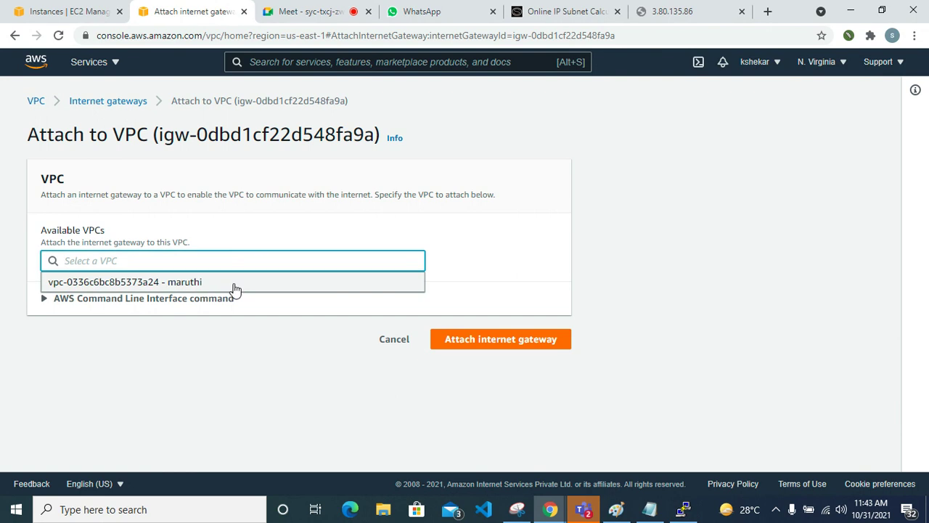
left_click(234, 286)
left_click(444, 341)
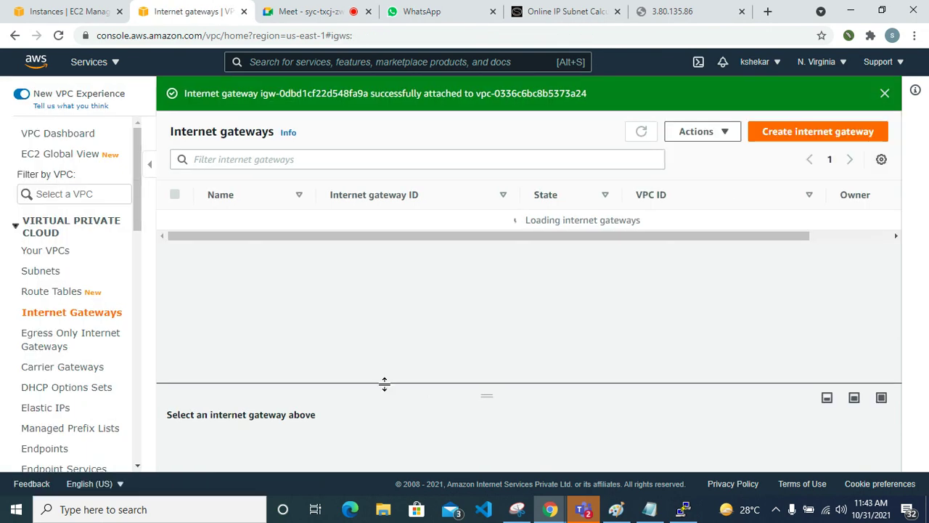
Step: Create a route table named matuthi_rtb in the maruthi VPC
scroll(69, 349, "down", 2)
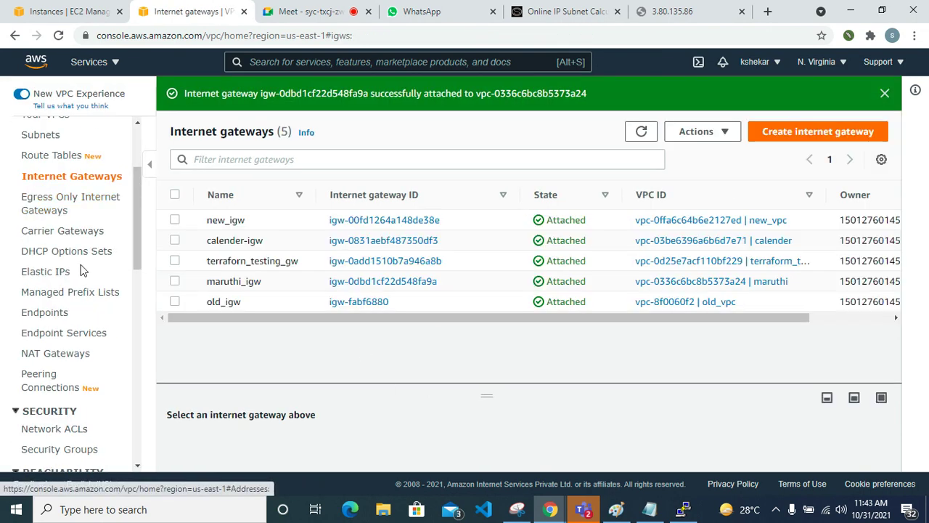
scroll(77, 251, "up", 1)
left_click(51, 222)
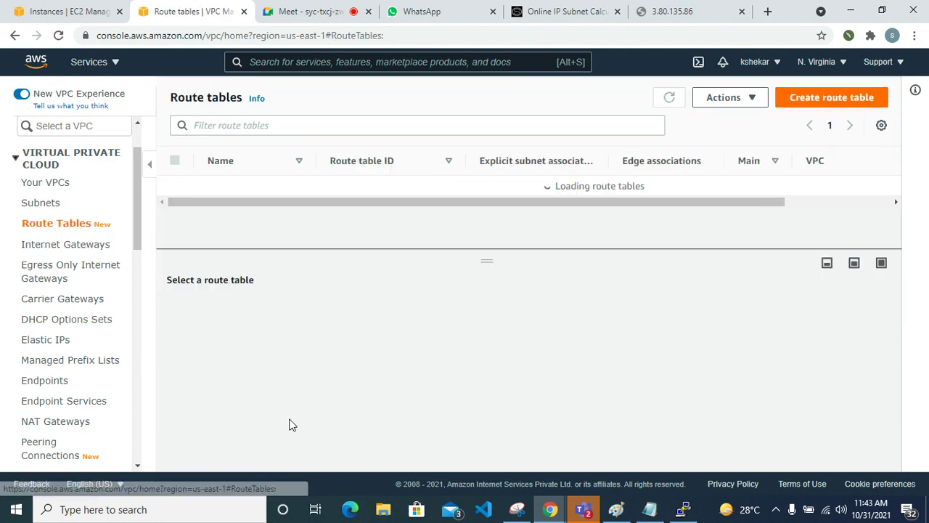
left_click(843, 97)
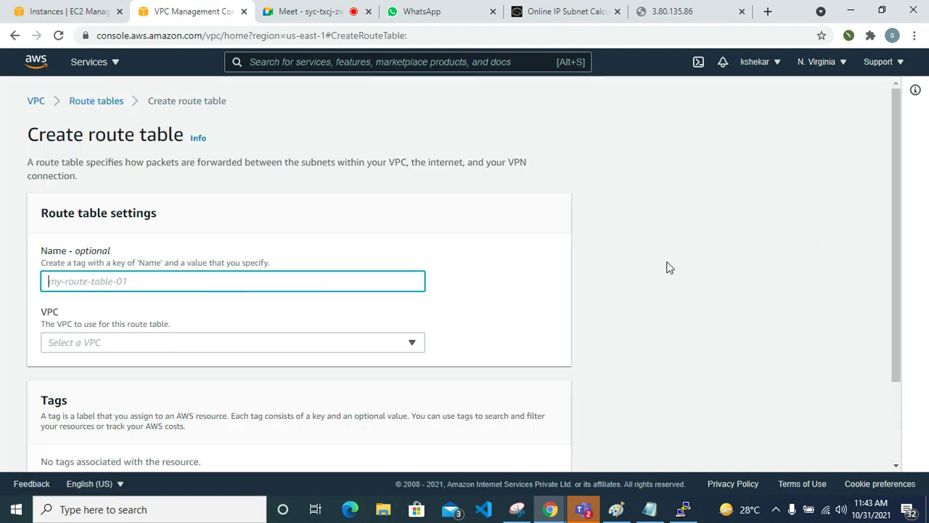
type("matuthi_rtb")
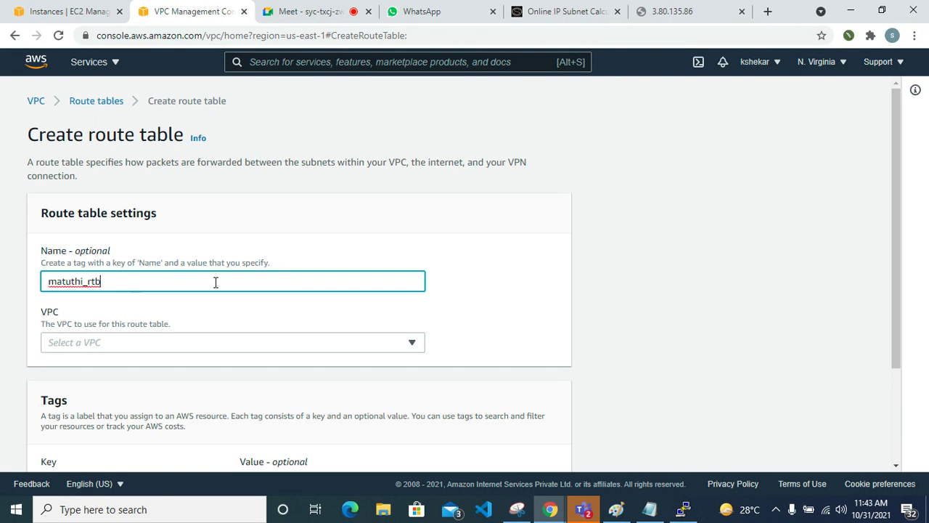
scroll(216, 282, "down", 2)
left_click(183, 216)
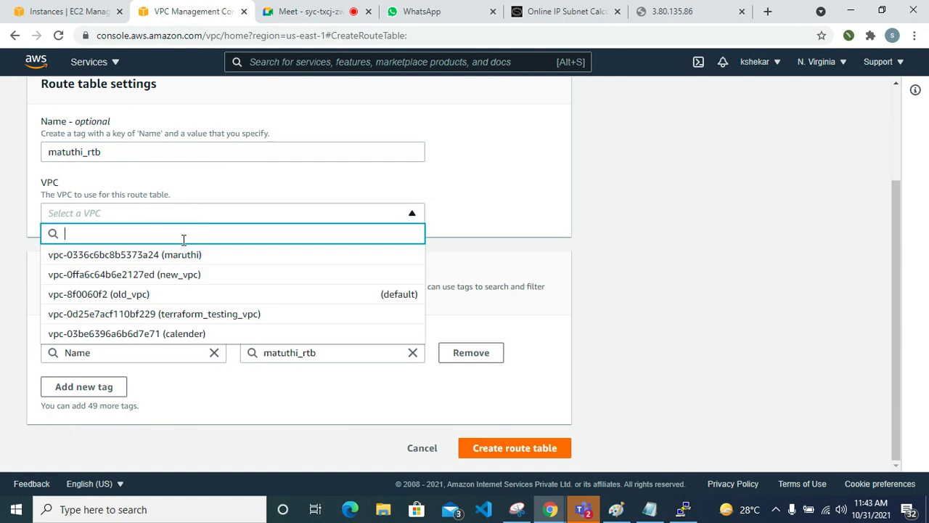
left_click(239, 260)
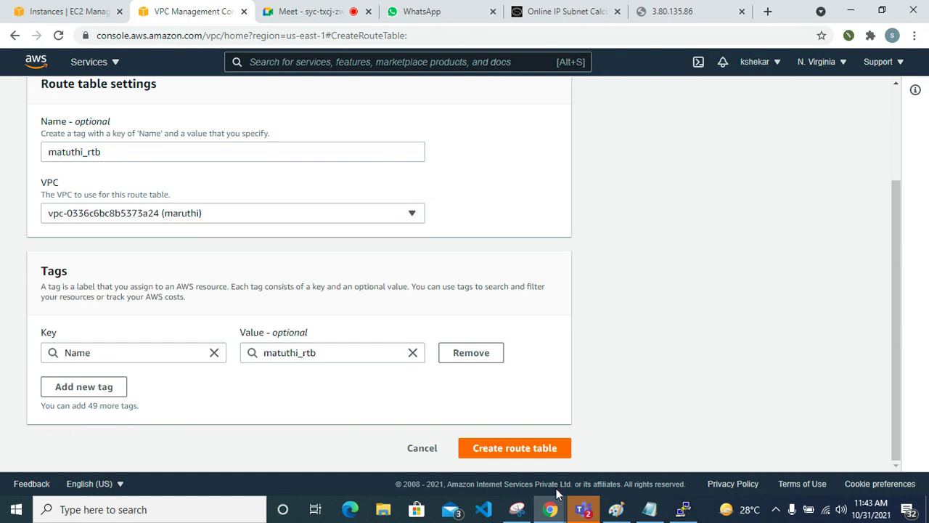
left_click(532, 450)
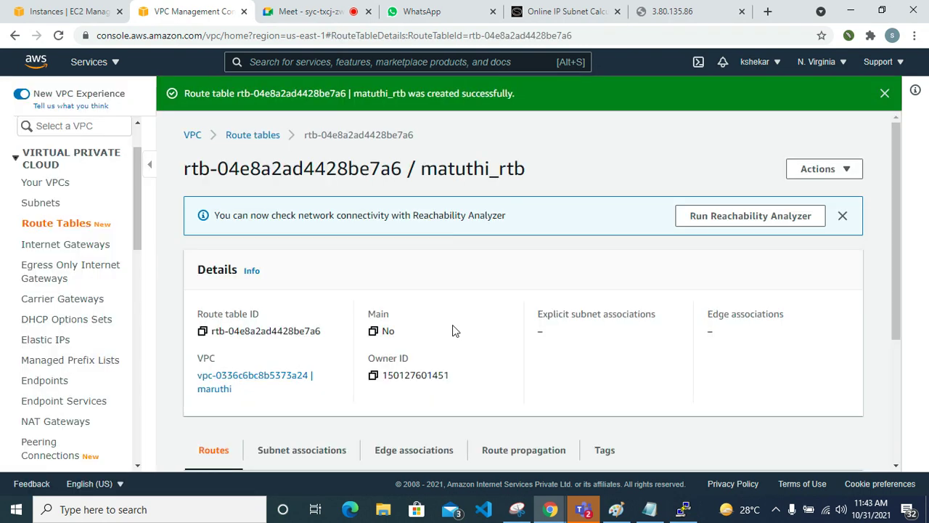
Step: Add a route to matuthi_rtb with destination 0.0.0.0/0 targeting the maruthi_igw internet gateway, and save the routes
scroll(450, 329, "down", 3)
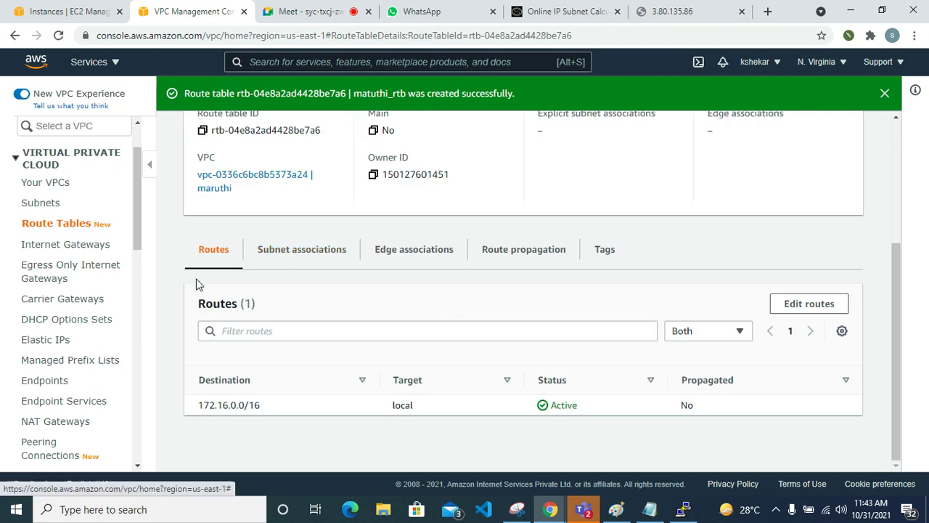
left_click(844, 310)
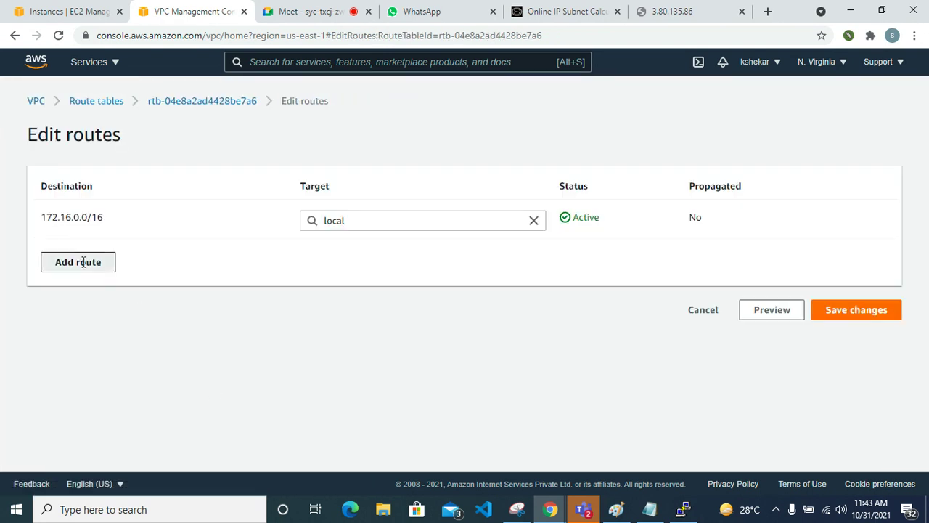
left_click(83, 262)
left_click(147, 258)
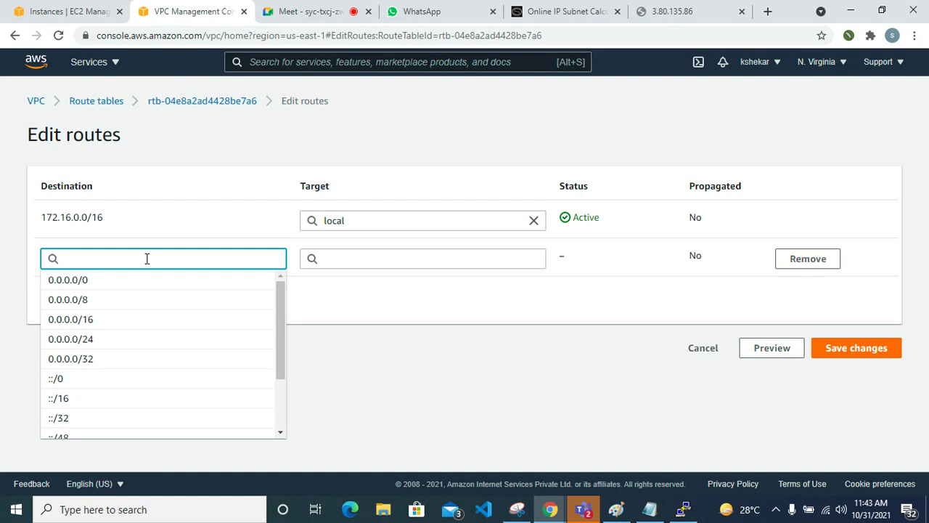
type("0.")
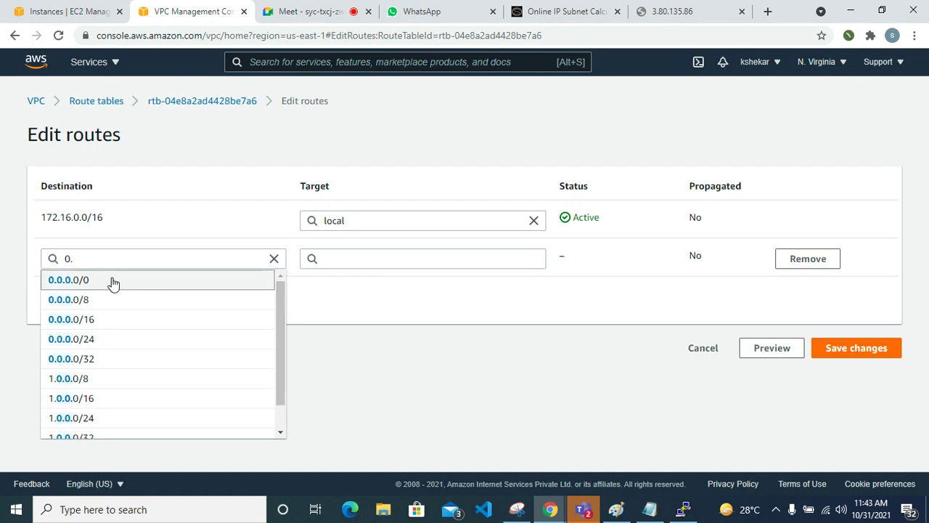
left_click(114, 281)
left_click(396, 261)
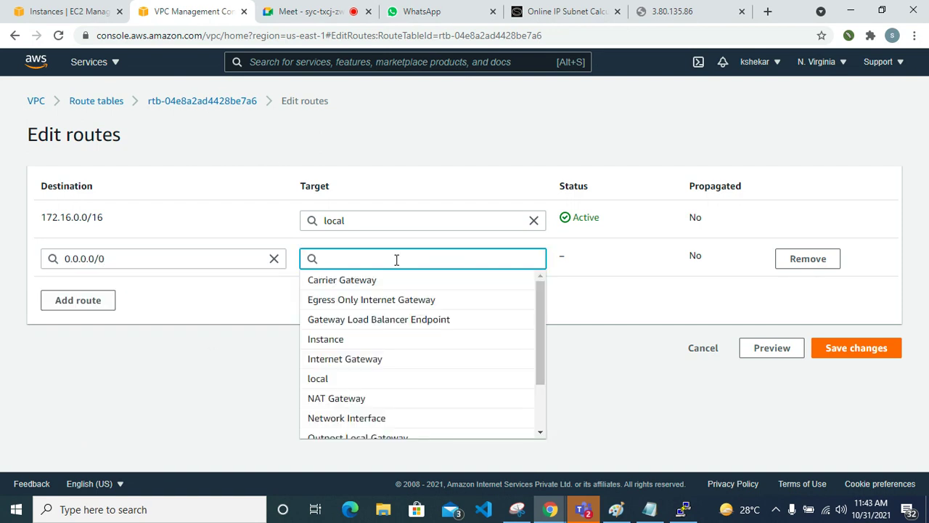
left_click(380, 364)
left_click(435, 289)
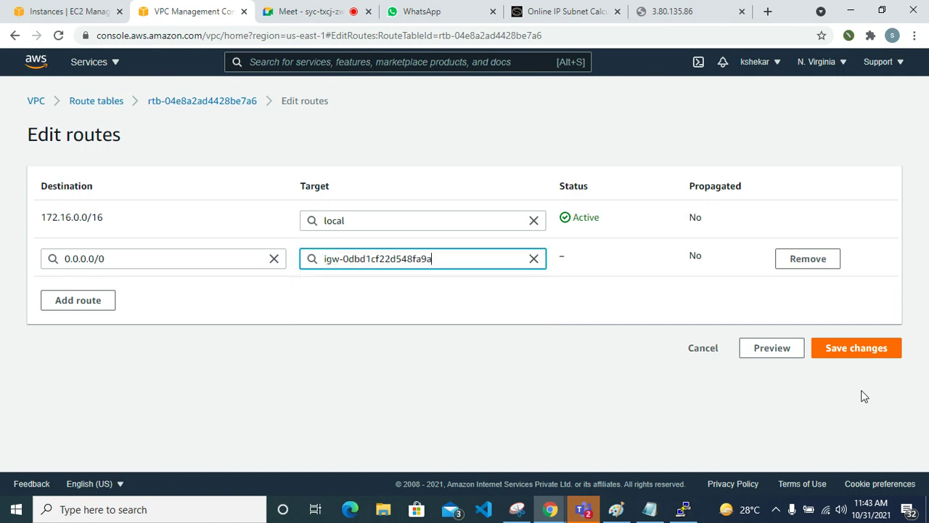
left_click(890, 350)
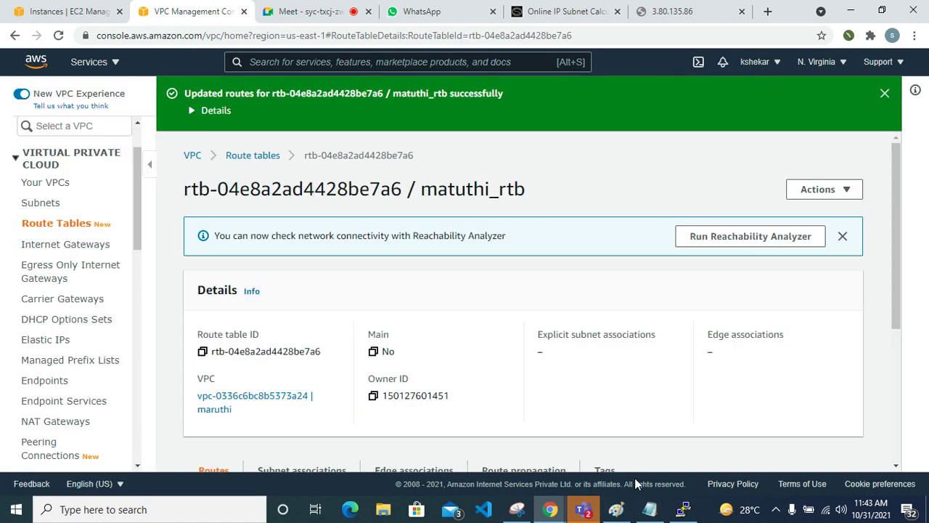
Step: Associate the baleno subnet with the matuthi_rtb route table and check its subnet associations
scroll(535, 379, "down", 3)
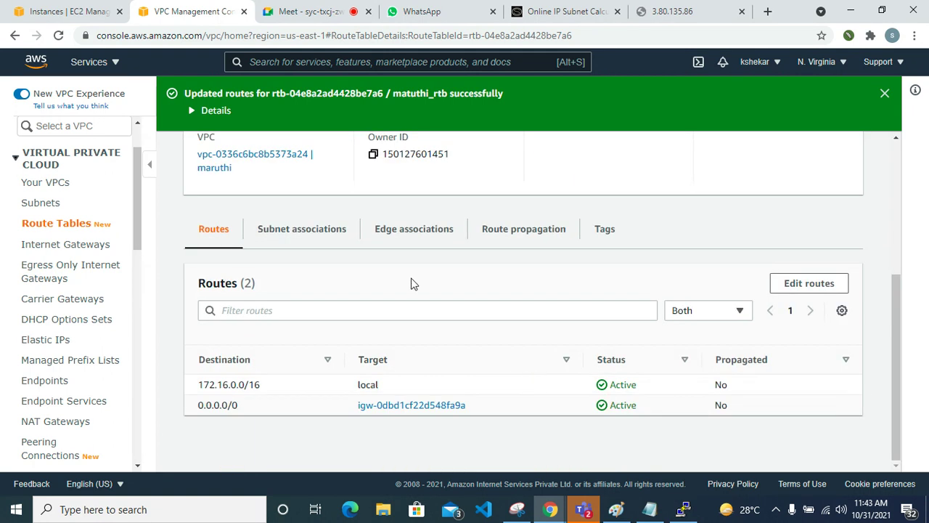
left_click(343, 245)
scroll(324, 436, "down", 2)
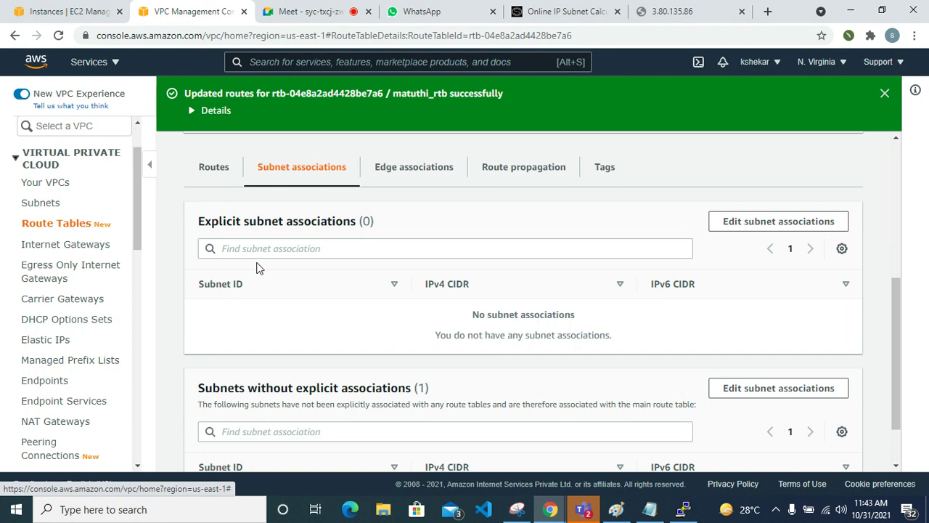
left_click(820, 223)
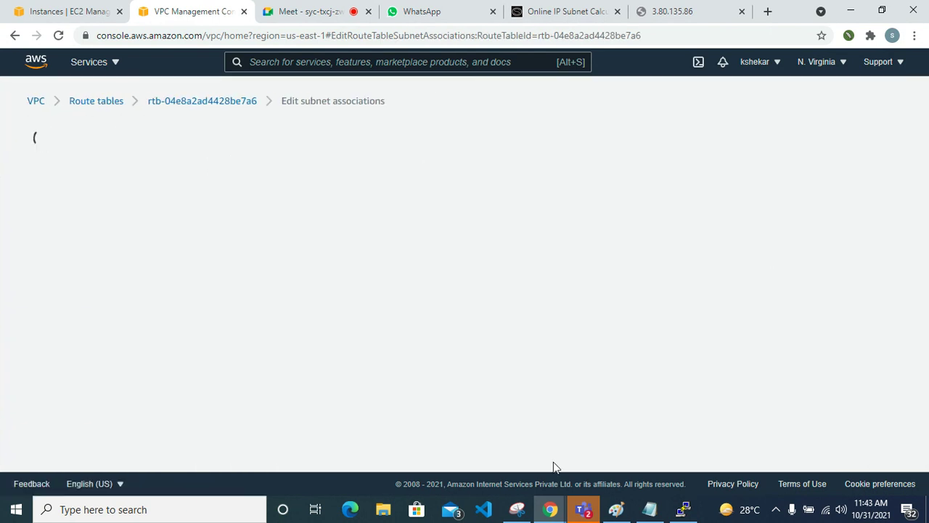
left_click(134, 291)
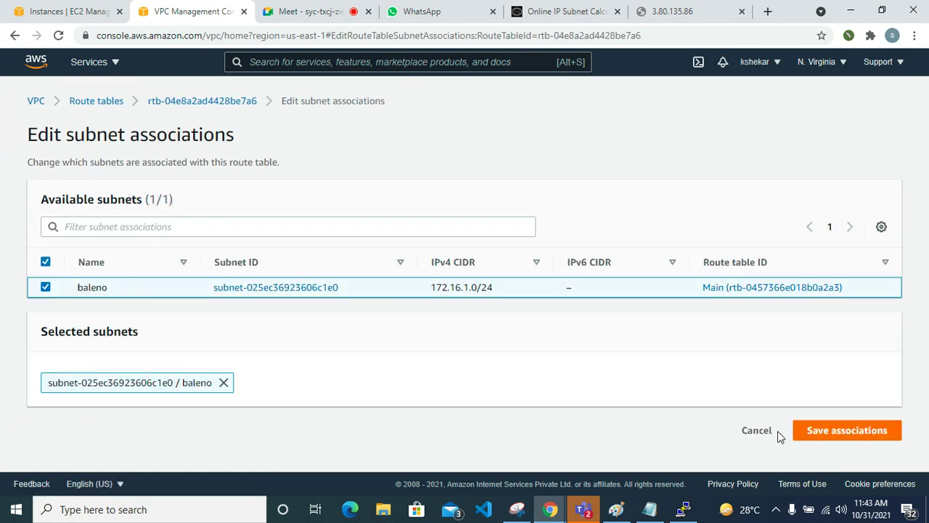
left_click(860, 424)
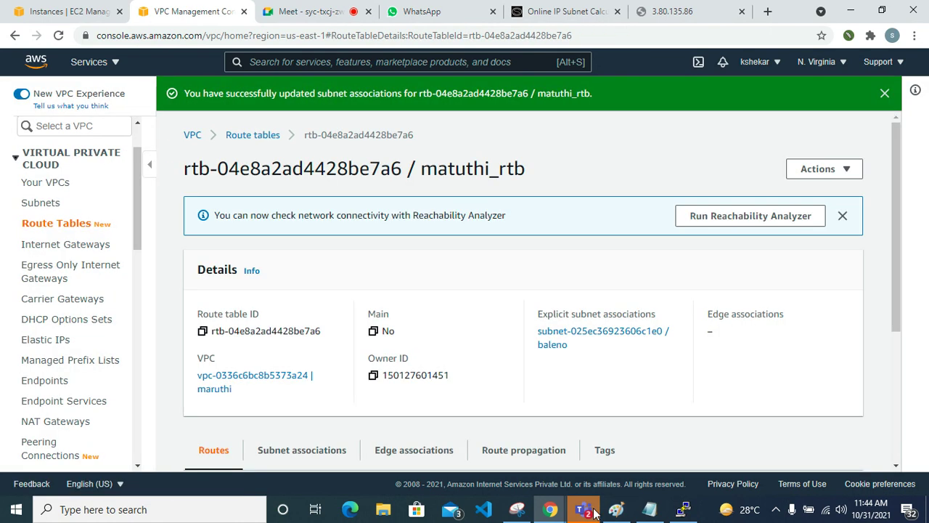
scroll(301, 385, "down", 3)
left_click(305, 247)
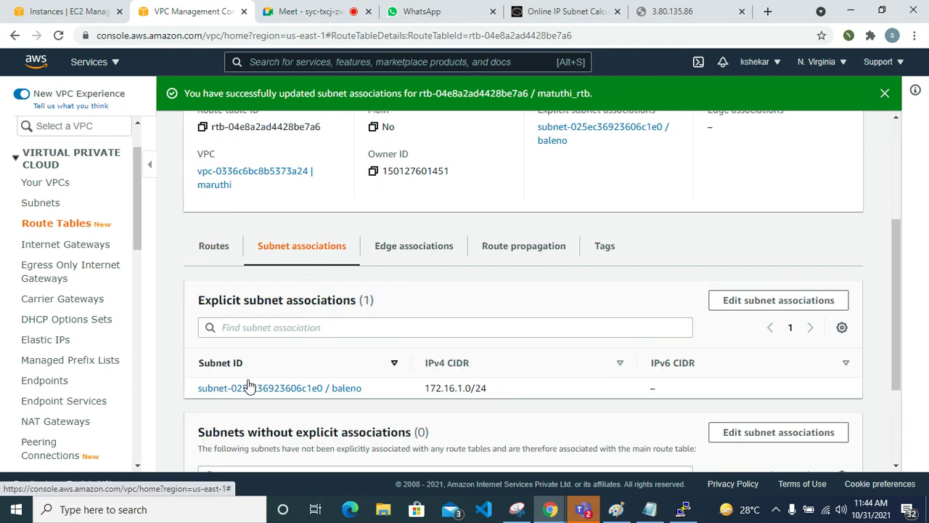
scroll(247, 386, "down", 1)
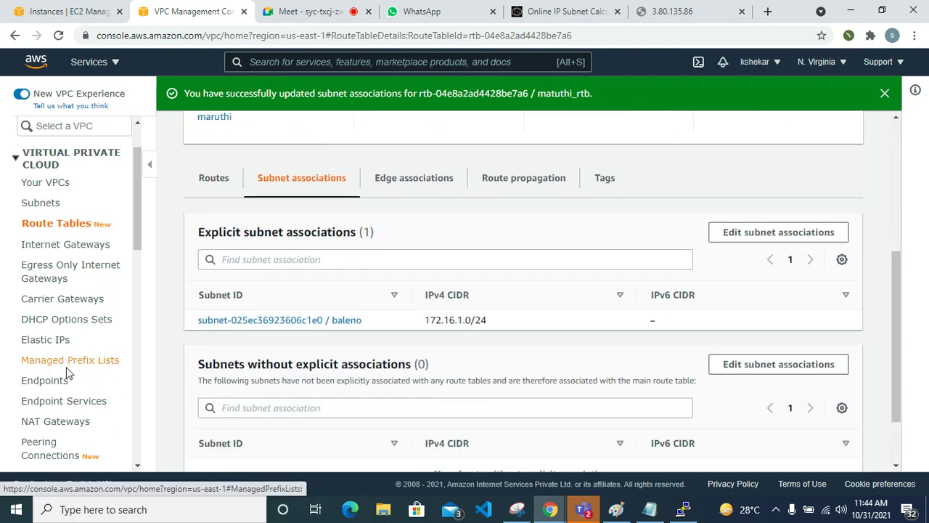
Step: Start creating a new security group in the VPC console and name it maruthi_sg
scroll(43, 356, "down", 4)
left_click(51, 247)
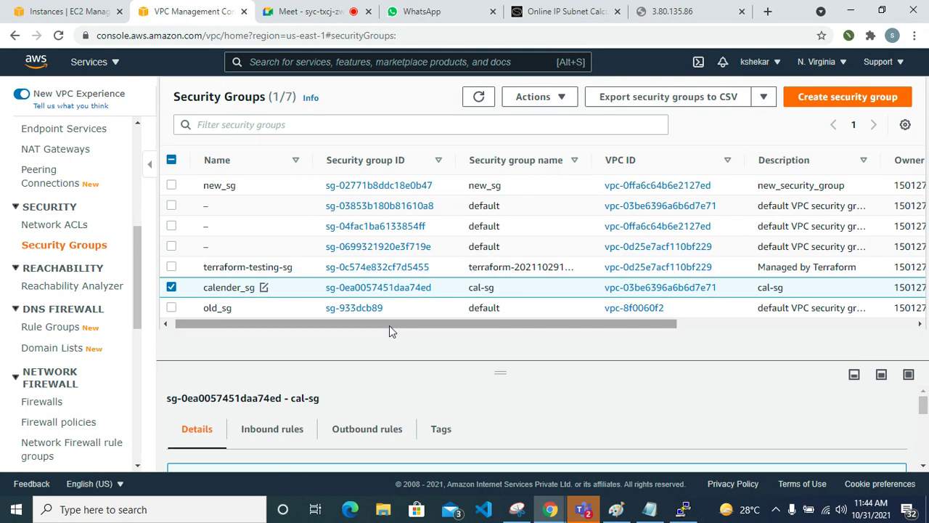
left_click(852, 98)
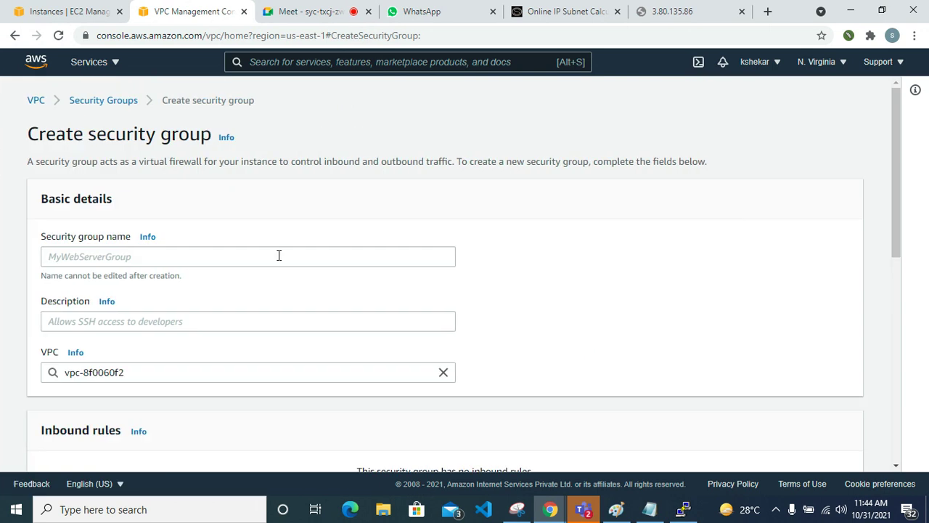
left_click(278, 256)
type("maruthi_sg")
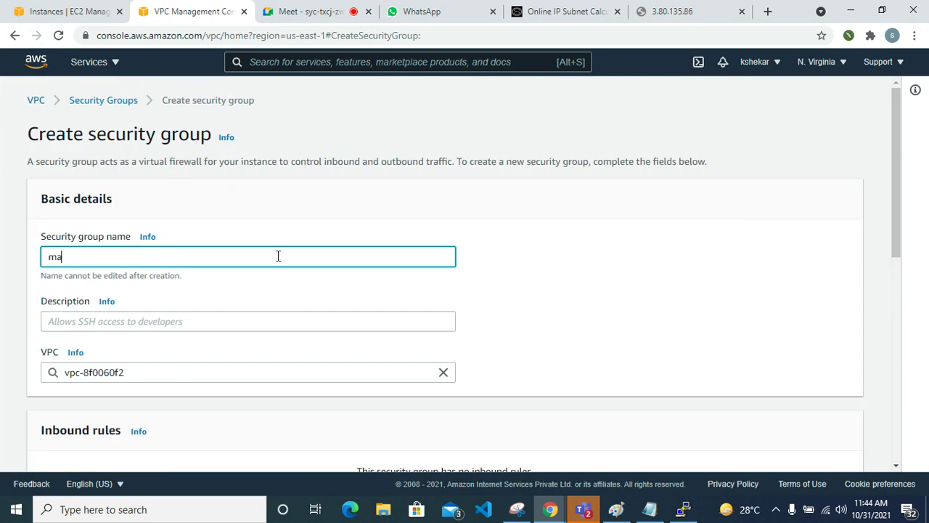
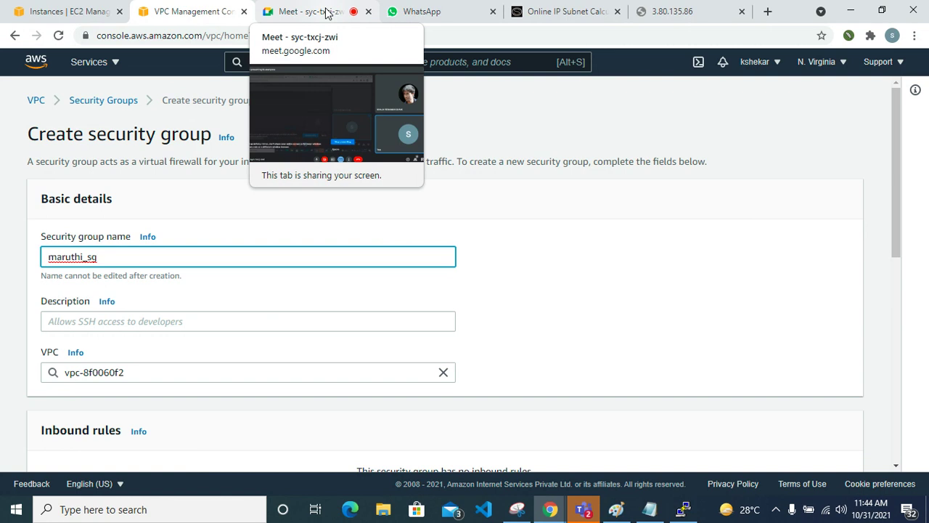
Step: Switch to Paint and draw an ellipse about 63 × 90 px inside the vpc box, between the second subnet and the igw circle
left_click(615, 509)
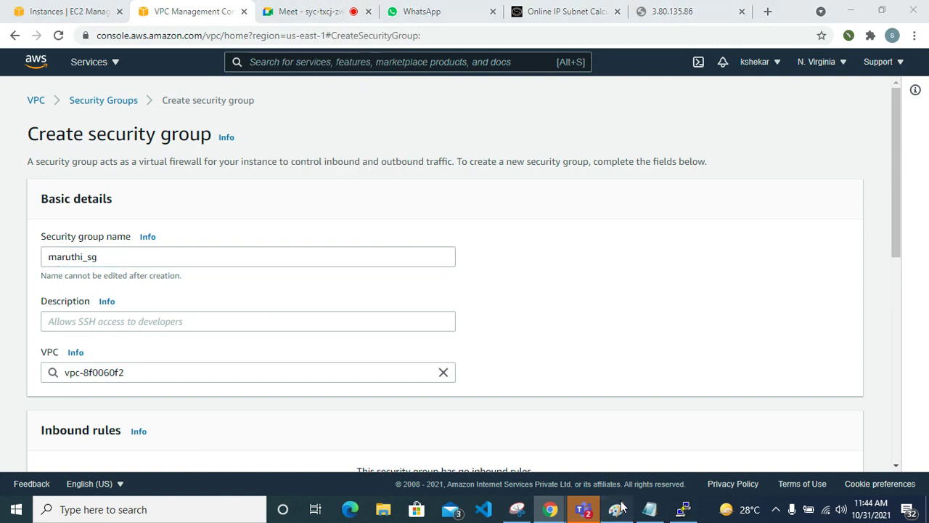
left_click(329, 149)
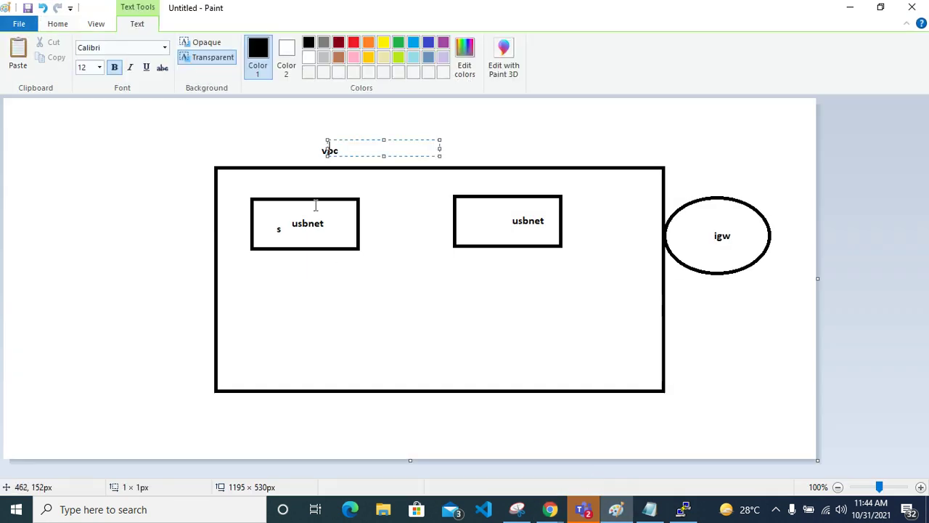
left_click(602, 230)
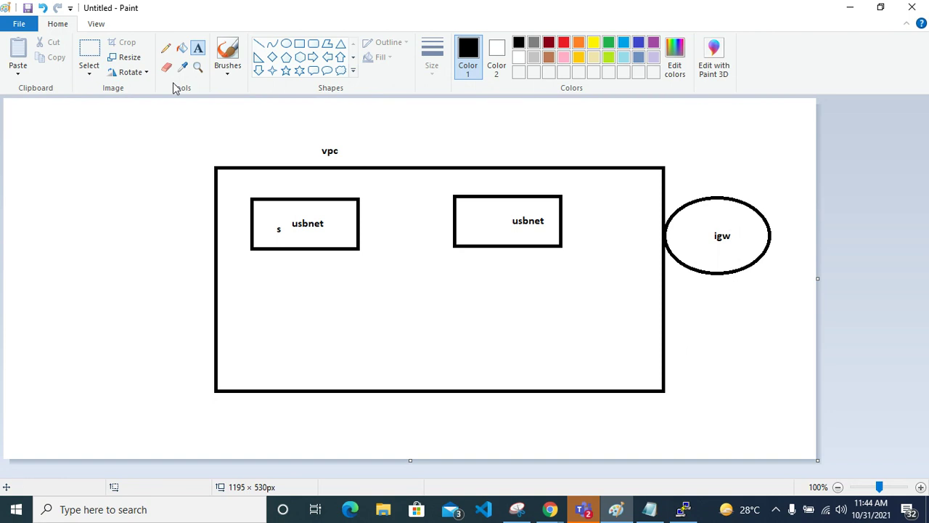
left_click(286, 43)
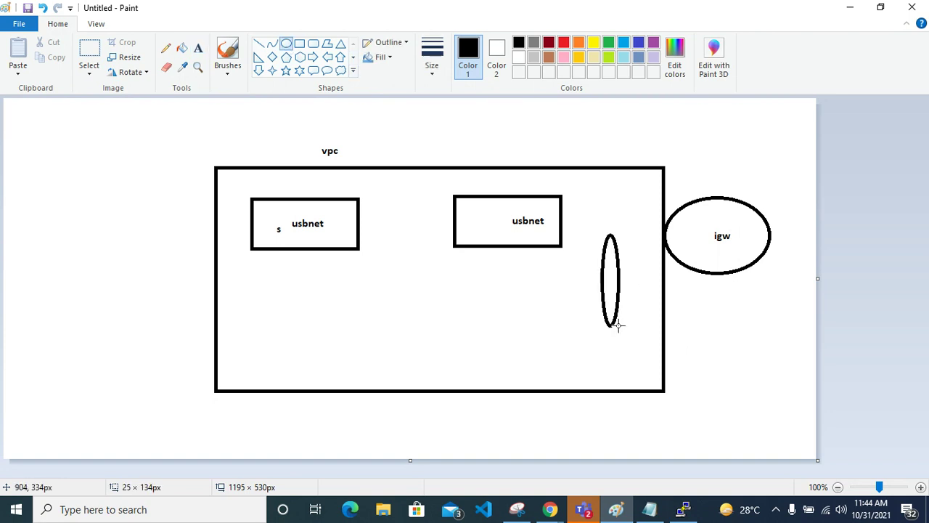
left_click_drag(602, 234, 625, 244)
Step: Draw lines linking the two subnet boxes and the small ellipse, plus strokes from the vpc box edge and across the igw circle
left_click(258, 44)
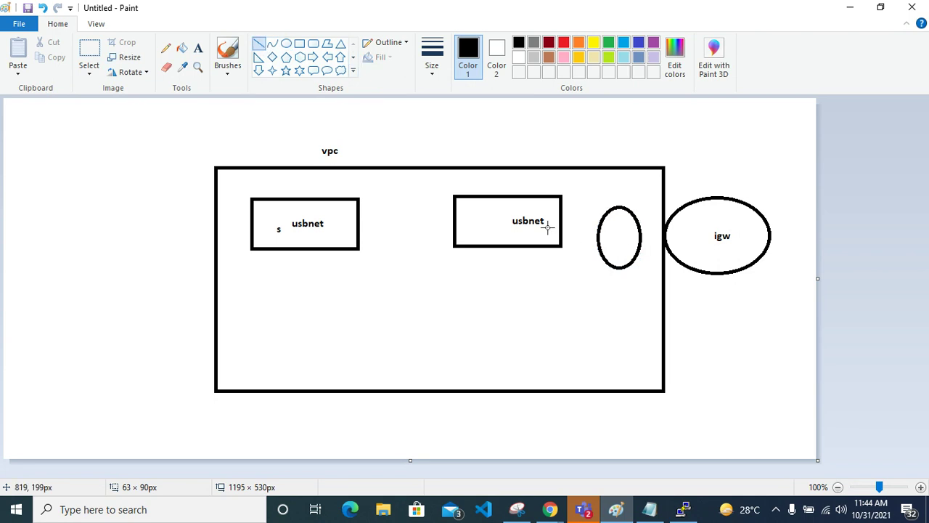
left_click_drag(353, 220, 451, 219)
left_click_drag(562, 220, 600, 221)
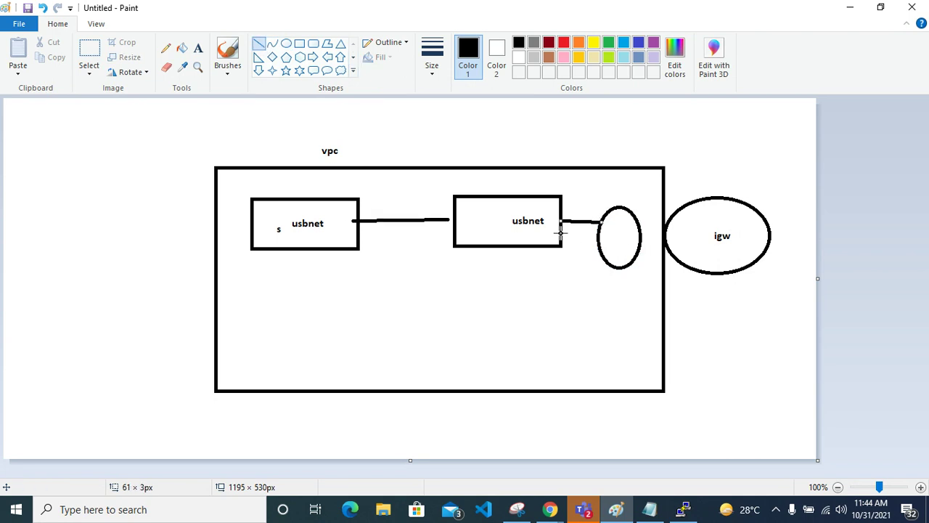
mouse_move(645, 236)
left_mouse_down()
mouse_move(665, 234)
mouse_move(639, 239)
mouse_move(663, 253)
mouse_move(627, 245)
mouse_move(705, 308)
left_mouse_up()
left_click(639, 235)
mouse_move(690, 191)
left_mouse_down()
mouse_move(635, 250)
mouse_move(705, 323)
left_mouse_up()
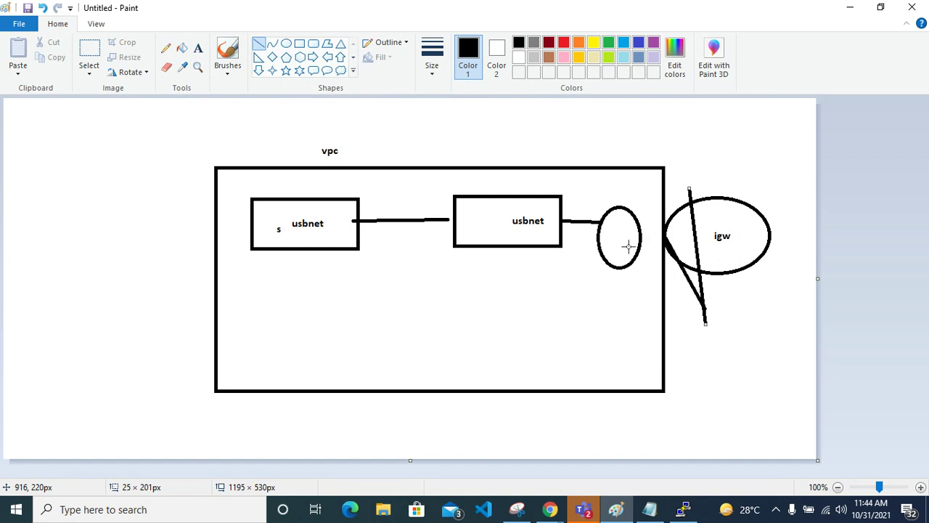
left_click_drag(634, 247, 640, 247)
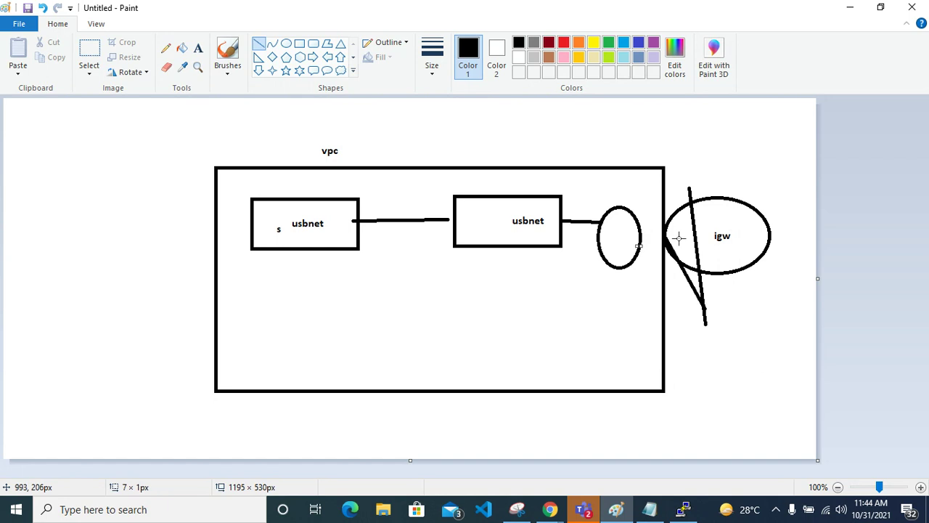
Step: Return to the AWS console in the browser and set the security group description to maruthi_sg
left_click(850, 8)
left_click(142, 321)
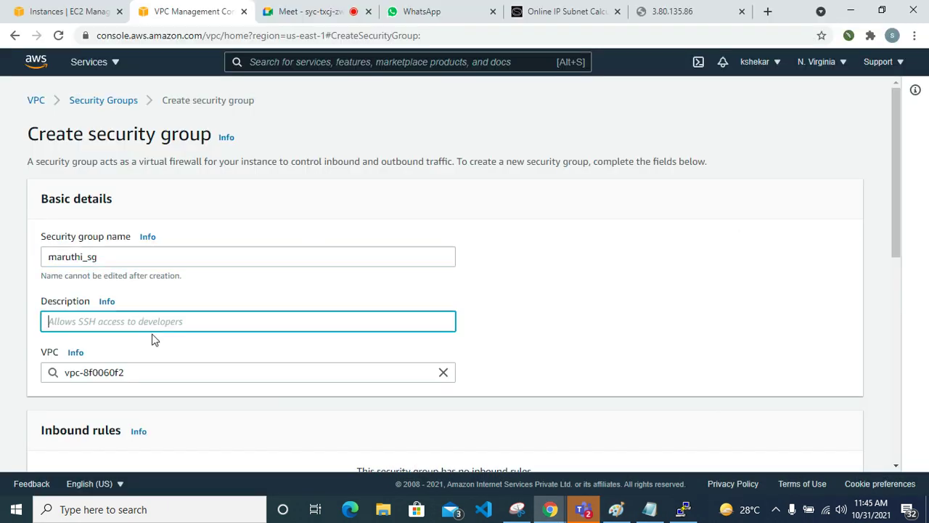
double_click(109, 250)
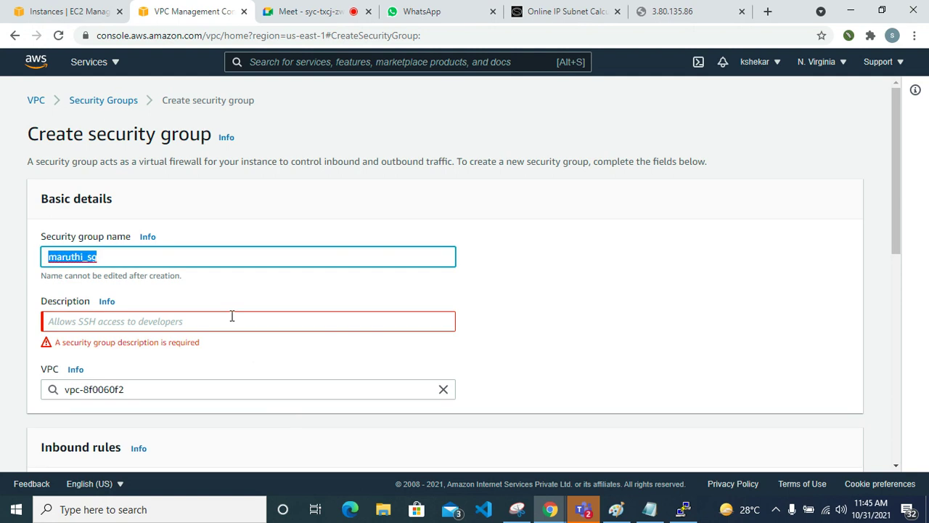
key("ctrl+c")
left_click(225, 326)
key("ctrl+v")
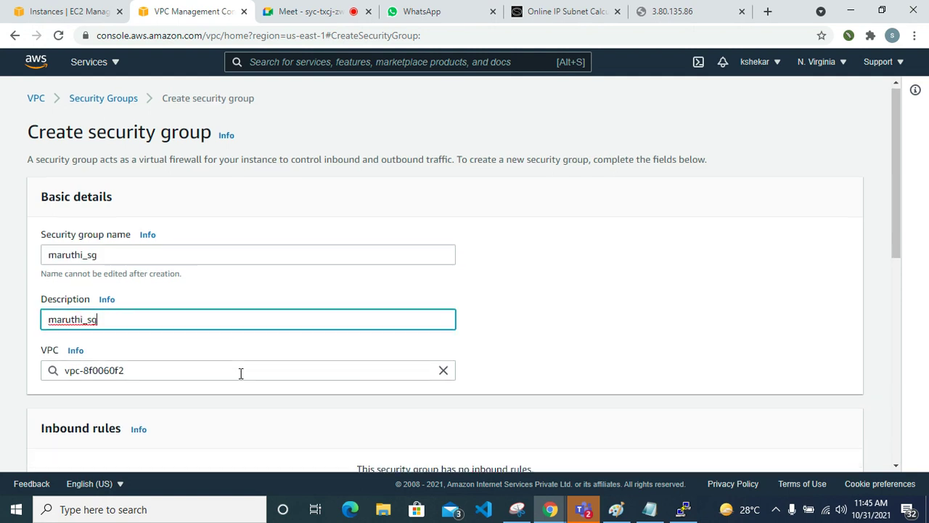
Step: Replace the default VPC of the security group with the maruthi VPC (172.16.0.0/16)
scroll(241, 374, "down", 2)
left_click(188, 238)
left_click_drag(128, 236, 32, 234)
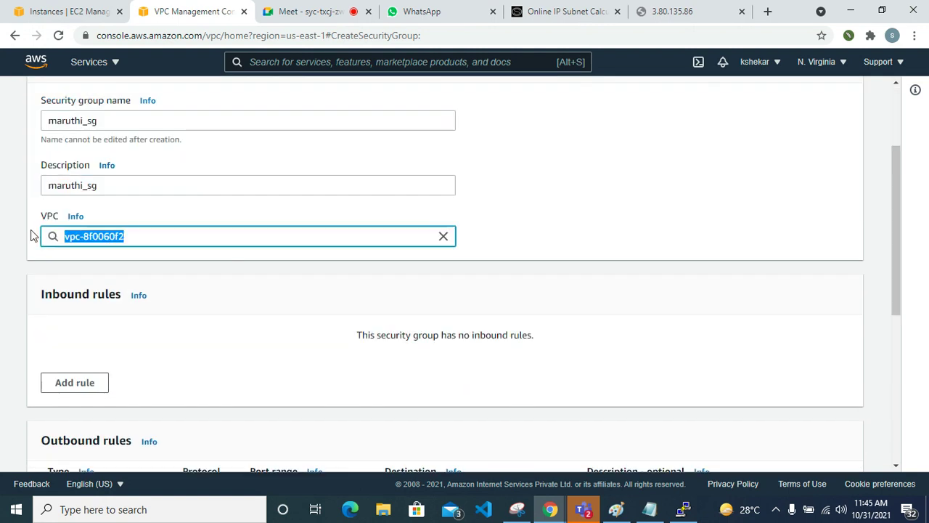
key("BackSpace")
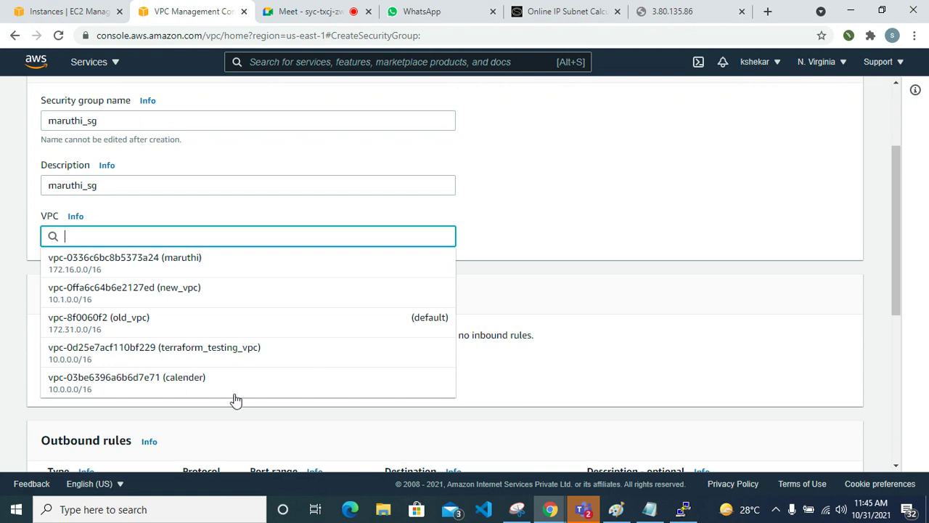
left_click(225, 300)
left_click_drag(197, 235, 141, 229)
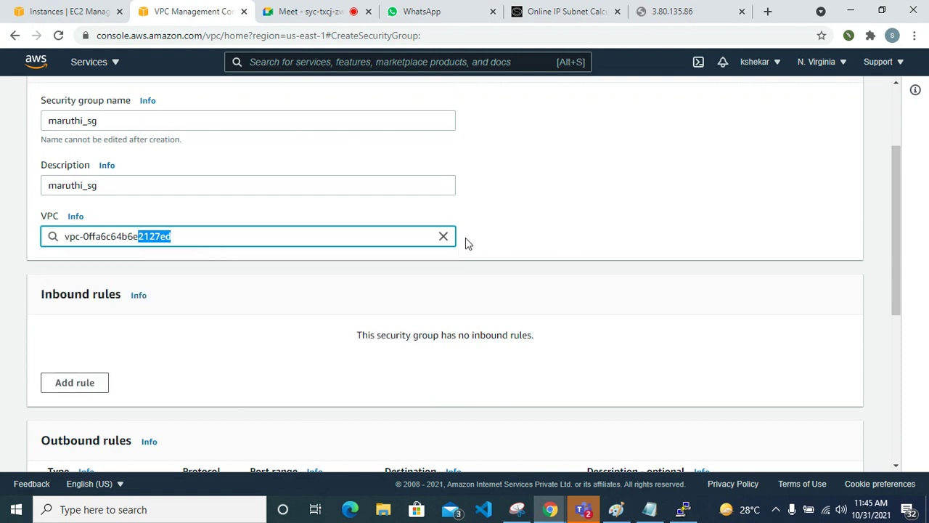
left_click(444, 236)
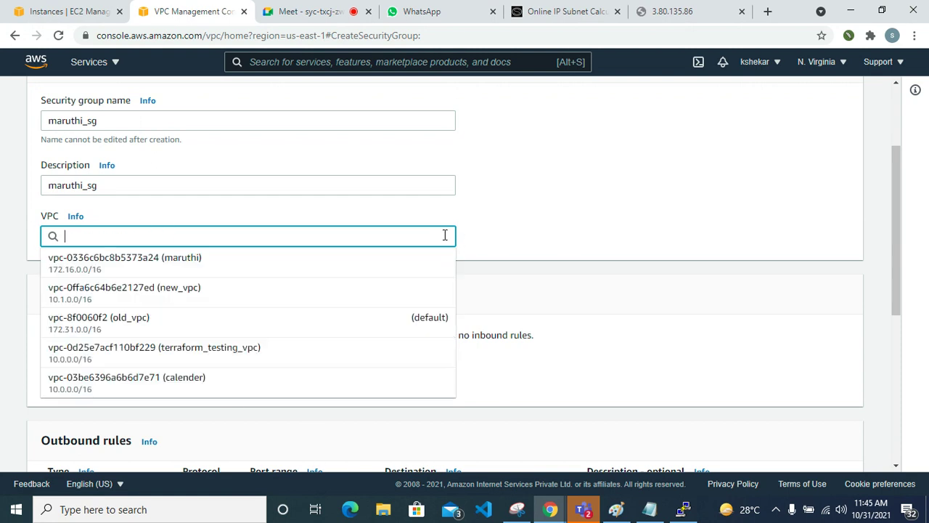
left_click(241, 267)
Step: Add an inbound rule allowing All traffic from Anywhere (0.0.0.0/0)
scroll(236, 396, "down", 3)
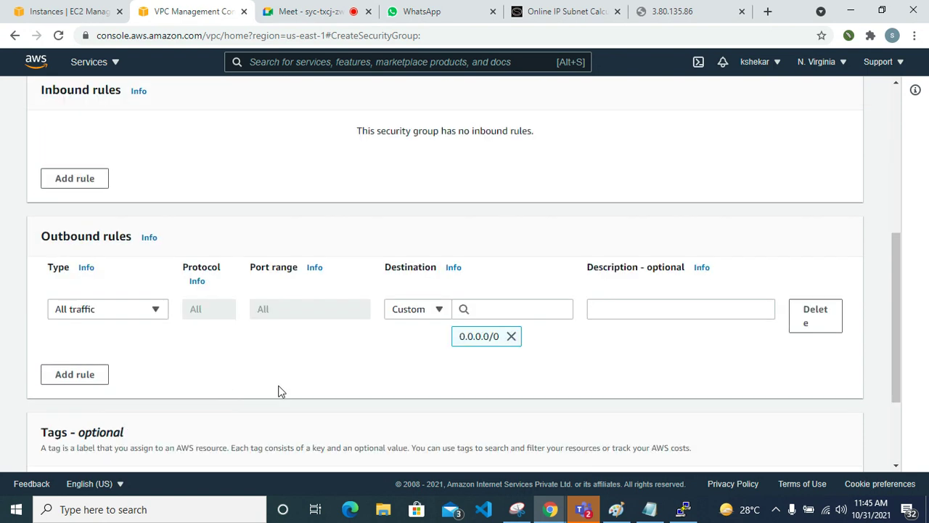
scroll(174, 307, "up", 2)
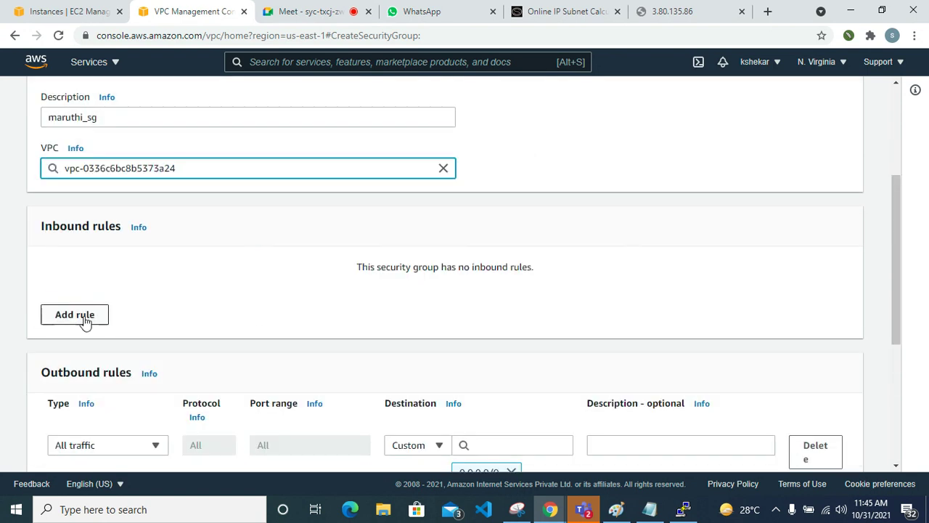
left_click(85, 322)
left_click(140, 298)
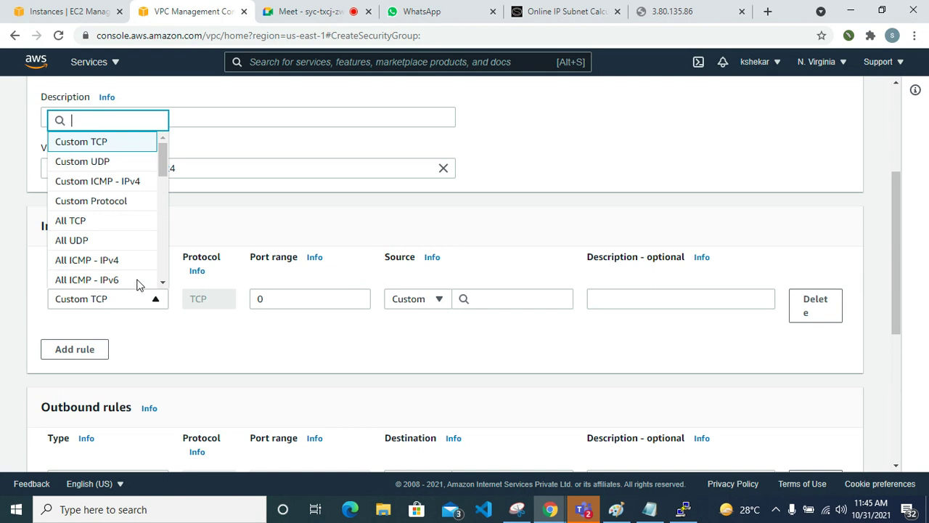
scroll(127, 245, "down", 1)
left_click(121, 233)
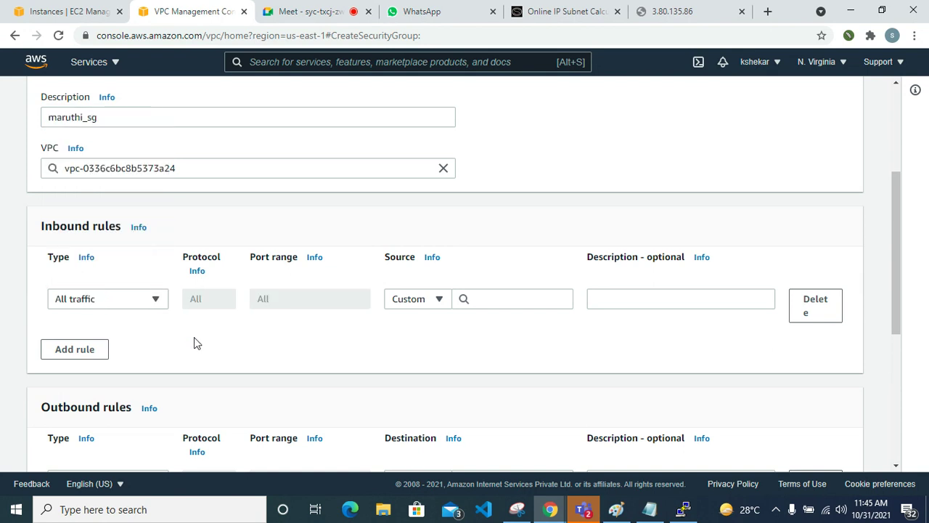
left_click(414, 299)
left_click(425, 353)
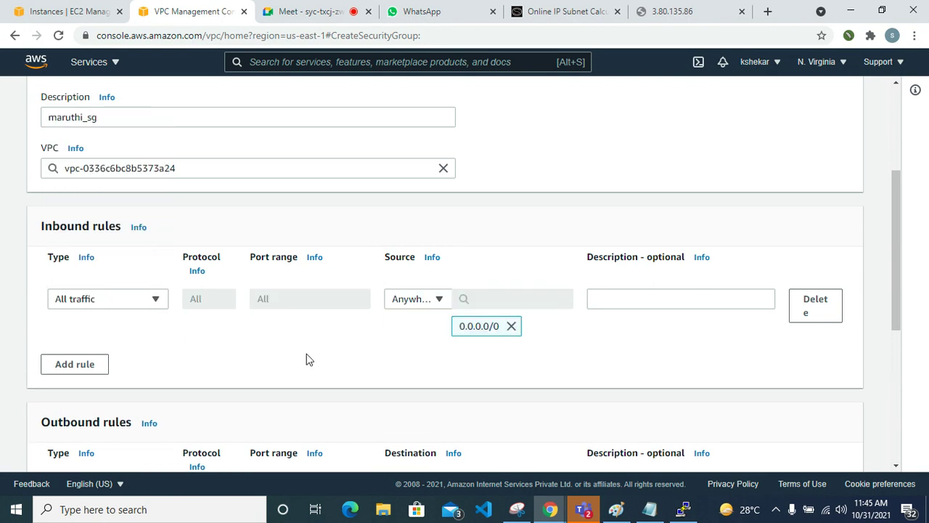
Step: Create the maruthi_sg security group with its default outbound rule and check its outbound rules
scroll(298, 356, "down", 2)
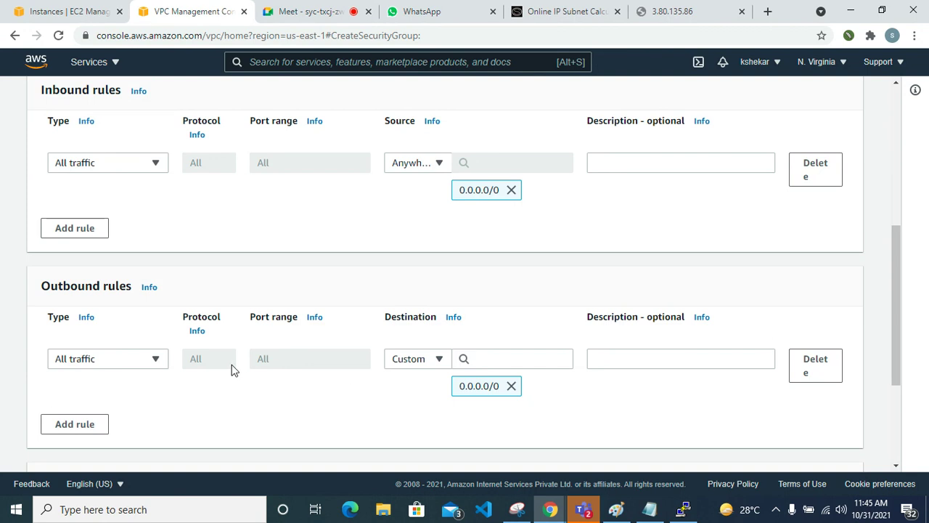
scroll(232, 370, "down", 2)
scroll(417, 323, "down", 1)
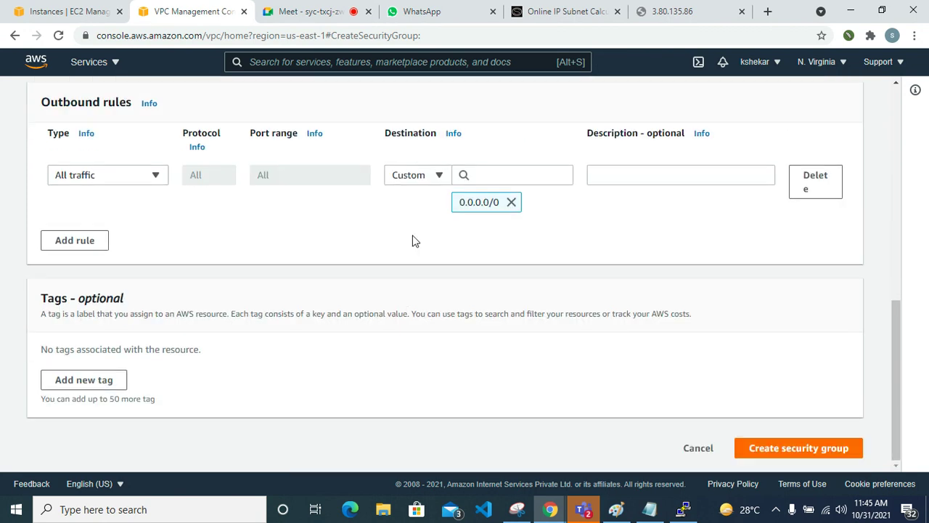
left_click(811, 450)
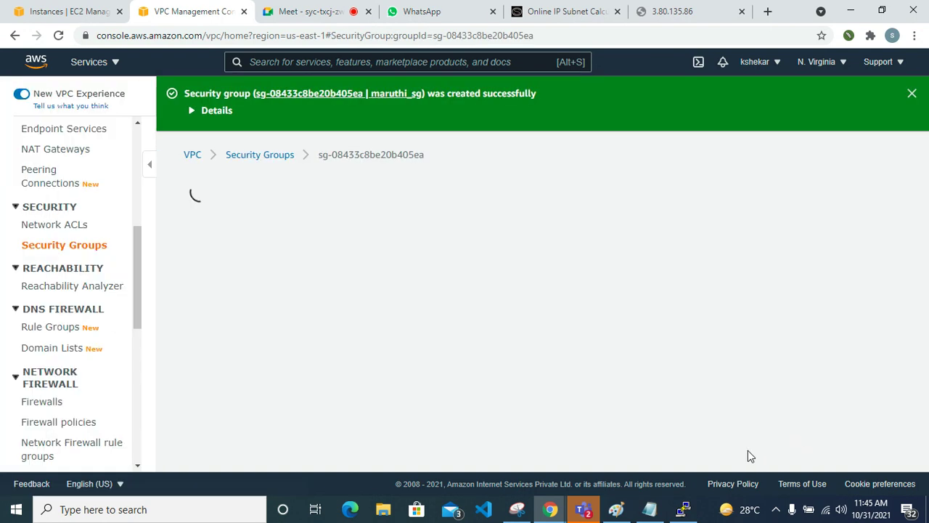
scroll(290, 398, "down", 2)
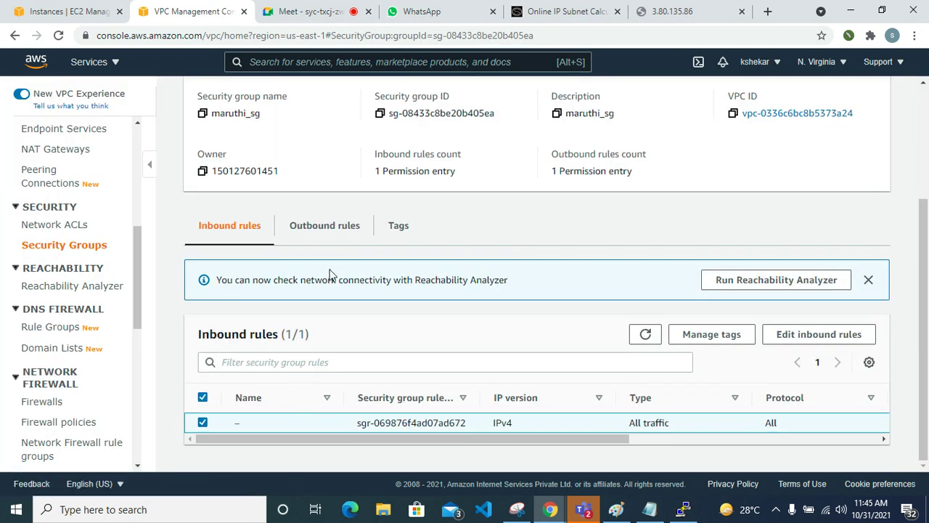
left_click(324, 225)
Step: Open the list of VPCs and select the maruthi VPC to review it
scroll(134, 267, "up", 5)
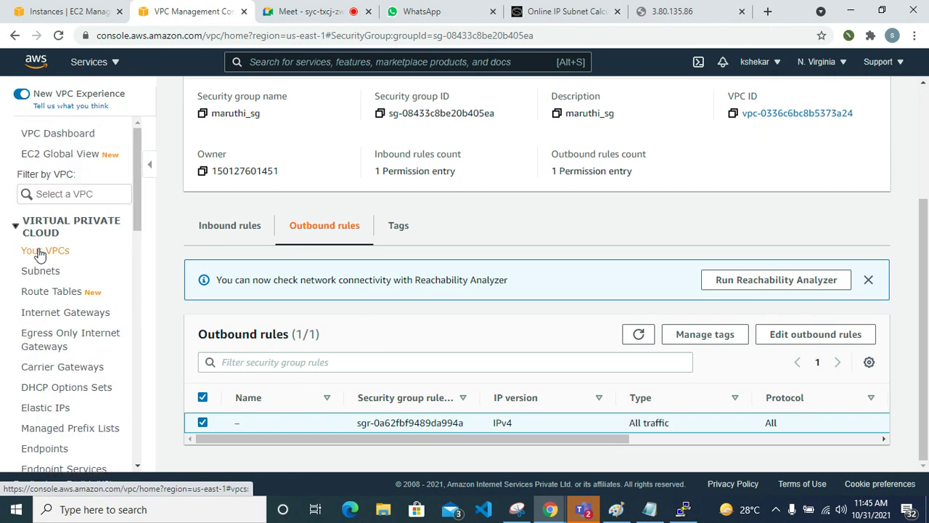
left_click(36, 251)
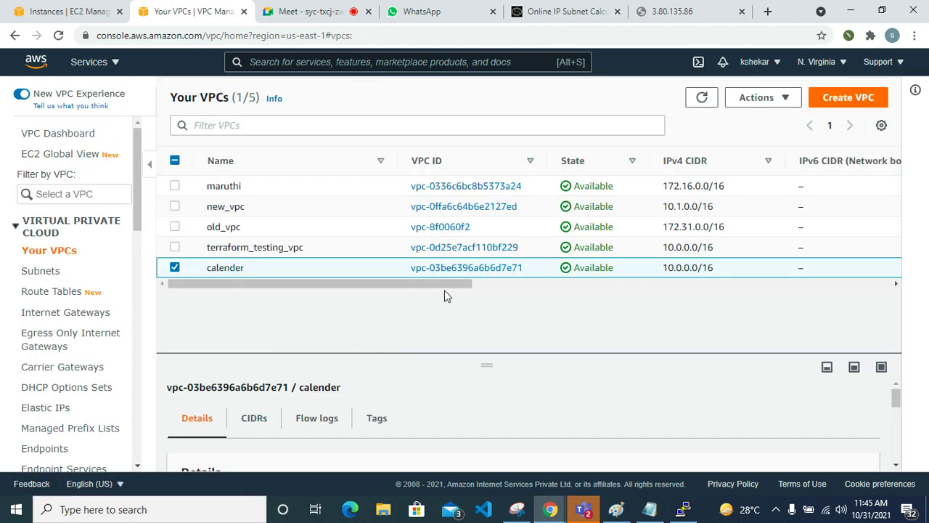
left_click(344, 185)
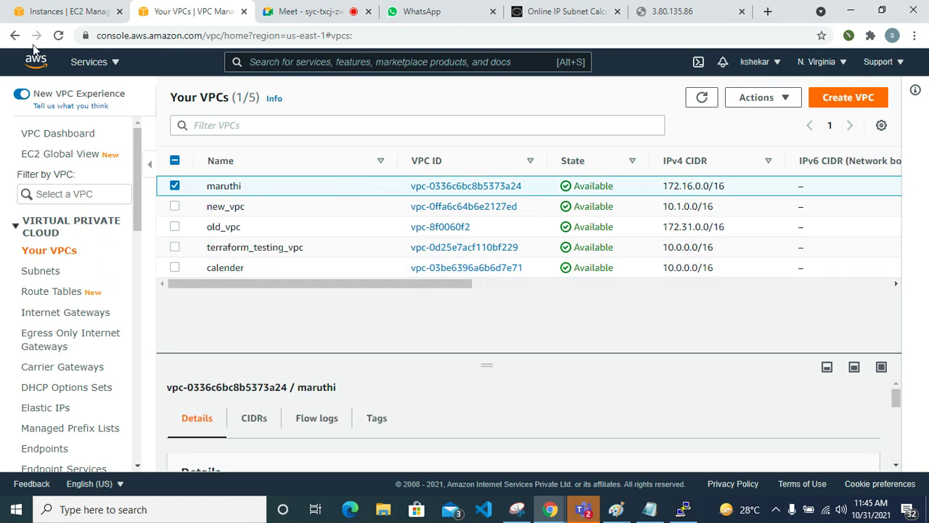
Step: Start launching a new EC2 instance with the Ubuntu Server 20.04 LTS 64-bit (x86) image
left_click(82, 12)
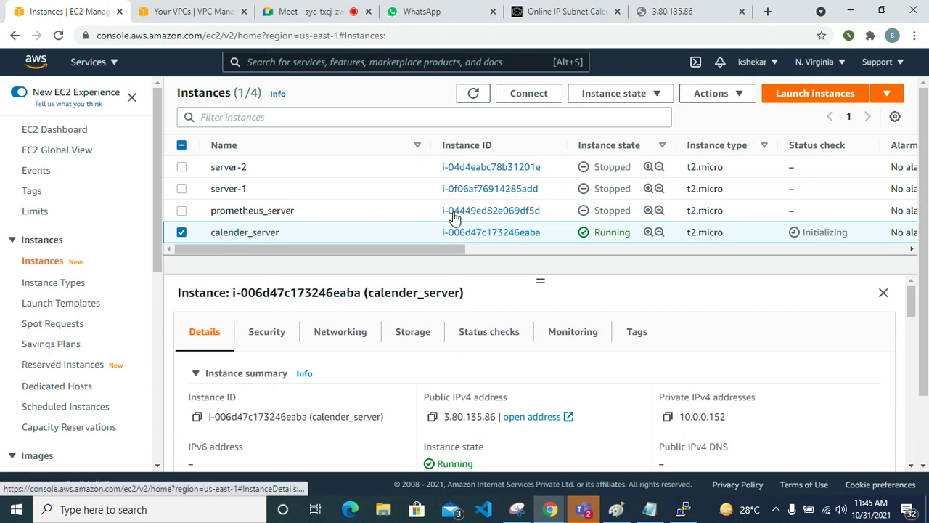
left_click(811, 100)
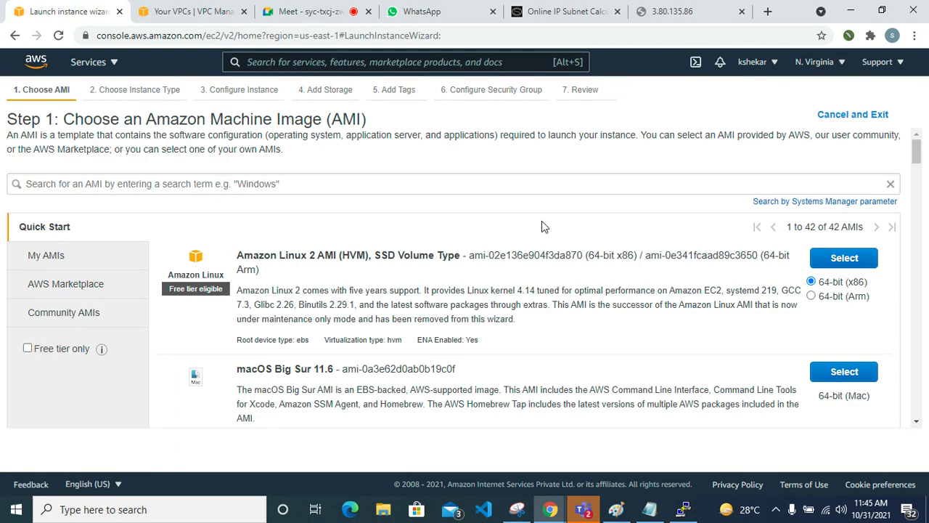
scroll(542, 226, "down", 9)
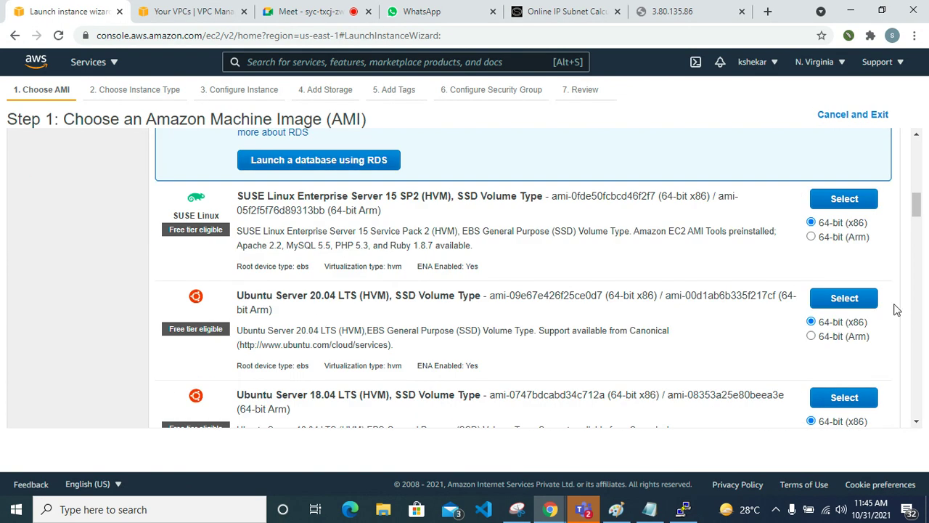
left_click(857, 298)
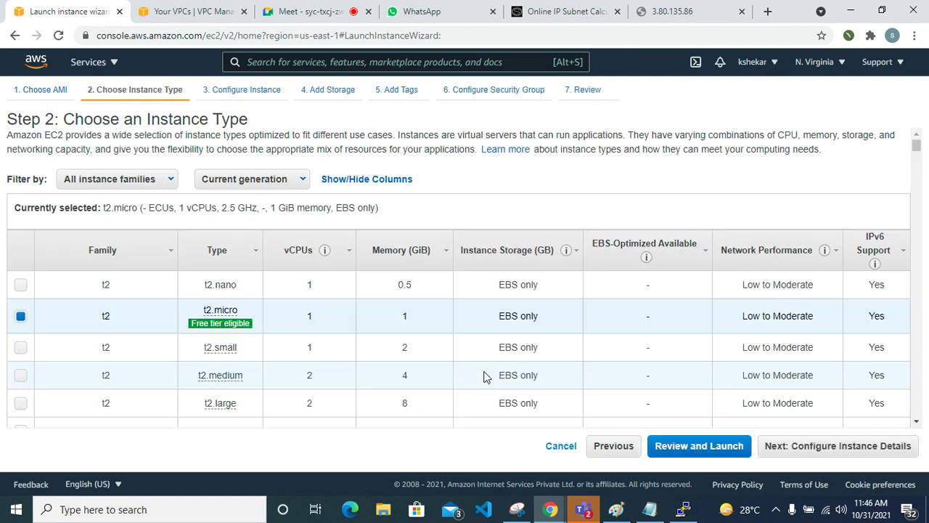
Step: Keep the t2.micro type and set the network to maruthi, the subnet to baleno and Auto-assign Public IP to Enable
scroll(486, 375, "down", 3)
scroll(486, 376, "up", 3)
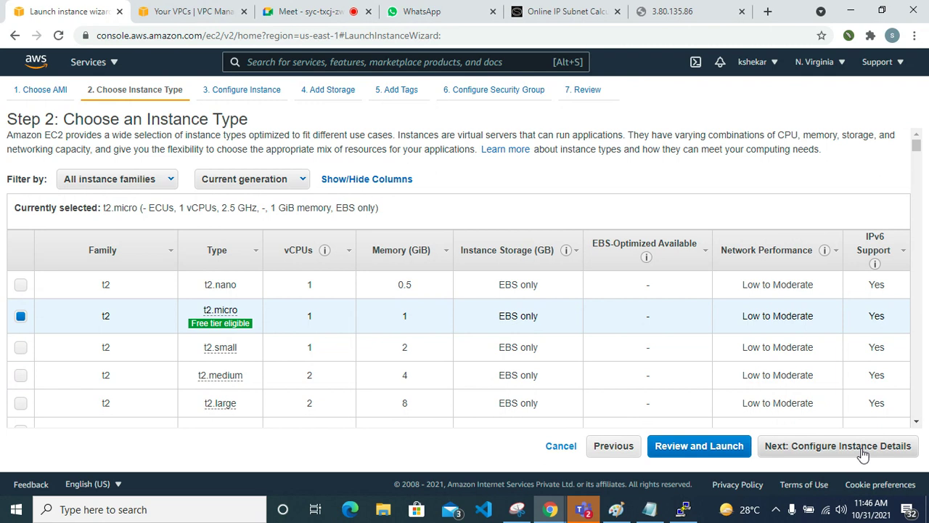
left_click(864, 453)
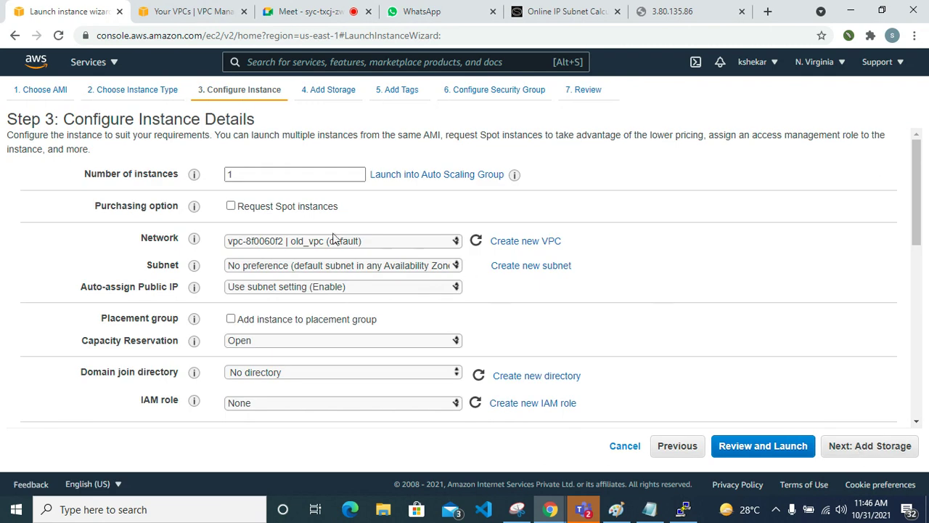
left_click(364, 241)
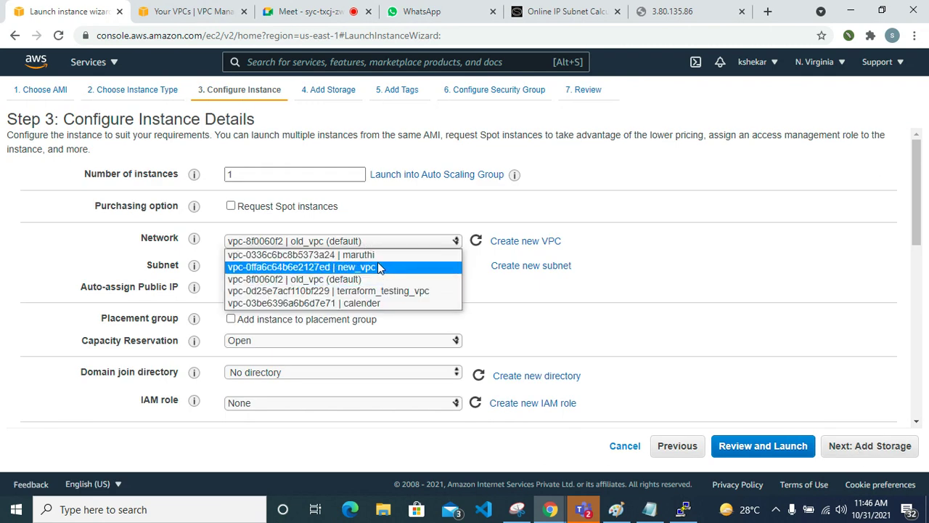
left_click(385, 256)
left_click(411, 268)
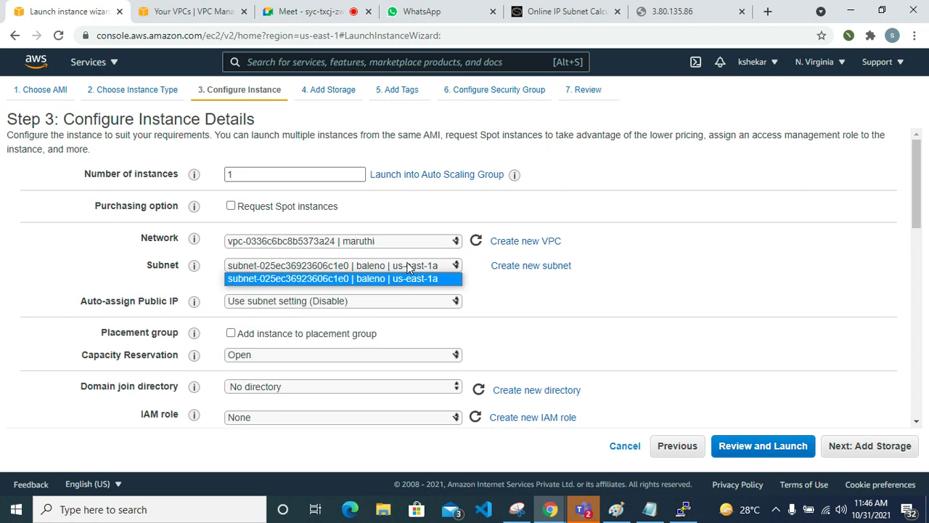
left_click(410, 269)
left_click(356, 307)
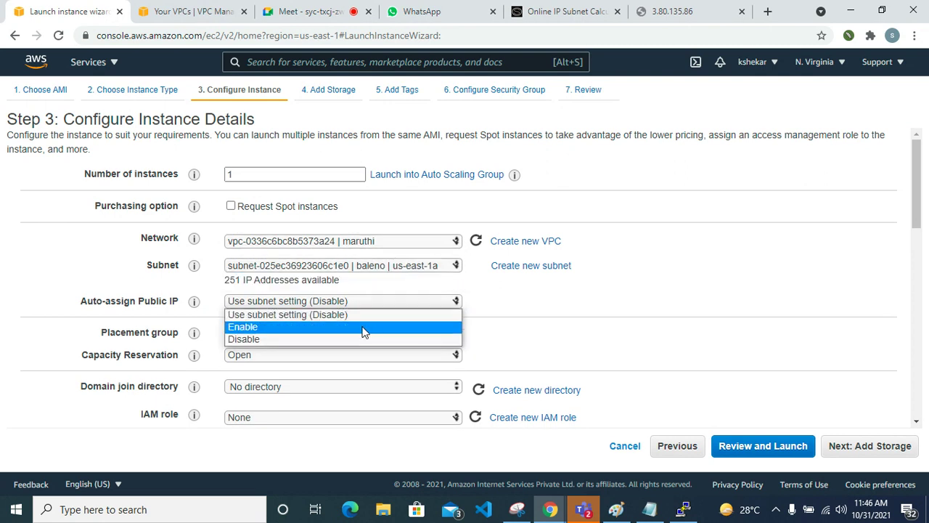
left_click(363, 332)
scroll(313, 374, "down", 3)
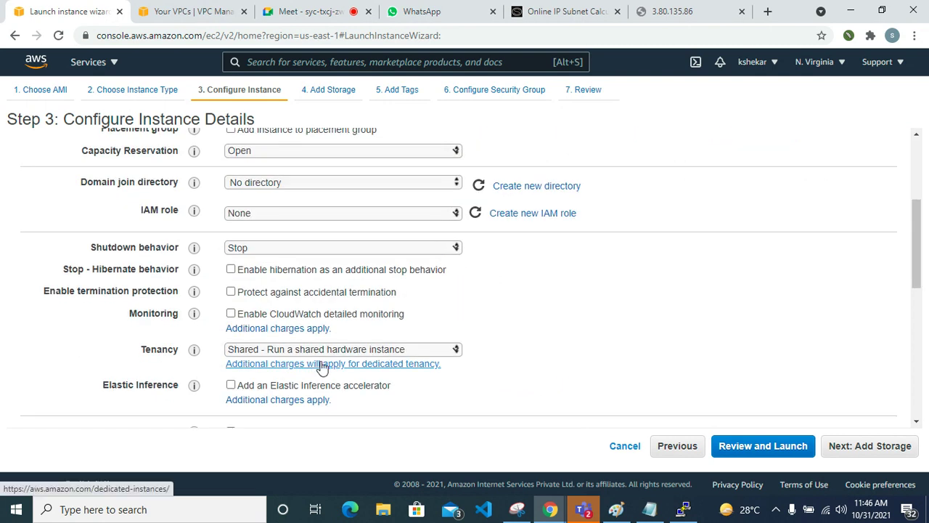
scroll(356, 389, "down", 3)
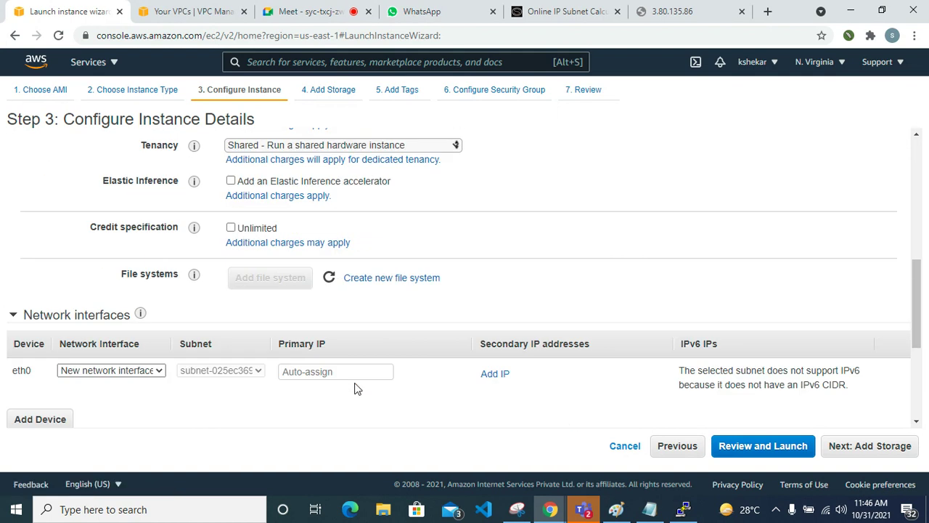
Step: Accept the default storage and add a Name tag with the value maruthi_server
left_click(864, 446)
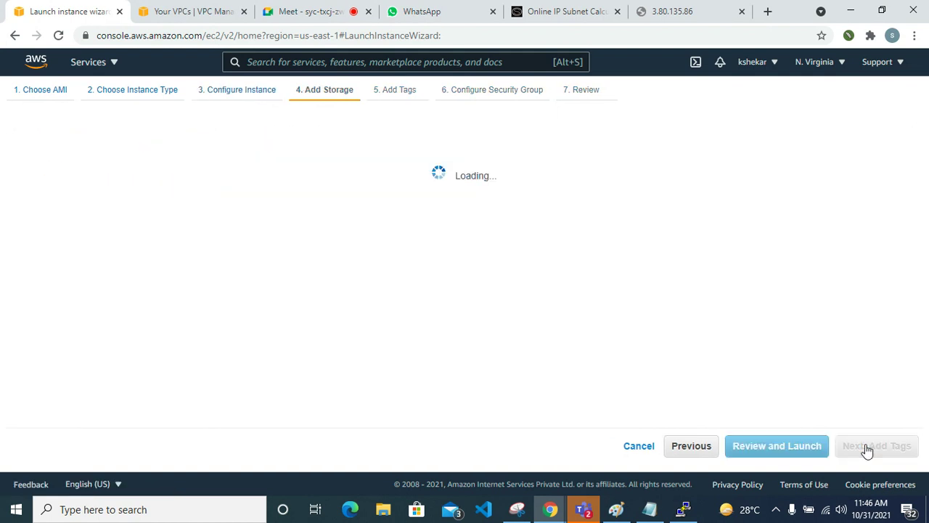
left_click(877, 445)
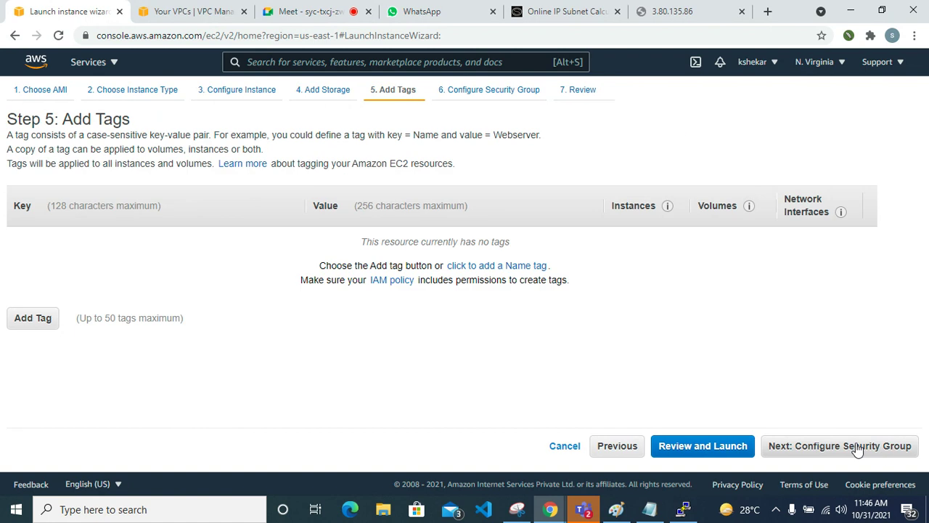
left_click(539, 267)
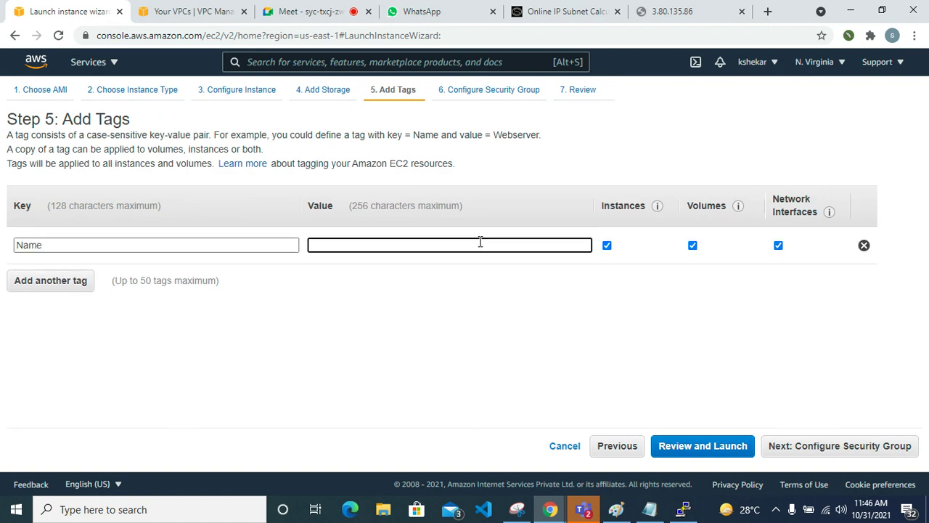
type("maruthi")
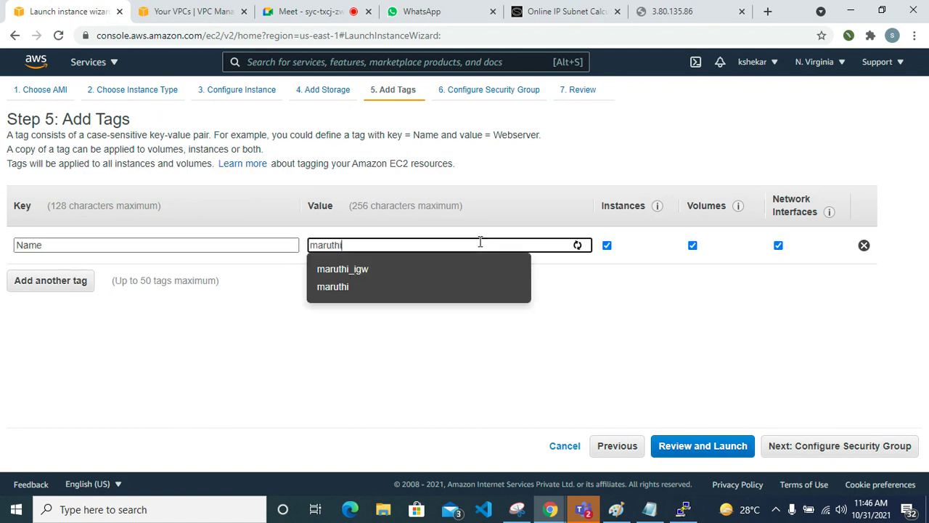
type("_")
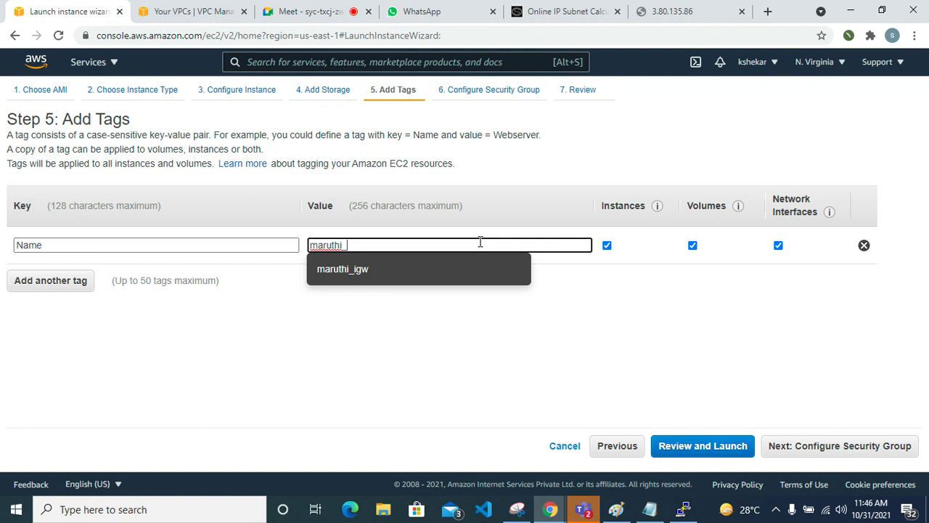
type("server")
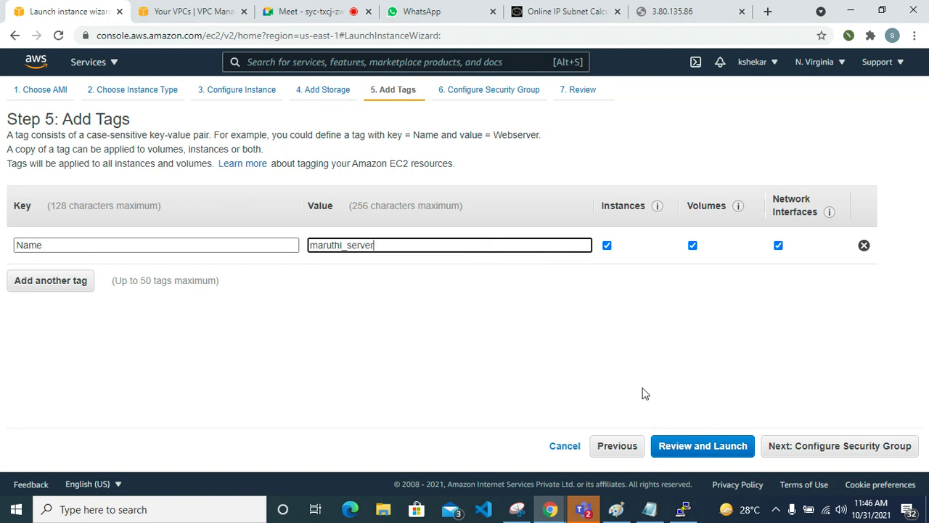
Step: Assign the existing security group maruthi_sg to the instance
left_click(839, 447)
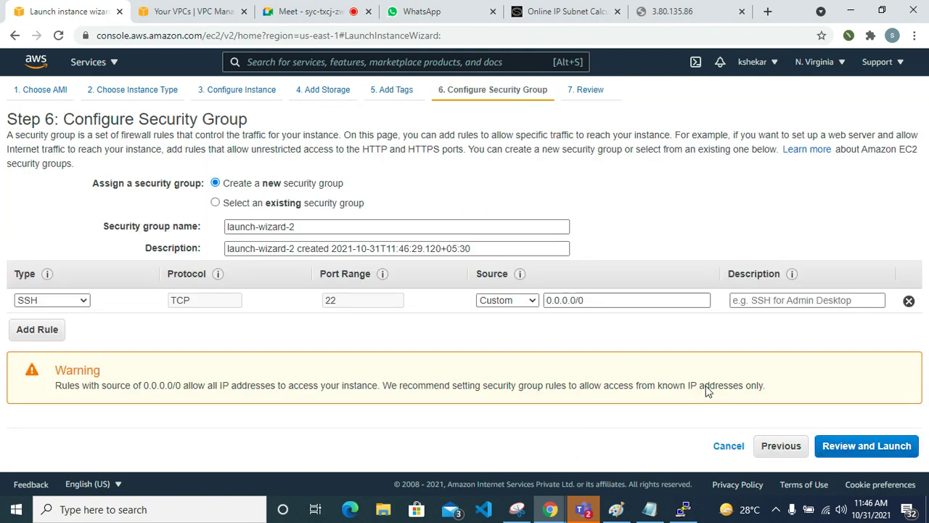
left_click(286, 209)
left_click(348, 278)
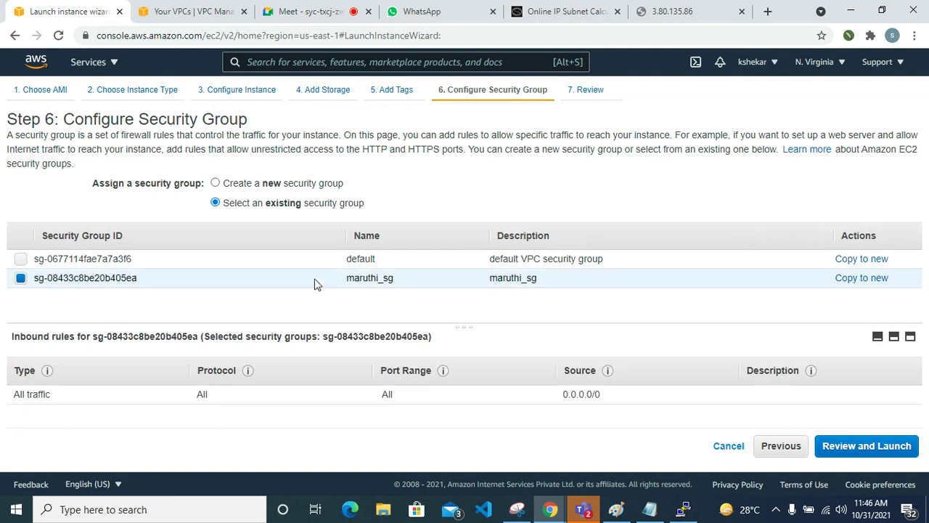
Step: Review the configuration and launch the instance with the existing key pair testing_key, acknowledging access to the private key file
left_click(891, 445)
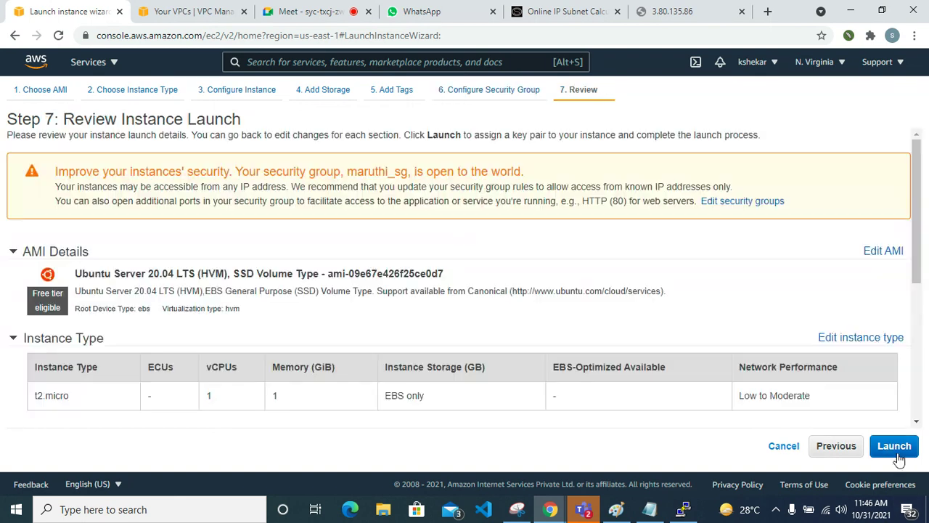
scroll(548, 383, "down", 3)
left_click(908, 450)
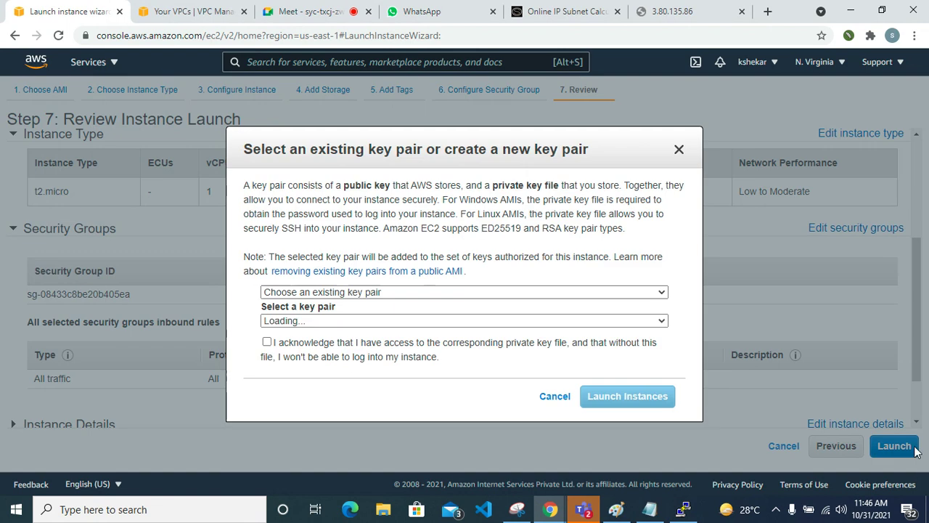
left_click(318, 320)
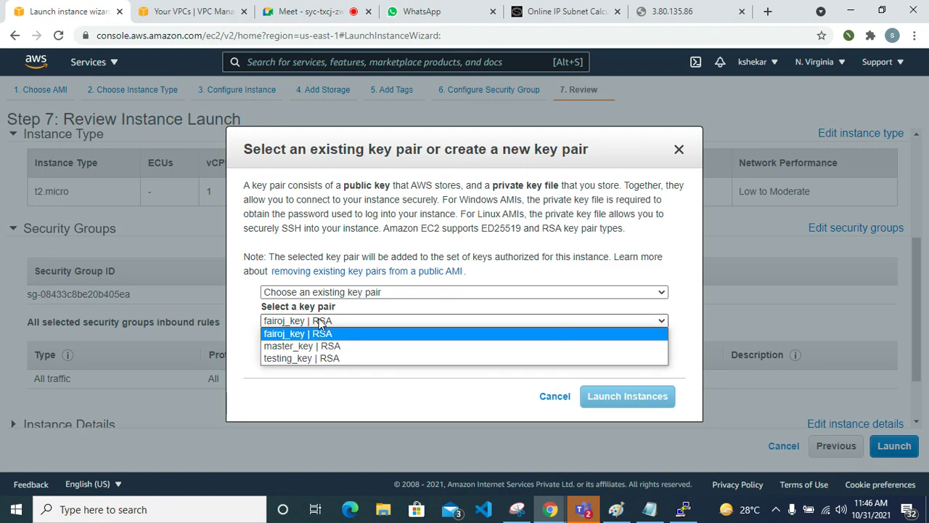
left_click(303, 357)
left_click(285, 346)
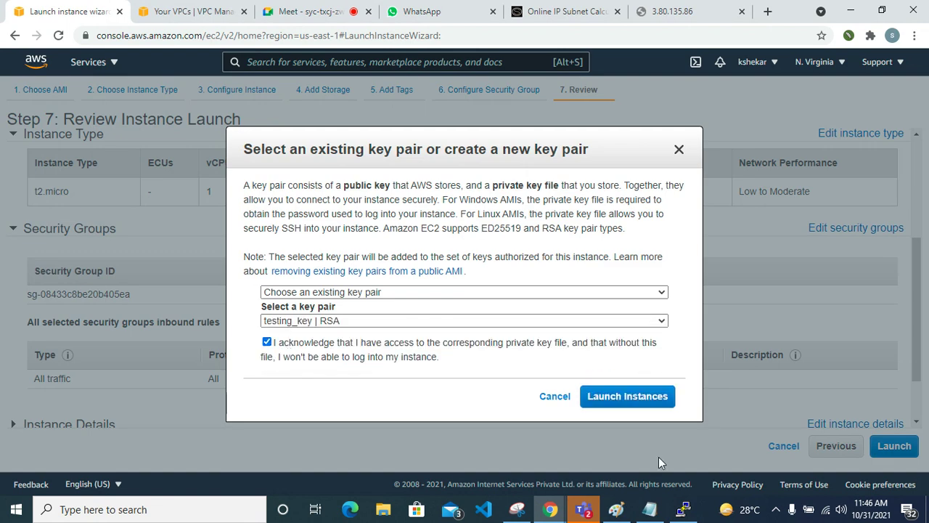
left_click(645, 397)
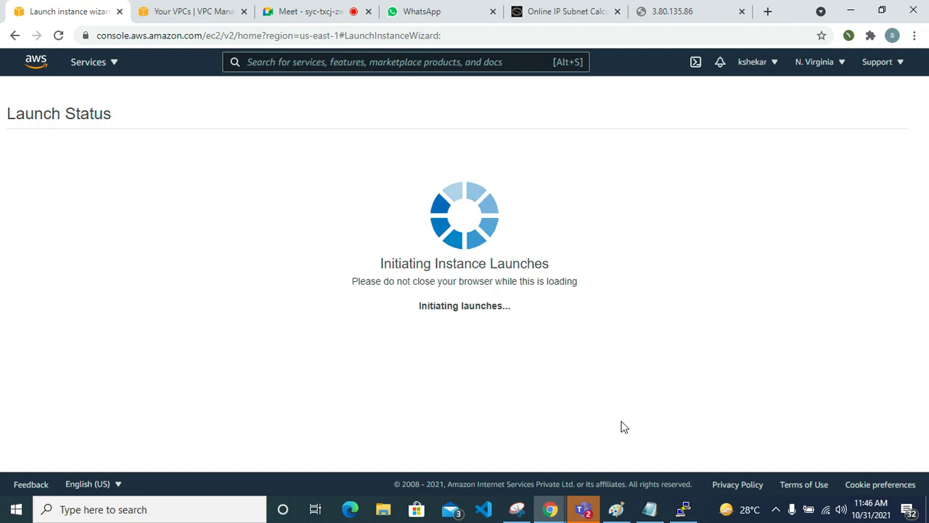
Step: View the instances list and refresh it repeatedly to check the state of maruthi_server
scroll(566, 388, "down", 2)
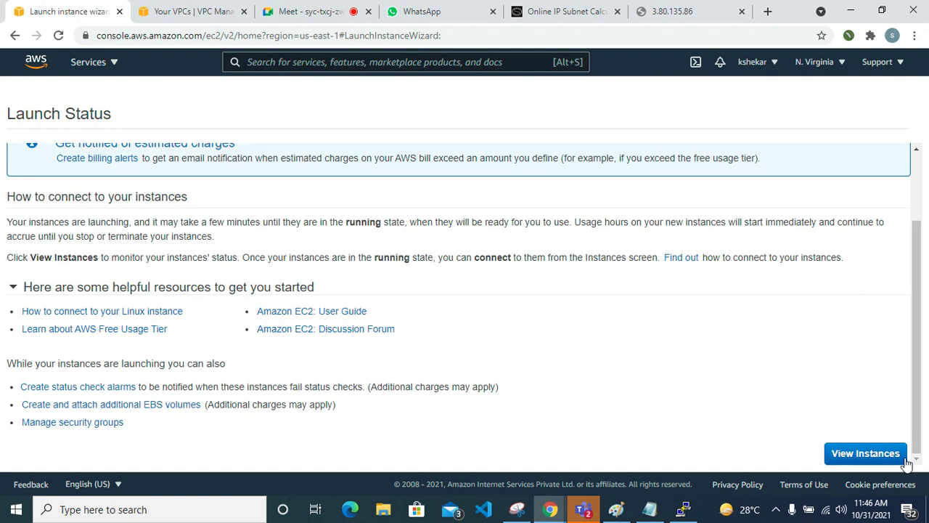
left_click(892, 451)
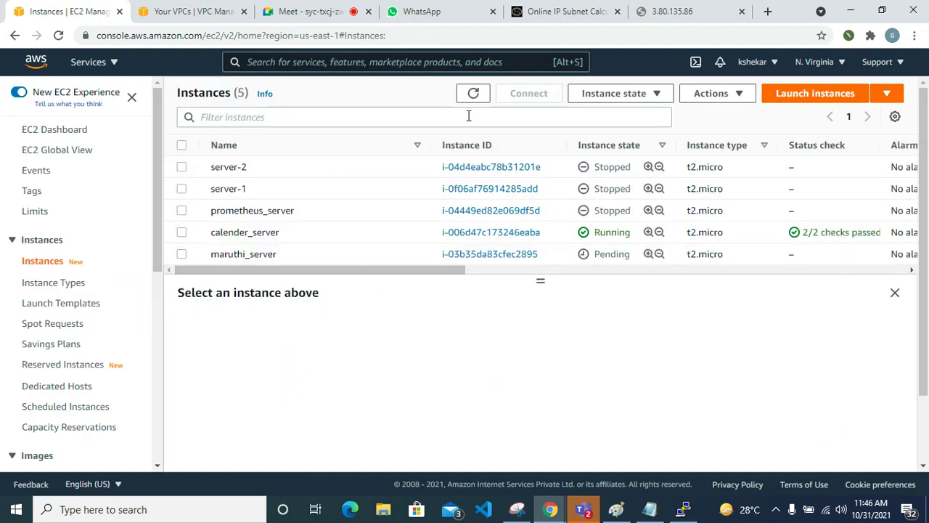
left_click(473, 93)
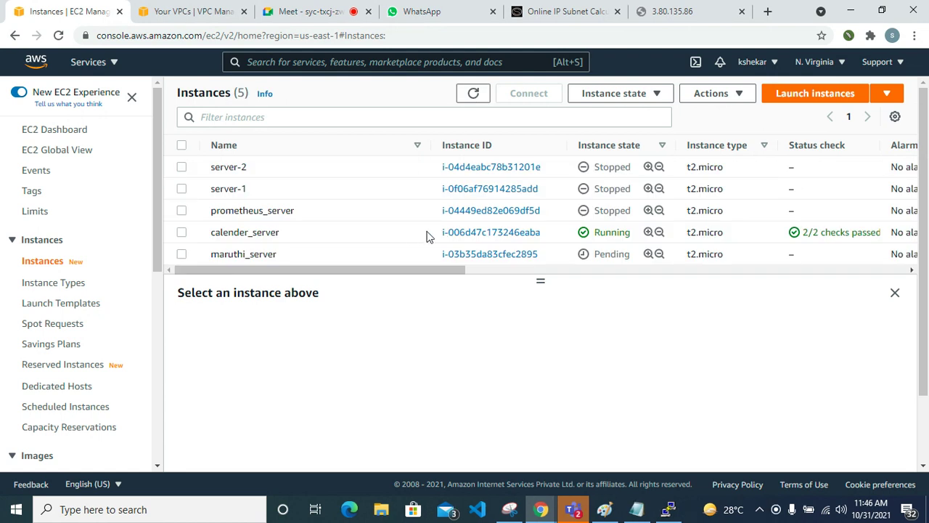
left_click(429, 260)
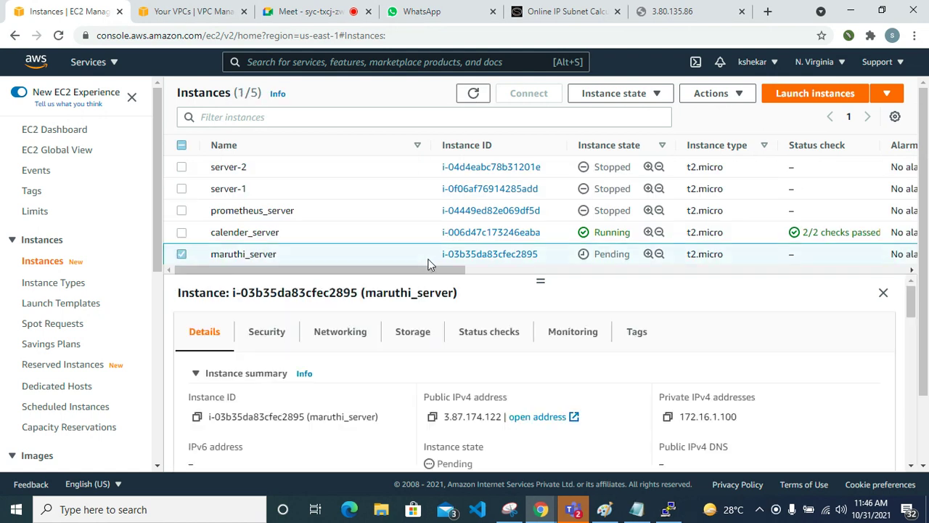
left_click(476, 94)
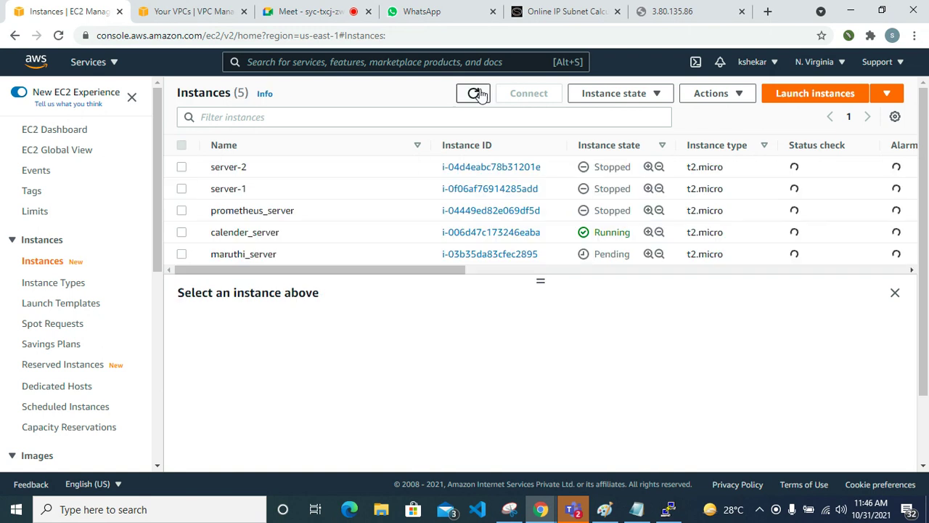
left_click(426, 260)
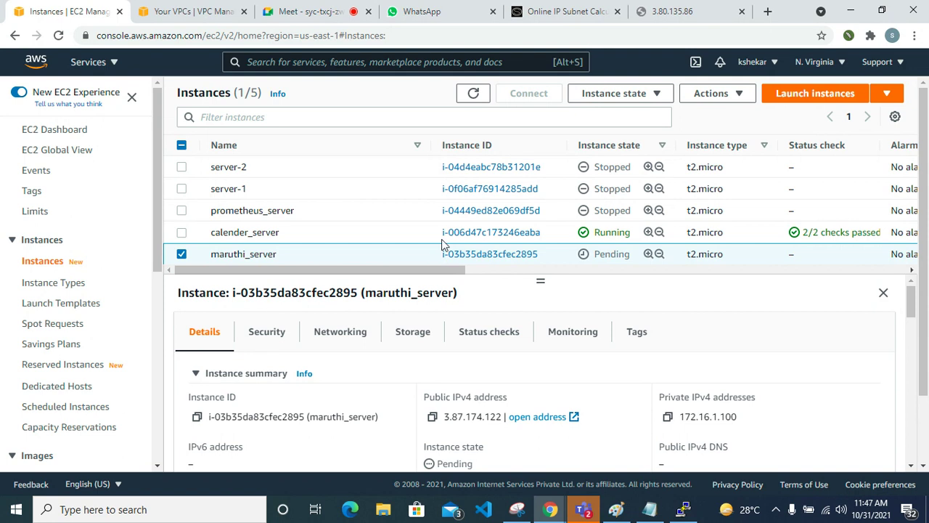
double_click(477, 97)
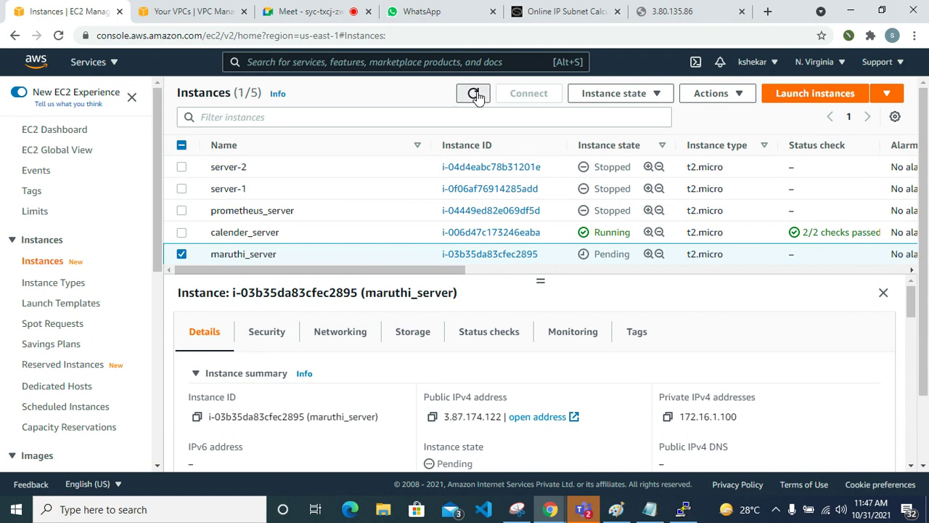
left_click(434, 256)
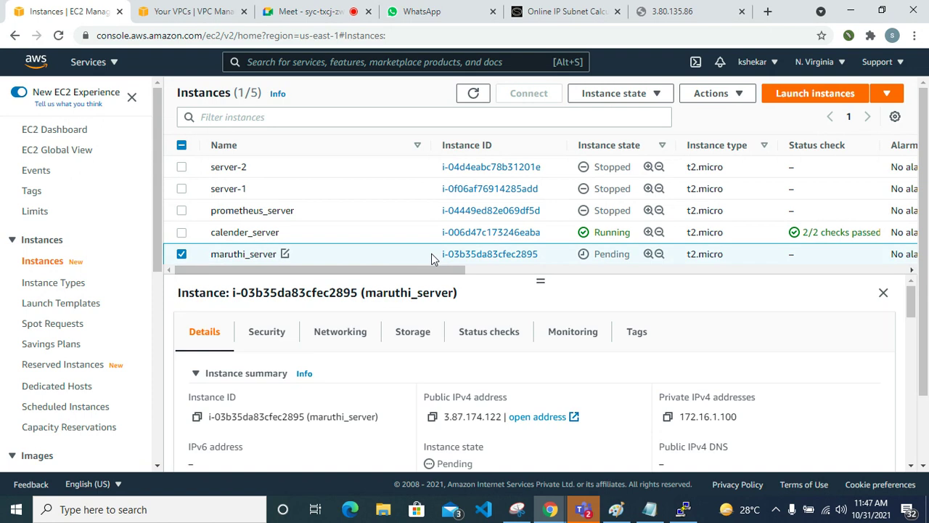
left_click(473, 96)
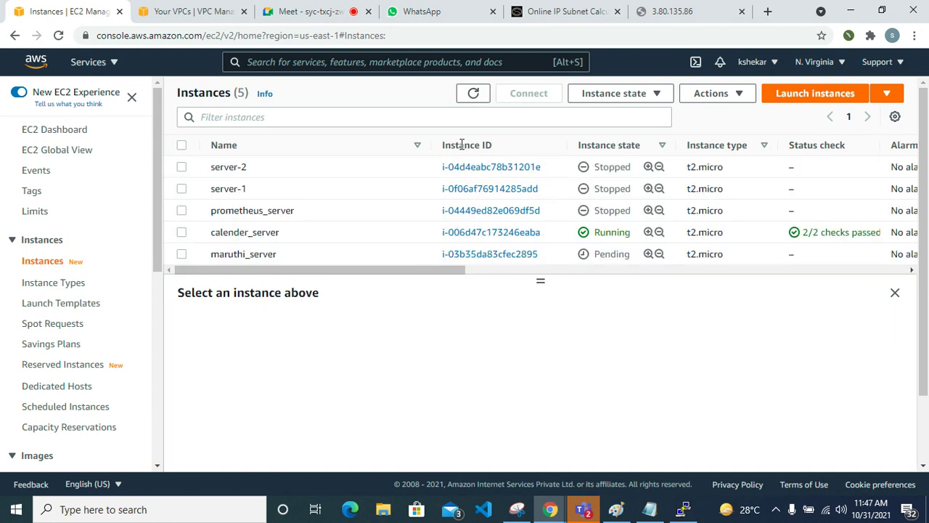
left_click(427, 253)
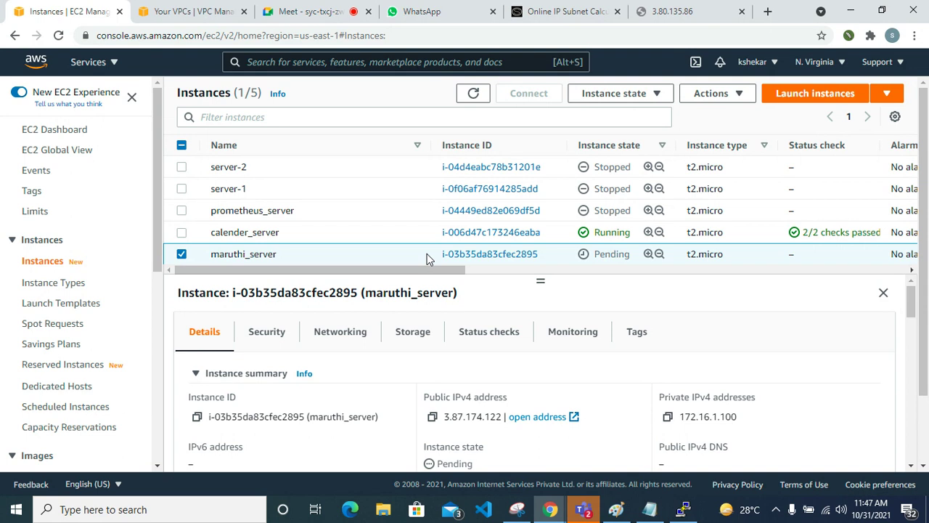
left_click(473, 94)
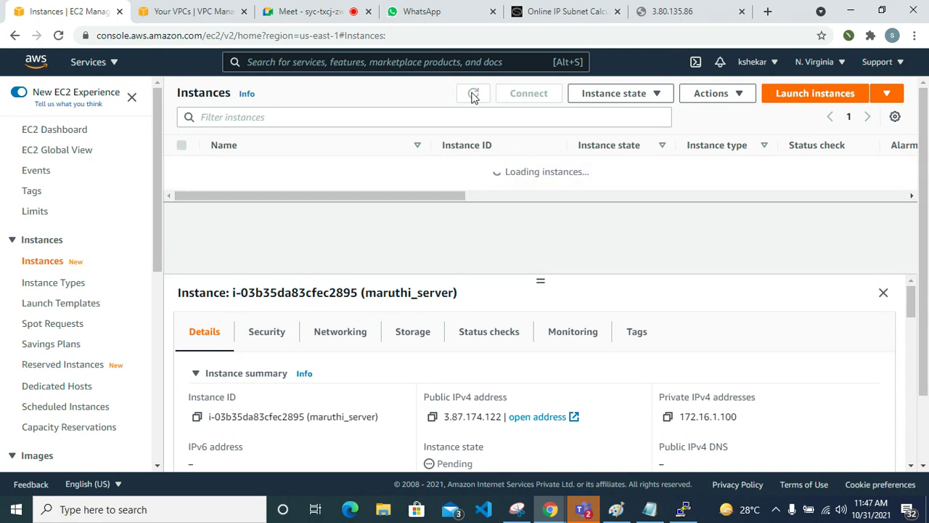
left_click(425, 258)
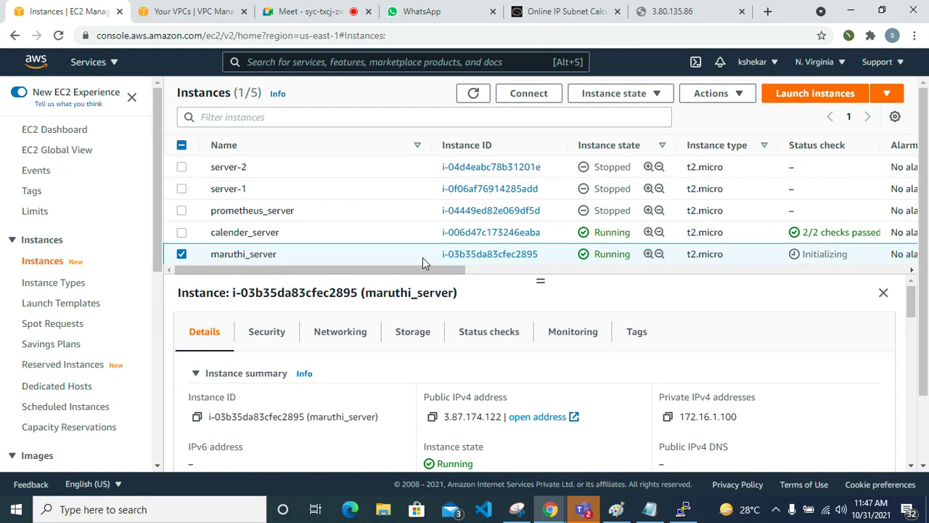
left_click(114, 64)
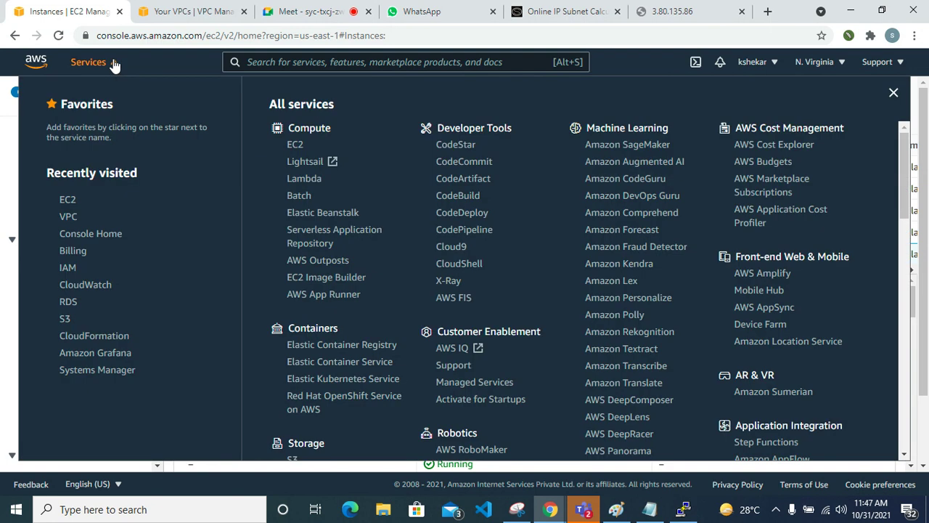
scroll(386, 350, "down", 5)
scroll(386, 350, "up", 5)
left_click(894, 92)
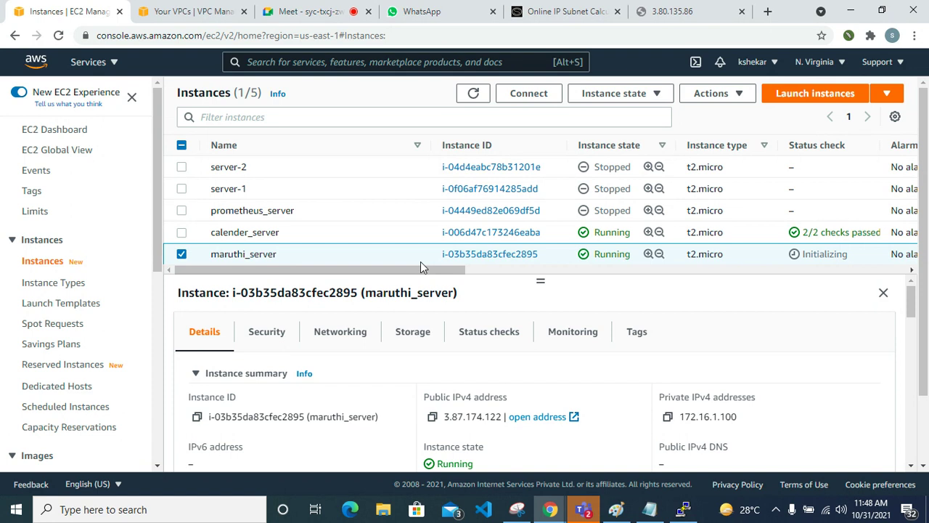
scroll(420, 426, "down", 1)
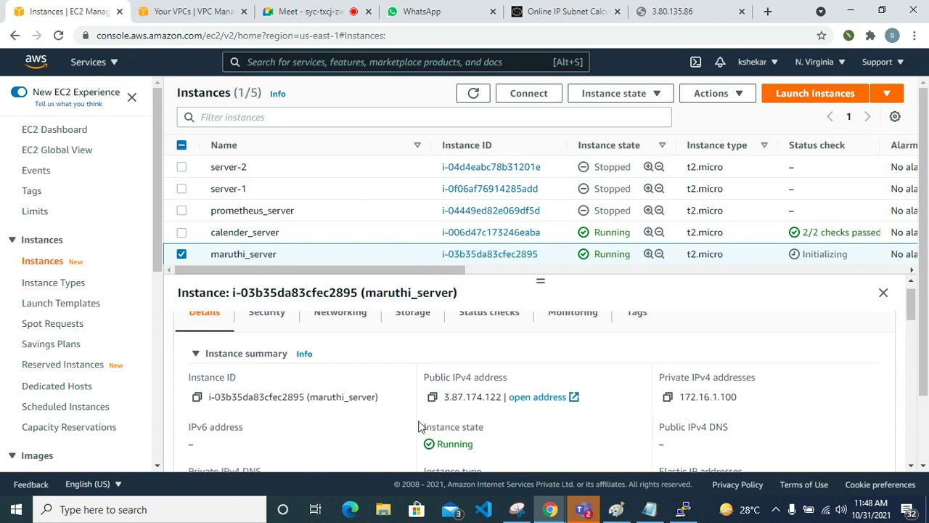
scroll(420, 427, "up", 1)
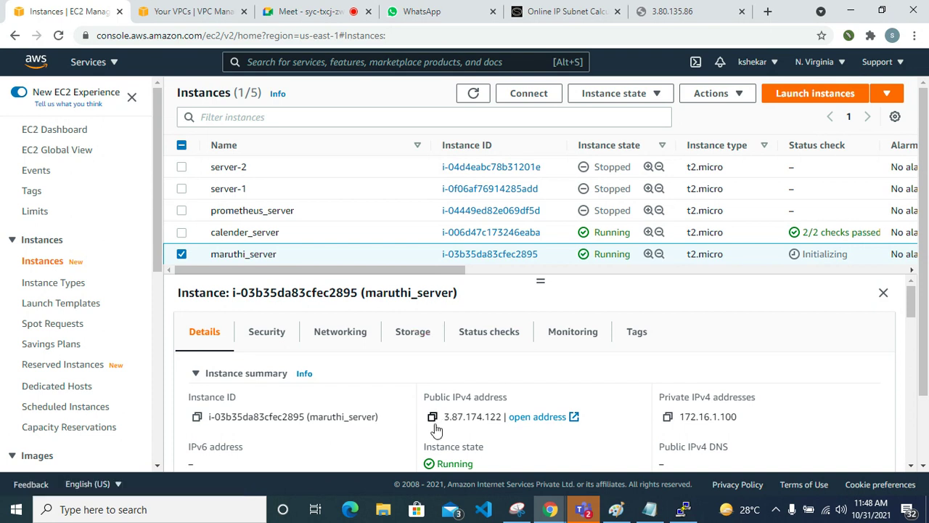
left_click(432, 417)
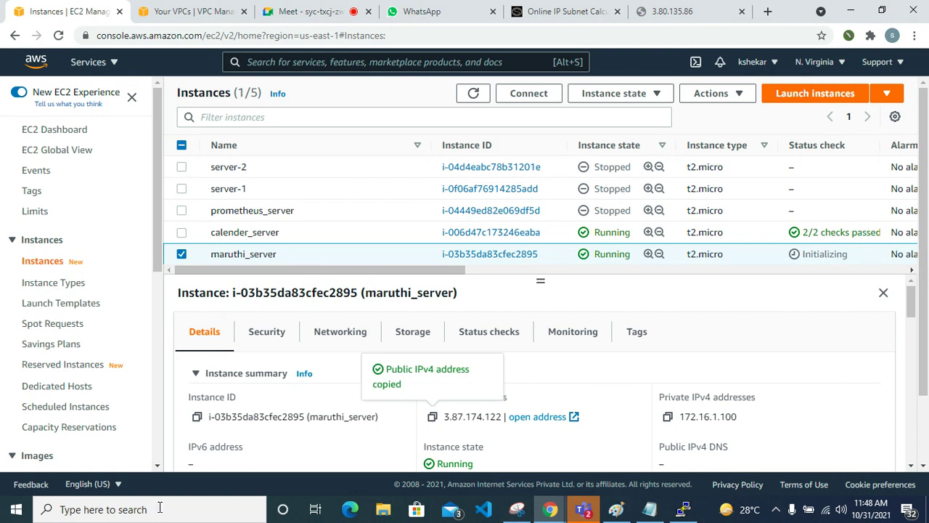
left_click(215, 508)
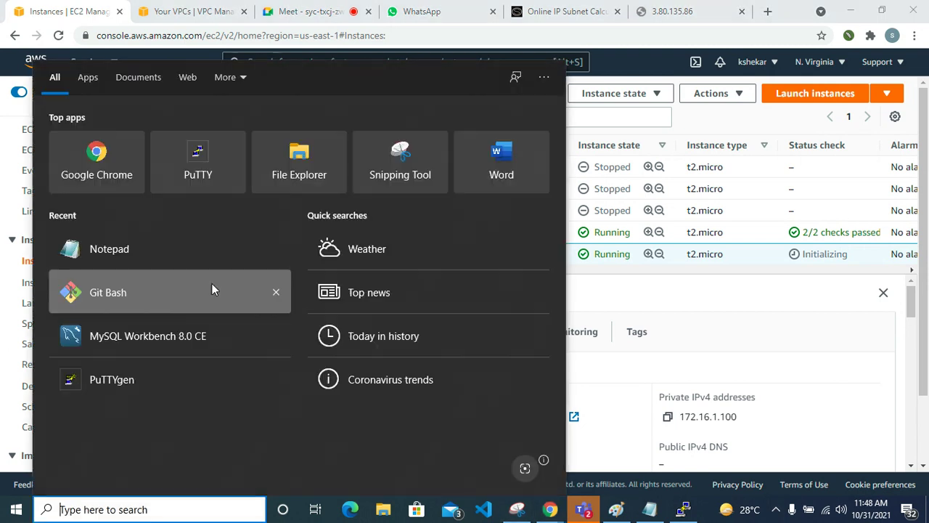
left_click(202, 180)
left_click(441, 294)
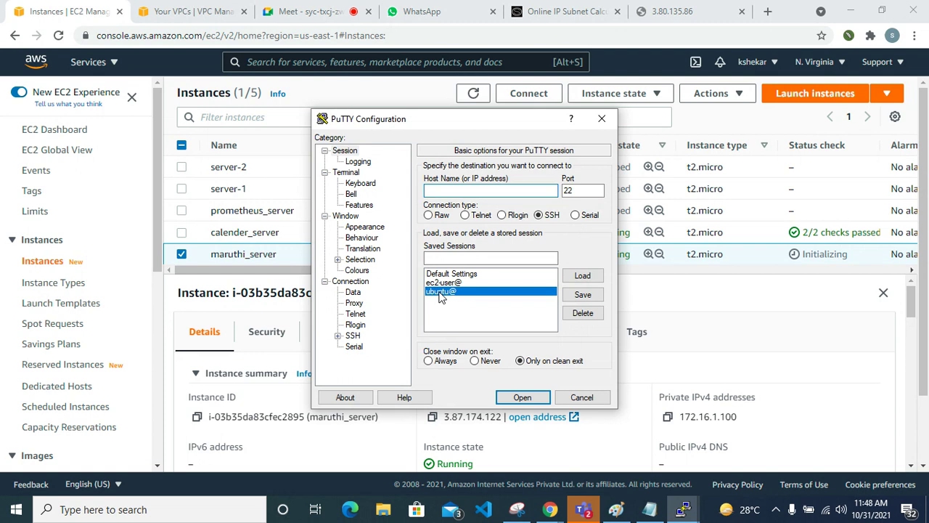
left_click(582, 276)
left_click(489, 194)
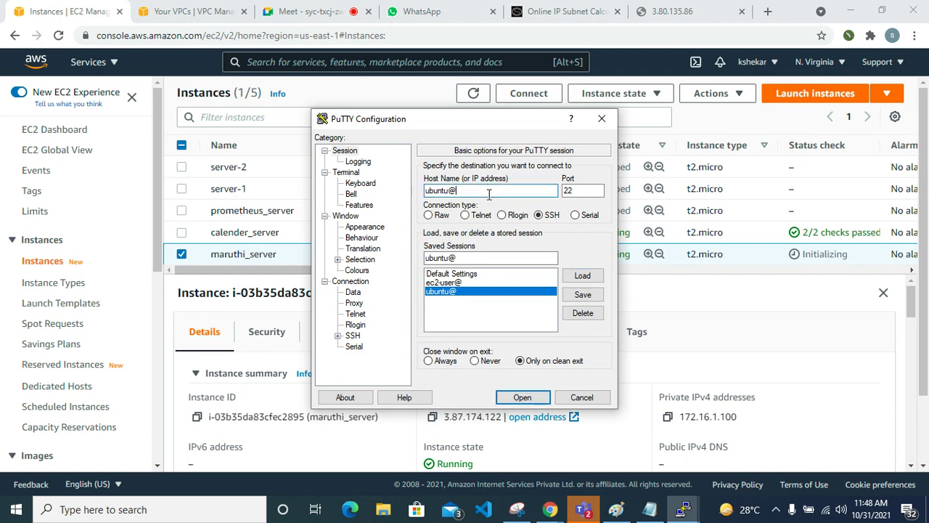
key("ctrl+v")
Step: Turn off system colours for the terminal and set the Default Foreground colour to green, RGB 0, 255, 64
left_click(364, 228)
left_click(360, 270)
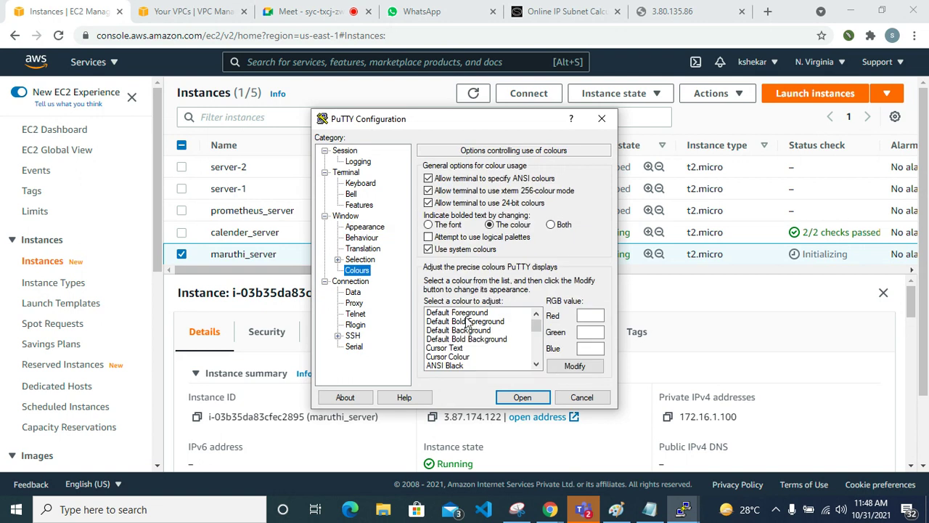
left_click(459, 249)
left_click(479, 313)
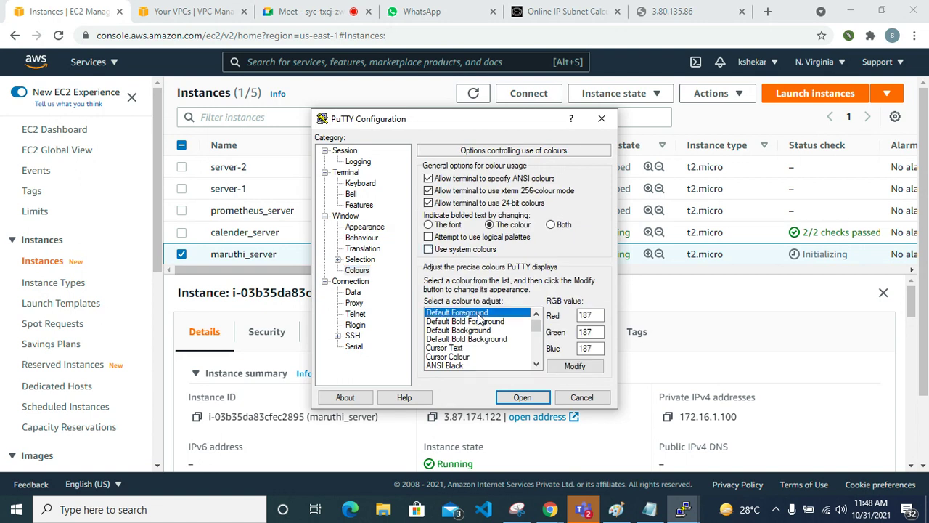
left_click(574, 366)
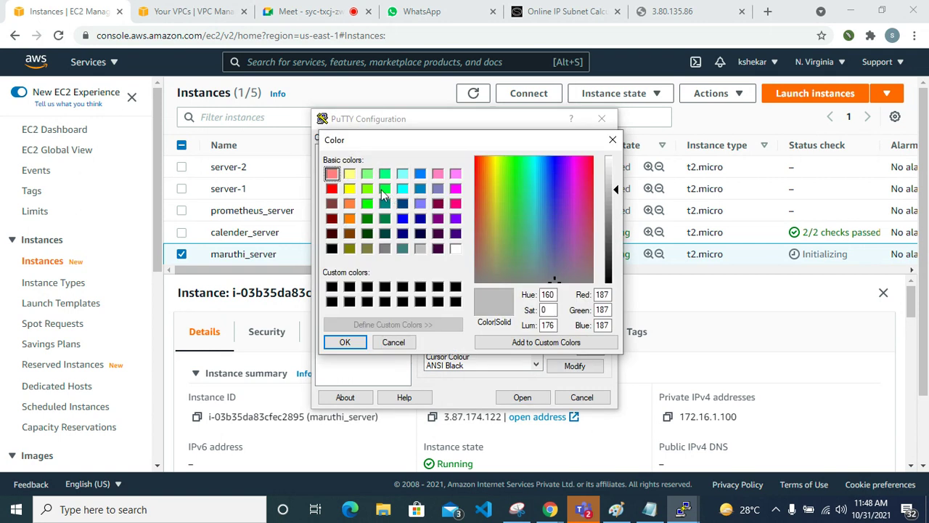
left_click(384, 188)
left_click(345, 342)
Step: Open the SSH connection, accept the server's host key, and reposition and enlarge the terminal window
left_click(522, 398)
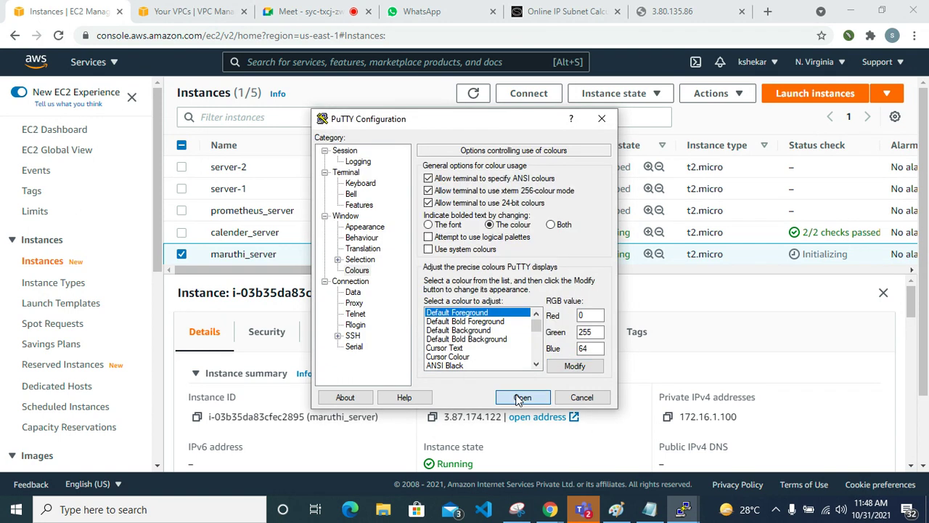
left_click(407, 350)
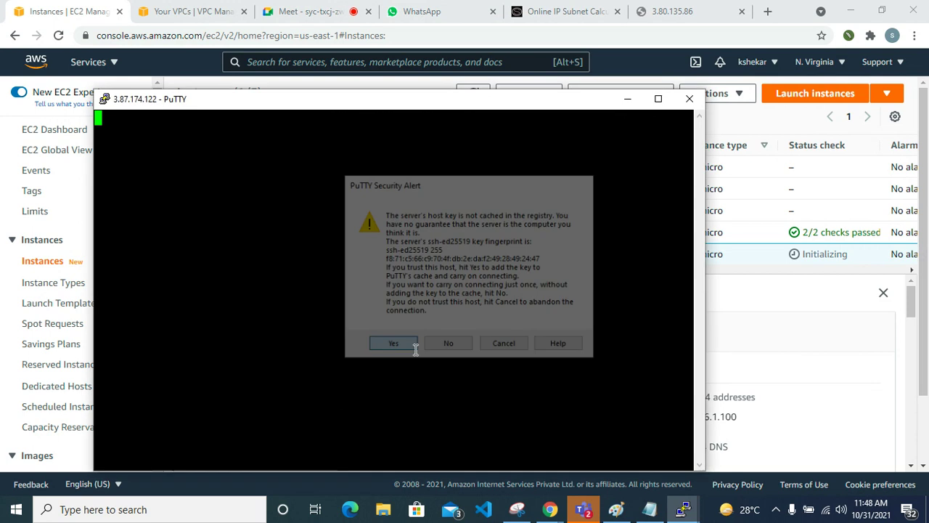
left_click_drag(334, 101, 353, 41)
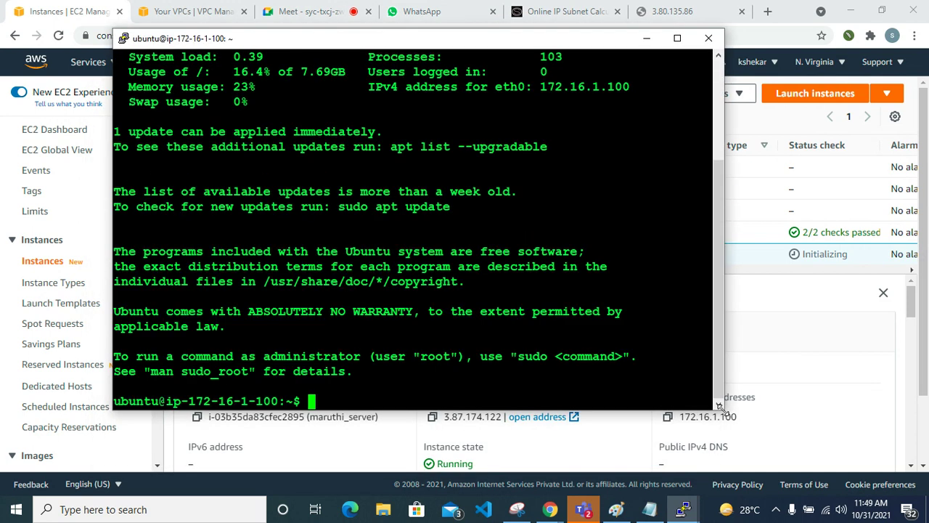
left_click_drag(722, 409, 863, 456)
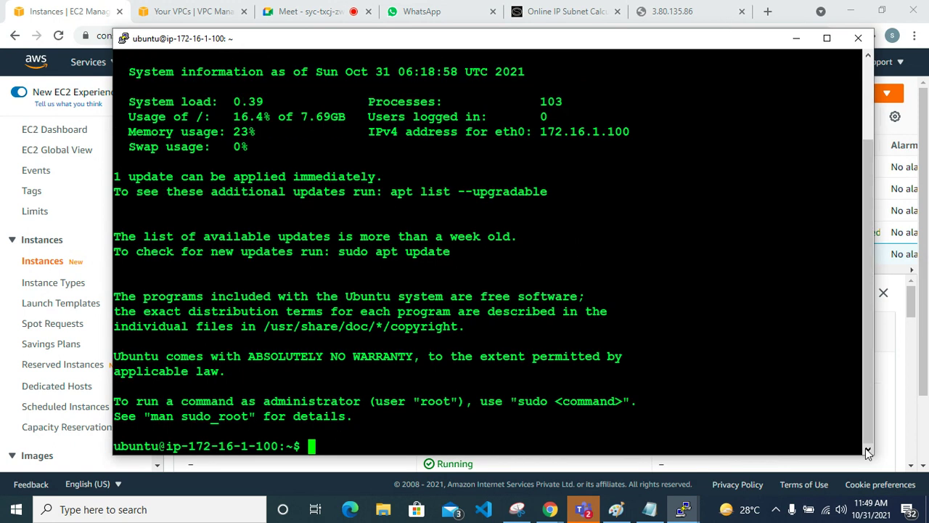
Step: Switch to the root user in the terminal with the command sudo su -
type("sudo -")
key("Return")
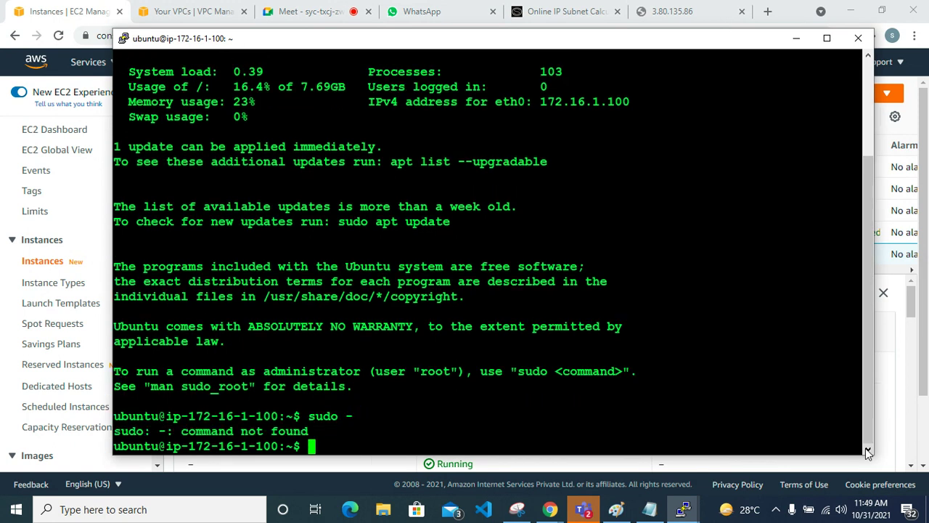
key("Up")
key("BackSpace")
type("sudo su")
type(" -")
key("Return")
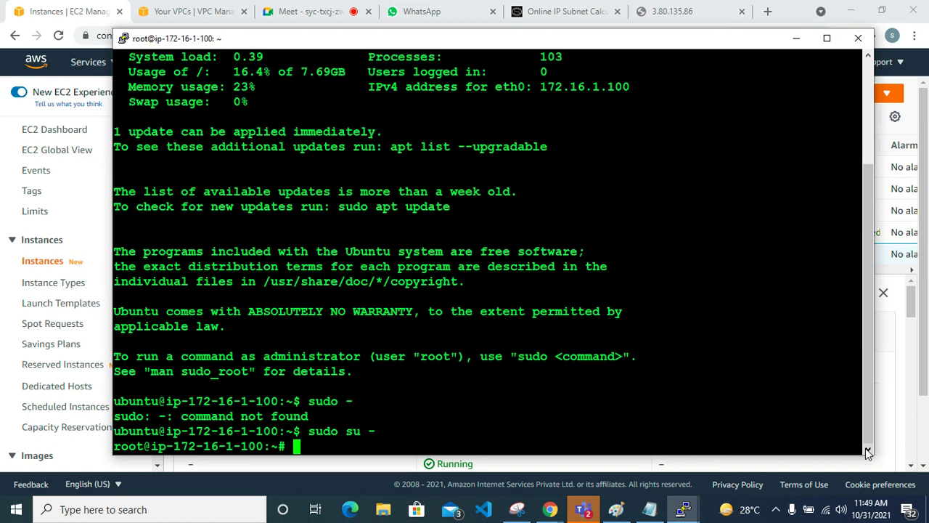
Step: Clear the terminal and list the root home directory's contents with ls and ll
key("ctrl+l")
type("ls")
key("Return")
type("ll")
key("Return")
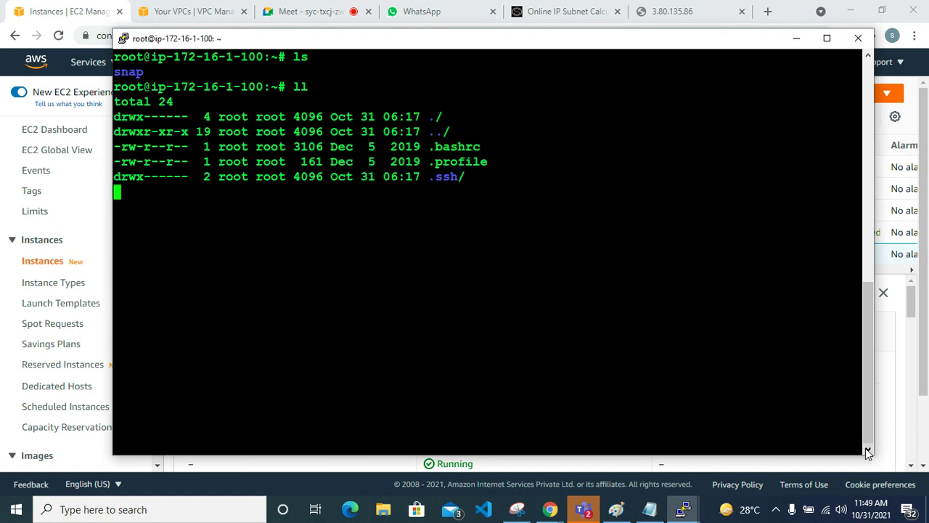
type("ping ")
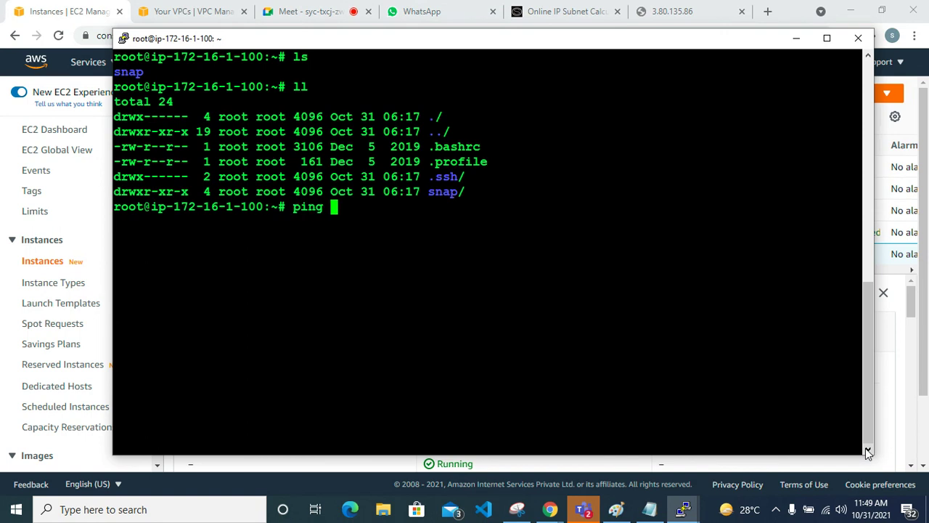
type("www")
key("BackSpace")
type(".google.")
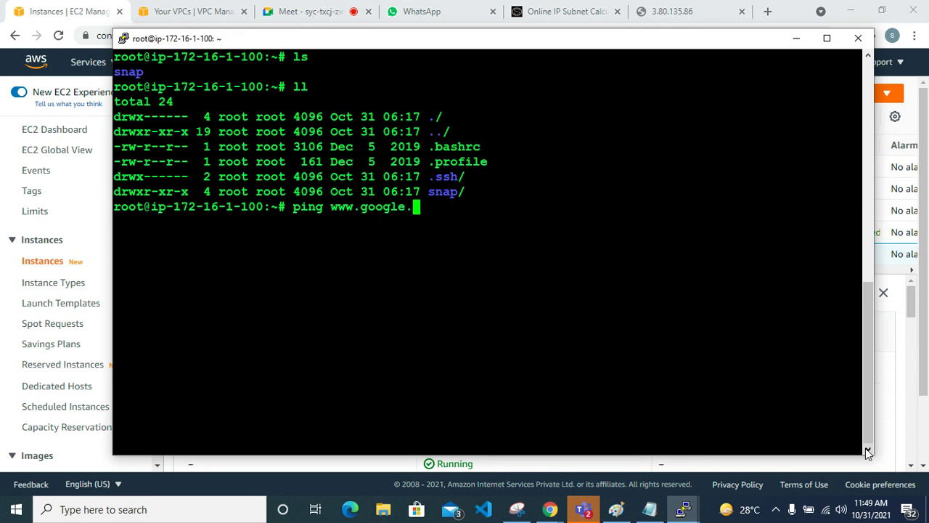
type("com")
key("Return")
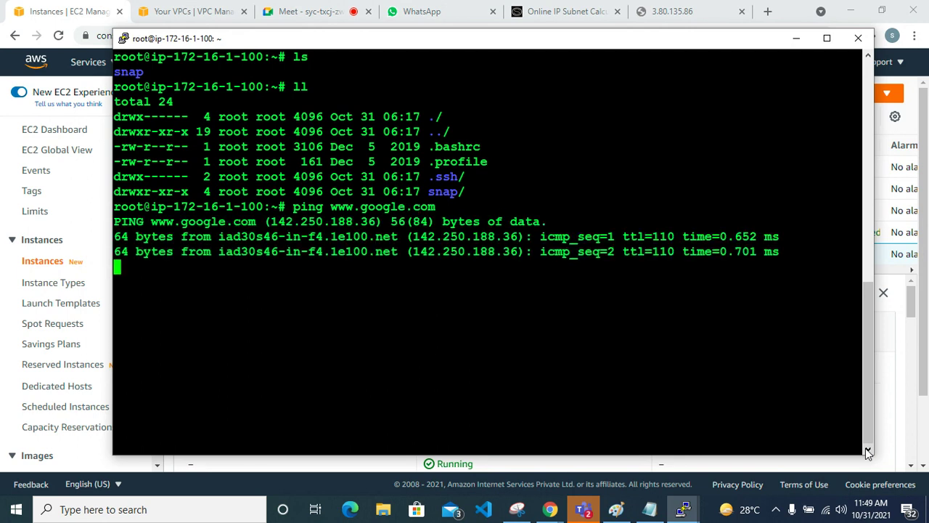
key("ctrl+c")
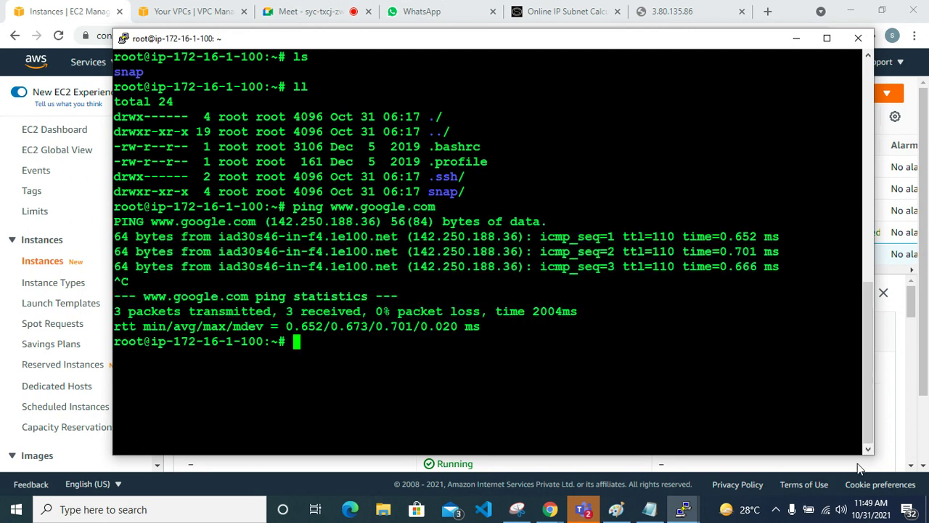
key("ctrl+l")
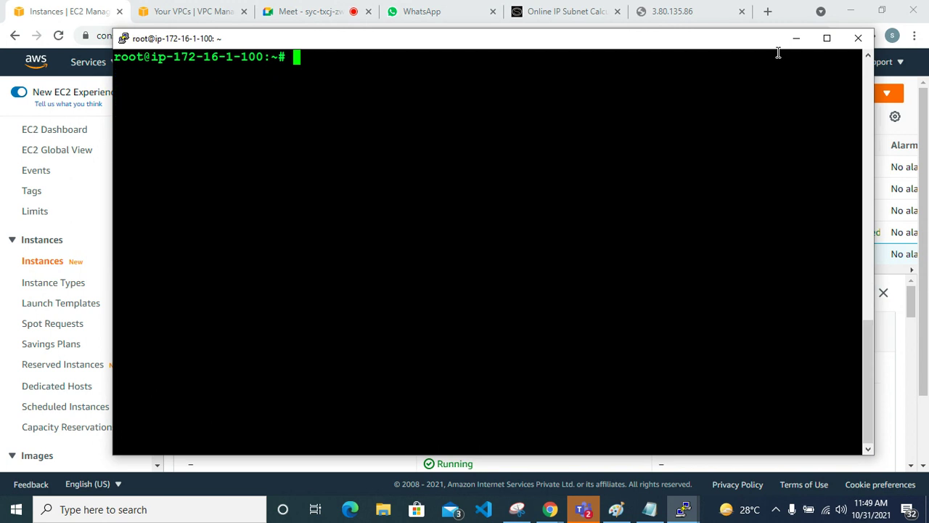
Step: Return to the EC2 instances list and compare the public and private IP details of calender_server and maruthi_server
left_click(796, 39)
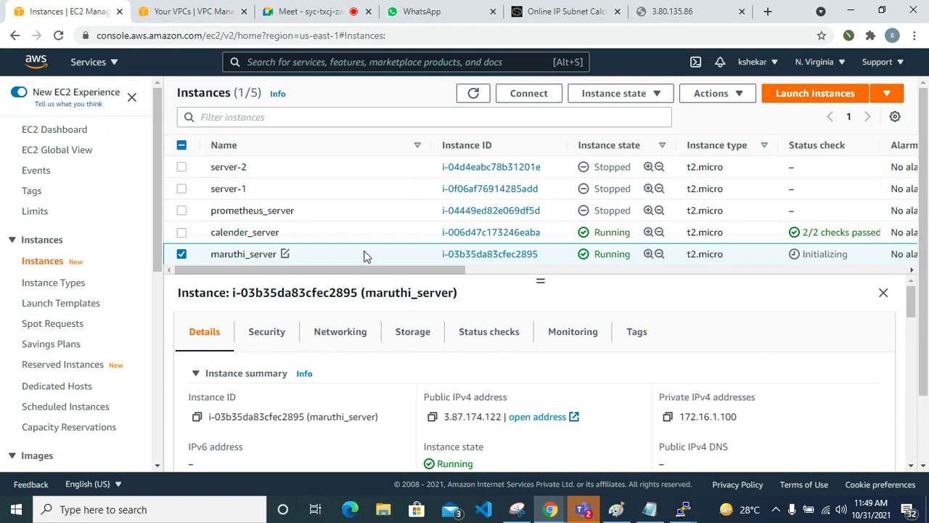
left_click(398, 230)
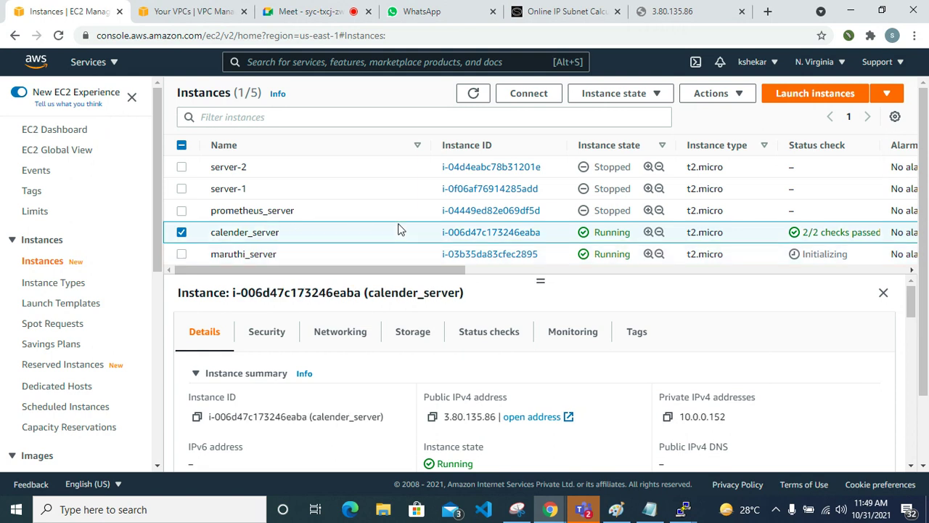
left_click(391, 255)
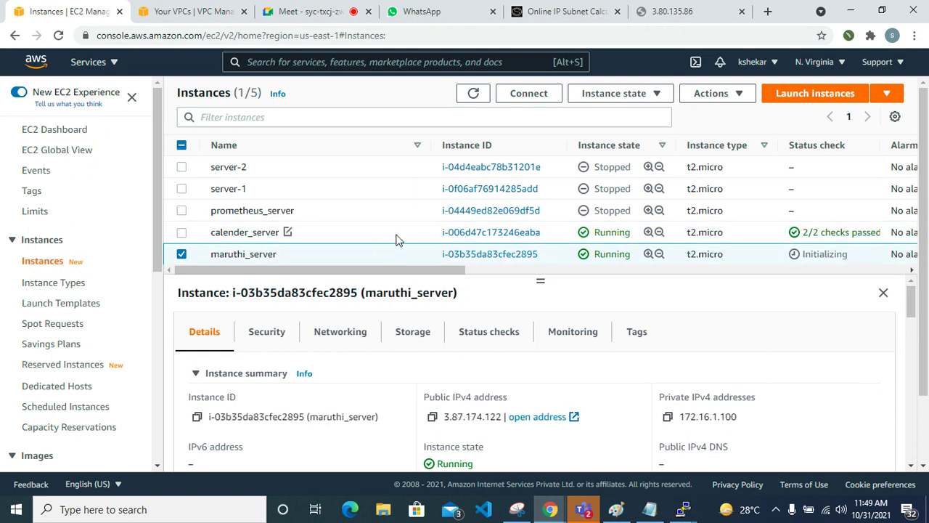
left_click(398, 237)
left_click(396, 259)
scroll(451, 421, "down", 1)
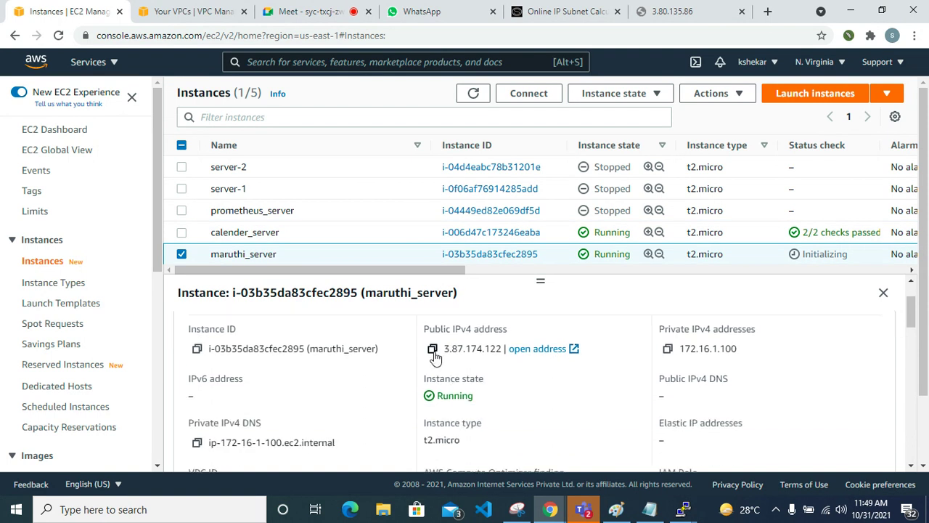
scroll(490, 404, "up", 1)
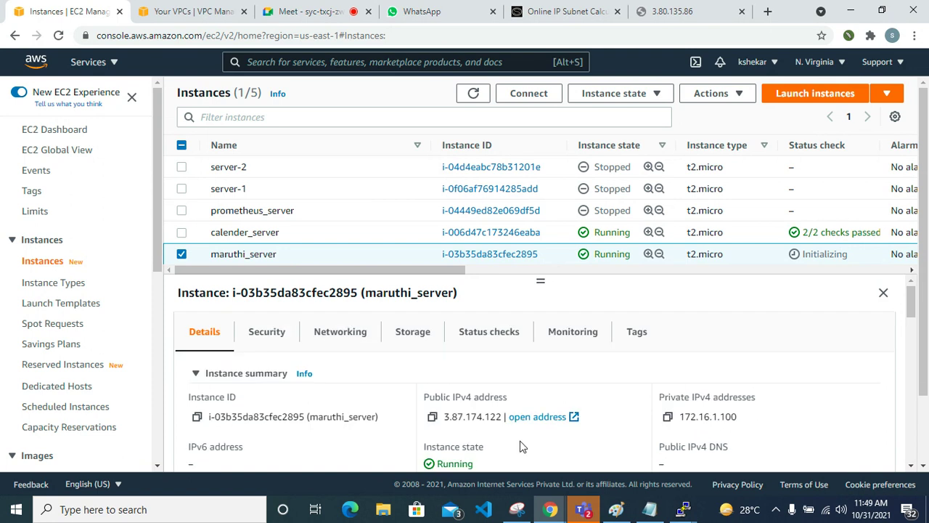
left_click(397, 239)
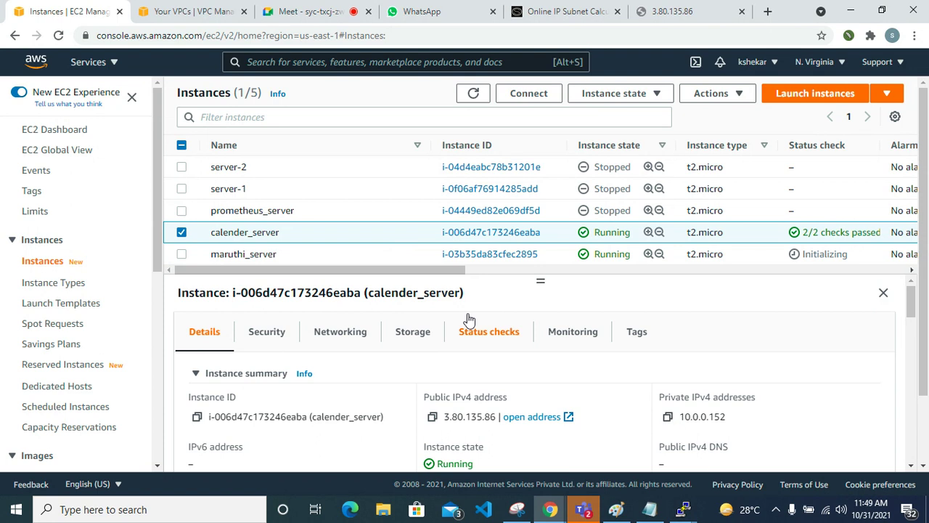
left_click(404, 258)
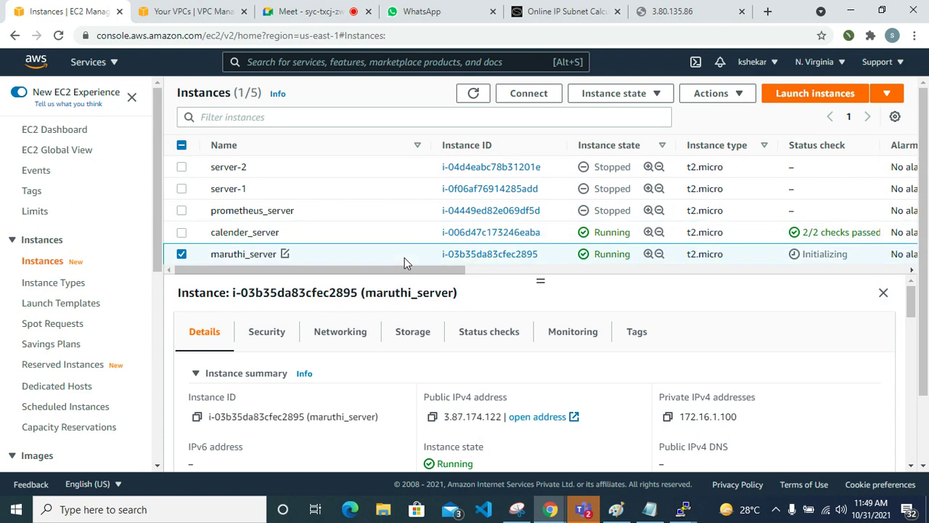
Step: Switch to Paint and erase the old VPC diagram, including the leftover piece of the igw ellipse
left_click(616, 509)
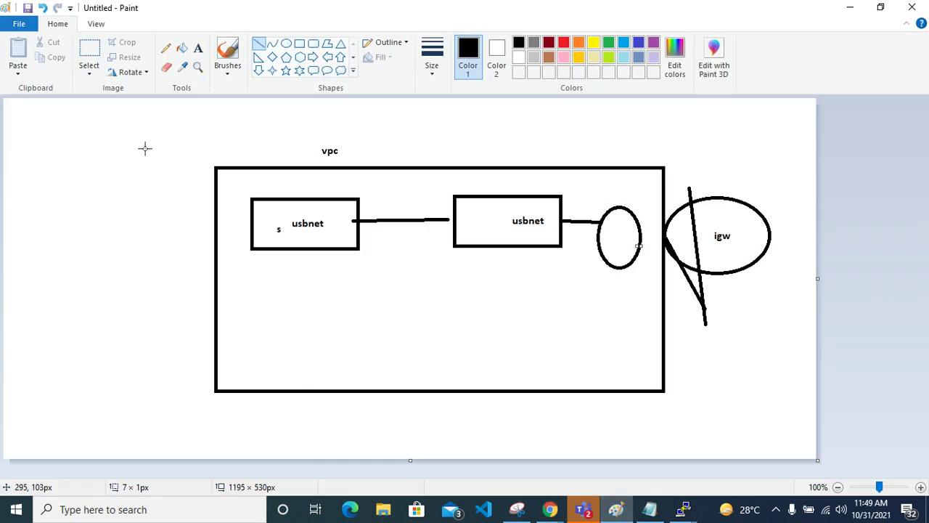
left_click(89, 54)
left_click_drag(154, 150, 764, 416)
key("Delete")
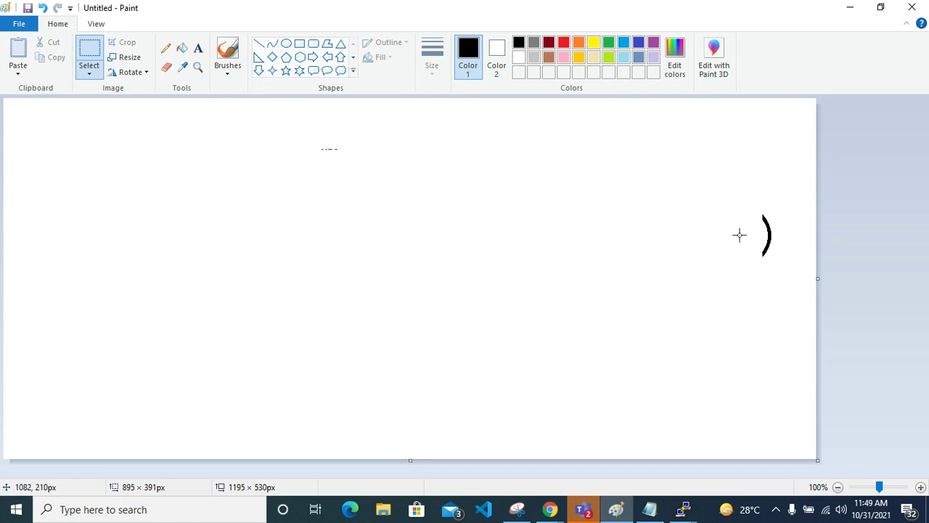
left_click_drag(752, 152, 792, 307)
key("Delete")
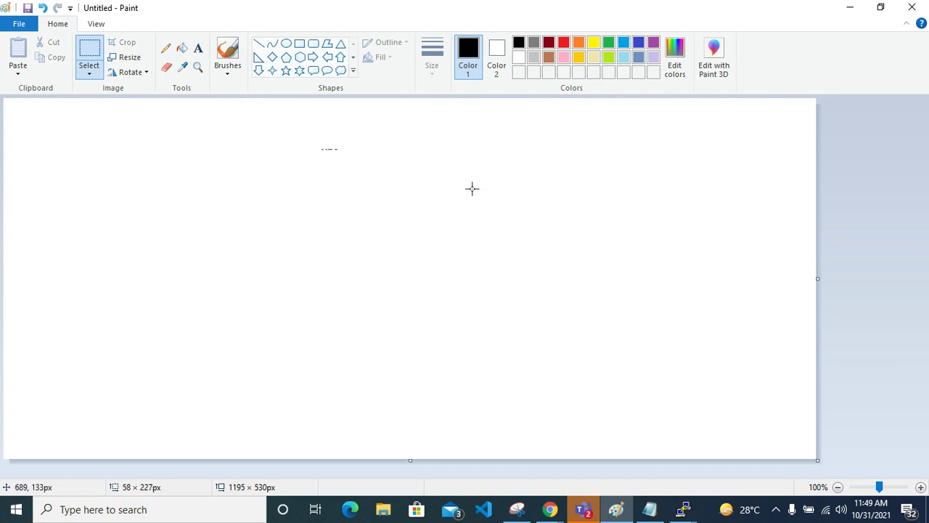
Step: Draw a rectangle about 310 × 349 px containing a rounded rectangle about 114 × 175 px, with an ellipse about 30 × 53 px inside it
left_click(299, 44)
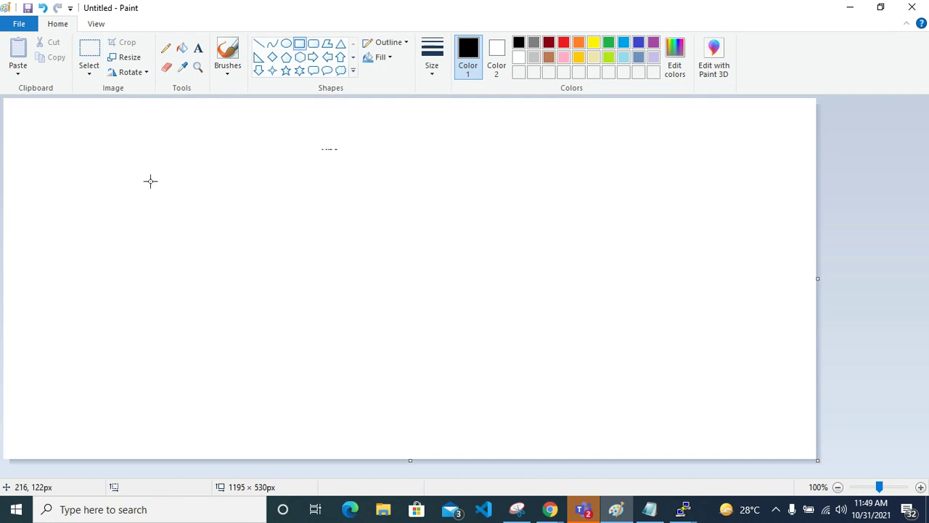
left_click_drag(149, 175, 359, 412)
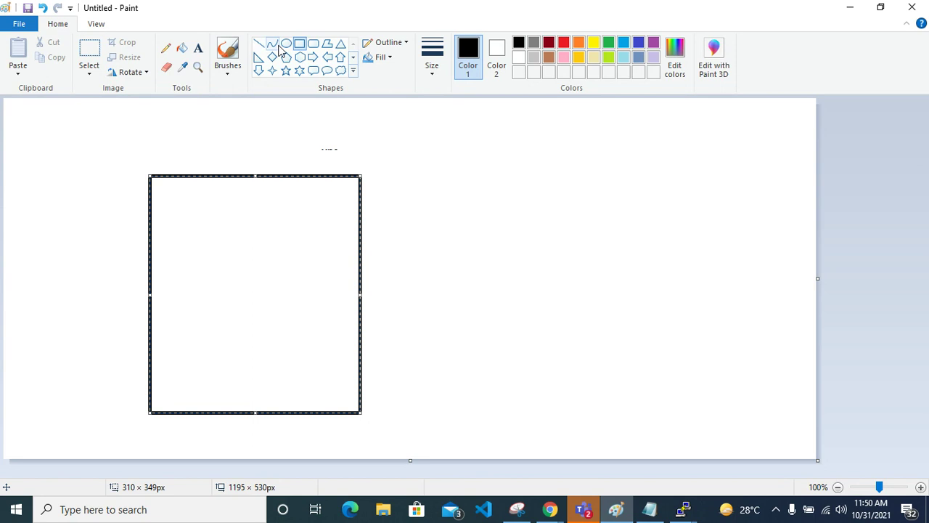
left_click(312, 45)
mouse_move(229, 246)
left_mouse_down()
mouse_move(228, 315)
mouse_move(307, 364)
left_mouse_up()
left_click_drag(263, 324, 245, 320)
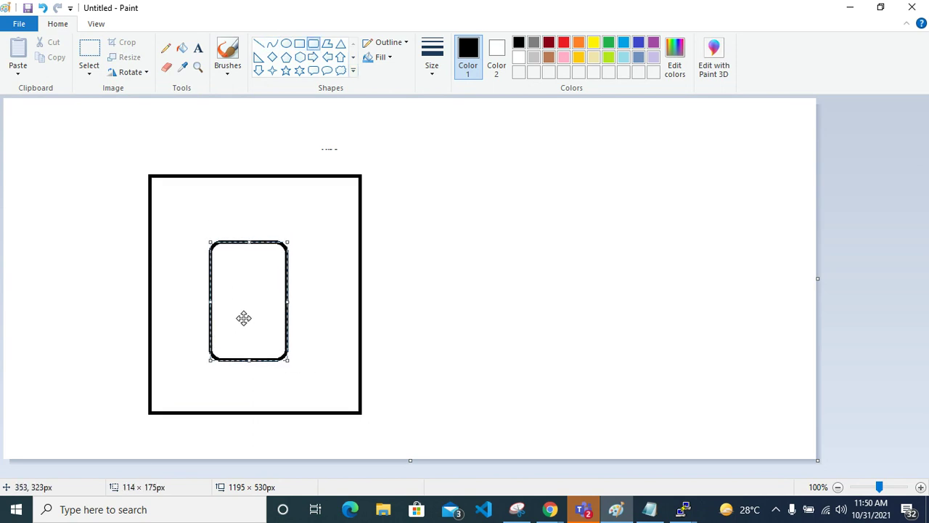
left_click(286, 44)
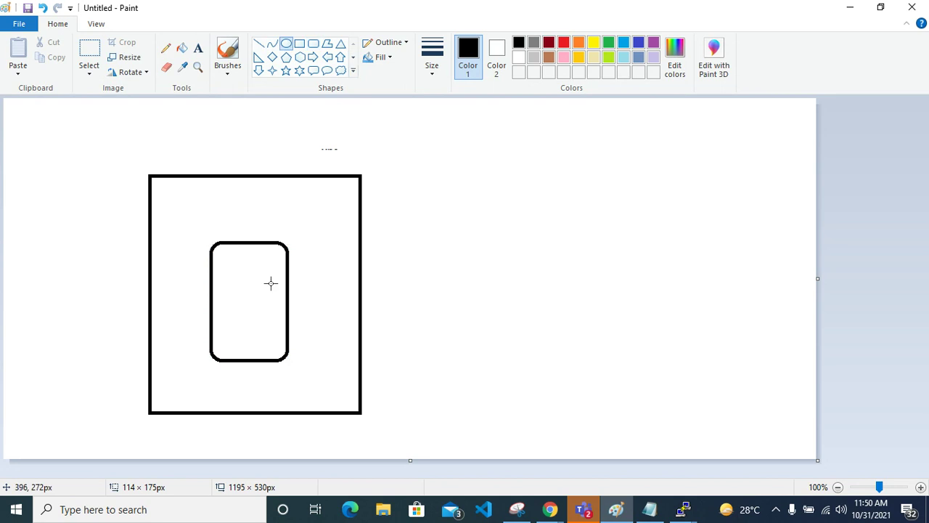
mouse_move(236, 287)
left_mouse_down()
mouse_move(246, 324)
mouse_move(258, 325)
left_mouse_up()
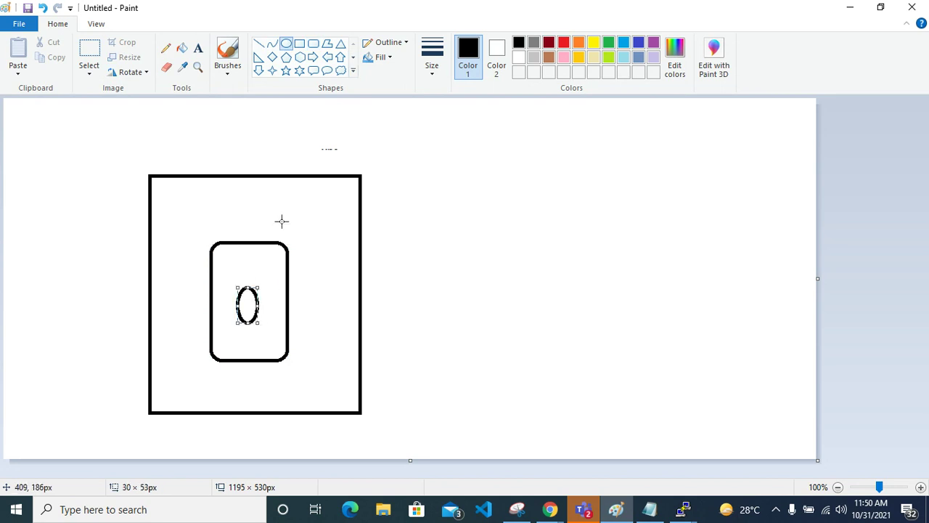
Step: Duplicate the whole VPC drawing and place the copy beside the original, in the empty half of the canvas
left_click(91, 56)
mouse_move(147, 164)
left_mouse_down()
mouse_move(261, 167)
mouse_move(436, 425)
mouse_move(375, 433)
left_mouse_up()
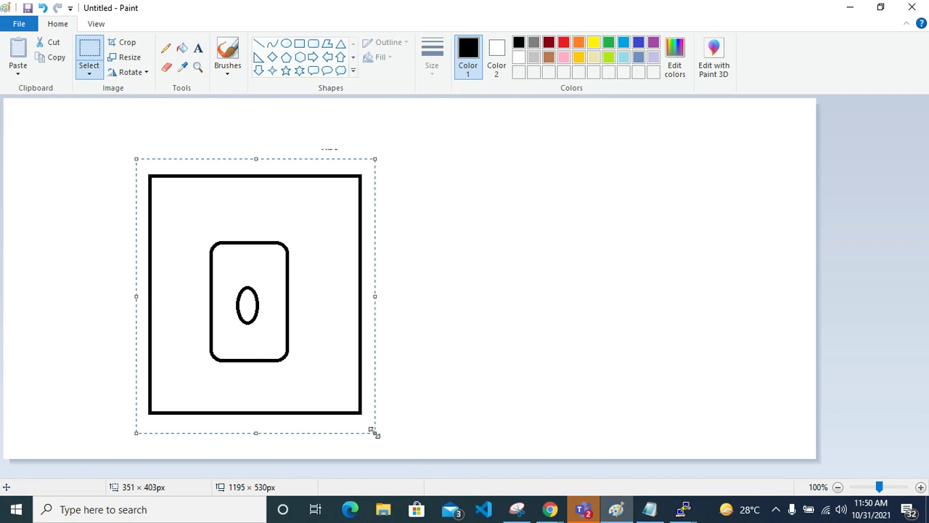
left_click(674, 224)
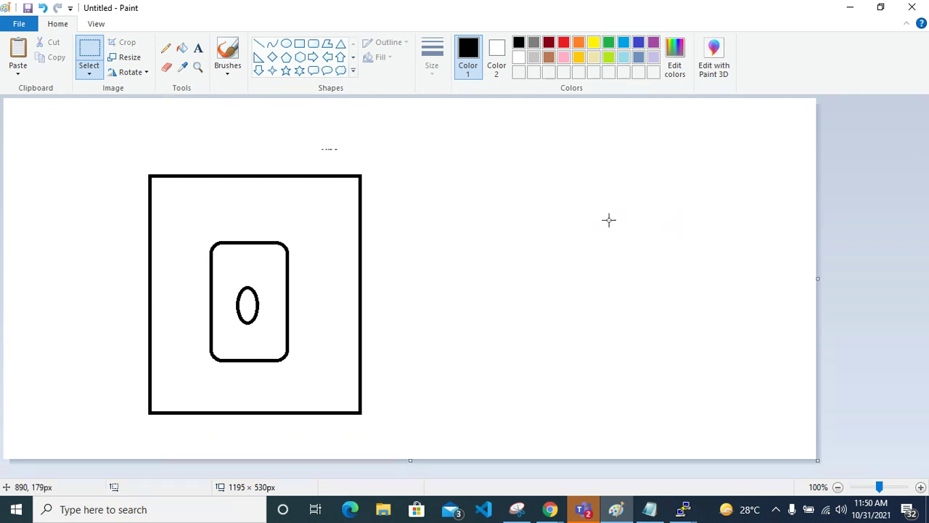
key("ctrl+v")
mouse_move(168, 185)
left_mouse_down()
mouse_move(210, 209)
mouse_move(649, 293)
mouse_move(644, 264)
left_mouse_up()
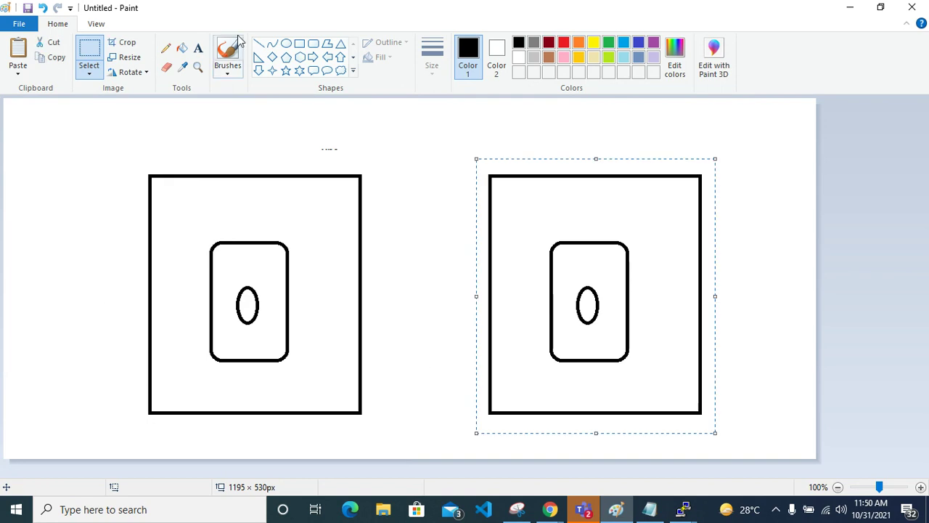
Step: Add the bold text label cal-vpc above the outer rectangle of the original drawing
left_click(198, 48)
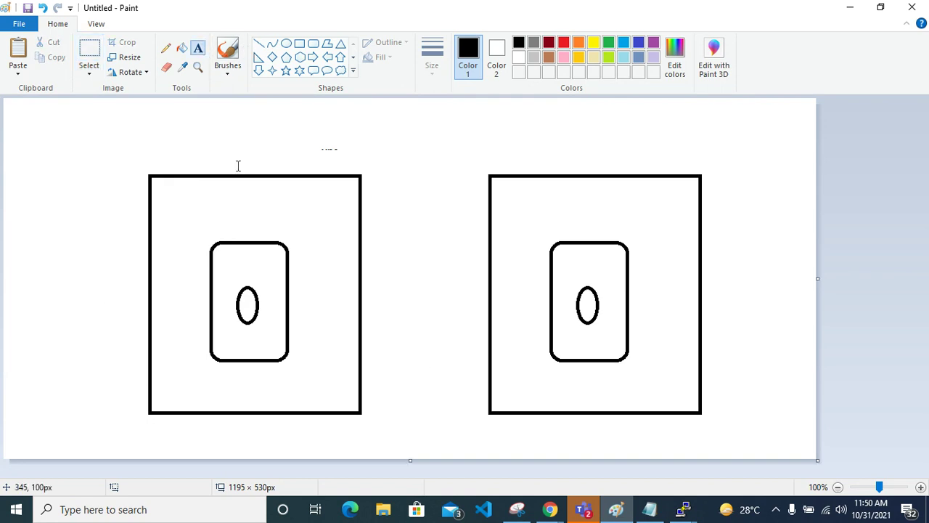
left_click(237, 157)
type("cal")
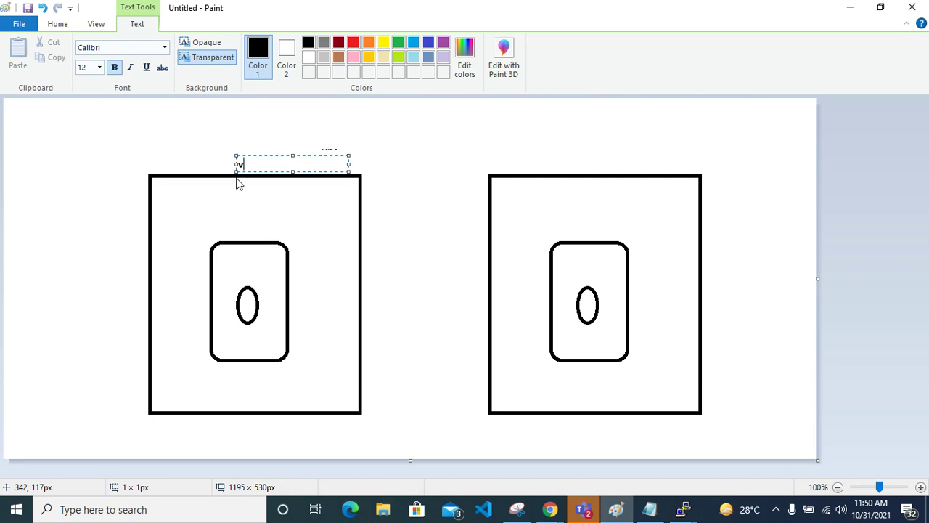
type("-vpc")
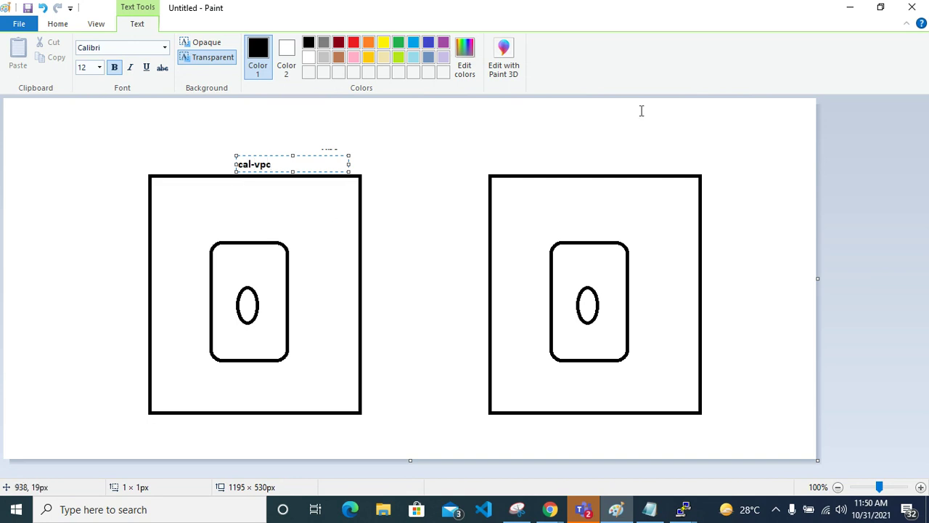
left_click(562, 161)
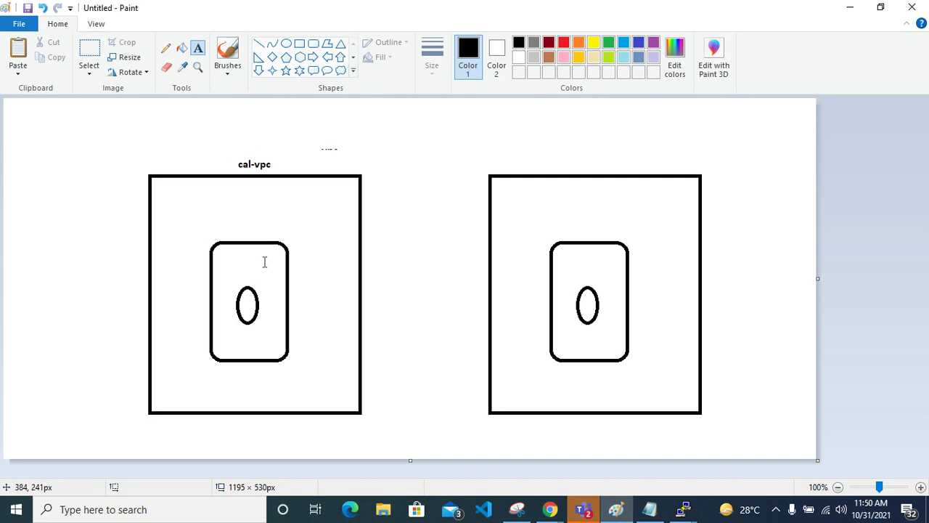
Step: Label the rounded rectangle in the cal-vpc drawing as jan and its ellipse as jan_server
left_click(248, 227)
type("jan")
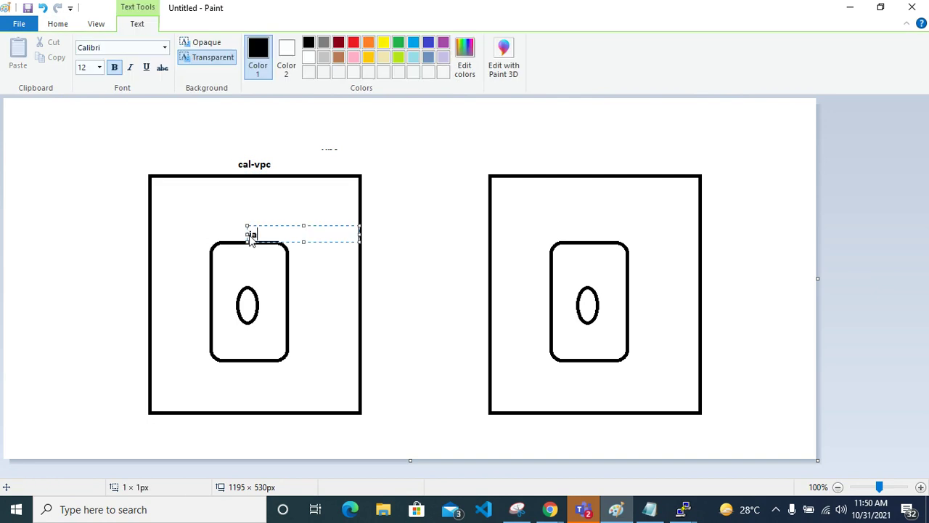
left_click(251, 308)
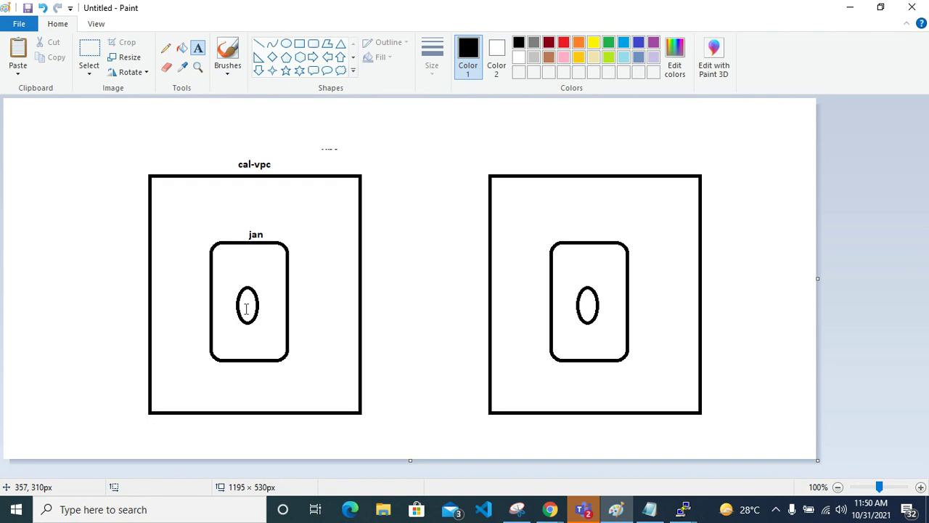
left_click(259, 285)
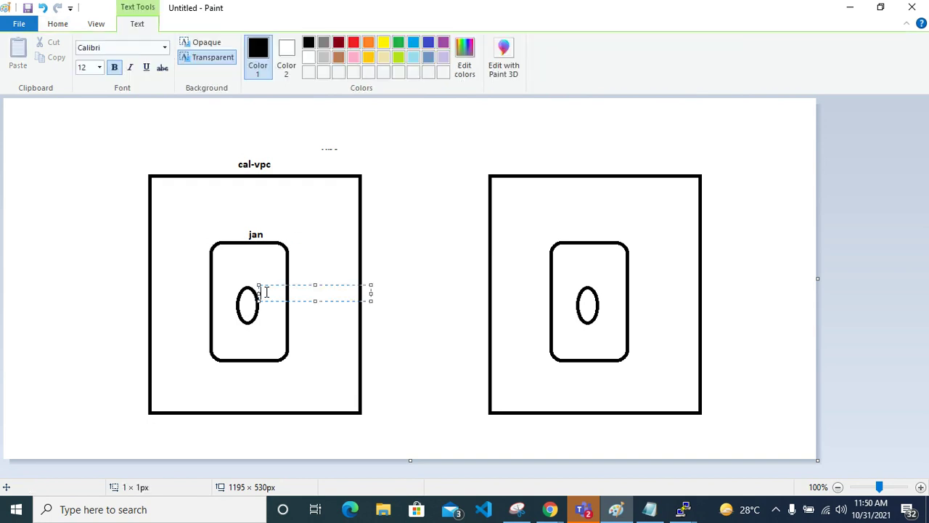
type("canse")
type("ver")
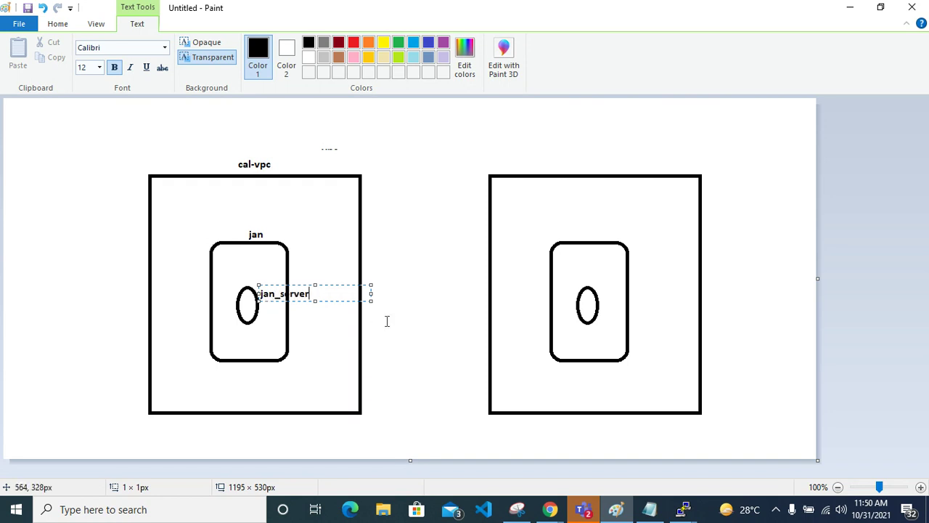
left_click(244, 147)
Step: Label the copied drawing's outer rectangle maruthi_vpc and its rounded rectangle baleno-sub
left_click(583, 145)
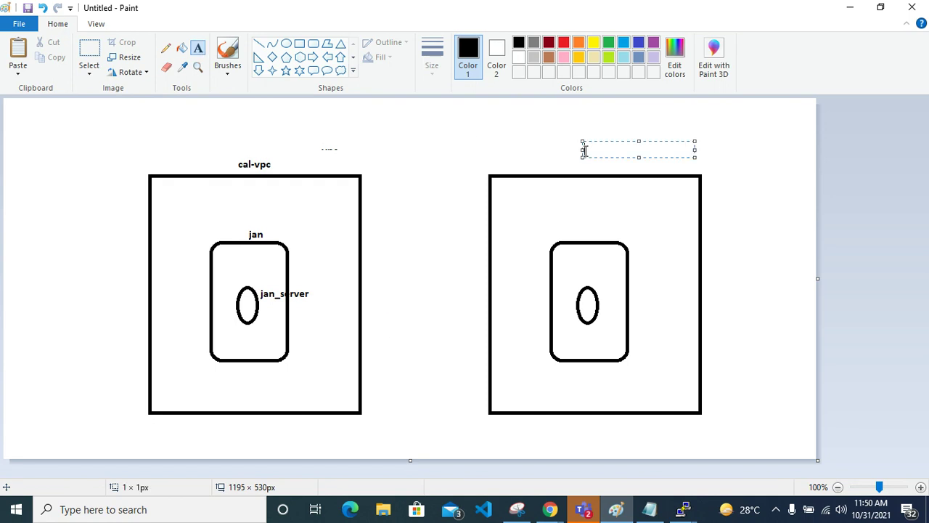
type("maruthi")
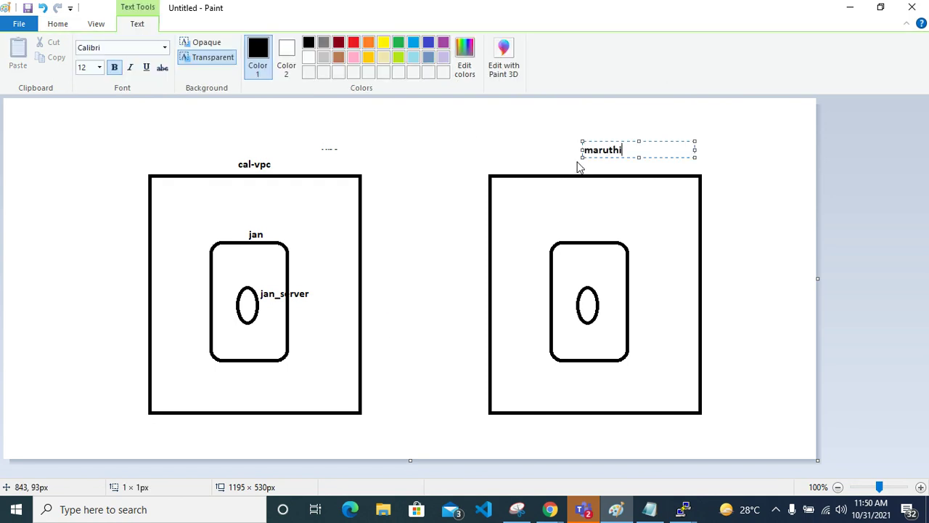
type("_vpc")
left_click(577, 225)
left_click(575, 228)
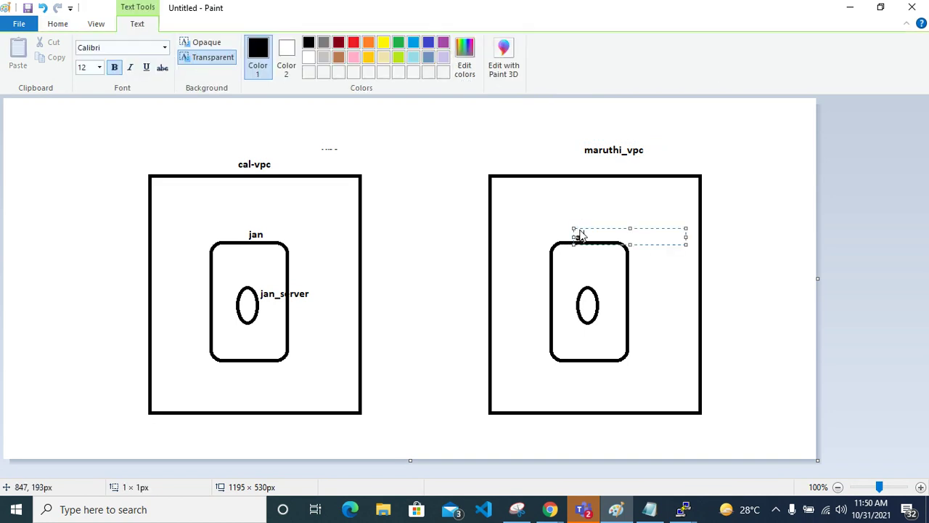
type("baleno-sub")
Step: Add the label maruthi_server at the ellipse inside the baleno-sub rounded rectangle
left_click(588, 305)
left_click(588, 305)
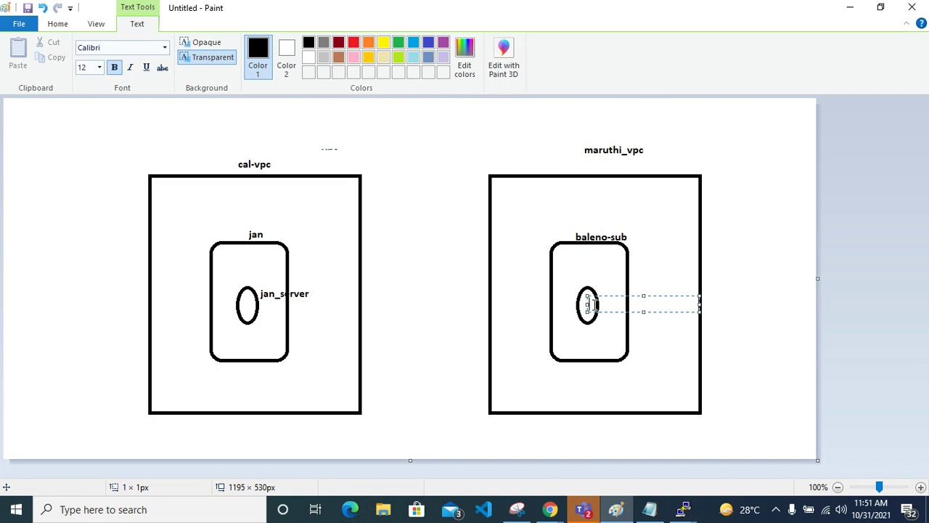
type("mat")
type("ruthi")
type("_server")
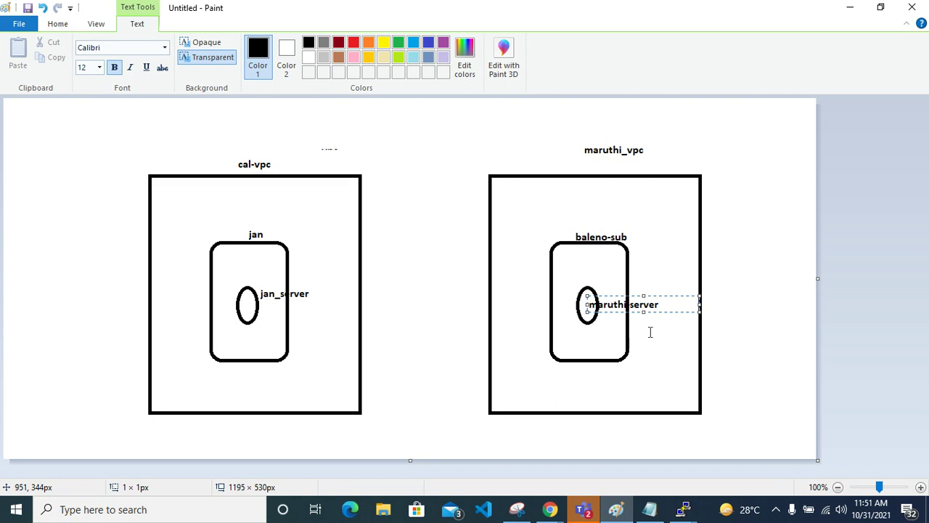
left_click(652, 328)
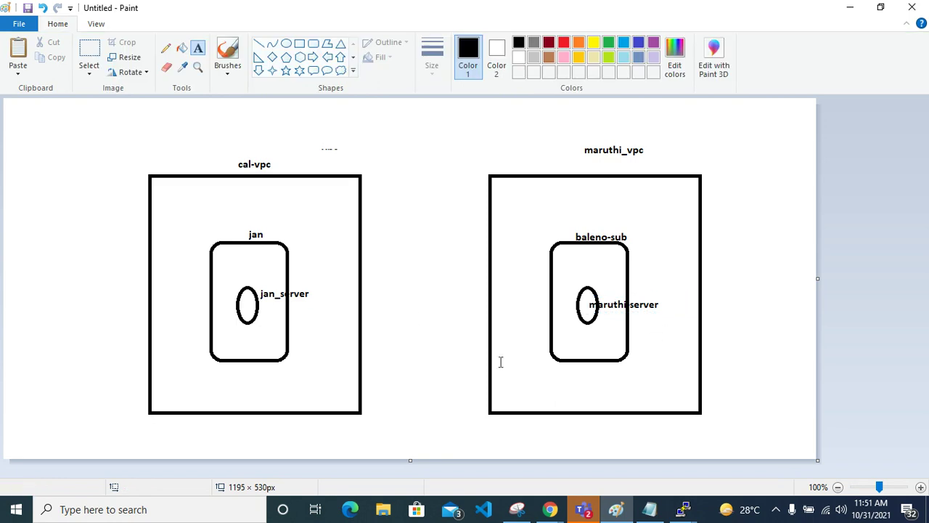
Step: Connect the two server ellipses with a line about 466 px long, and draw gateway ellipses about 50 × 71 px and 49 × 40 px beside the VPC rectangles
left_click(259, 46)
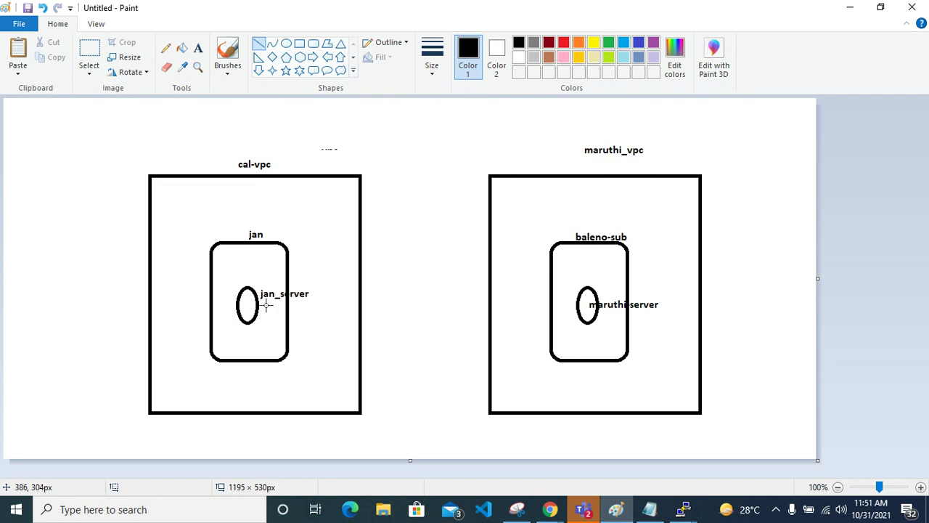
left_click_drag(259, 305, 575, 304)
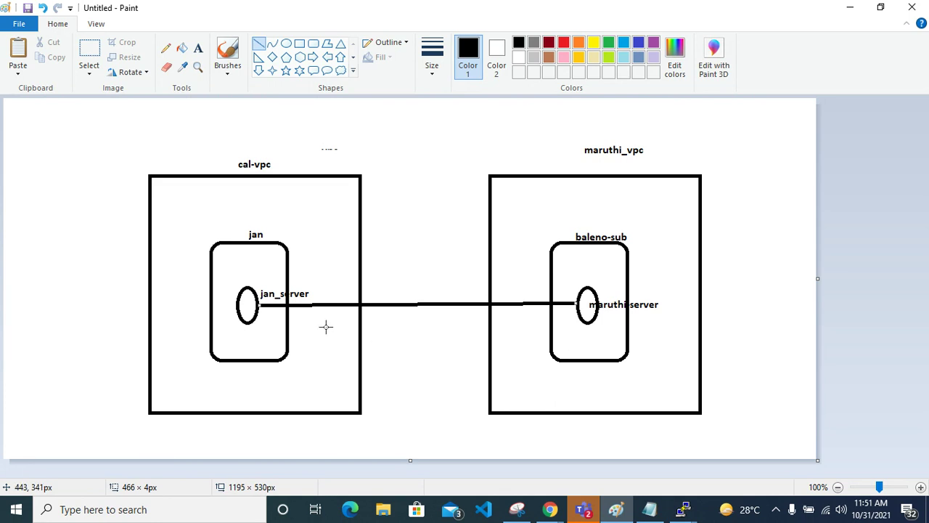
left_click(286, 44)
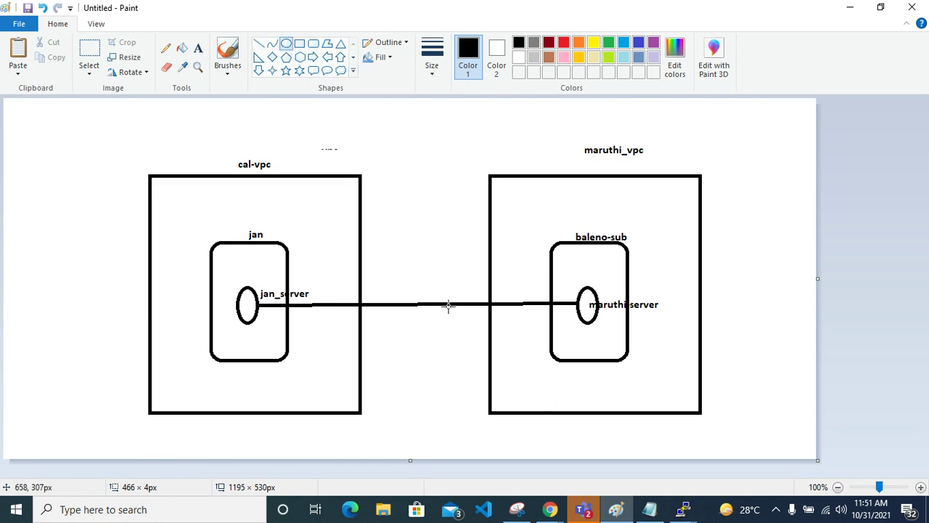
left_click_drag(361, 283, 395, 331)
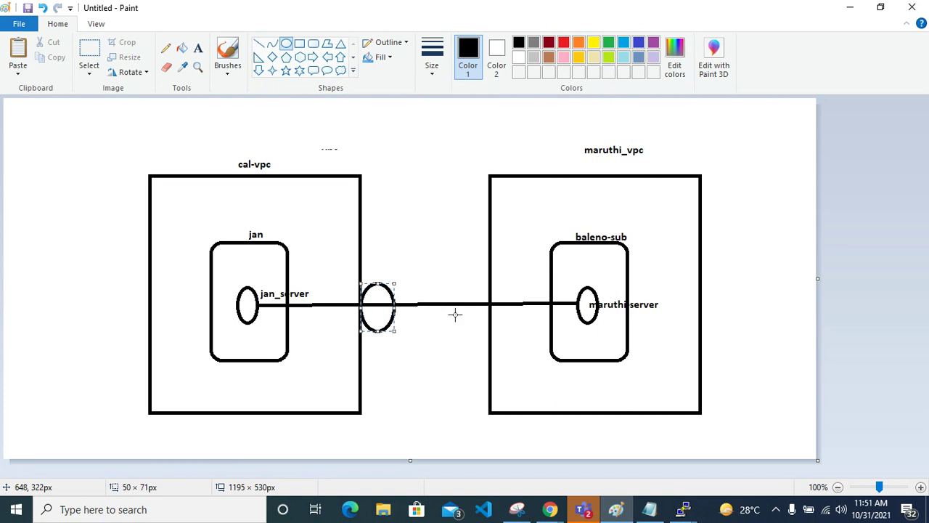
left_click_drag(458, 293, 491, 321)
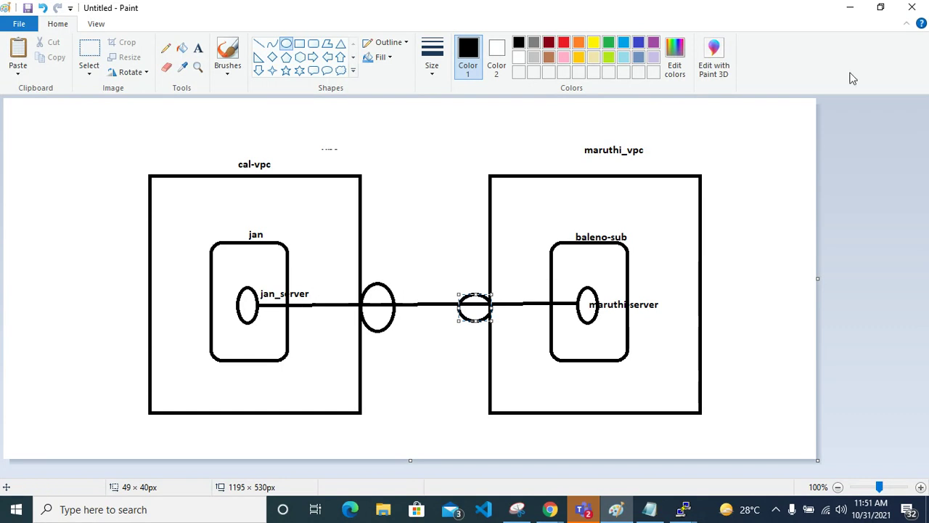
Step: Switch from Paint to the EC2 instances list and briefly check the maruthi_server terminal session
left_click(849, 7)
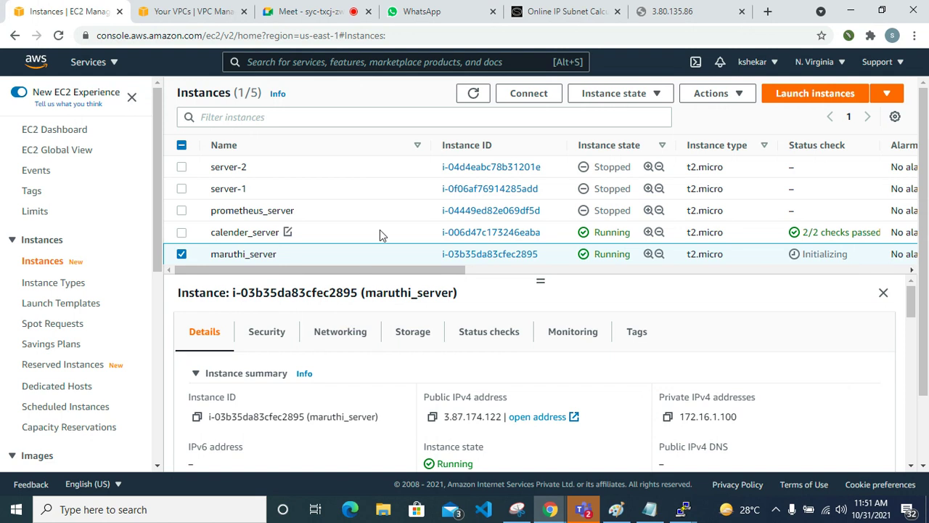
left_click(695, 511)
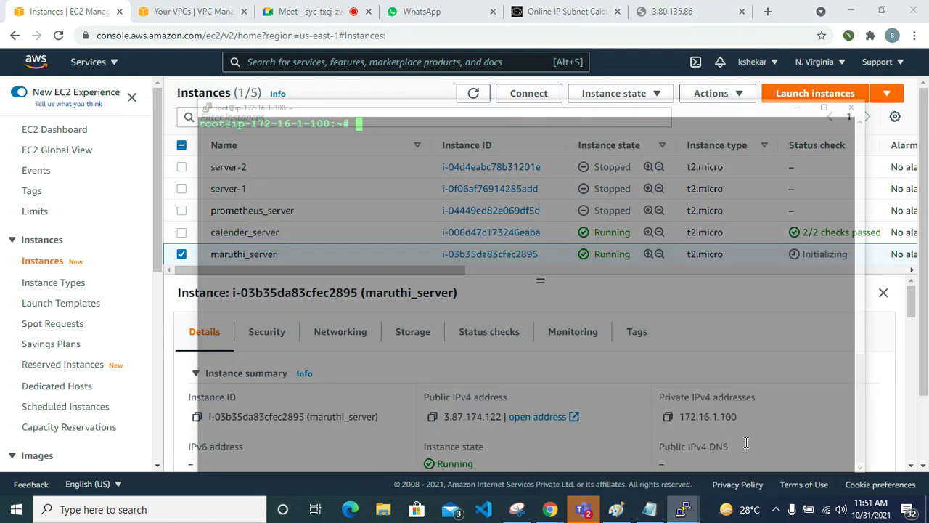
left_click(755, 447)
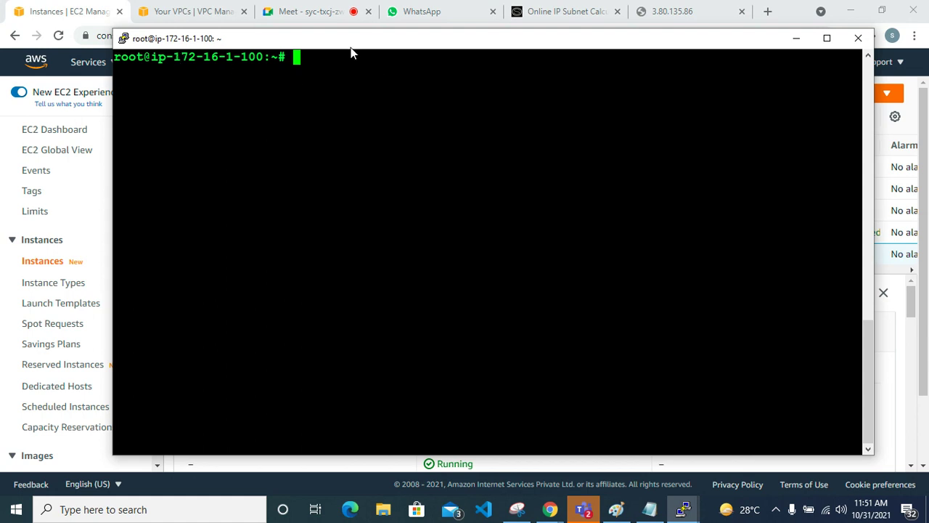
left_click_drag(345, 41, 367, 72)
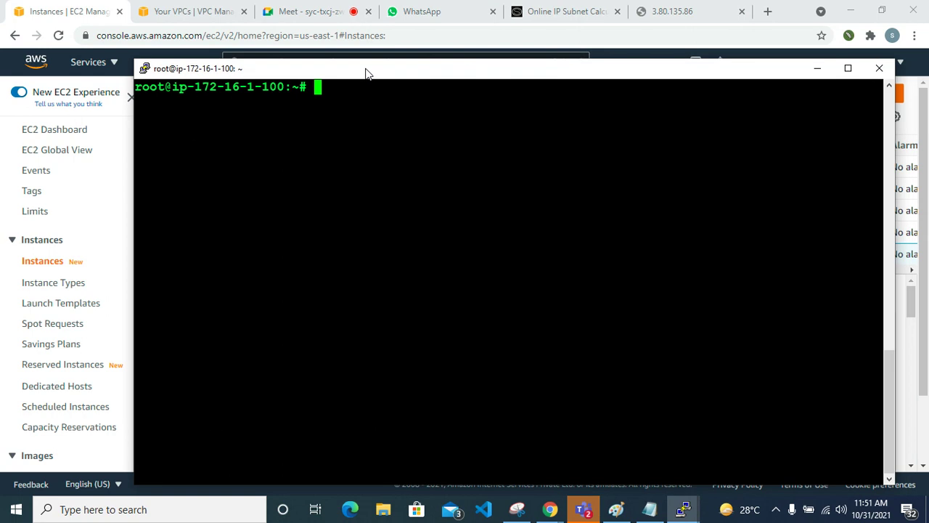
left_click(817, 69)
Step: Select calender_server in the instances list and copy its public IPv4 address
left_click(399, 231)
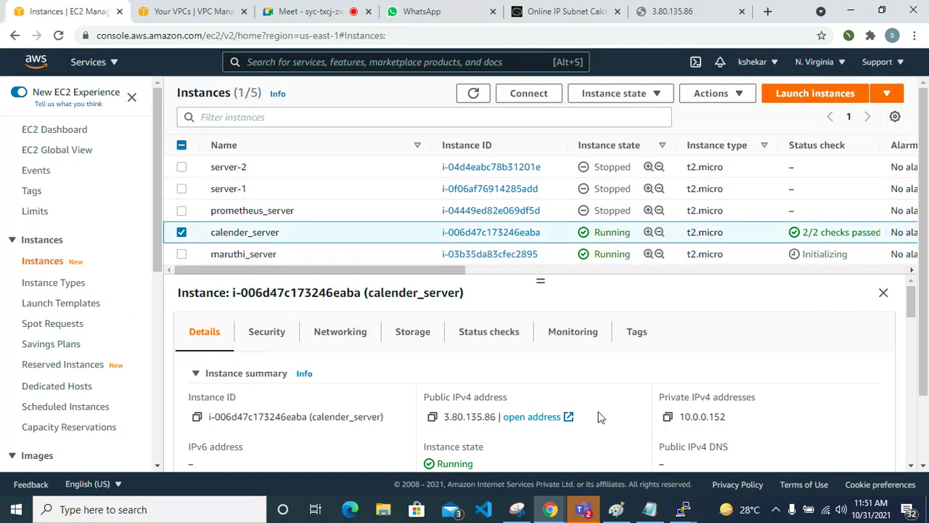
left_click(667, 417)
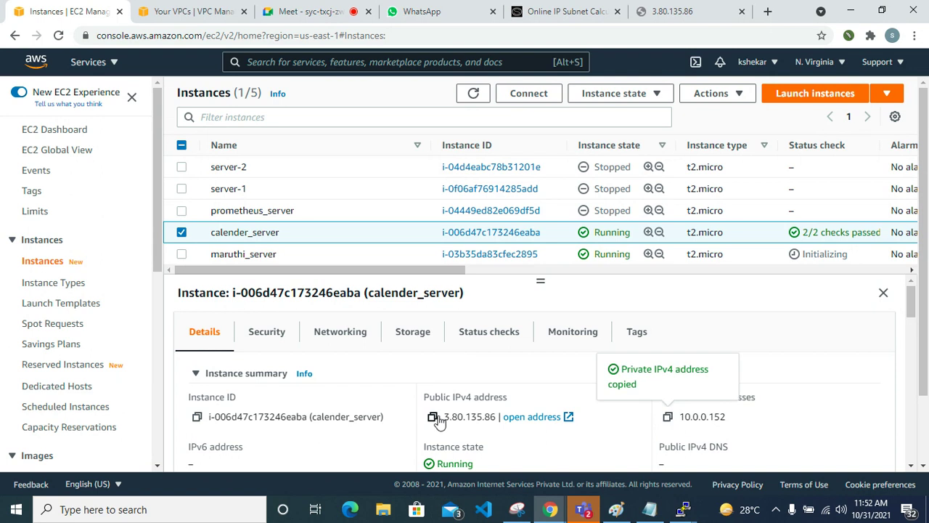
left_click(433, 416)
Step: From the maruthi_server terminal, ping calender_server's public address 3.80.135.86 and stop the ping
mouse_move(683, 509)
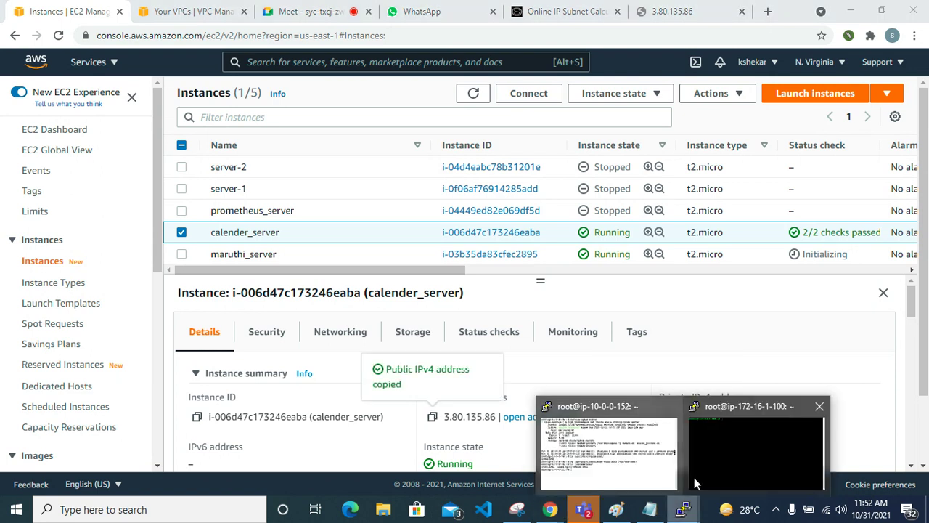
left_click(730, 454)
type("ping")
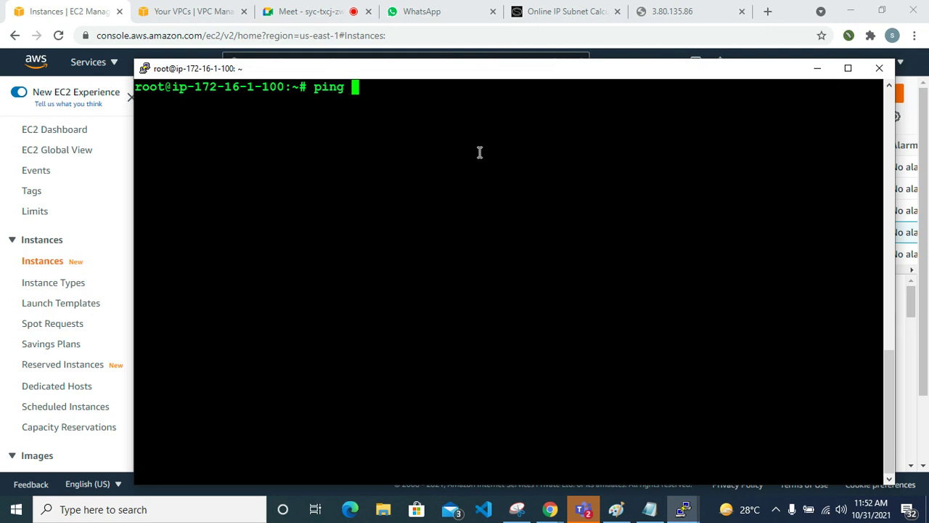
right_click(459, 132)
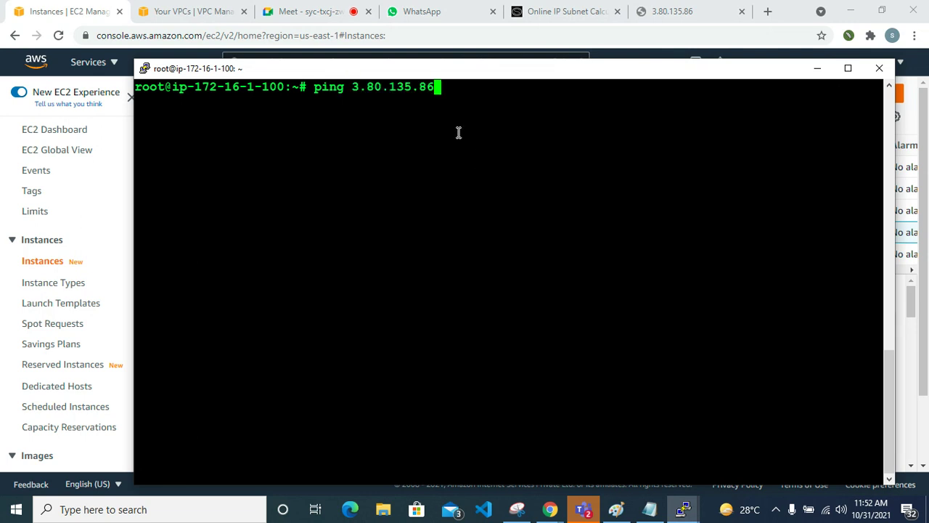
key("Return")
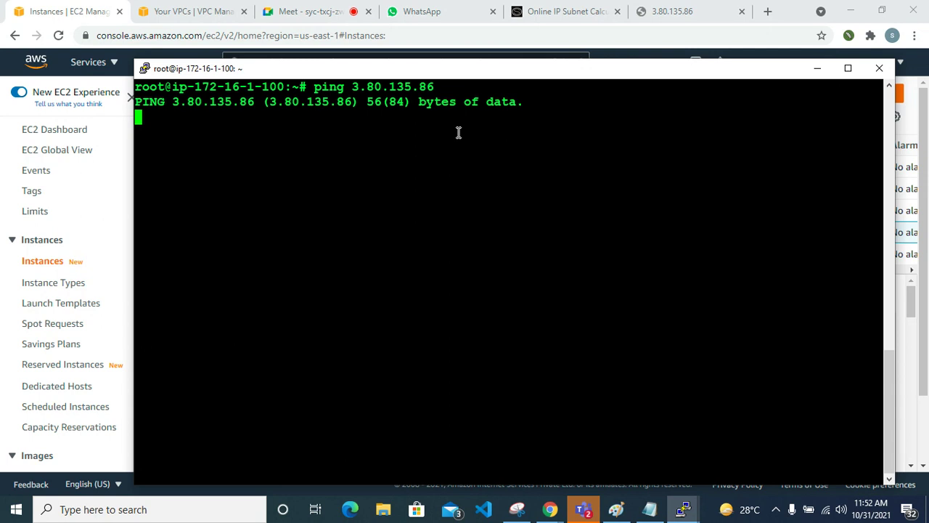
key("ctrl+c")
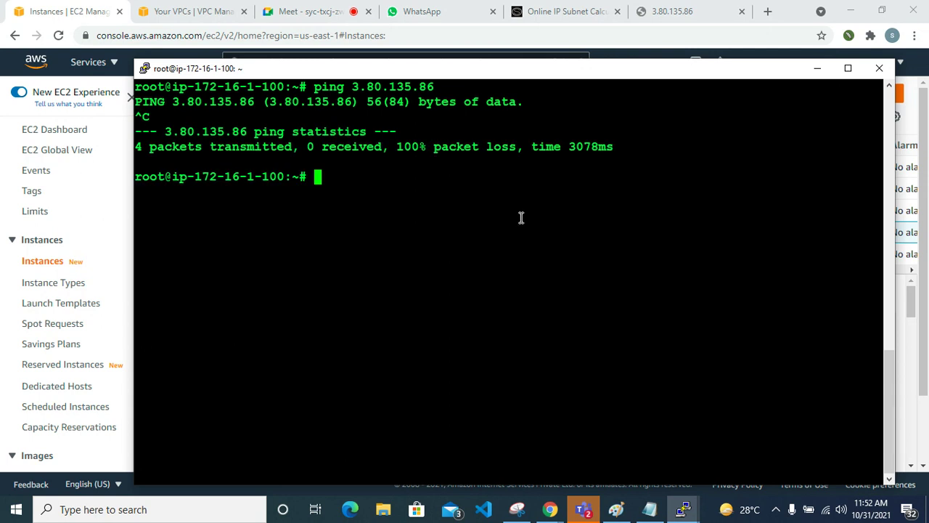
Step: Copy calender_server's private IPv4 address from the EC2 console and ping 10.0.0.152 from the maruthi_server terminal
left_click(818, 68)
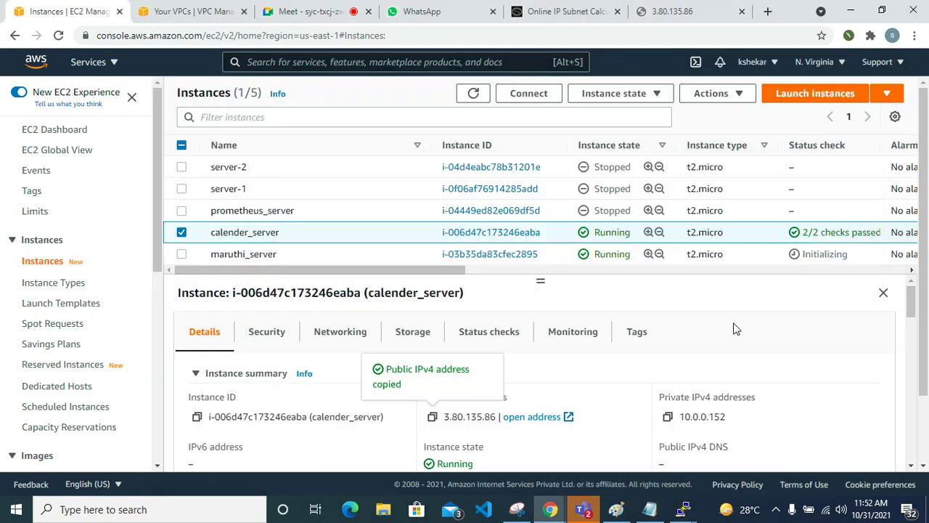
left_click(668, 416)
mouse_move(683, 509)
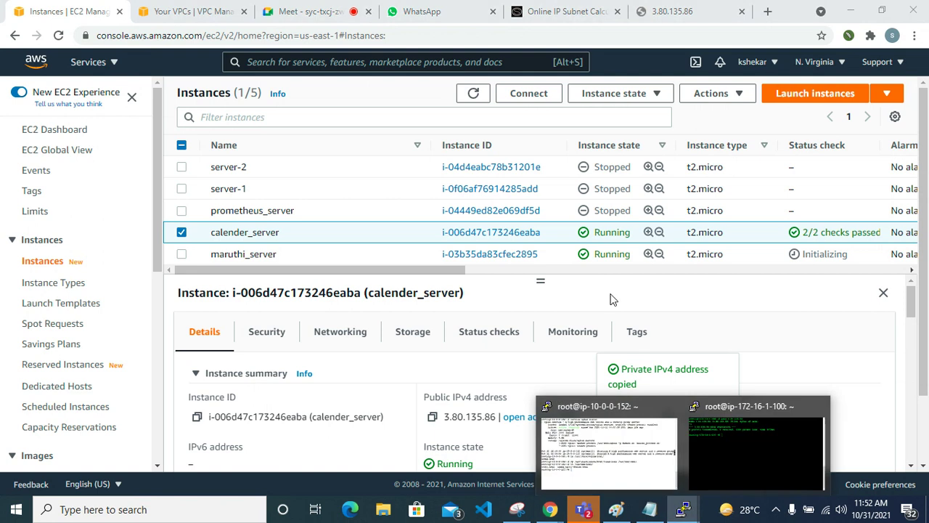
left_click(777, 452)
type("pu")
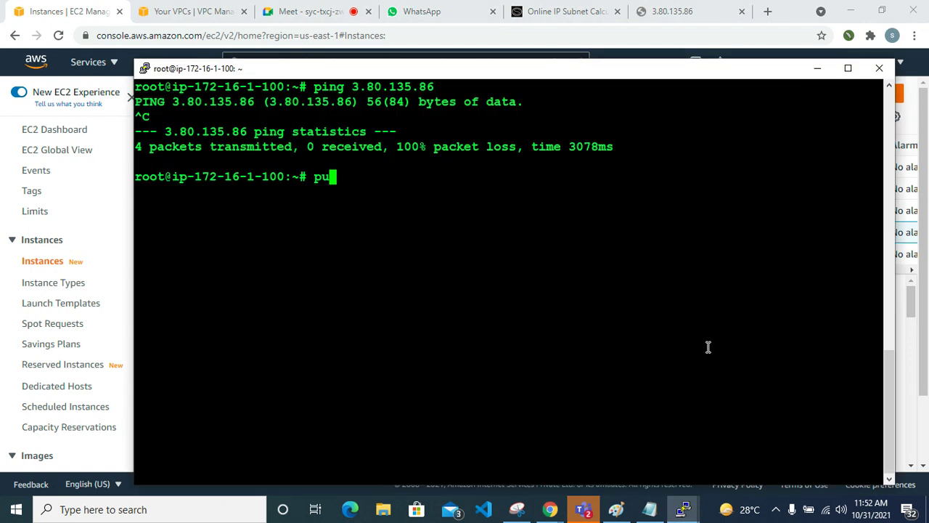
key("BackSpace")
key("BackSpace")
type("ping 10.0.0.152")
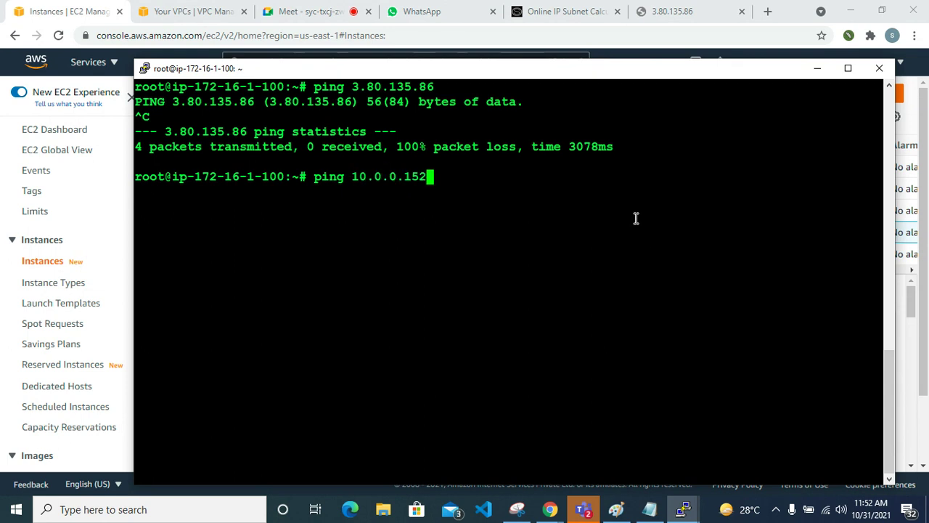
key("Return")
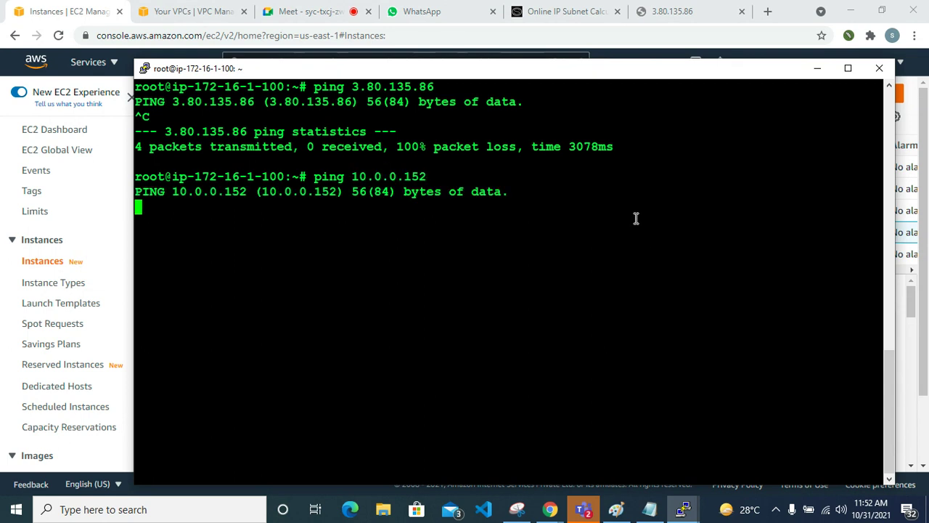
Step: Return to the EC2 instances list, select maruthi_server and copy its private IPv4 address
left_click(684, 509)
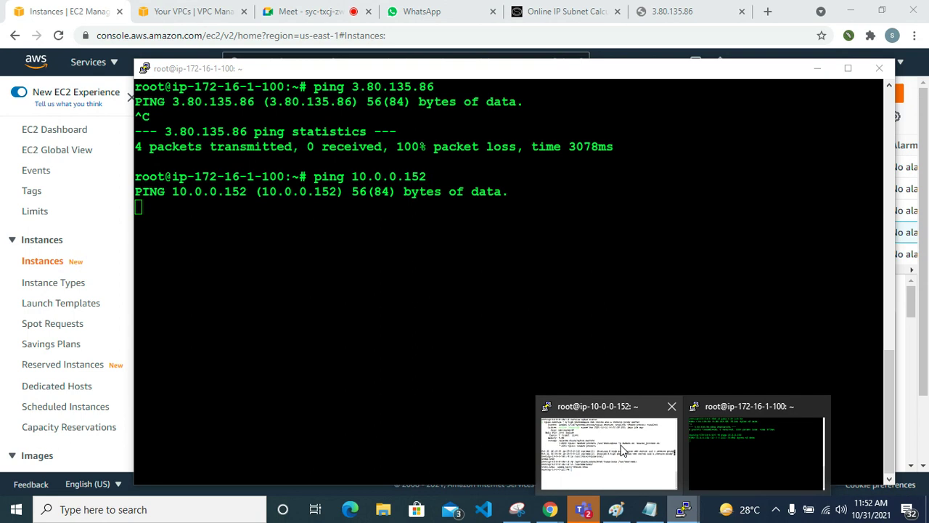
left_click(622, 450)
left_click(747, 14)
left_click(818, 69)
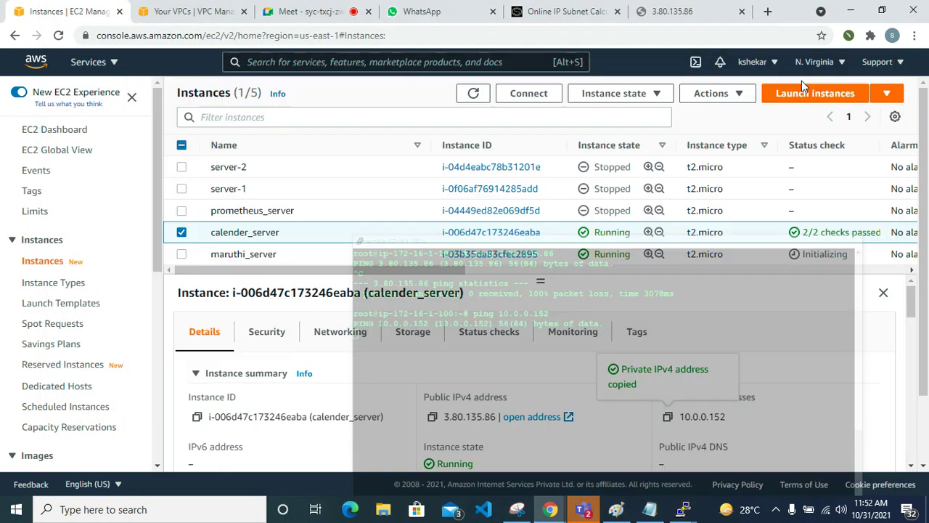
left_click(369, 254)
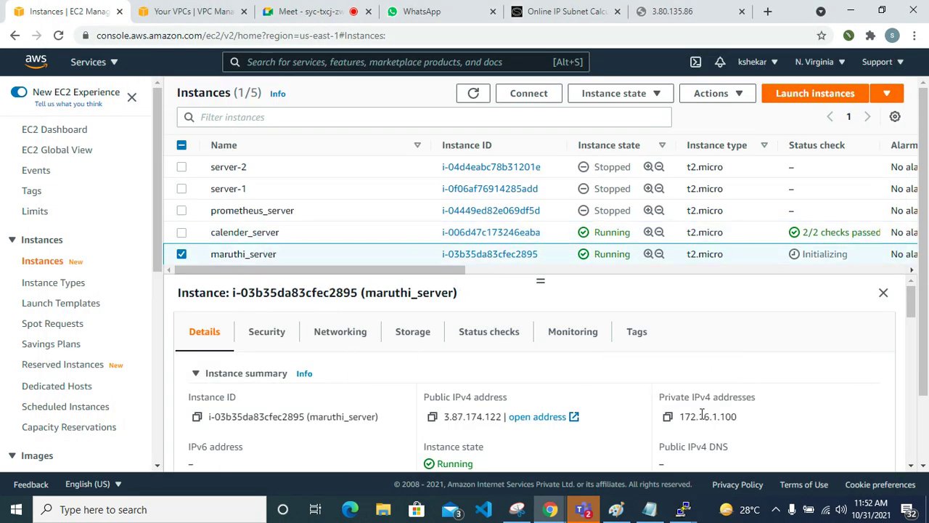
left_click(668, 416)
left_click(682, 511)
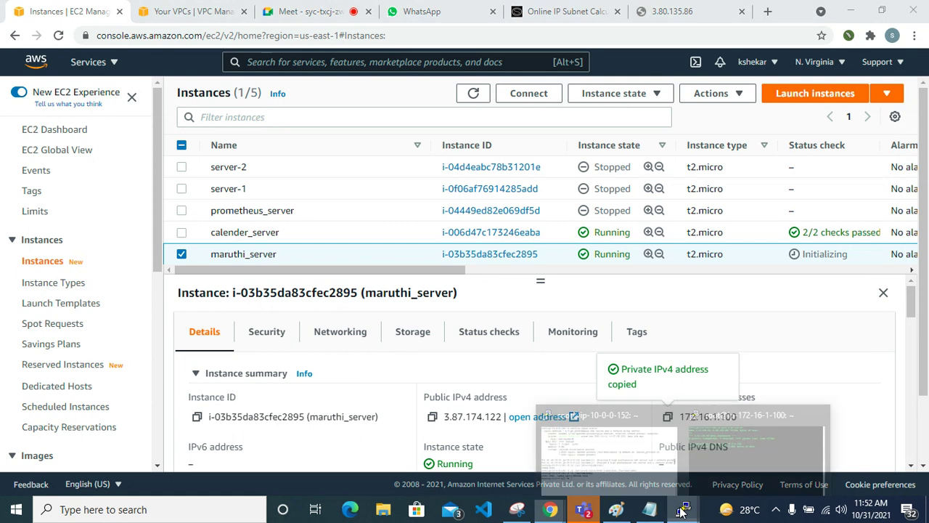
left_click(610, 454)
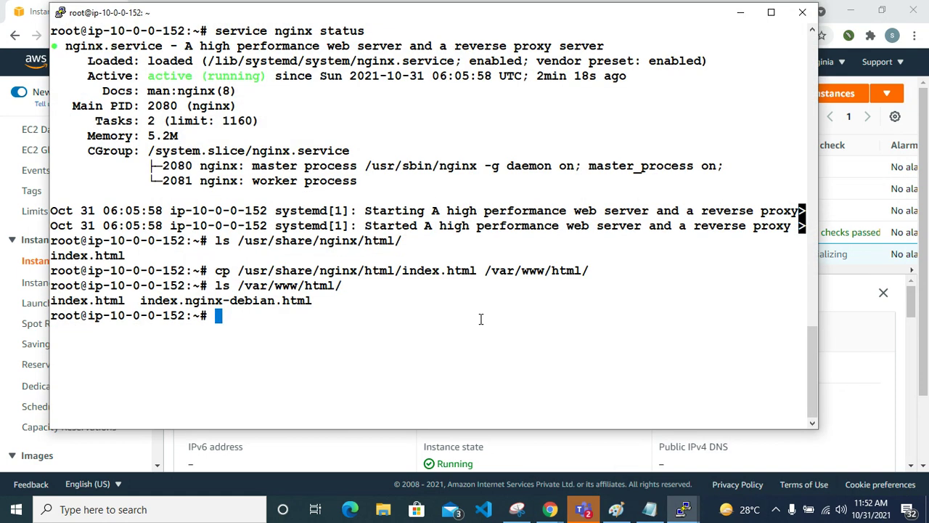
type("pi")
key("BackSpace")
key("BackSpace")
type("www.goo")
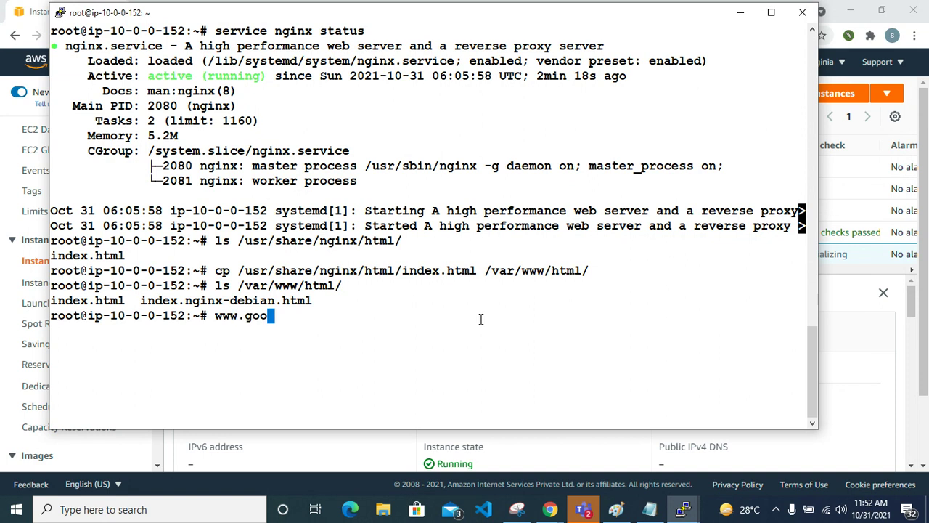
type("gle.com")
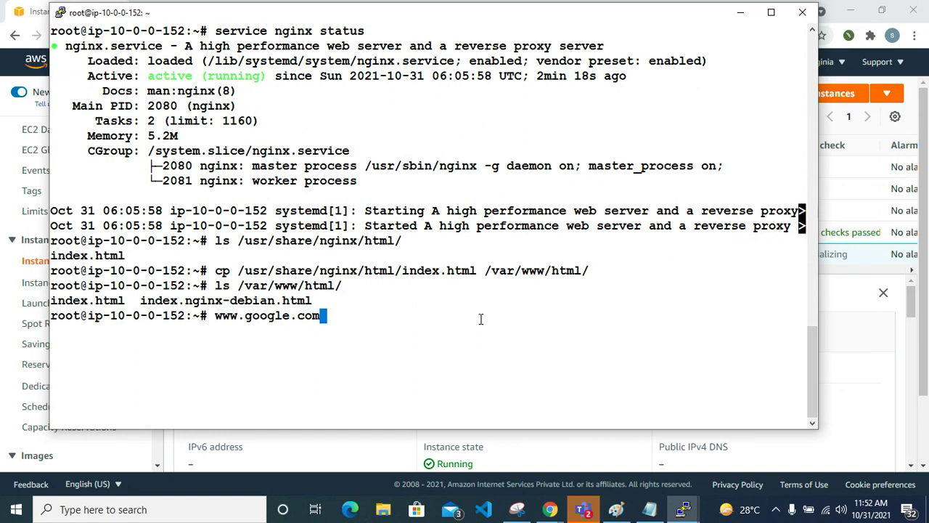
key("Return")
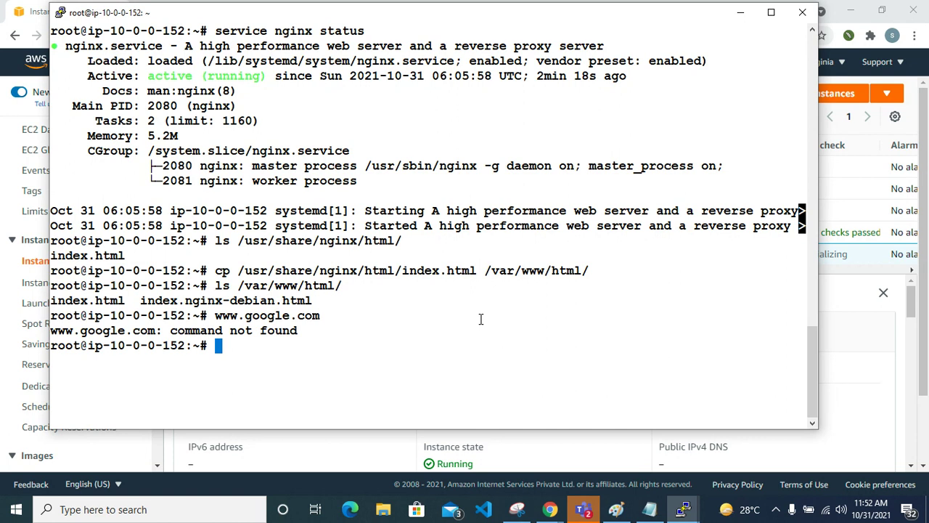
key("Up")
key("Home")
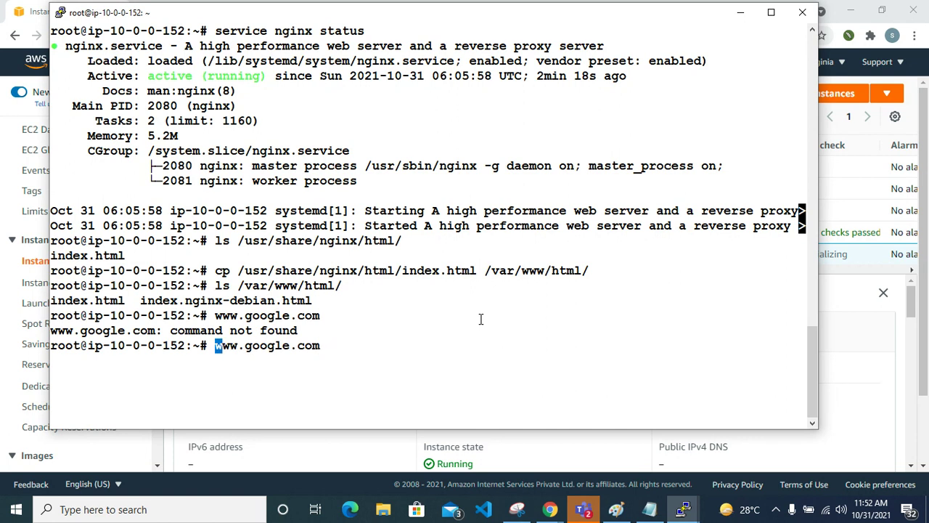
type("ping")
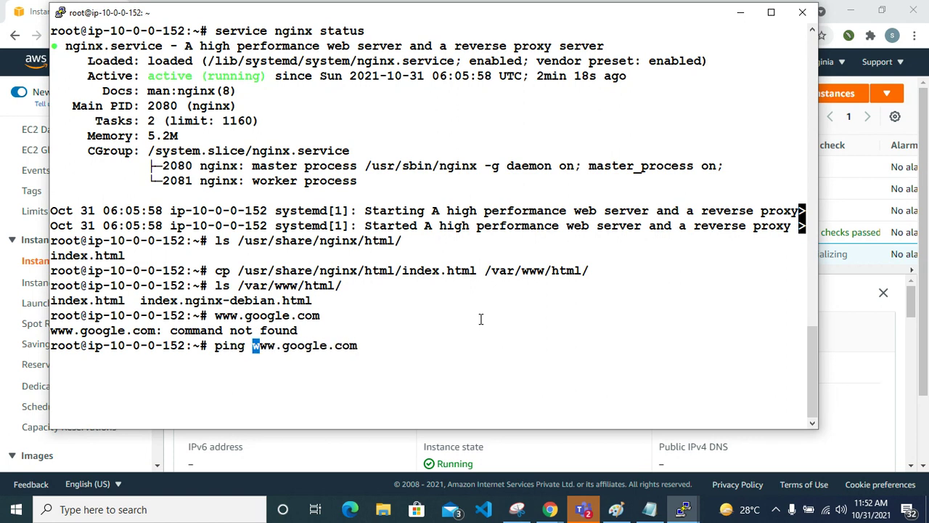
key("Return")
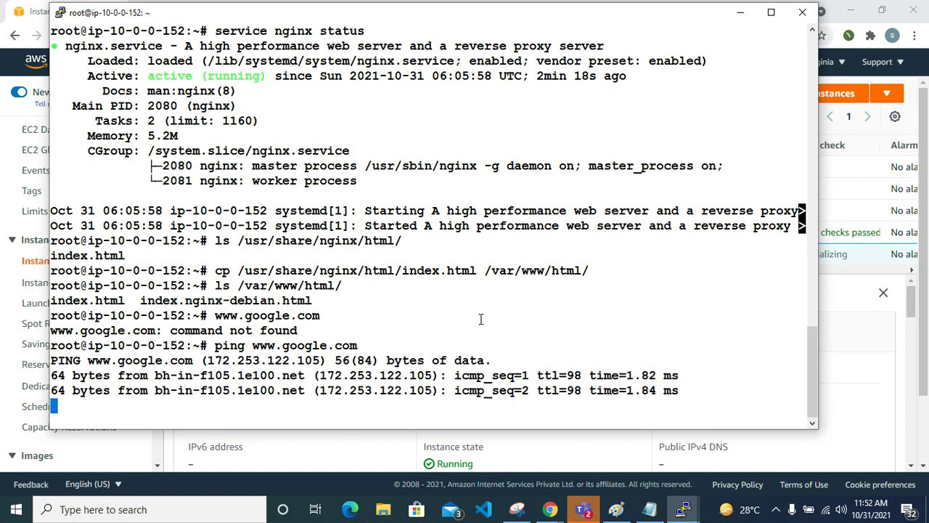
key("ctrl+c")
key("ctrl+l")
Step: Ping maruthi_server's private address 172.16.1.100 from the calender_server terminal and check the ping running in the maruthi_server terminal
type("ping")
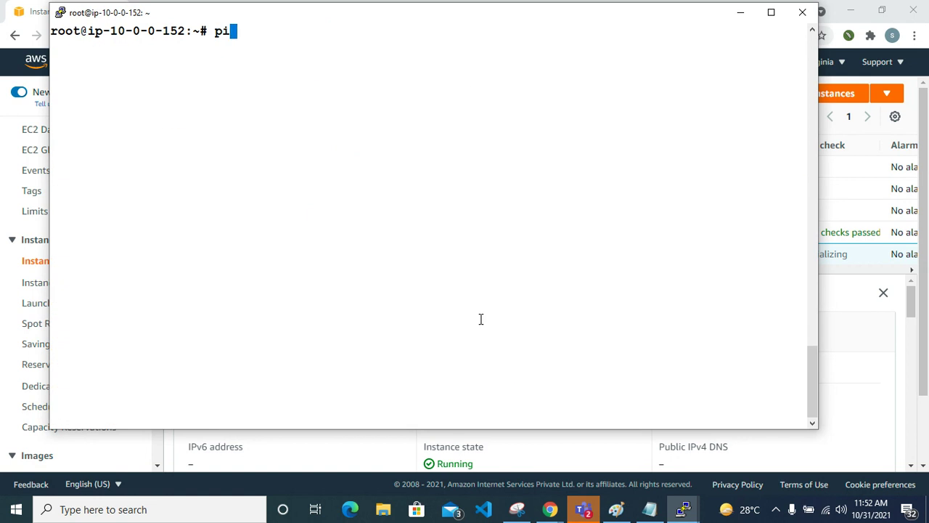
right_click(461, 88)
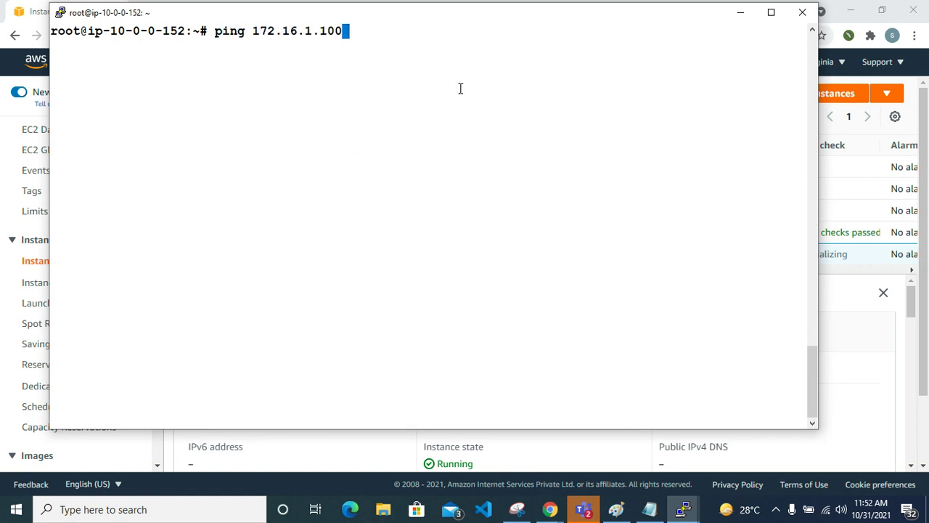
key("Return")
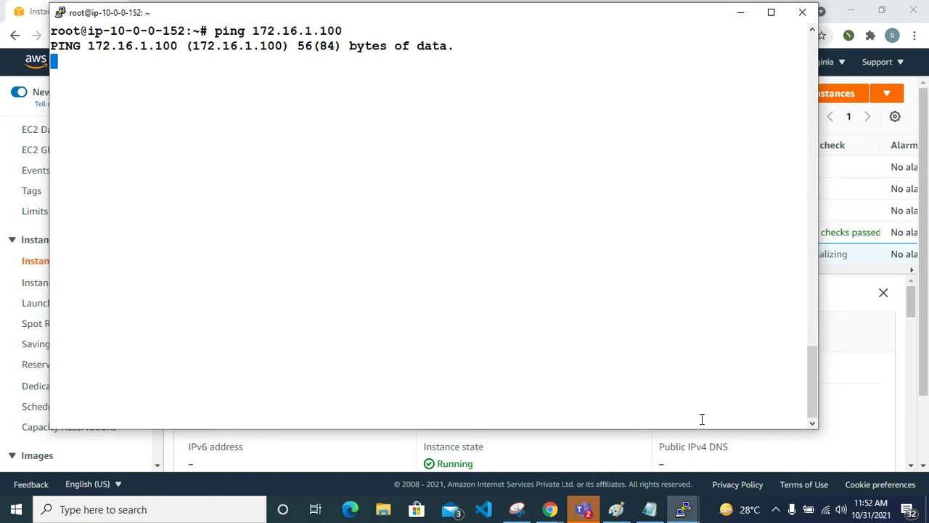
mouse_move(686, 513)
left_click(725, 451)
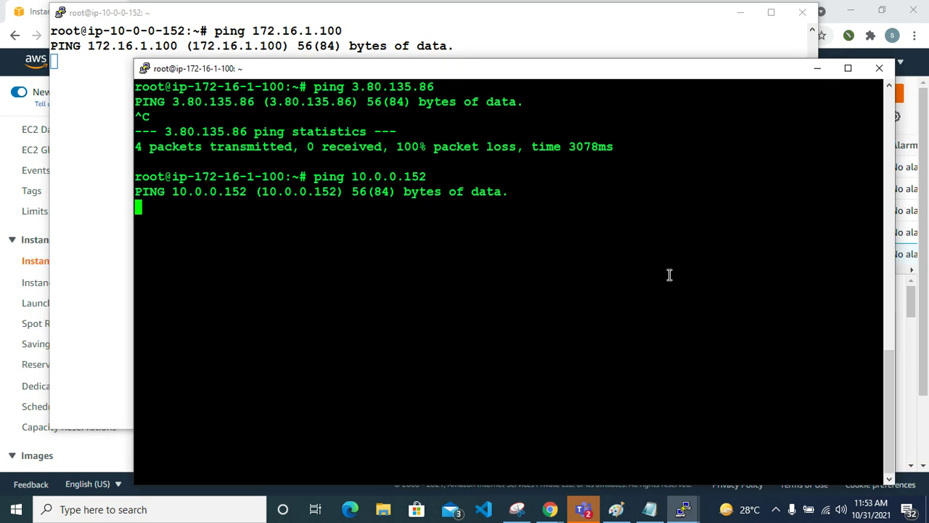
left_click(816, 69)
left_click(740, 13)
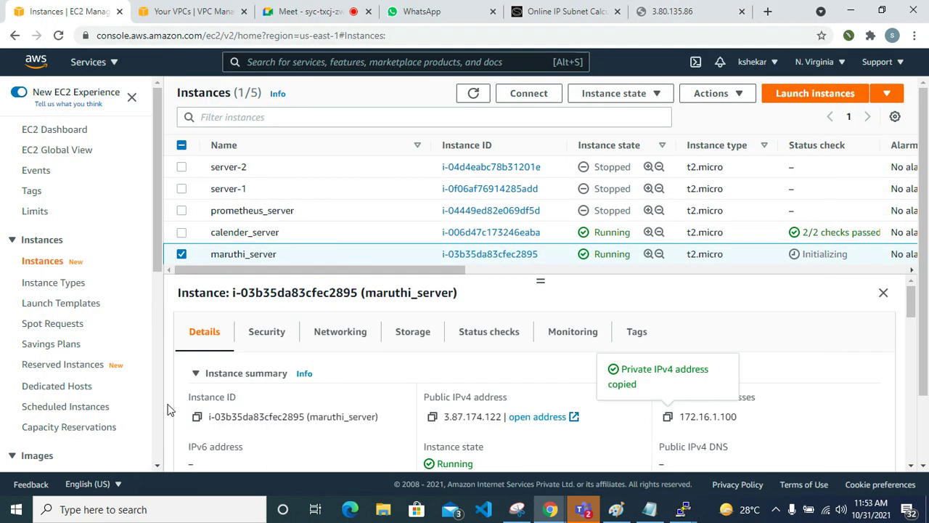
Step: Open the peering connections page in the VPC console and start creating a new peering connection
left_click(190, 22)
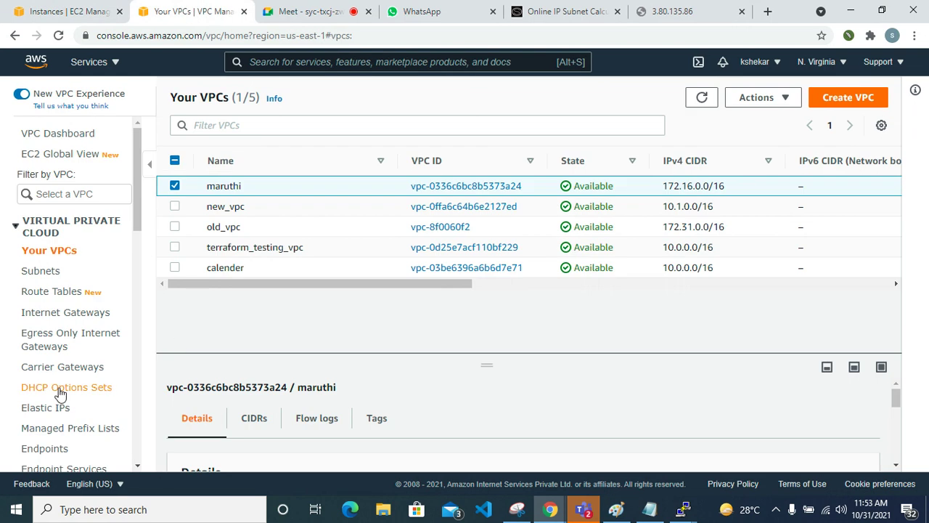
scroll(43, 385, "down", 2)
scroll(52, 375, "down", 2)
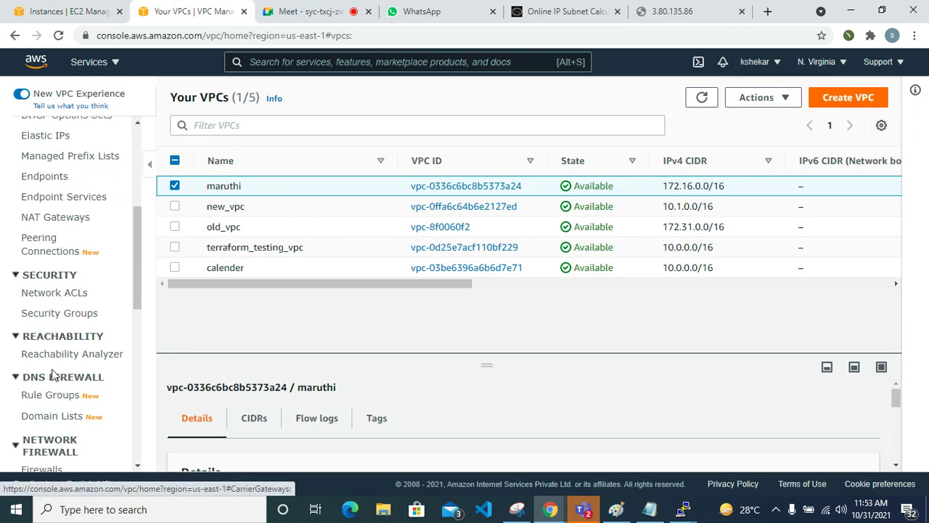
left_click(47, 249)
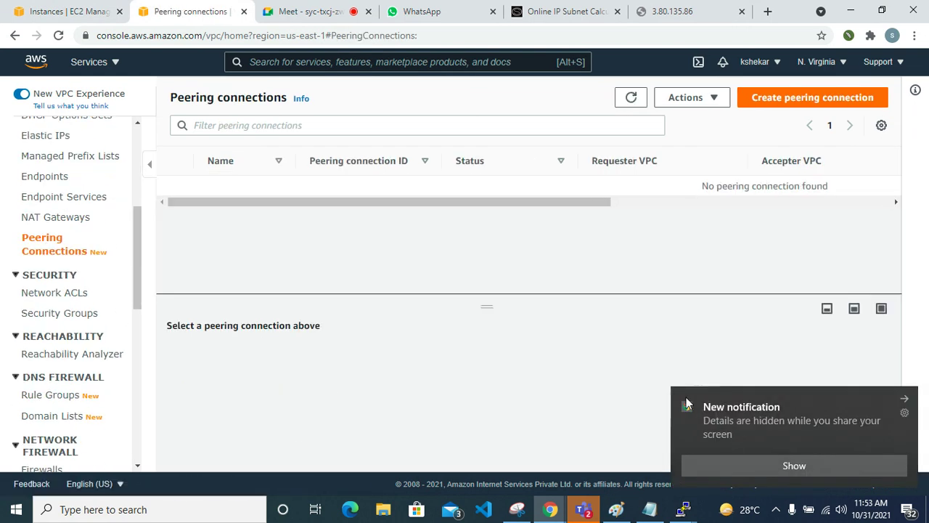
left_click(904, 397)
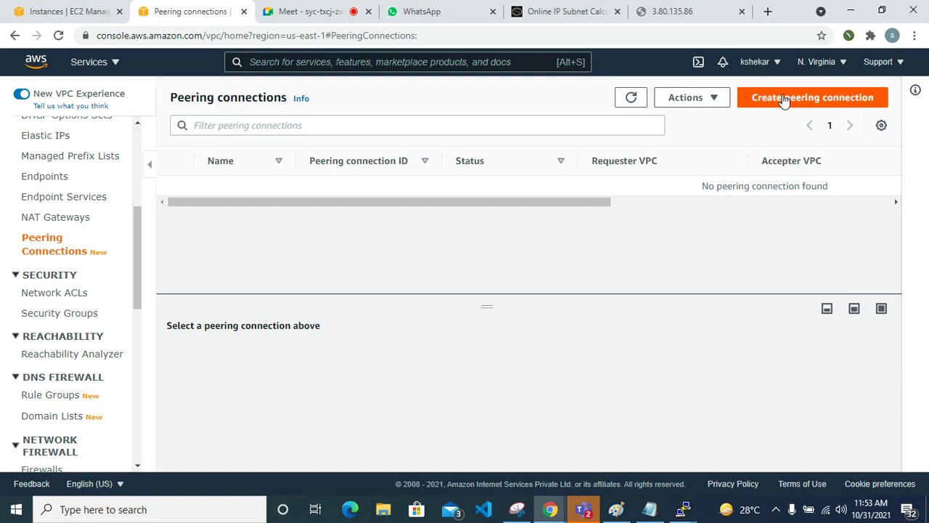
left_click(784, 97)
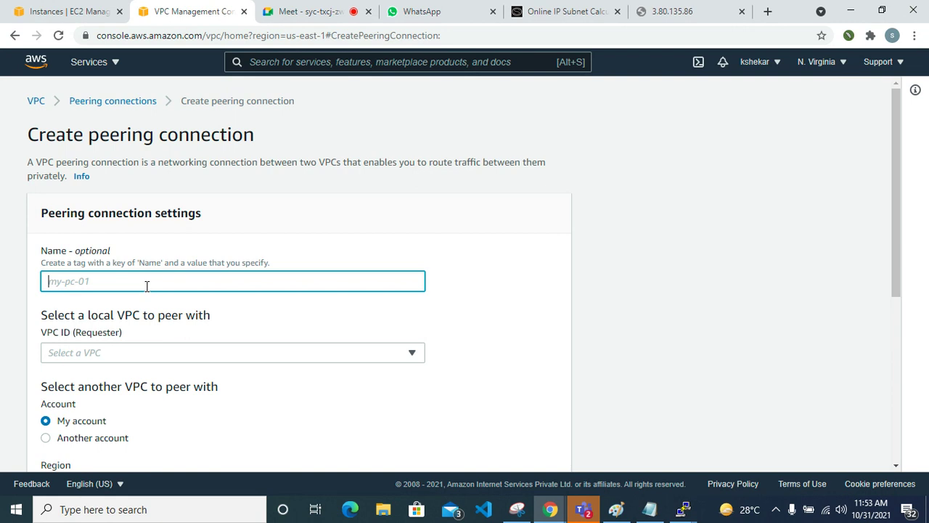
Step: Name the peering connection cal-to-maruthi and choose the calender VPC as the requester
type("cal-to-mat")
type("uthi")
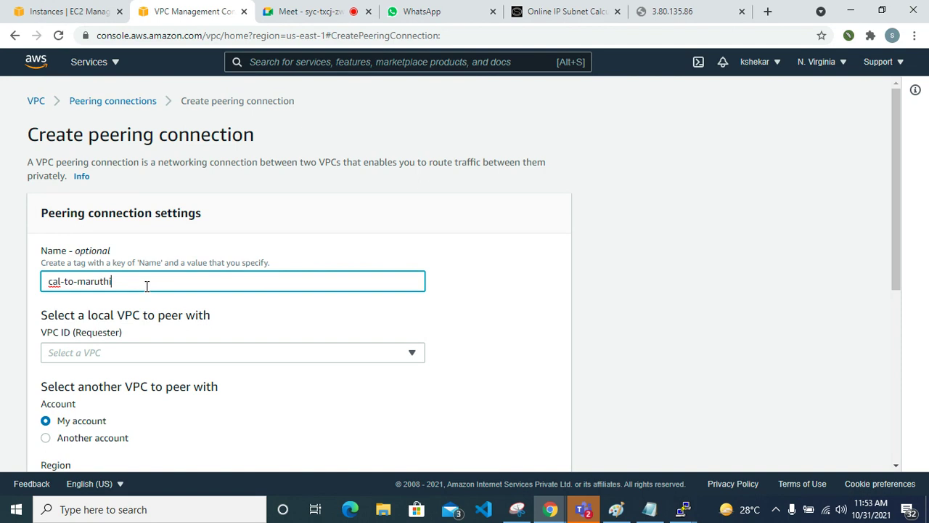
left_click(145, 353)
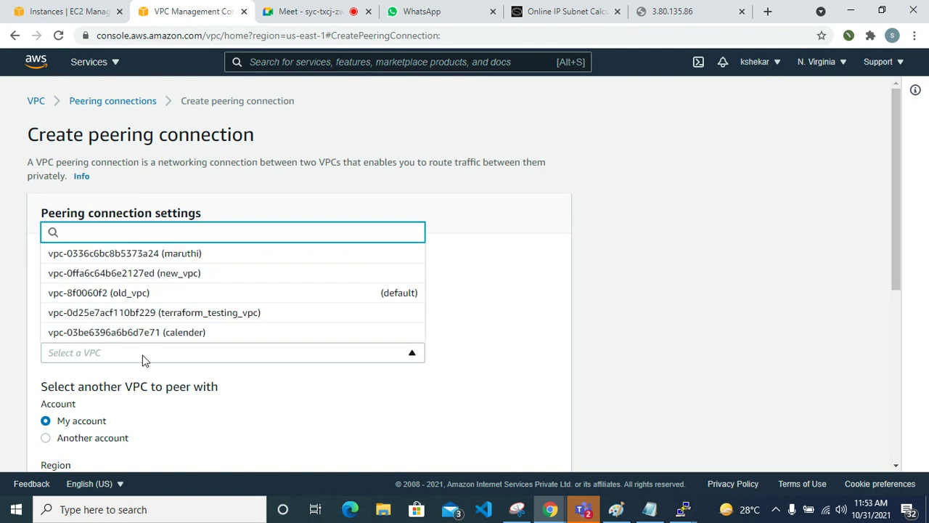
left_click(215, 333)
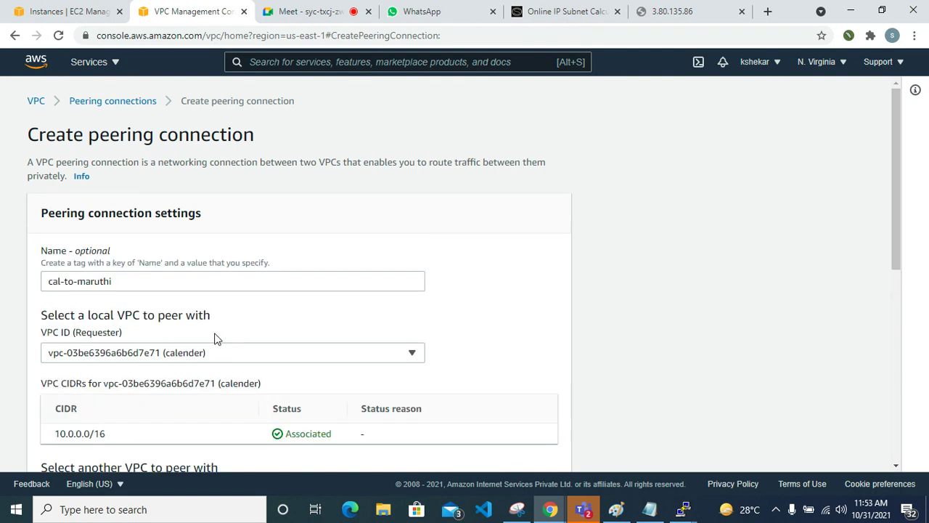
Step: Preview the Another account option, switch back to My account, and choose the maruthi VPC as the accepter
scroll(215, 339, "down", 2)
scroll(143, 229, "up", 1)
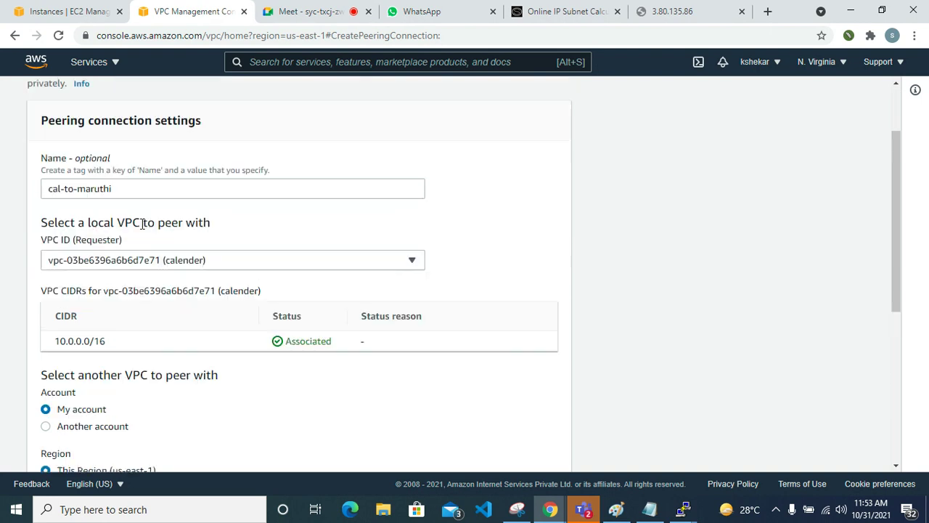
scroll(143, 229, "down", 2)
scroll(138, 325, "down", 2)
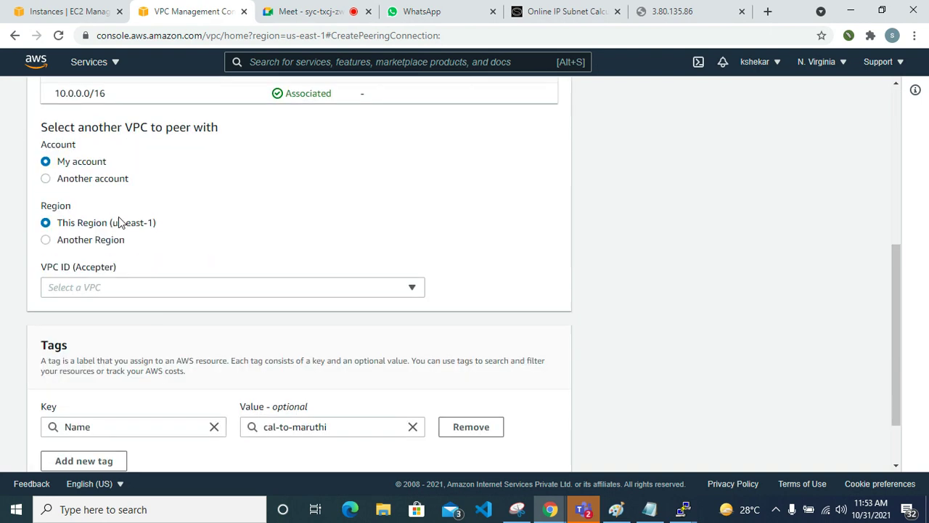
left_click(88, 181)
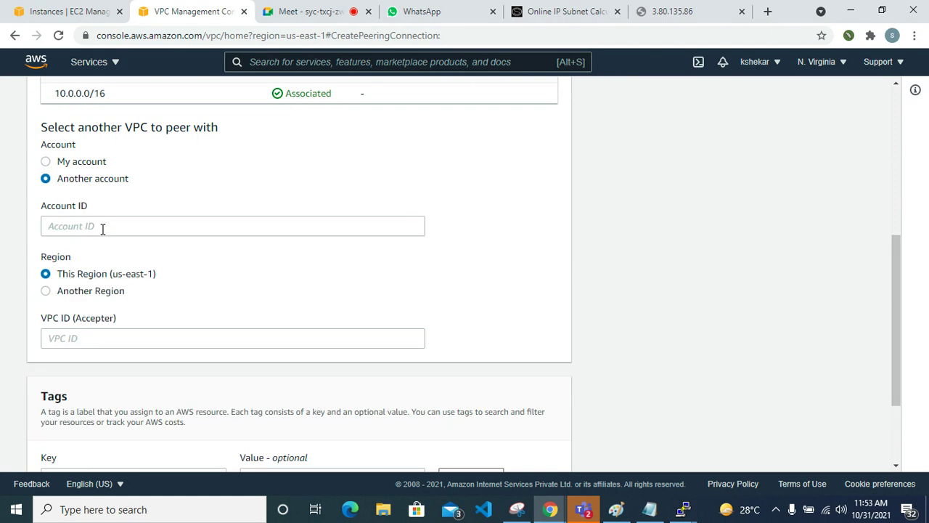
left_click(74, 163)
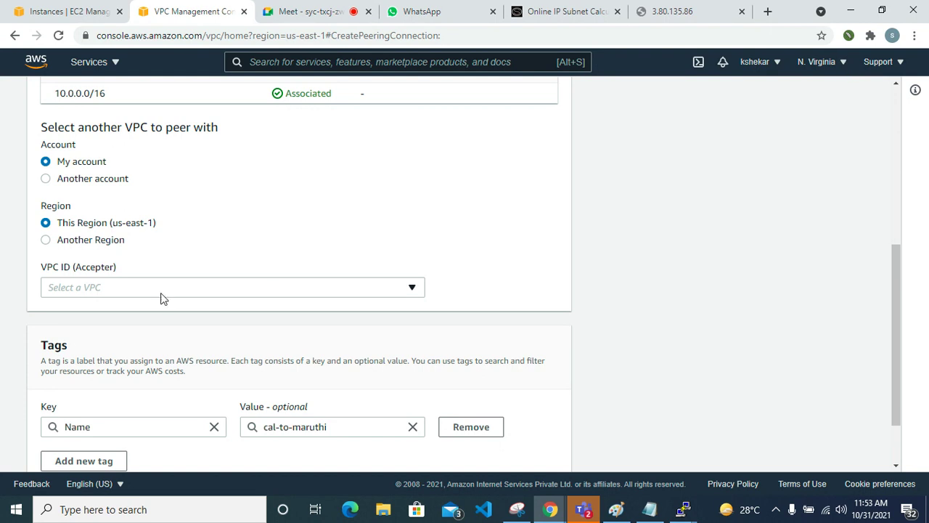
left_click(109, 287)
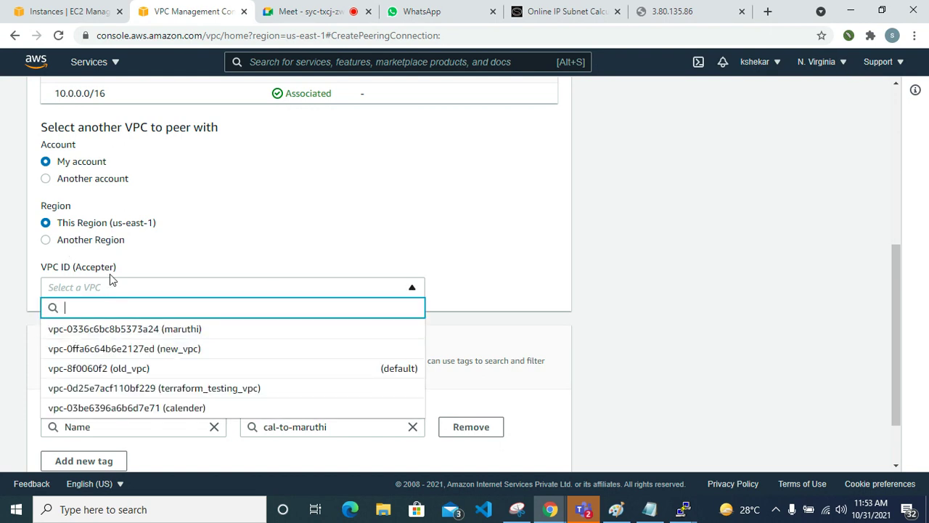
left_click(215, 333)
scroll(159, 267, "up", 2)
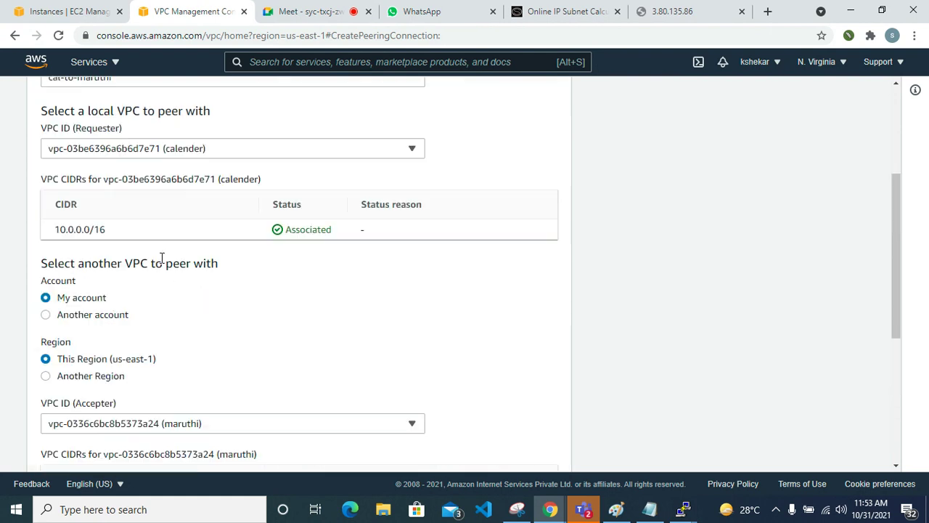
Step: Submit the cal-to-maruthi peering connection request between the calender and maruthi VPCs
scroll(183, 278, "down", 4)
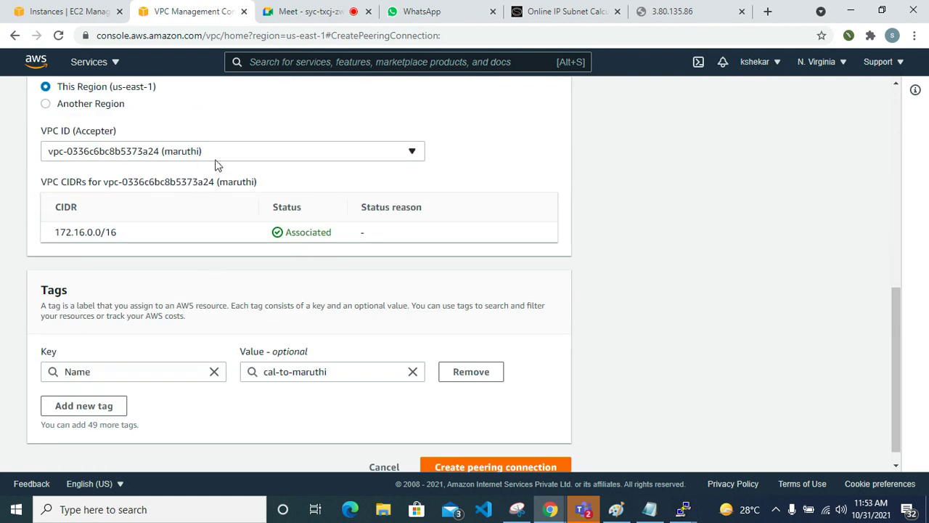
scroll(154, 285, "down", 1)
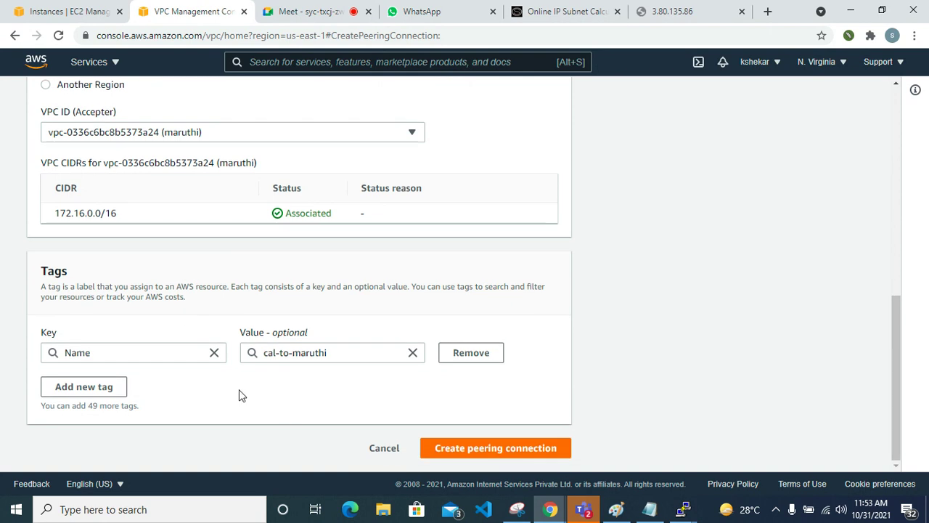
left_click(506, 449)
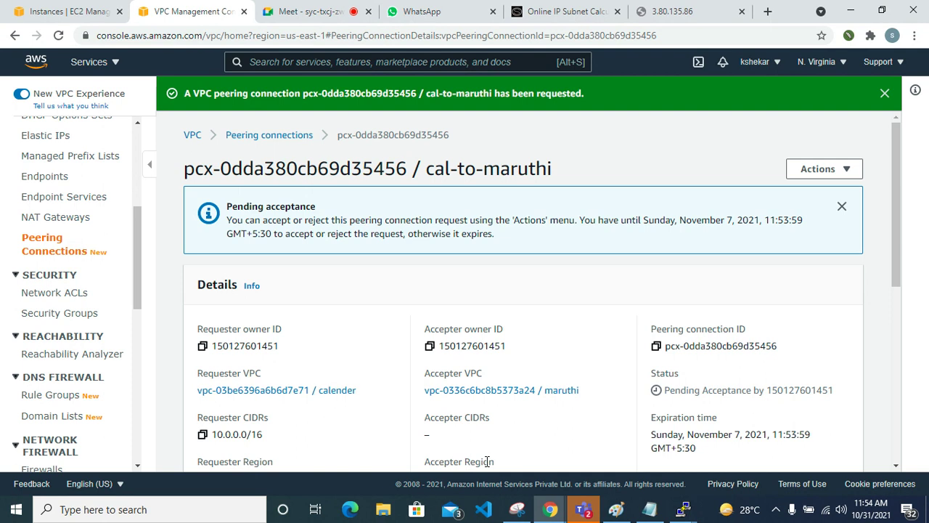
Step: Examine the new peering connection's details, ClassicLink settings and pending acceptance notice
scroll(380, 370, "down", 4)
scroll(380, 370, "up", 2)
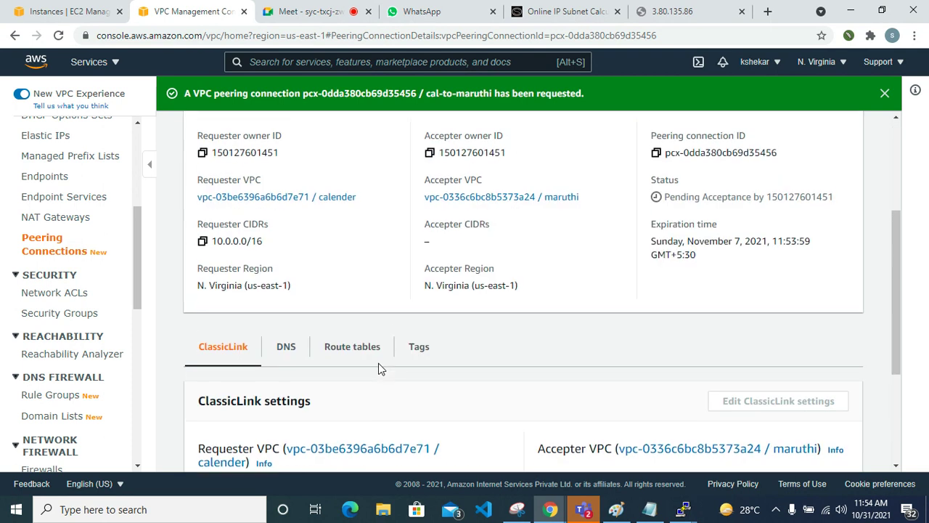
scroll(380, 369, "up", 2)
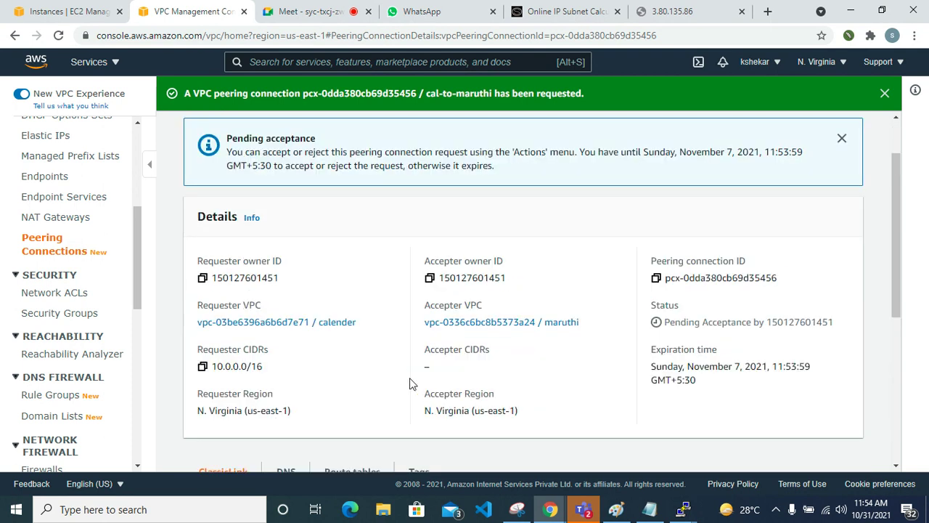
scroll(410, 381, "down", 3)
scroll(410, 383, "down", 2)
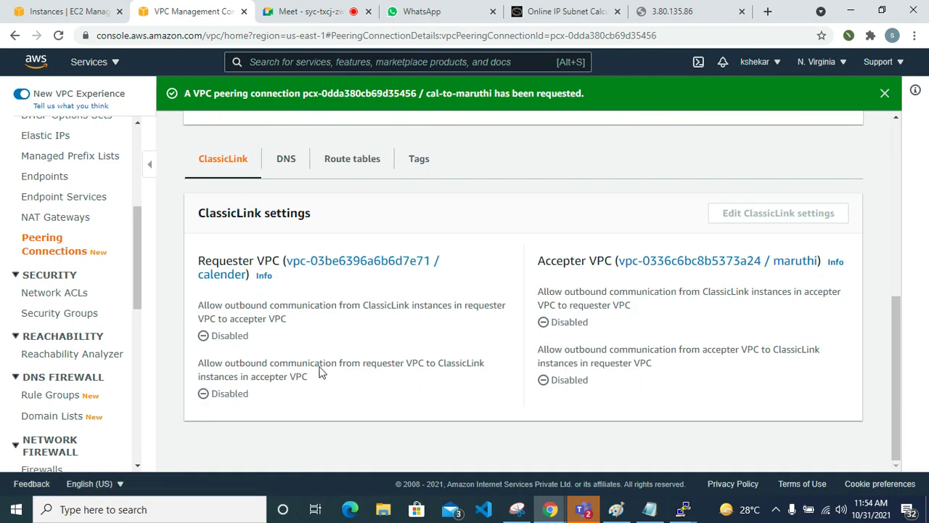
scroll(312, 359, "up", 5)
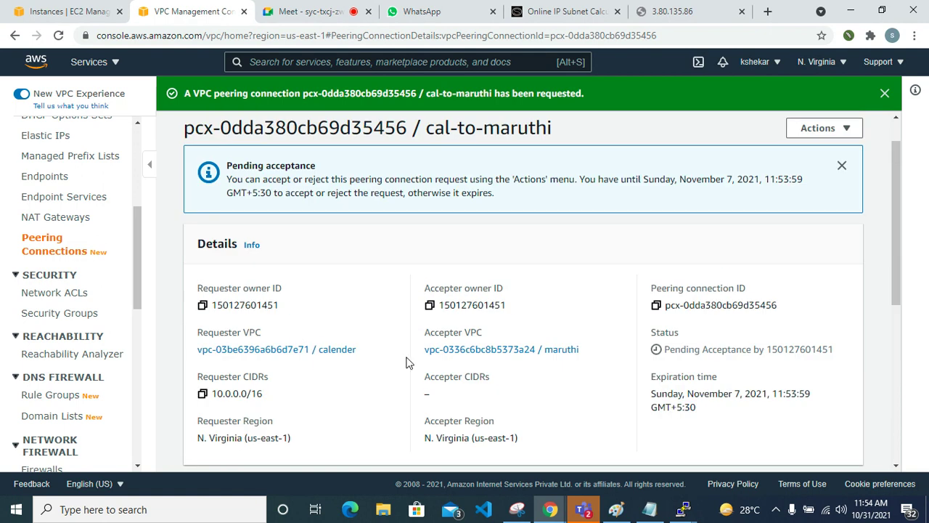
scroll(321, 346, "up", 1)
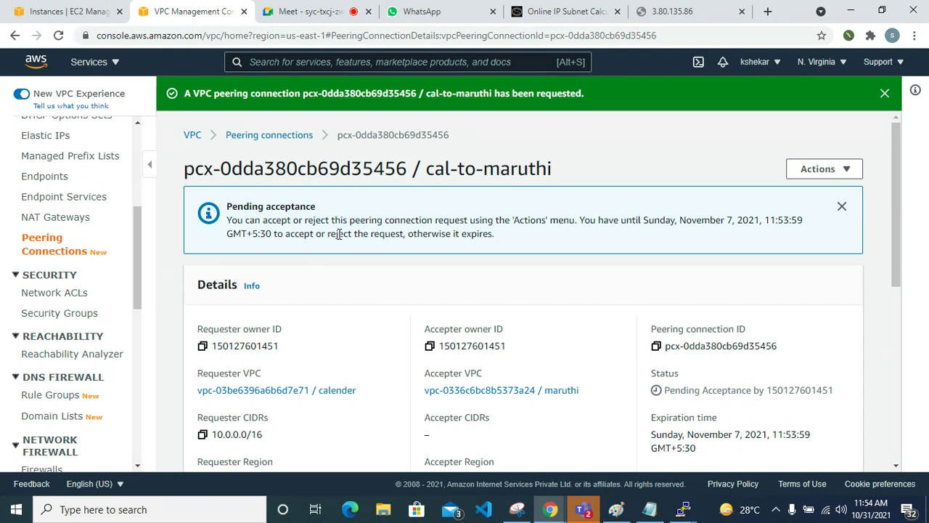
left_click_drag(330, 233, 472, 268)
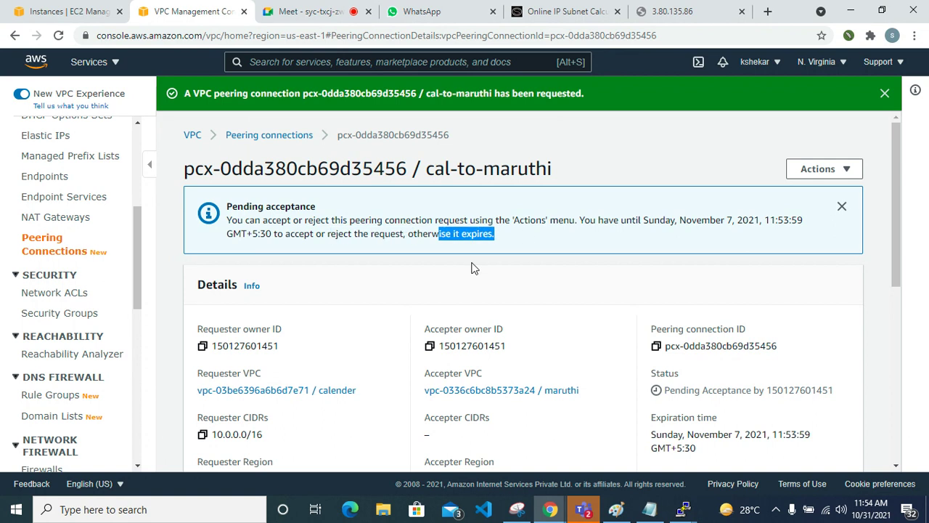
Step: Accept the pending cal-to-maruthi peering request from the peering connections list and refresh the list
left_click(64, 250)
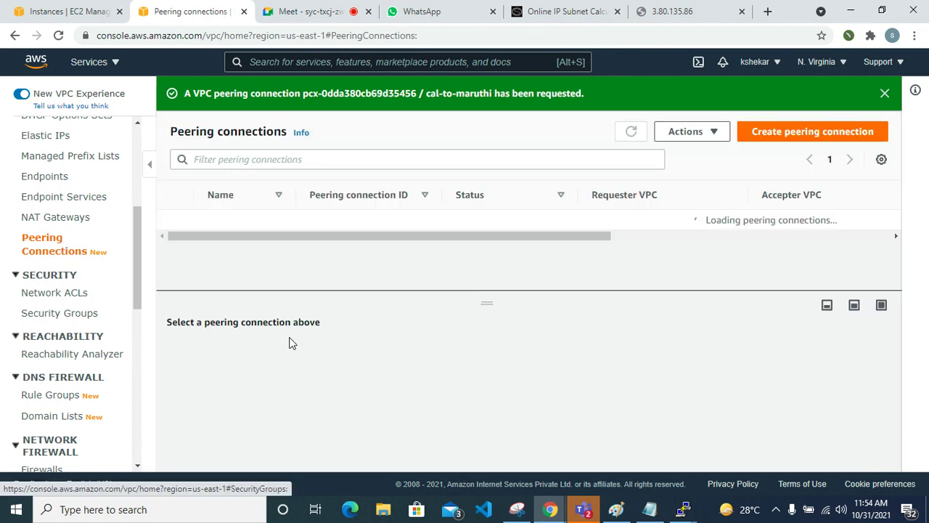
left_click(448, 224)
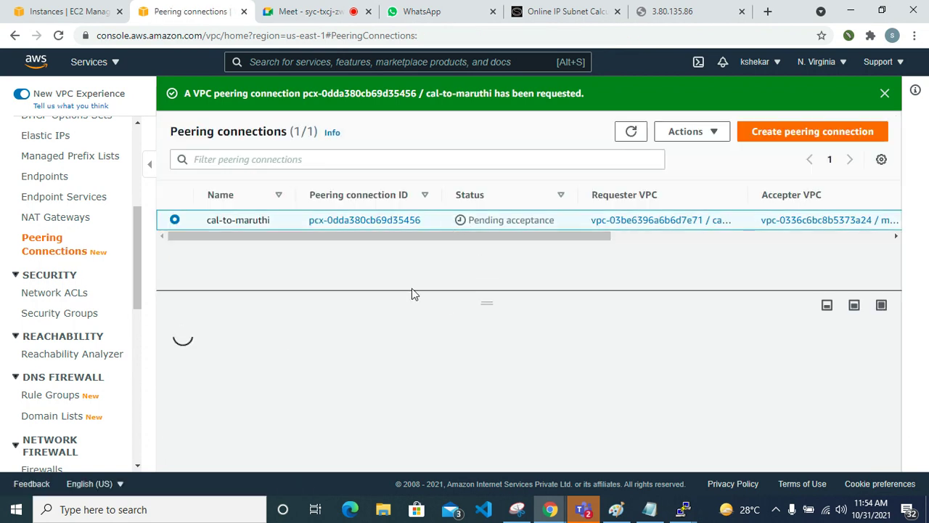
left_click(704, 131)
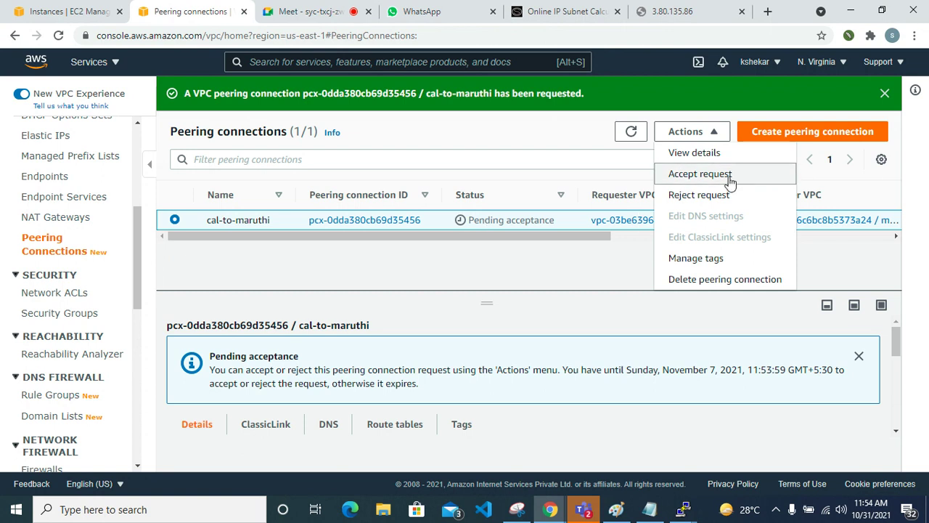
left_click(701, 174)
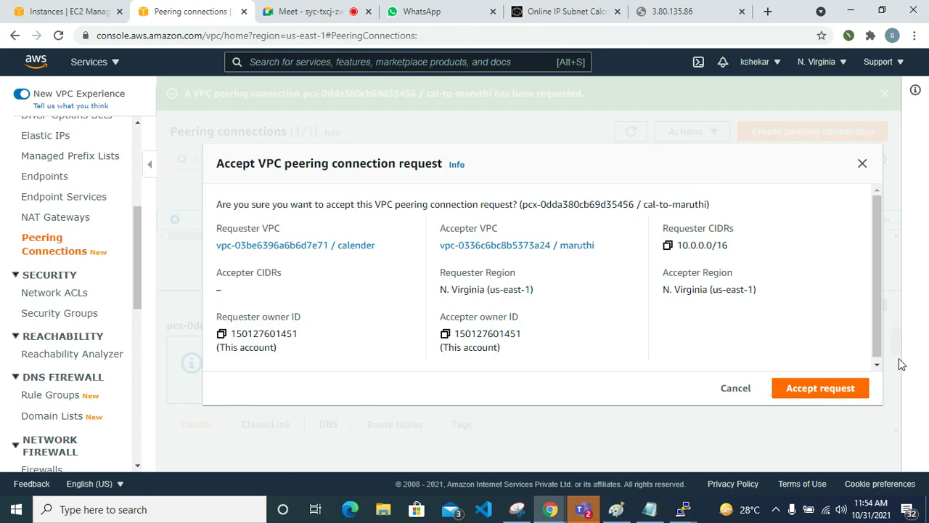
left_click(824, 390)
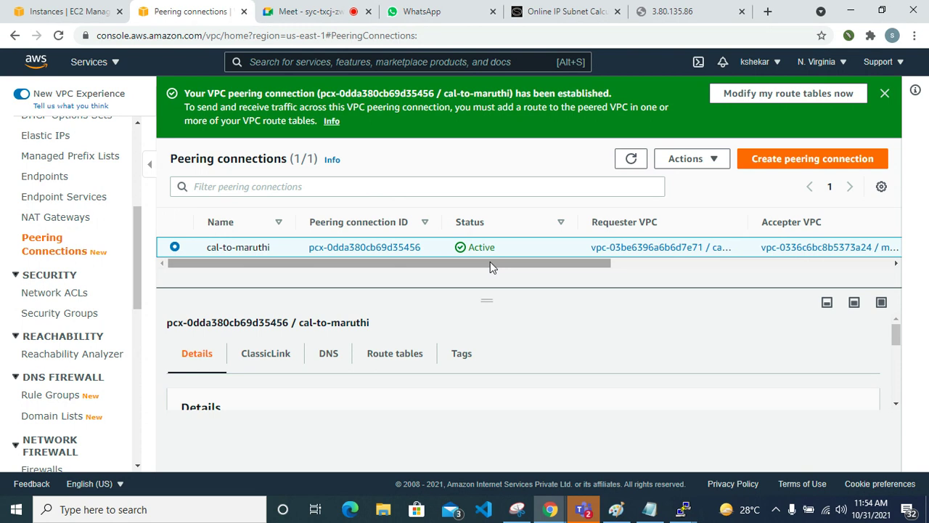
left_click_drag(490, 268, 442, 269)
left_click(632, 160)
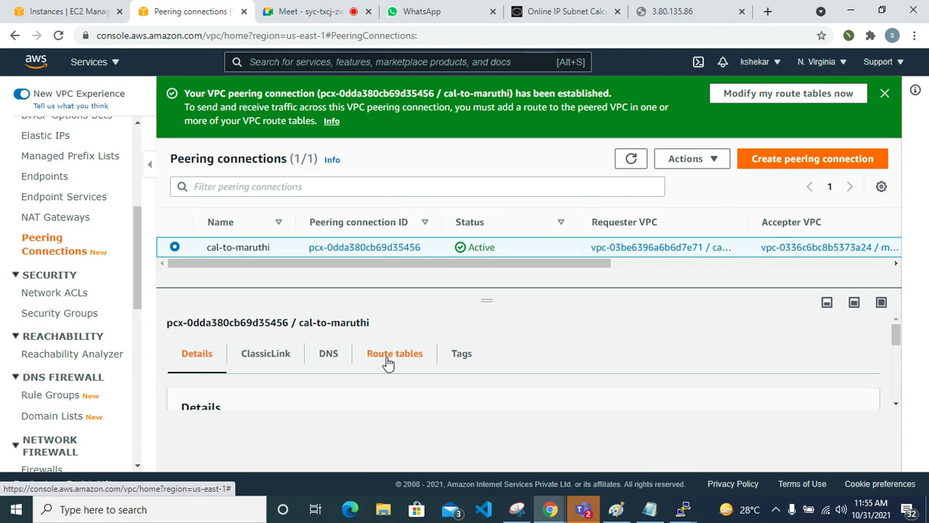
Step: Open the VPC route tables page and enlarge the list area to show more tables
scroll(392, 362, "down", 2)
scroll(391, 362, "up", 2)
scroll(392, 362, "down", 3)
scroll(391, 362, "up", 3)
scroll(78, 322, "up", 3)
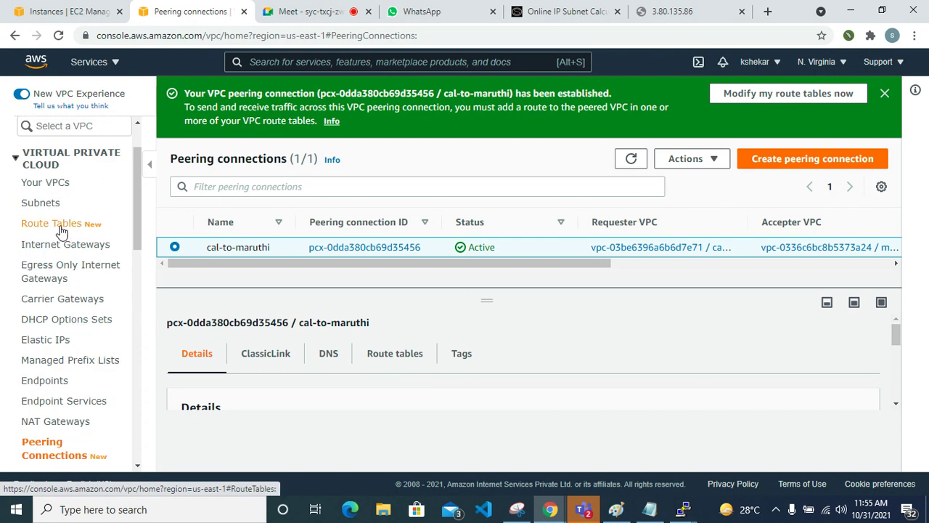
left_click(62, 225)
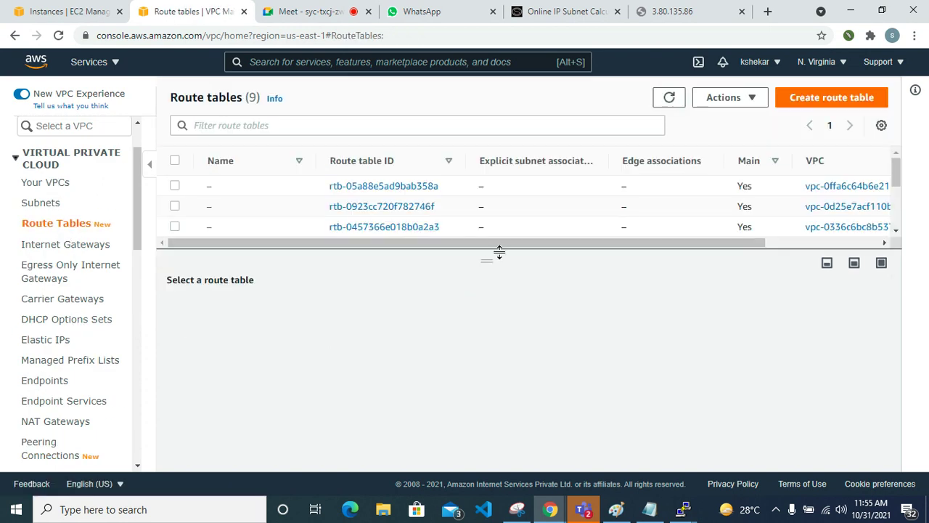
left_click_drag(491, 252, 491, 366)
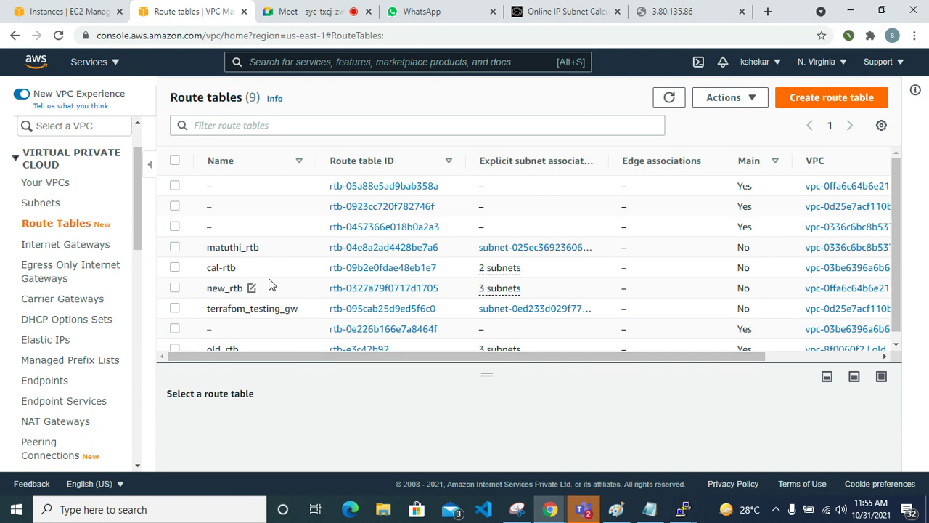
Step: Select the matuthi_rtb route table and open its routes for editing
left_click(305, 250)
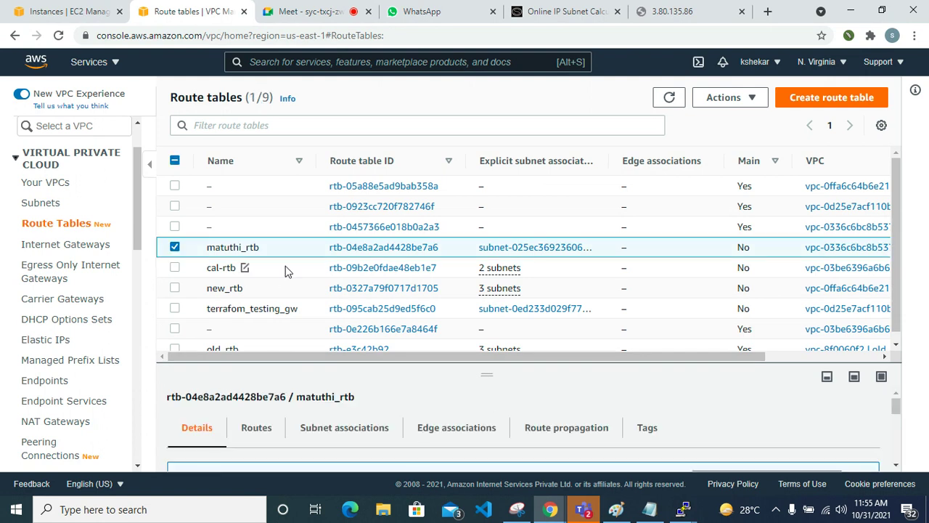
left_click(258, 431)
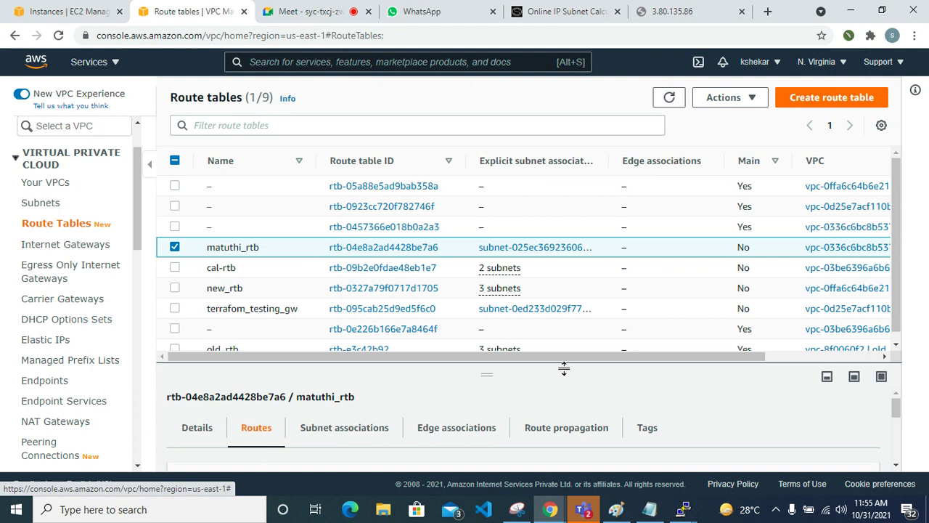
left_click_drag(564, 369, 566, 192)
left_click(826, 363)
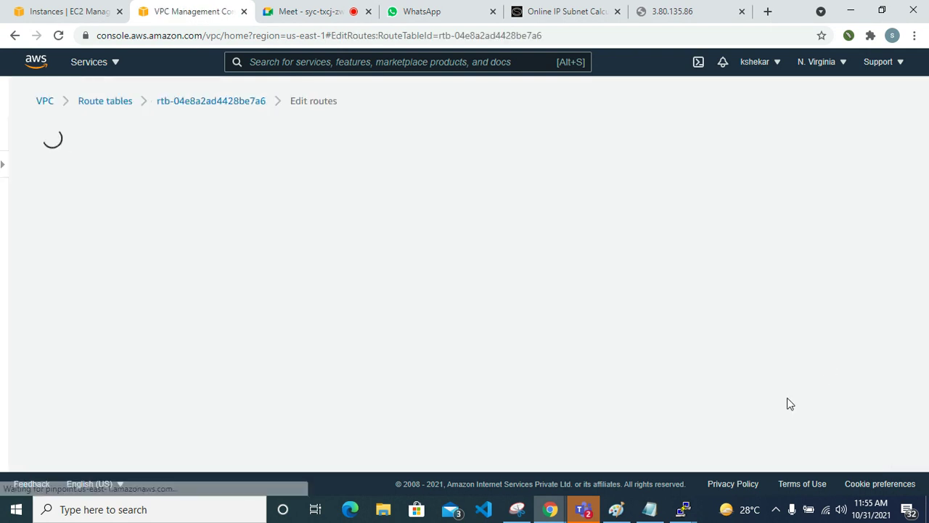
Step: Add a new route to matuthi_rtb with the calender VPC range 10.0.0.0/16 as its destination
left_click(98, 300)
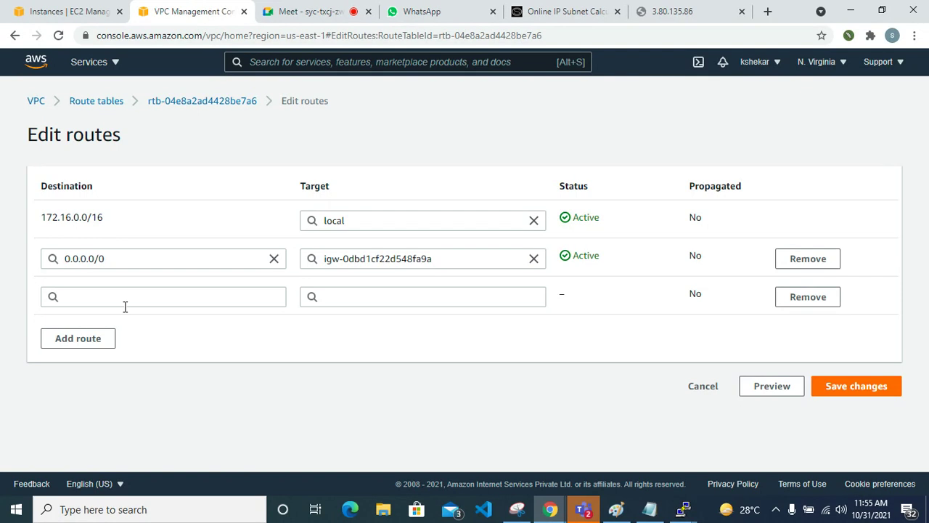
left_click(105, 298)
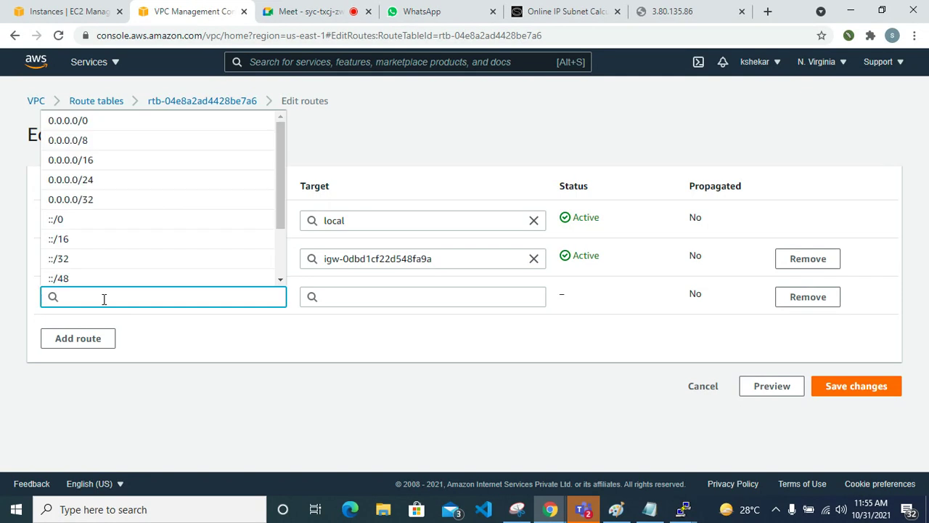
left_click(286, 343)
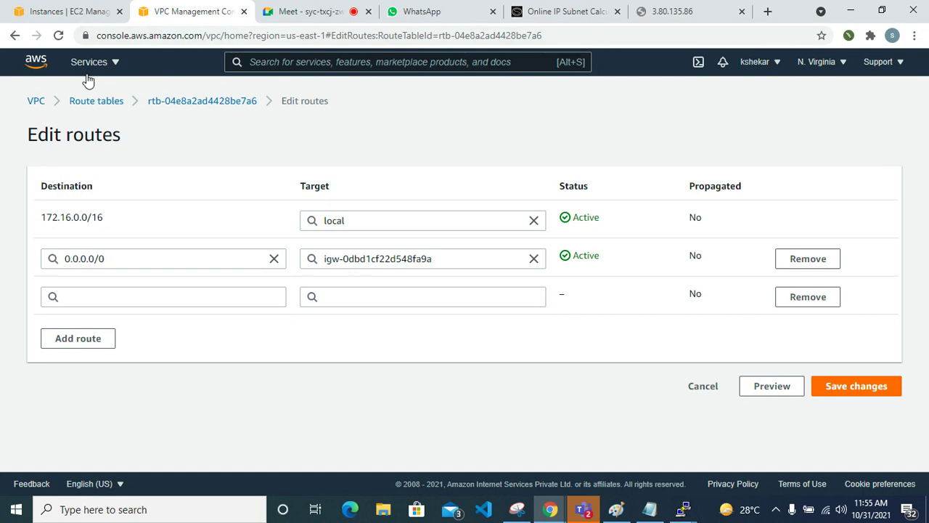
left_click(86, 296)
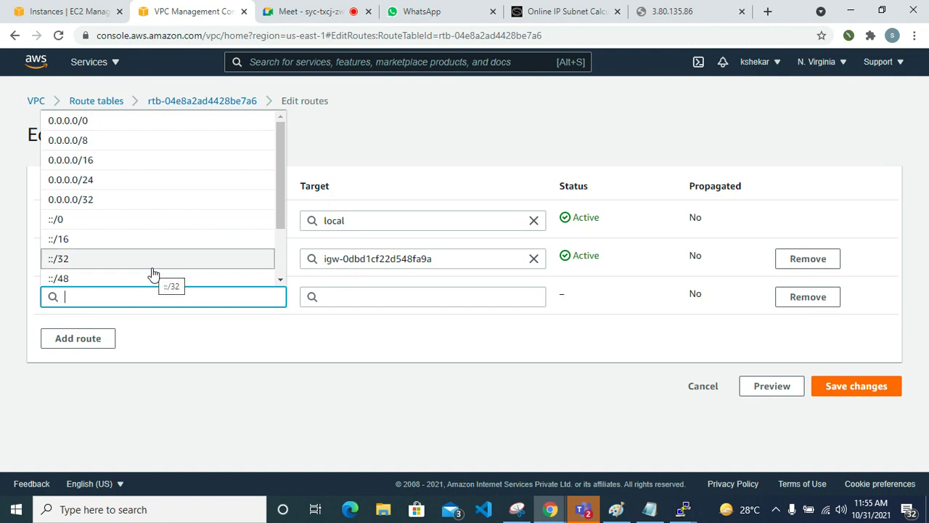
type("1.0")
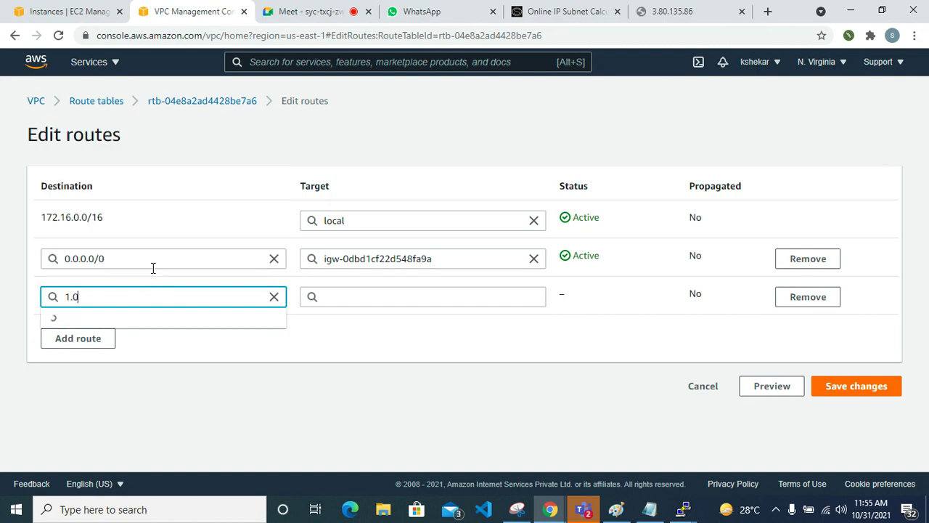
type(".")
key("BackSpace")
key("BackSpace")
key("BackSpace")
key("BackSpace")
type("10.0.0.0/16")
left_click(102, 320)
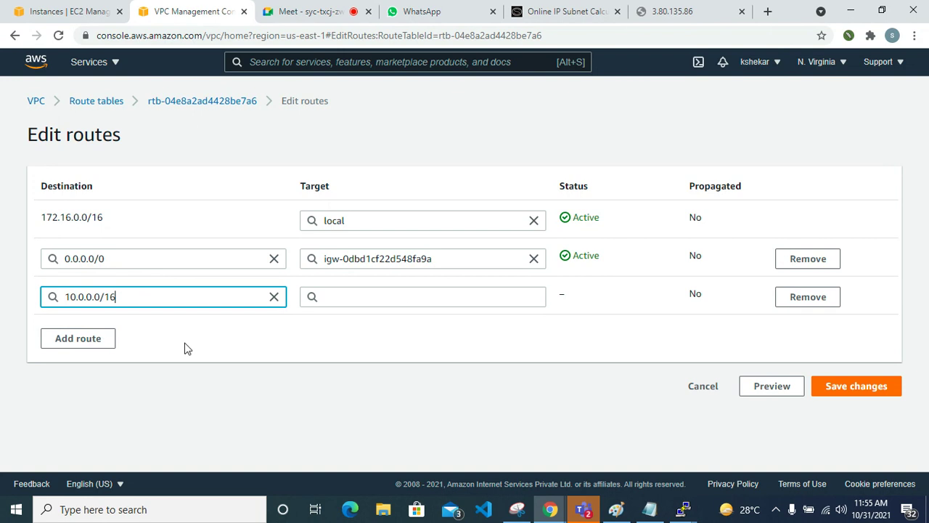
Step: Open the target choices for the 10.0.0.0/16 route and bring the Peering Connection option into view
left_click(390, 296)
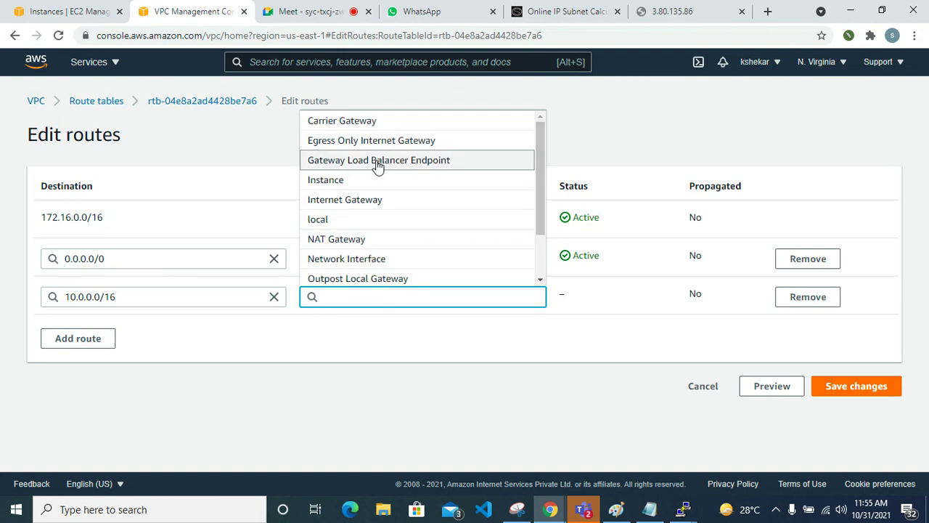
scroll(376, 250, "down", 2)
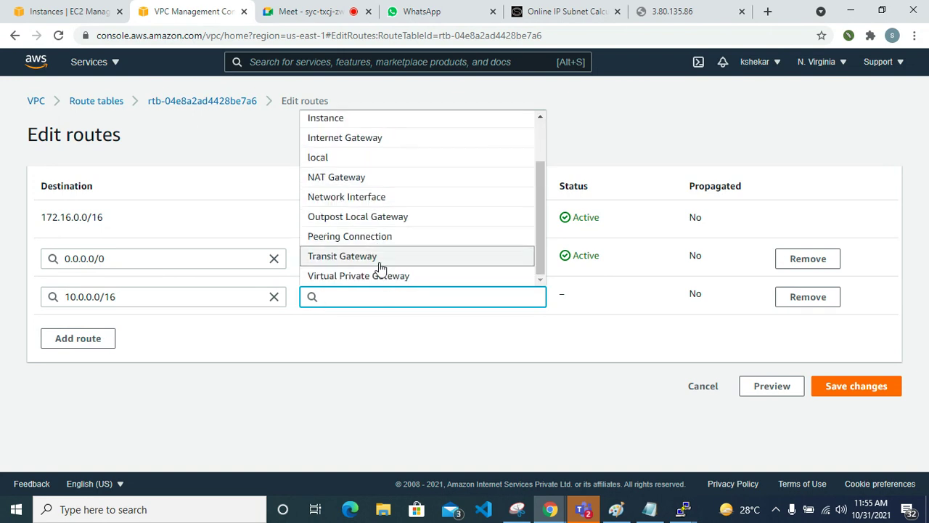
Step: Set the cal-to-maruthi peering connection as the target of the 10.0.0.0/16 route and save the matuthi_rtb route changes
left_click(378, 238)
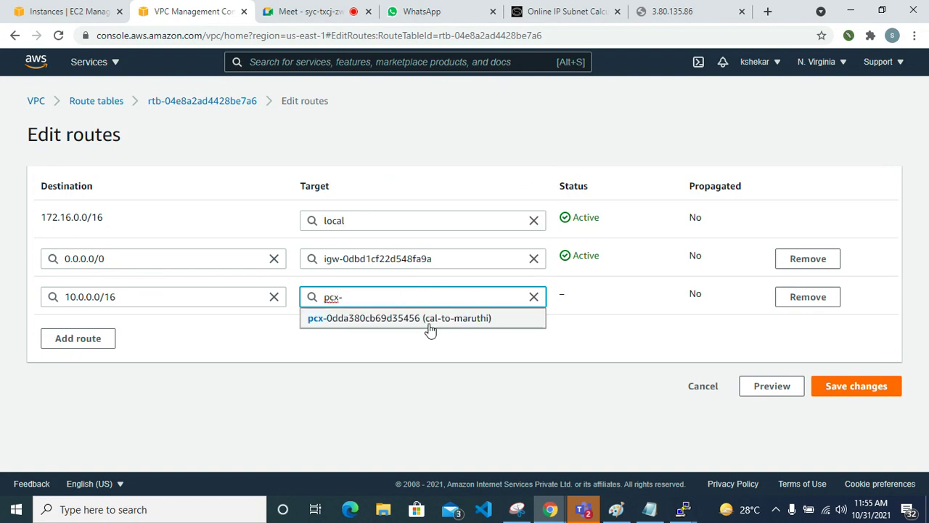
left_click(430, 327)
left_click(872, 392)
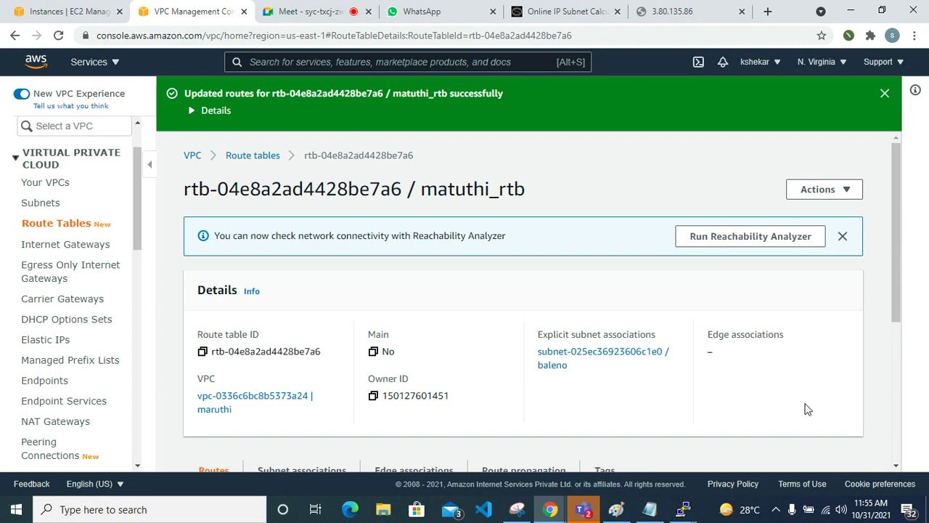
scroll(450, 377, "down", 3)
Step: Check the pings running in both PuTTY terminals, then review the routes of matuthi_rtb in the VPC console
mouse_move(682, 509)
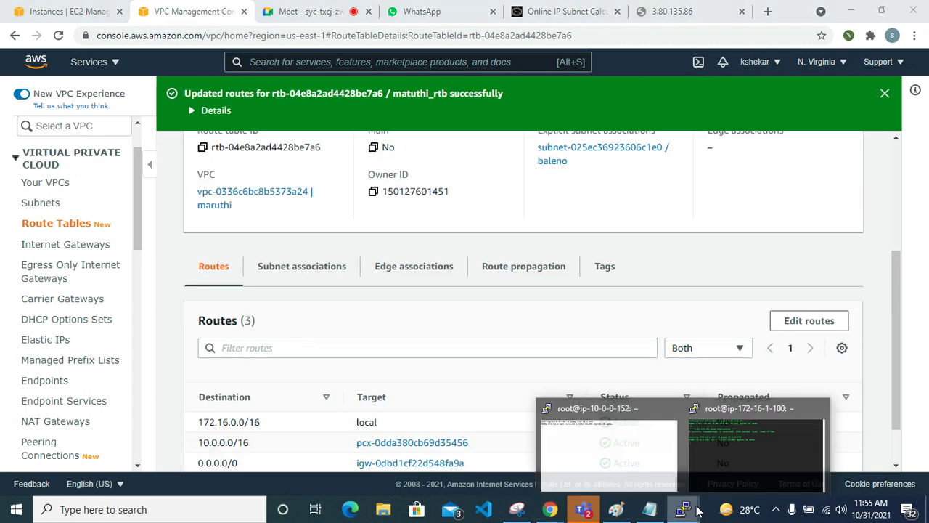
left_click(672, 459)
left_click(769, 456)
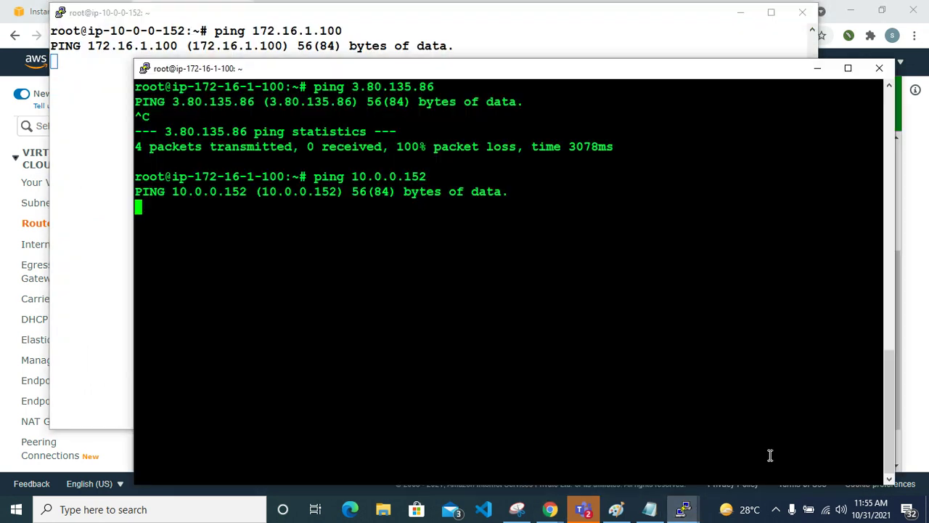
left_click(817, 68)
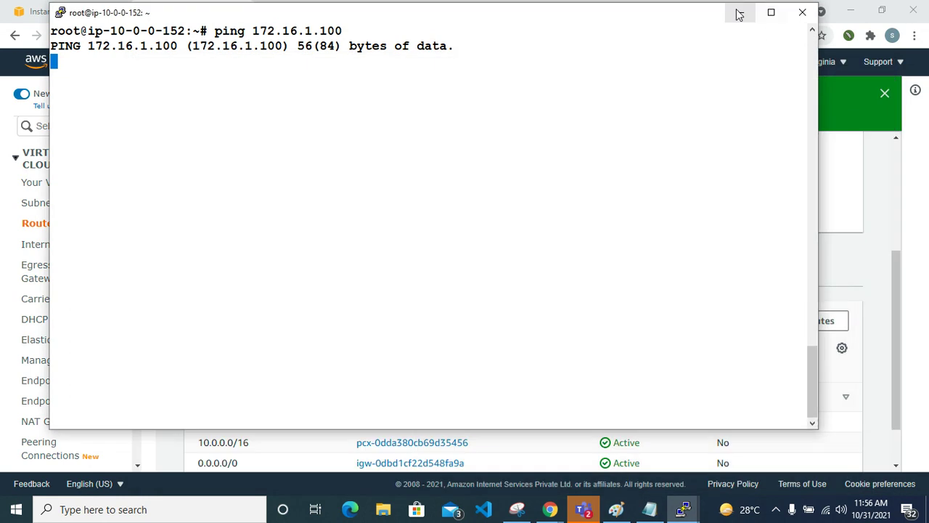
left_click(741, 12)
scroll(326, 395, "down", 2)
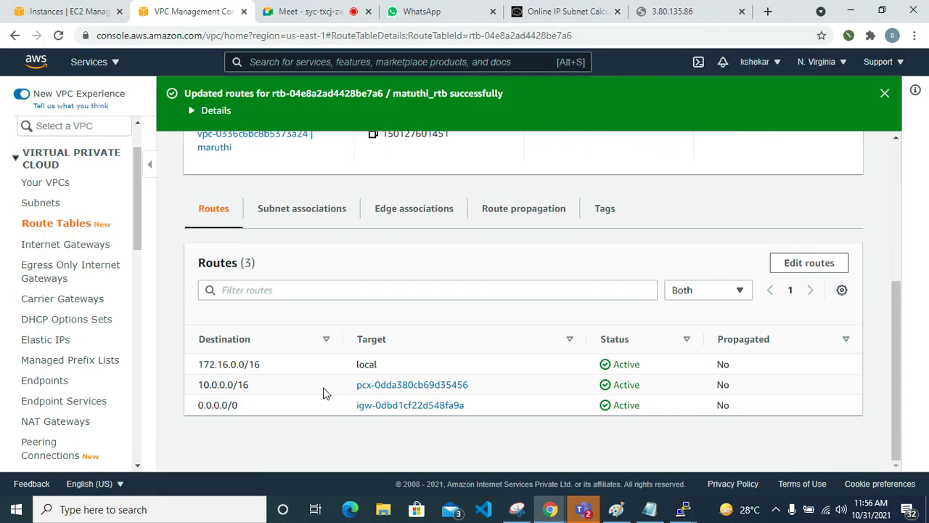
scroll(325, 393, "up", 3)
scroll(325, 394, "down", 2)
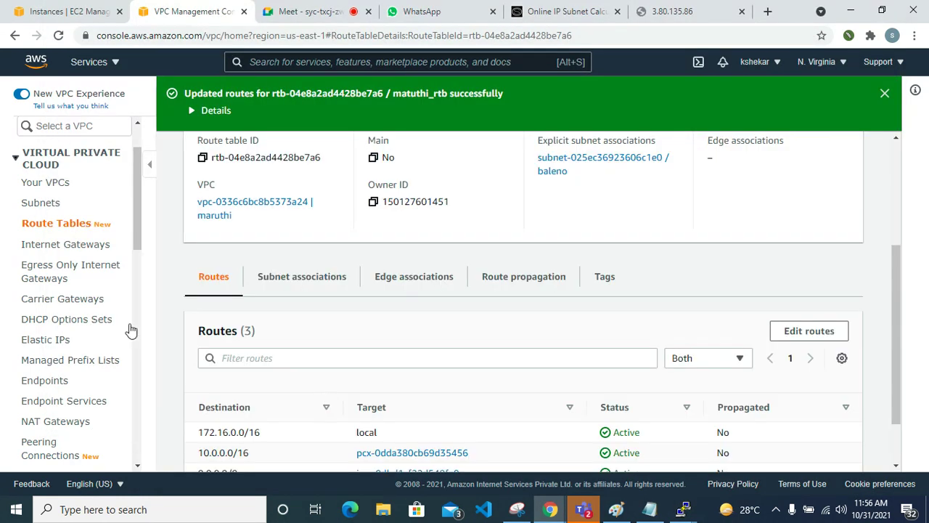
Step: Find the cal-rtb route table in the route table list and open its routes for editing
left_click(71, 225)
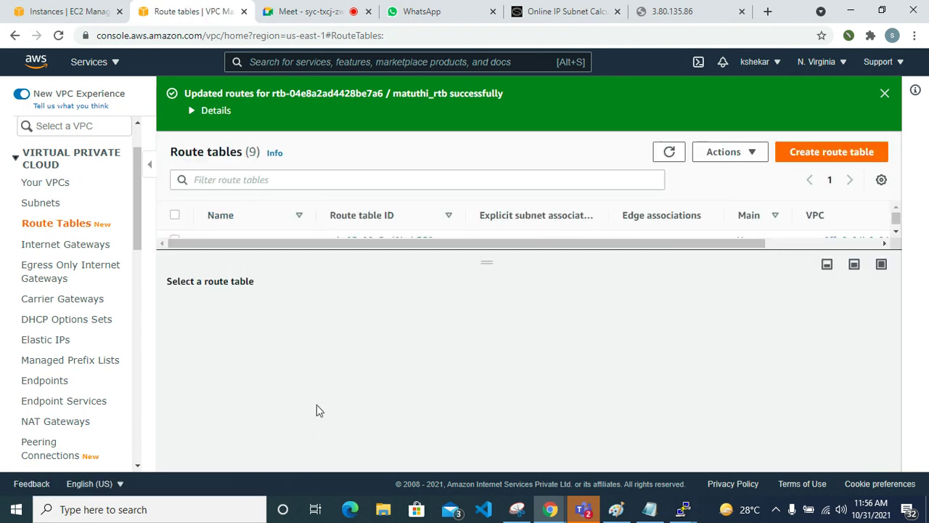
left_click_drag(491, 253, 487, 414)
scroll(295, 352, "down", 1)
scroll(296, 352, "down", 1)
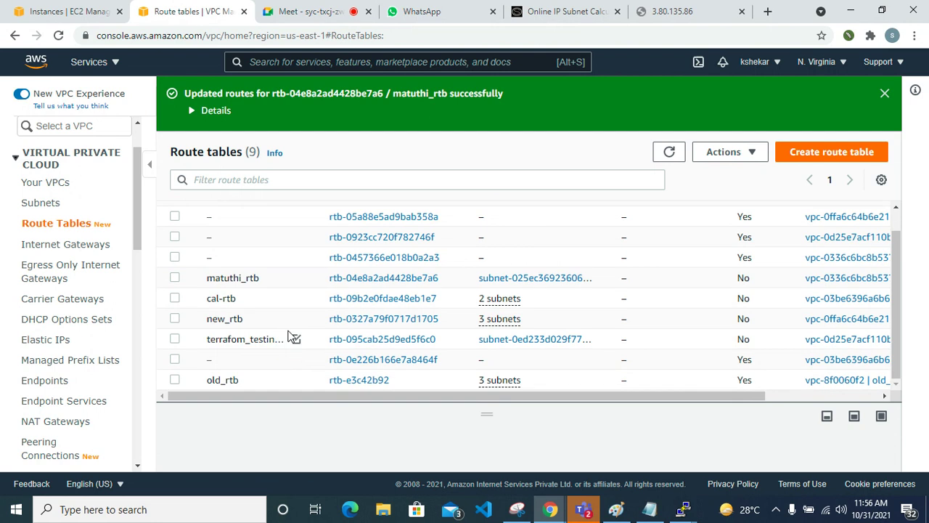
left_click(284, 297)
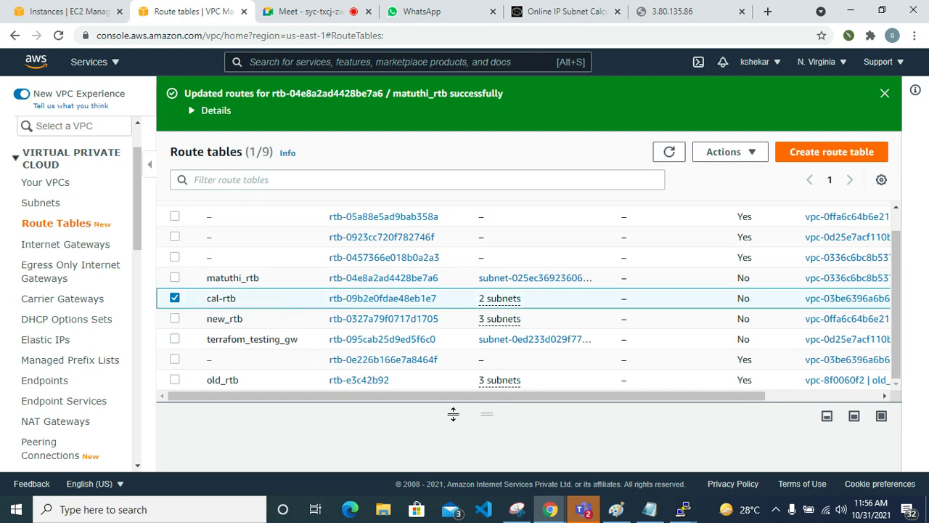
left_click_drag(479, 407, 458, 317)
left_click(263, 385)
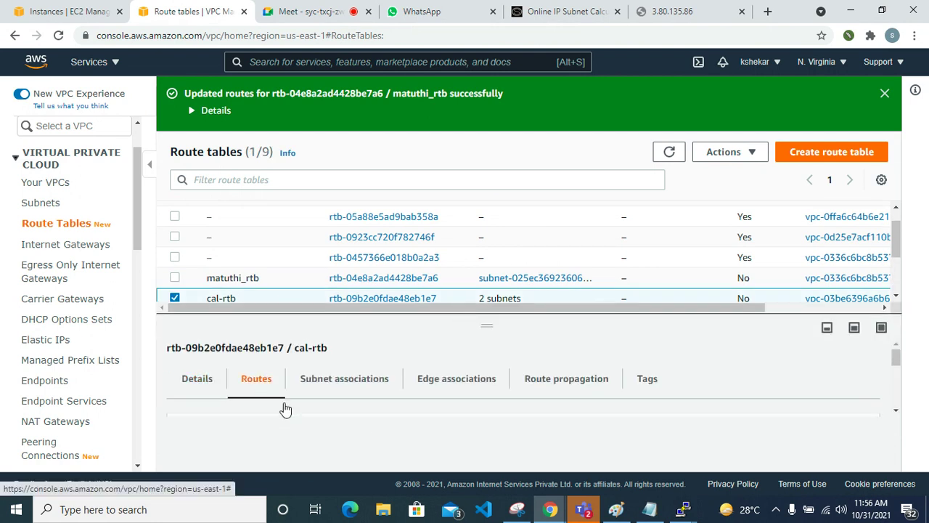
scroll(585, 415, "down", 1)
scroll(717, 426, "up", 1)
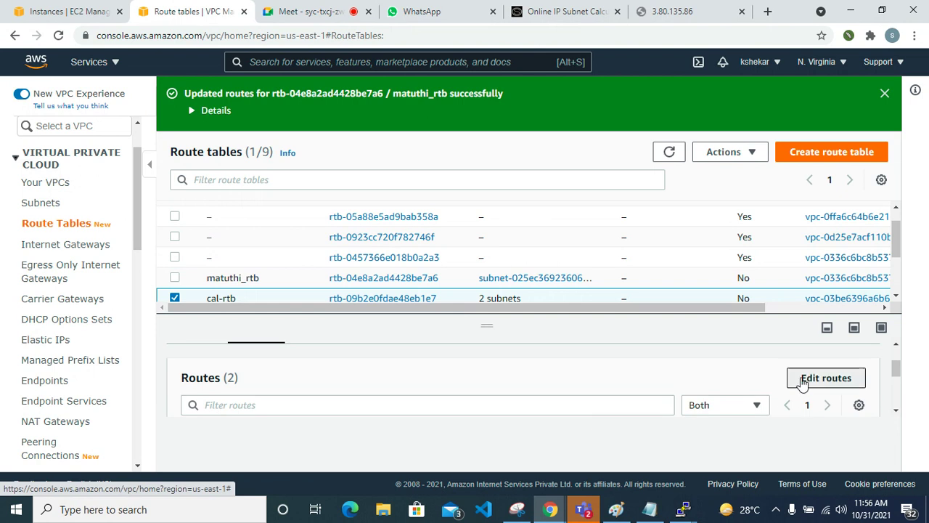
left_click(825, 378)
Step: Add a route to cal-rtb with 172.16.0.0/16 as its destination
left_click(69, 303)
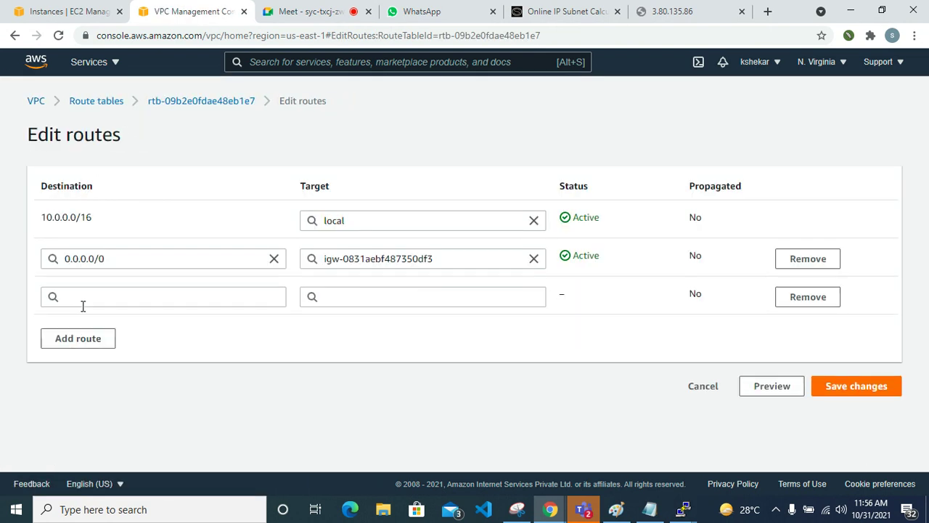
left_click(89, 298)
type("17")
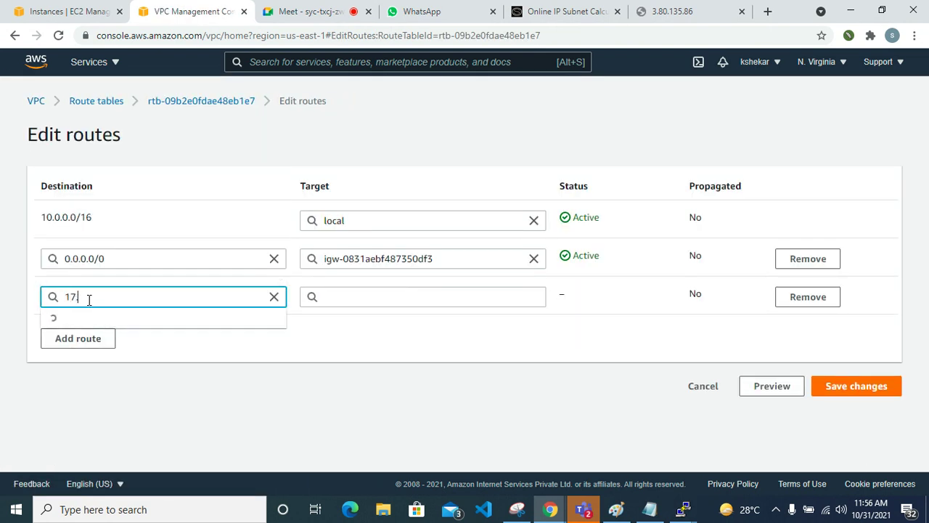
type(".16")
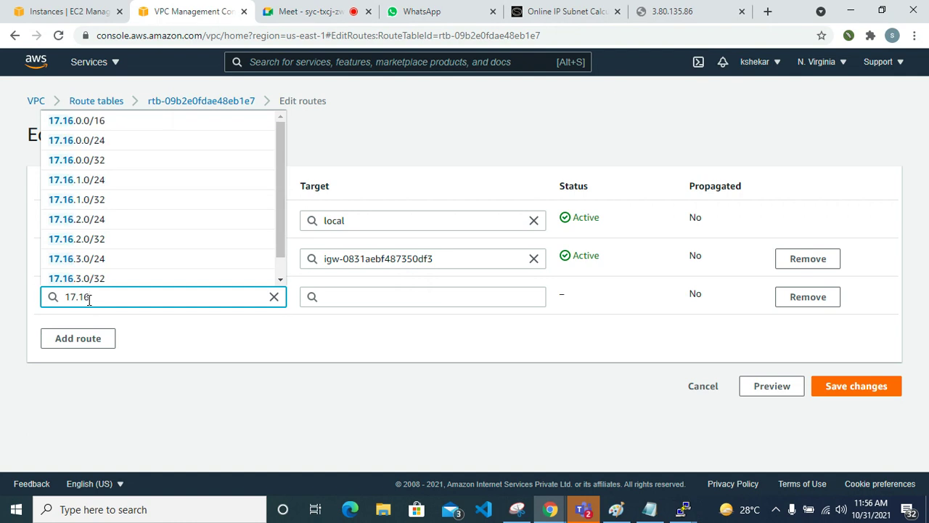
type(".0.")
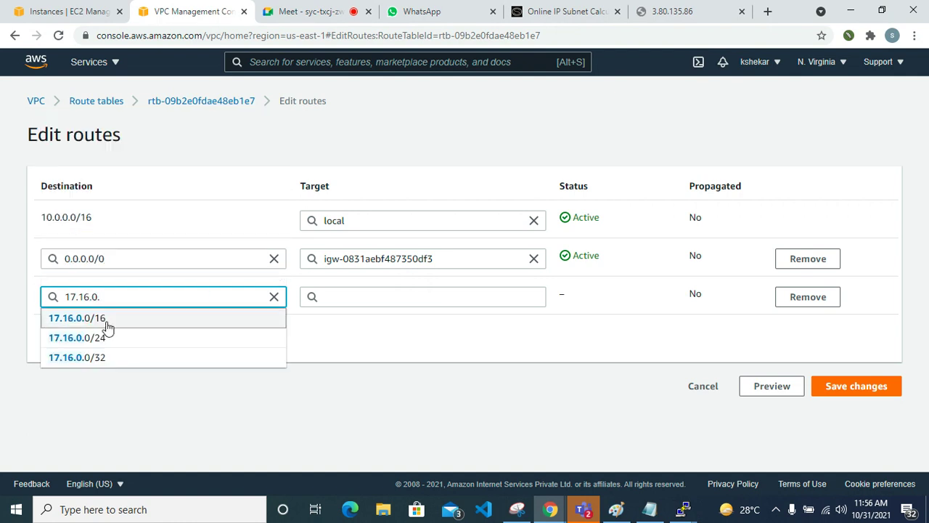
left_click(109, 324)
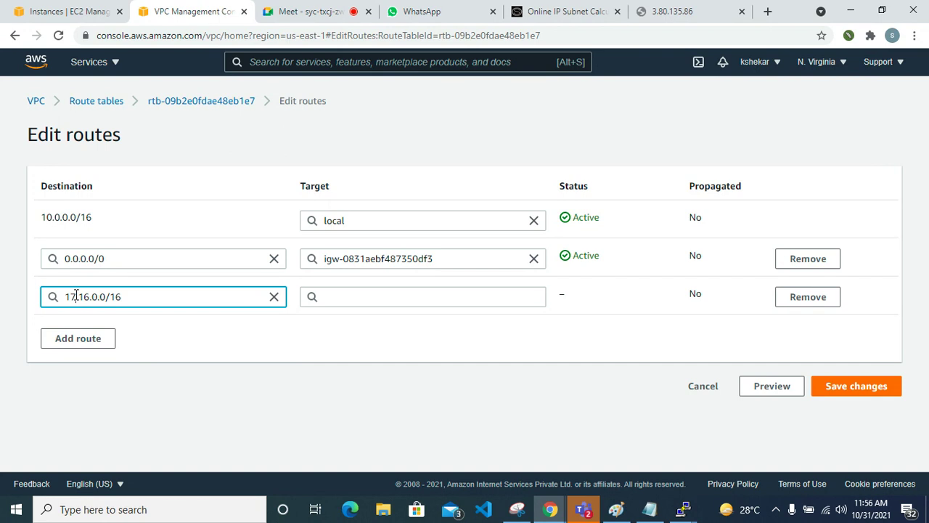
type("2")
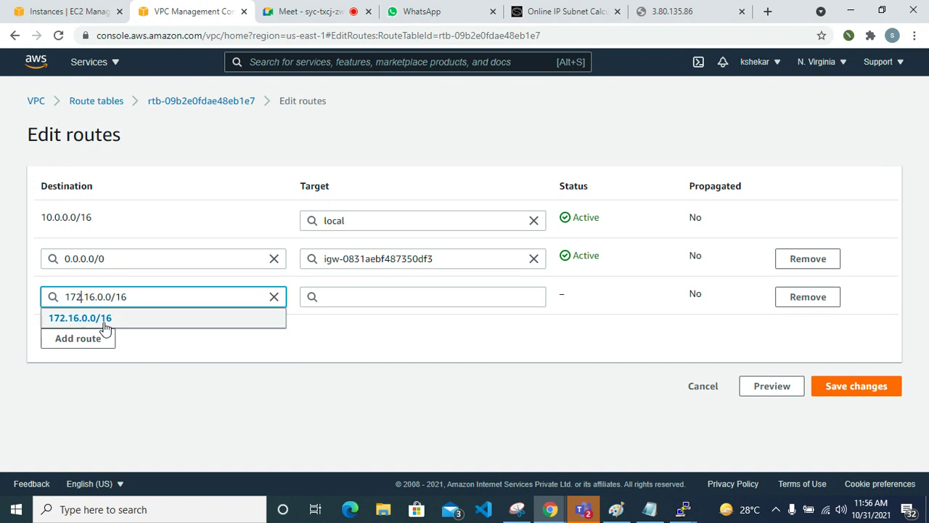
left_click(107, 322)
Step: Target the 172.16.0.0/16 route at peering connection pcx-0dda380cb69d35456 and save the cal-rtb route changes
left_click(400, 294)
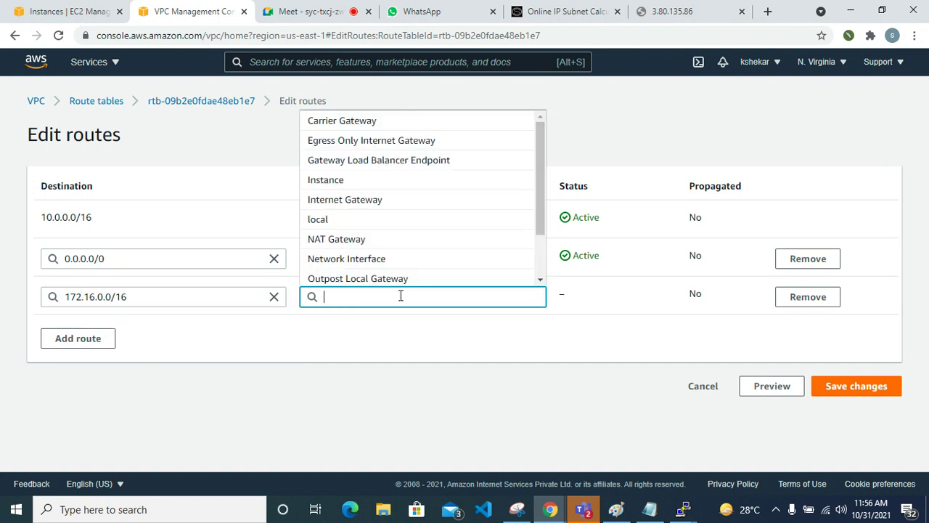
scroll(387, 263, "down", 3)
left_click(384, 238)
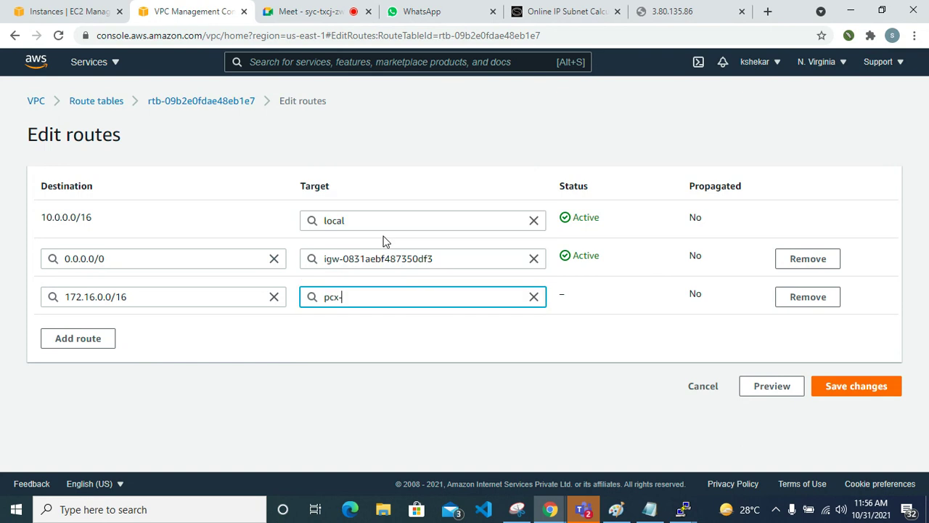
left_click(439, 317)
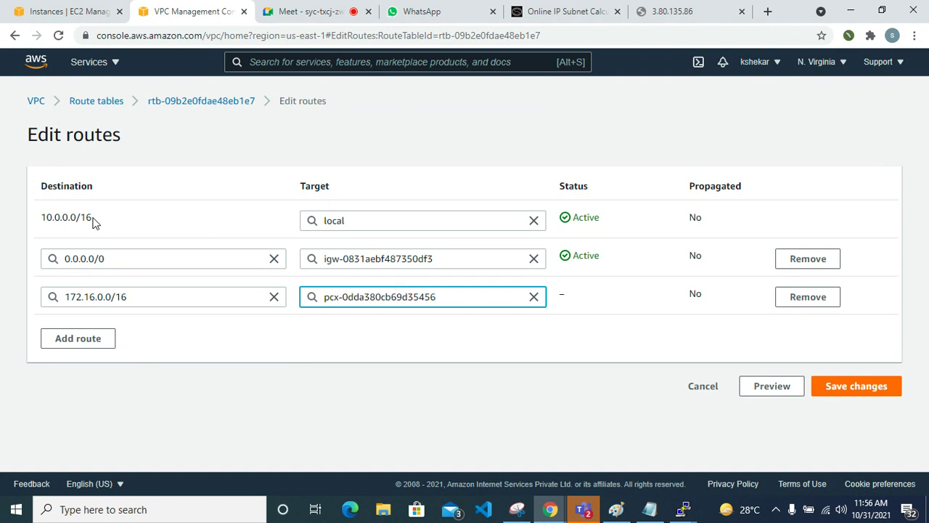
left_click_drag(93, 217, 37, 218)
left_click_drag(157, 296, 64, 296)
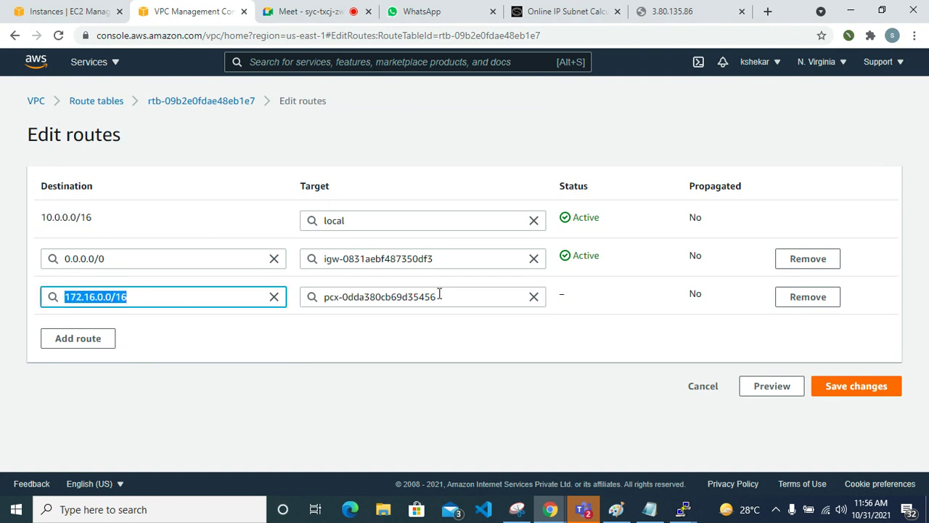
left_click_drag(481, 297, 371, 305)
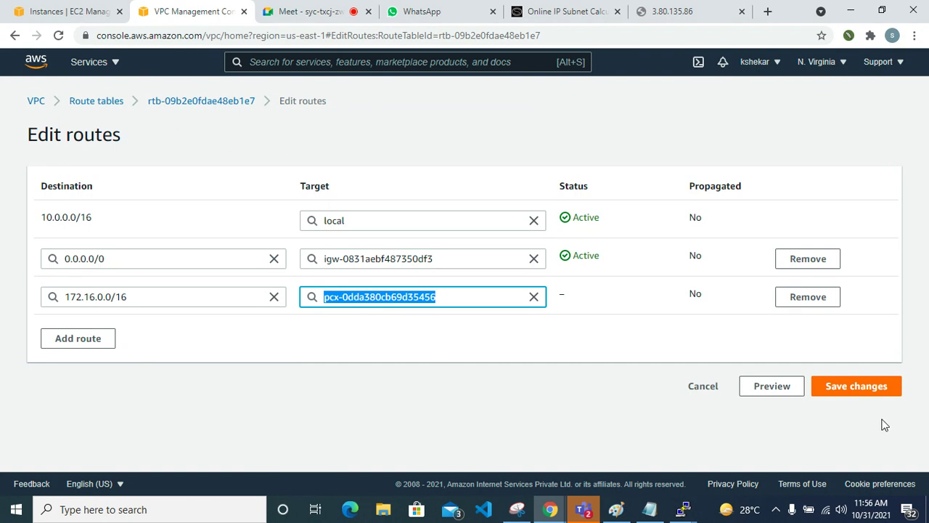
left_click(857, 385)
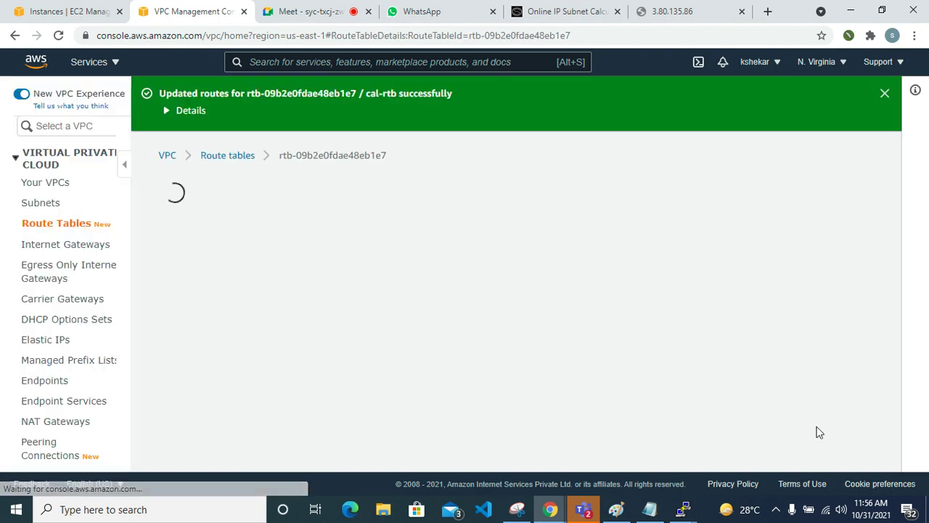
scroll(479, 381, "down", 3)
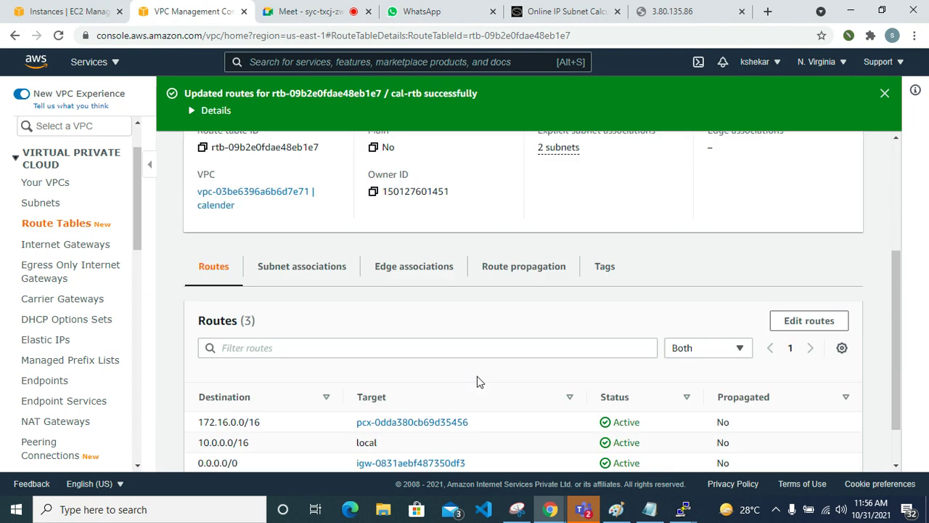
scroll(477, 381, "down", 1)
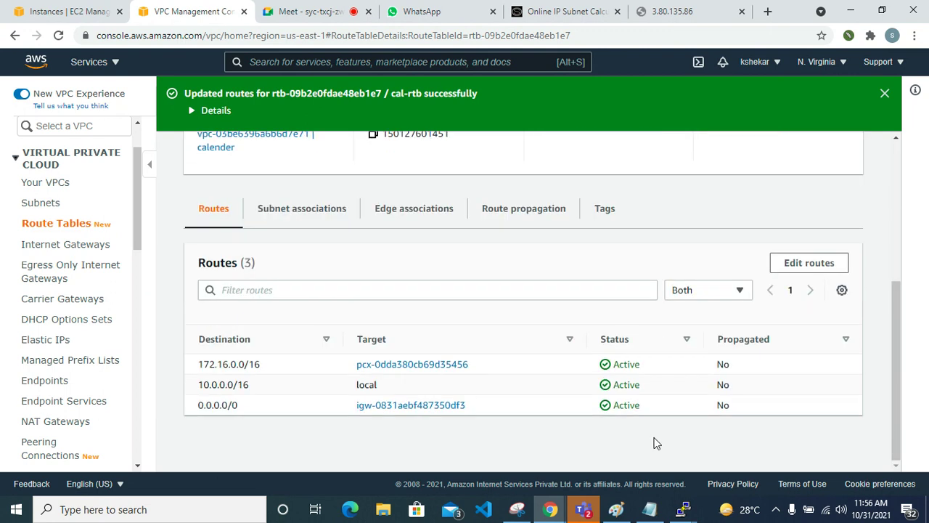
Step: Return to the route table list and check the ping output of both servers in the PuTTY terminals
left_click(72, 225)
mouse_move(682, 509)
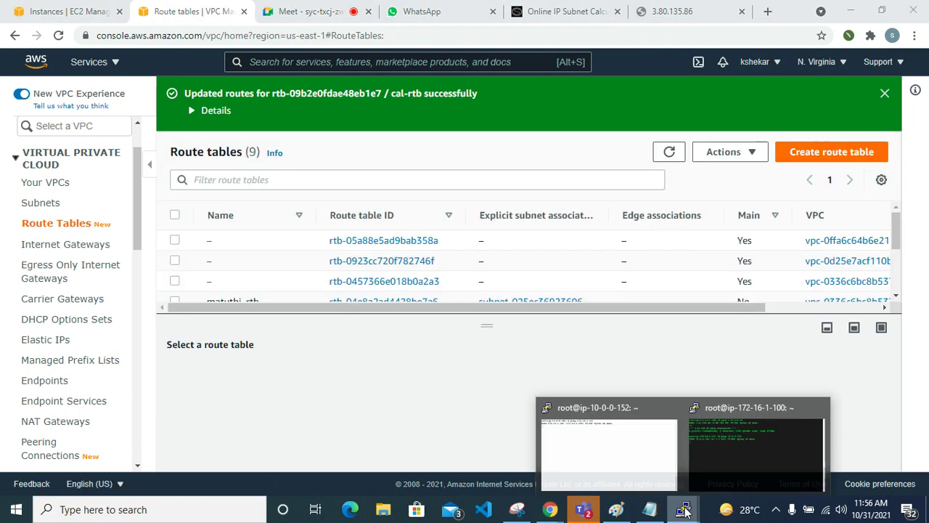
left_click(634, 456)
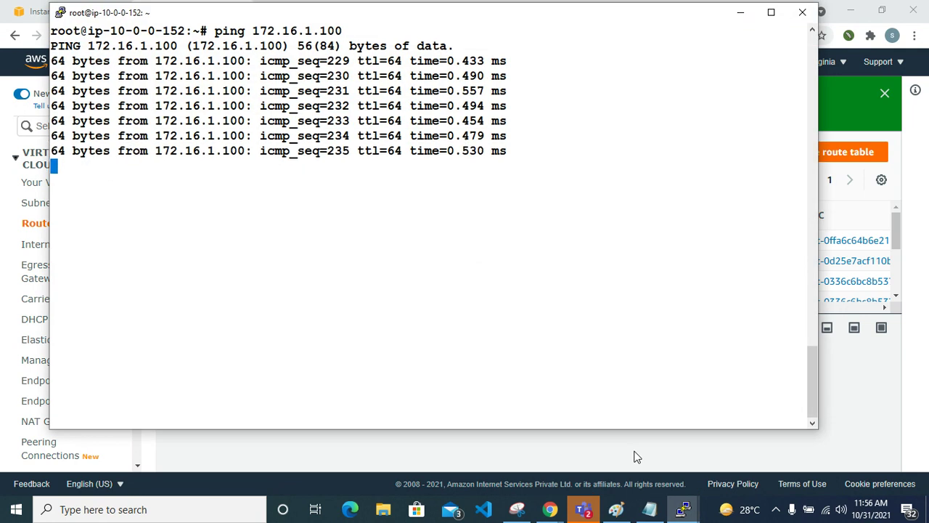
mouse_move(683, 509)
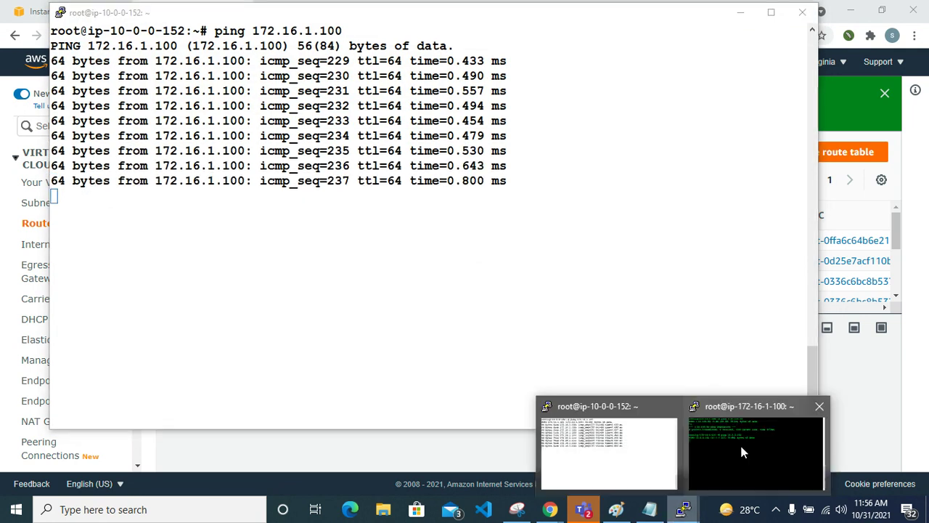
left_click(742, 453)
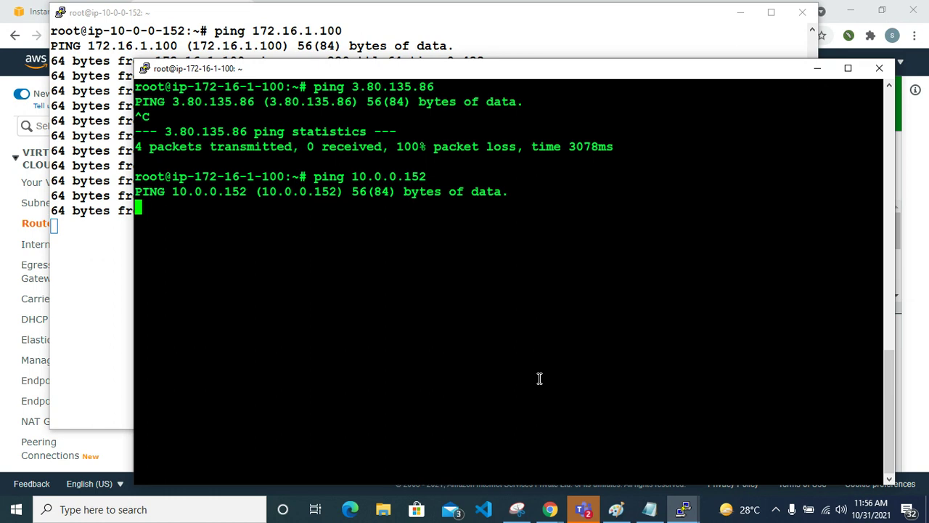
left_click(817, 68)
left_click(741, 12)
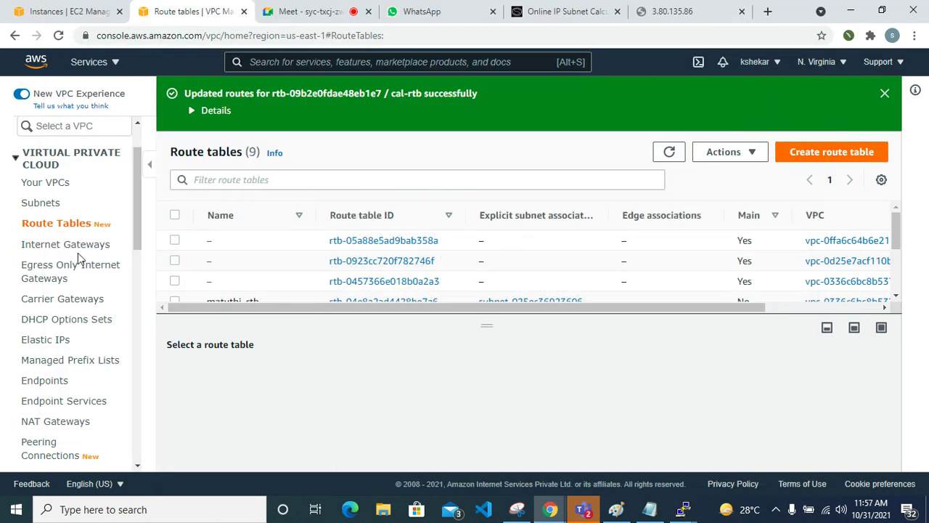
Step: Copy the private IPv4 address of calender_server from the EC2 instances page
left_click(91, 12)
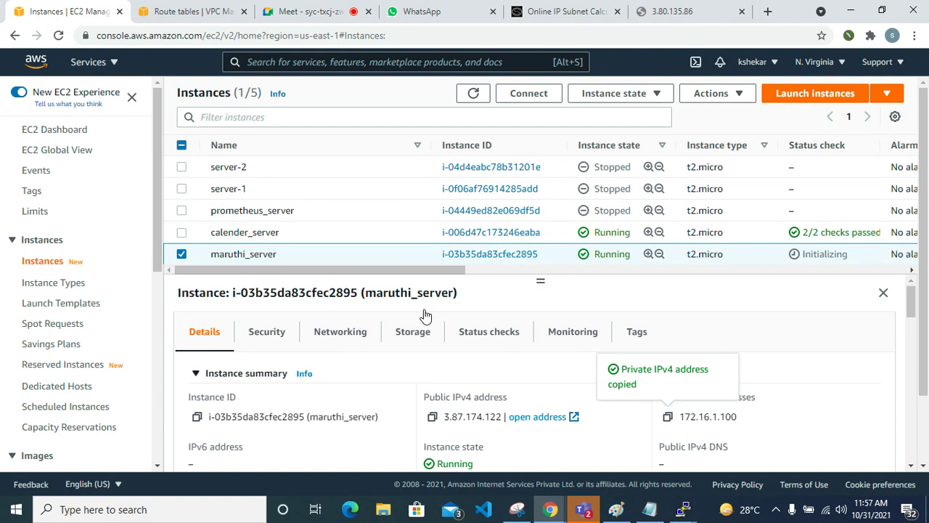
left_click(400, 234)
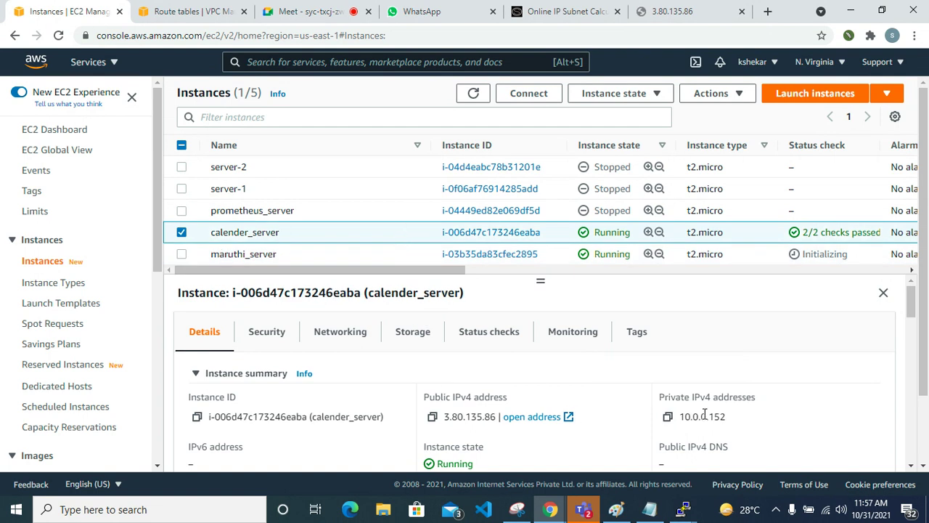
left_click(668, 416)
Step: Stop the ping to 10.0.0.152 in the PuTTY session of ip-172-16-1-100
mouse_move(685, 508)
left_click(754, 446)
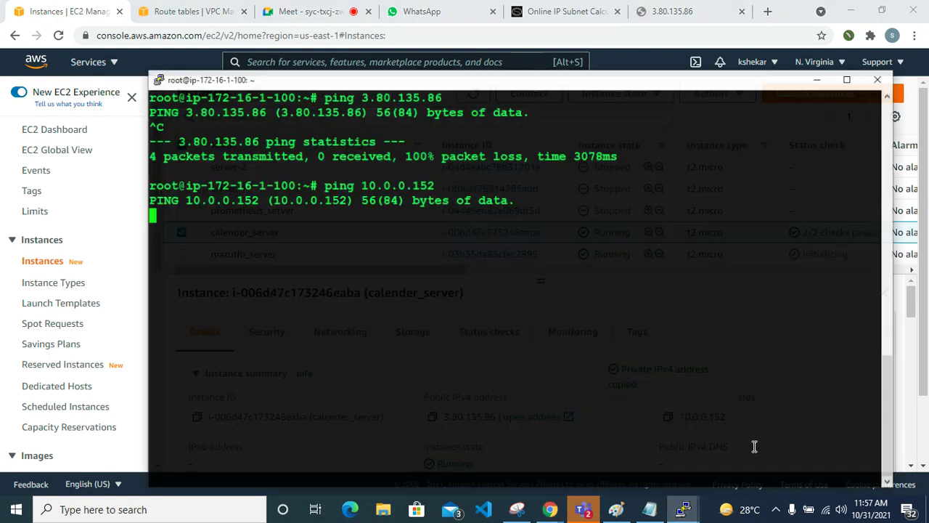
key("ctrl+c")
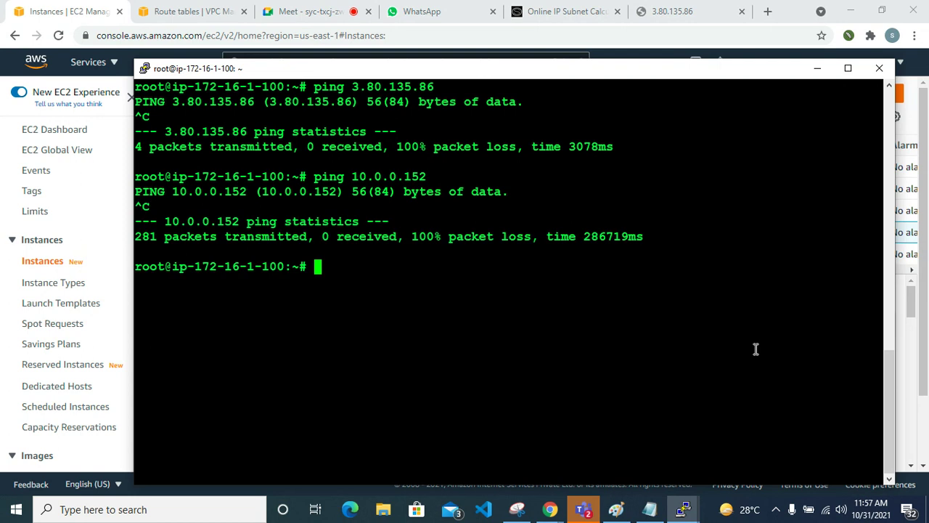
Step: Ping 10.0.0.152 from the ip-172-16-1-100 session and move the terminal window lower on the screen
type("ping")
right_click(729, 333)
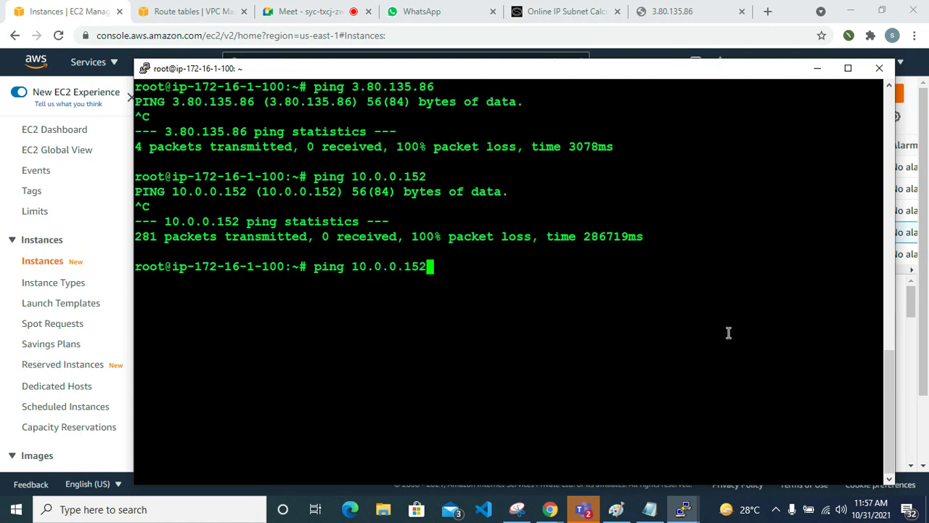
key("Return")
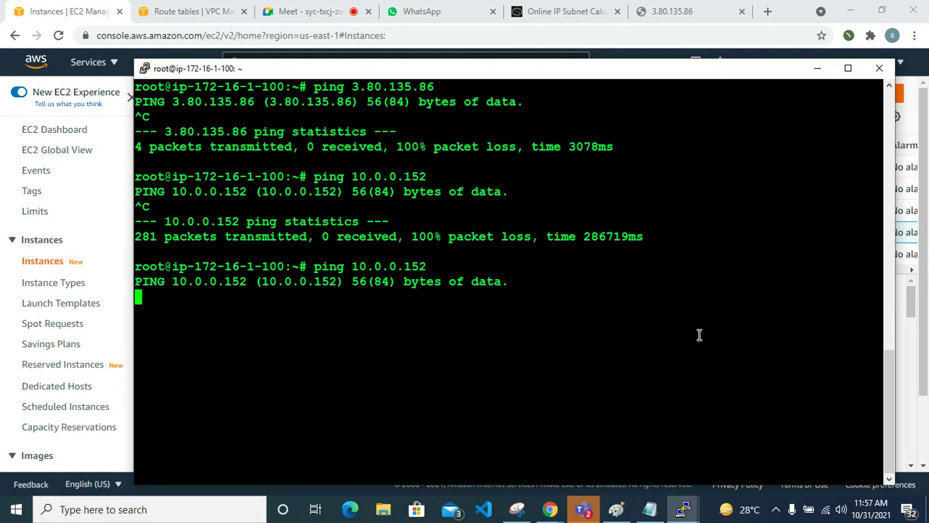
left_click_drag(520, 74, 564, 125)
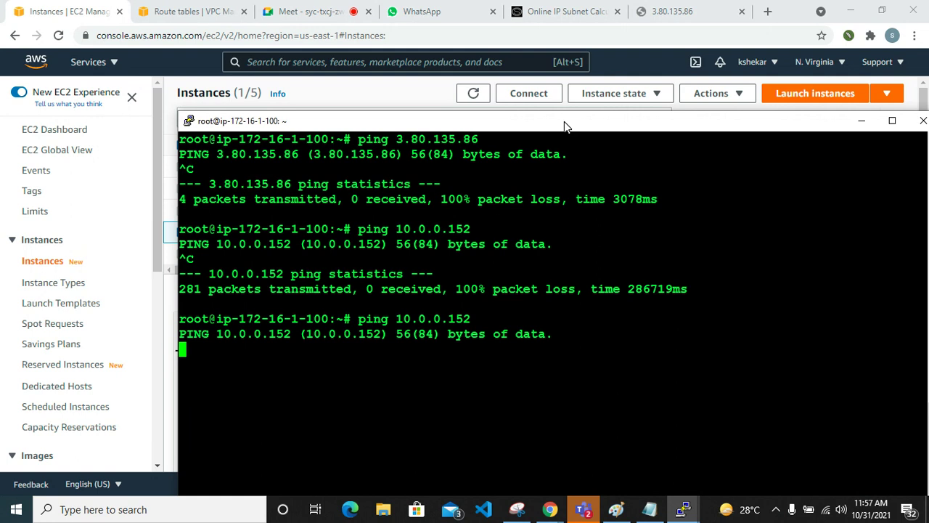
left_click_drag(564, 126, 492, 126)
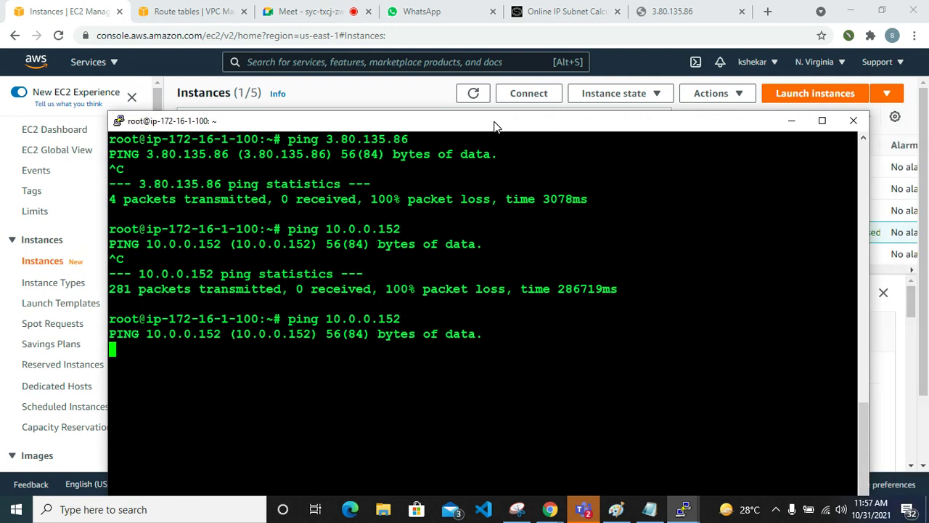
Step: Return to the EC2 instances page and copy the private IPv4 address of calender_server
left_click(791, 121)
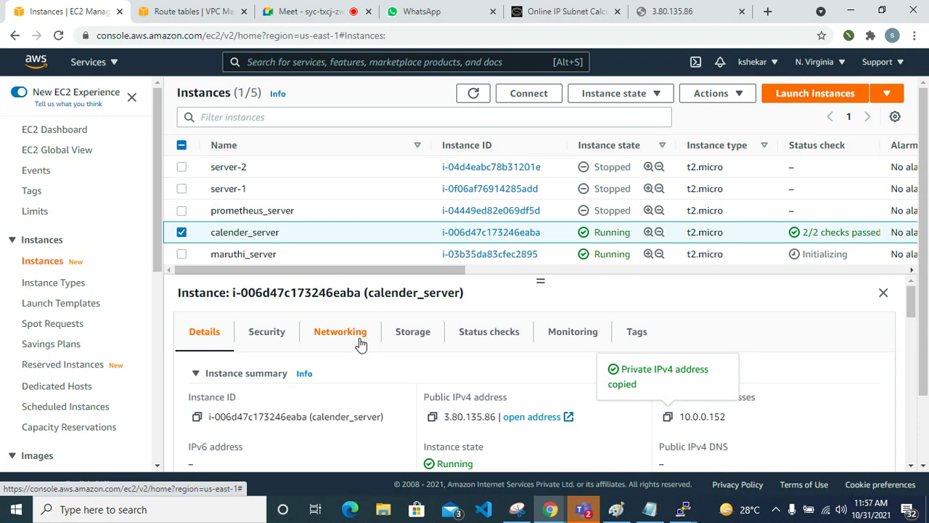
scroll(621, 413, "down", 1)
scroll(620, 413, "up", 1)
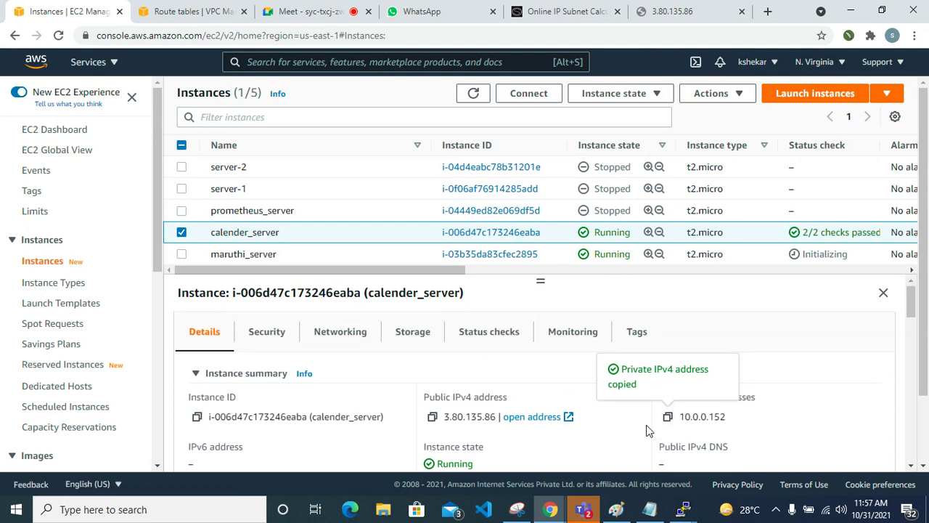
left_click(668, 418)
Step: Stop the running ping in the ip-172-16-1-100 session and clear its terminal
mouse_move(683, 508)
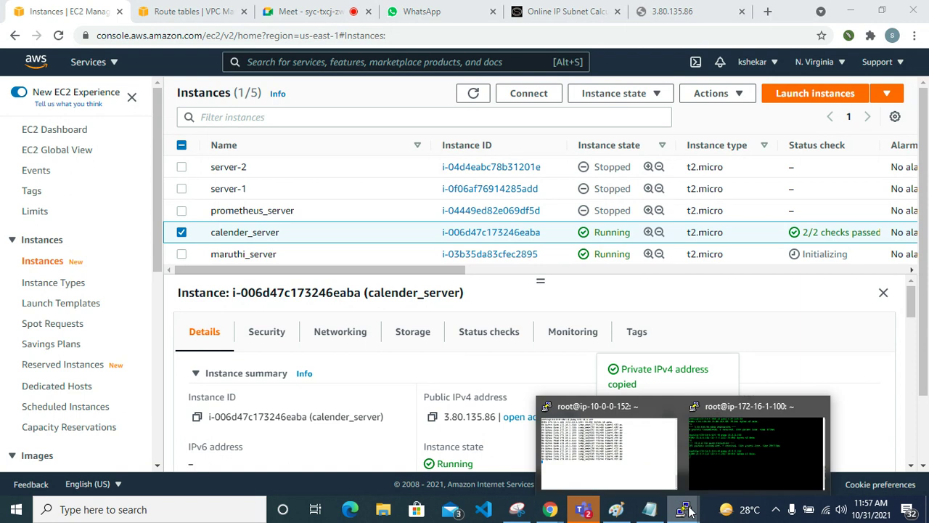
left_click(602, 446)
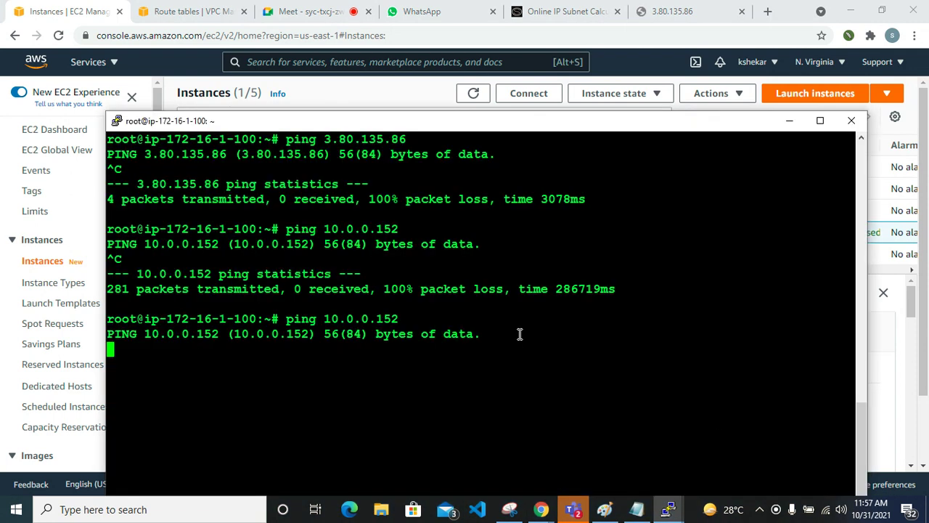
key("ctrl+l")
key("ctrl+c")
key("ctrl+l")
type("p")
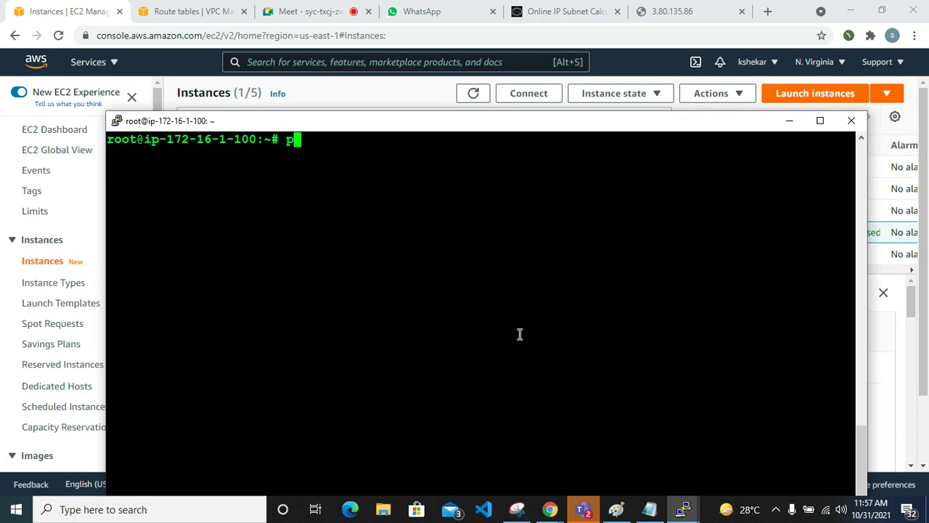
type("ing www")
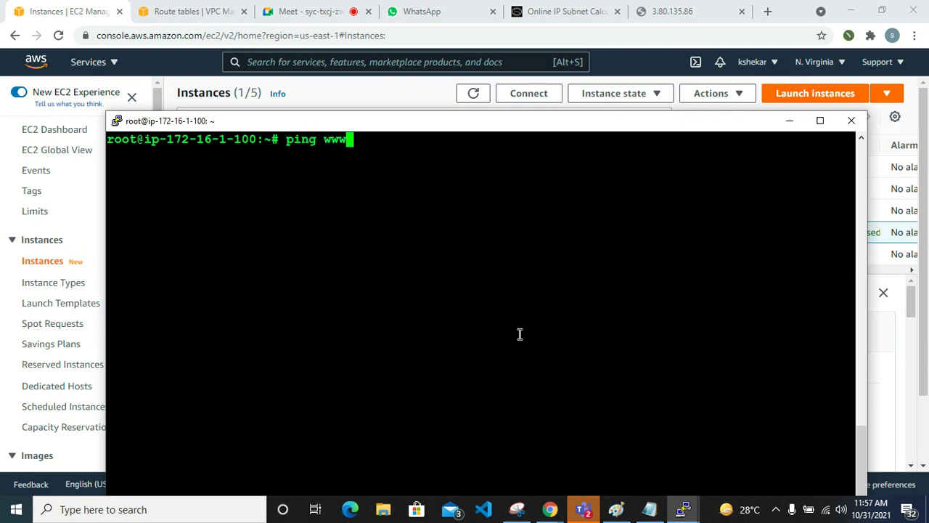
type(".google")
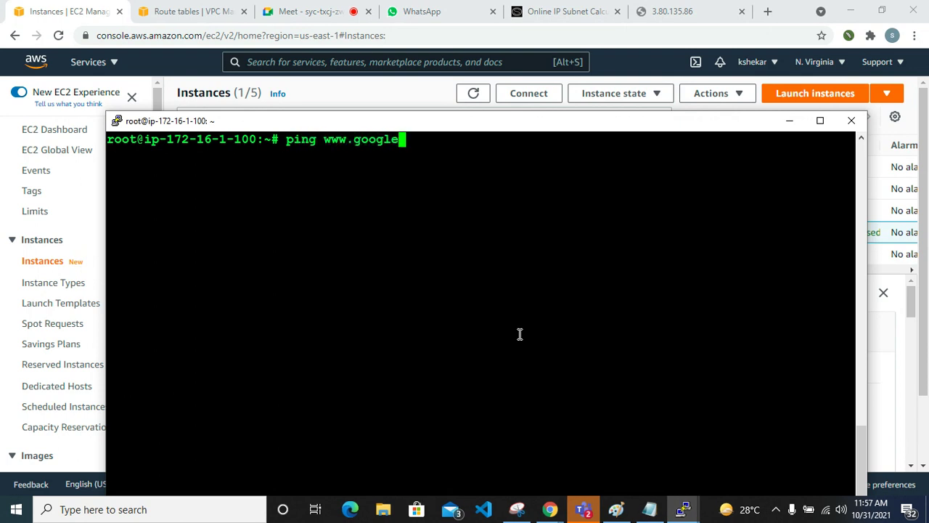
type(".com")
key("Return")
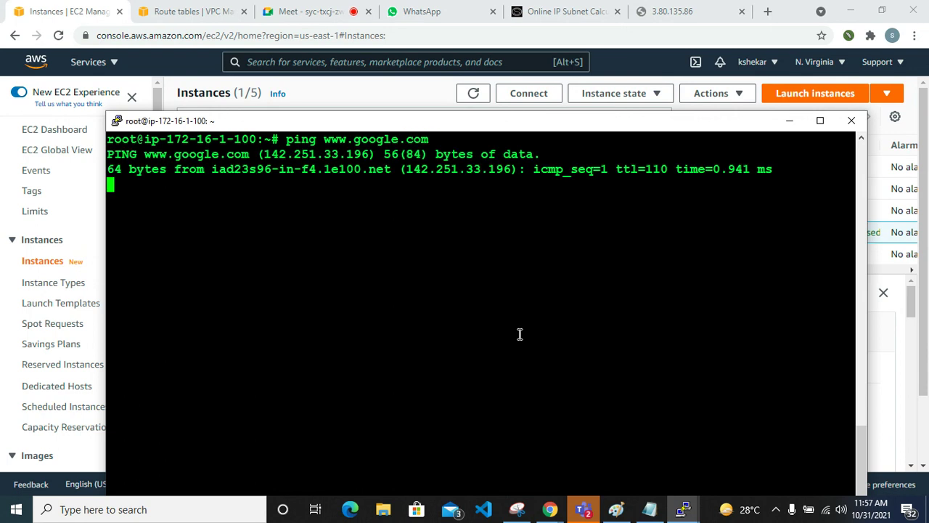
key("ctrl+c")
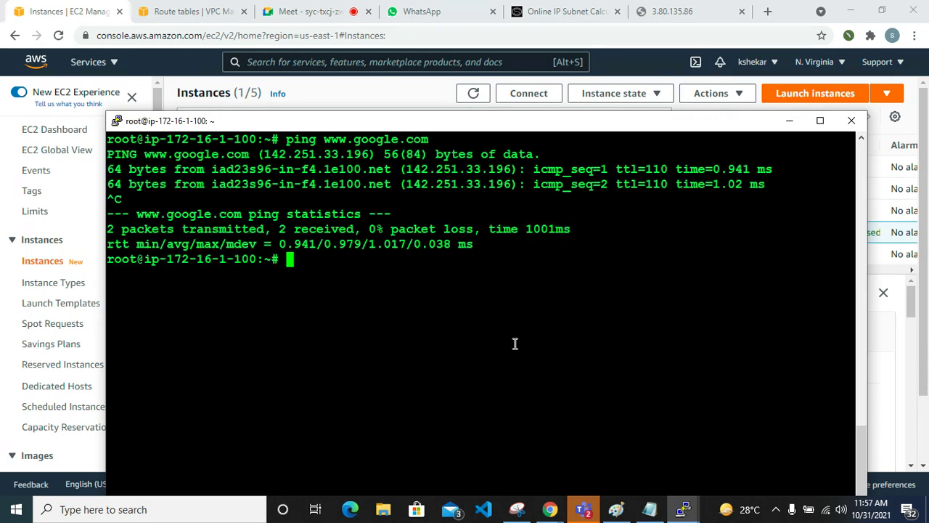
Step: Ping 10.0.0.152 from ip-172-16-1-100 again and refresh the EC2 instances list
type("ping")
right_click(474, 282)
key("Return")
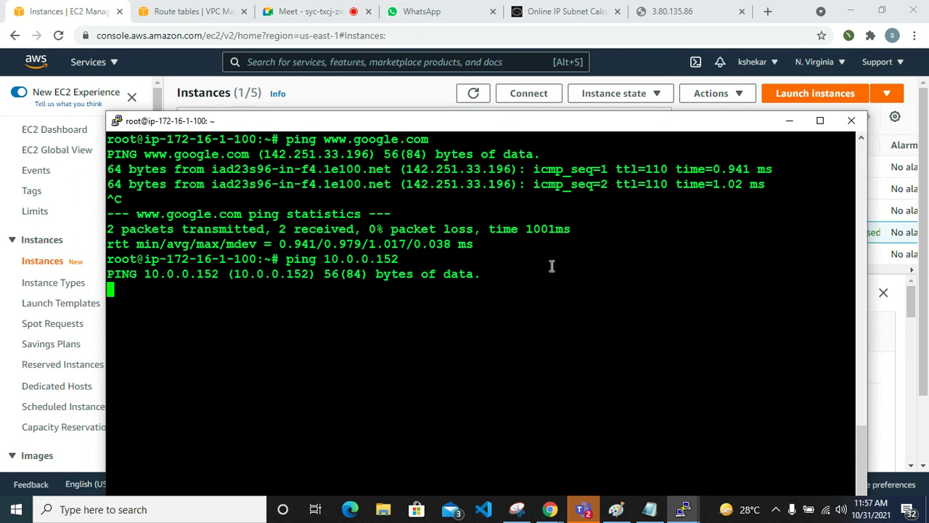
left_click(789, 121)
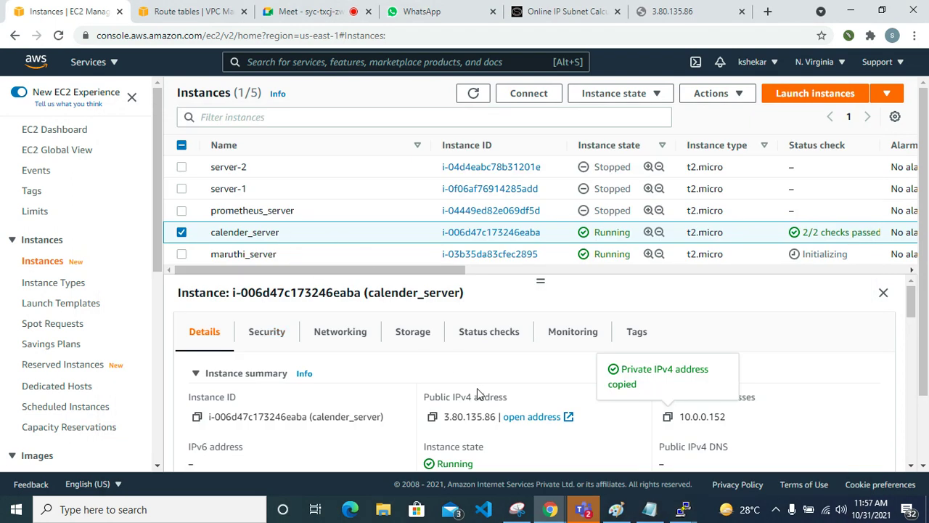
left_click(479, 96)
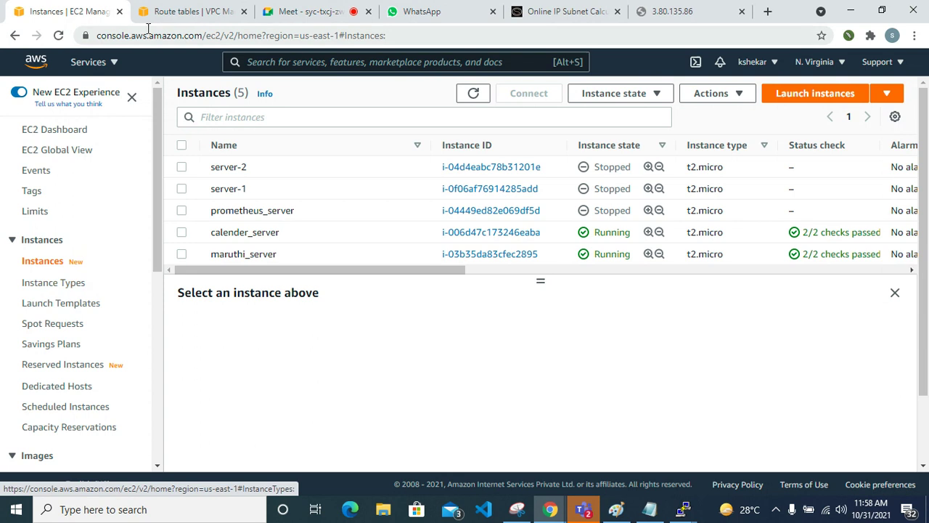
Step: Check the routes of the matuthi_rtb route table in the VPC console
left_click(174, 11)
scroll(292, 274, "down", 3)
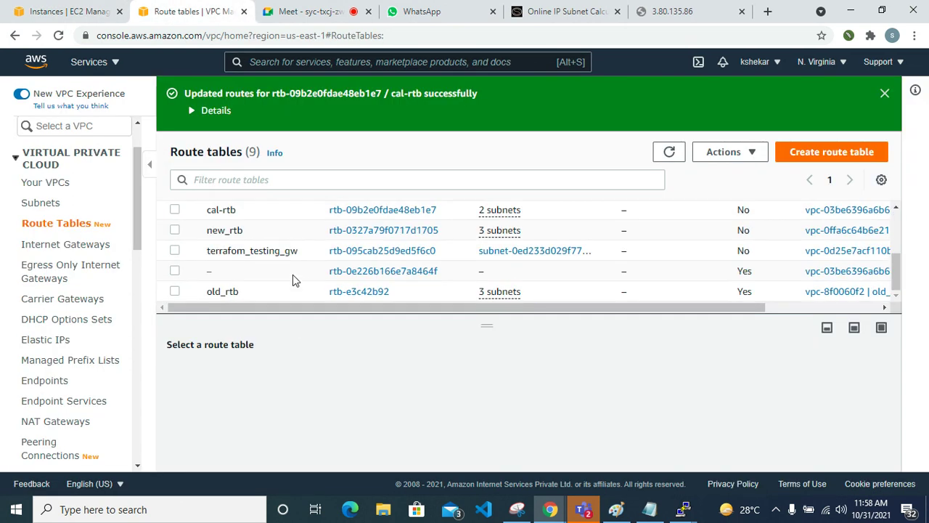
left_click(311, 232)
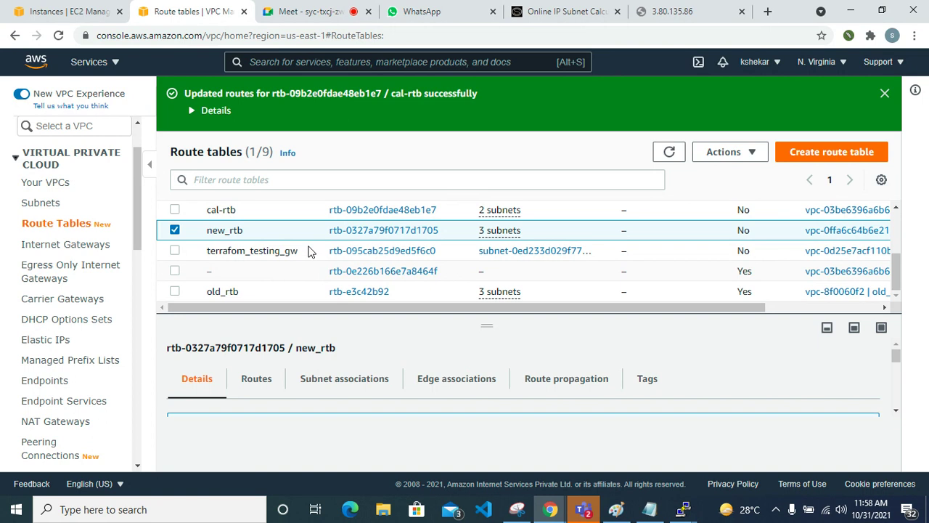
scroll(307, 261, "up", 2)
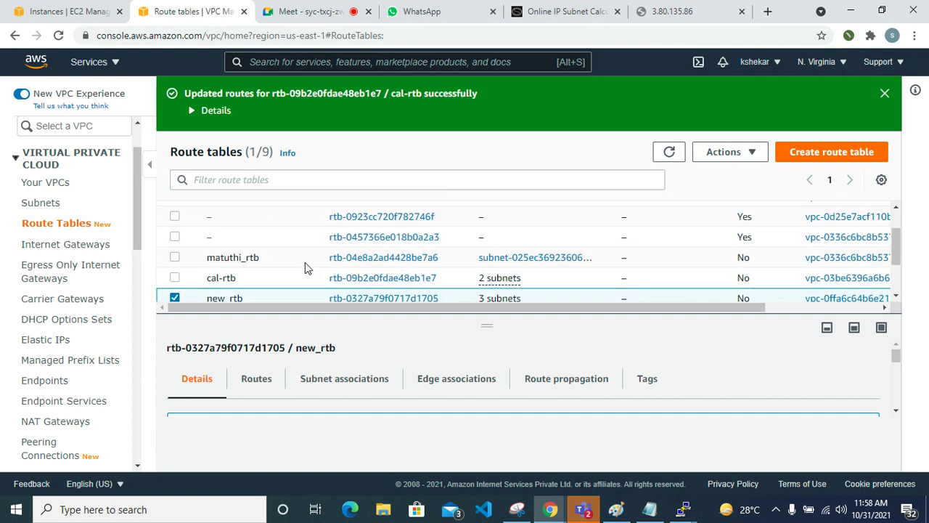
left_click(305, 262)
left_click(258, 380)
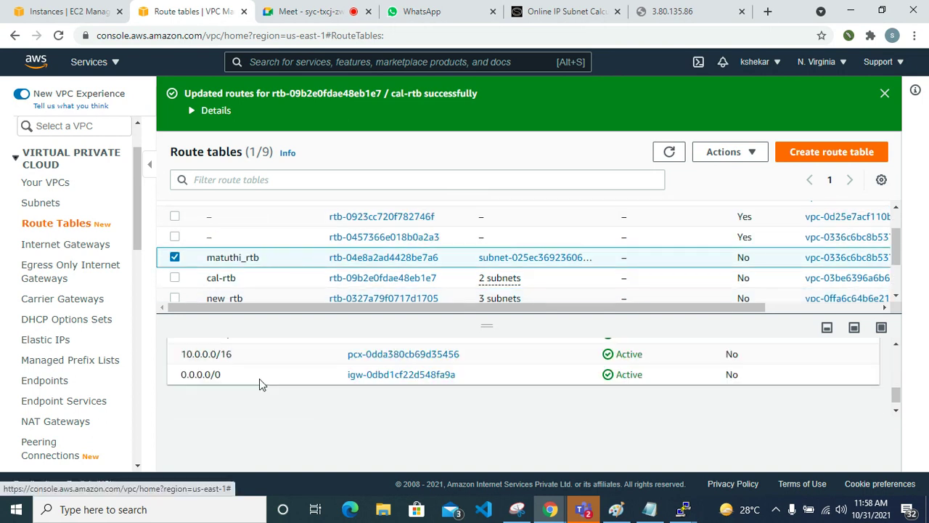
scroll(259, 381, "up", 5)
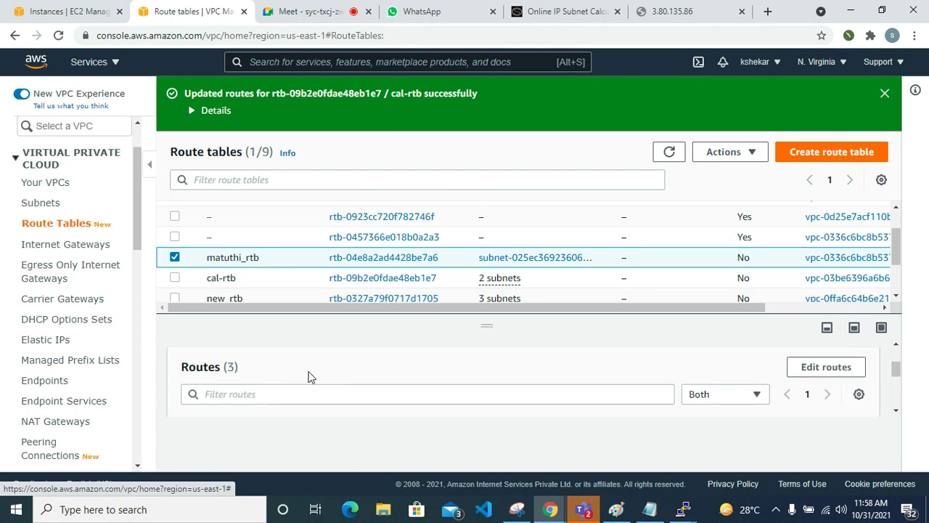
Step: Inspect the subnet associations of matuthi_rtb, try saving them with the baleno subnet selected, and cancel the edit
scroll(308, 377, "up", 2)
left_click(342, 385)
scroll(342, 386, "down", 2)
scroll(343, 384, "up", 1)
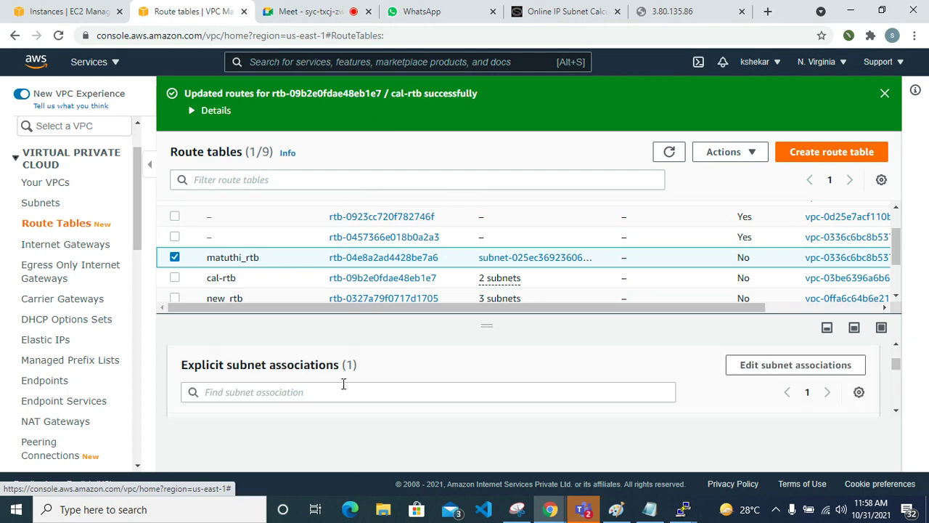
left_click(776, 369)
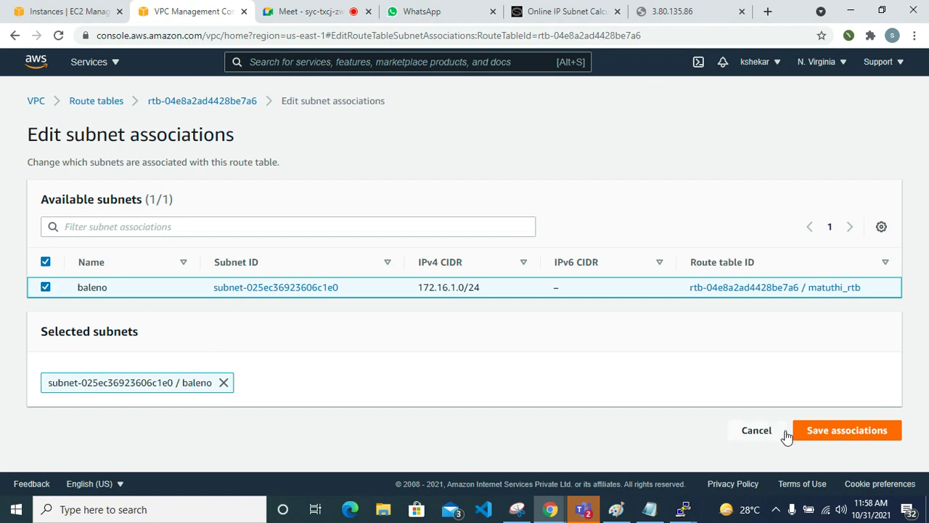
left_click(831, 435)
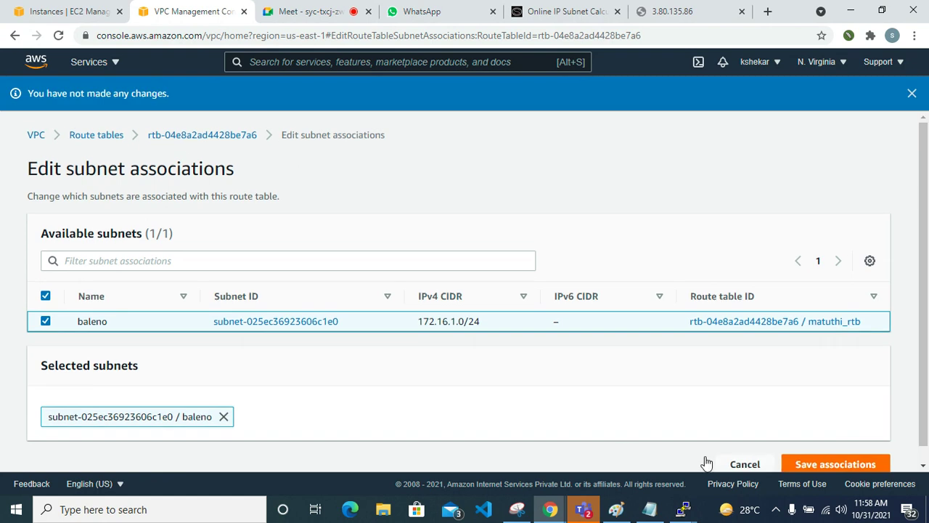
left_click(748, 450)
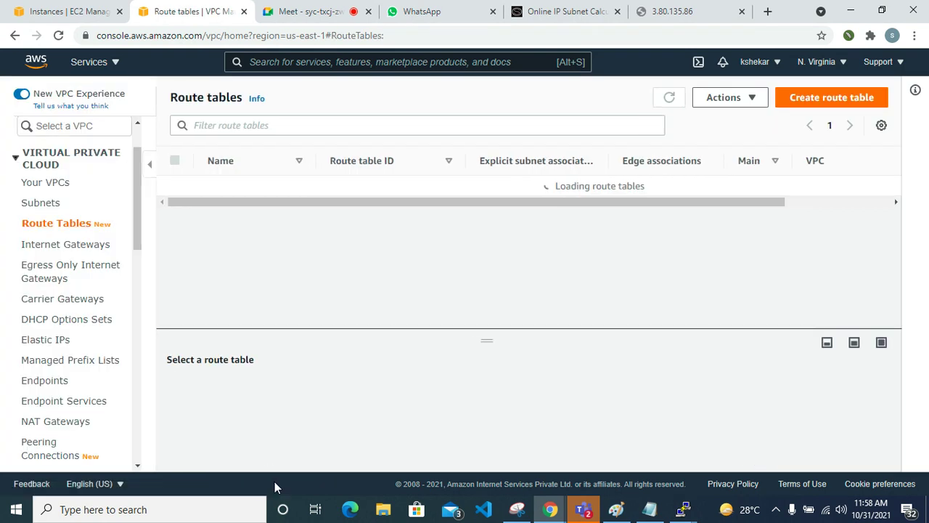
Step: Open the VPC security groups list and enlarge it to show all the groups
scroll(58, 367, "down", 2)
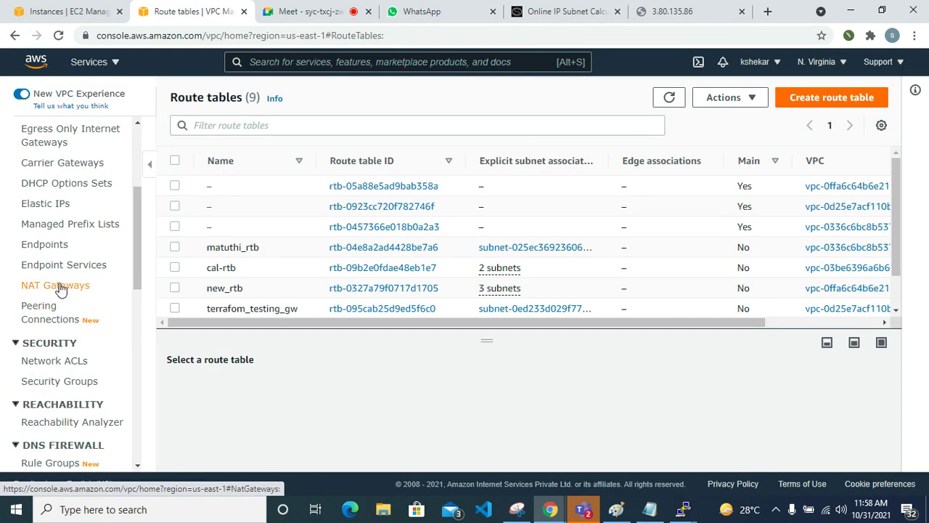
scroll(46, 327, "down", 2)
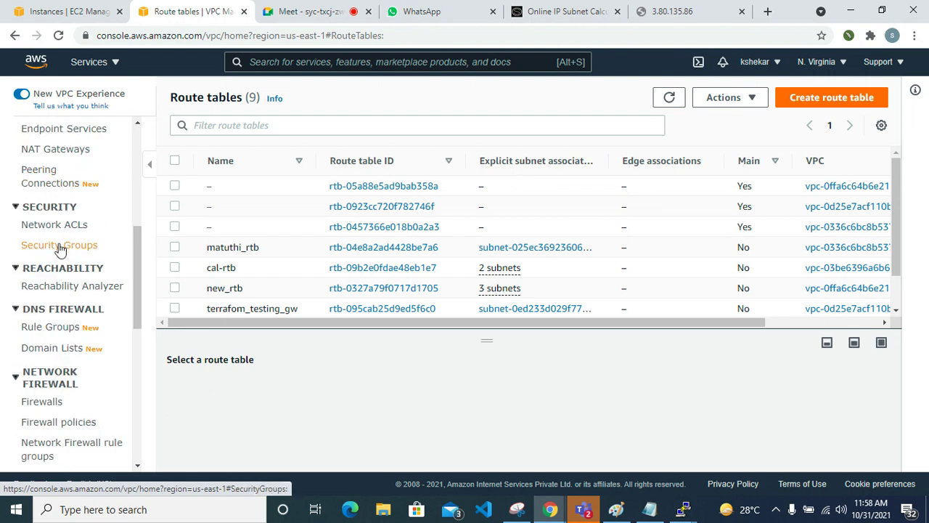
left_click(64, 247)
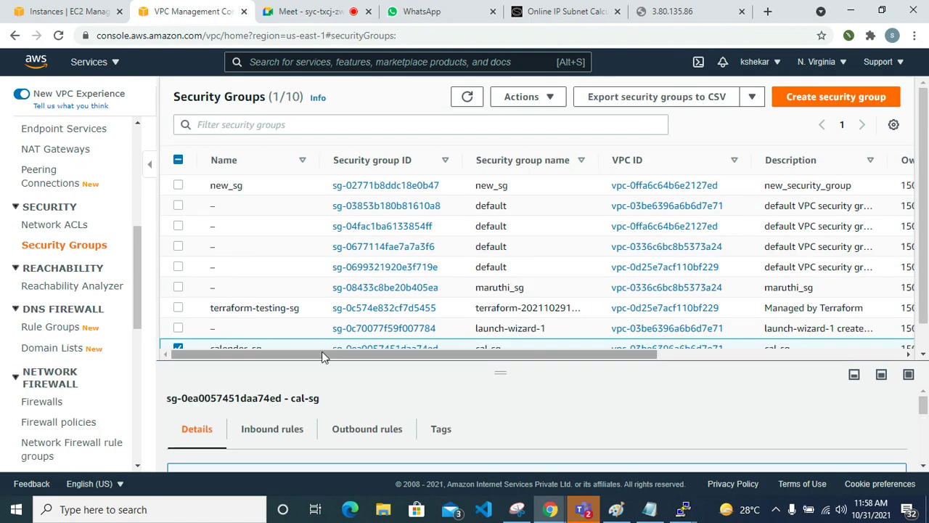
left_click_drag(500, 363, 500, 424)
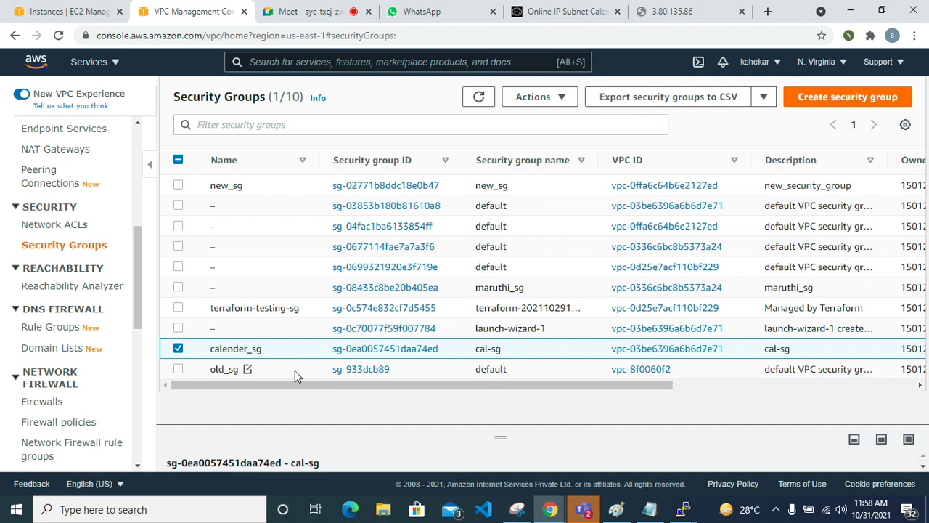
Step: Set the Name tag of the maruthi_sg security group to matuthi_sg and save it
left_click(315, 186)
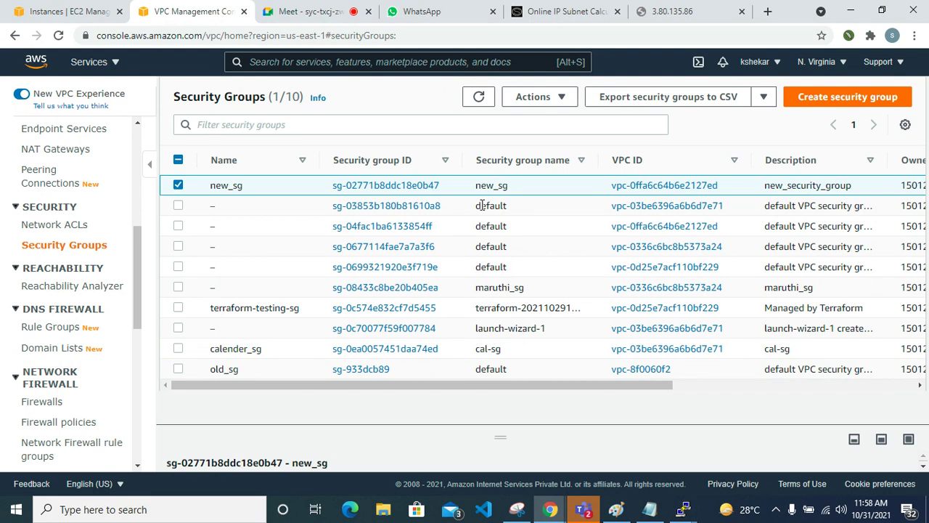
left_click(308, 291)
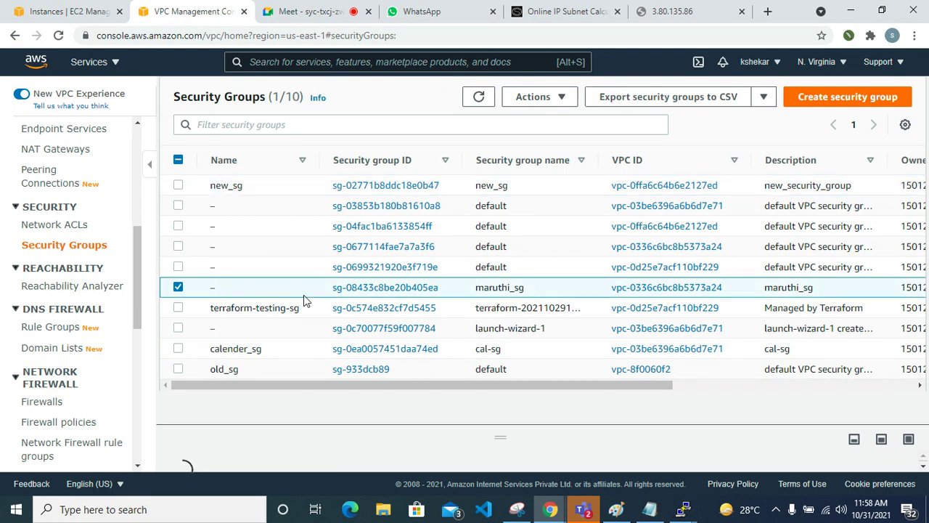
left_click(224, 287)
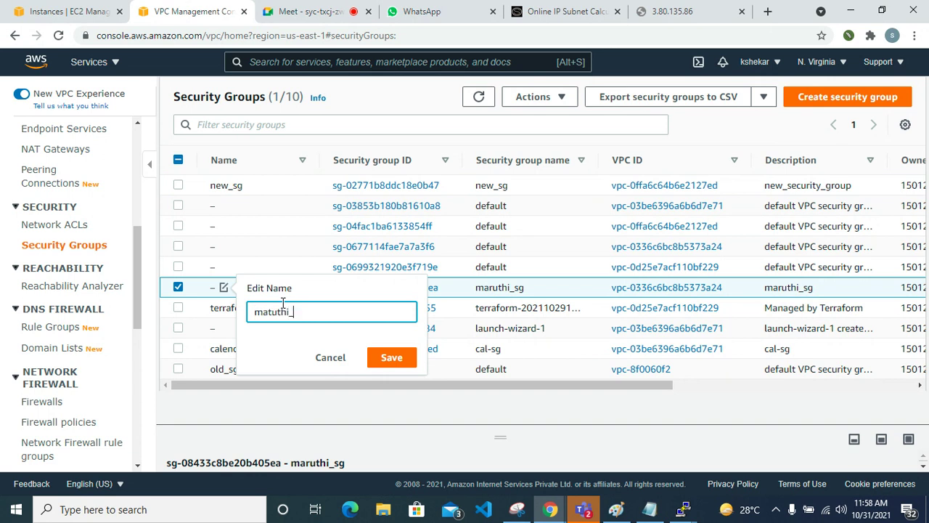
type("matuthi_sg")
left_click(395, 363)
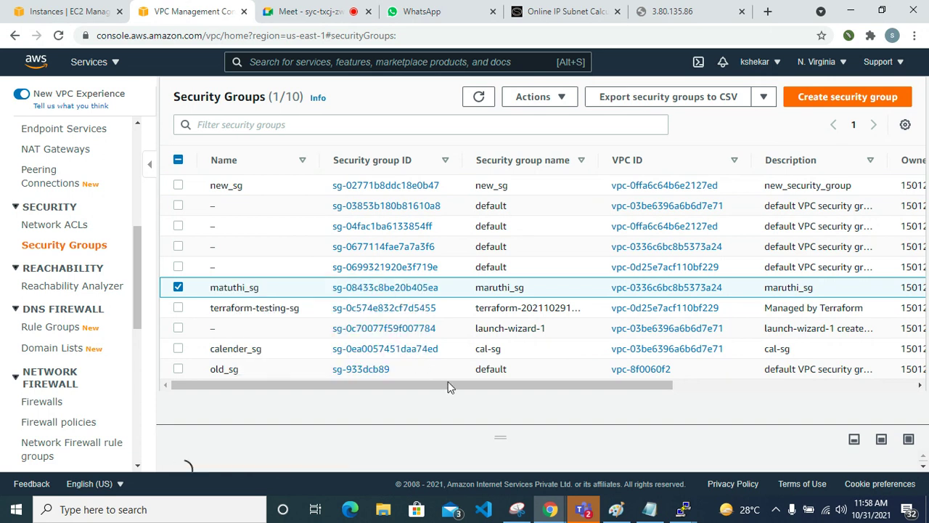
Step: Enlarge the details of the maruthi_sg security group and open its inbound rules for editing
left_click_drag(498, 435, 497, 289)
left_click(272, 347)
scroll(293, 411, "down", 3)
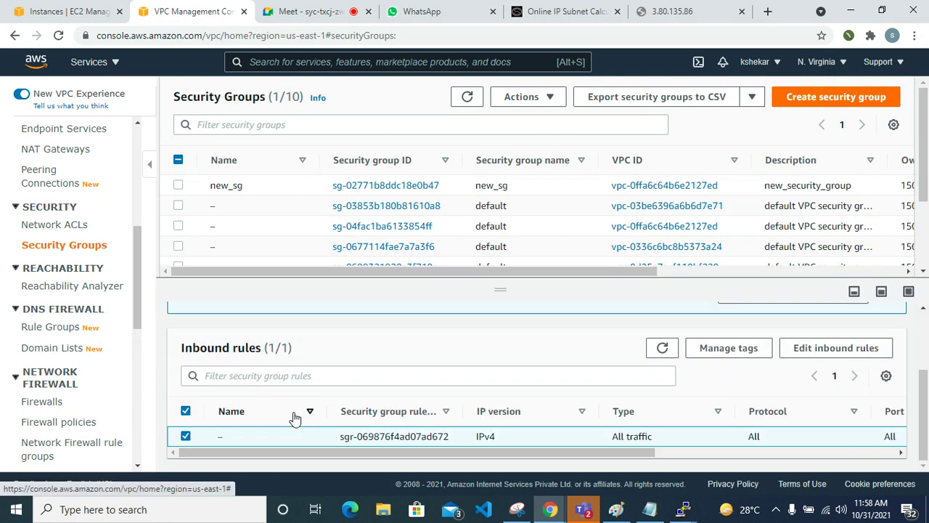
left_click(803, 350)
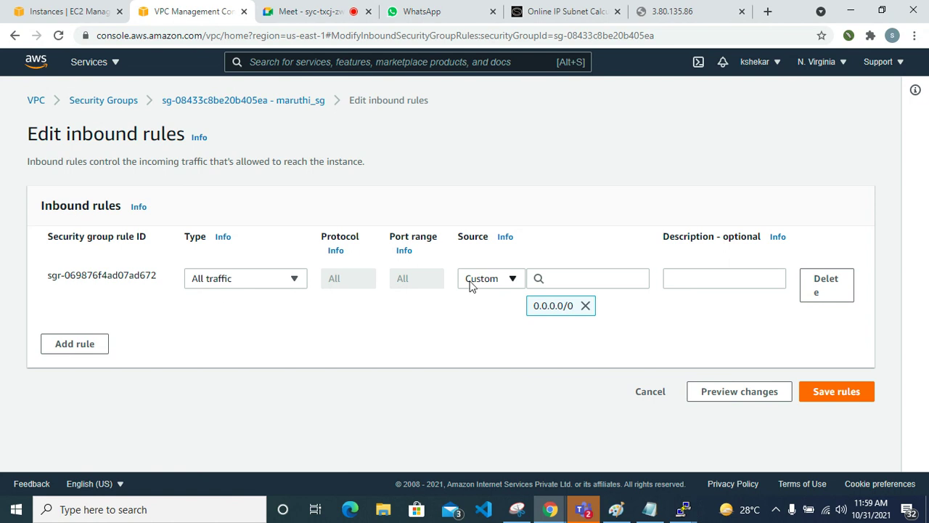
Step: Try to save the maruthi_sg inbound all-traffic rule with its source set to Anywhere (0.0.0.0/0), and cancel the edit
left_click(469, 282)
left_click(488, 305)
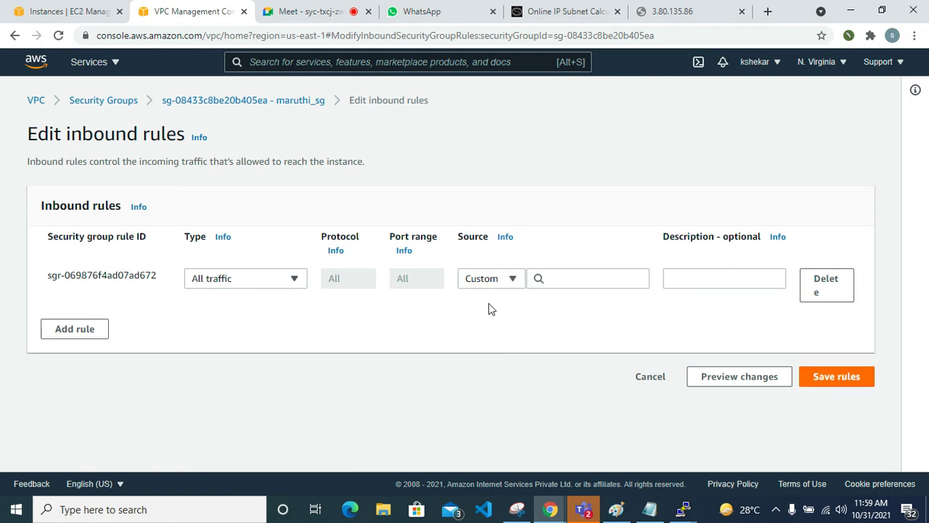
left_click(487, 285)
left_click(504, 332)
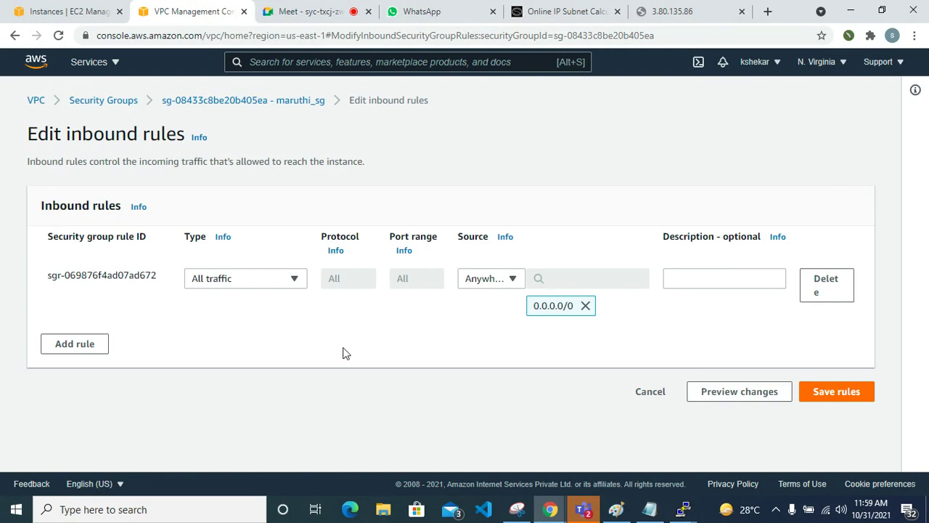
left_click(824, 396)
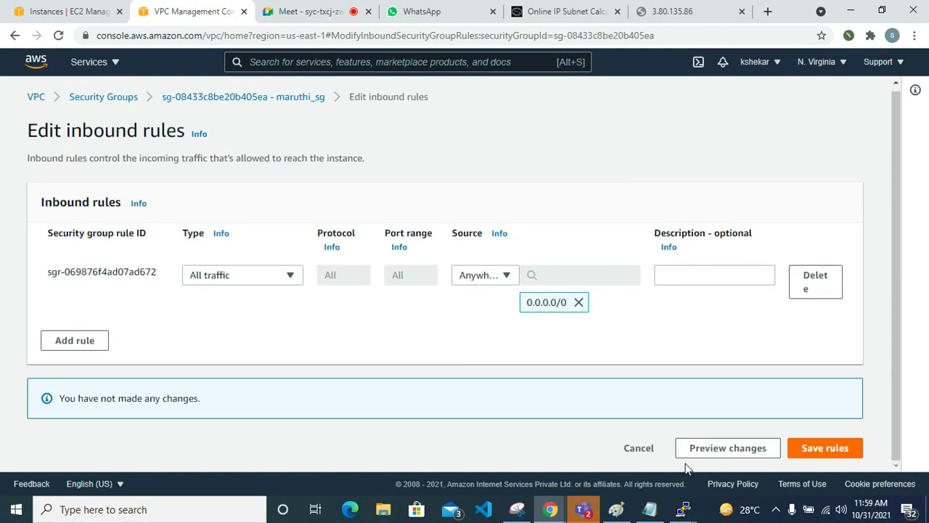
left_click(641, 450)
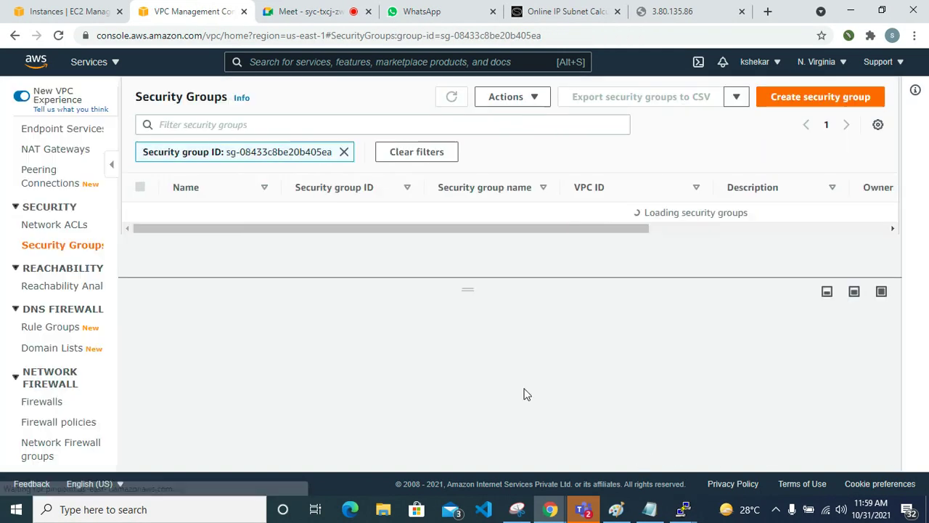
Step: Edit the maruthi_sg outbound rules, try to save the all-traffic rule with destination Anywhere (0.0.0.0/0), and cancel the edit
left_click(372, 350)
scroll(389, 371, "down", 1)
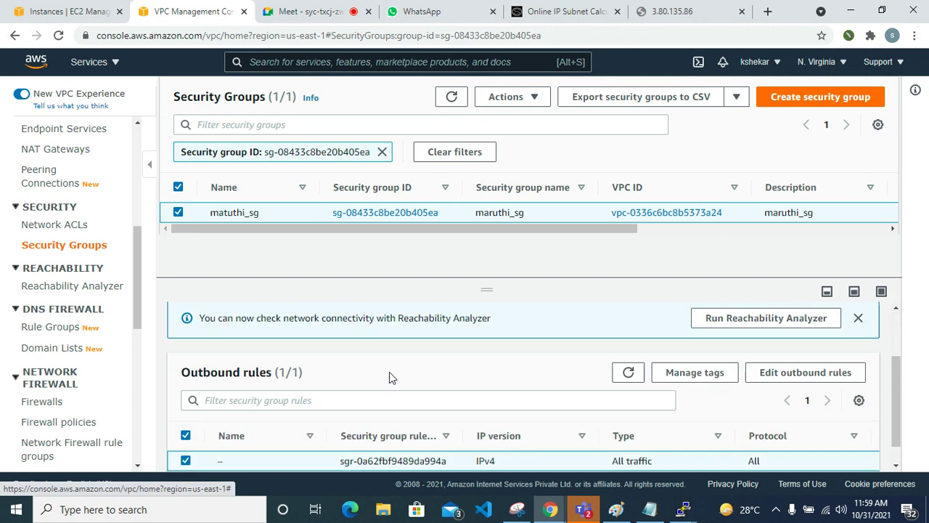
scroll(389, 372, "down", 1)
left_click(769, 347)
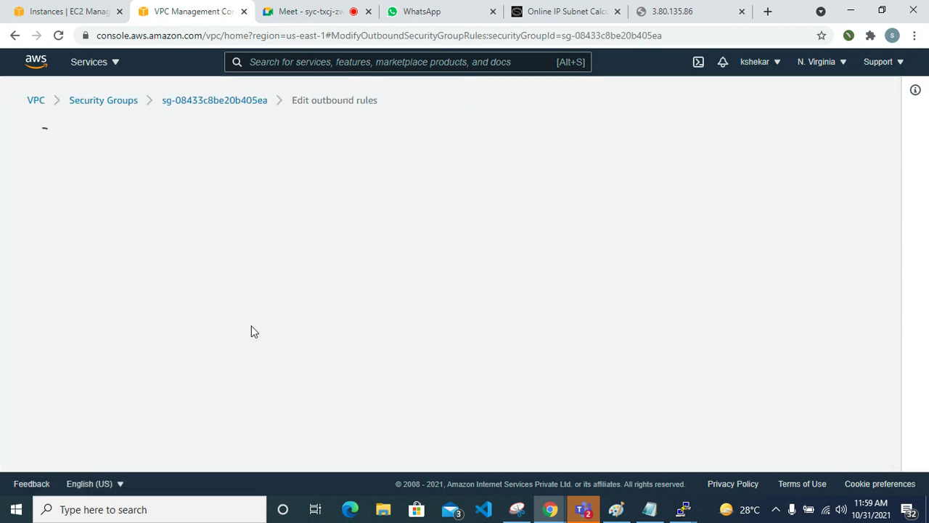
left_click(269, 281)
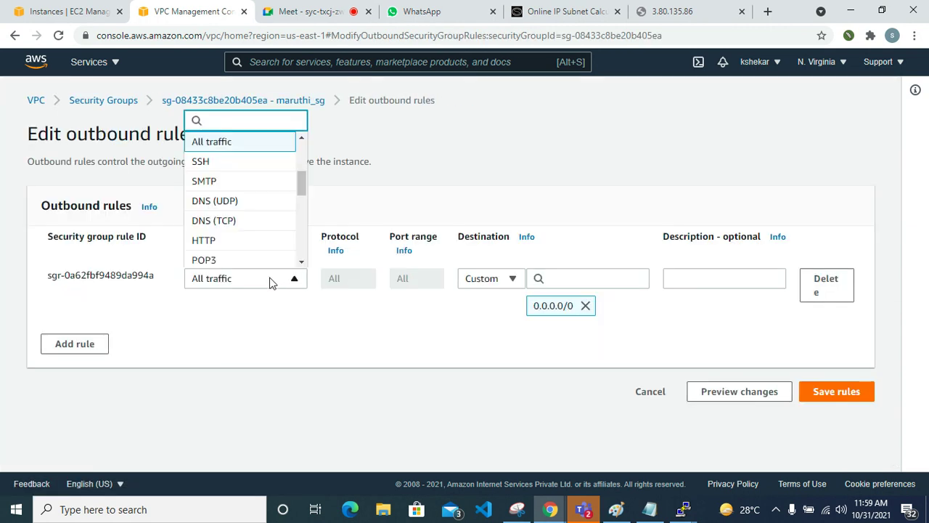
left_click(269, 280)
left_click(501, 281)
left_click(488, 325)
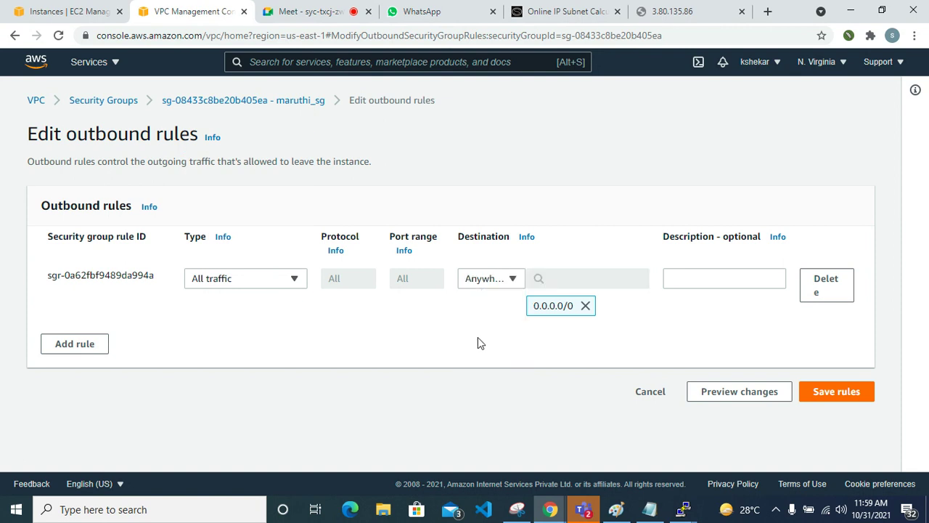
left_click(831, 392)
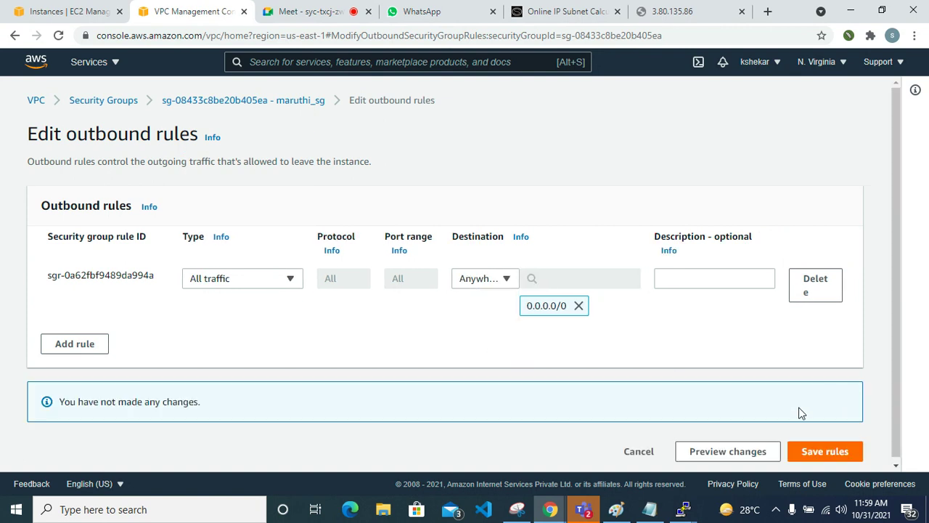
left_click(639, 450)
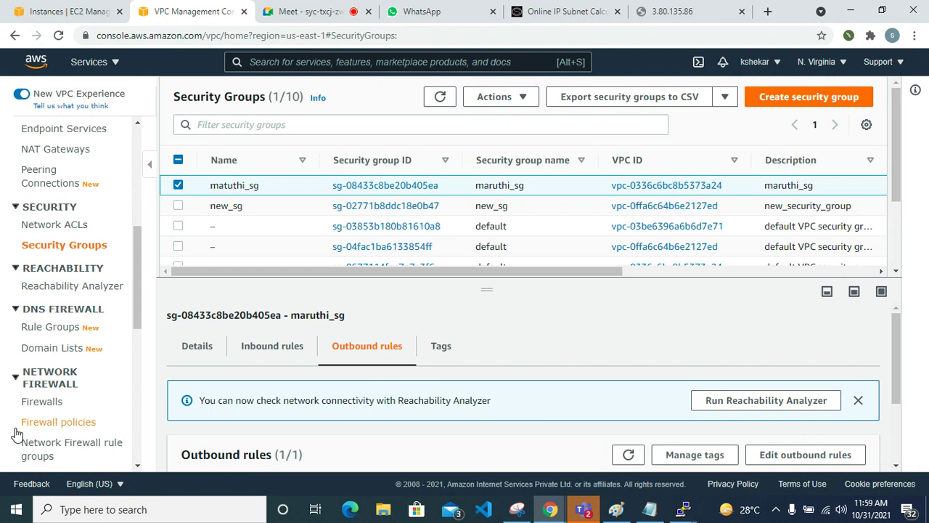
Step: Open the VPC peering connections and examine which route tables reference the cal-to-maruthi connection
scroll(40, 378, "up", 5)
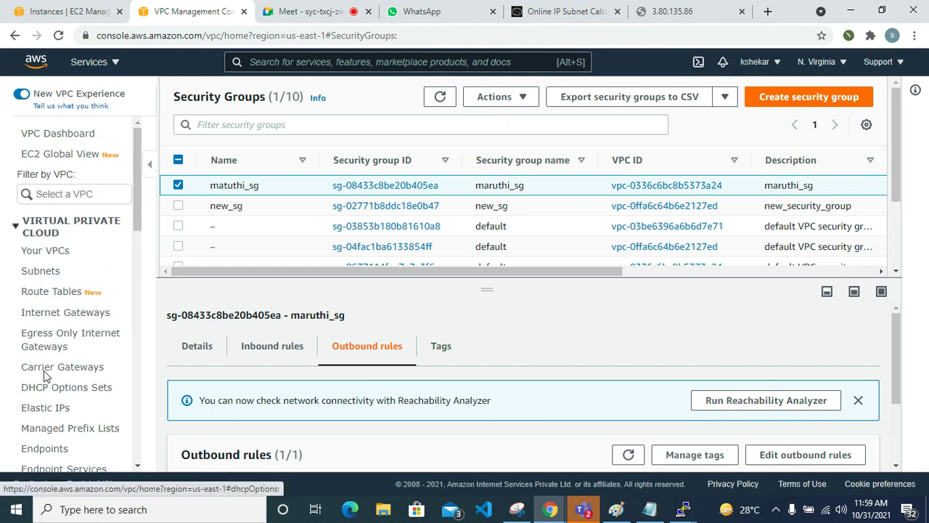
left_click(45, 291)
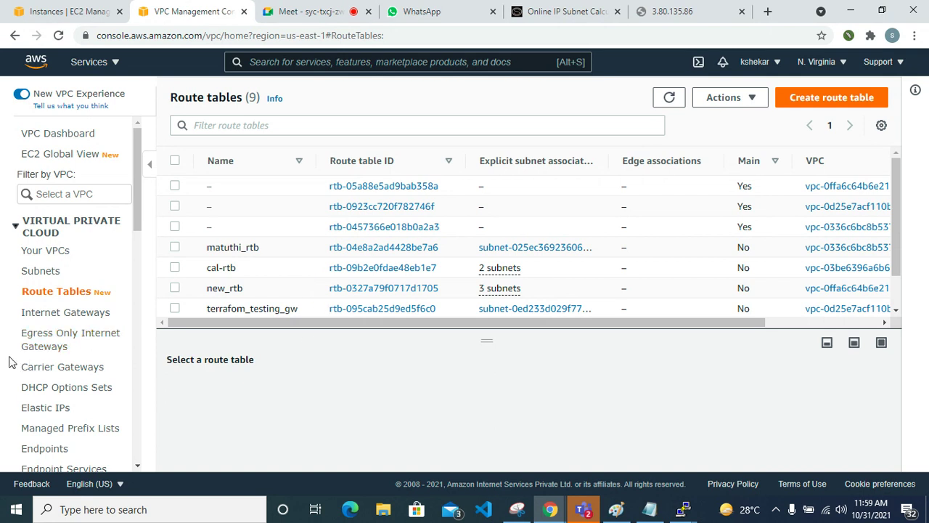
scroll(15, 363, "down", 3)
left_click(48, 312)
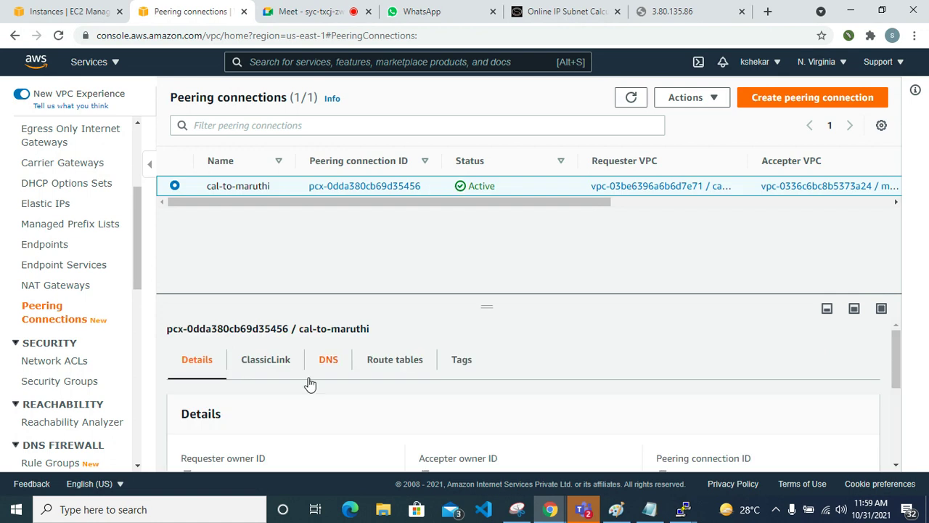
scroll(275, 383, "down", 2)
scroll(392, 378, "up", 2)
left_click(390, 363)
scroll(373, 409, "down", 2)
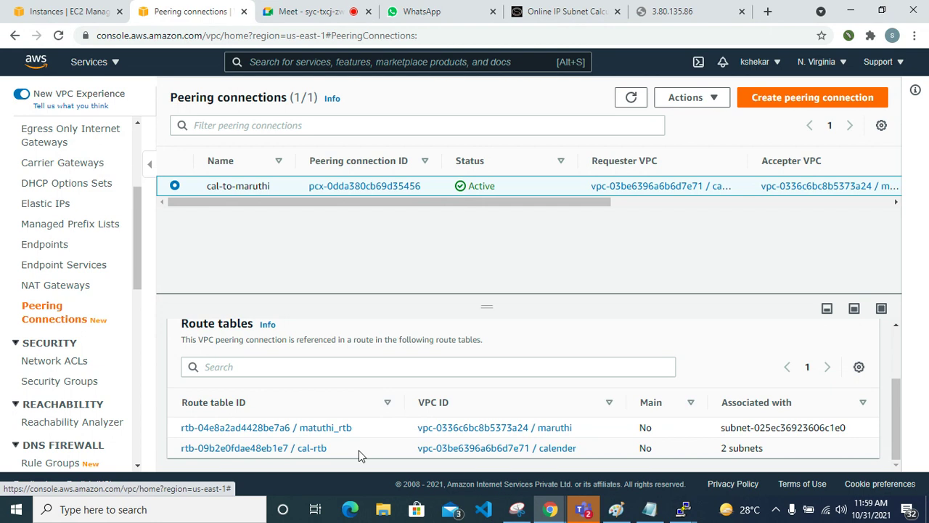
scroll(681, 348, "up", 2)
Step: Switch to the maruthi server's PuTTY terminal, duplicate its session, and close the old session with the hanging ping
mouse_move(683, 509)
left_click(750, 451)
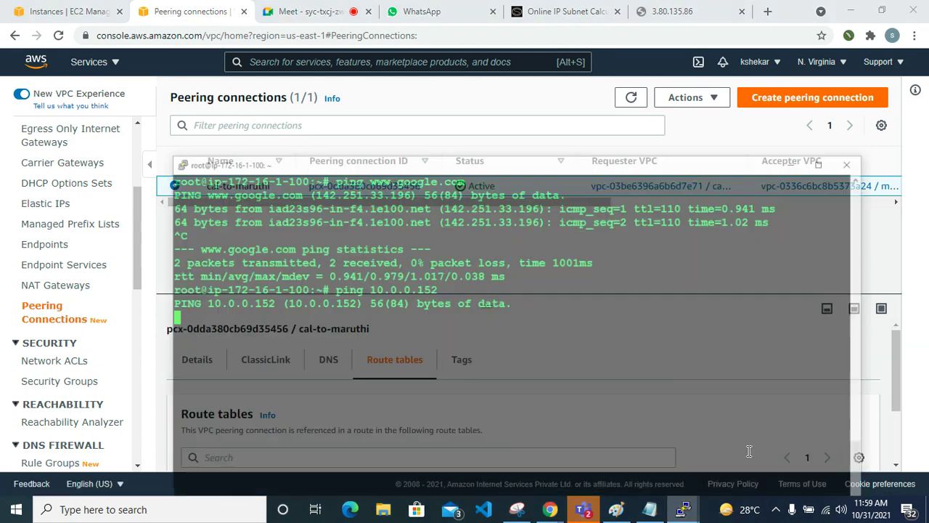
right_click(428, 127)
left_click(480, 285)
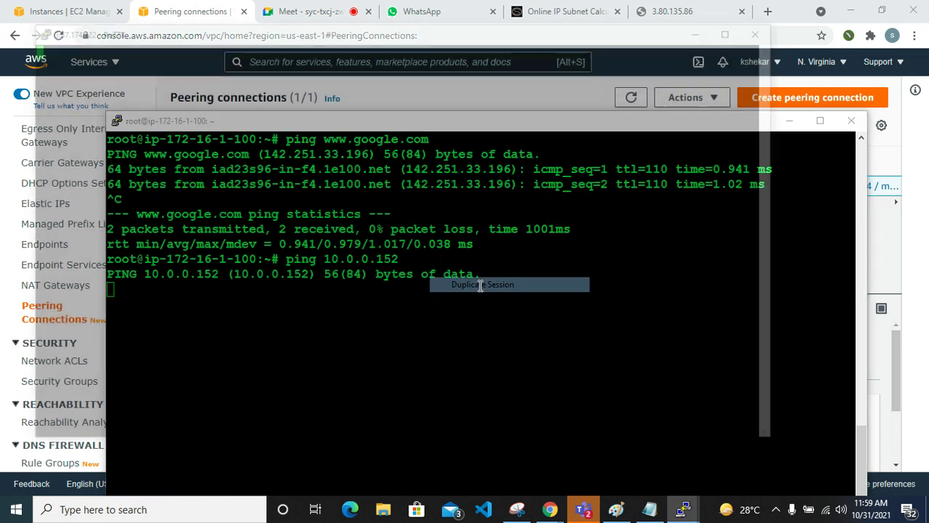
left_click(851, 121)
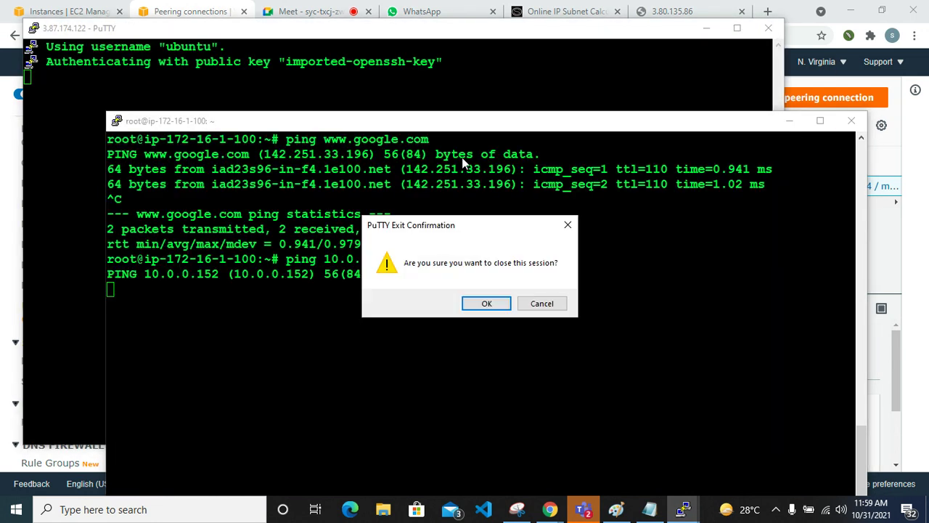
left_click(496, 308)
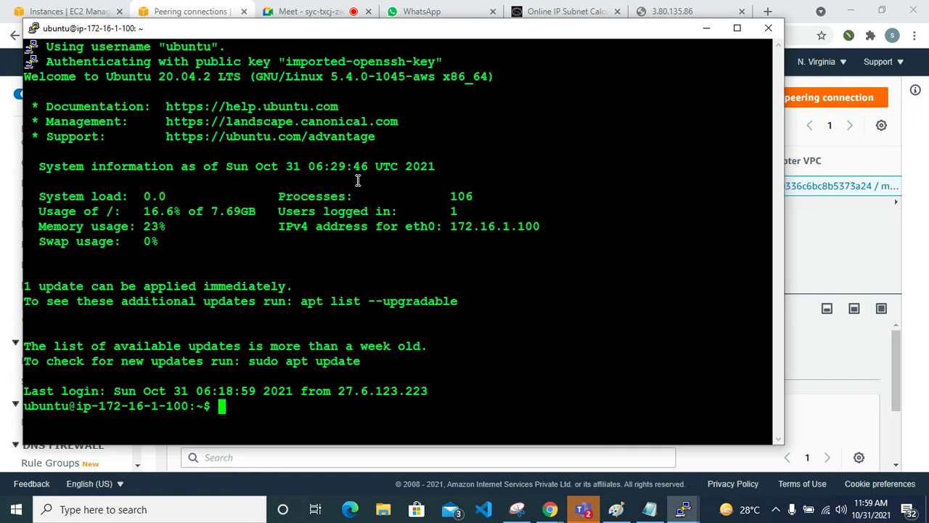
Step: Switch to the root user with sudo su - in the duplicated session and clear the terminal
type("sudo su ")
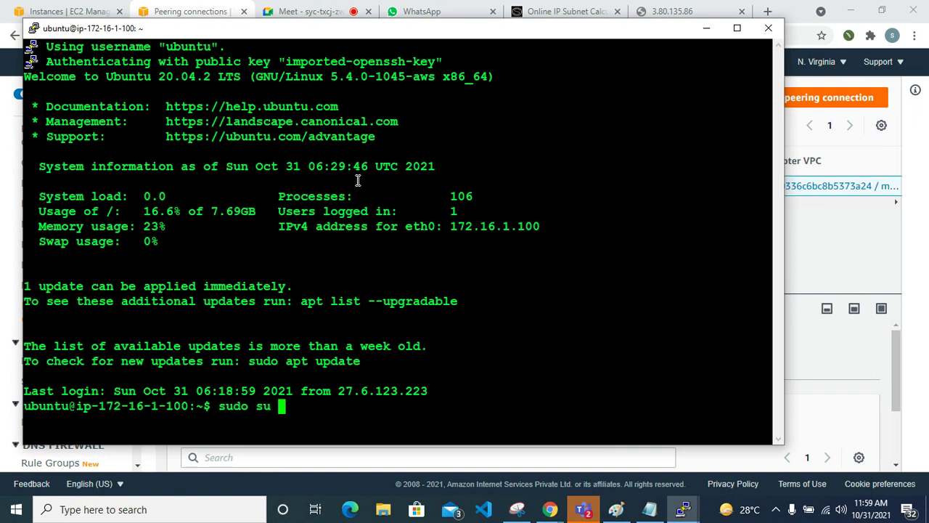
type("-")
key("Return")
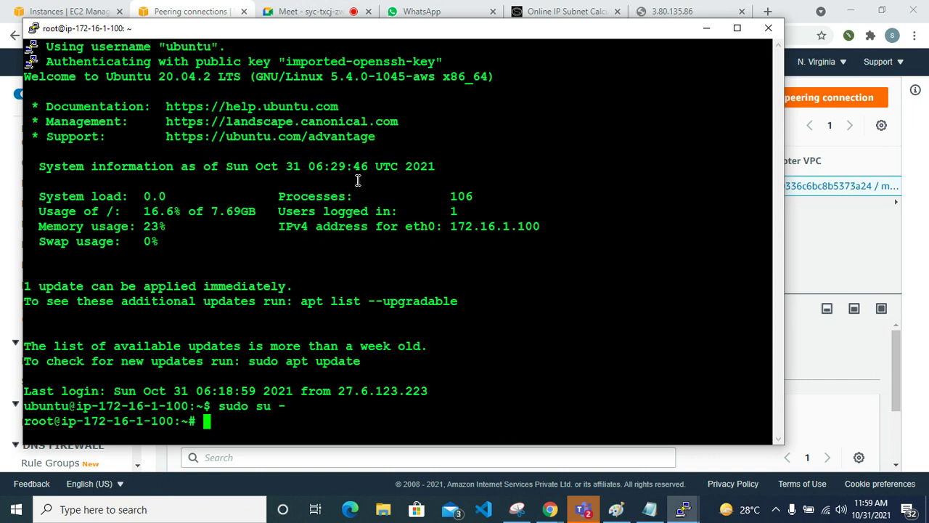
type("l")
key("BackSpace")
key("ctrl+l")
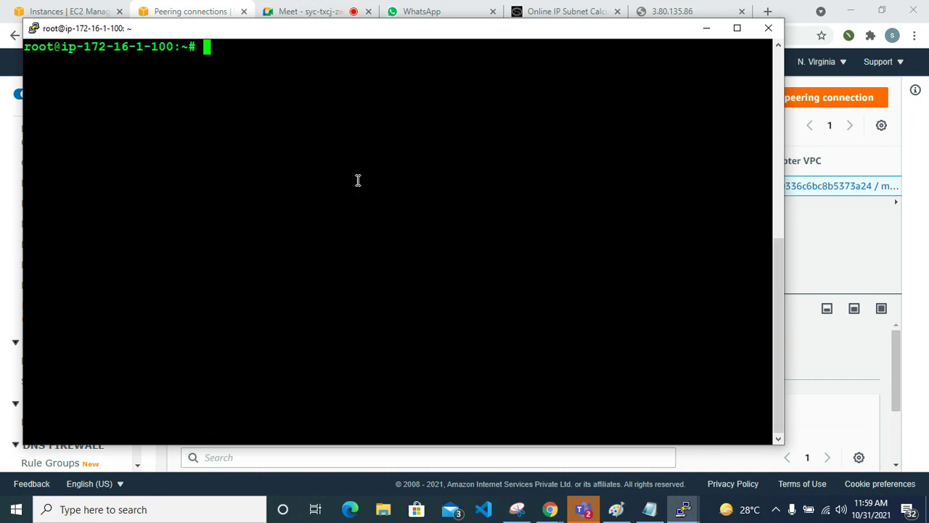
Step: Copy calender_server's private IPv4 address from the EC2 instances list and ping 10.0.0.152 from the maruthi server's terminal
type("ping")
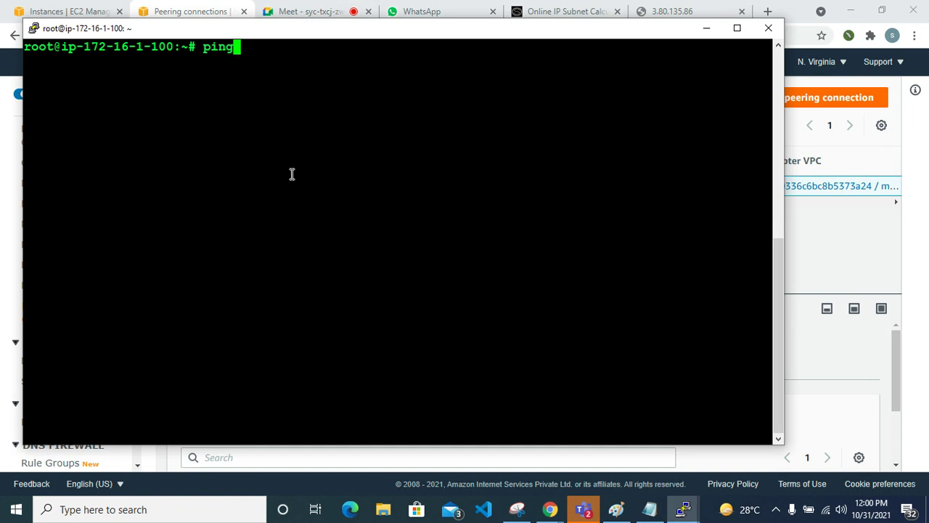
left_click(101, 11)
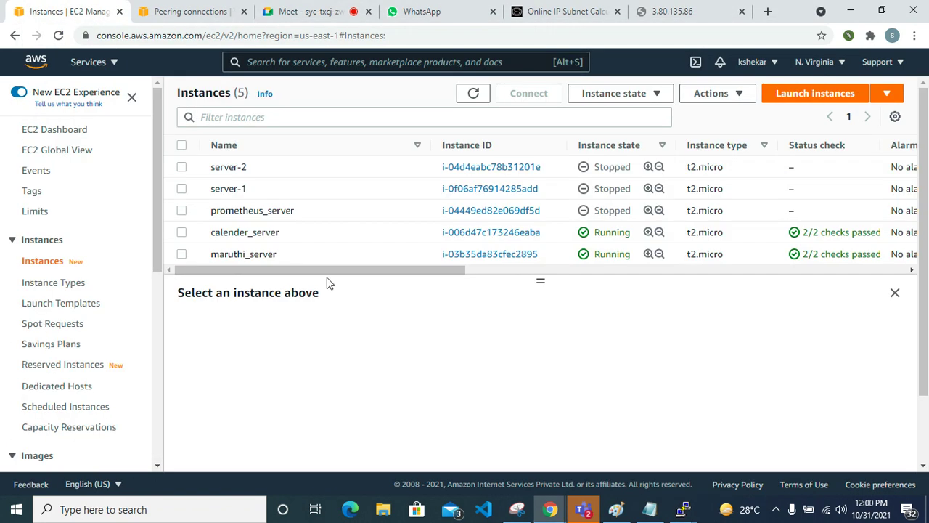
left_click(359, 235)
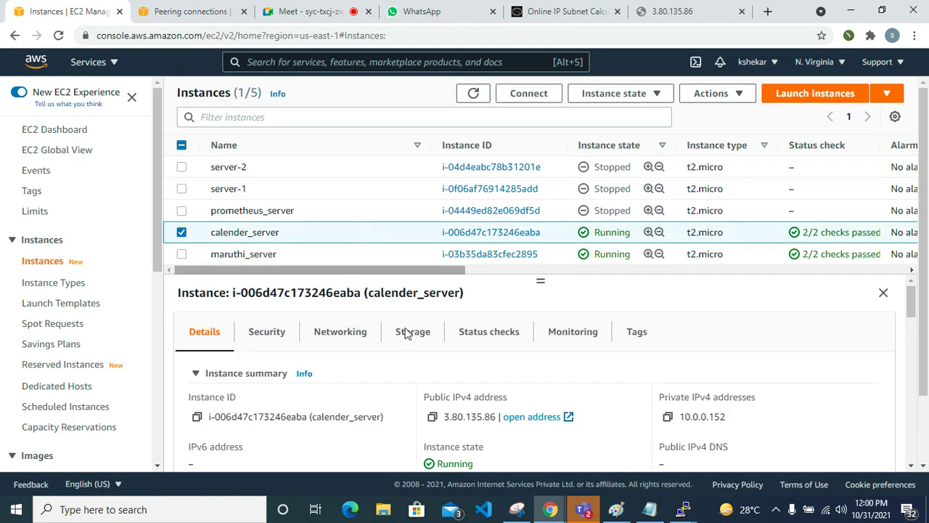
left_click(668, 417)
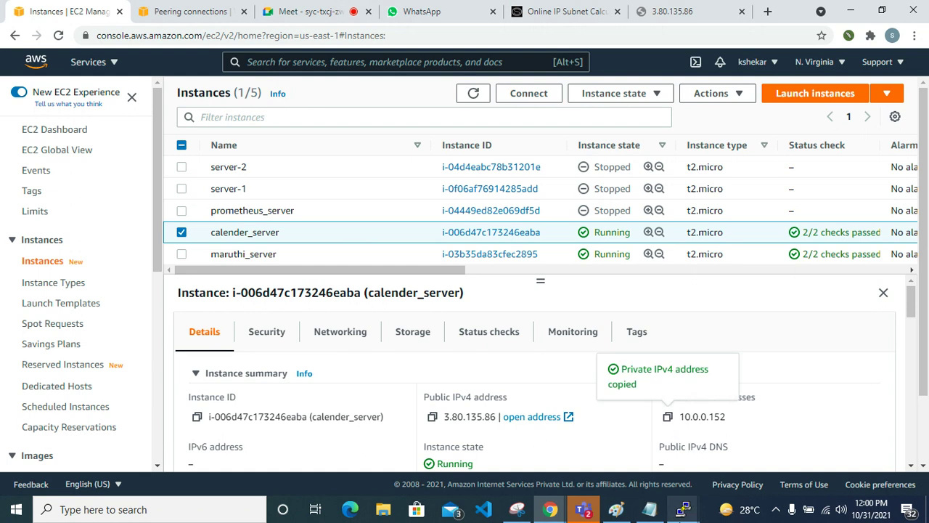
left_click(672, 513)
right_click(465, 112)
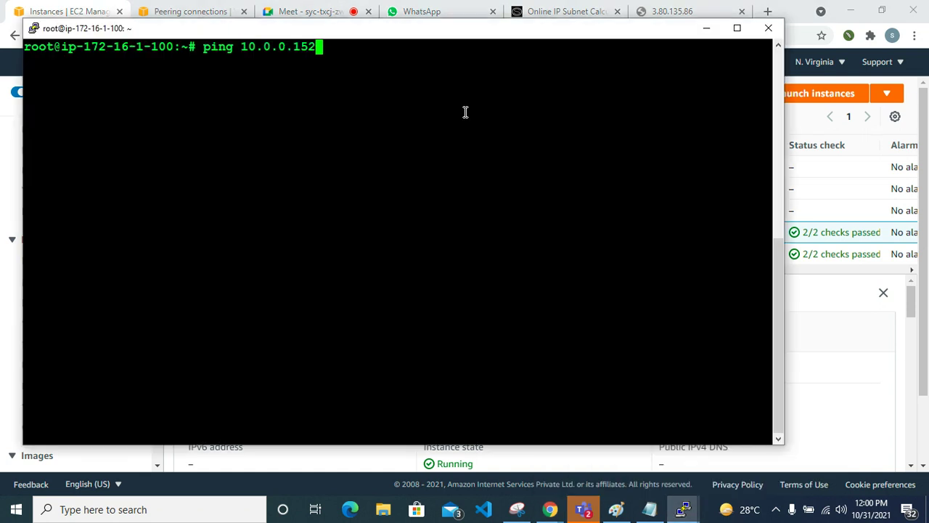
key("Return")
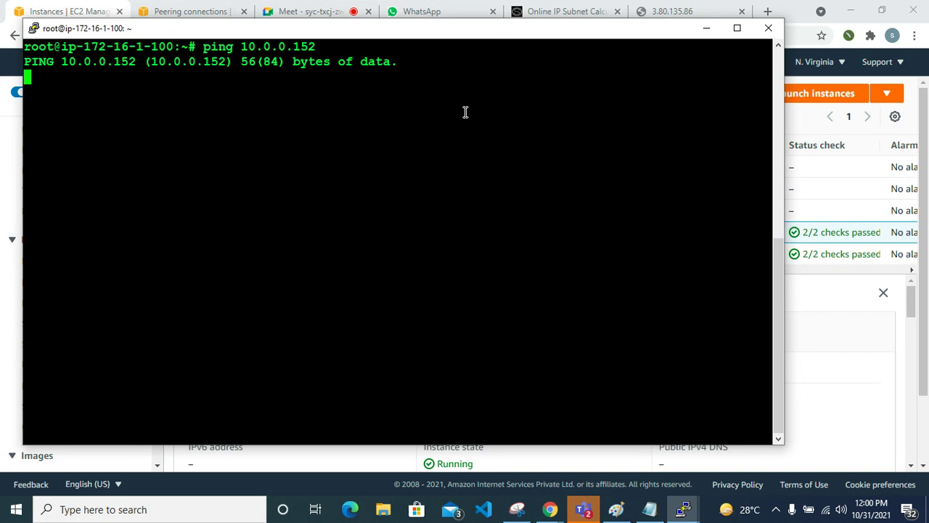
Step: Switch to the calender server's PuTTY terminal, stop its running ping to 172.16.1.100, and clear the terminal
left_click(706, 27)
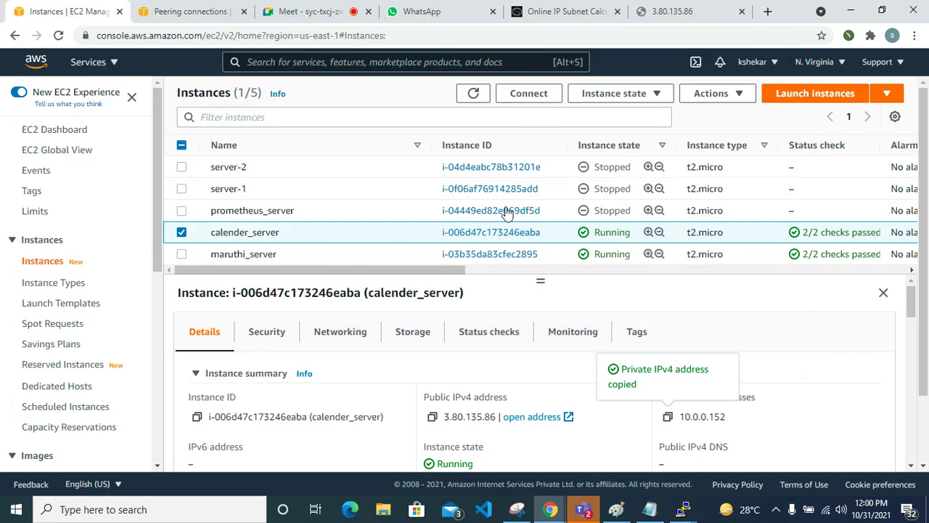
mouse_move(682, 509)
left_click(613, 470)
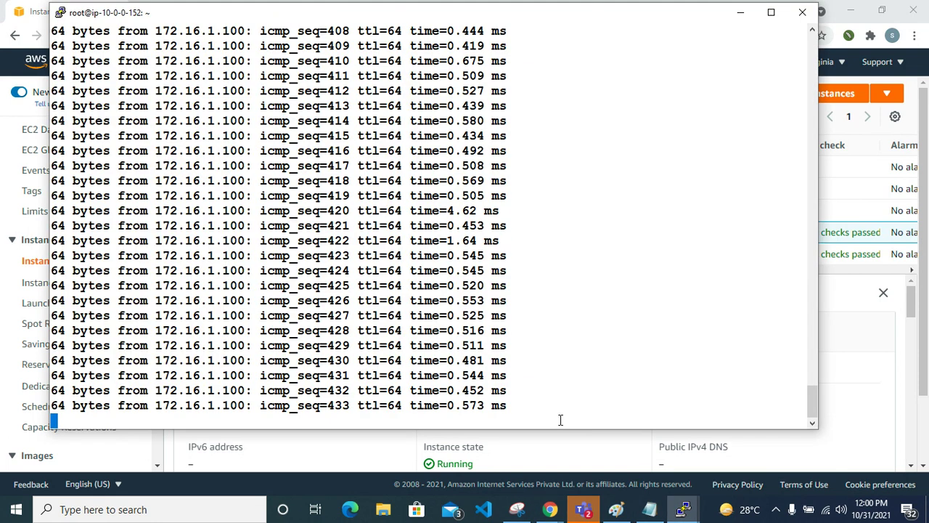
key("ctrl+c")
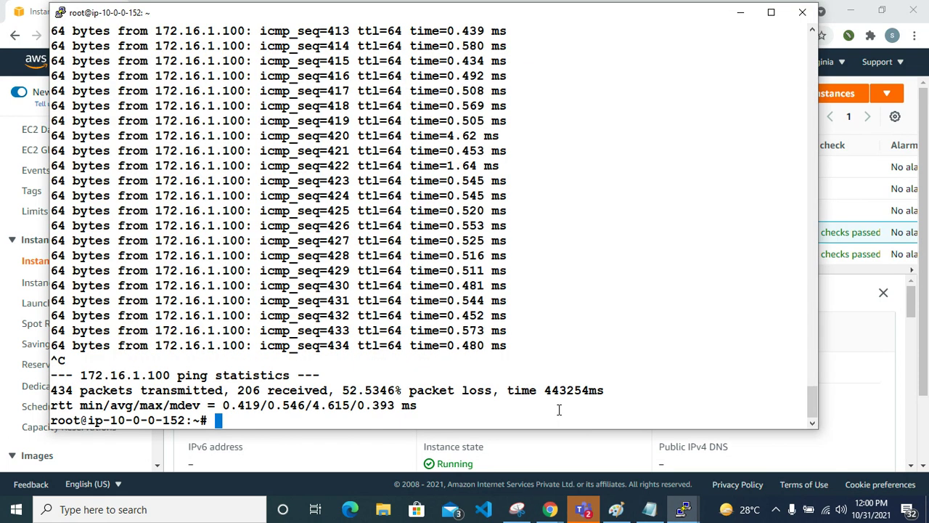
key("ctrl+l")
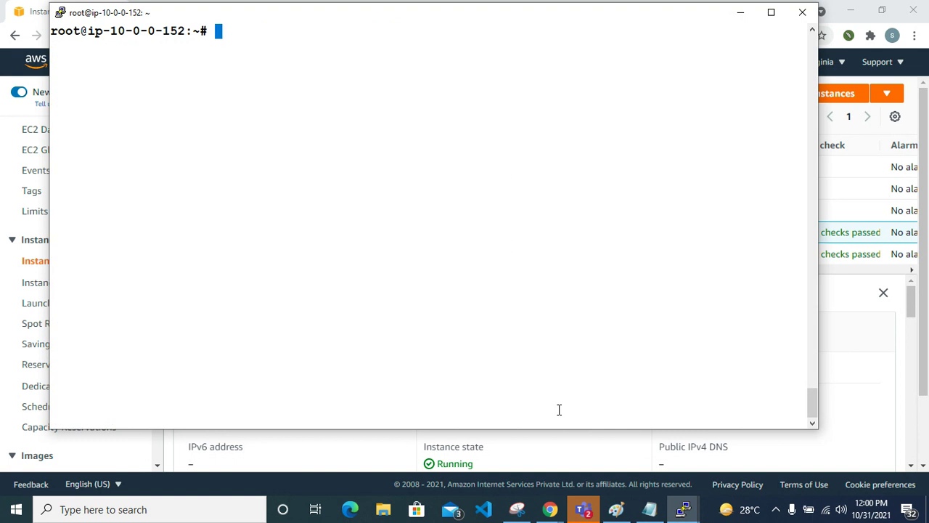
Step: Copy maruthi_server's private IPv4 address from the EC2 instances list, ping 172.16.1.100 from the calender server's terminal, and stop the ping
left_click(741, 12)
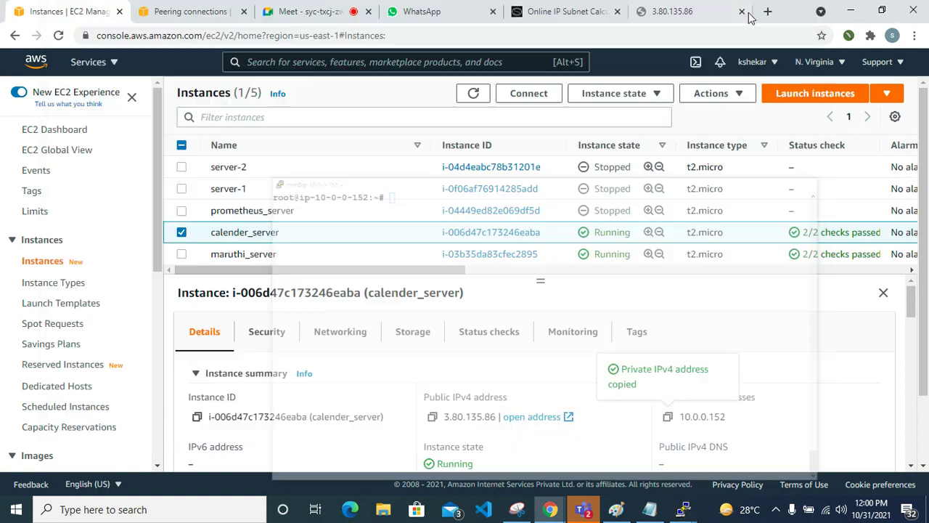
left_click(350, 257)
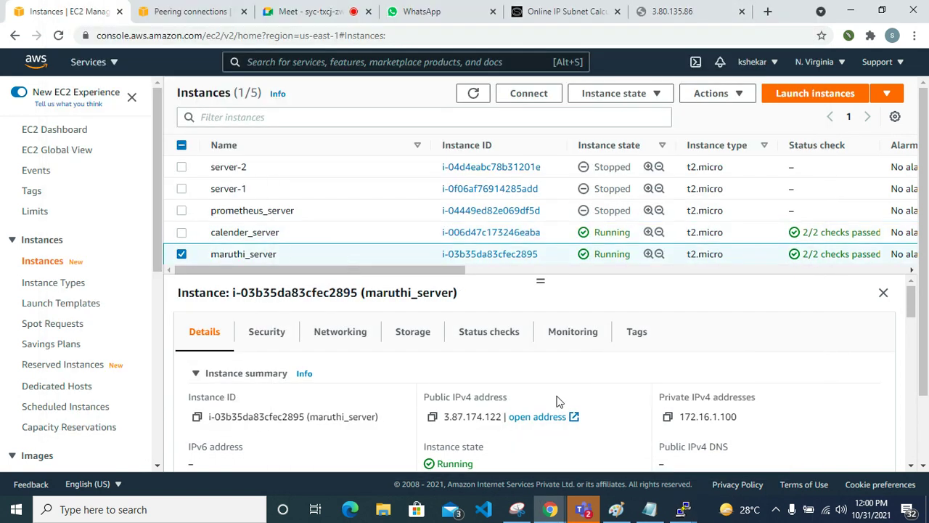
left_click(667, 417)
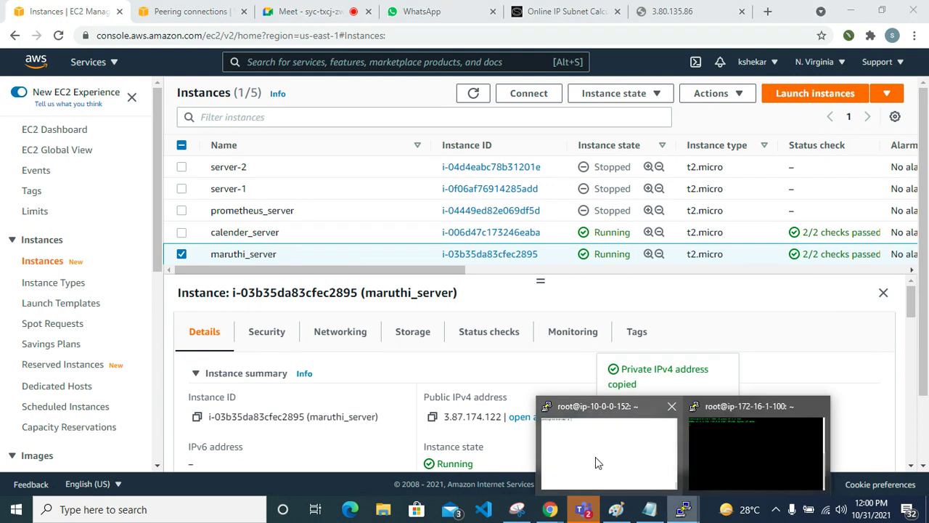
left_click(596, 457)
right_click(291, 58)
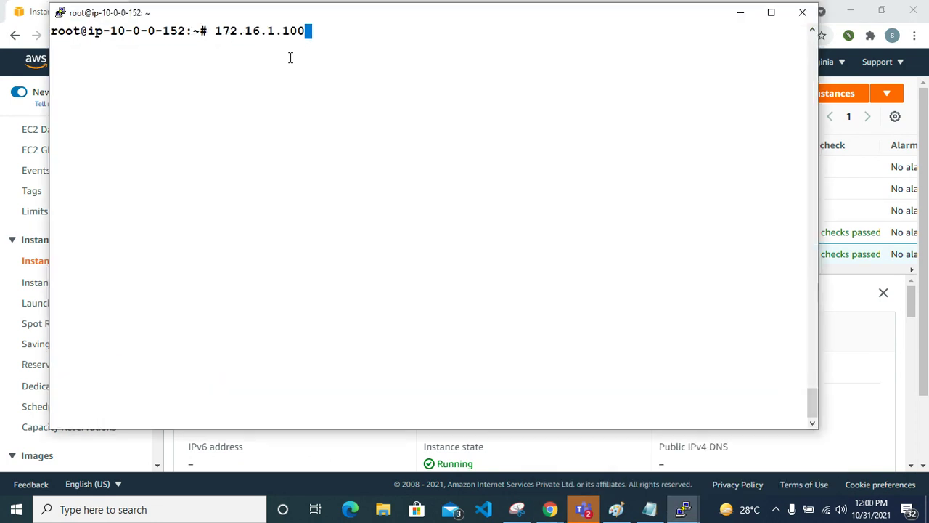
key("Home")
type("ping")
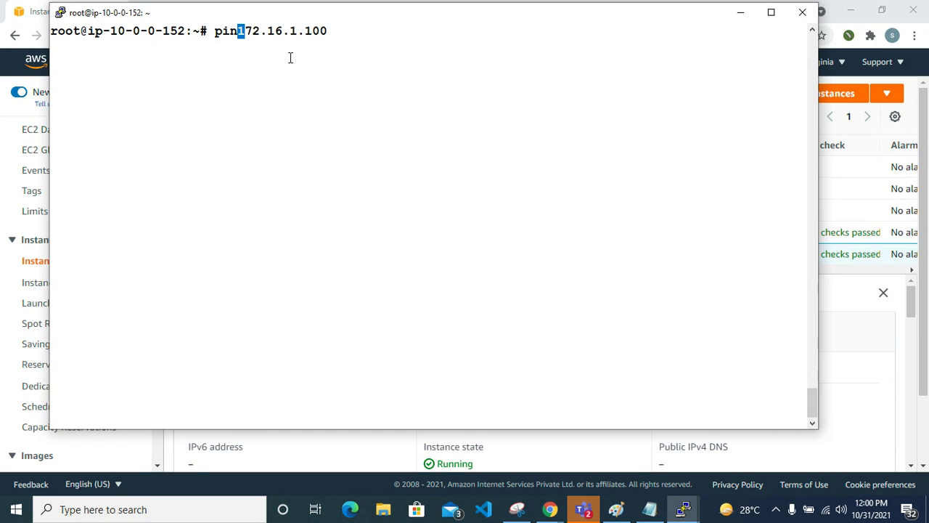
key("Return")
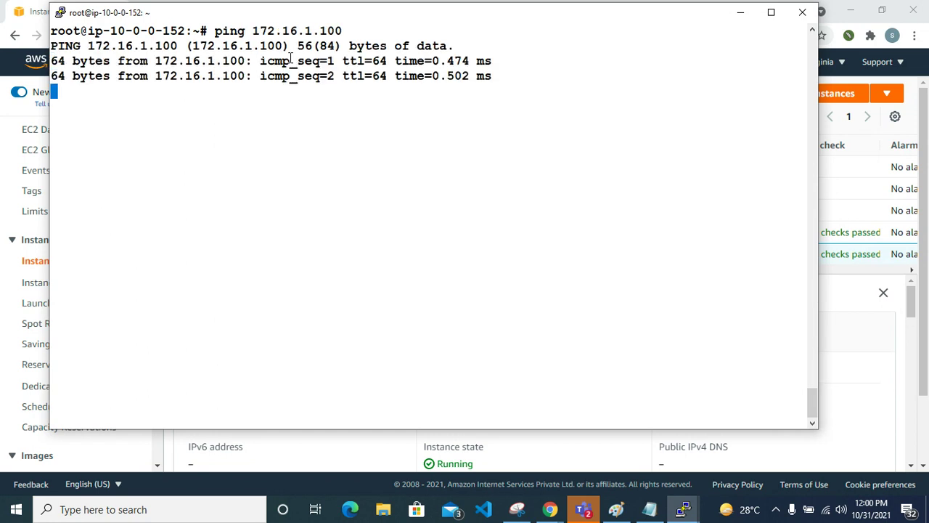
key("ctrl+c")
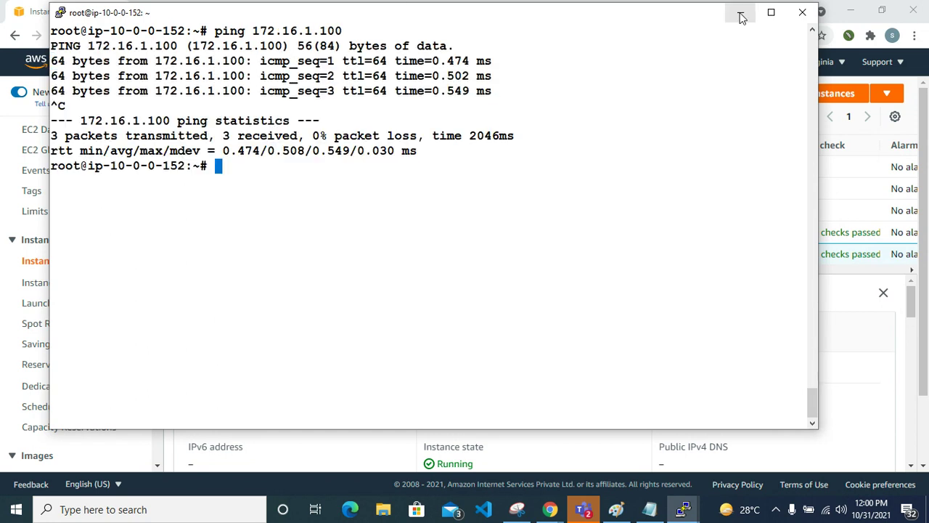
Step: Copy calender_server's private IPv4 address, stop the running ping in the maruthi server's terminal, and ping 10.0.0.152 again
left_click(738, 12)
left_click(414, 232)
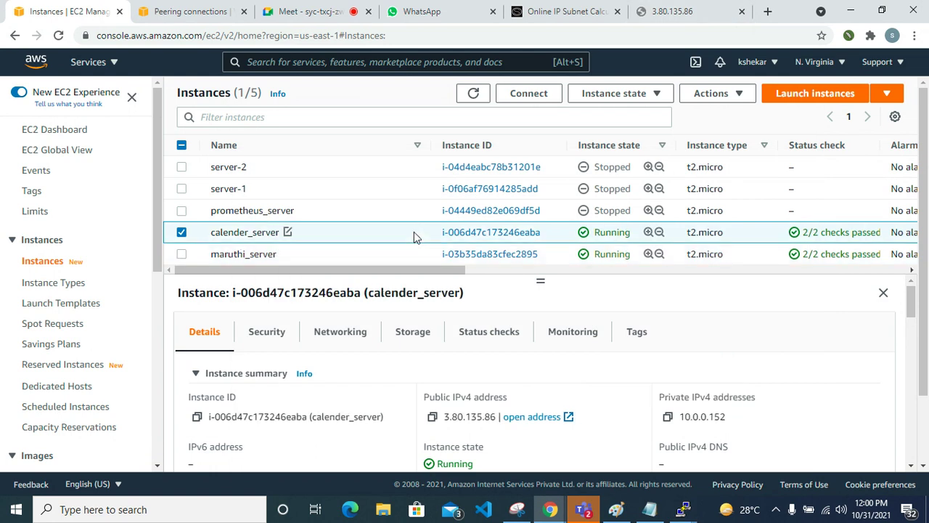
left_click(667, 416)
mouse_move(683, 509)
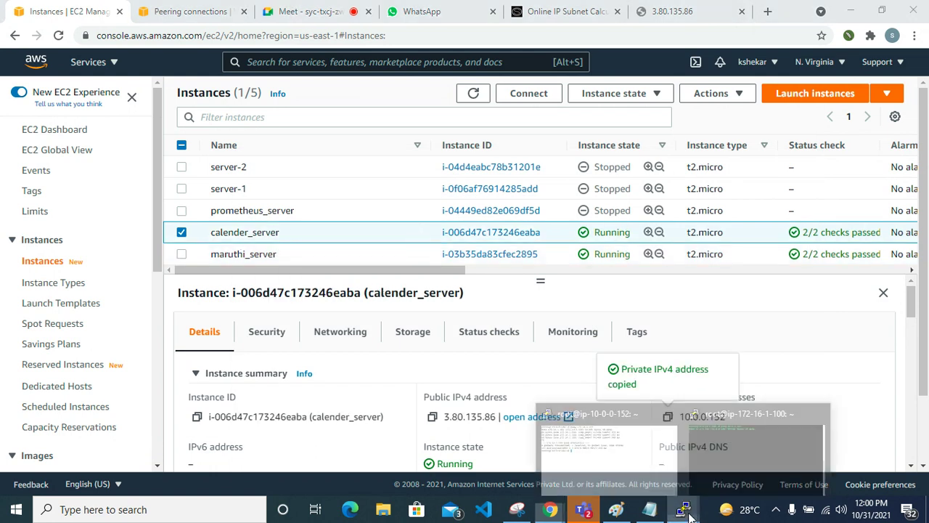
left_click(738, 462)
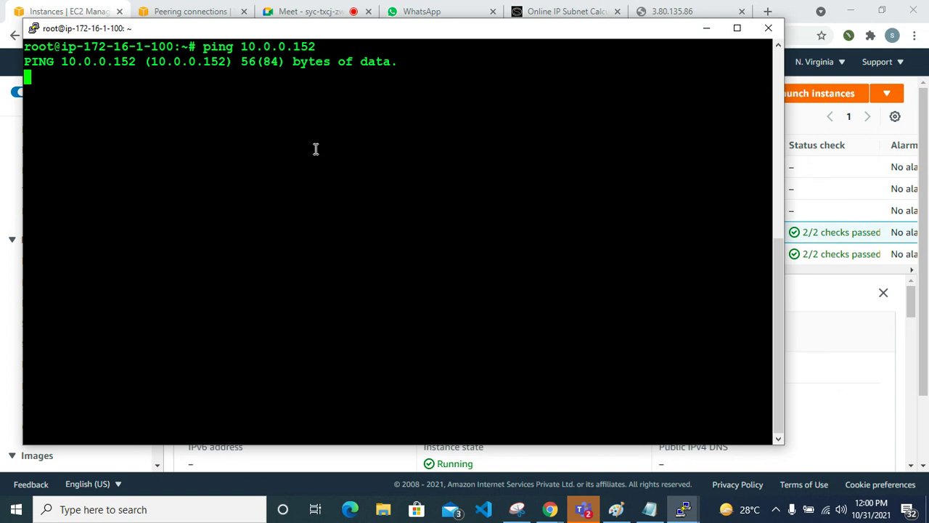
key("ctrl+c")
type("ping")
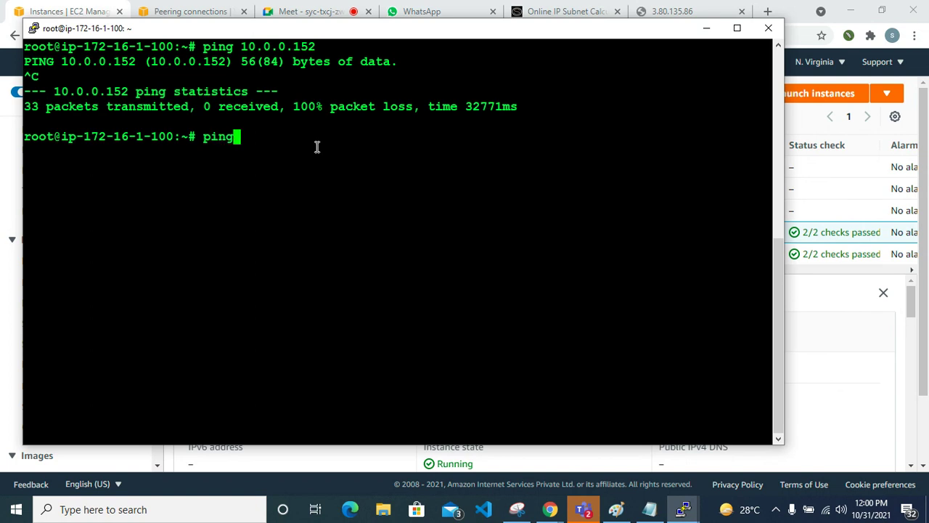
right_click(320, 143)
key("Return")
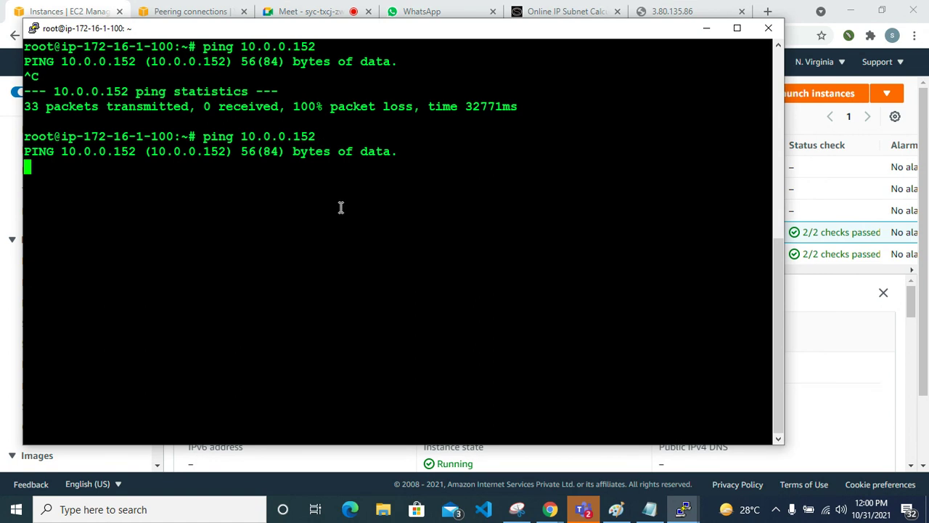
Step: Return to the EC2 instances list and stop the maruthi_server instance
left_click(706, 29)
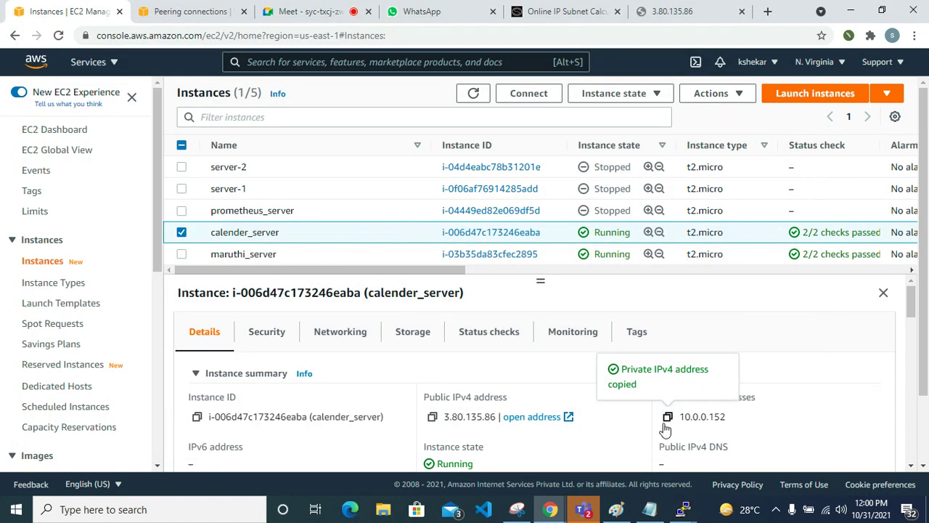
left_click(391, 261)
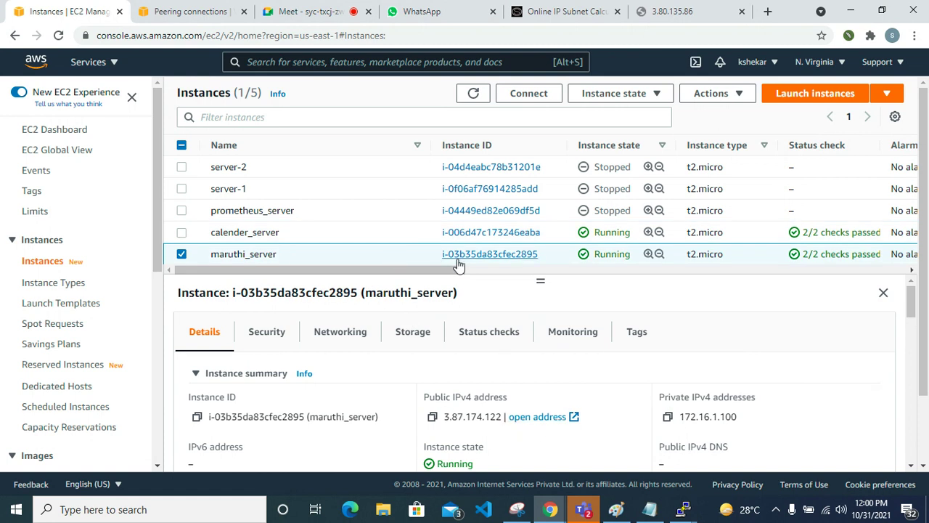
left_click(616, 94)
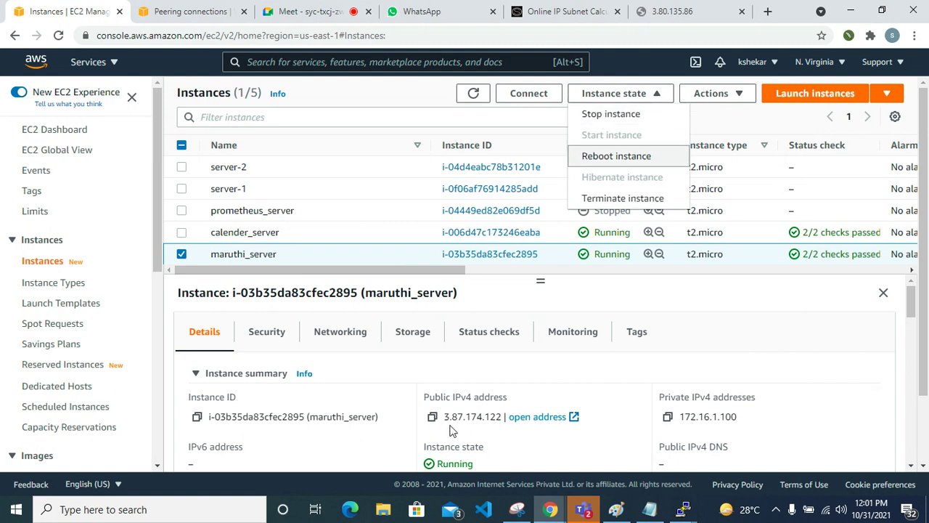
left_click(614, 116)
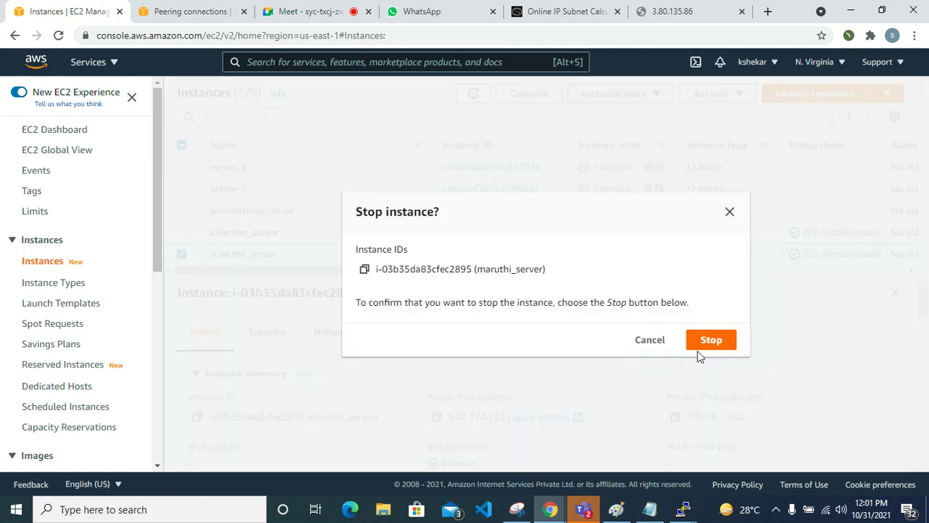
left_click(708, 339)
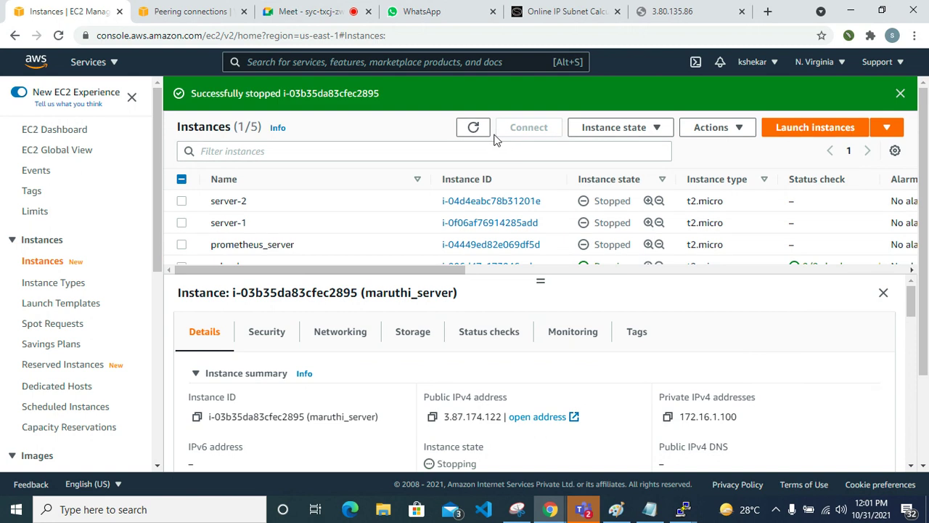
Step: Refresh the instances list, enlarge the list area, and check maruthi_server's instance state
left_click(473, 128)
double_click(479, 131)
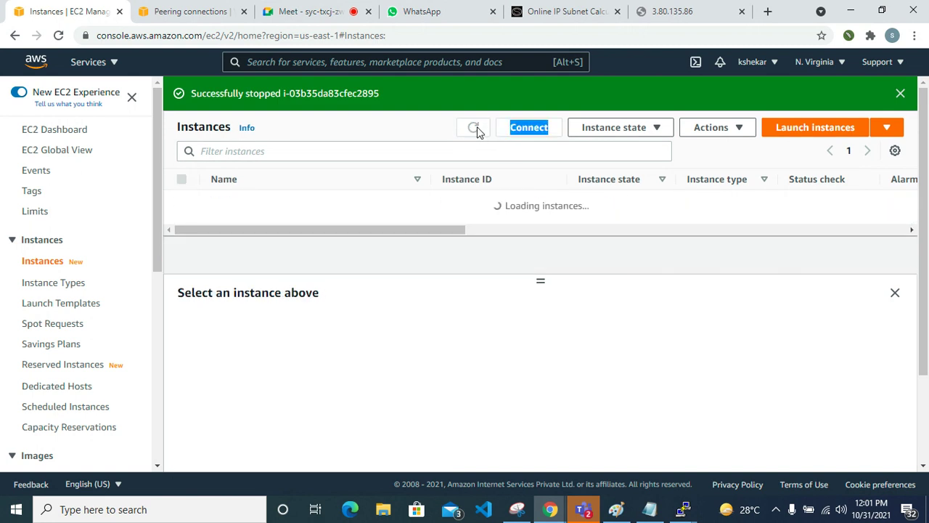
left_click_drag(539, 277, 549, 341)
left_click(432, 289)
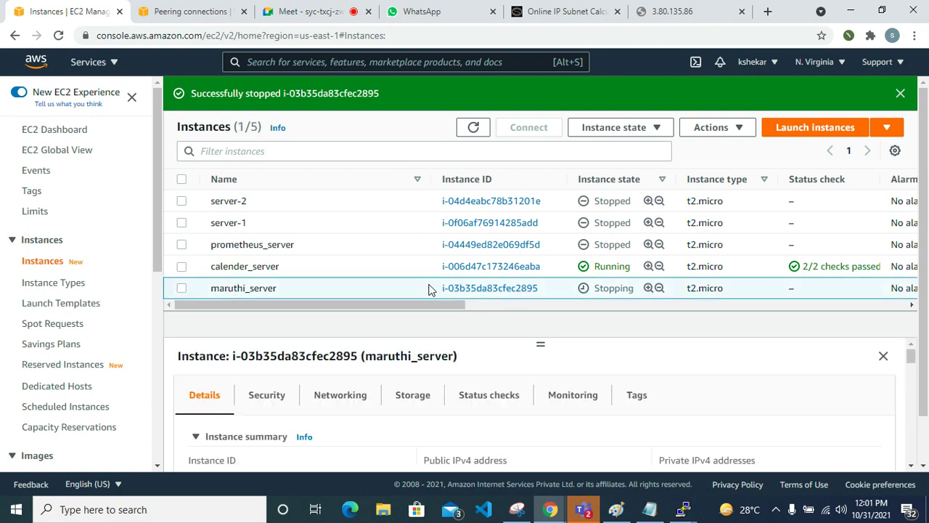
double_click(478, 129)
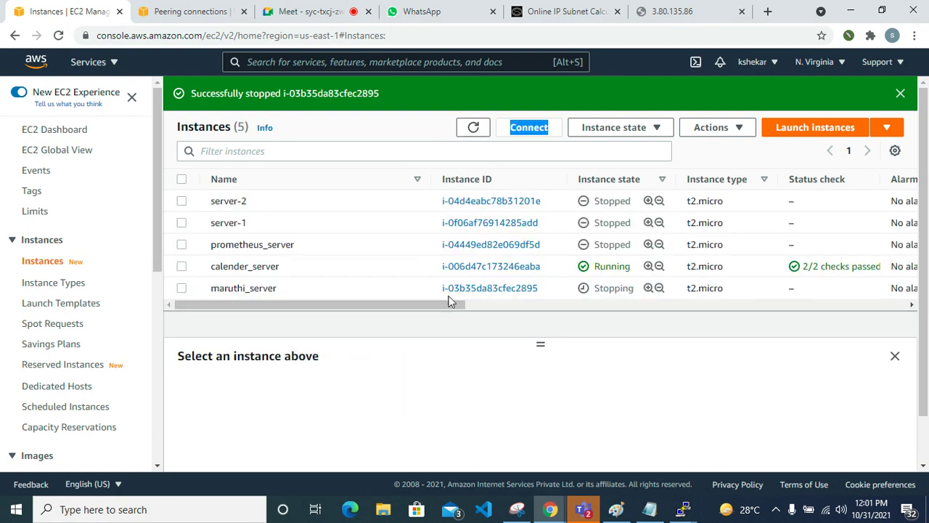
left_click(474, 127)
Step: Dismiss the maruthi server's PuTTY error, open a new session configuration window, close the dead terminal, and return to the EC2 console
mouse_move(689, 511)
left_click(755, 443)
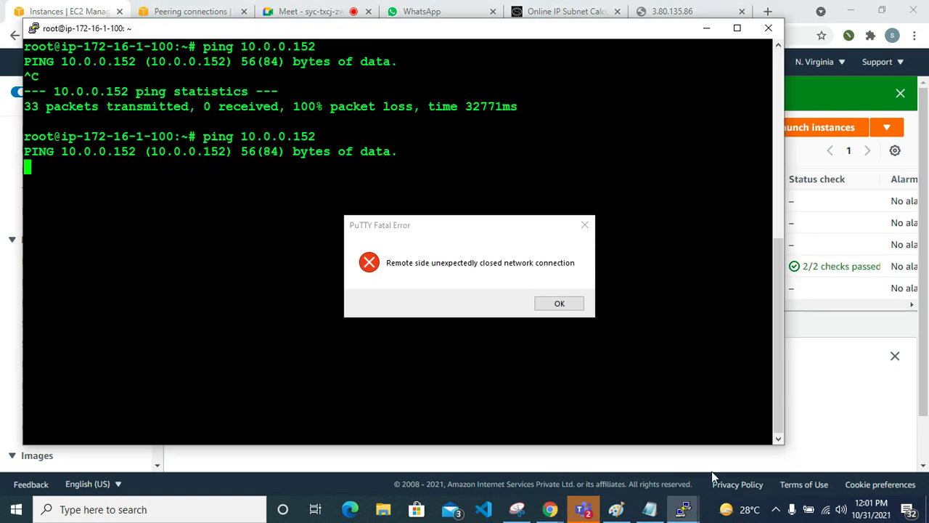
left_click(557, 303)
right_click(477, 29)
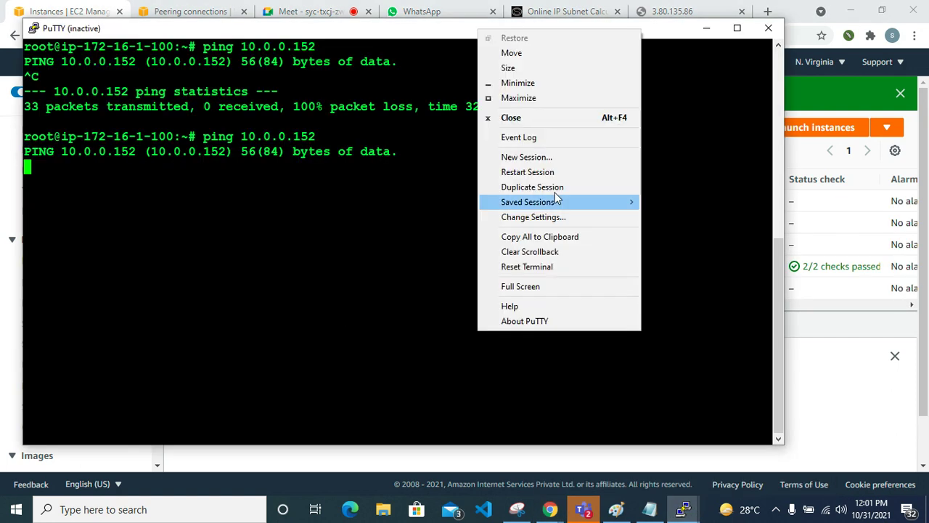
left_click(546, 157)
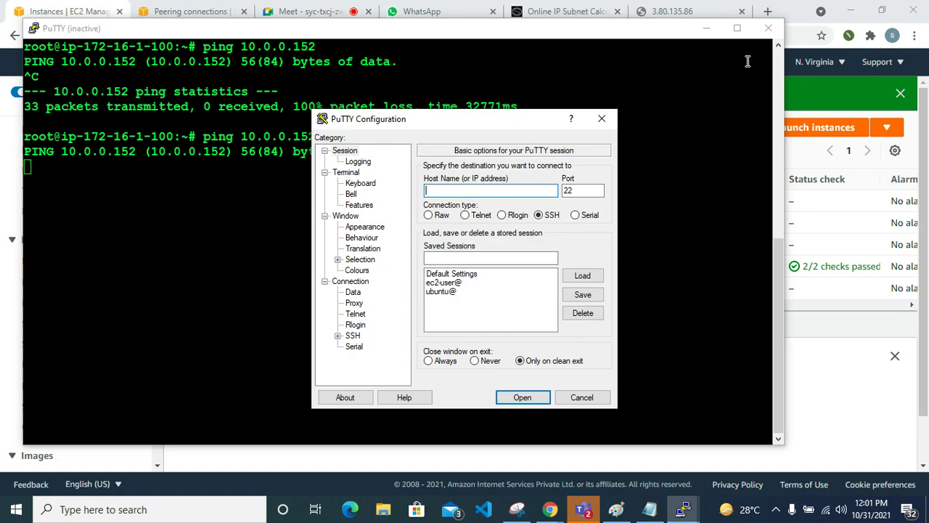
left_click(770, 31)
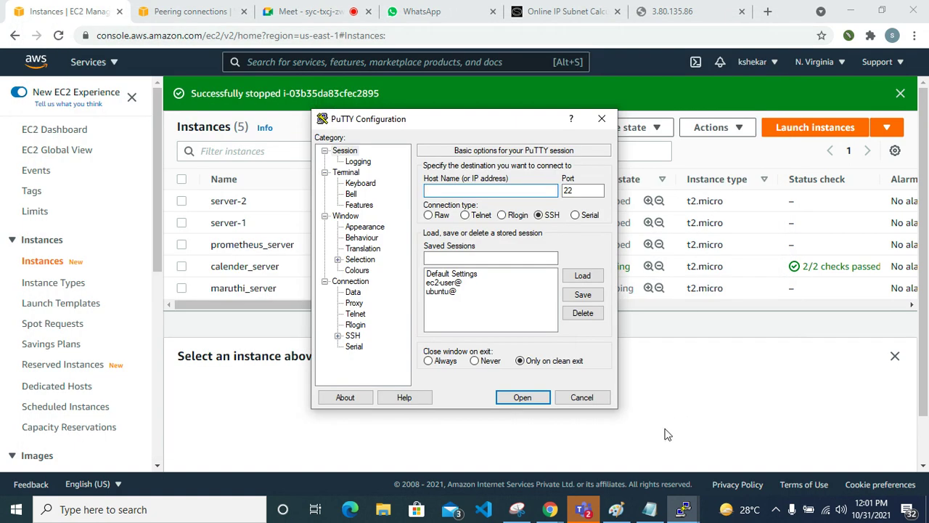
left_click(590, 442)
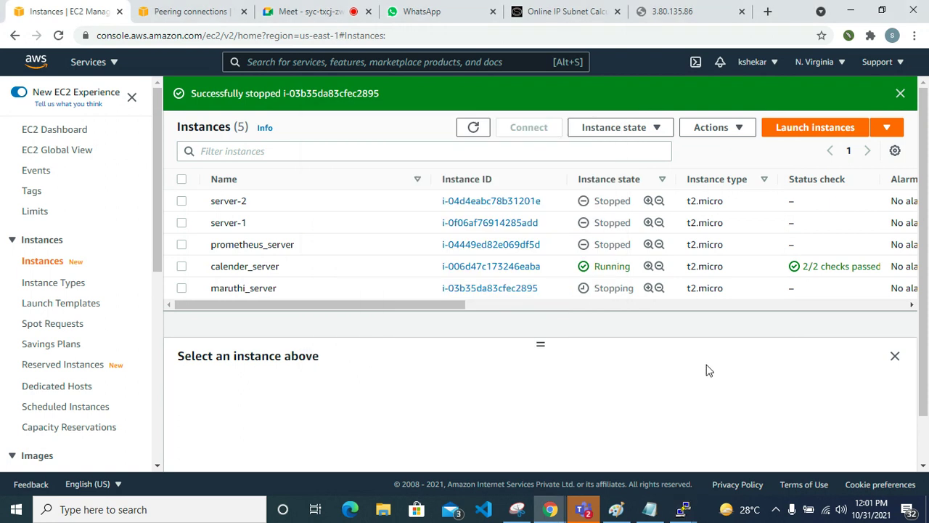
Step: Refresh the instances list and start the maruthi_server instance
left_click(417, 290)
left_click(473, 127)
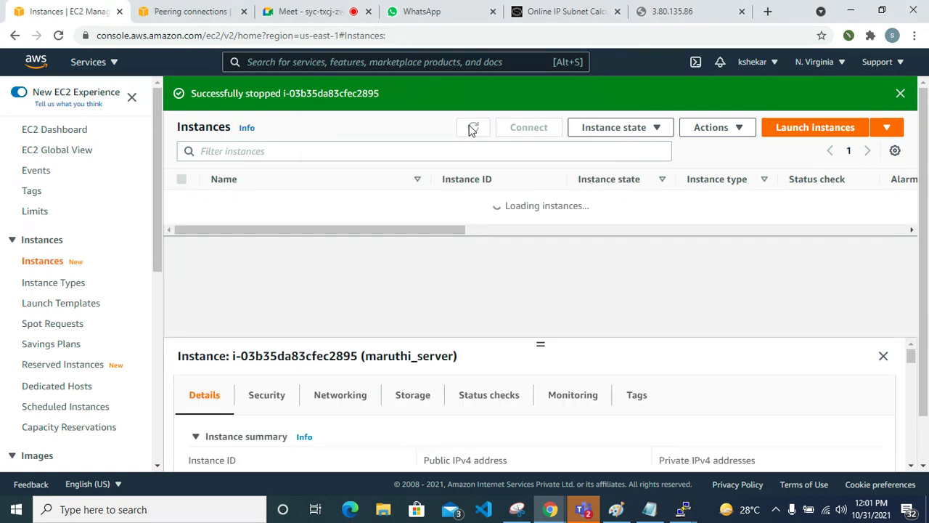
left_click(419, 292)
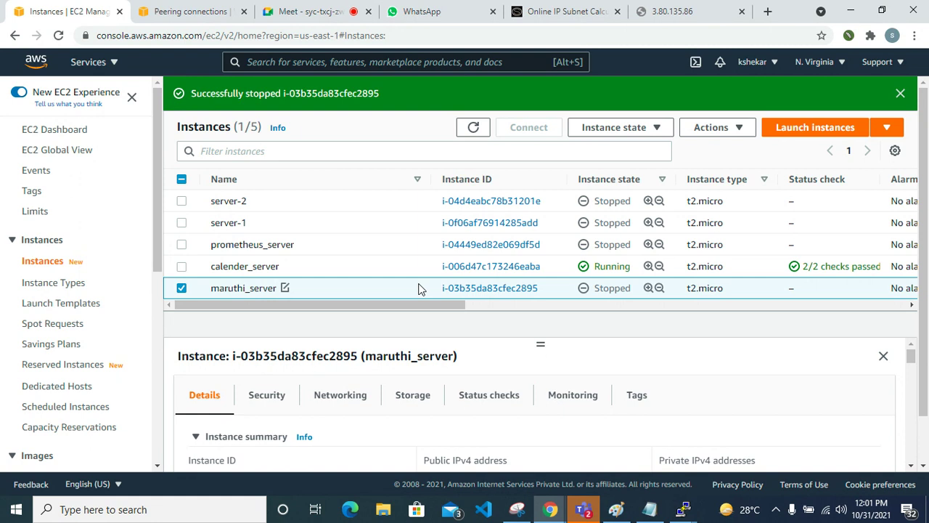
left_click(619, 128)
left_click(610, 170)
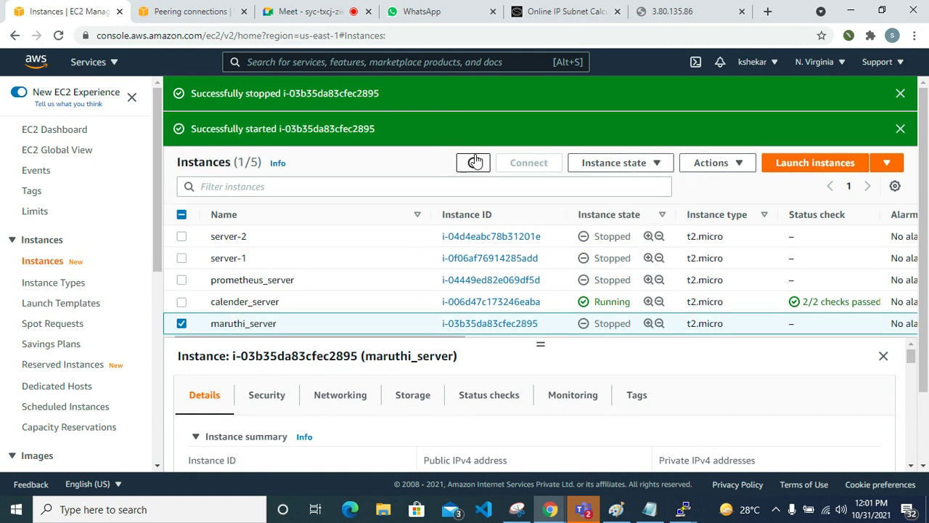
Step: Dismiss the stop and start notifications, refresh the instances list until maruthi_server is running, and select that instance
left_click(900, 94)
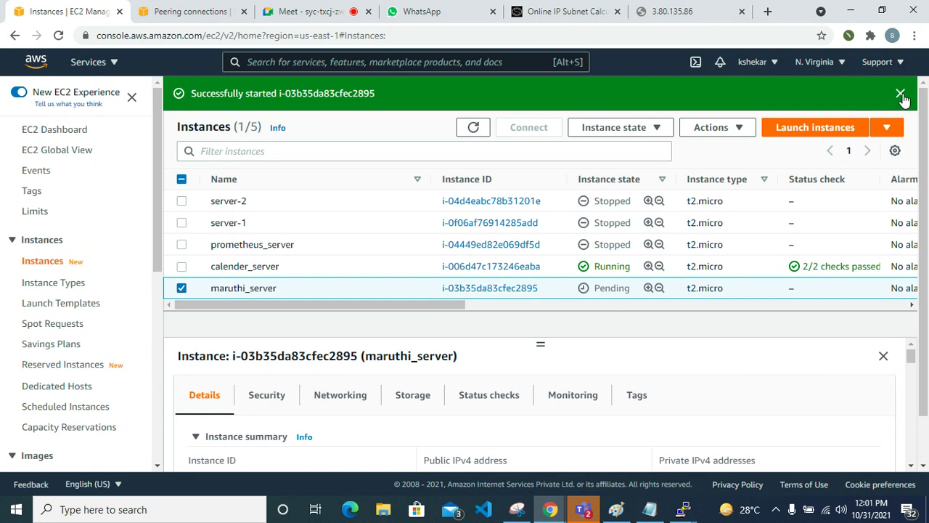
left_click(900, 95)
left_click(476, 94)
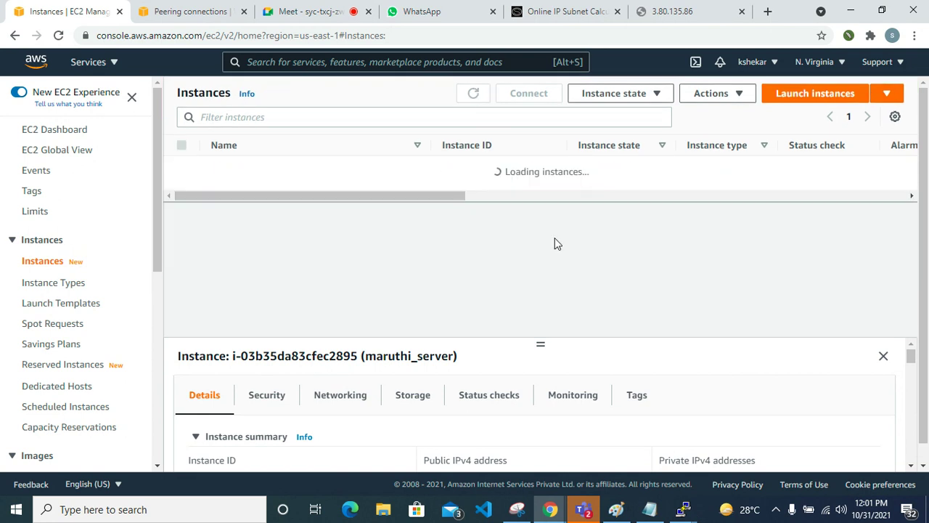
left_click(564, 260)
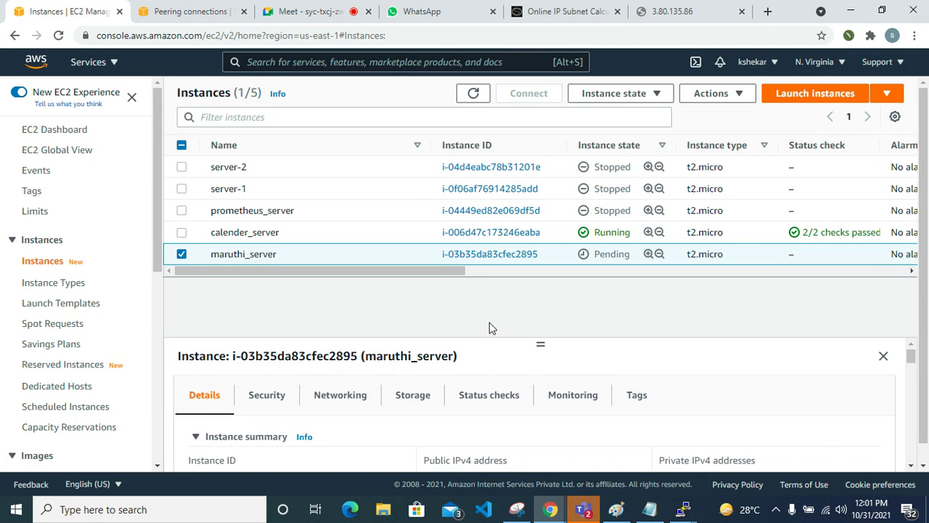
left_click(474, 94)
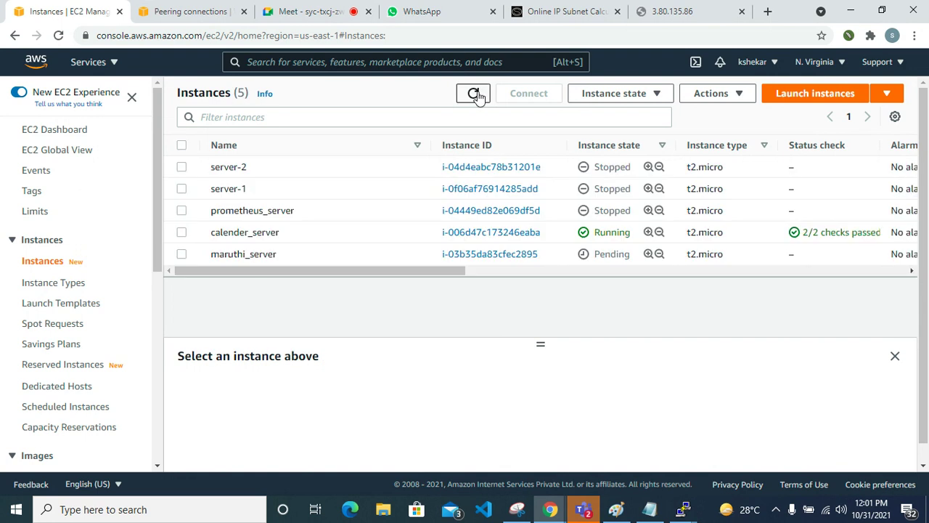
left_click(432, 257)
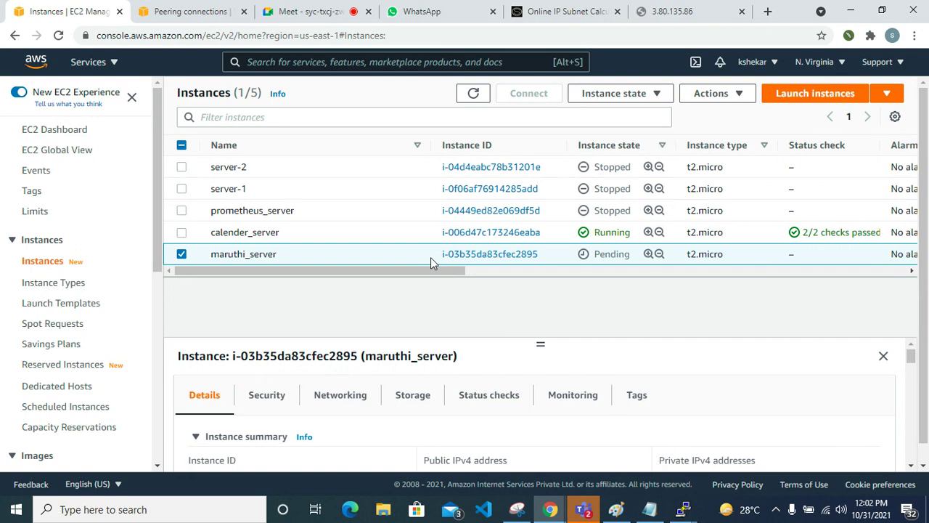
left_click(473, 96)
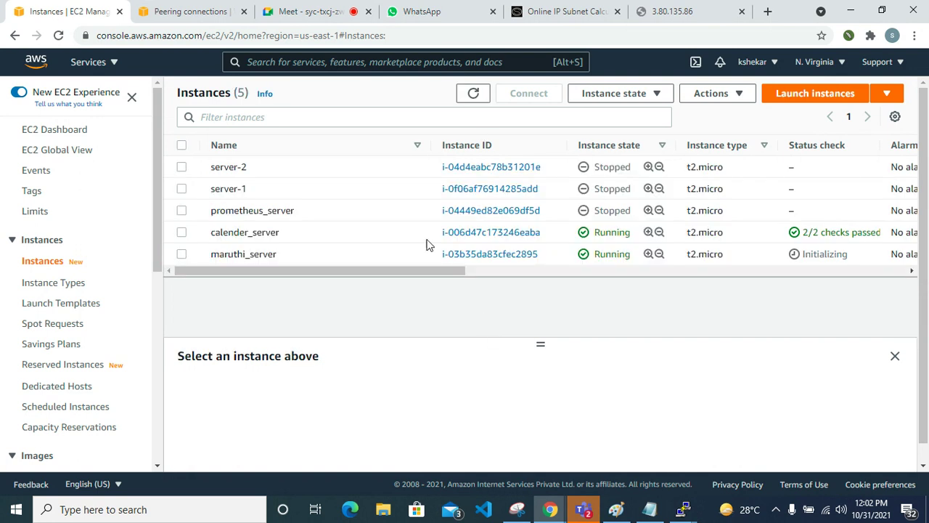
left_click(423, 252)
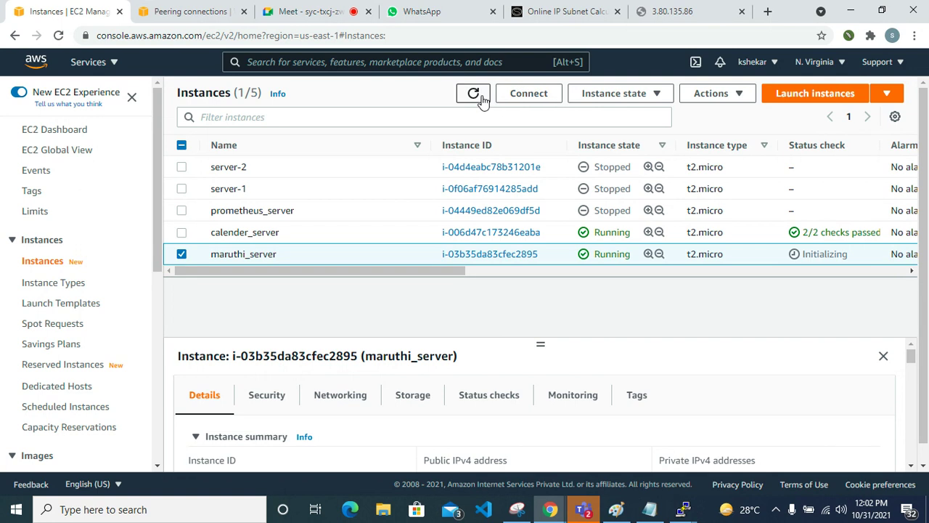
scroll(428, 406, "down", 2)
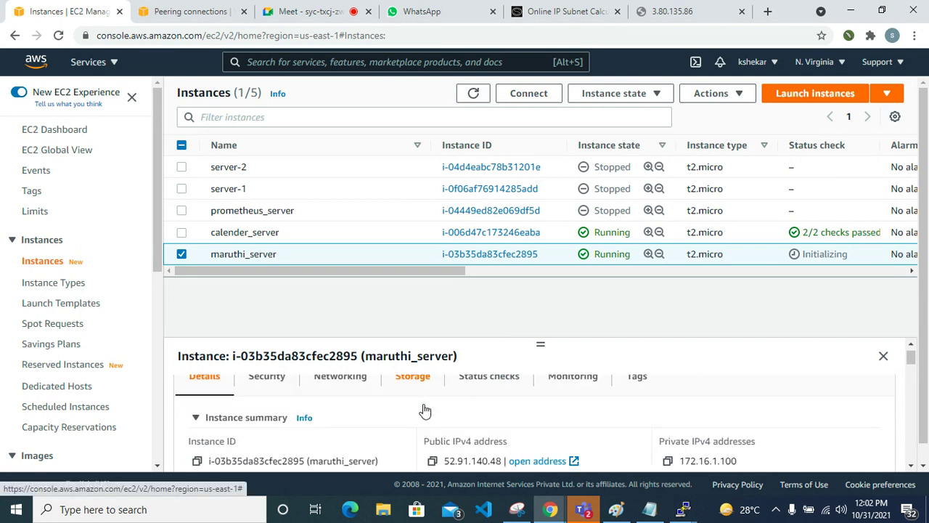
left_click(432, 411)
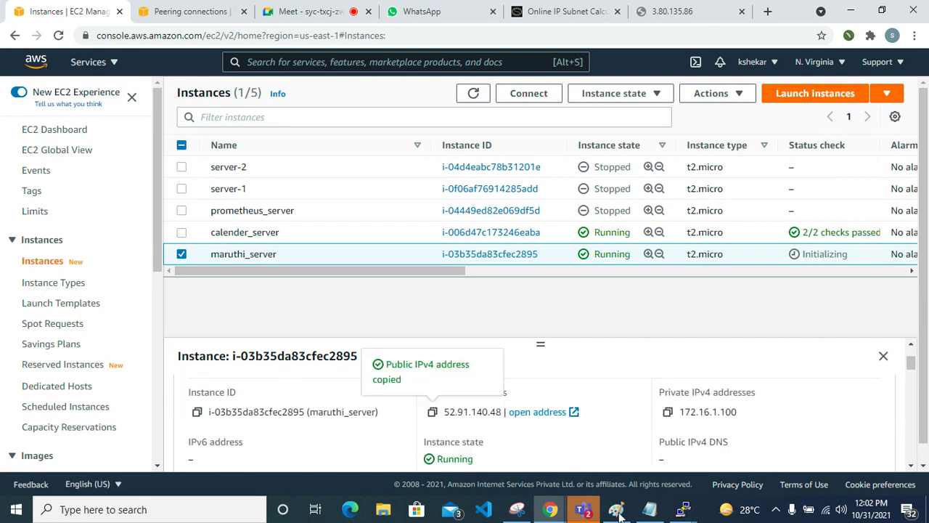
mouse_move(679, 513)
left_click(758, 443)
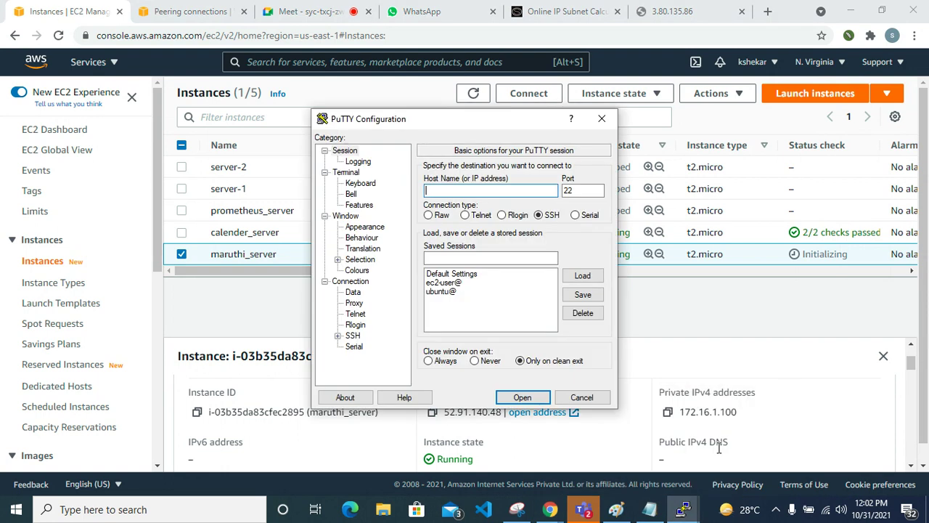
left_click(454, 291)
left_click(582, 276)
right_click(479, 193)
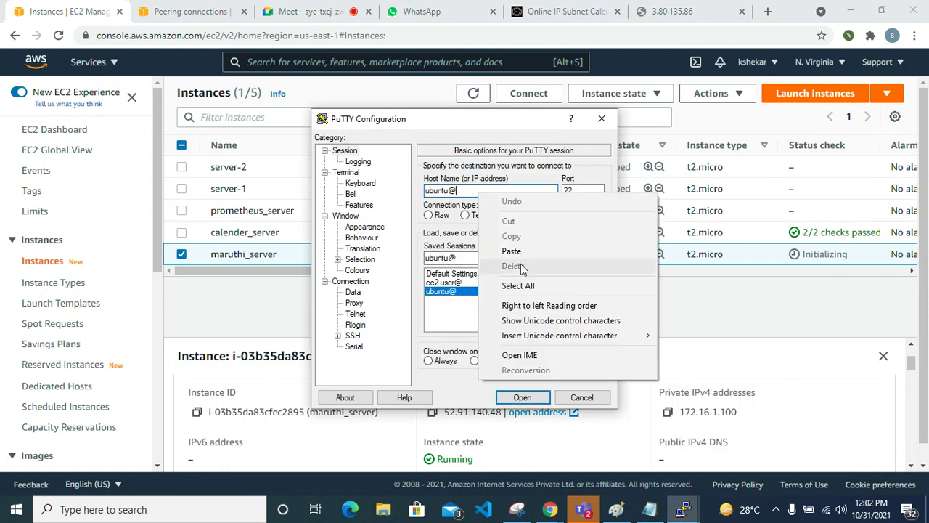
left_click(514, 251)
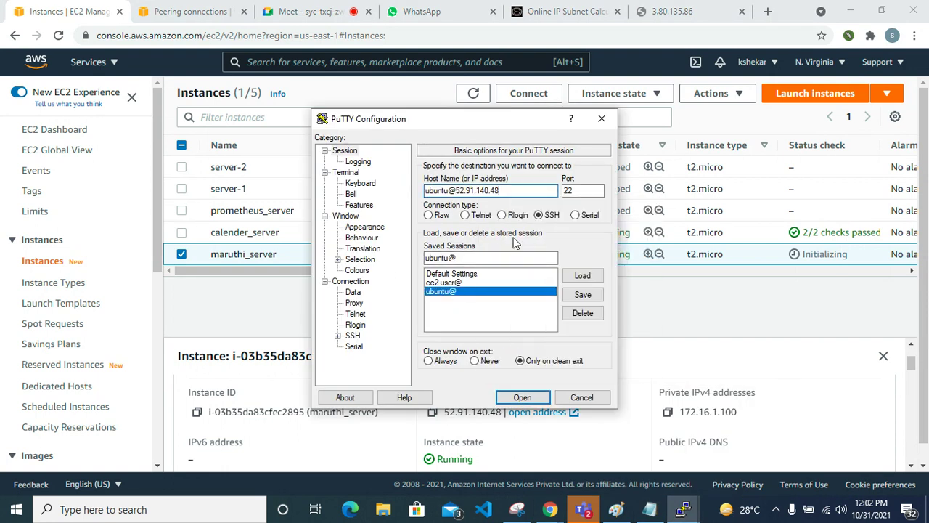
Step: Set the session's Default Foreground colour to bright green (0, 255, 0) and open the SSH connection to maruthi_server
left_click(356, 270)
left_click(447, 250)
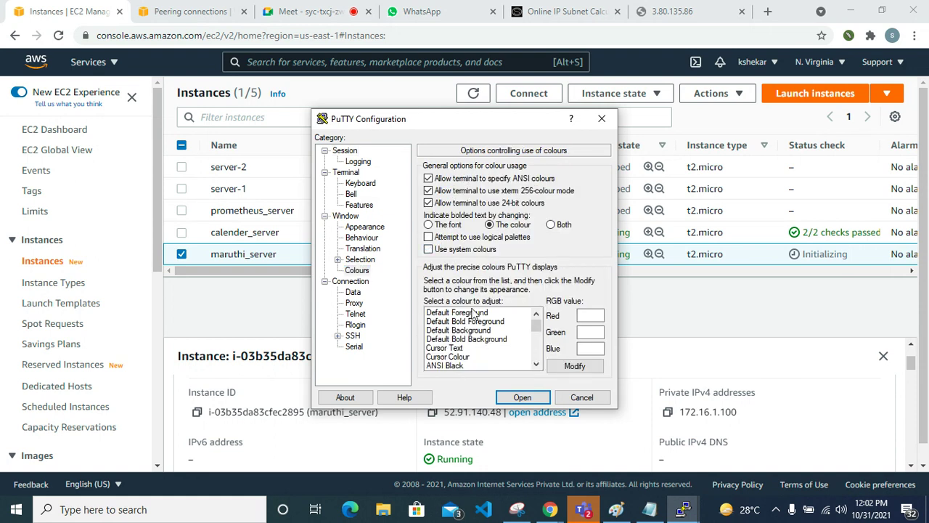
left_click(473, 313)
left_click(568, 366)
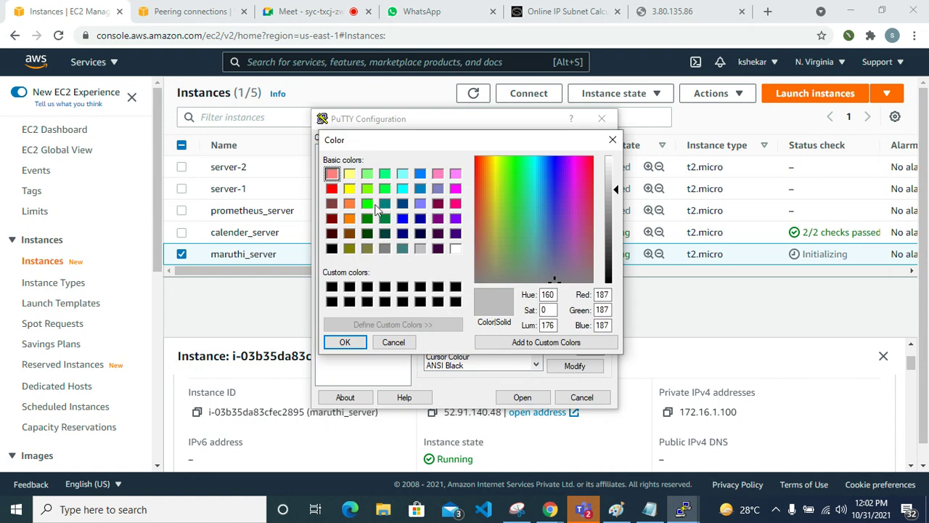
left_click(367, 204)
left_click(345, 341)
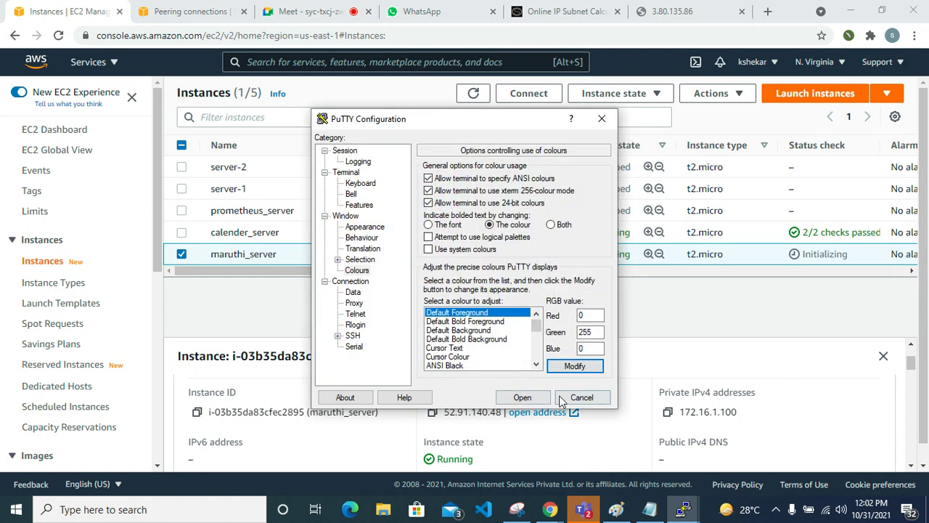
left_click(518, 396)
left_click(392, 344)
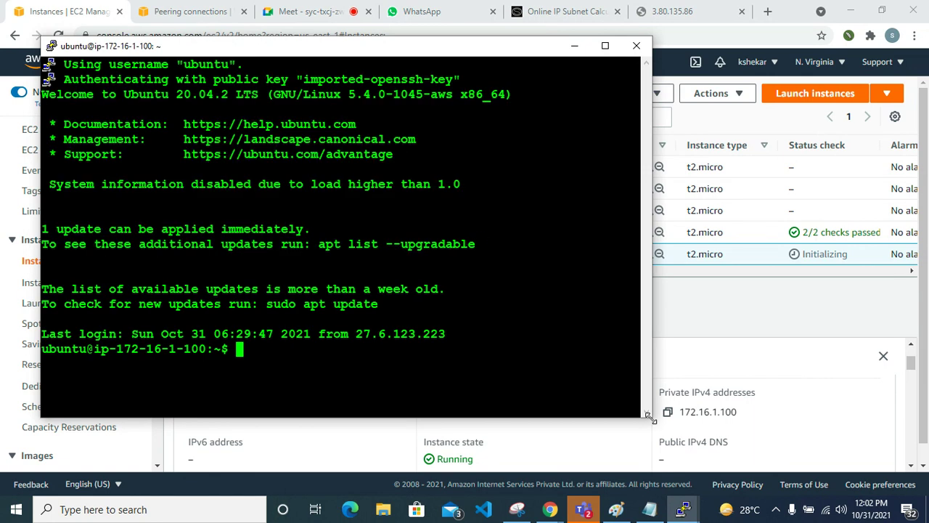
Step: Enlarge and reposition the maruthi_server terminal, switch to root with sudo su -, and clear the screen
left_click_drag(643, 417, 903, 477)
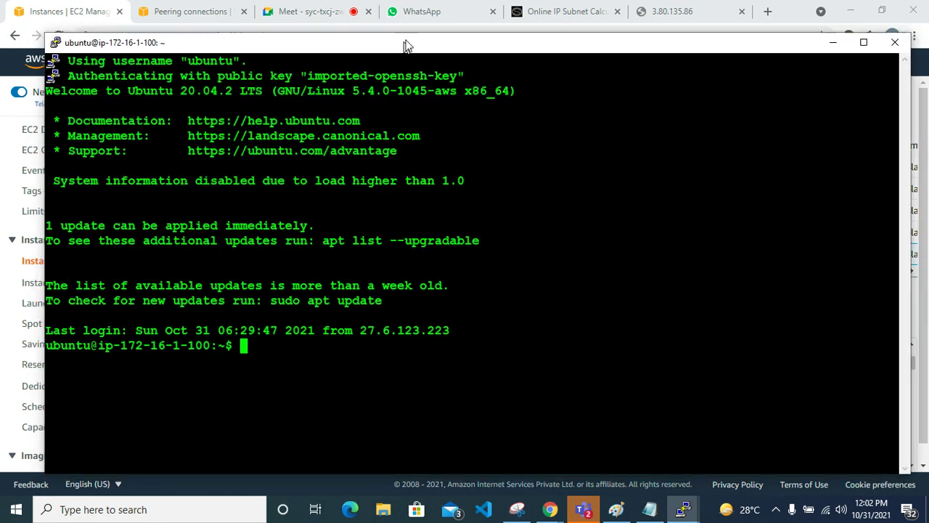
left_click_drag(406, 45, 416, 14)
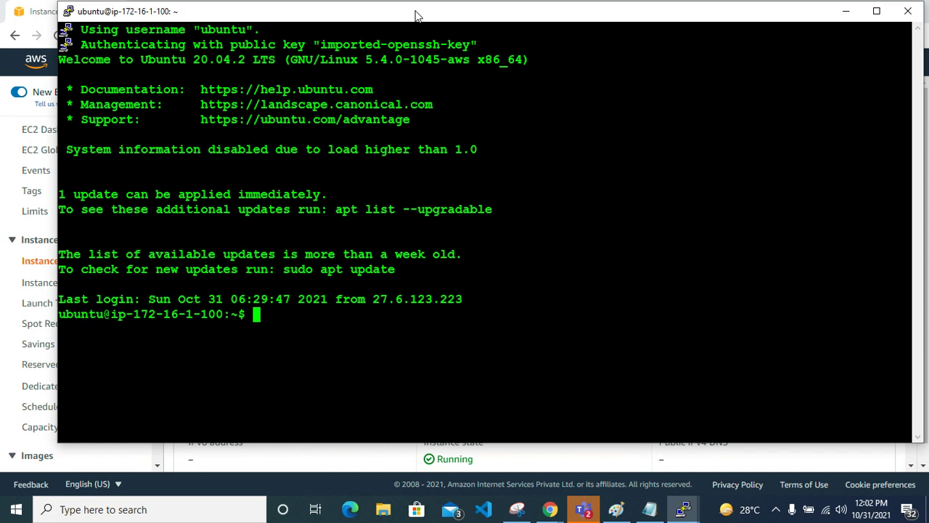
type("suo")
key("BackSpace")
key("BackSpace")
type("udo su -")
key("Return")
key("ctrl+l")
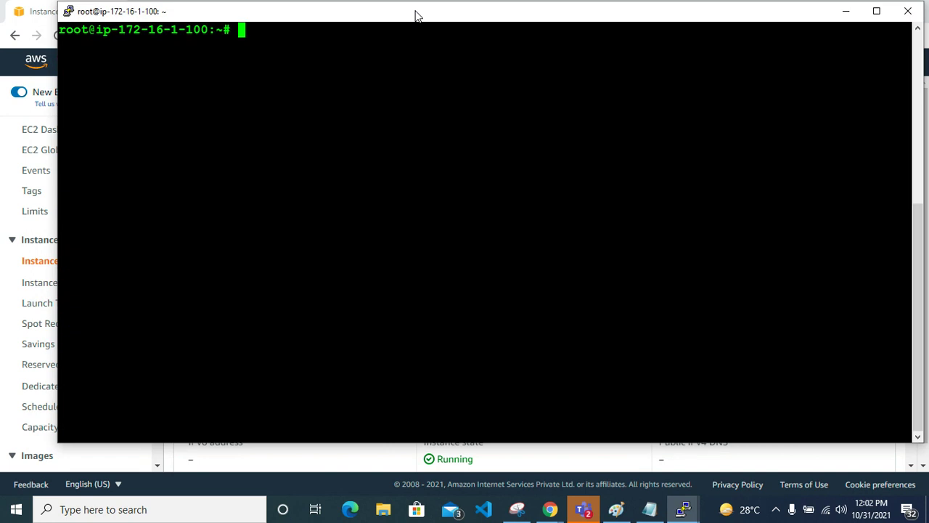
type("ing")
key("BackSpace")
key("BackSpace")
key("BackSpace")
key("BackSpace")
type("ping www.googl.")
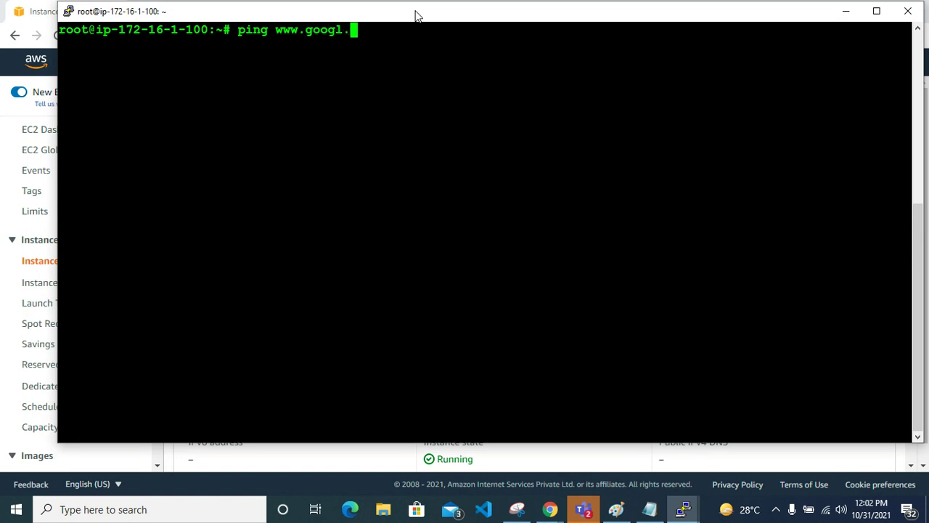
key("BackSpace")
type("e.com")
key("Return")
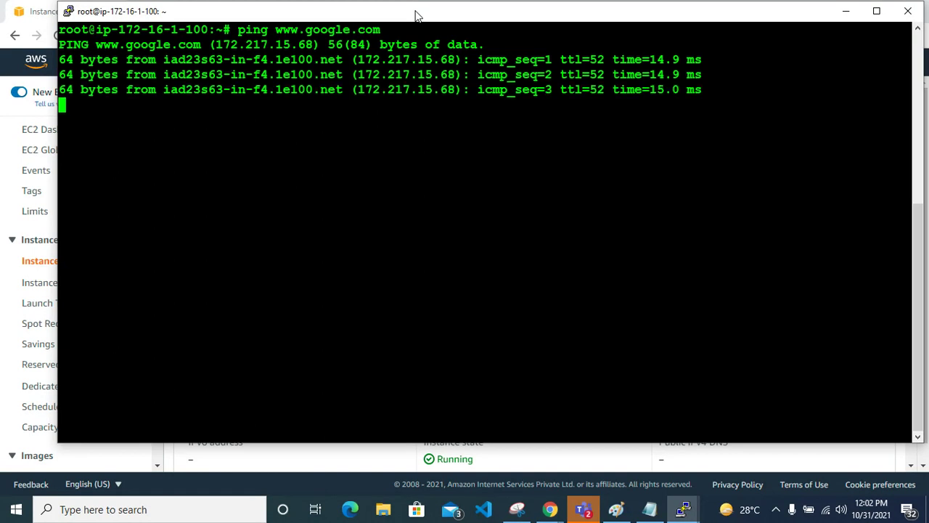
key("ctrl+c")
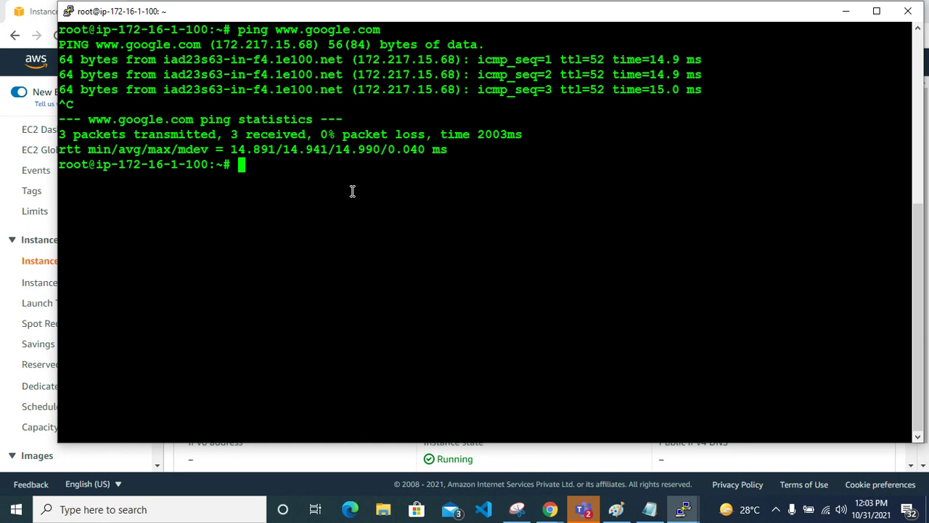
Step: Copy maruthi_server's private IPv4 address from the EC2 console, ping 172.16.1.100 from its own terminal, and stop the ping
type("ping")
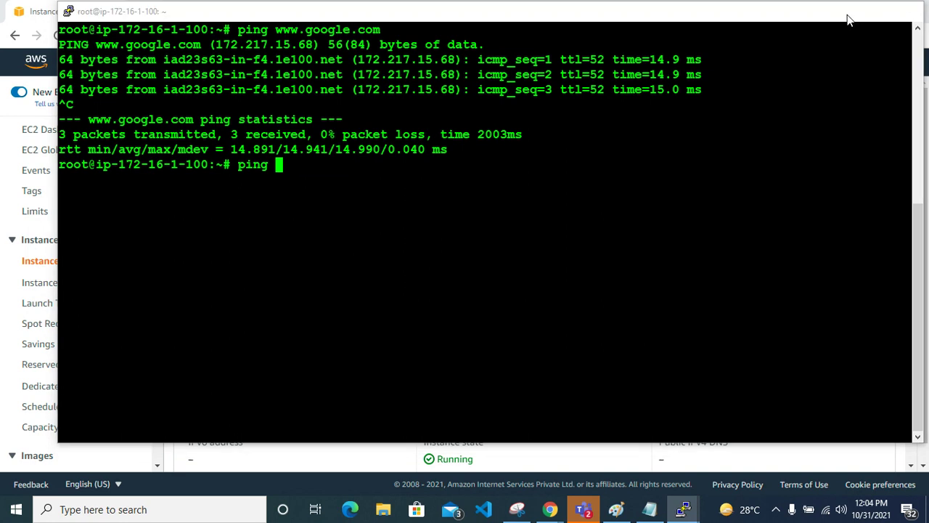
left_click(847, 14)
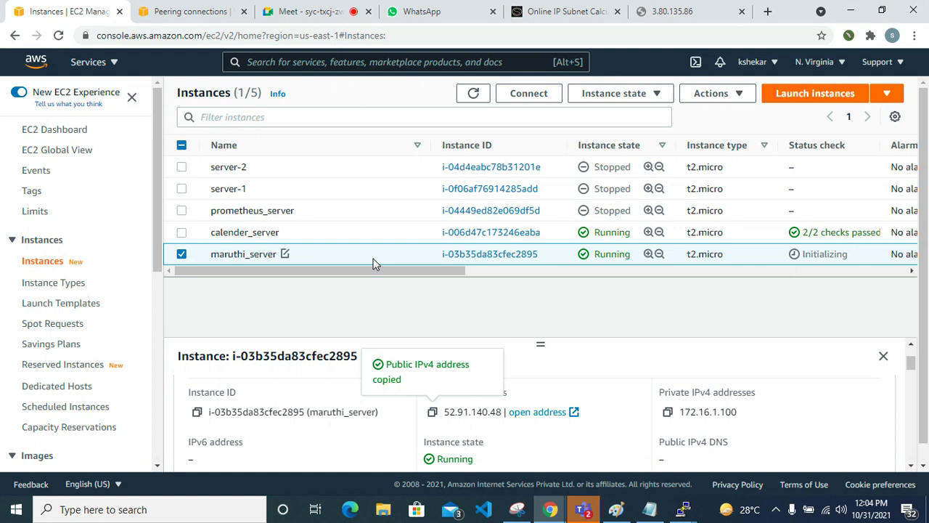
left_click(669, 413)
mouse_move(683, 509)
left_click(620, 438)
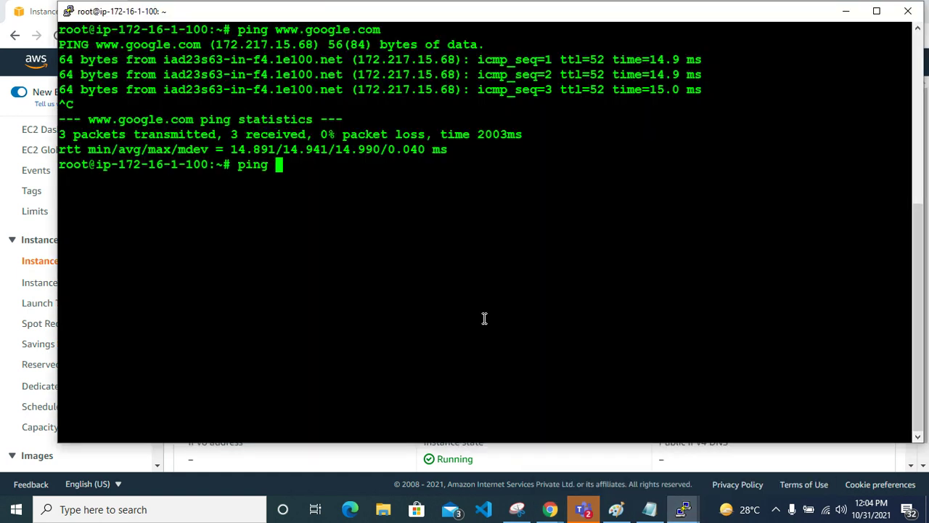
right_click(437, 182)
key("Return")
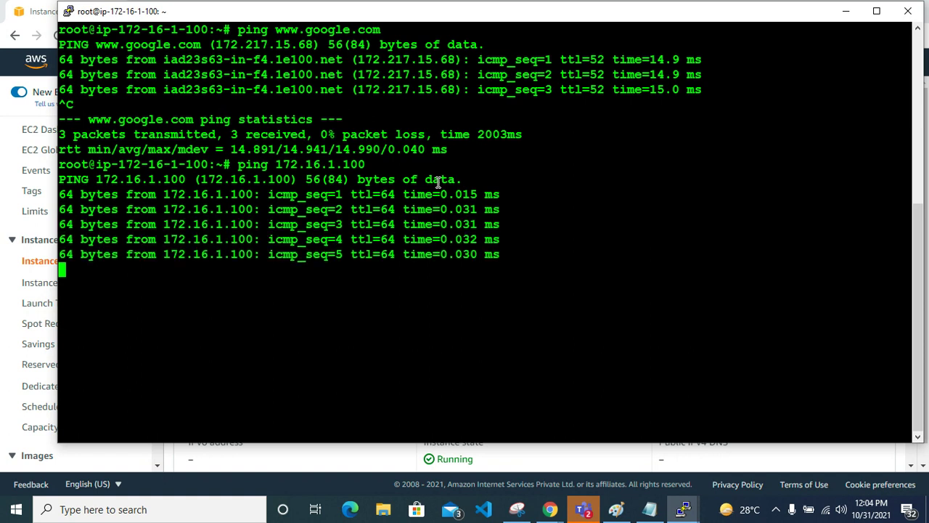
key("ctrl+c")
Step: Copy calender_server's private IPv4 address from the EC2 console and ping 10.0.0.152 from the maruthi_server terminal
left_click(847, 13)
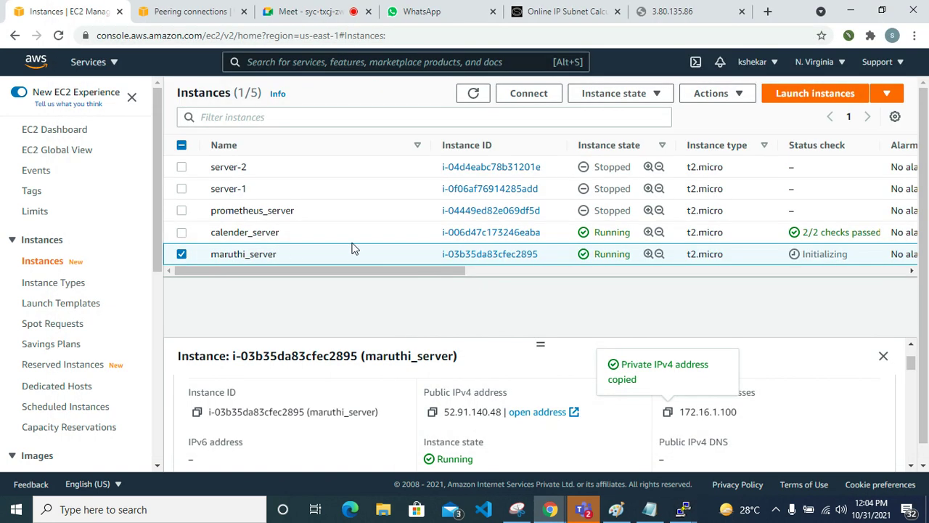
left_click(356, 233)
left_click(668, 412)
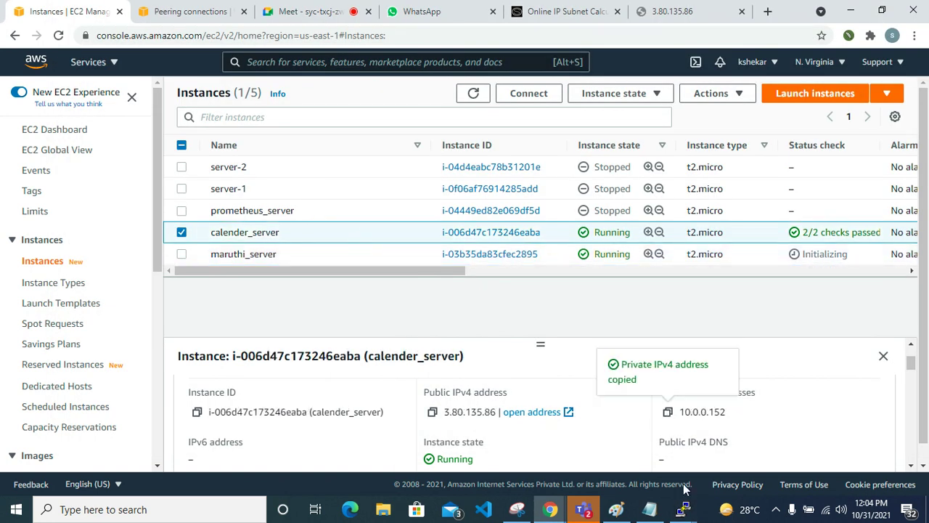
mouse_move(682, 508)
left_click(596, 407)
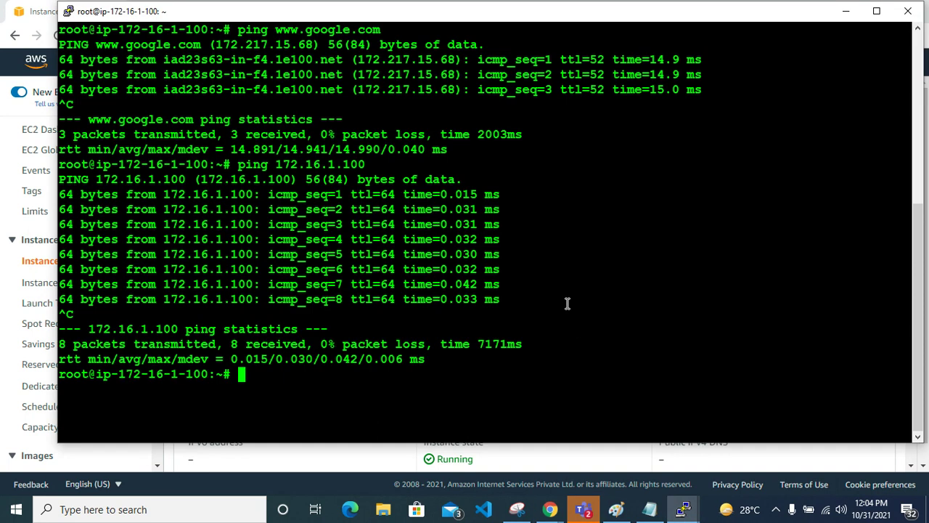
type("ping")
right_click(534, 335)
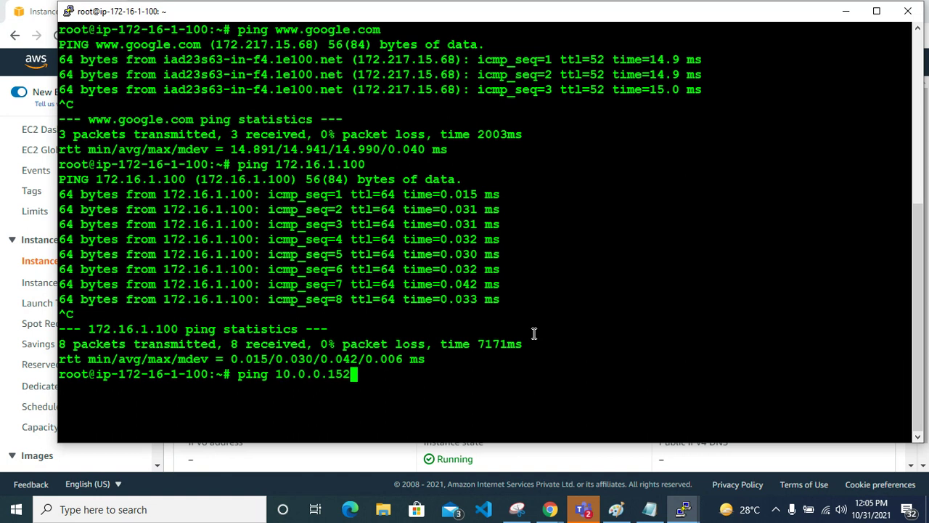
key("Return")
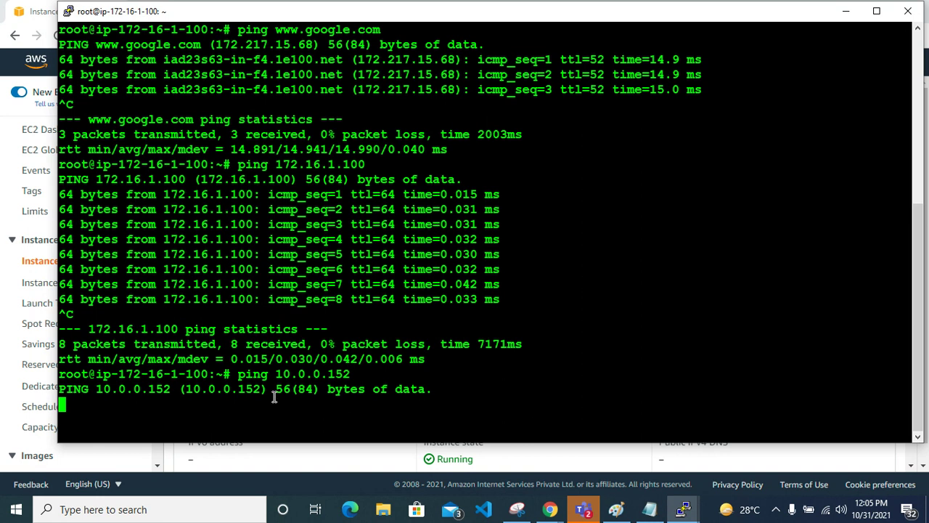
Step: Return to the VPC peering connections page and examine the route tables that reference cal-to-maruthi
left_click(845, 10)
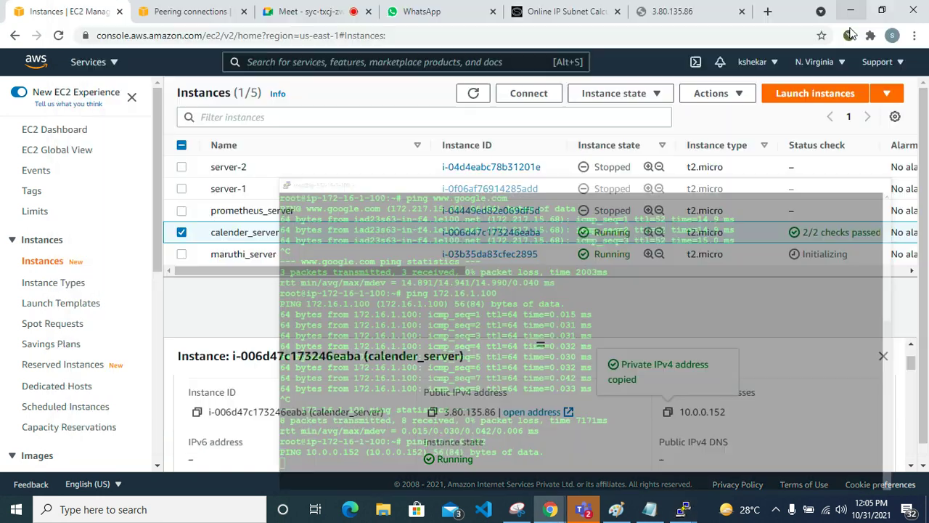
left_click(209, 13)
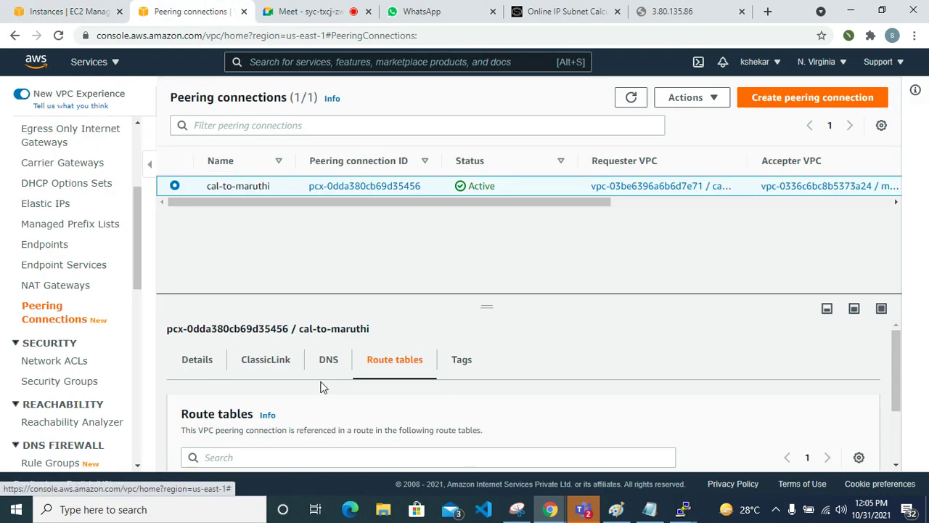
scroll(322, 382, "down", 2)
scroll(203, 363, "up", 2)
scroll(319, 421, "down", 2)
scroll(317, 392, "up", 2)
scroll(317, 363, "down", 2)
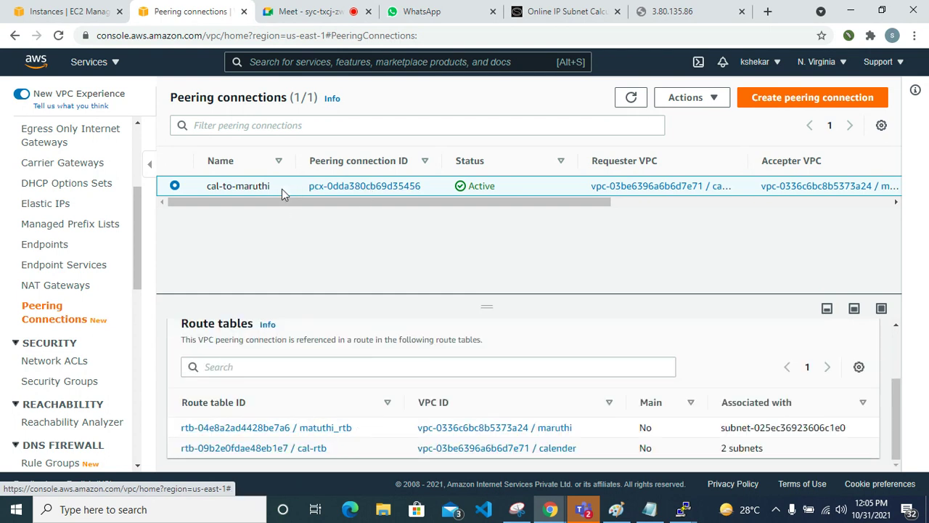
Step: Open the cal-to-maruthi peering connection's details and examine its CIDRs, route tables, DNS settings and ClassicLink settings
left_click(339, 187)
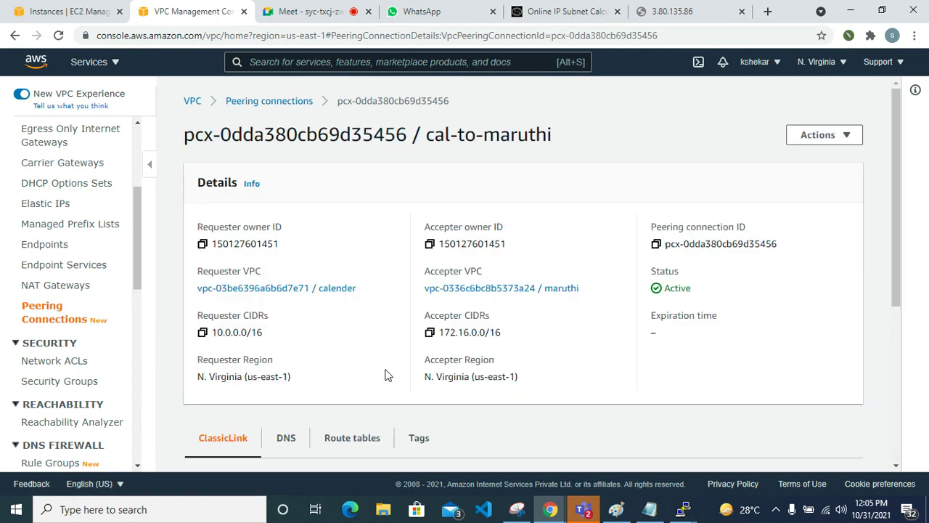
scroll(305, 326, "down", 2)
scroll(282, 317, "down", 3)
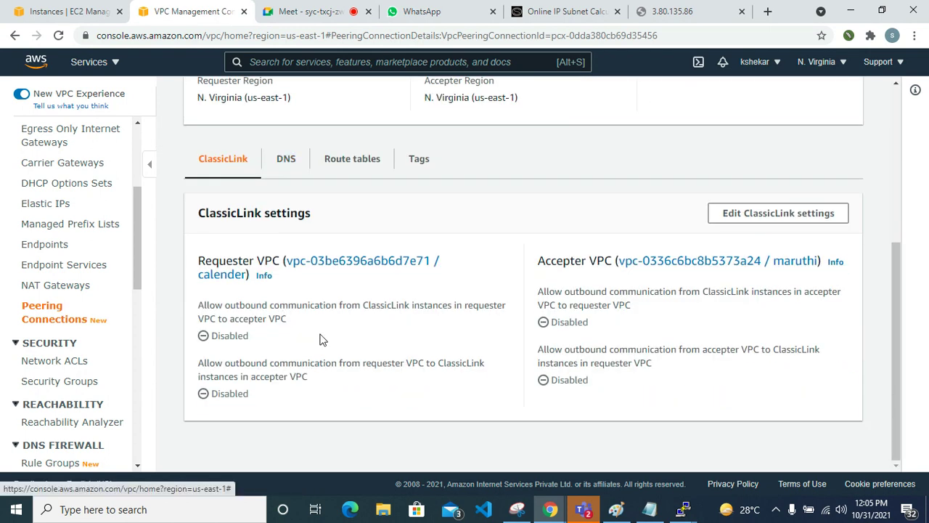
left_click(347, 162)
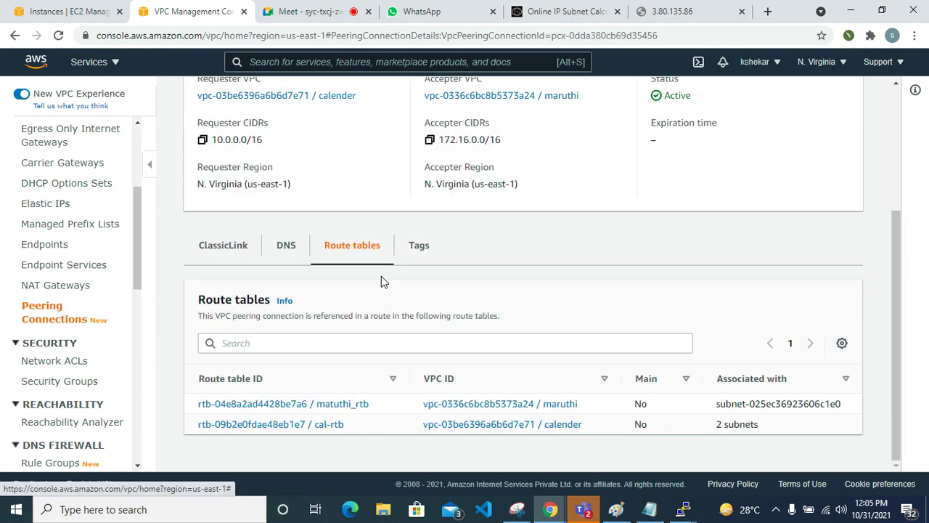
left_click(286, 247)
scroll(334, 291, "down", 1)
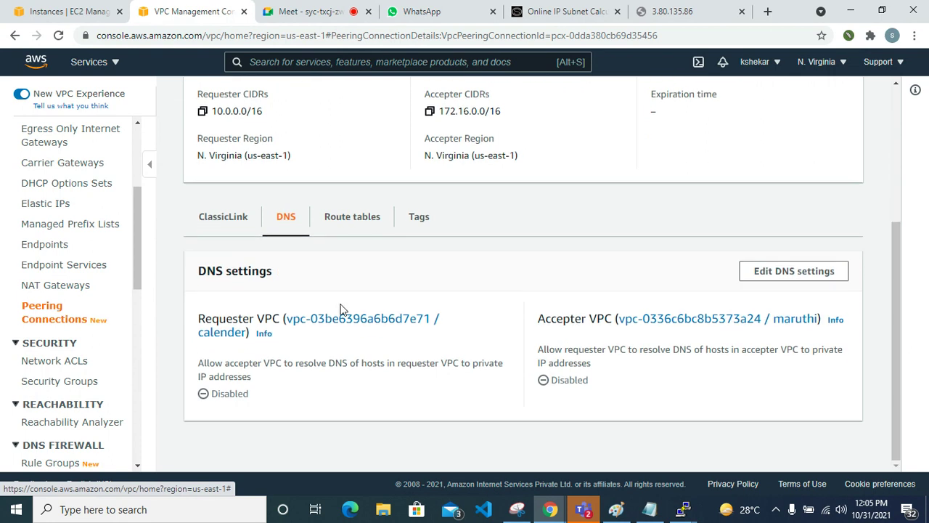
left_click(230, 217)
scroll(265, 333, "down", 1)
scroll(265, 332, "up", 4)
scroll(43, 281, "up", 3)
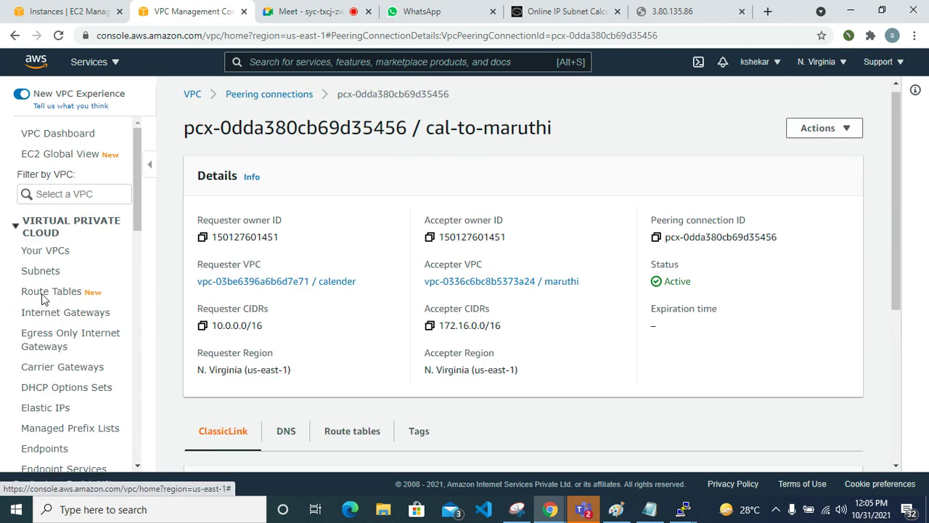
Step: Open the VPC subnets list, return to the maruthi_server terminal, stop the ping to 10.0.0.152, and clear the screen
left_click(51, 271)
mouse_move(683, 508)
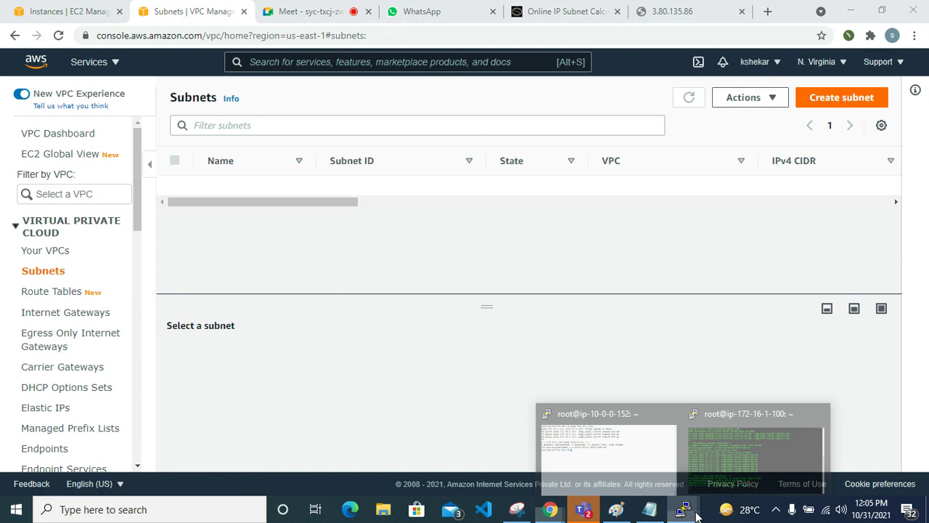
left_click(689, 430)
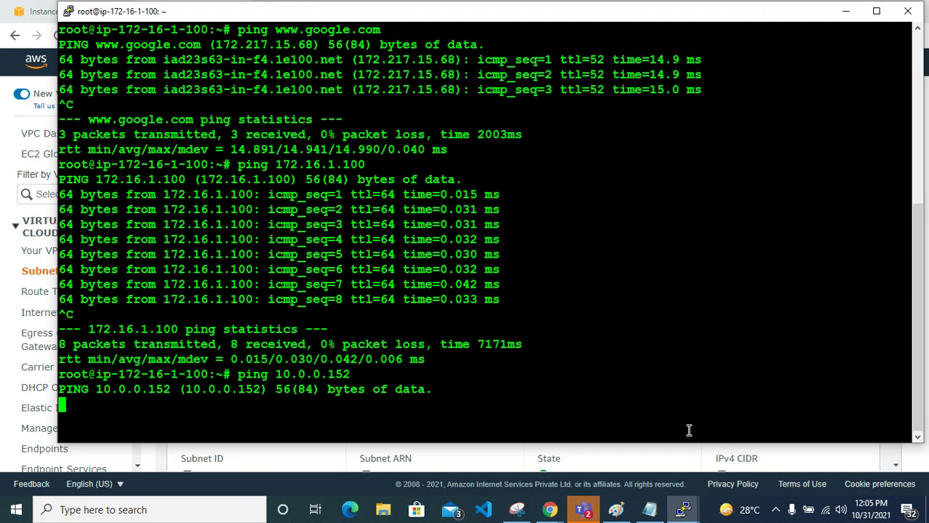
key("ctrl+c")
key("ctrl+c")
key("ctrl+l")
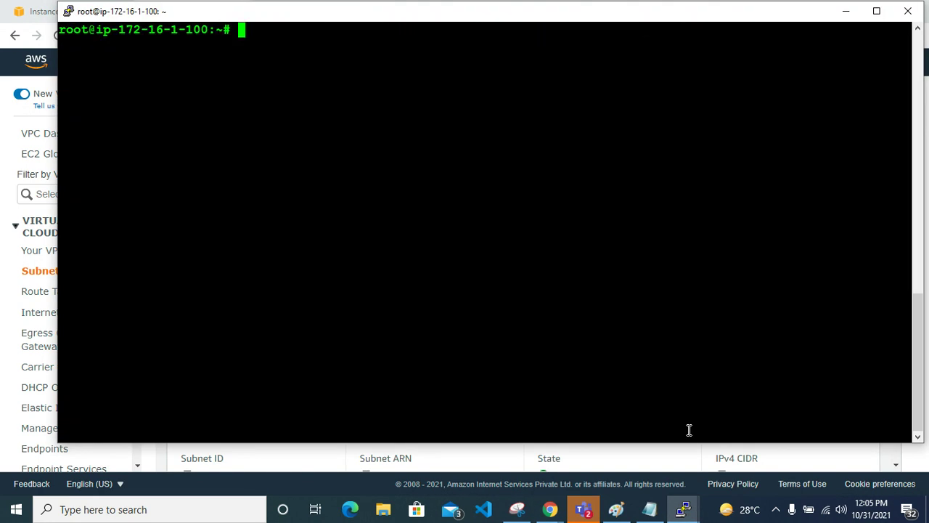
left_click(846, 13)
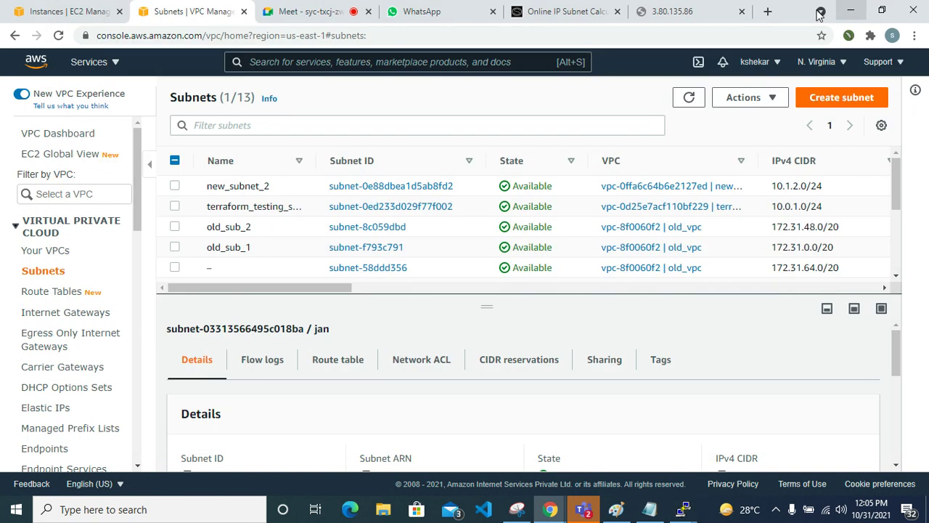
mouse_move(693, 514)
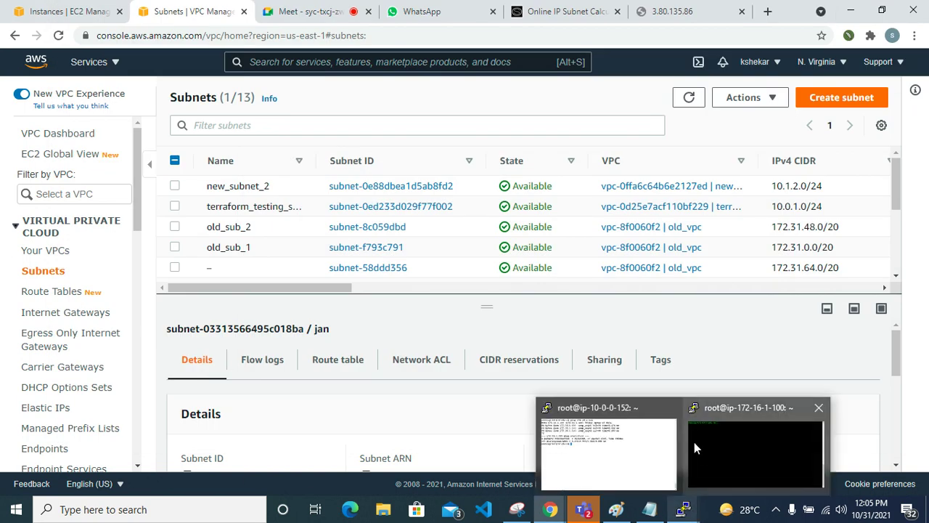
mouse_move(793, 455)
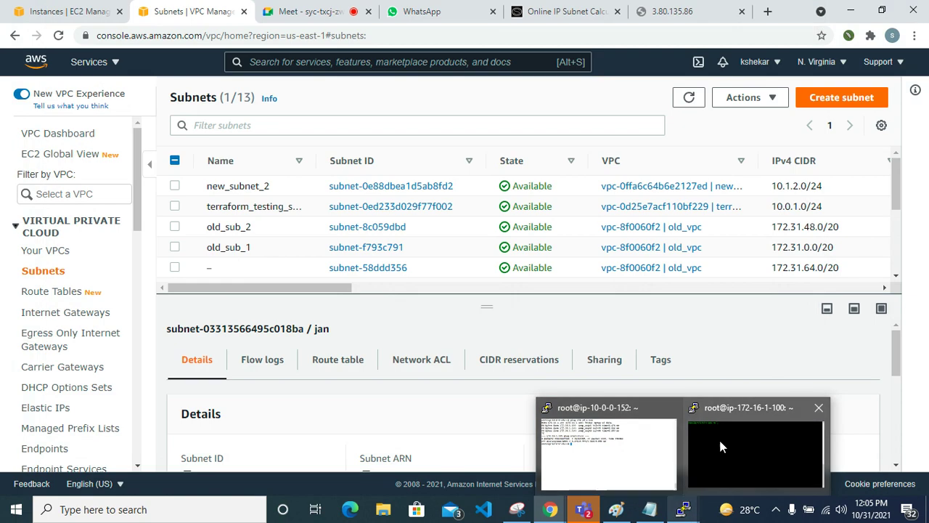
left_click(719, 437)
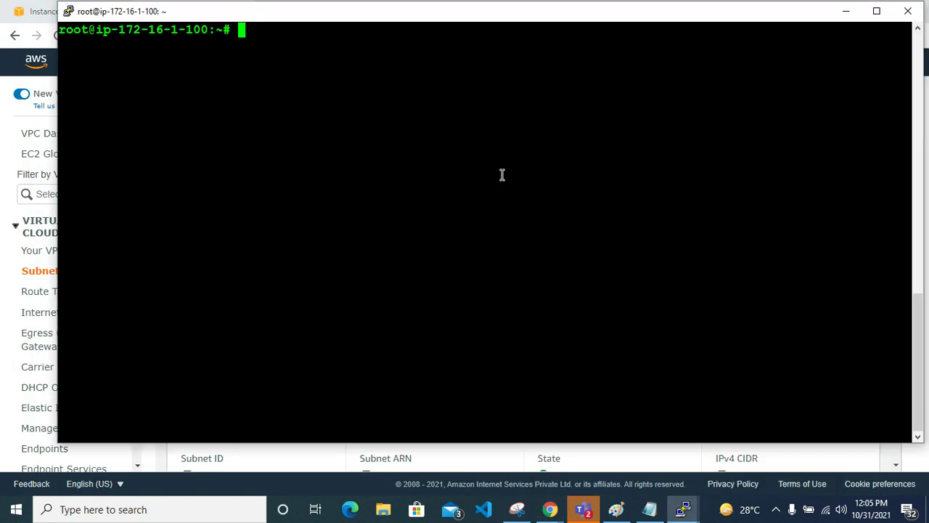
right_click(413, 17)
left_click(374, 151)
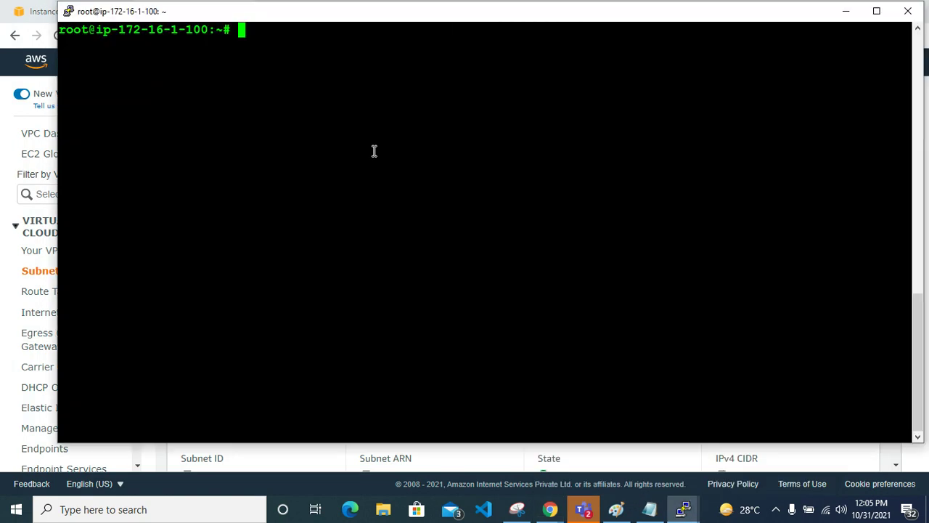
left_click(843, 16)
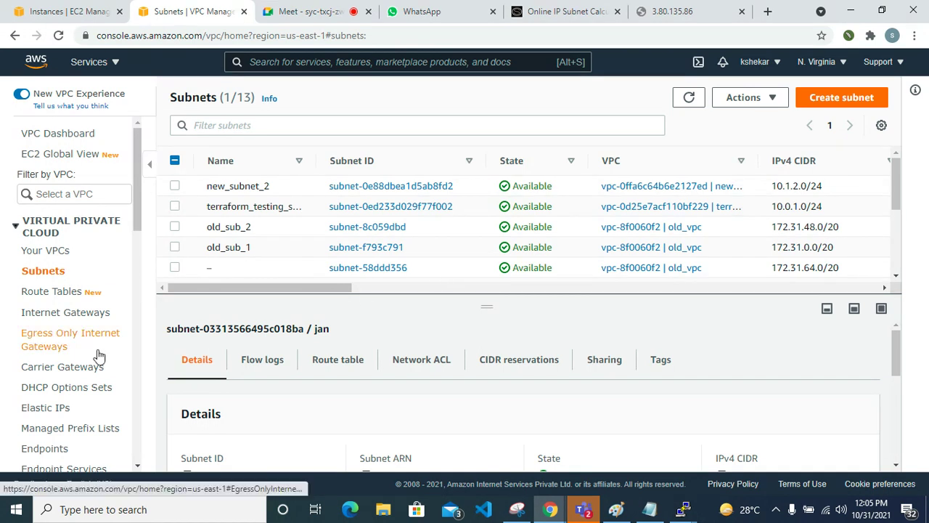
Step: Open the VPC NAT gateways list, check the web page at 3.80.135.86, and return to the NAT gateways
scroll(99, 355, "down", 3)
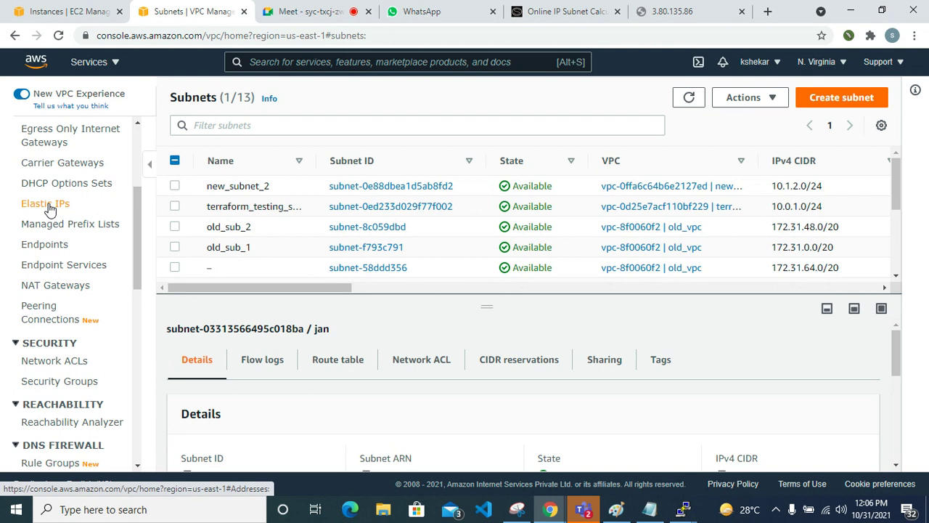
scroll(47, 406, "down", 1)
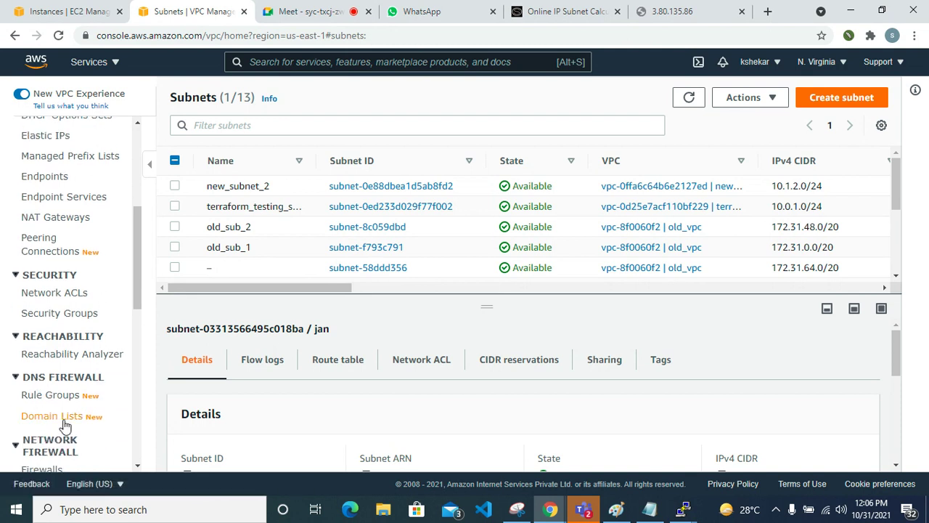
left_click(79, 220)
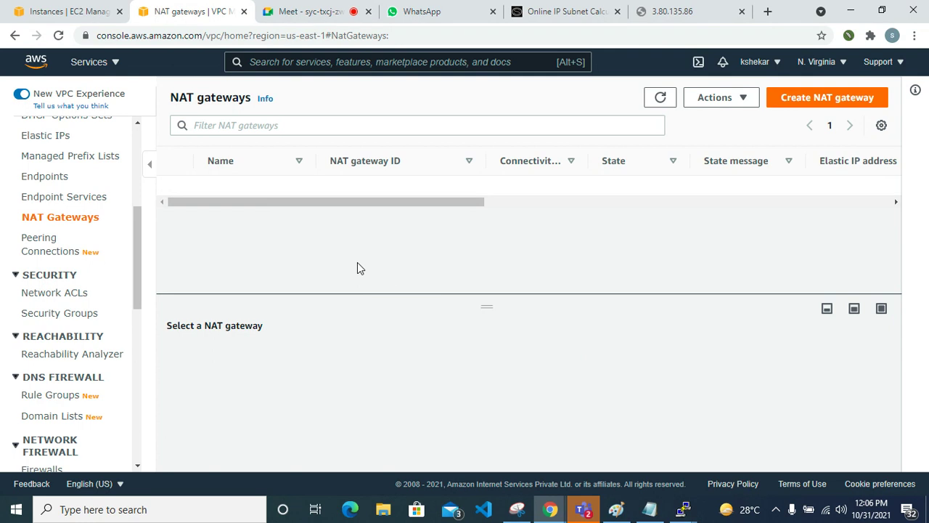
left_click(665, 12)
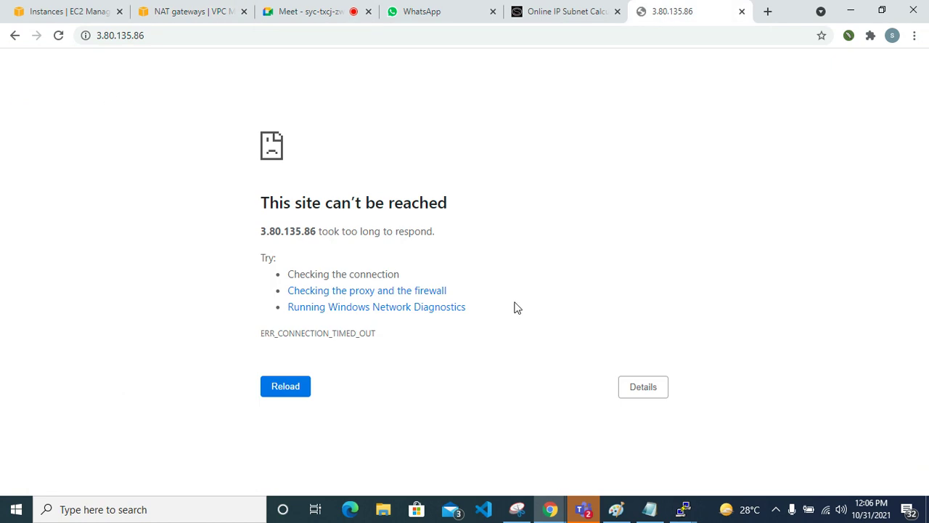
left_click(178, 18)
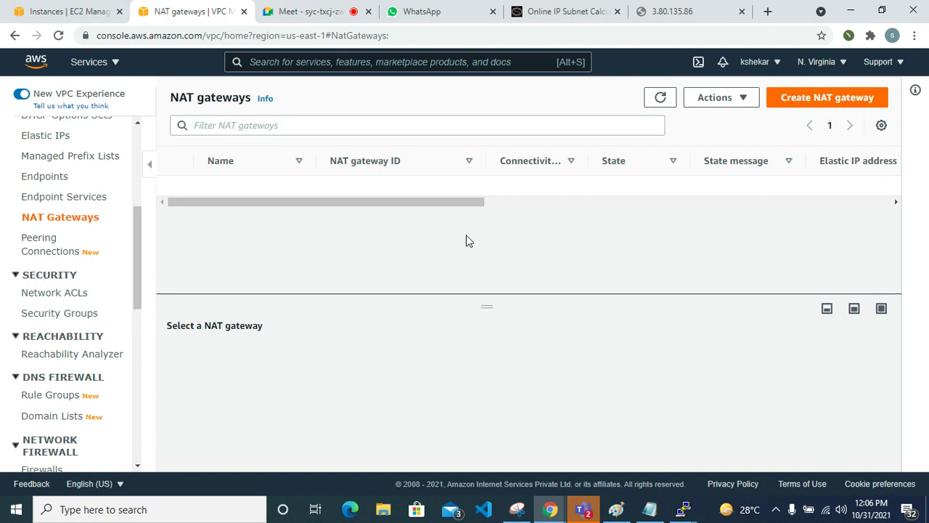
left_click_drag(489, 300, 487, 235)
scroll(77, 222, "up", 1)
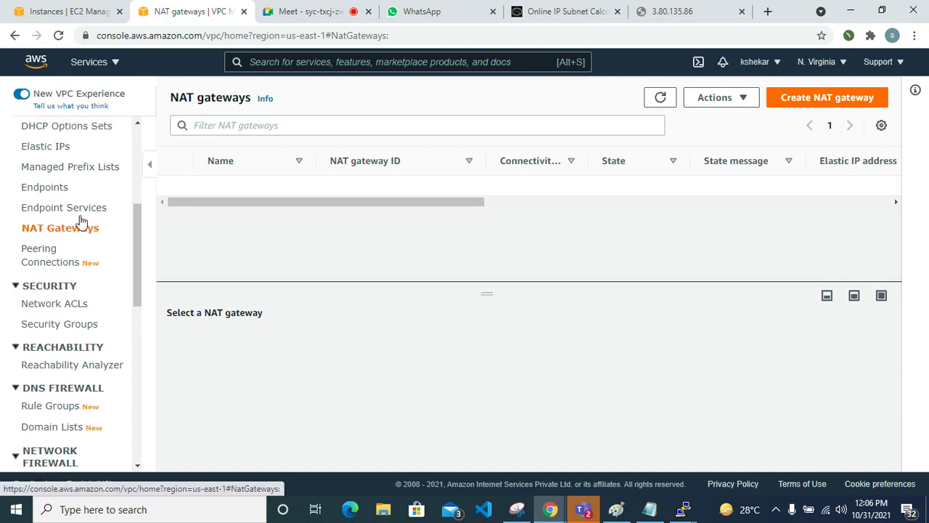
left_click(56, 14)
left_click(178, 13)
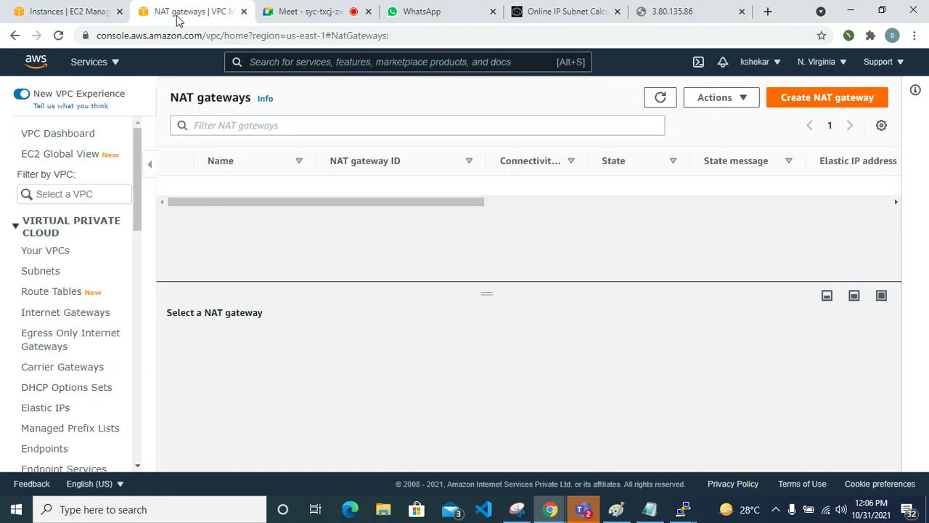
scroll(67, 363, "down", 1)
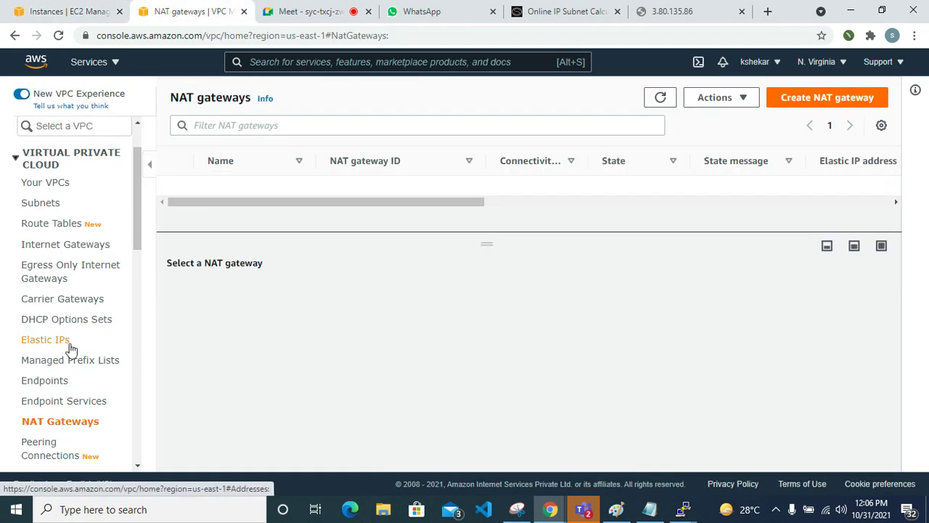
scroll(68, 357, "down", 1)
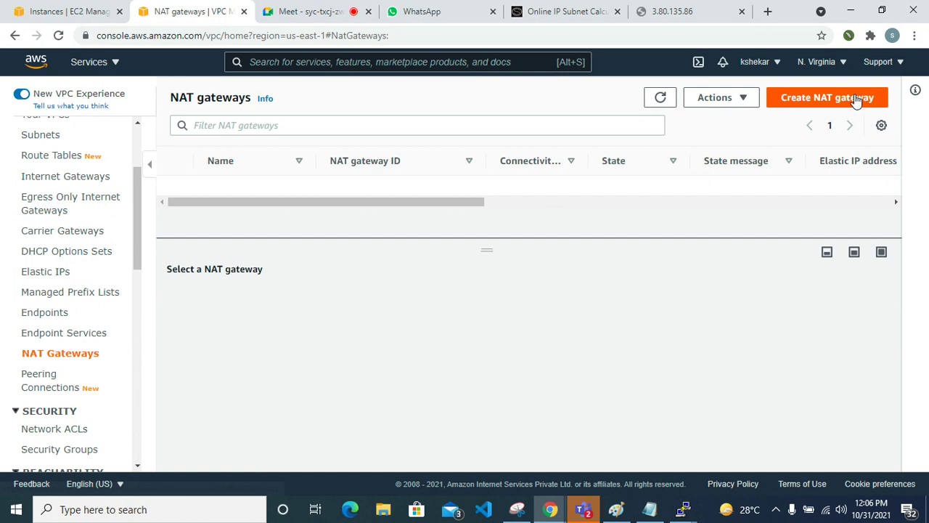
Step: Start creating a NAT gateway and name it calender_nat
left_click(801, 98)
scroll(124, 259, "down", 2)
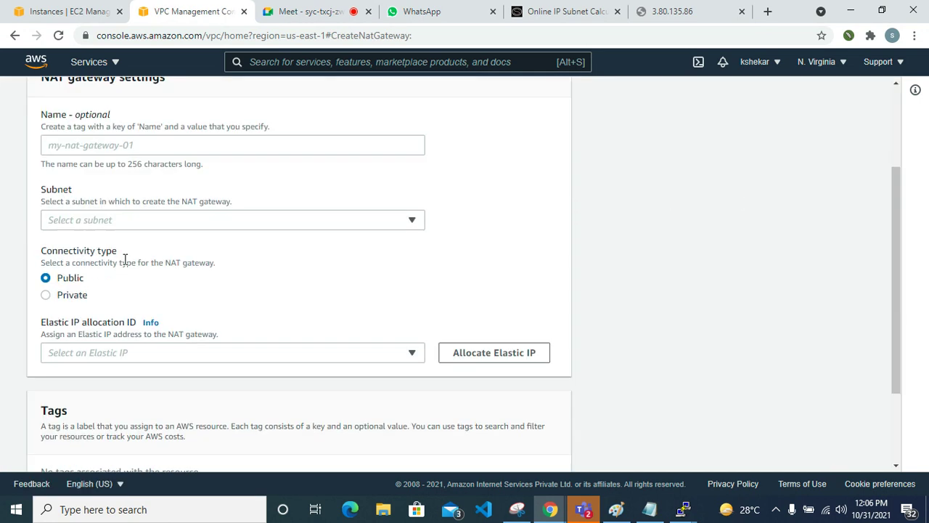
scroll(120, 283, "up", 2)
left_click(104, 284)
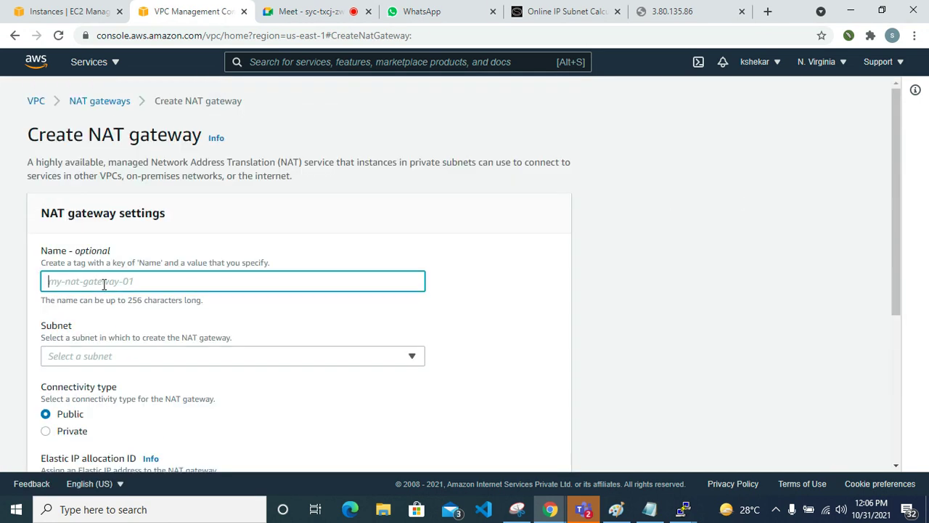
type("na")
key("BackSpace")
key("BackSpace")
type("ca")
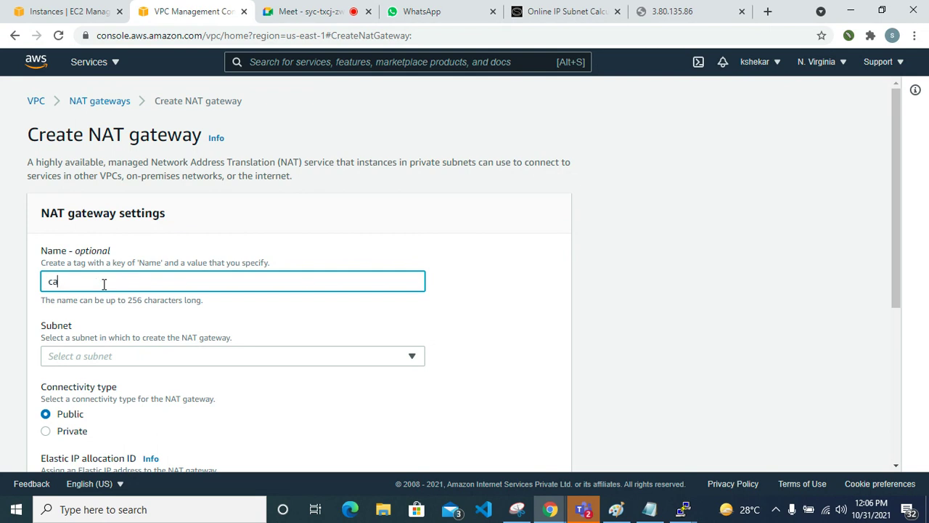
type("lender_nat")
Step: Select the feb subnet for the new NAT gateway
left_click(134, 344)
scroll(161, 328, "down", 2)
left_click(170, 219)
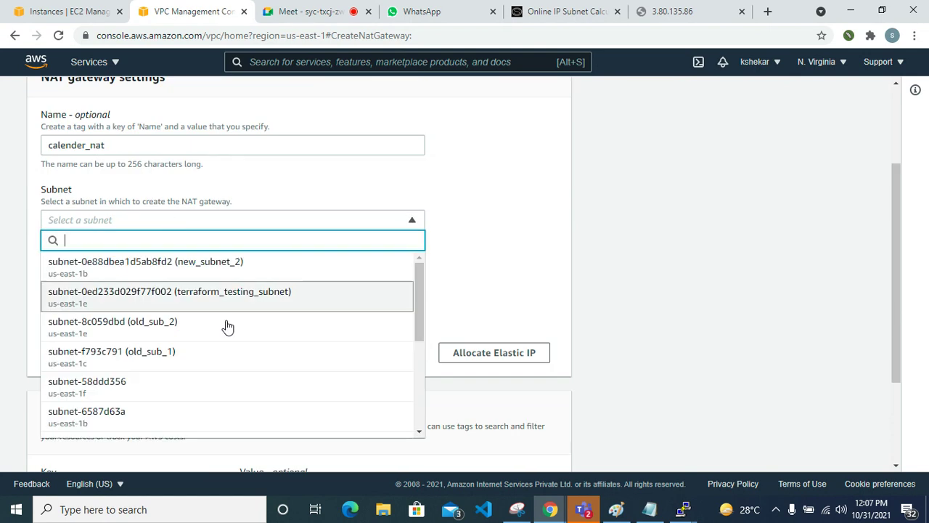
left_click(267, 268)
left_click(255, 222)
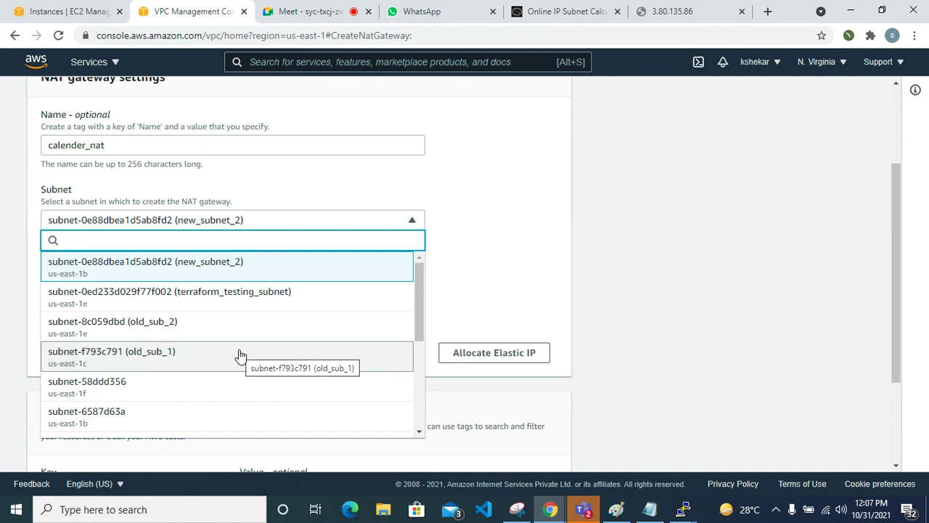
scroll(241, 356, "up", 1)
scroll(241, 350, "down", 1)
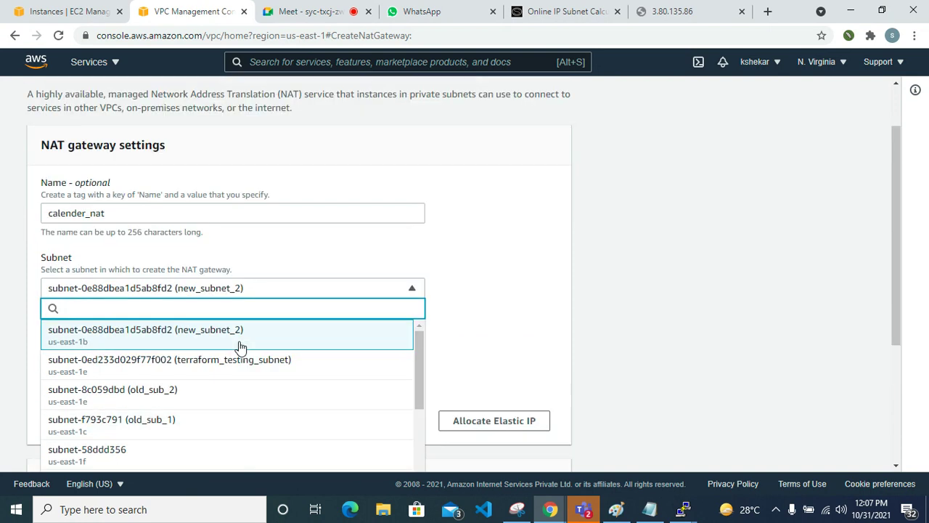
scroll(241, 350, "down", 3)
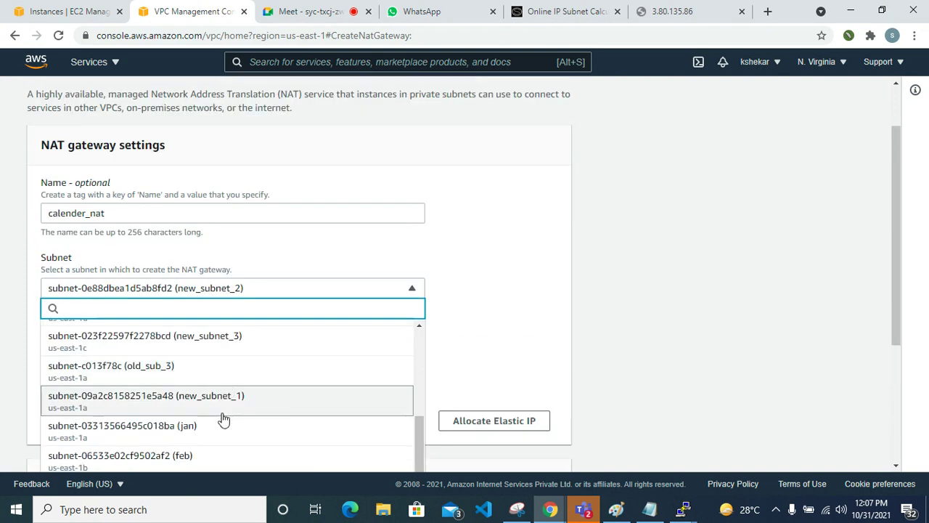
scroll(220, 426, "down", 1)
left_click(203, 386)
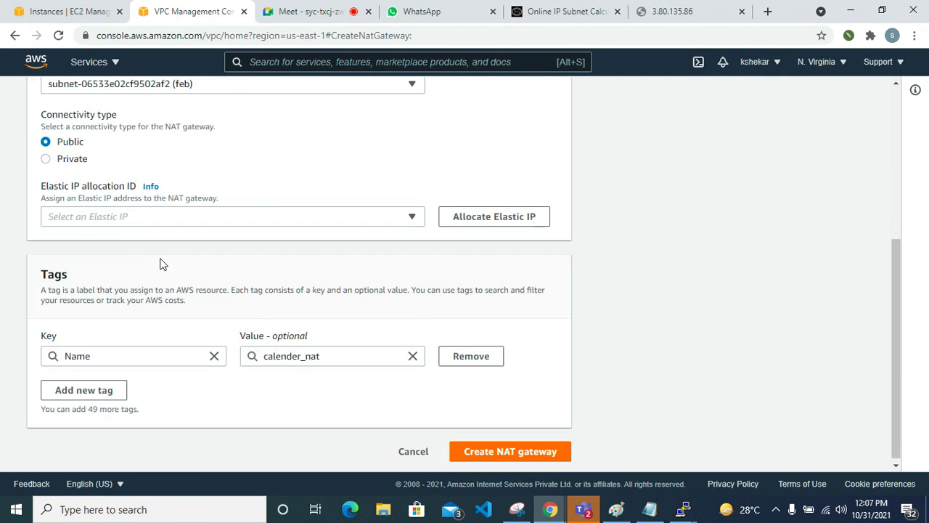
Step: Try to create the public NAT gateway without an Elastic IP, check the available Elastic IPs, and cancel the creation
scroll(211, 323, "down", 1)
left_click(532, 449)
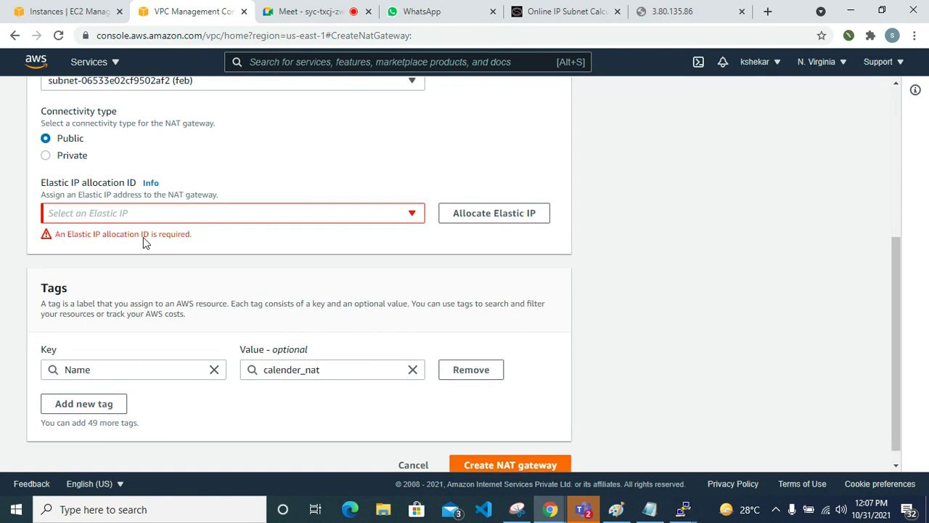
left_click(141, 216)
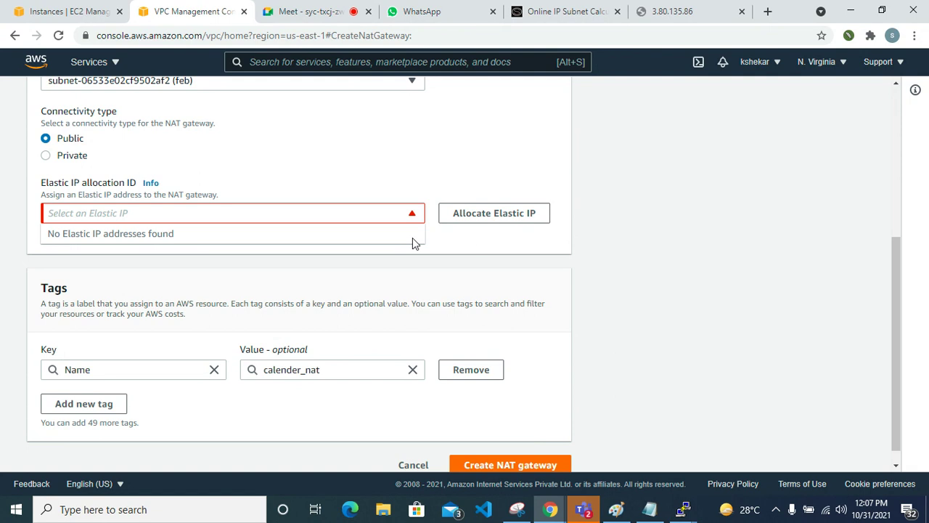
scroll(368, 315, "up", 2)
scroll(365, 332, "down", 2)
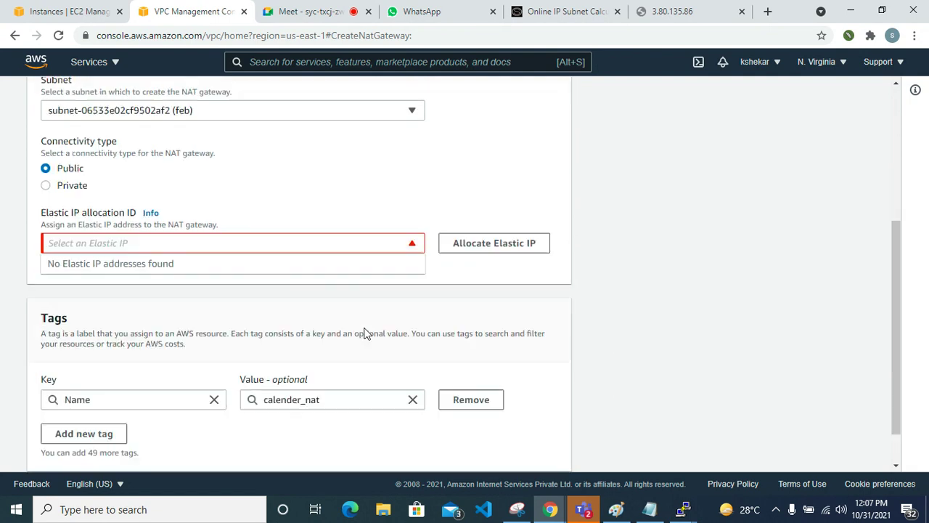
scroll(365, 331, "down", 1)
left_click(413, 448)
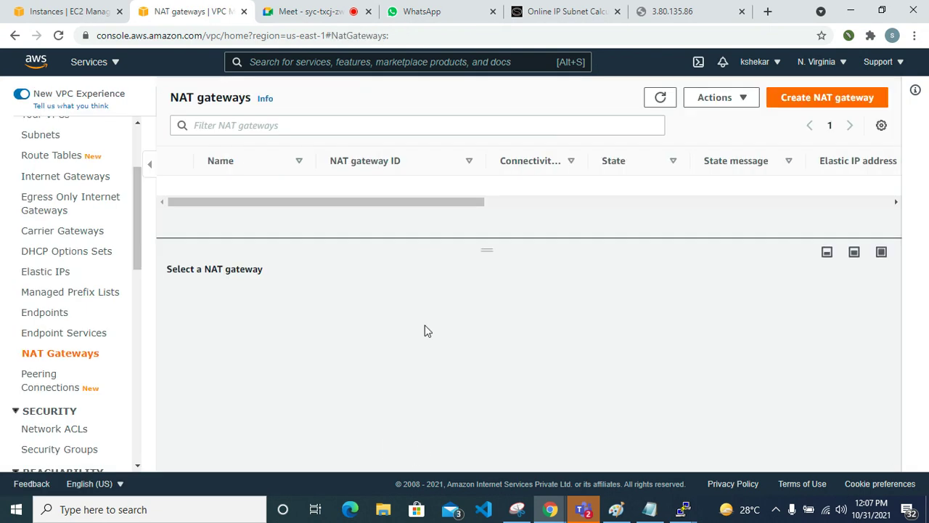
Step: Open the VPC route tables, select cal-rtb, and examine its subnet associations, VPC and details
scroll(62, 360, "up", 2)
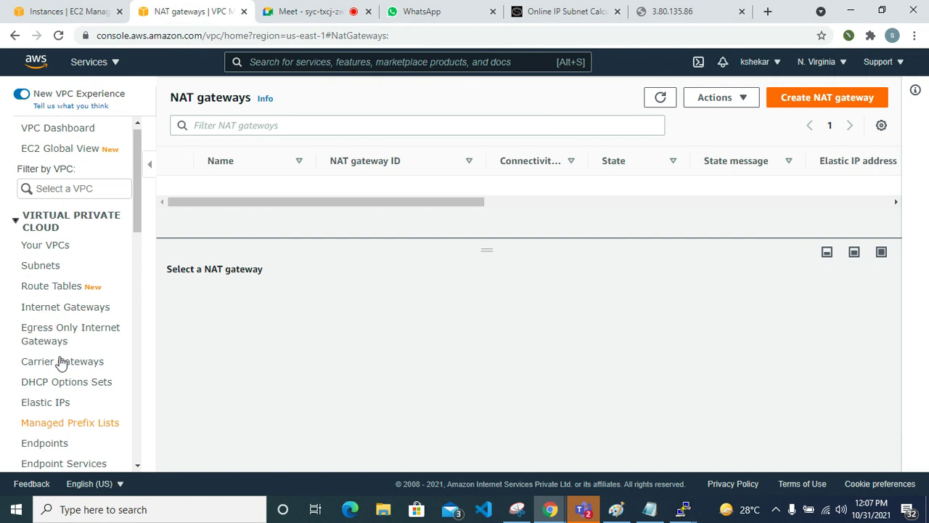
left_click(56, 293)
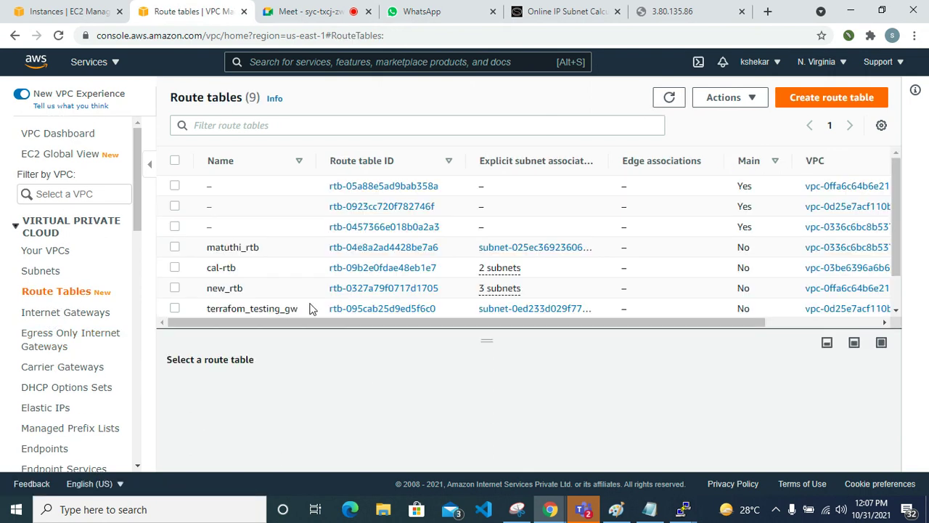
left_click(294, 291)
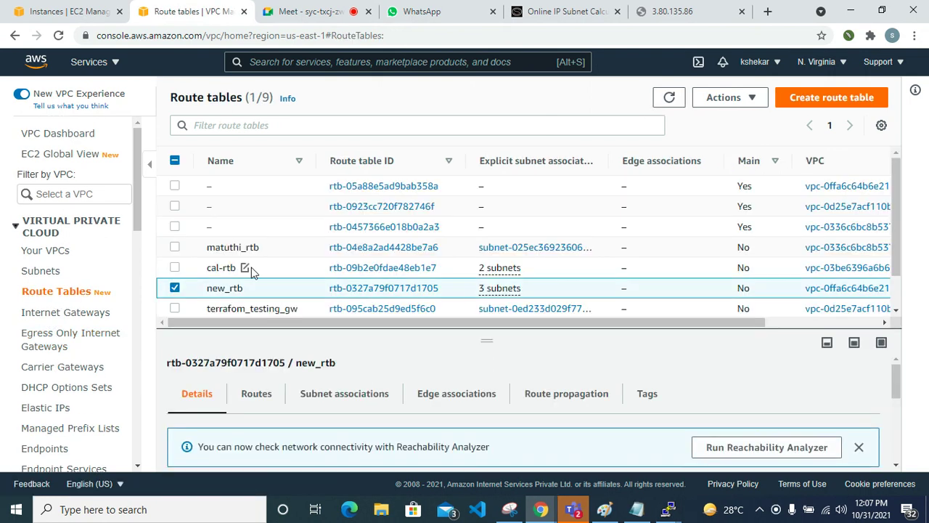
left_click(294, 269)
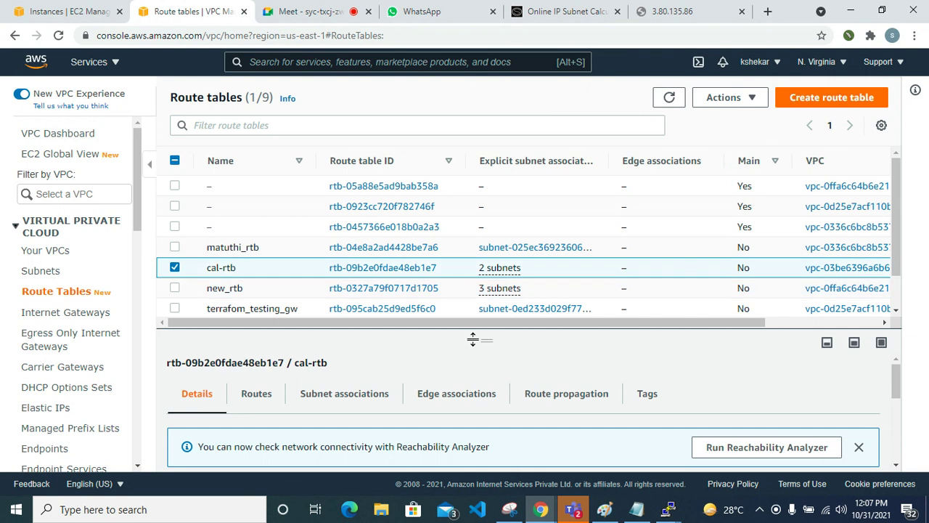
left_click_drag(469, 333, 469, 383)
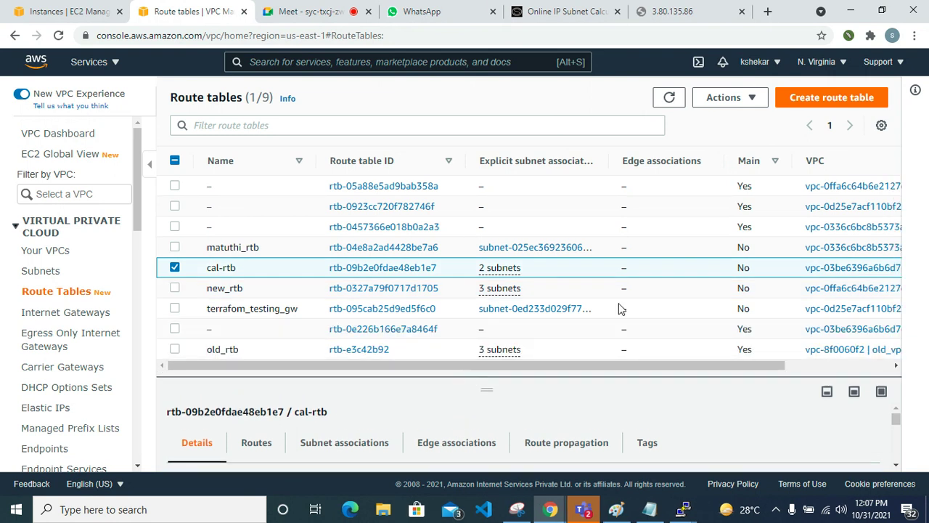
scroll(572, 355, "right", 5)
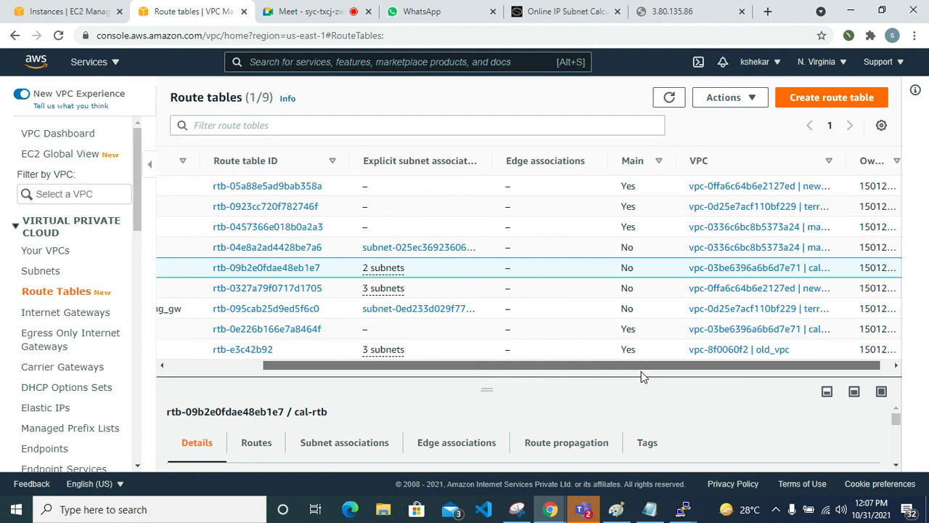
scroll(587, 376, "left", 4)
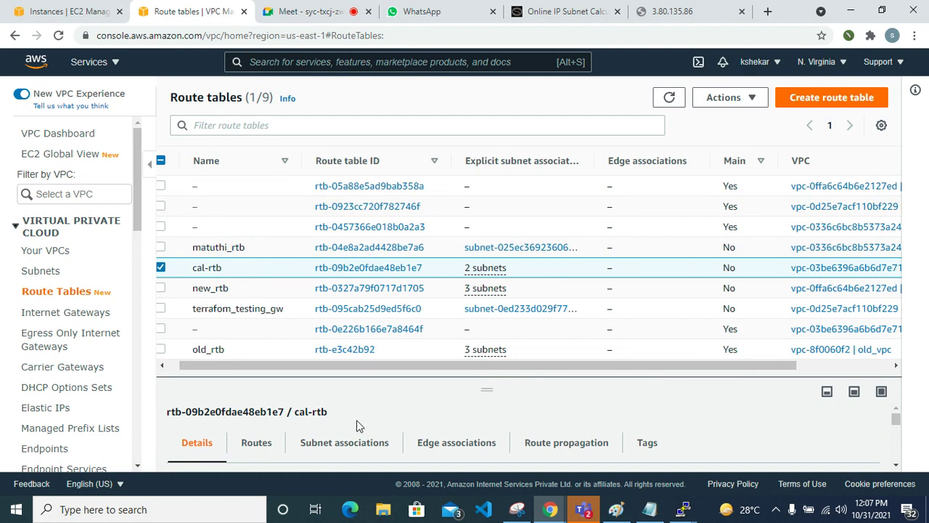
scroll(353, 425, "down", 2)
scroll(353, 425, "up", 1)
scroll(351, 423, "down", 1)
scroll(278, 463, "down", 2)
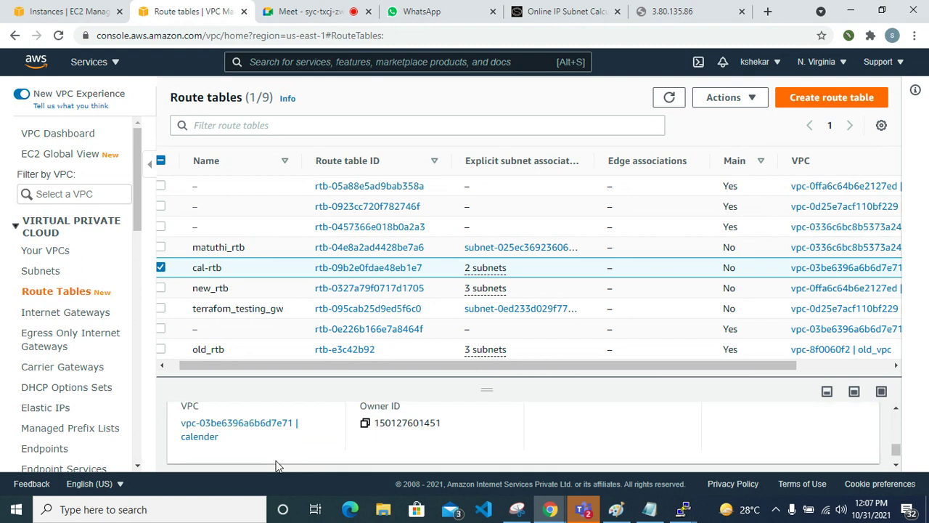
Step: Start setting cal-rtb as the main route table of its VPC
scroll(278, 463, "up", 1)
scroll(278, 462, "up", 4)
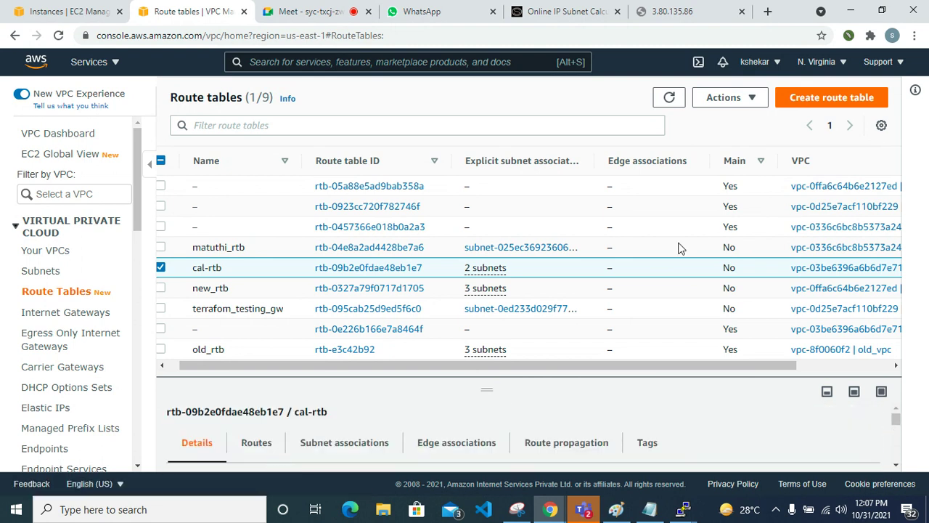
right_click(549, 275)
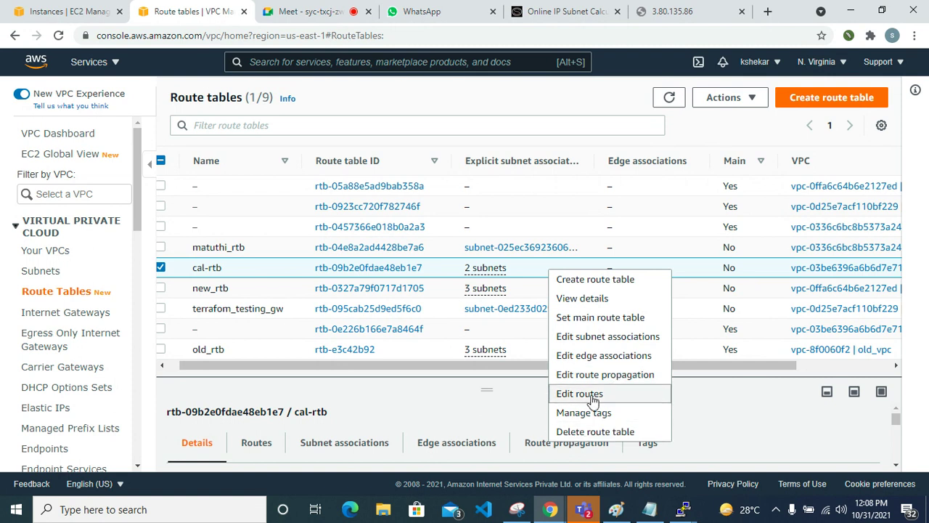
left_click(746, 410)
right_click(652, 272)
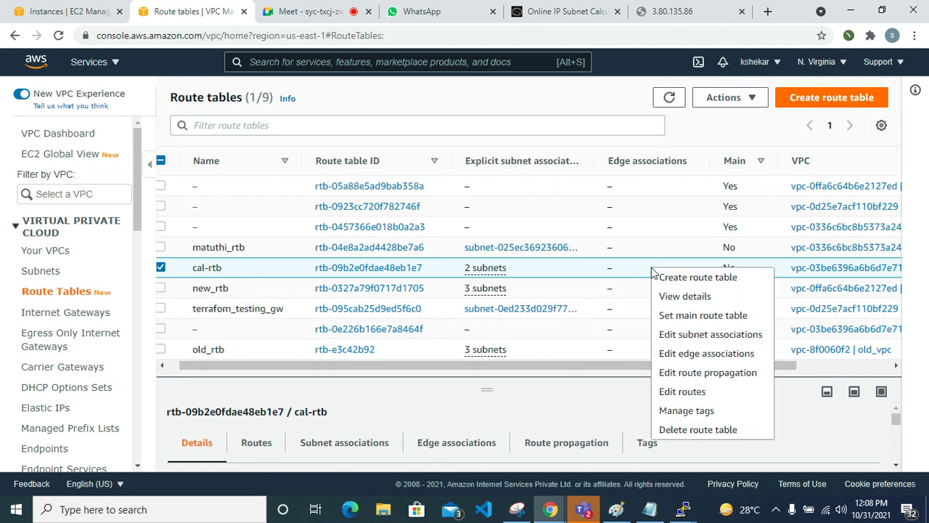
left_click(711, 322)
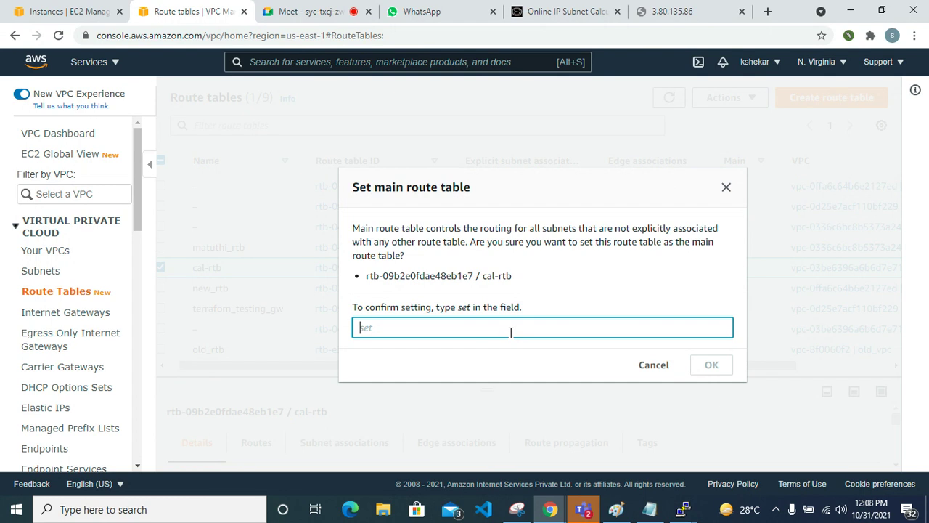
Step: Try to confirm the main route table change with the texts cal-public-table, confirm and type
type("cal-public-table")
left_click(714, 366)
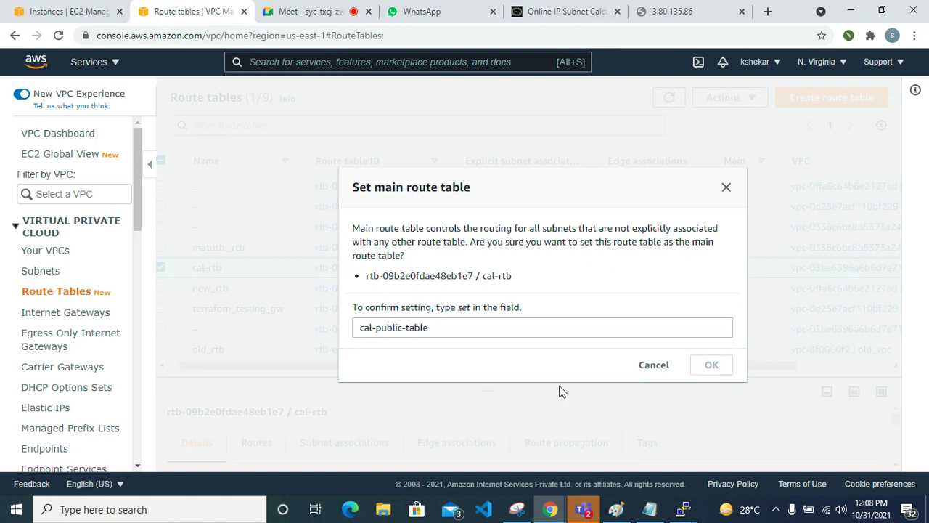
left_click_drag(484, 327, 228, 322)
left_click_drag(512, 277, 365, 276)
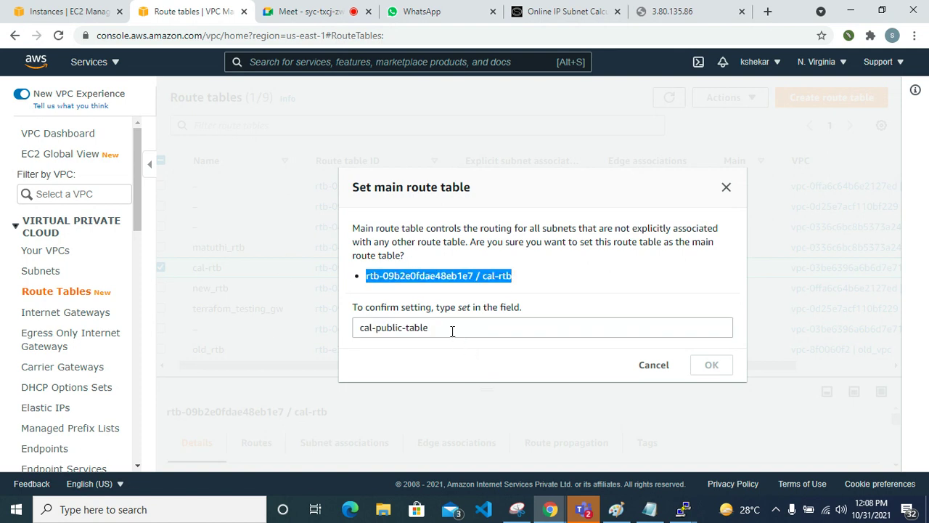
left_click_drag(452, 329, 151, 354)
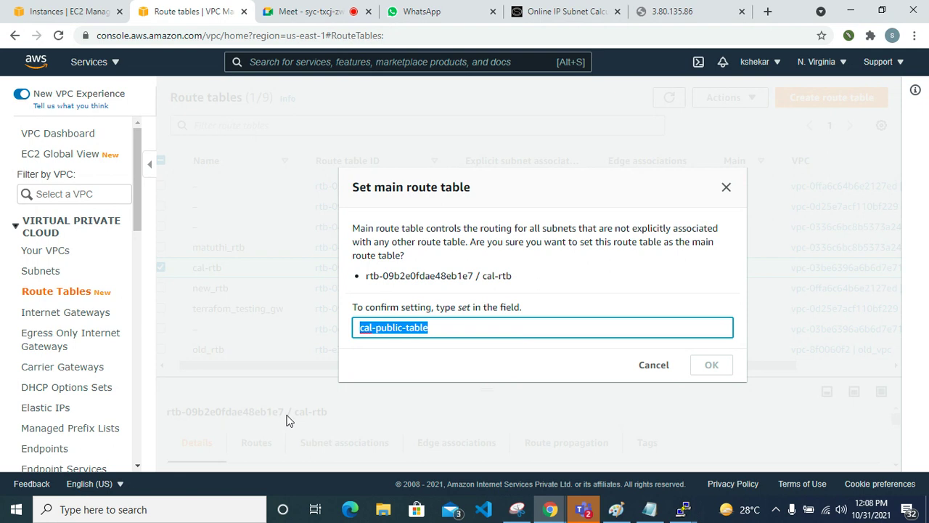
type("confi")
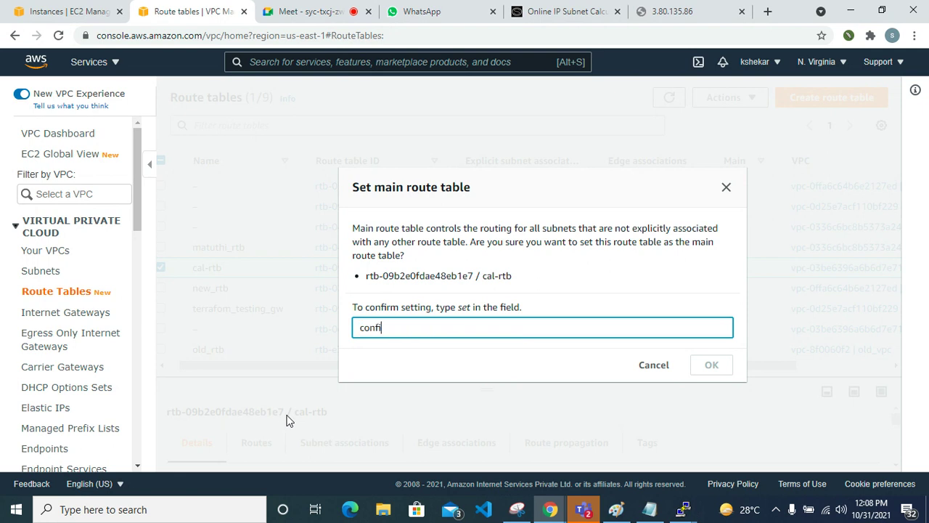
type("rm")
left_click_drag(462, 327, 307, 327)
type("type")
Step: Replace the confirmation text with set and confirm cal-rtb as the main route table
key("BackSpace")
key("BackSpace")
key("BackSpace")
key("BackSpace")
key("BackSpace")
key("BackSpace")
key("BackSpace")
key("BackSpace")
key("BackSpace")
key("BackSpace")
type("set")
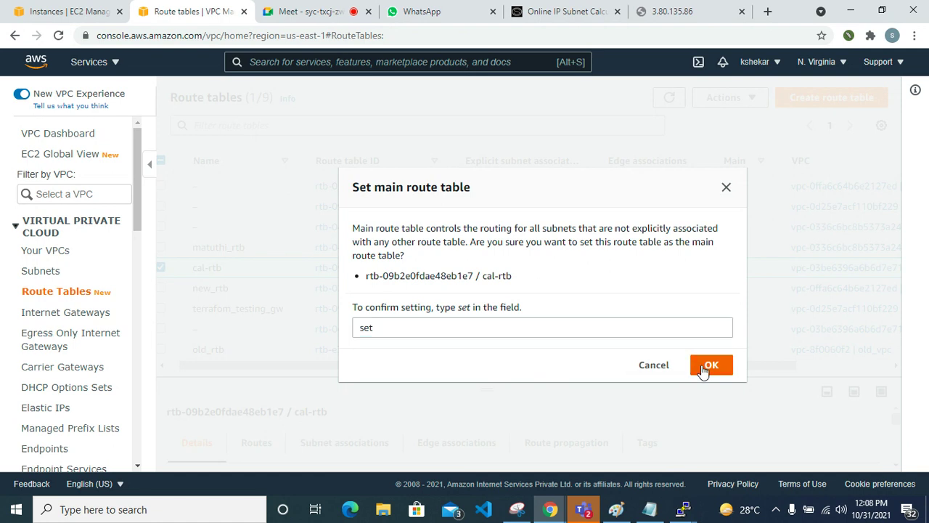
left_click(701, 364)
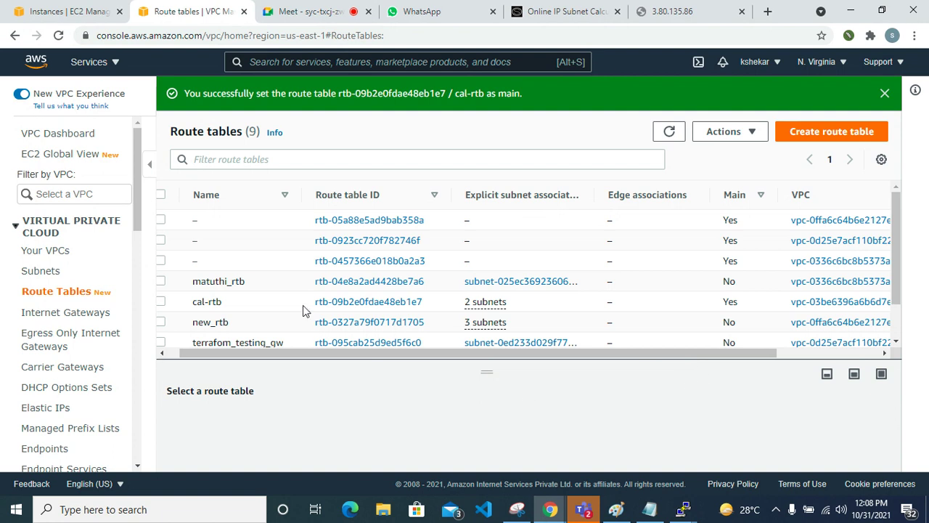
Step: Select cal-rtb in the route table list and examine its details, including main status and VPC, in an enlarged details pane
scroll(302, 305, "down", 2)
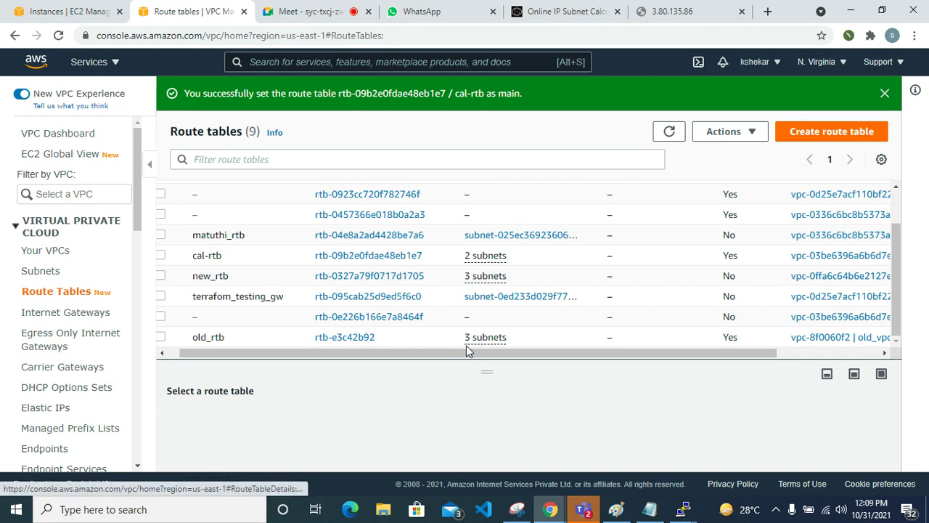
left_click(529, 265)
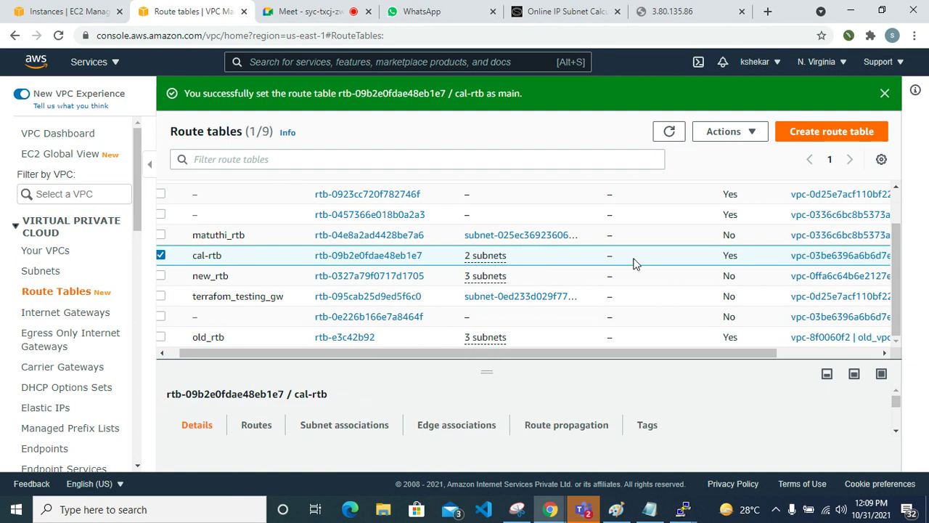
scroll(377, 403, "down", 1)
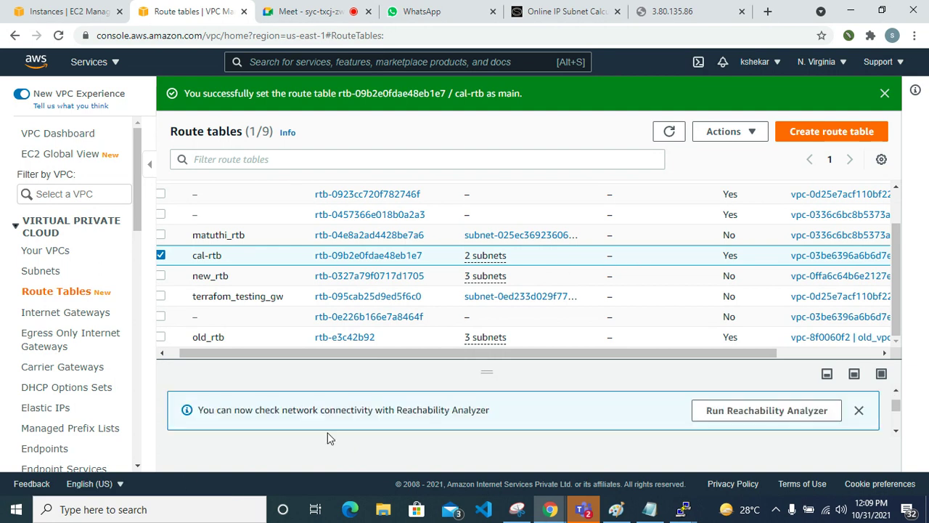
scroll(339, 427, "up", 1)
scroll(337, 422, "up", 1)
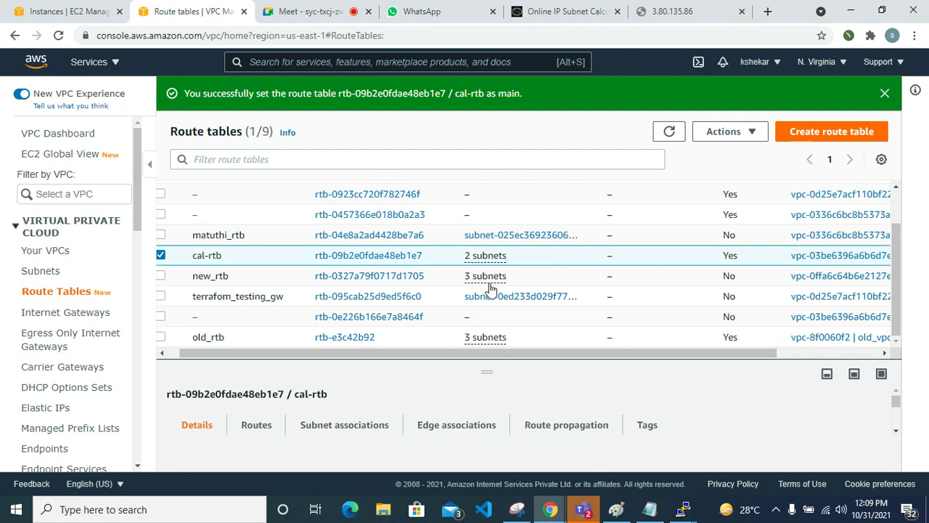
scroll(314, 433, "down", 1)
scroll(314, 434, "down", 2)
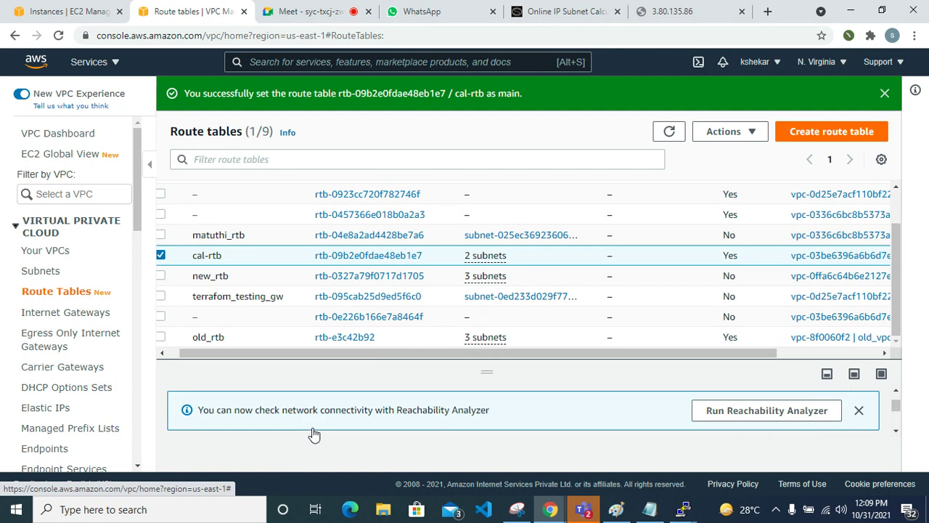
left_click_drag(483, 363, 502, 245)
scroll(311, 356, "down", 2)
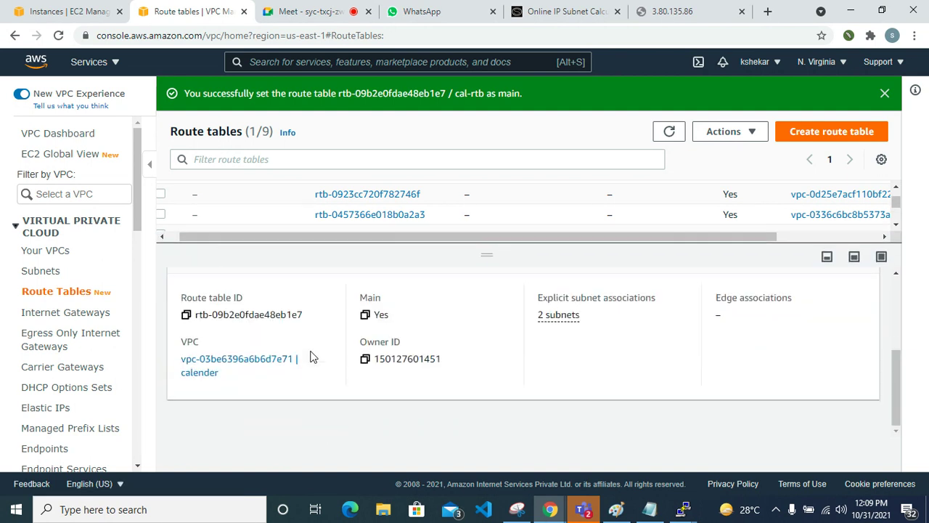
scroll(400, 410, "up", 2)
scroll(287, 423, "up", 1)
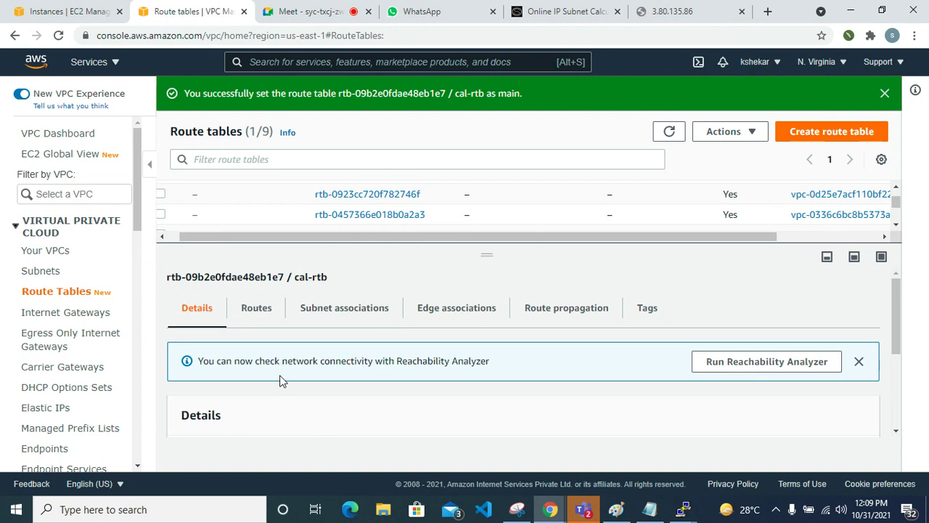
Step: Examine the routes of cal-rtb, focusing on the internet gateway target of the 0.0.0.0/0 route
left_click(258, 309)
scroll(304, 390, "down", 3)
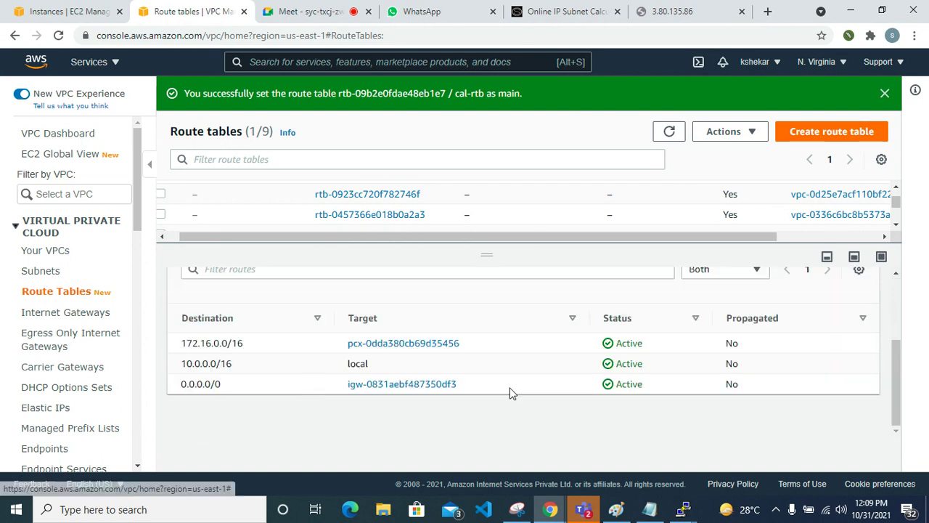
left_click_drag(509, 389, 342, 385)
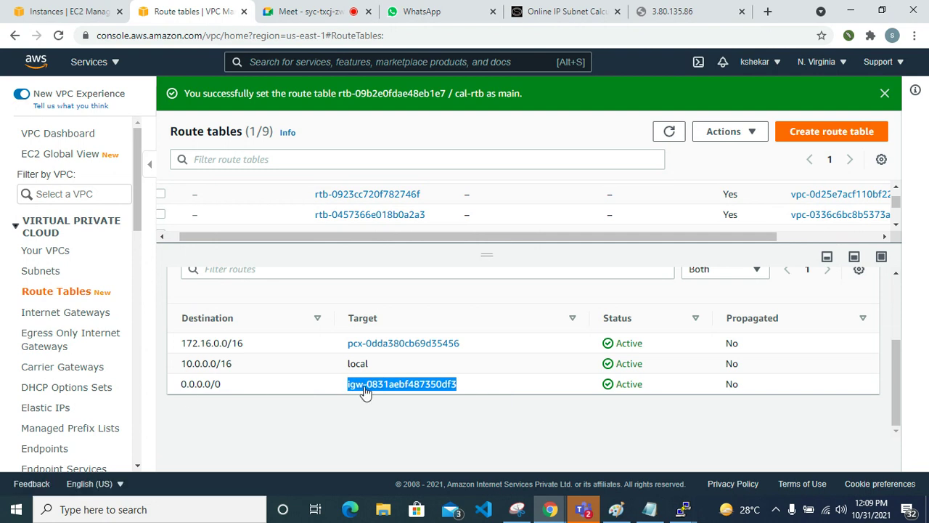
Step: Remove the feb subnet from the explicit subnet associations of cal-rtb, save, and refresh the enlarged route table list
scroll(365, 389, "up", 3)
left_click(338, 311)
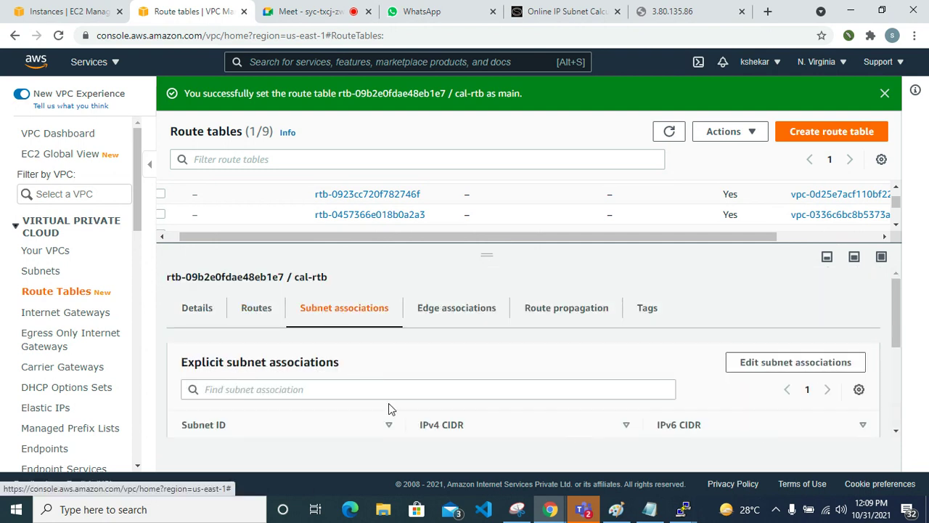
scroll(326, 379, "down", 2)
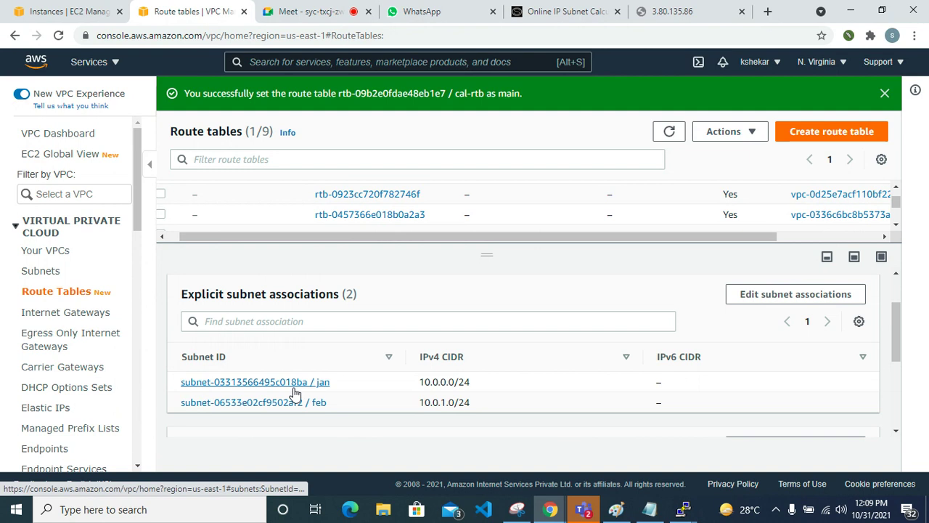
left_click(794, 292)
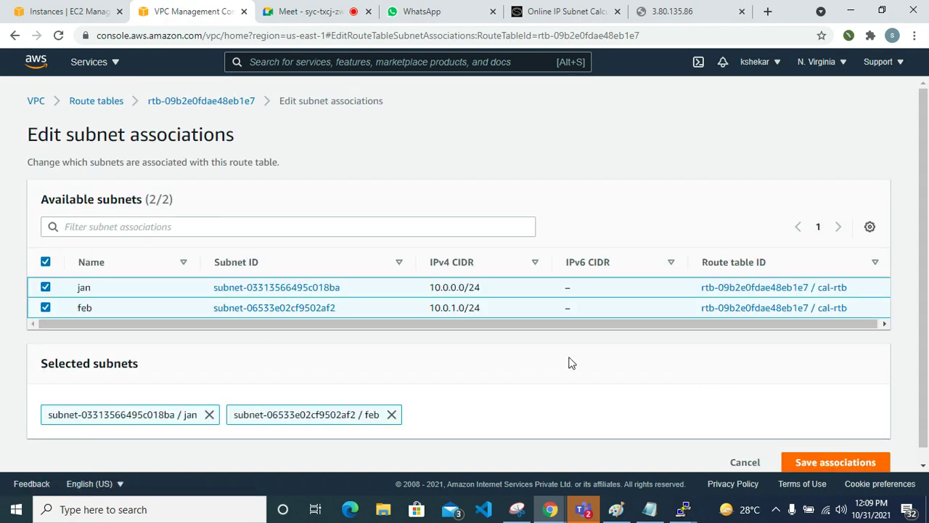
left_click(392, 415)
scroll(385, 390, "down", 1)
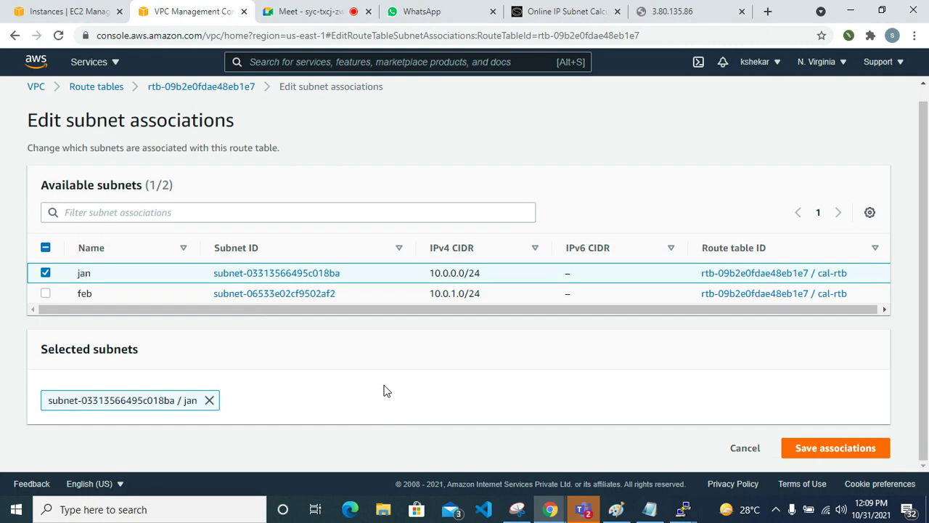
left_click(867, 448)
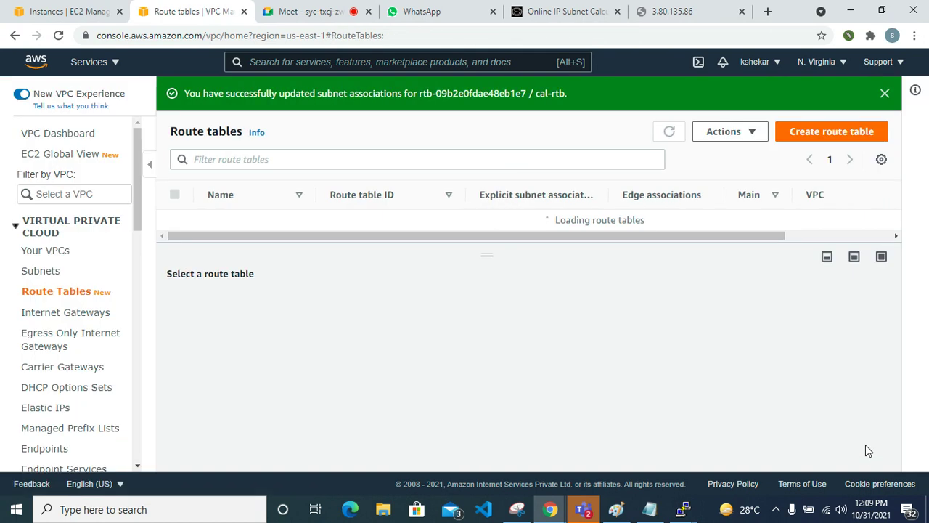
left_click(668, 133)
left_click_drag(499, 248, 509, 460)
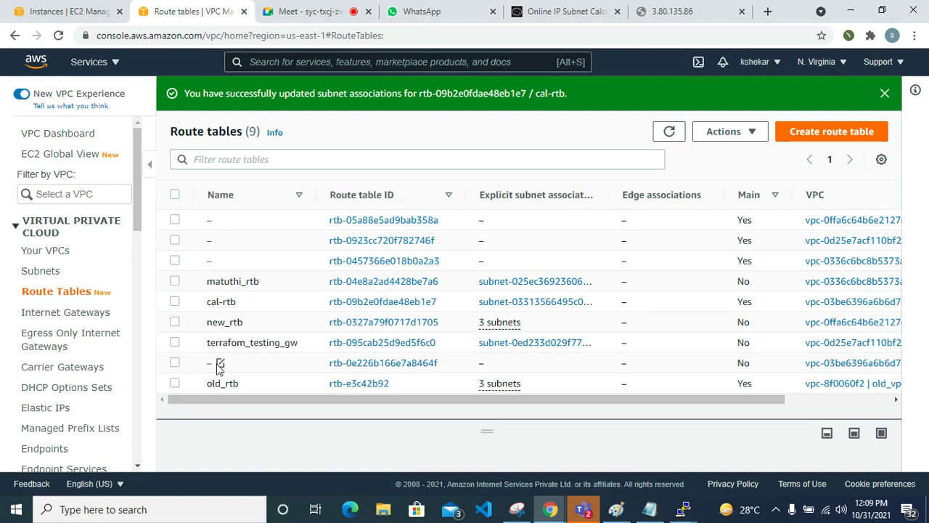
Step: Create a route table named cal-nat-table-private in the calender VPC
left_click(827, 133)
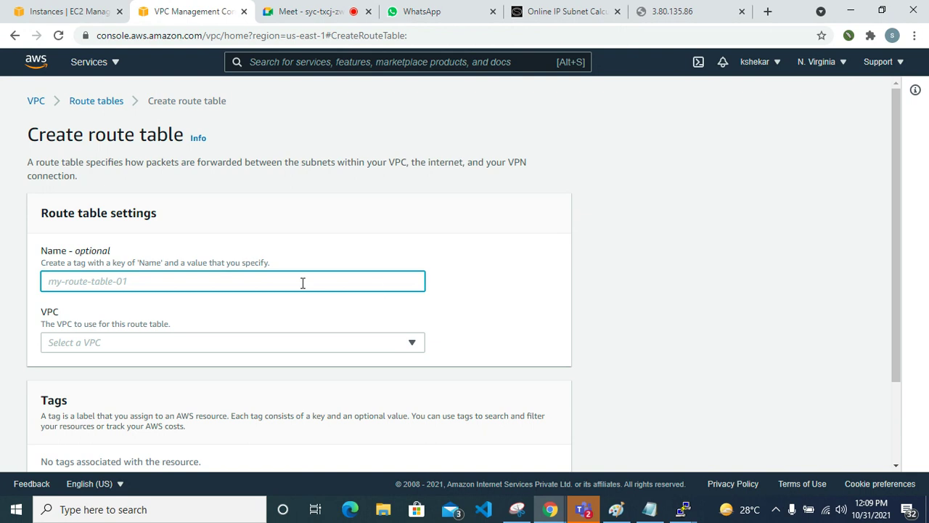
type("cal-nat")
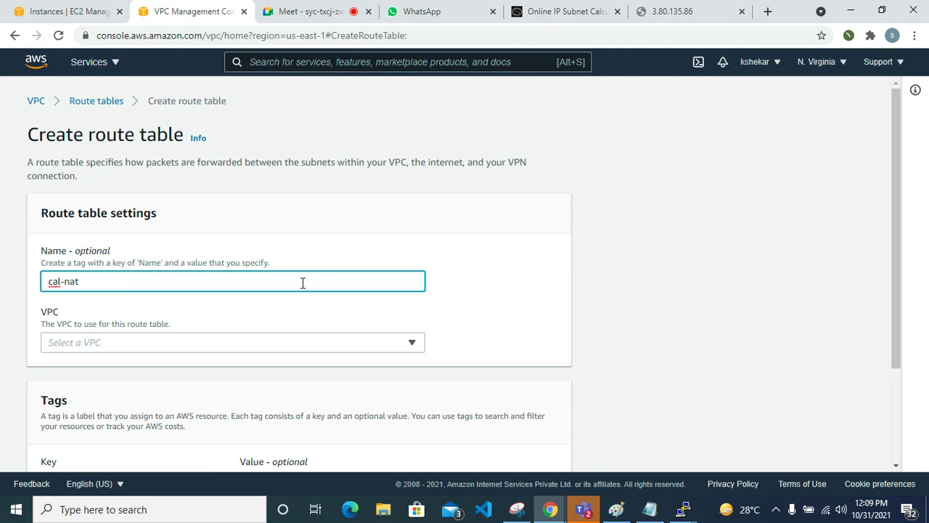
type("-table-private")
left_click(224, 346)
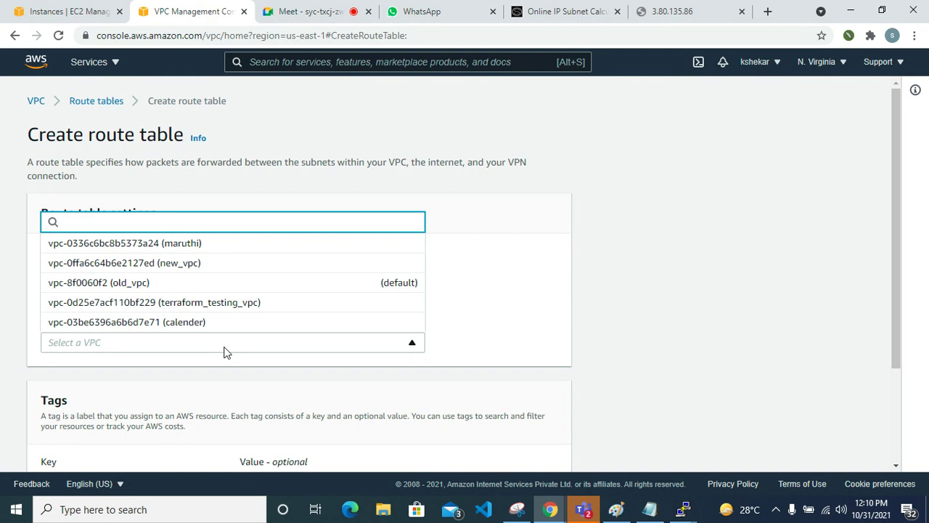
left_click(232, 324)
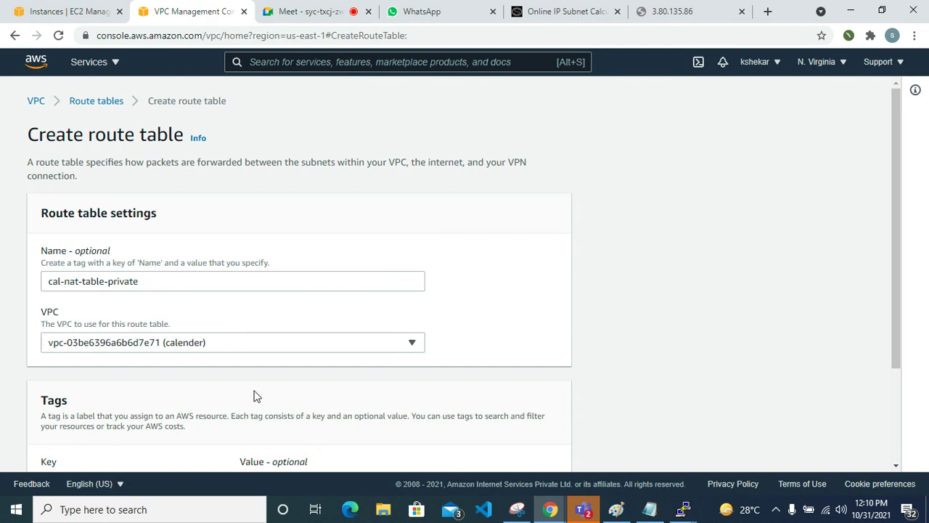
scroll(254, 396, "down", 3)
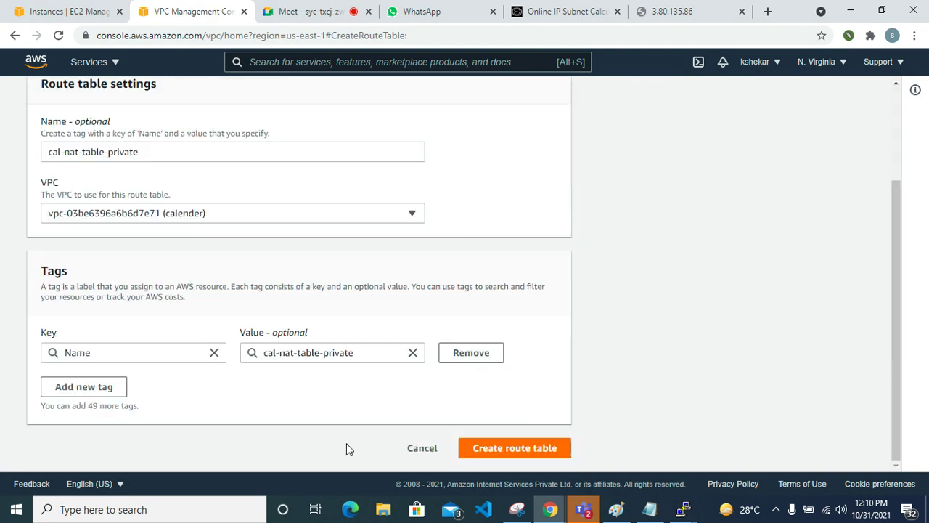
left_click(546, 448)
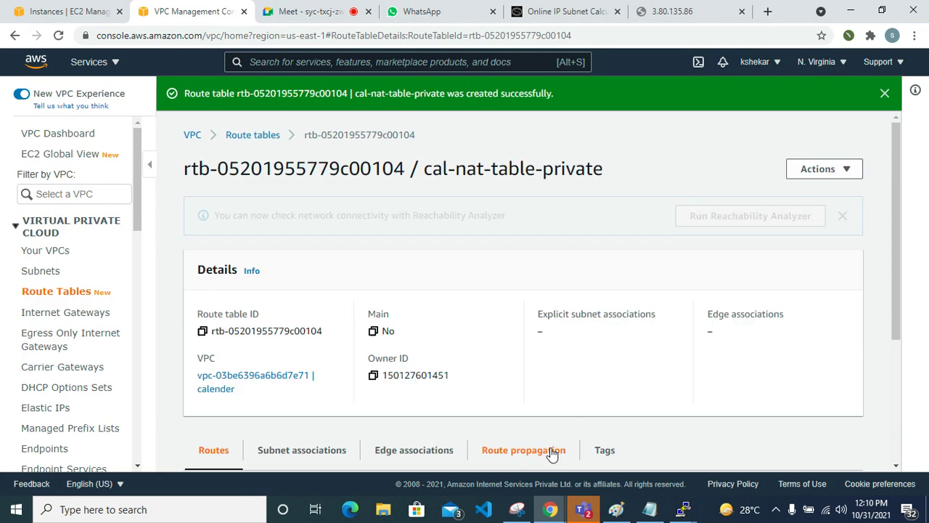
Step: Associate the feb subnet with the cal-nat-table-private route table and save the association
scroll(385, 367, "down", 3)
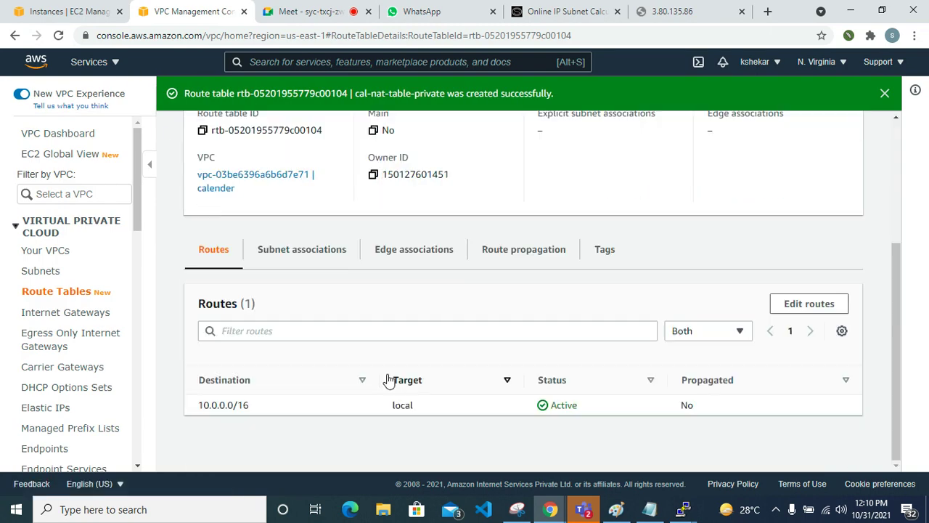
left_click(305, 250)
scroll(345, 388, "down", 2)
left_click(781, 334)
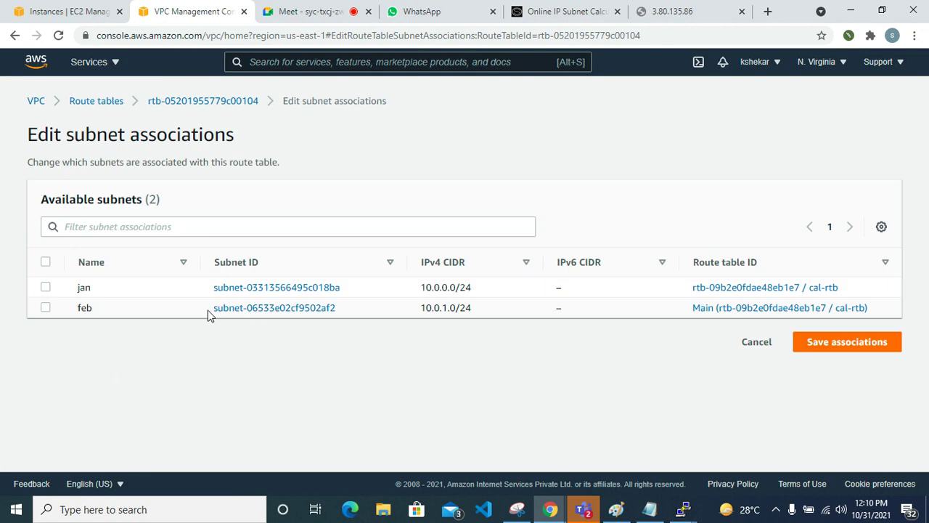
left_click(408, 317)
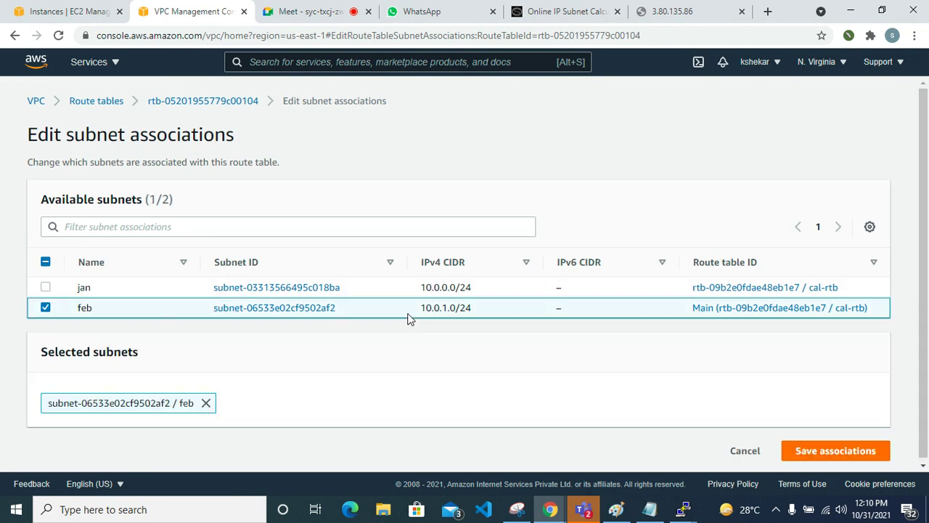
left_click(854, 454)
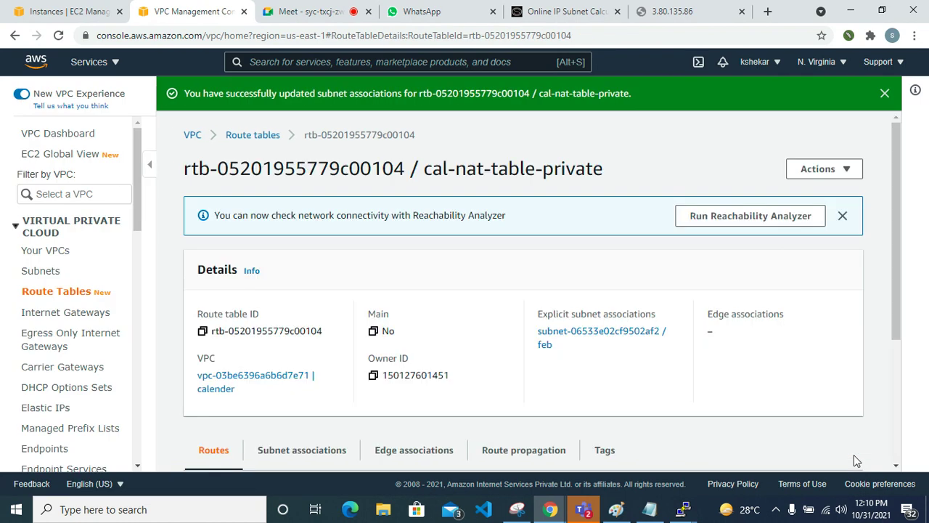
Step: Examine the routes, subnet associations and edge associations of the cal-nat-table-private route table
scroll(463, 385, "down", 3)
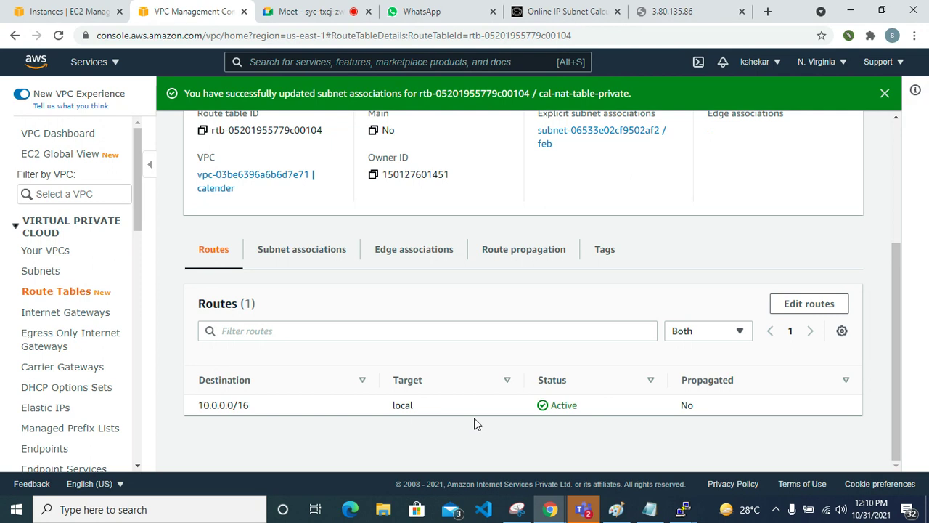
left_click(293, 249)
scroll(363, 379, "down", 2)
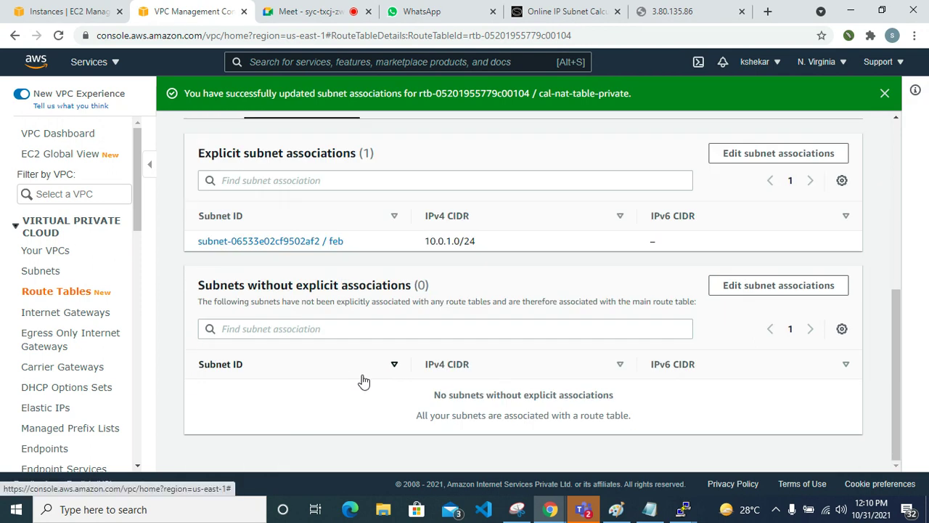
scroll(370, 374, "up", 3)
left_click(422, 310)
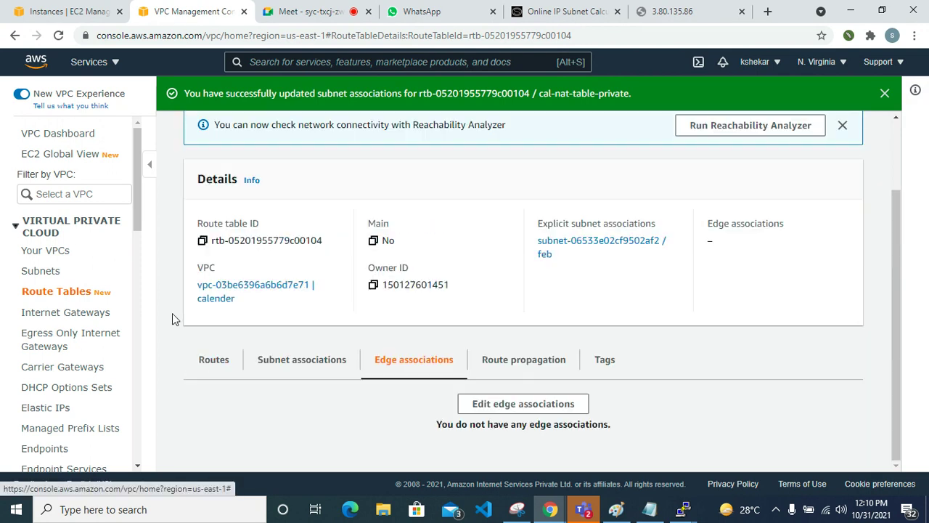
left_click(216, 363)
Step: Switch to the EC2 instances list, refresh it, and rename the calender_server instance as calender_server-public
left_click(71, 11)
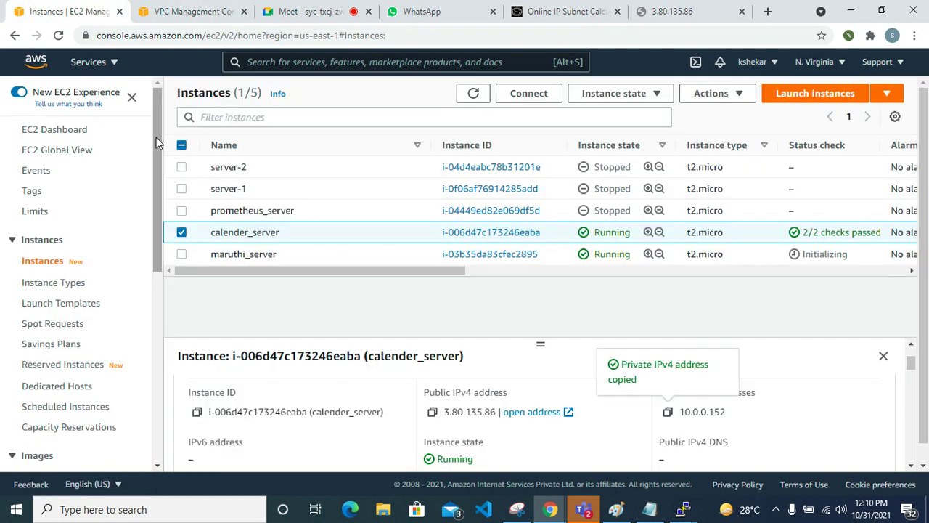
left_click(473, 93)
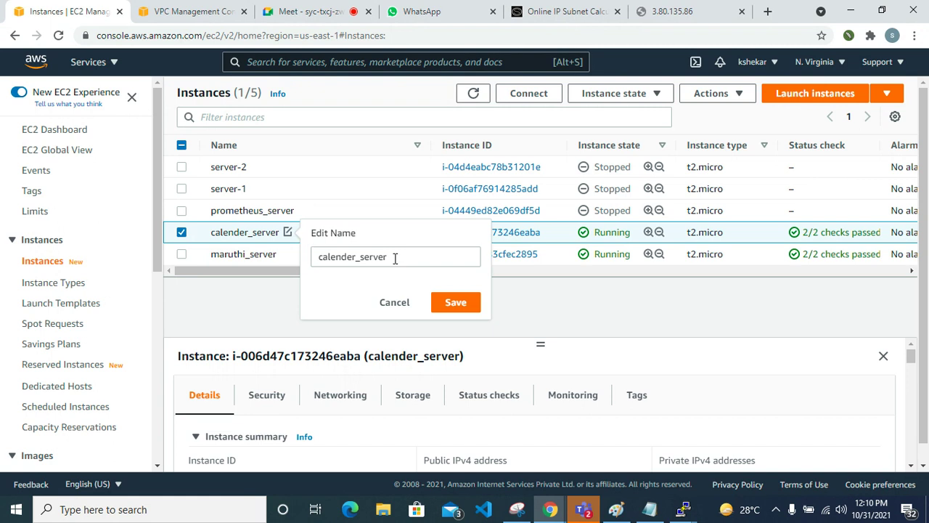
double_click(395, 259)
left_click(401, 257)
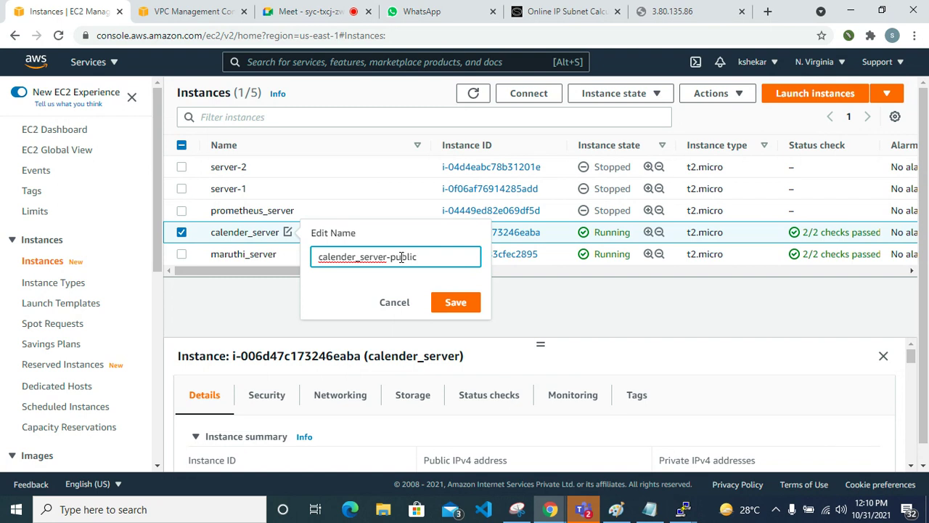
left_click(454, 303)
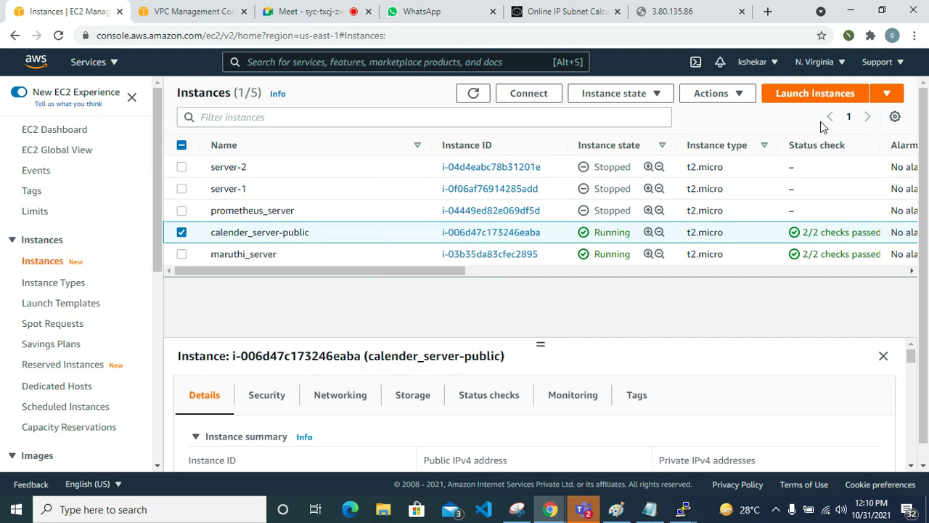
Step: Start launching a new instance from the 64-bit (x86) Ubuntu Server 20.04 LTS image
left_click(804, 96)
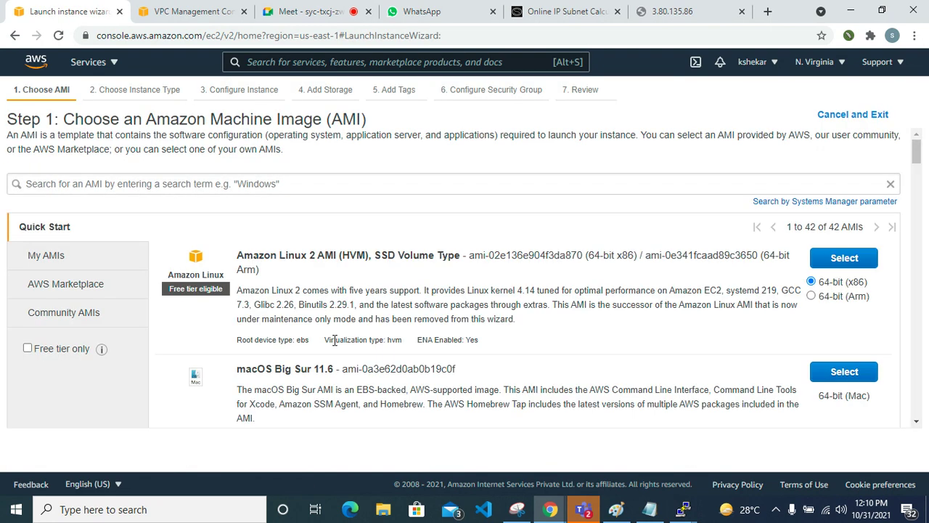
scroll(334, 341, "down", 6)
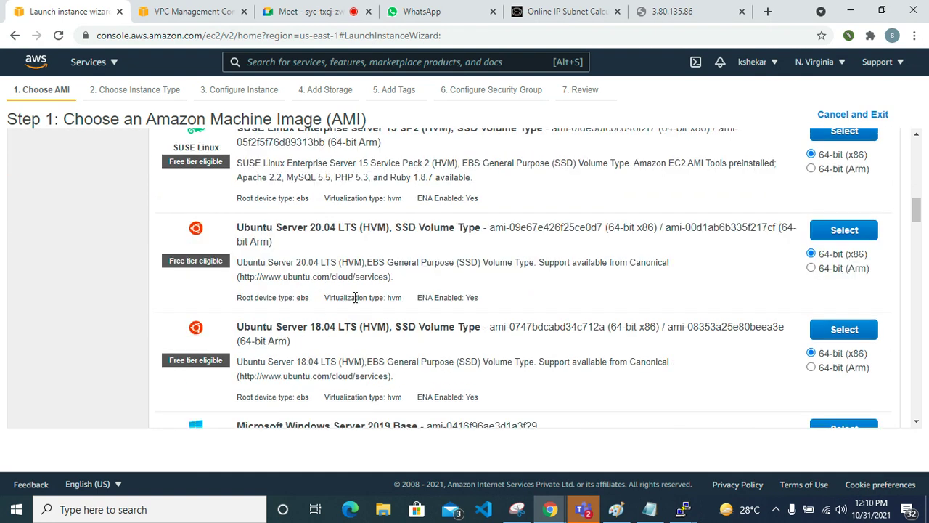
scroll(429, 361, "up", 1)
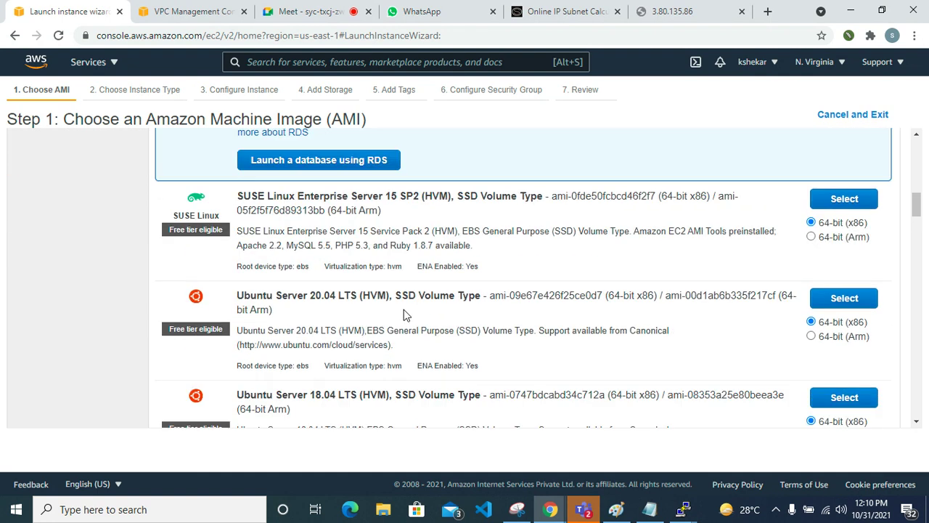
left_click(844, 298)
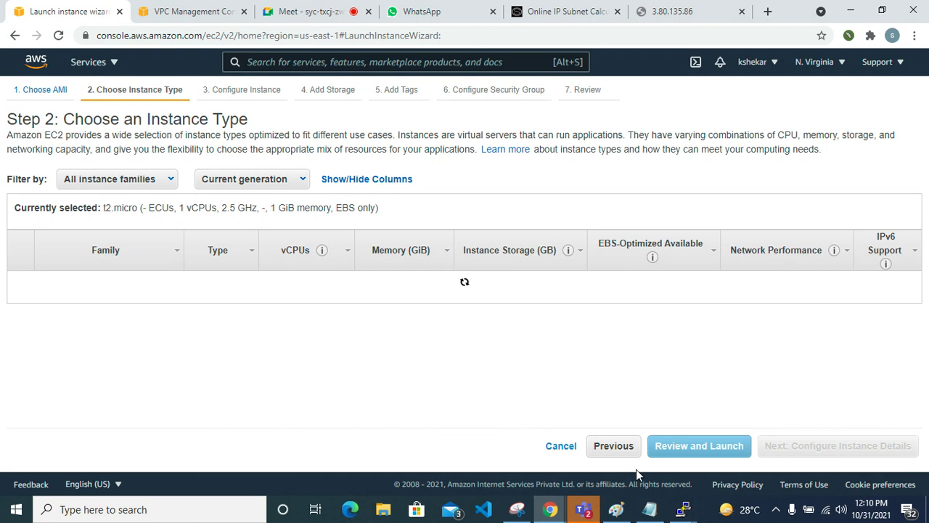
left_click(622, 449)
scroll(428, 389, "down", 5)
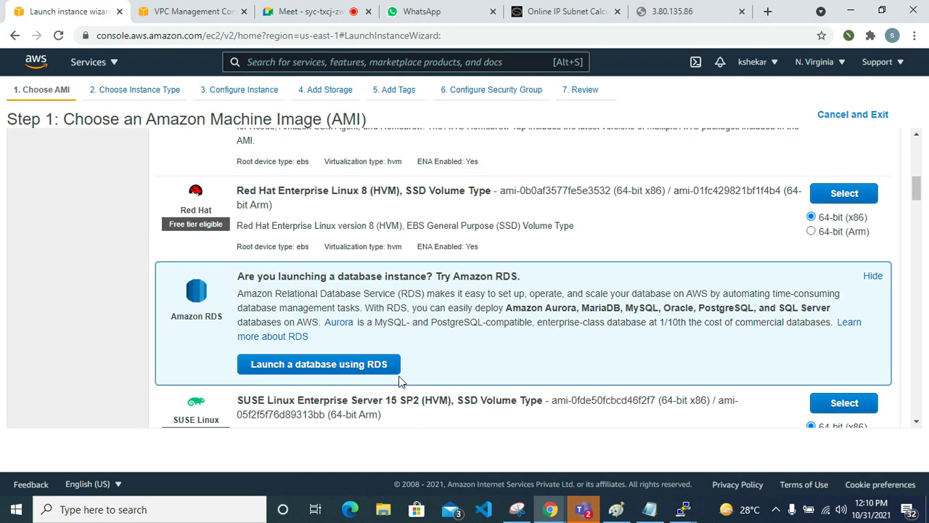
scroll(403, 381, "down", 2)
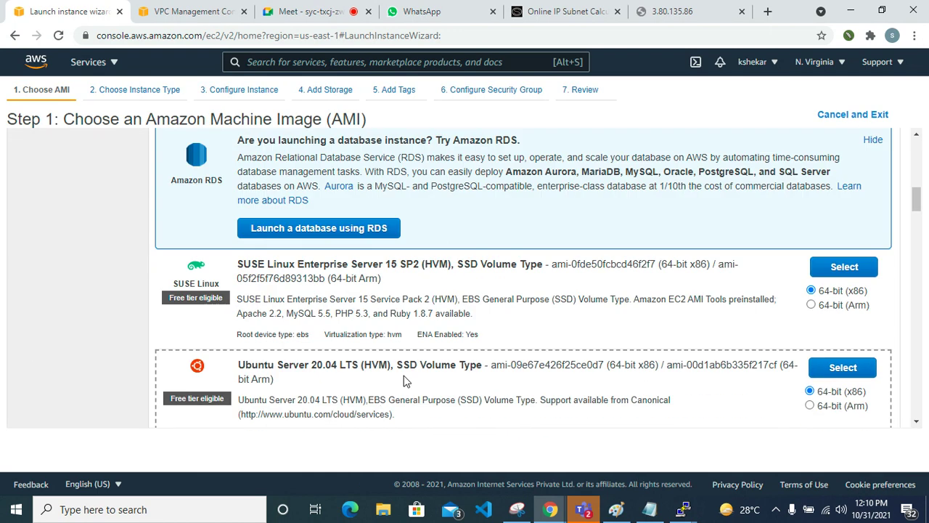
left_click(867, 370)
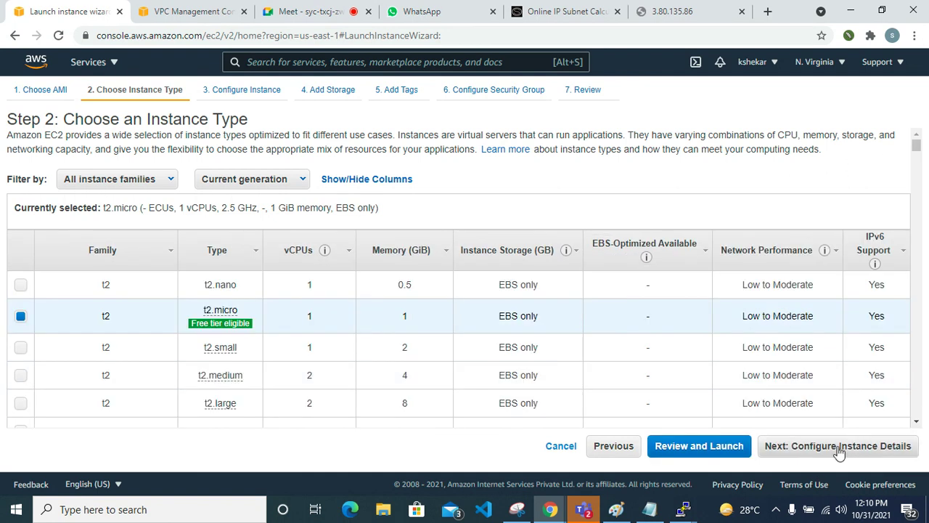
Step: Keep the t2.micro type and place the instance in the calender VPC's feb subnet with public IP auto-assignment enabled
left_click(848, 452)
left_click(391, 240)
left_click(390, 240)
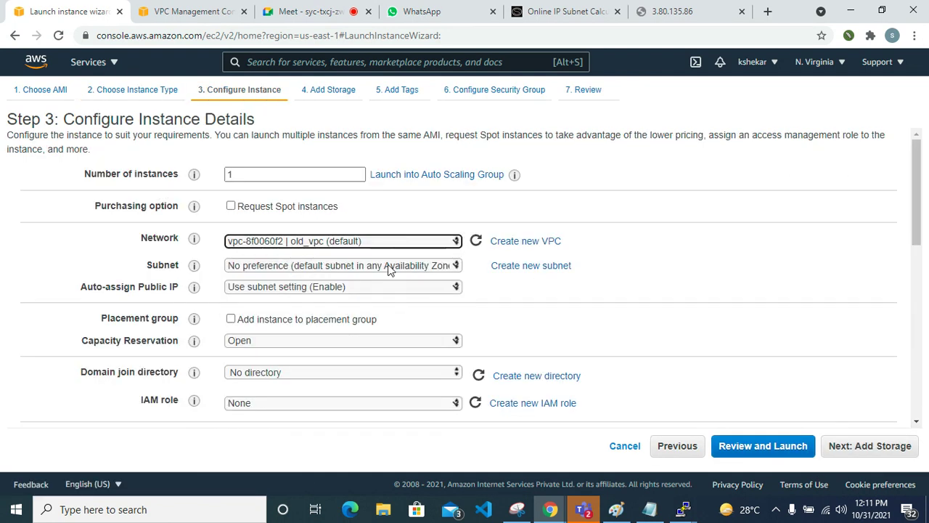
left_click(388, 246)
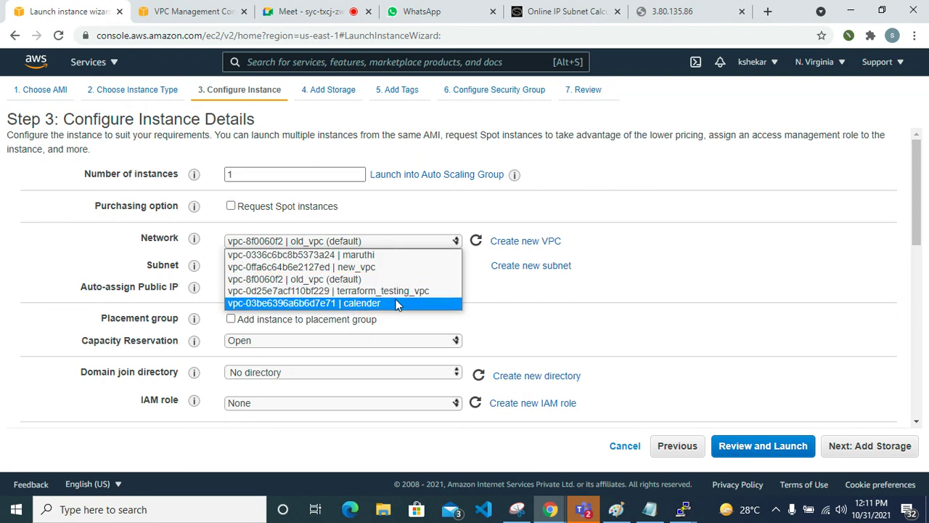
left_click(402, 303)
left_click(401, 267)
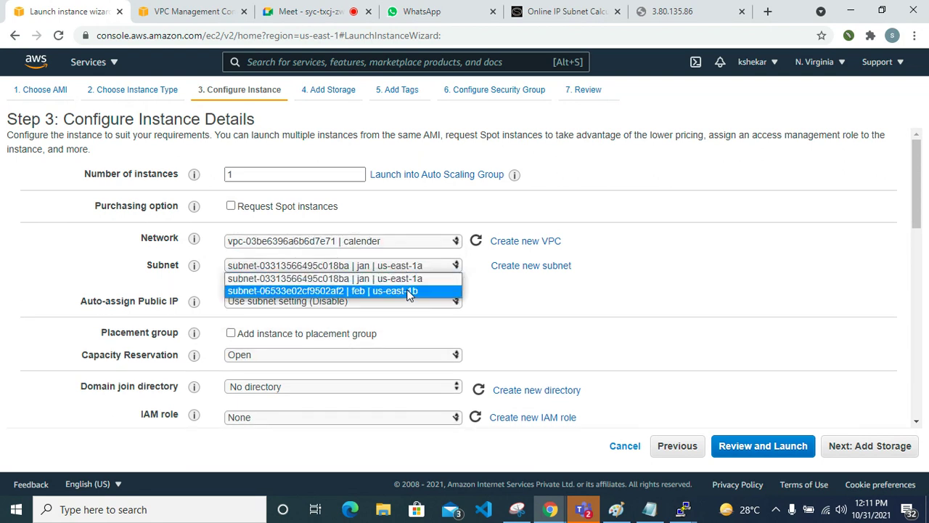
left_click(408, 290)
left_click(401, 304)
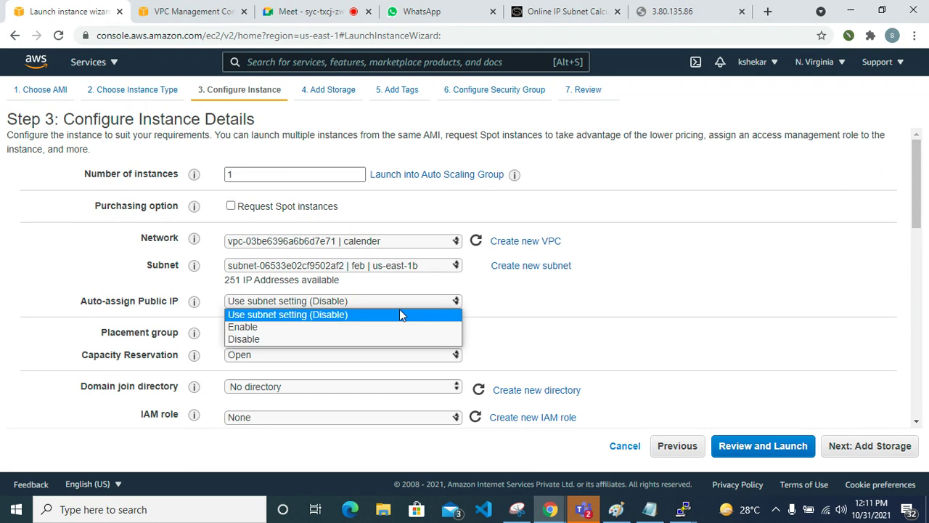
left_click(435, 326)
left_click(845, 447)
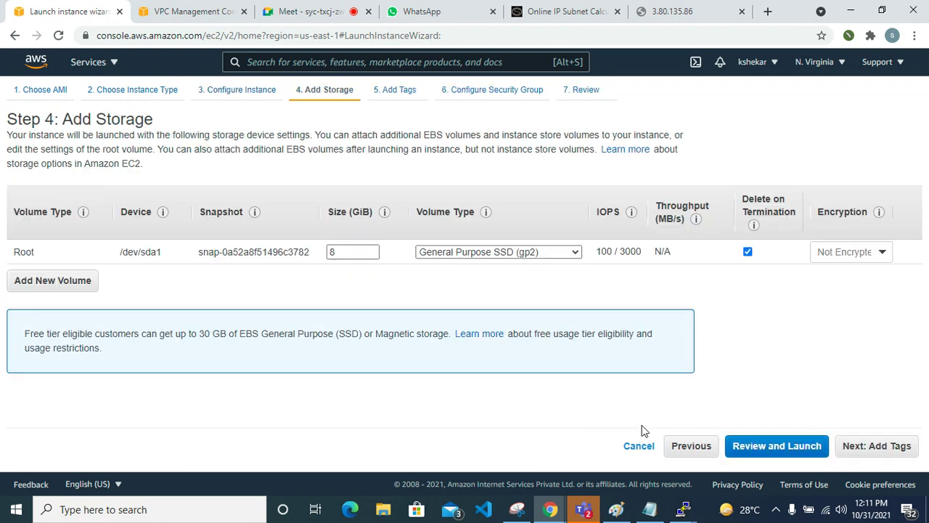
Step: Keep the default storage and add a Name tag with the value calender_private-server to the new instance
left_click(872, 446)
left_click(524, 266)
left_click(478, 244)
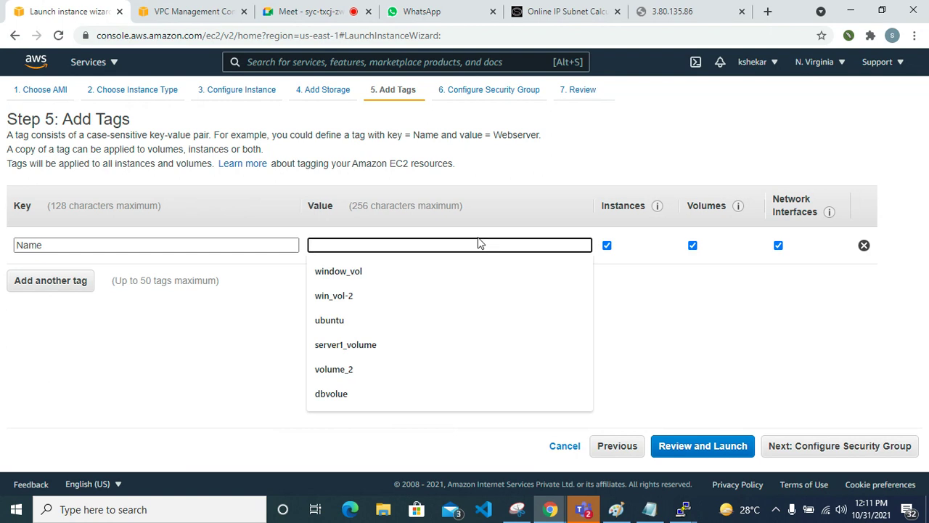
type("calent")
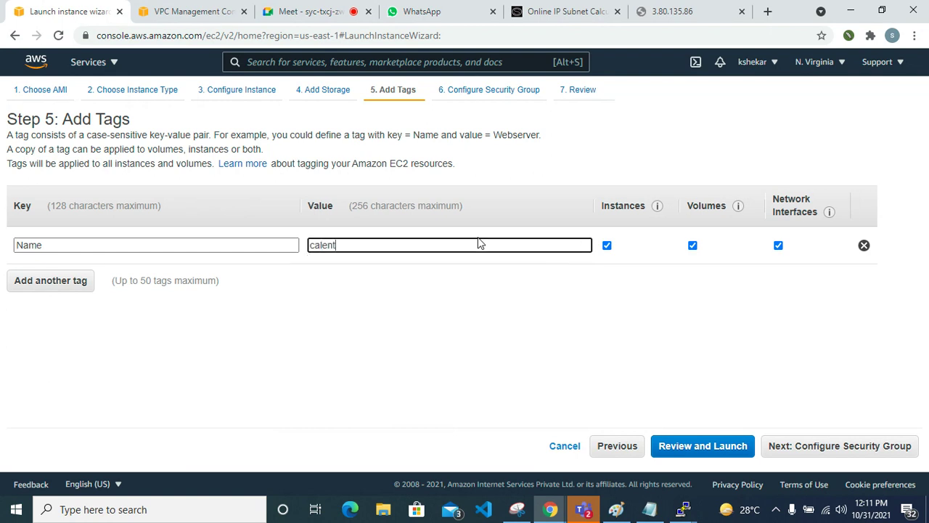
key("BackSpace")
type("der")
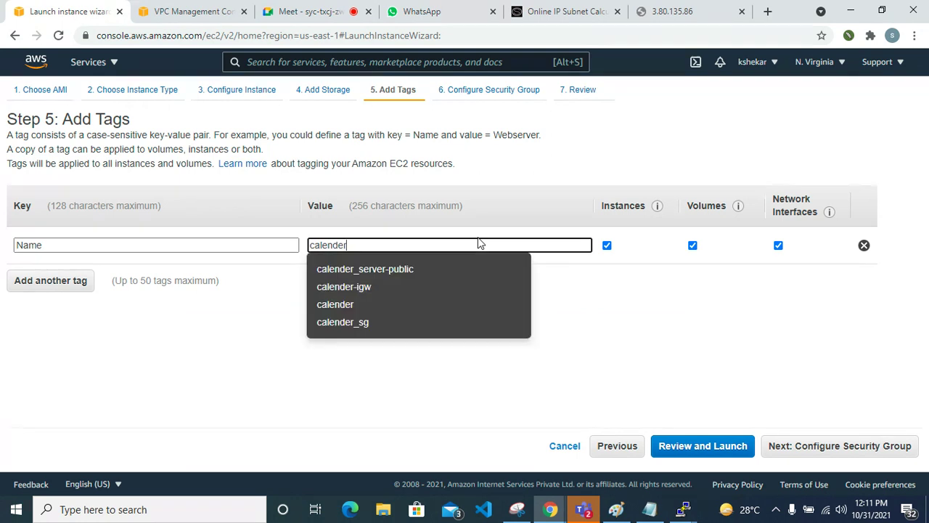
type("_private")
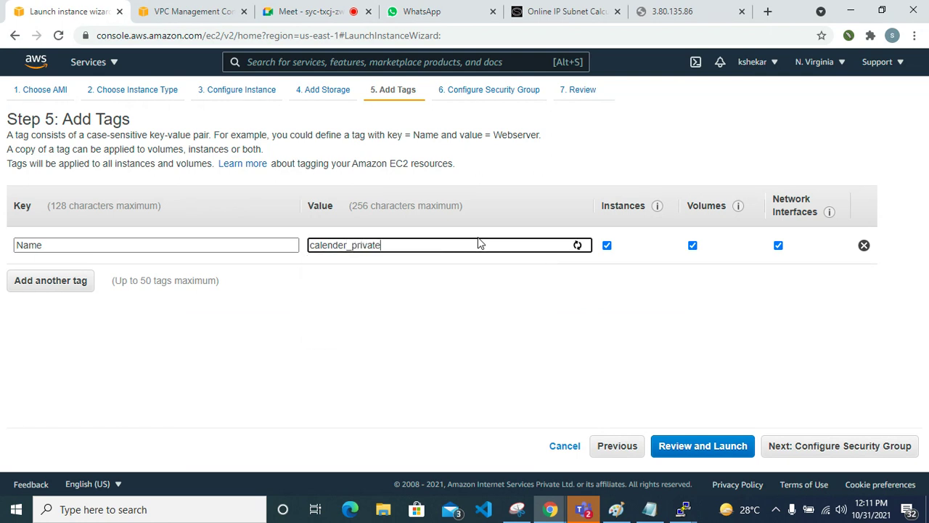
type("-server")
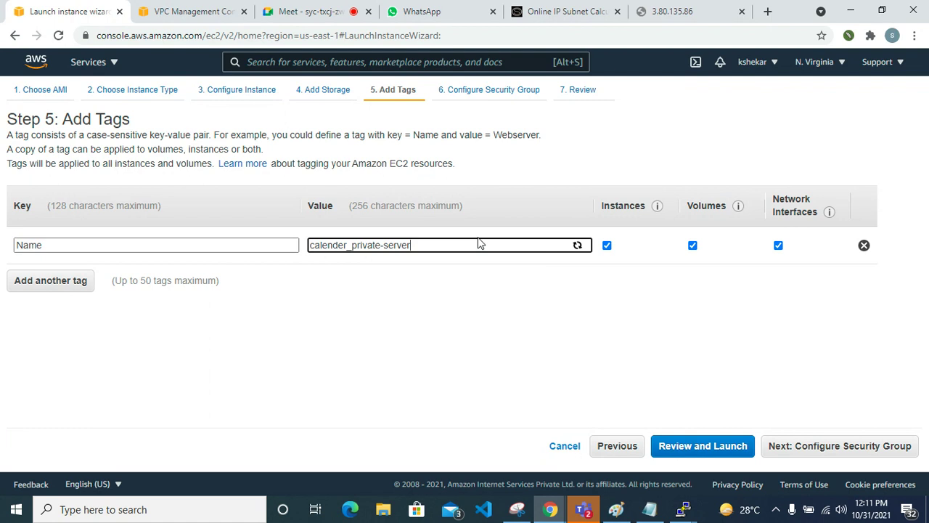
Step: Assign the existing security group cal-sg to the new instance and proceed to the launch review
left_click(791, 448)
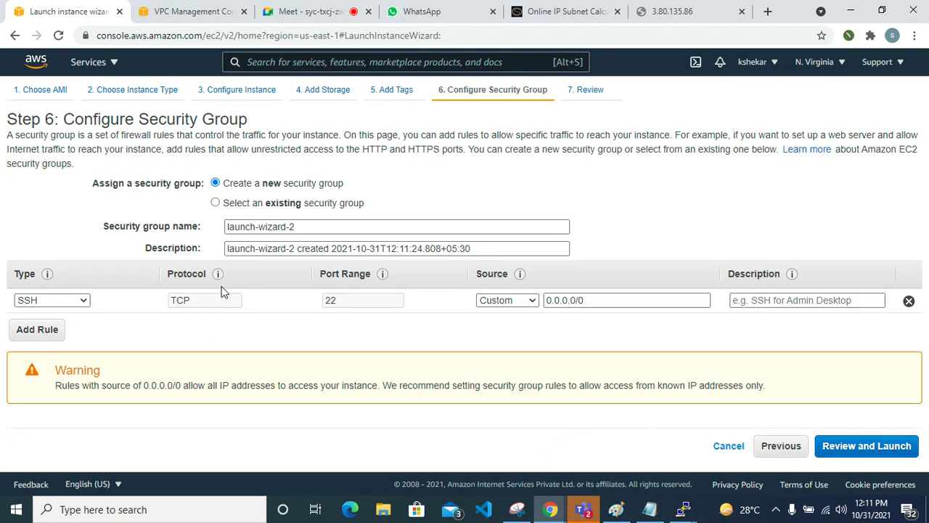
left_click(246, 203)
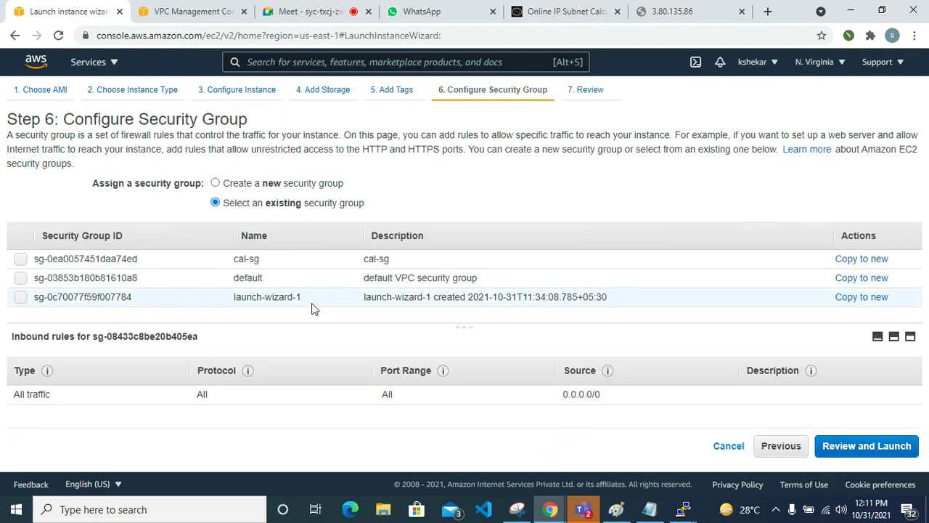
left_click(319, 262)
left_click(879, 454)
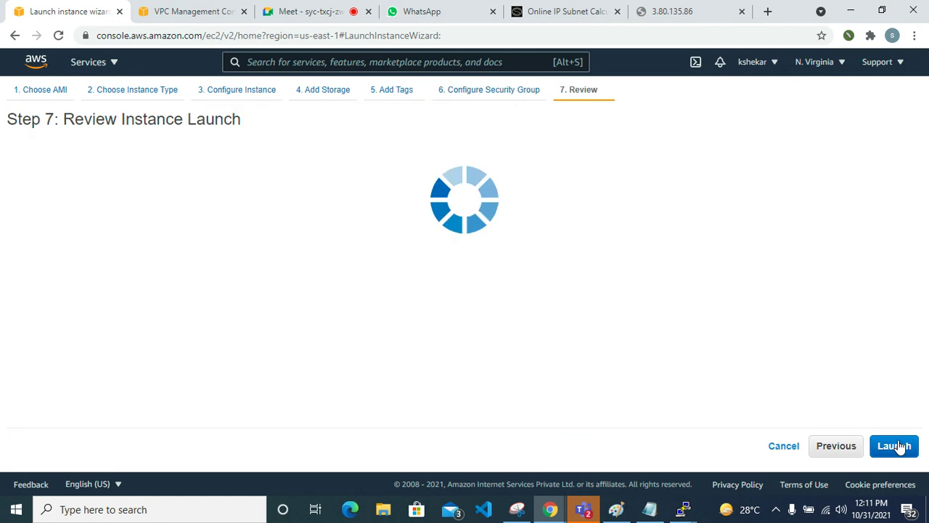
Step: Launch the reviewed instance with the existing key pair testing_key, acknowledging access to its private key file
scroll(716, 405, "down", 3)
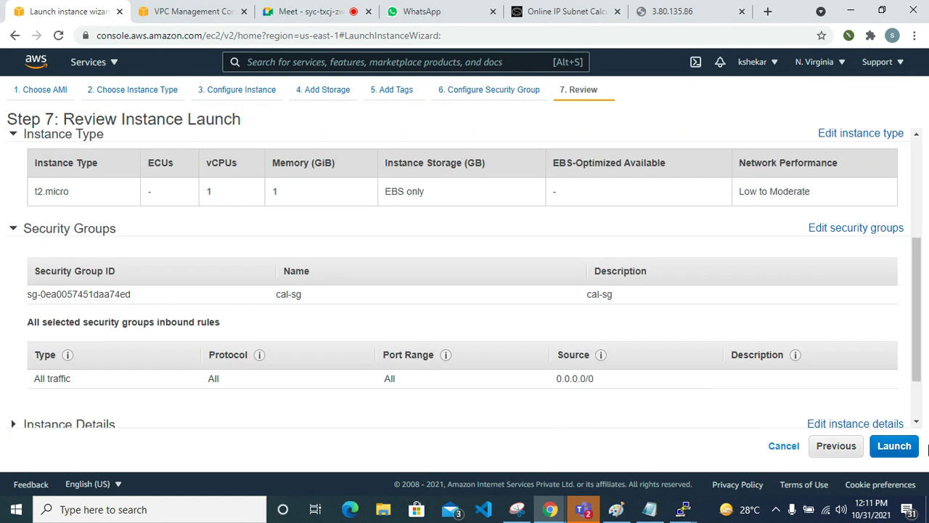
left_click(895, 446)
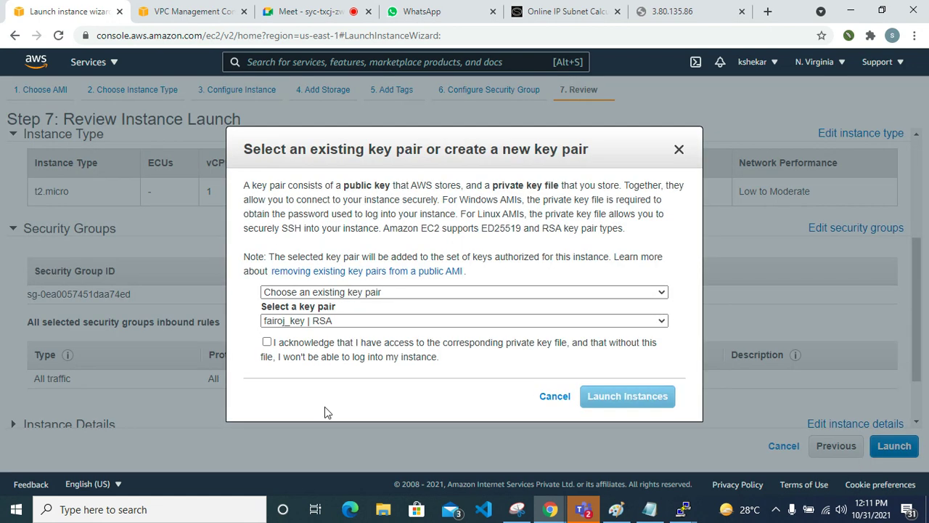
left_click(327, 320)
left_click(319, 358)
left_click_drag(303, 343, 311, 342)
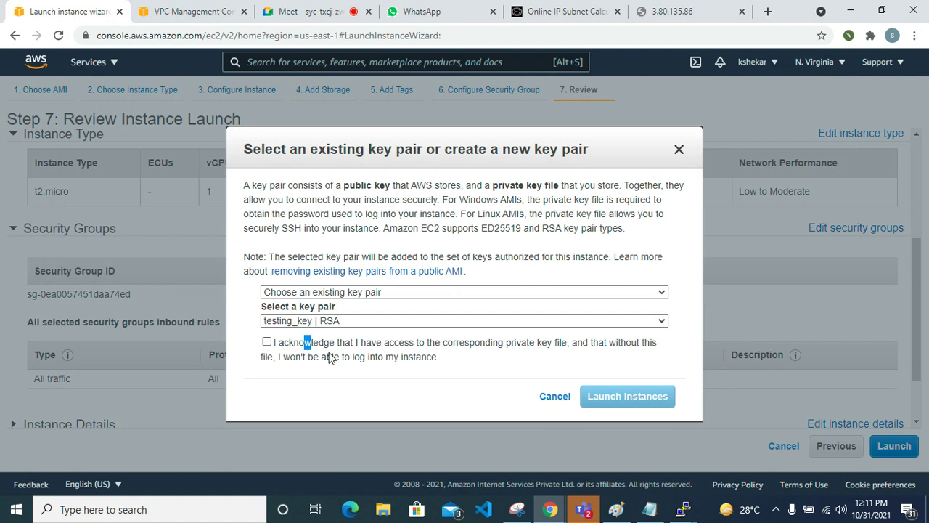
left_click(328, 344)
left_click(627, 398)
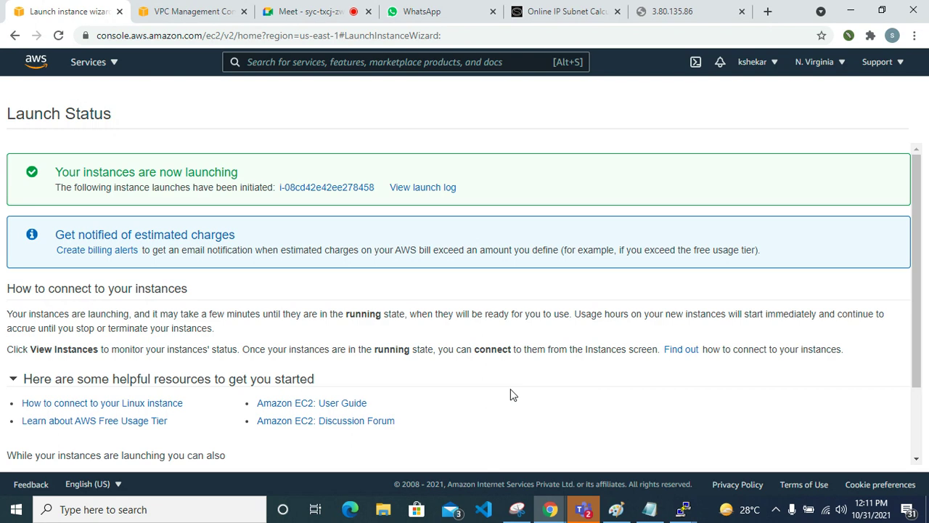
Step: Return to the instances list, refresh it, and enlarge the list area so all instances fit
scroll(512, 394, "down", 2)
left_click(865, 454)
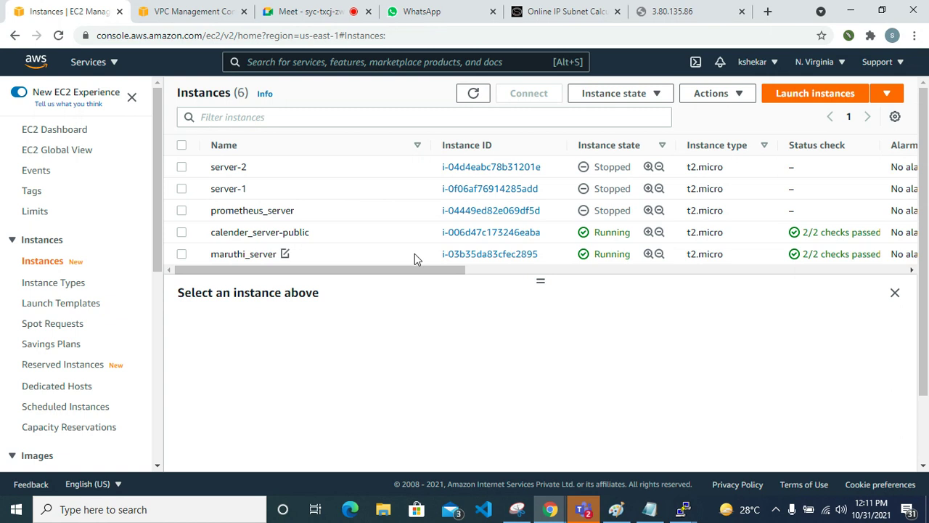
scroll(346, 261, "down", 2)
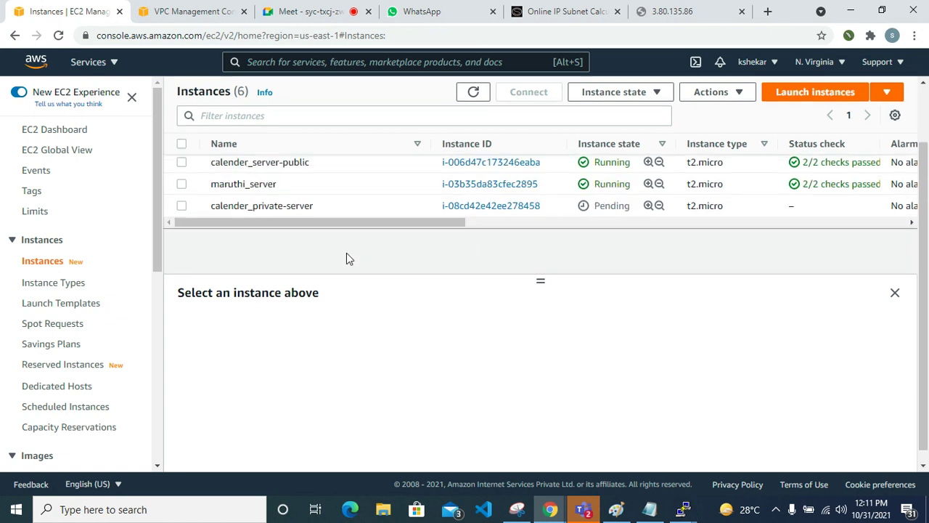
scroll(346, 259, "up", 3)
left_click(473, 91)
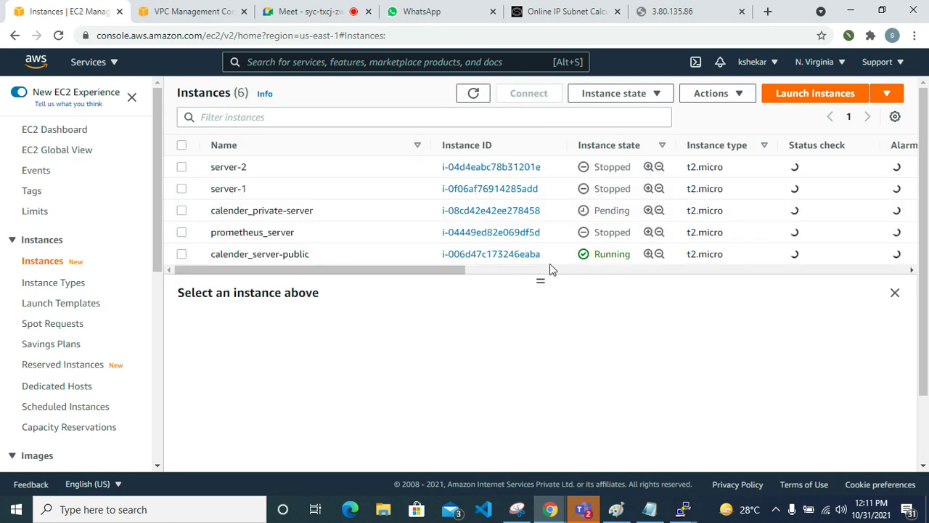
left_click_drag(540, 278, 543, 350)
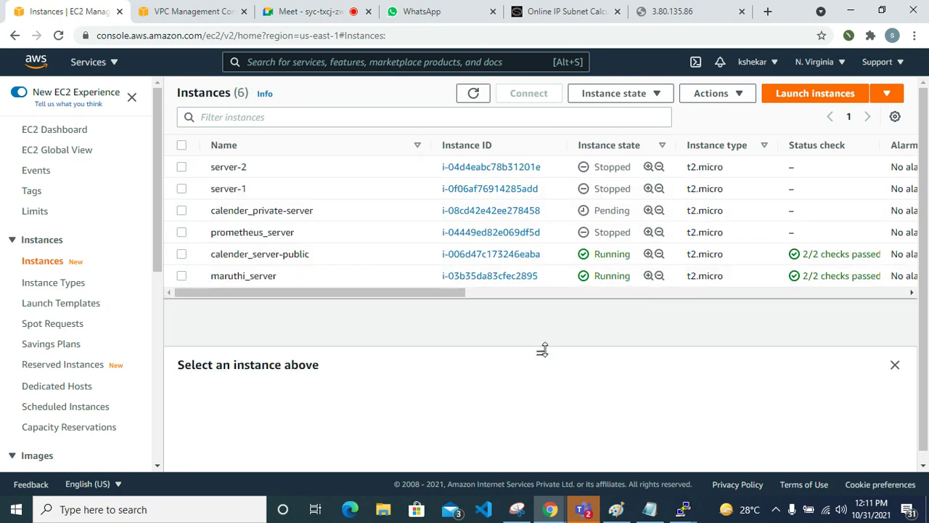
Step: Select calender_private-server, enlarge its details area, and refresh the instances list
left_click(421, 280)
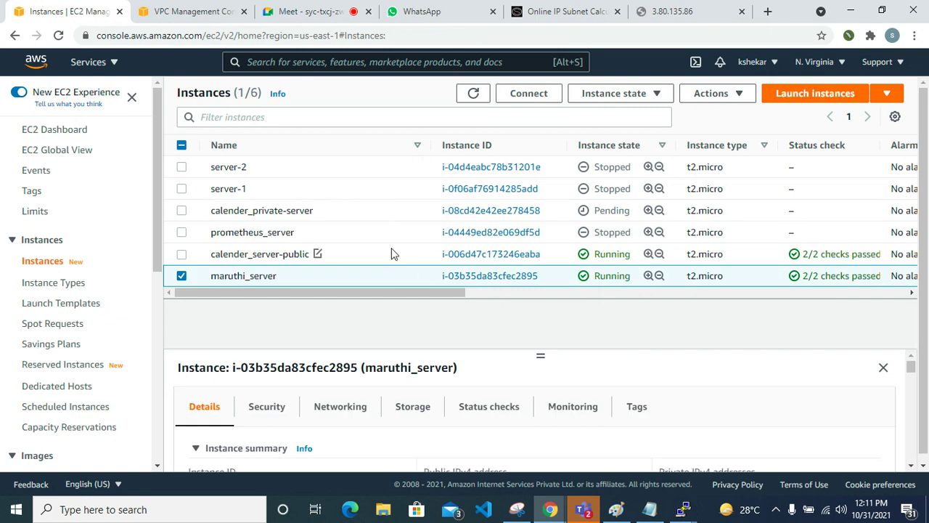
left_click(400, 212)
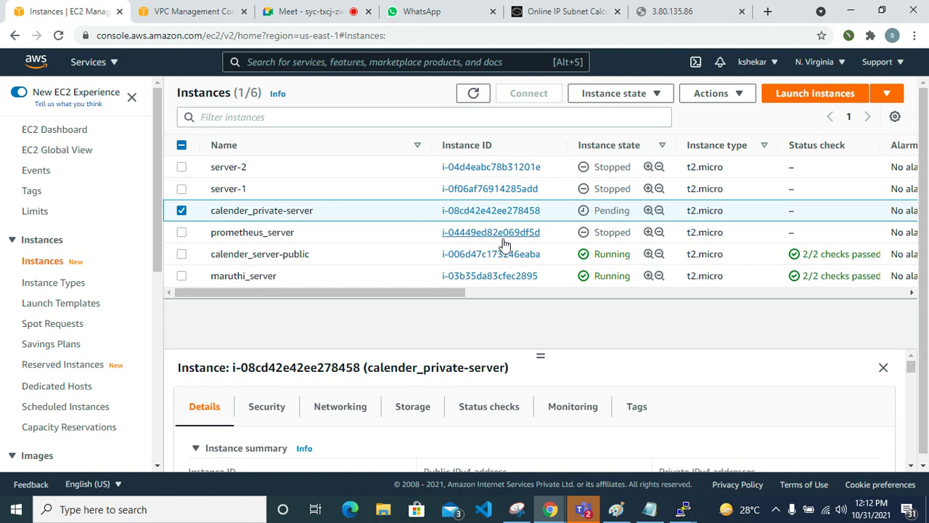
left_click_drag(540, 350, 535, 271)
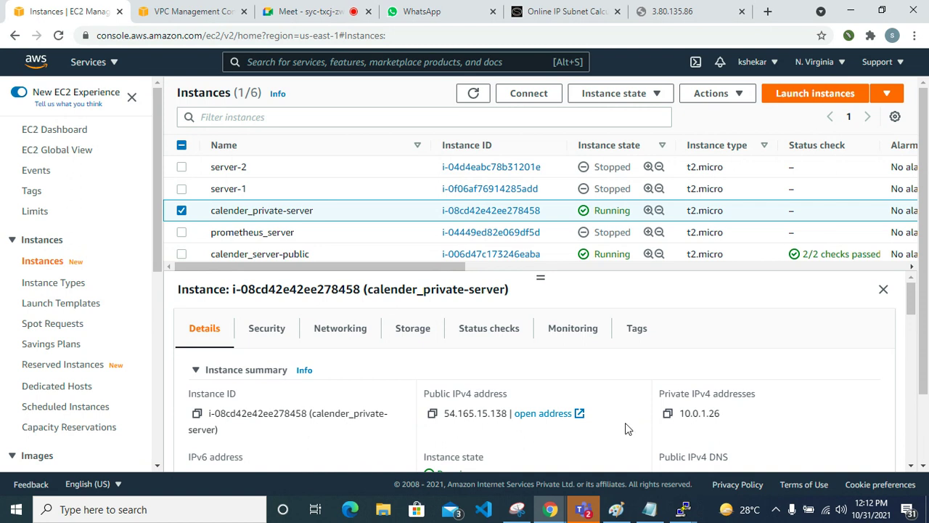
left_click(471, 94)
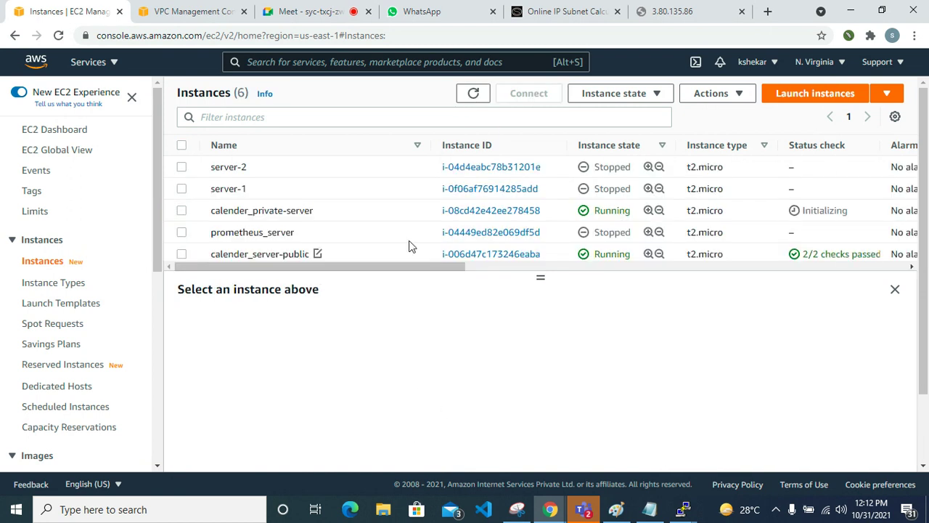
Step: Select calender_private-server again and copy its public IPv4 address
scroll(406, 257, "down", 2)
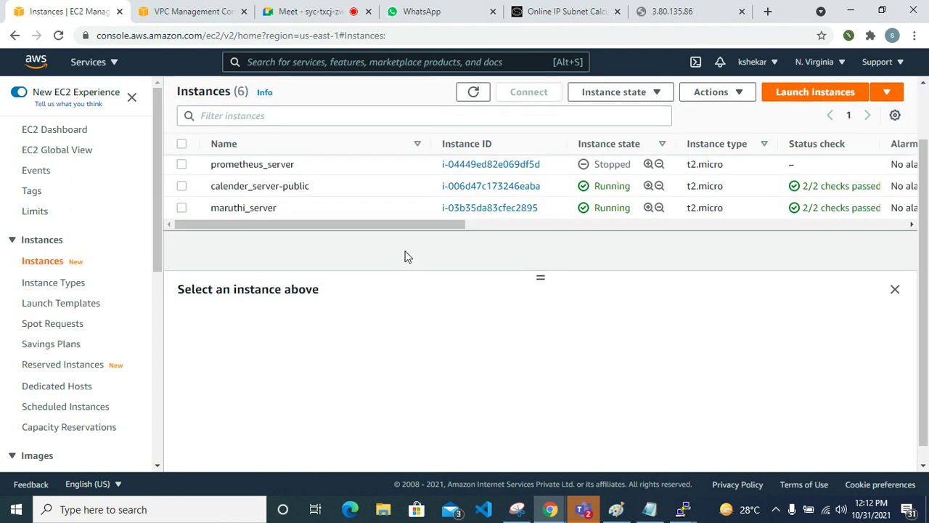
scroll(407, 257, "up", 2)
scroll(407, 257, "down", 2)
left_click(426, 188)
left_click(395, 172)
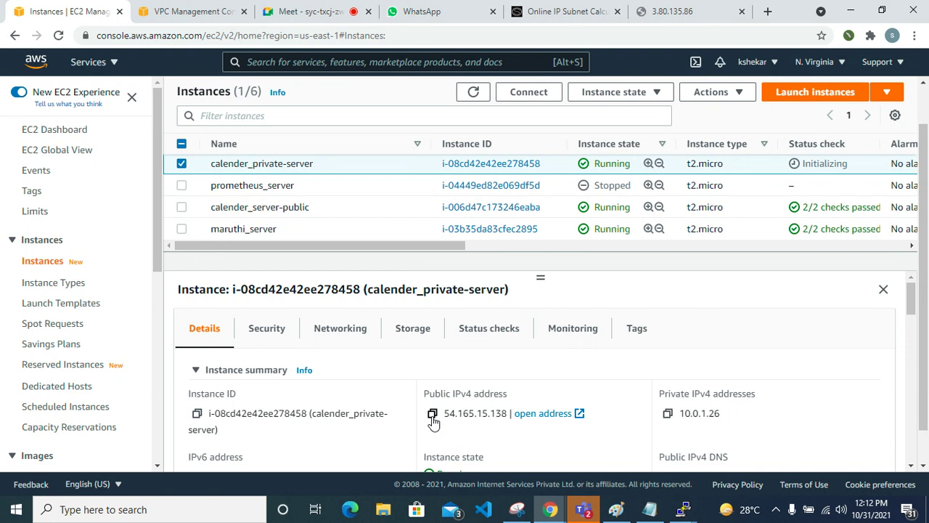
left_click(432, 414)
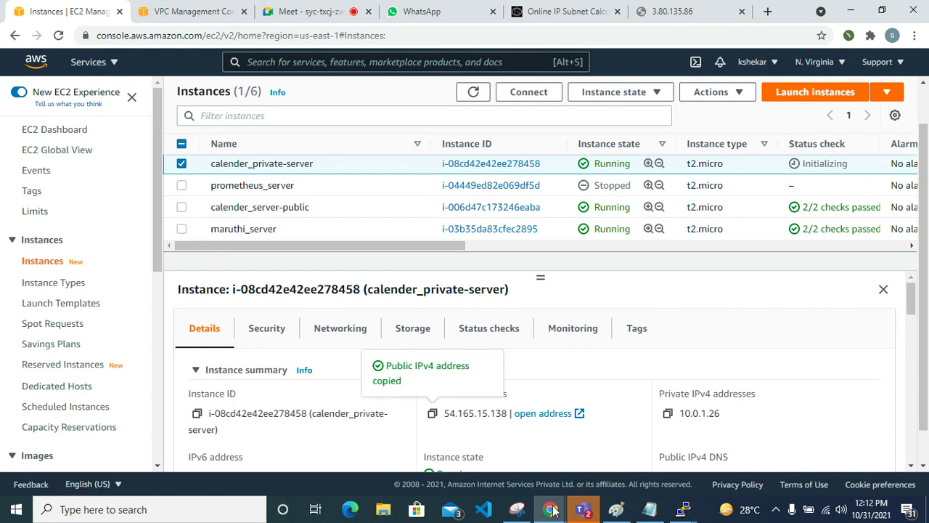
Step: Start a new PuTTY session from the ip-172-16-1-100 terminal, load the saved ubuntu@ session, and append the copied address to its host name
left_click(693, 517)
left_click(753, 460)
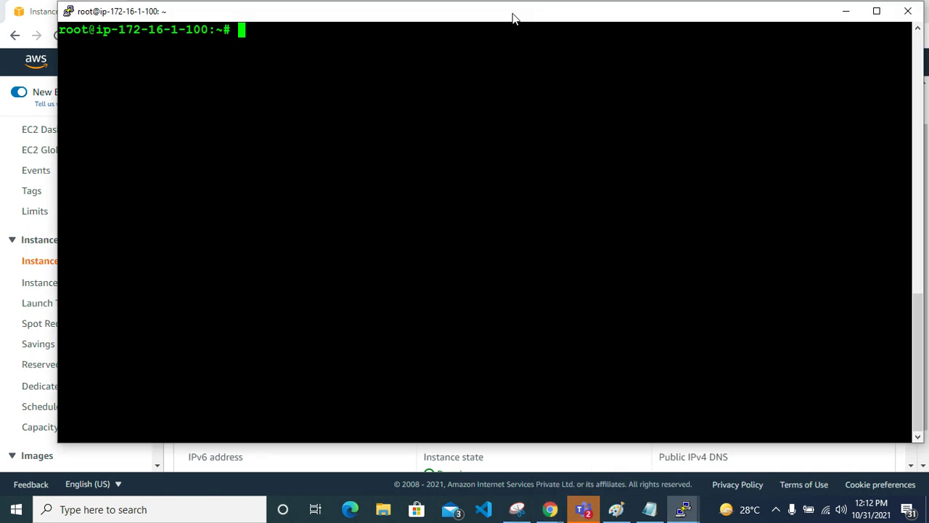
right_click(512, 18)
left_click(548, 160)
left_click(443, 285)
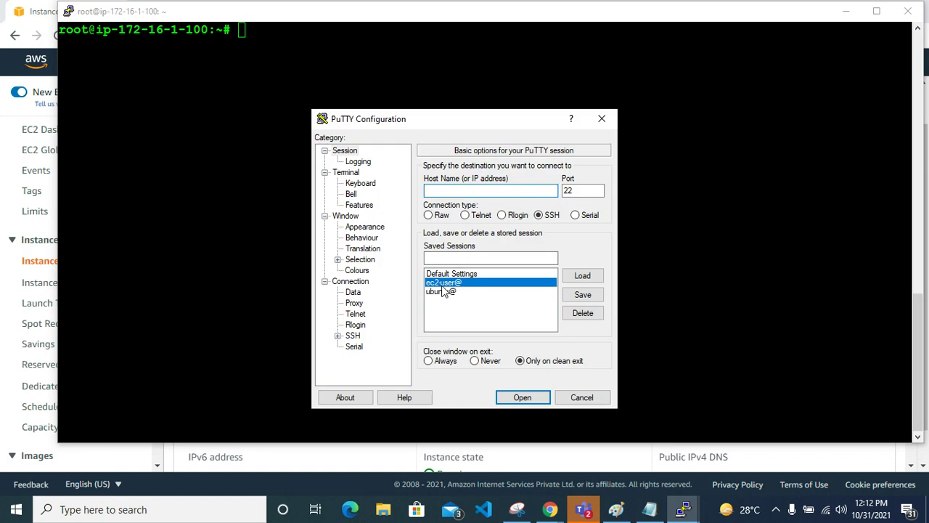
left_click(443, 290)
left_click(581, 277)
right_click(492, 191)
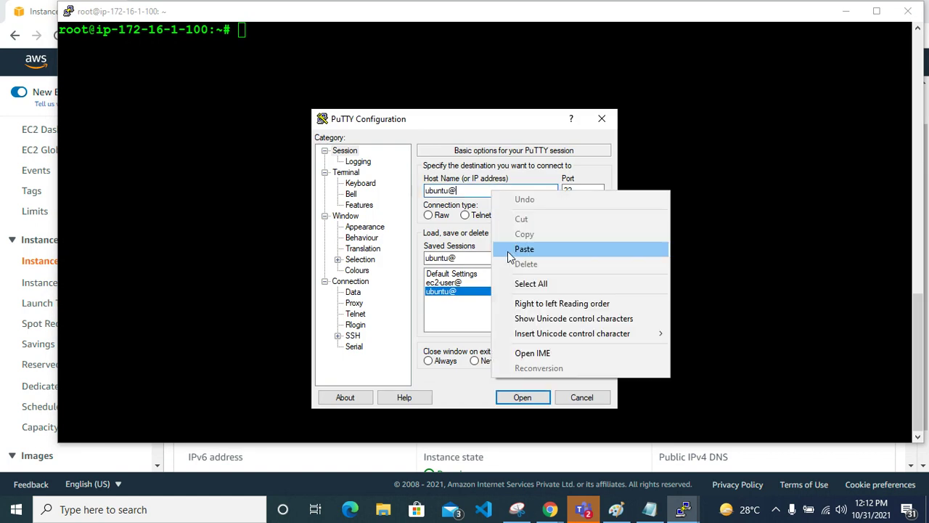
left_click(524, 249)
Step: Turn off system colours for the session, set Default Foreground to basic yellow (255, 255, 0), and open the connection
left_click(359, 273)
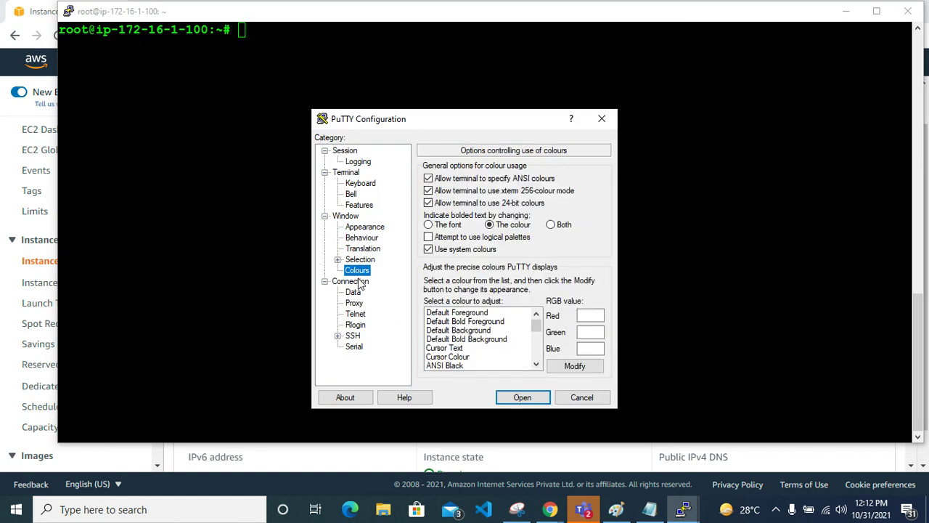
left_click(428, 249)
left_click(465, 313)
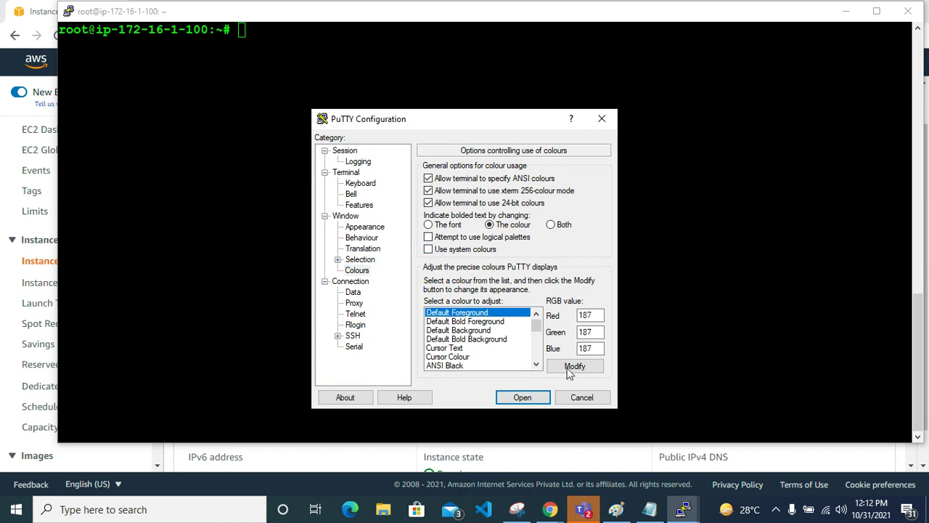
left_click(574, 367)
left_click(350, 188)
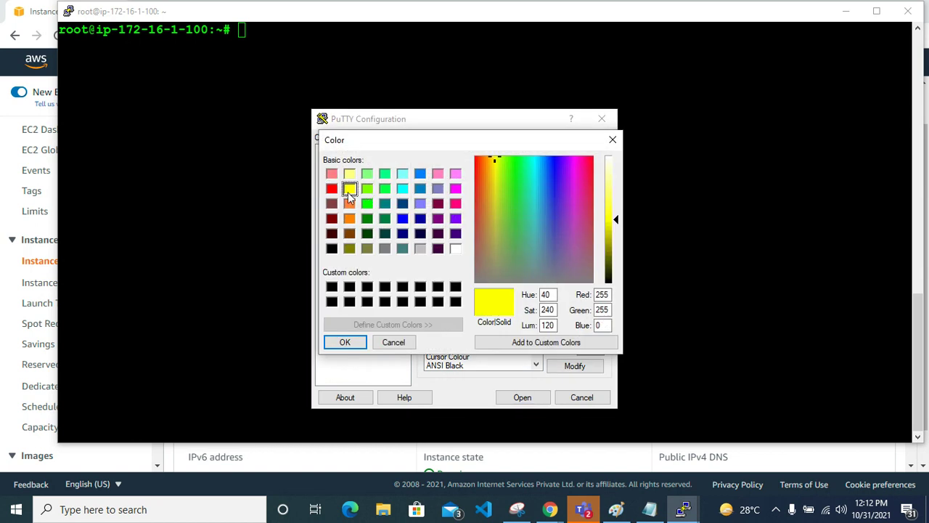
left_click(345, 342)
left_click(526, 404)
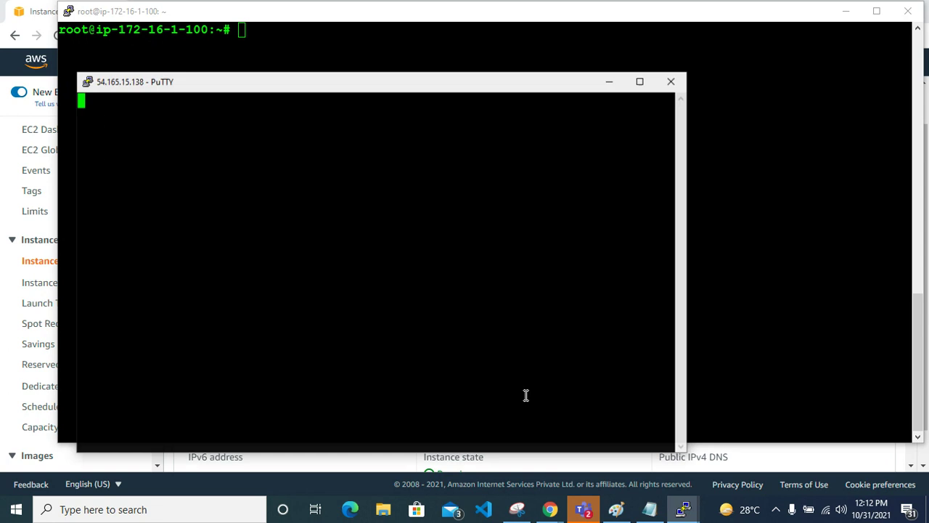
Step: Close the ip-172-16-1-100 terminal session, then reposition, slightly enlarge, and minimize the 54.165.15.138 terminal window
left_click(907, 11)
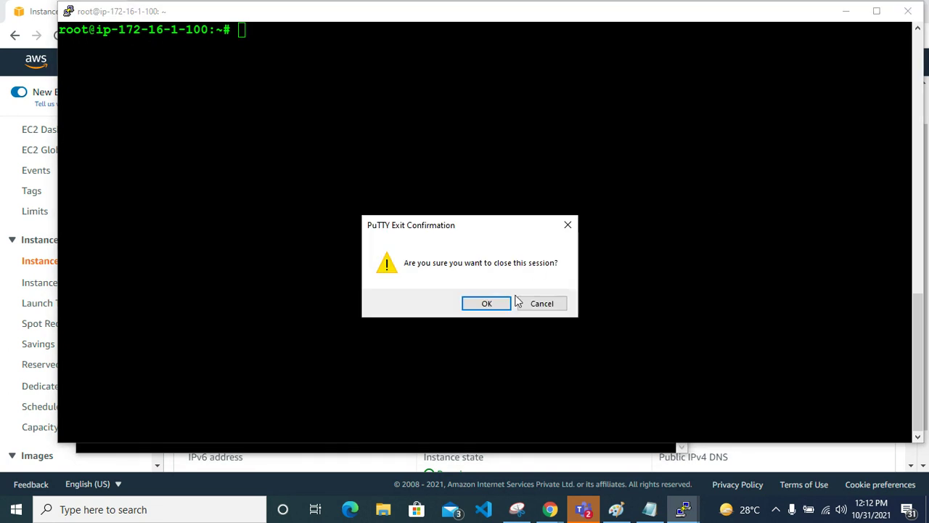
left_click(486, 304)
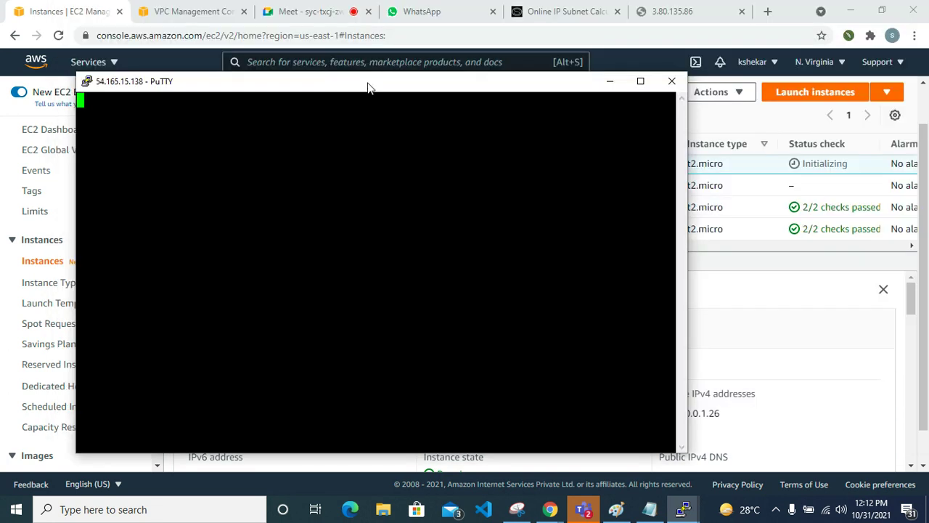
left_click_drag(367, 87, 484, 36)
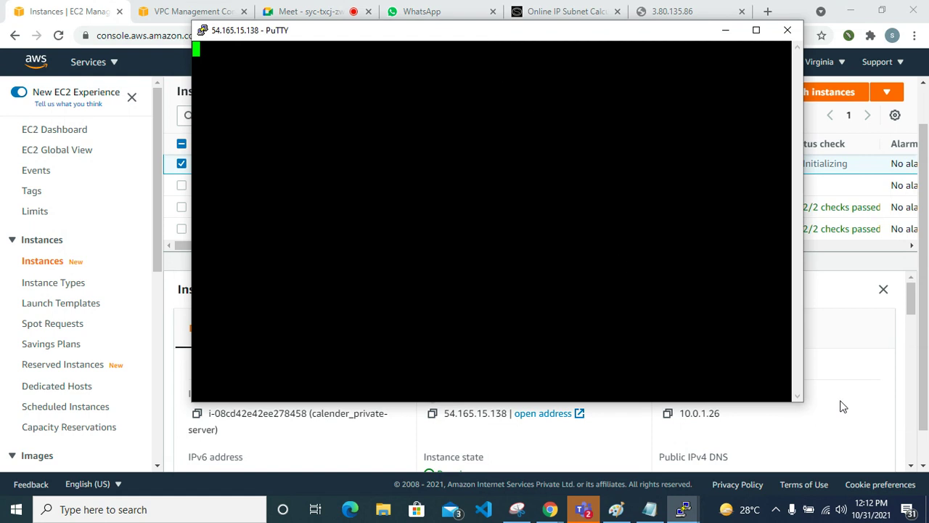
left_click_drag(805, 401, 848, 416)
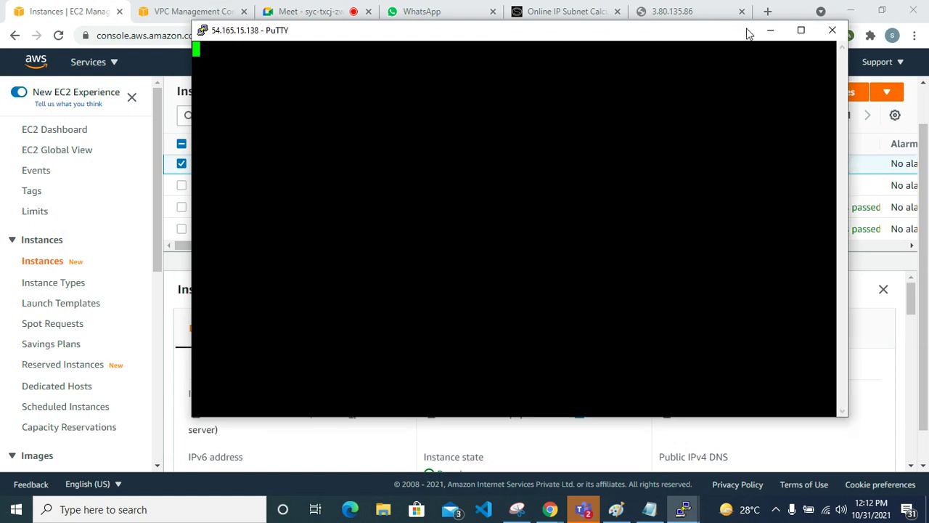
left_click_drag(708, 37, 672, 54)
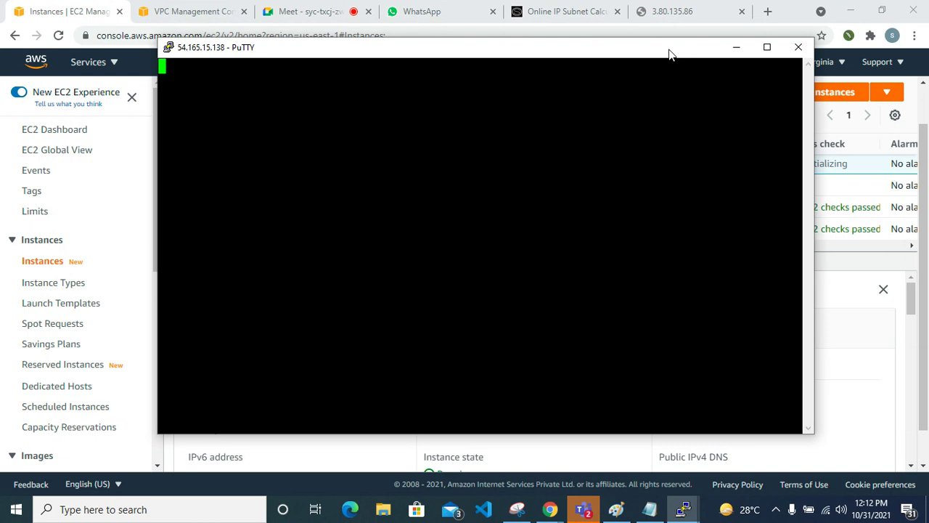
left_click(736, 48)
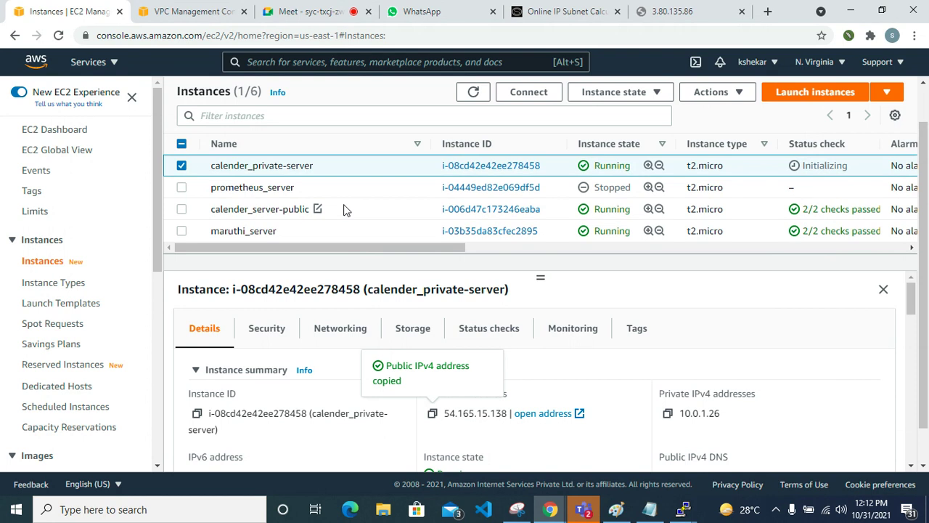
Step: Look at the cal-nat-table-private route table details and return to the instances list
scroll(345, 210, "up", 1)
left_click(209, 12)
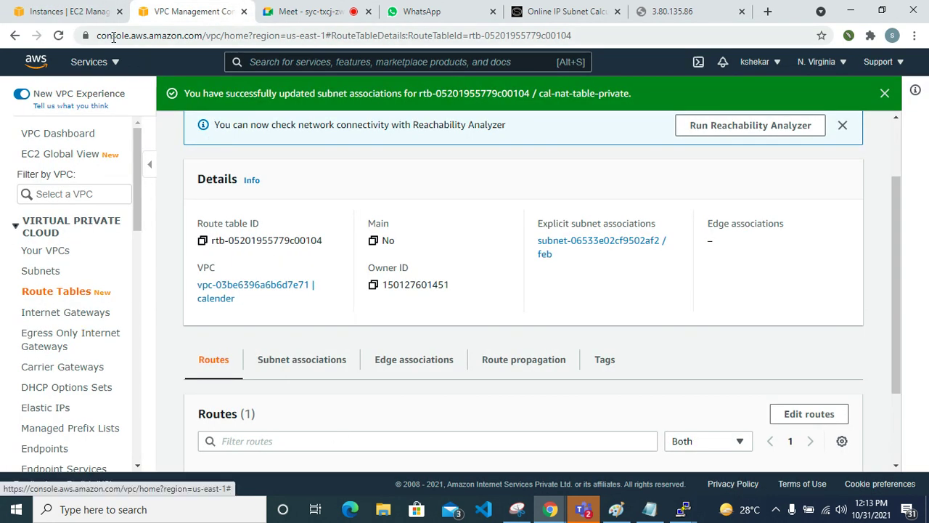
left_click(84, 11)
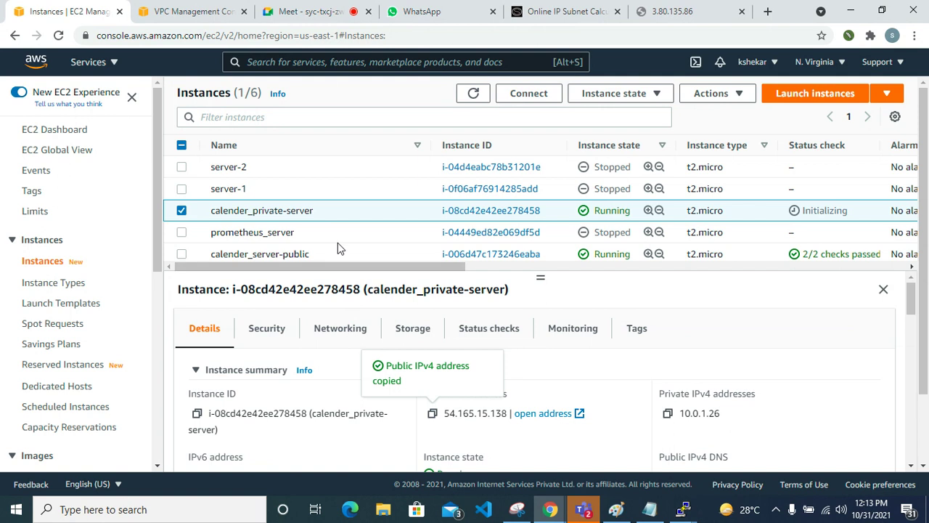
Step: Check the ip-10-0-0-152 public server terminal and the connection attempt in the 54.165.15.138 terminal
mouse_move(683, 508)
left_click(639, 464)
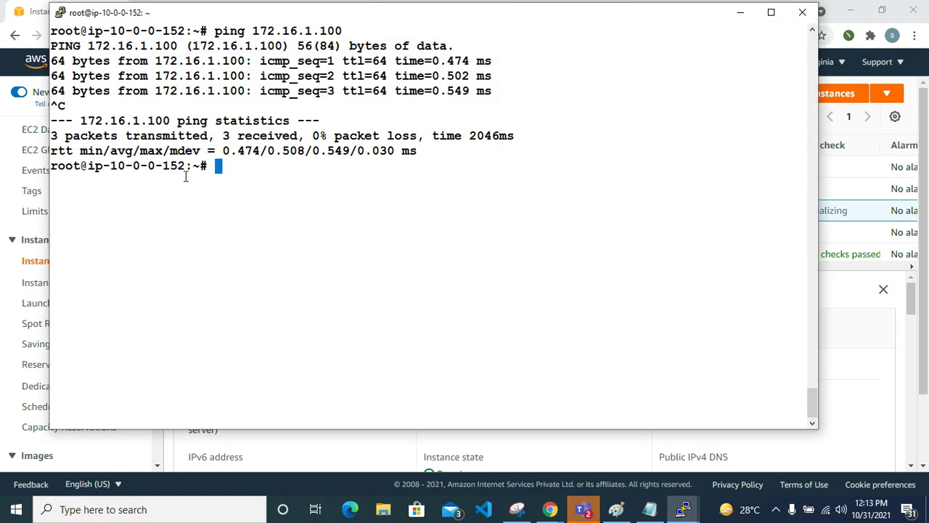
mouse_move(683, 508)
left_click(758, 463)
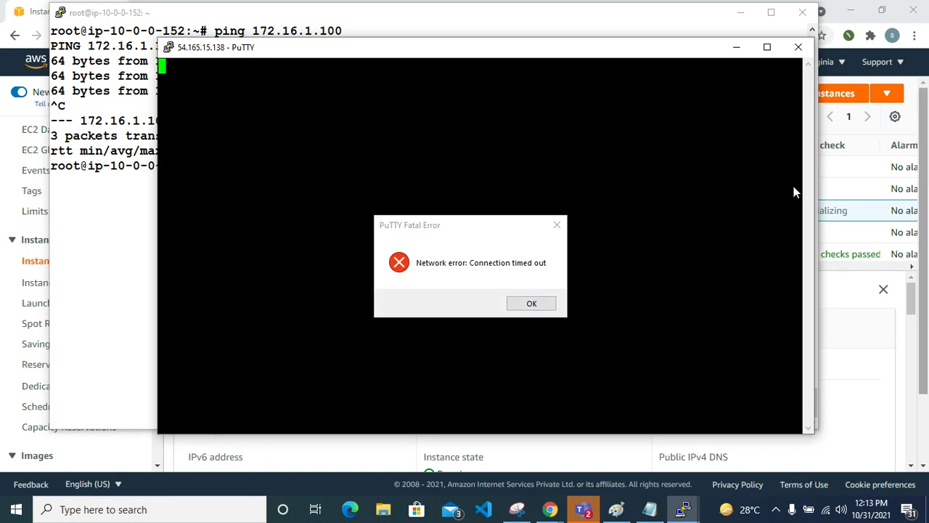
left_click(88, 273)
mouse_move(682, 508)
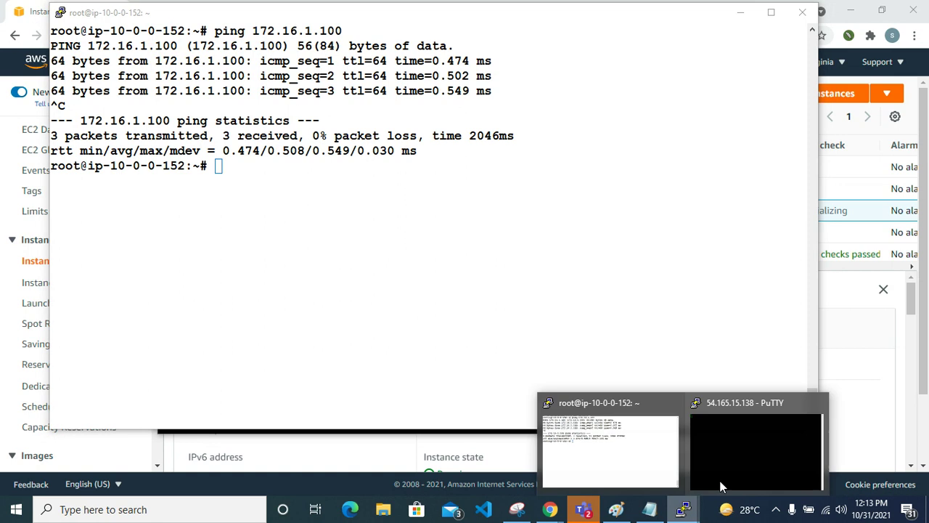
Step: Dismiss the connection error of the second PuTTY session and minimize both terminal windows to return to the AWS console
left_click(731, 465)
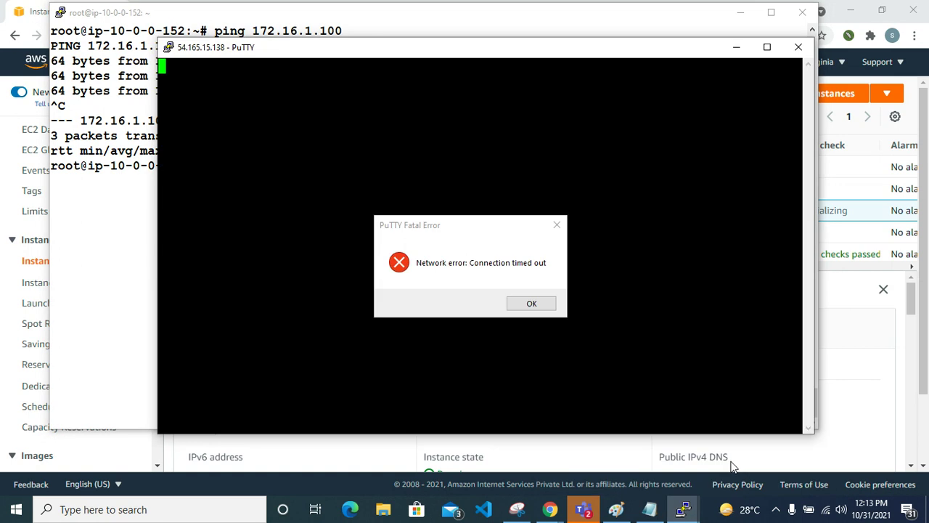
left_click(741, 50)
left_click(532, 304)
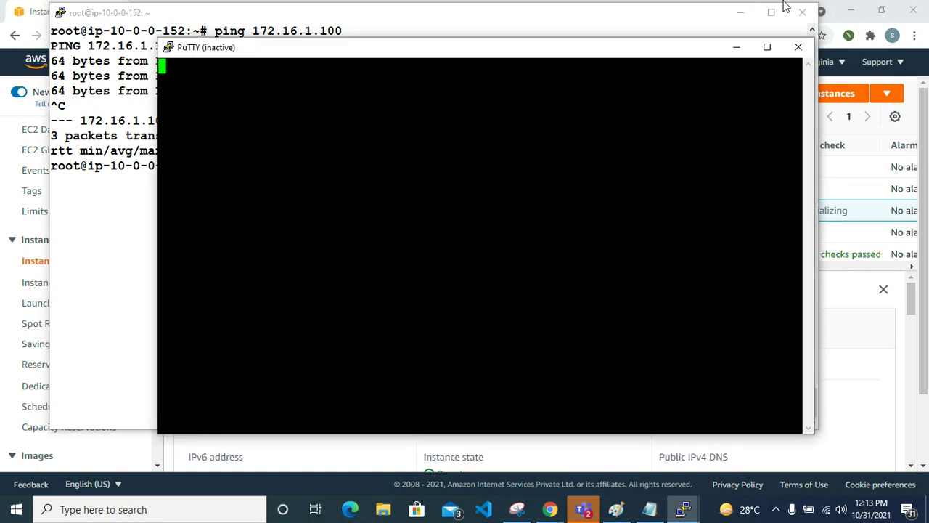
left_click(737, 47)
left_click(740, 13)
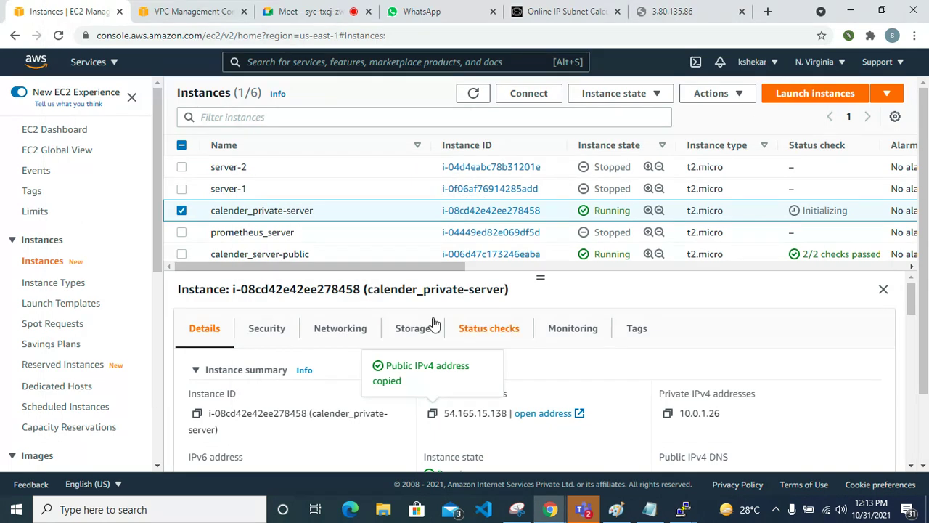
Step: Start a new NAT gateway in the VPC console and name it cal-publi-to-private
left_click(212, 12)
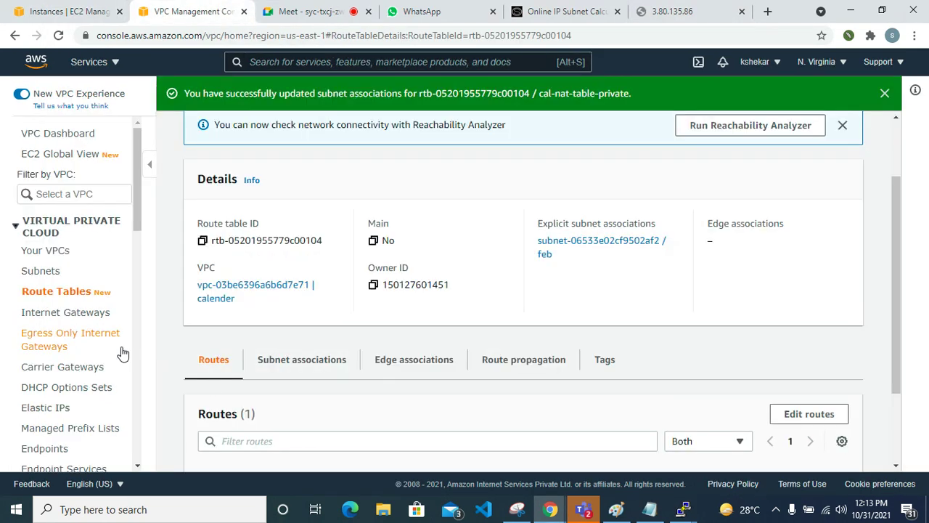
scroll(104, 344, "down", 1)
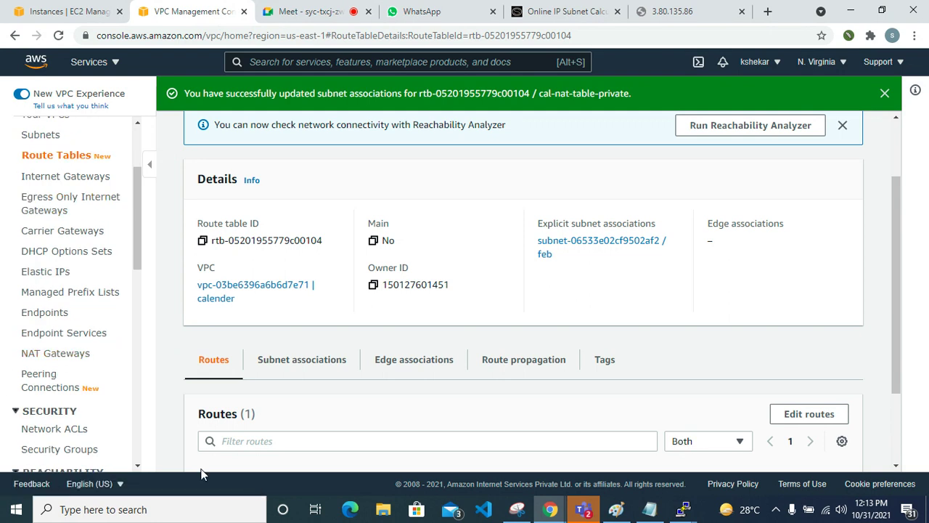
left_click(73, 355)
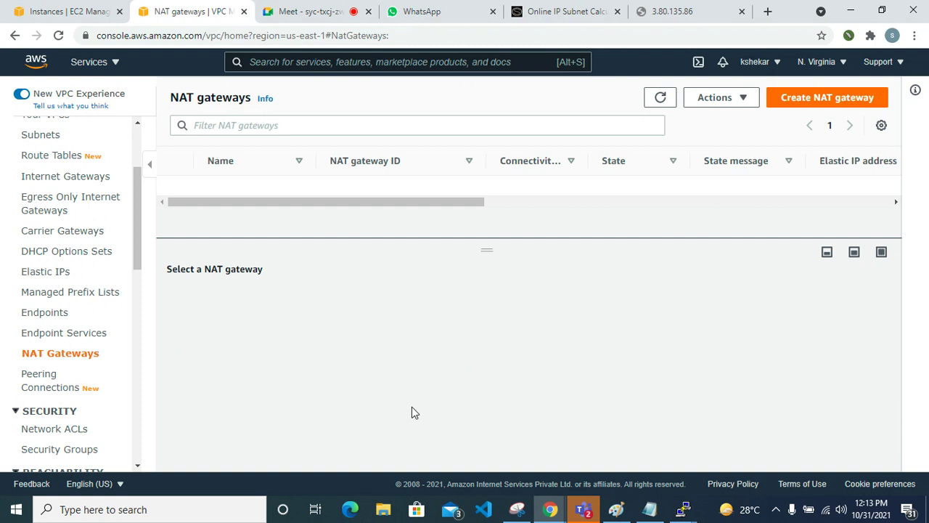
left_click(816, 99)
left_click(187, 286)
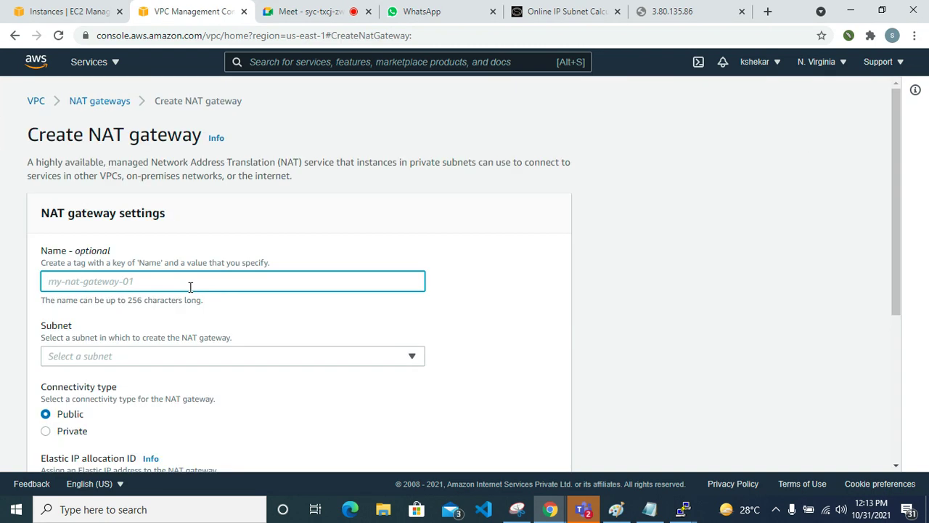
type("ca")
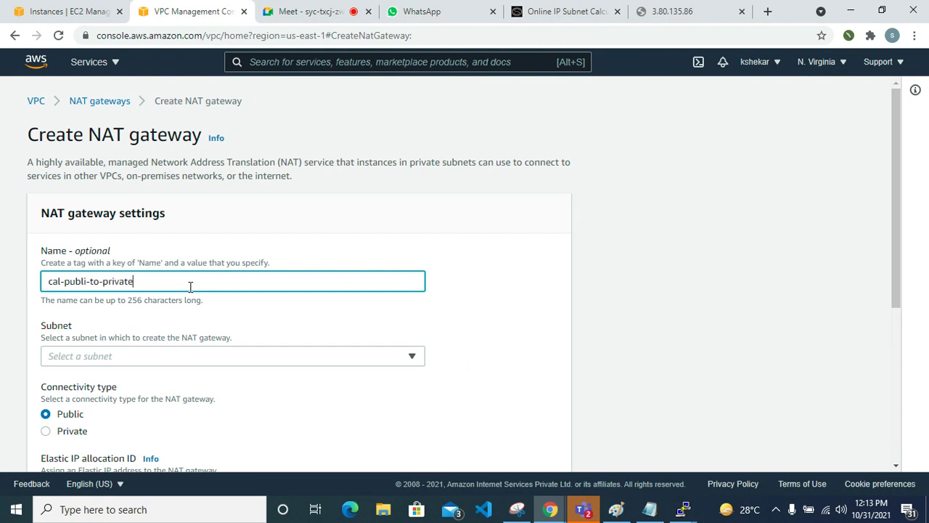
type("l-publi-to-private")
scroll(188, 254, "down", 2)
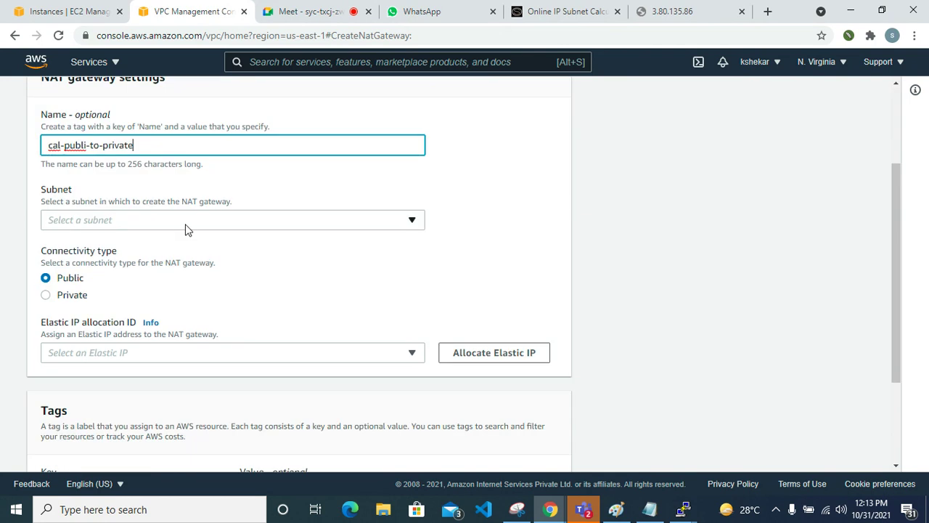
left_click(190, 222)
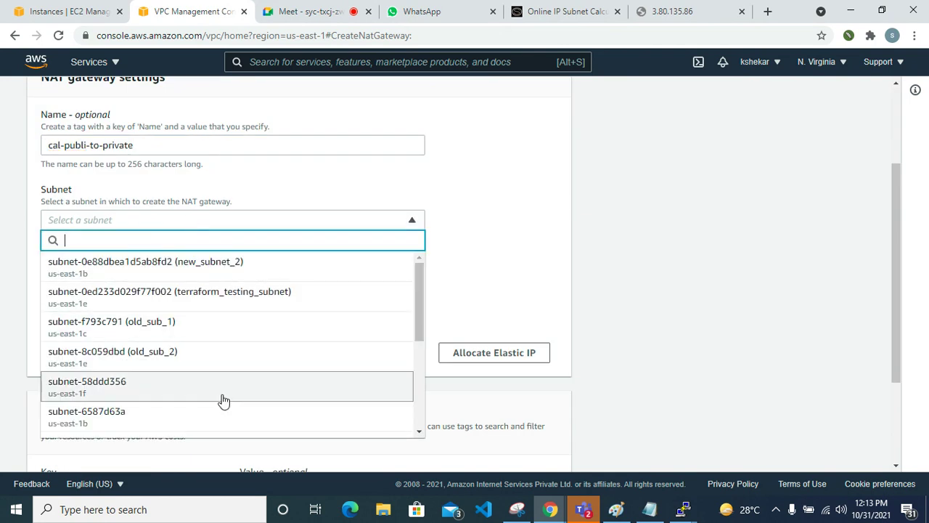
scroll(212, 359, "down", 5)
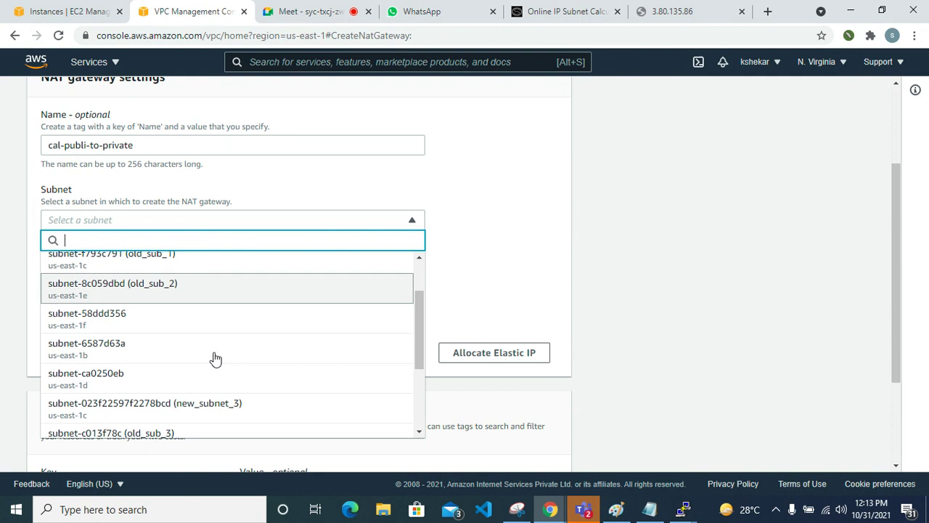
left_click(219, 370)
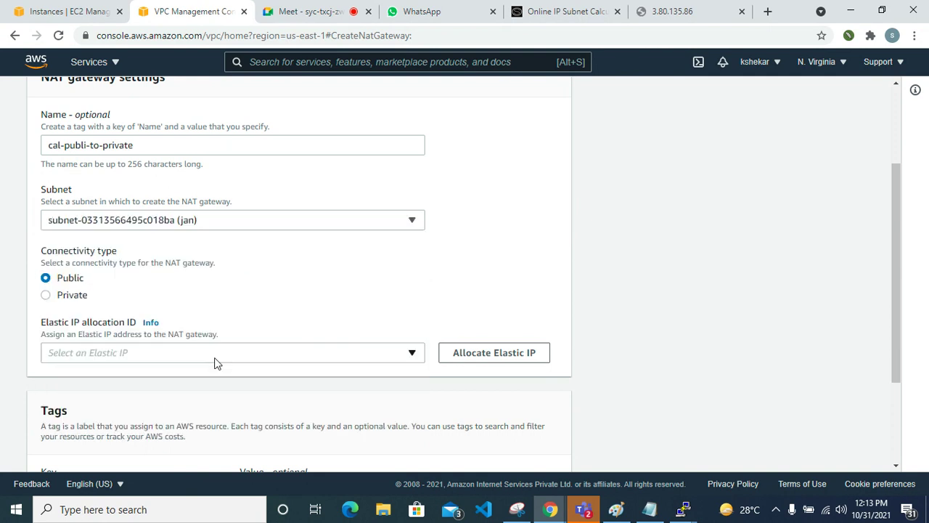
Step: Allocate a new Elastic IP to the NAT gateway and create the gateway
scroll(221, 361, "down", 2)
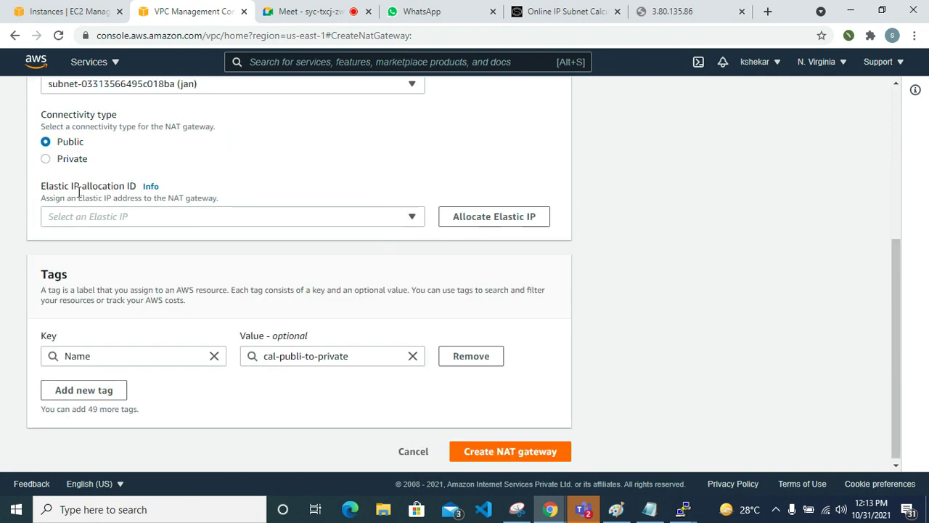
left_click(484, 218)
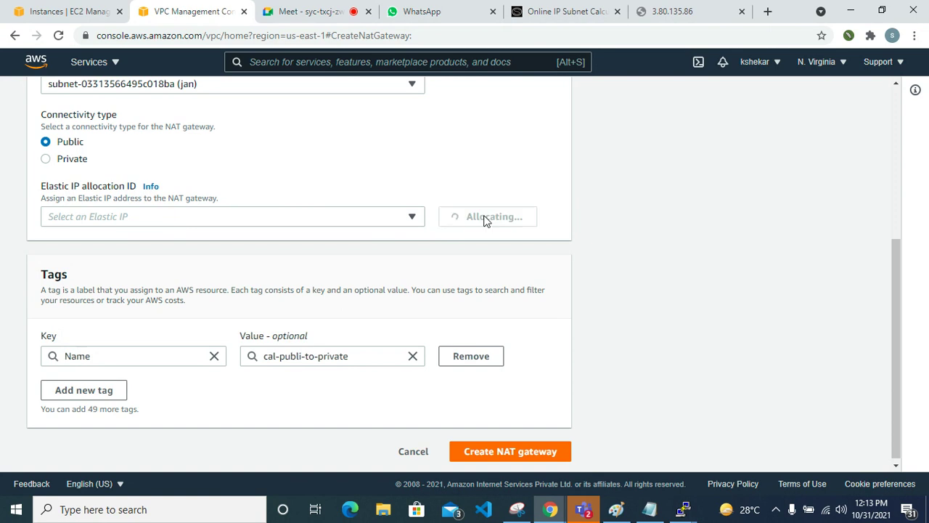
scroll(335, 268, "down", 4)
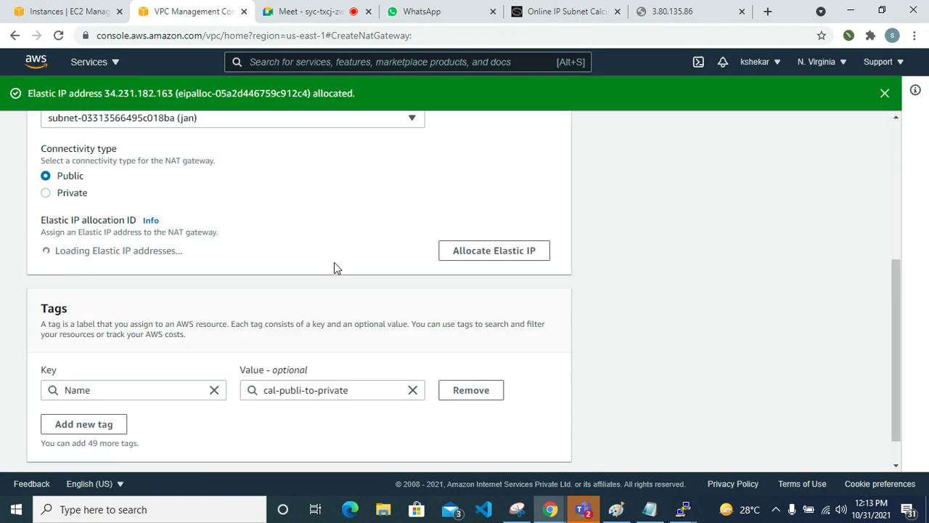
scroll(334, 268, "down", 1)
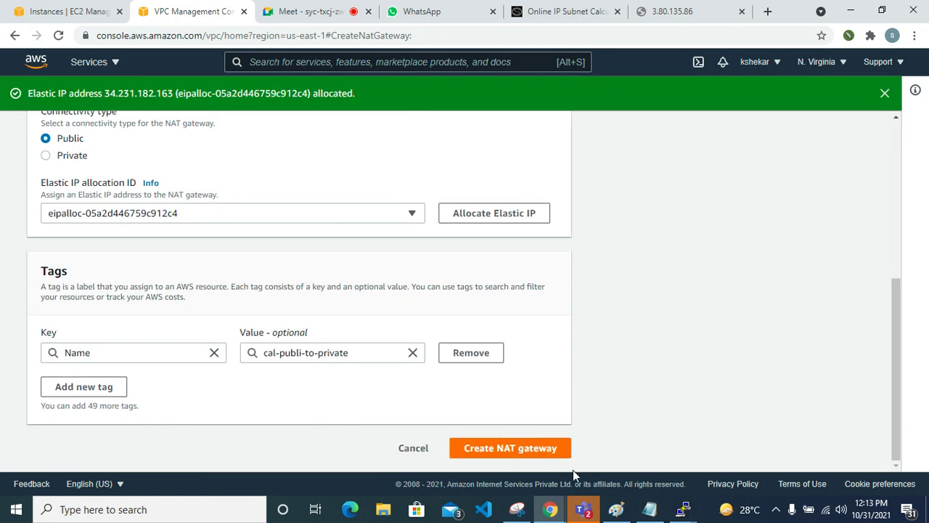
left_click(525, 447)
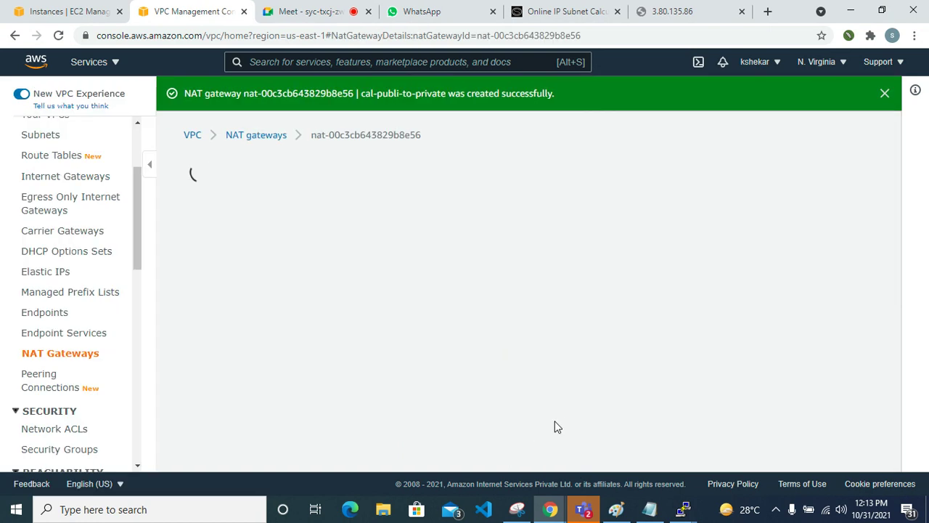
scroll(364, 390, "down", 3)
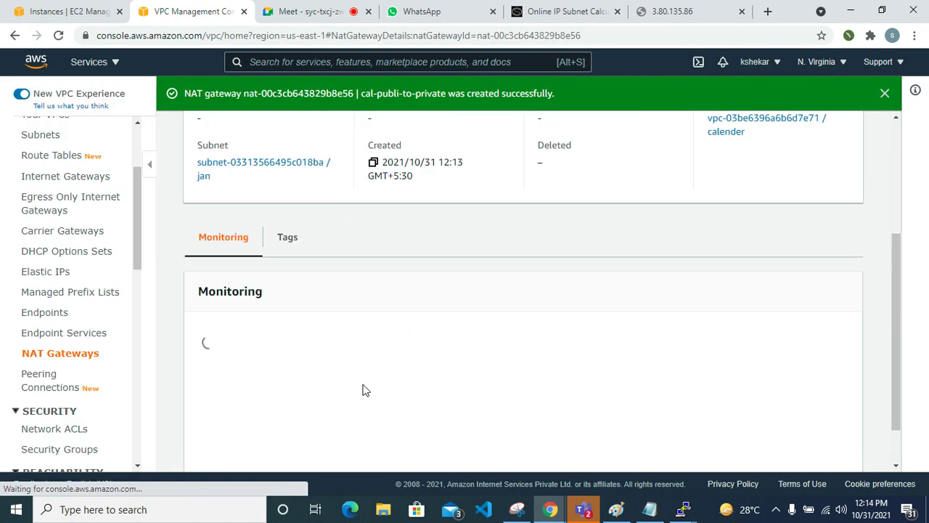
scroll(364, 390, "down", 1)
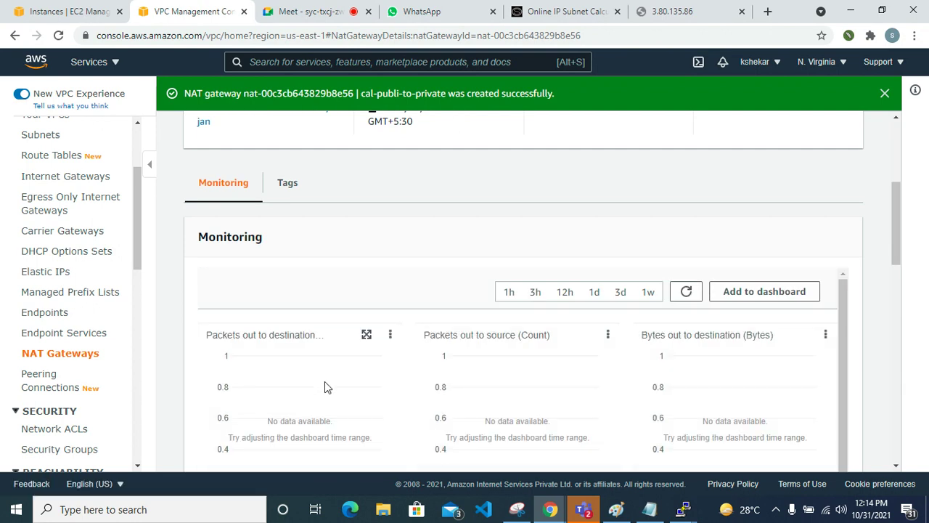
scroll(325, 384, "down", 1)
scroll(341, 386, "up", 1)
scroll(291, 303, "up", 3)
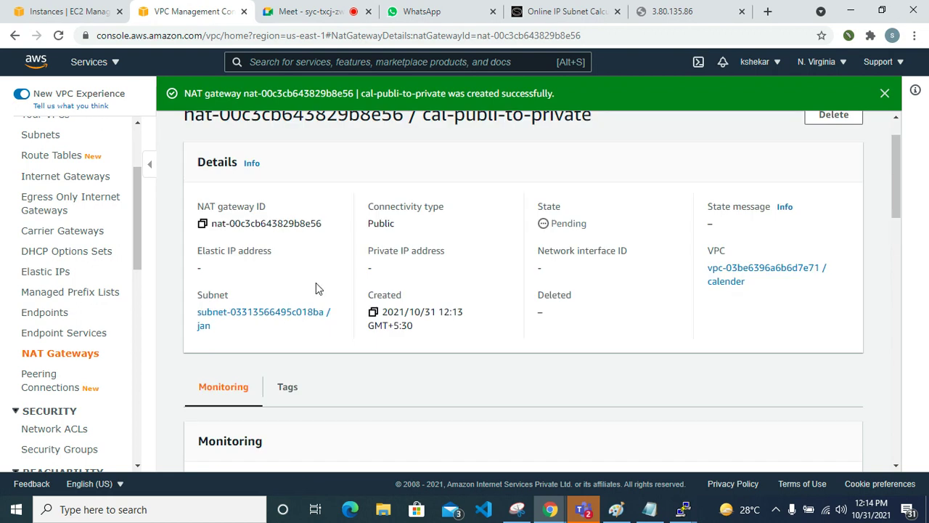
Step: Go to the VPC route tables, select cal-rtb and display its routes in an enlarged details pane
scroll(49, 360, "up", 2)
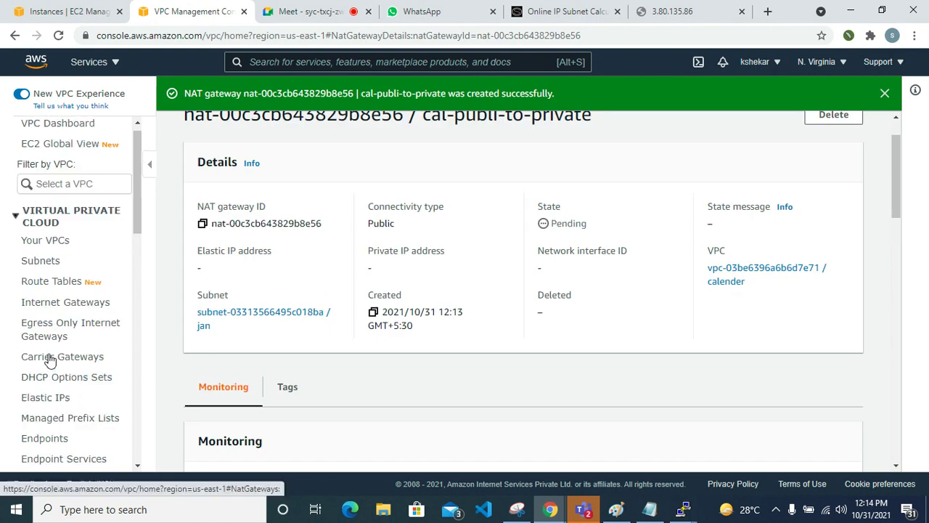
left_click(44, 292)
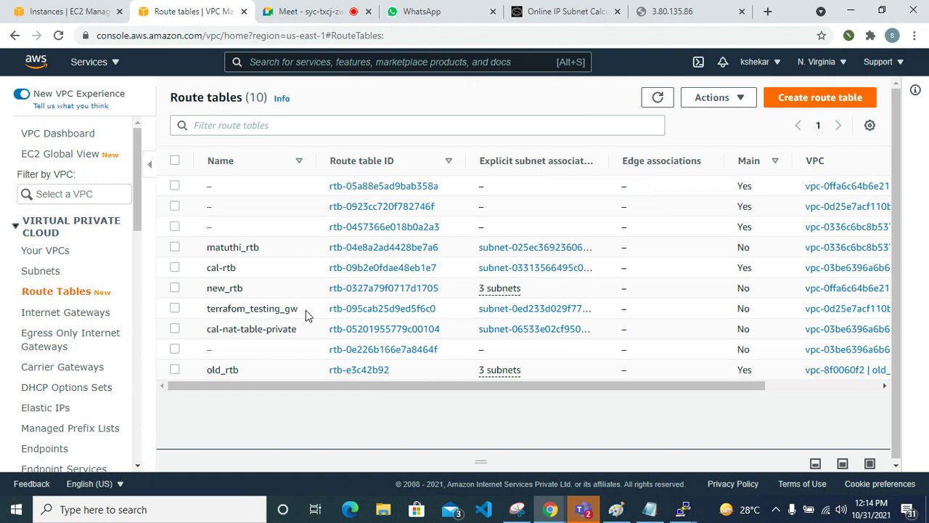
left_click(304, 269)
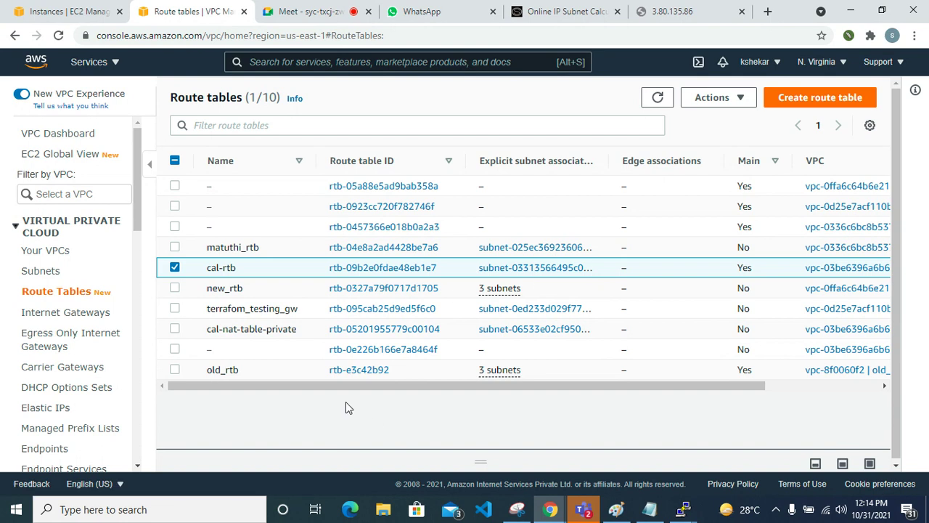
left_click_drag(481, 457, 476, 314)
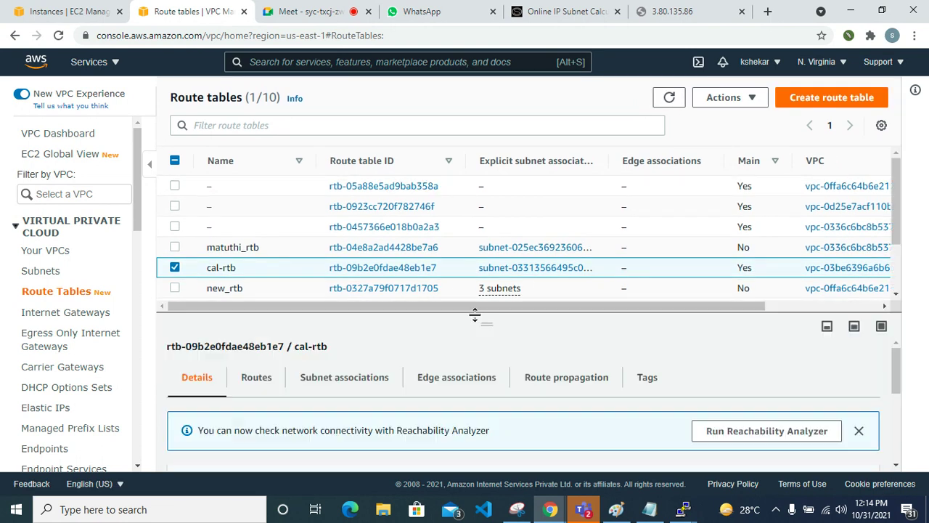
scroll(430, 379, "down", 2)
scroll(430, 379, "up", 2)
left_click(261, 365)
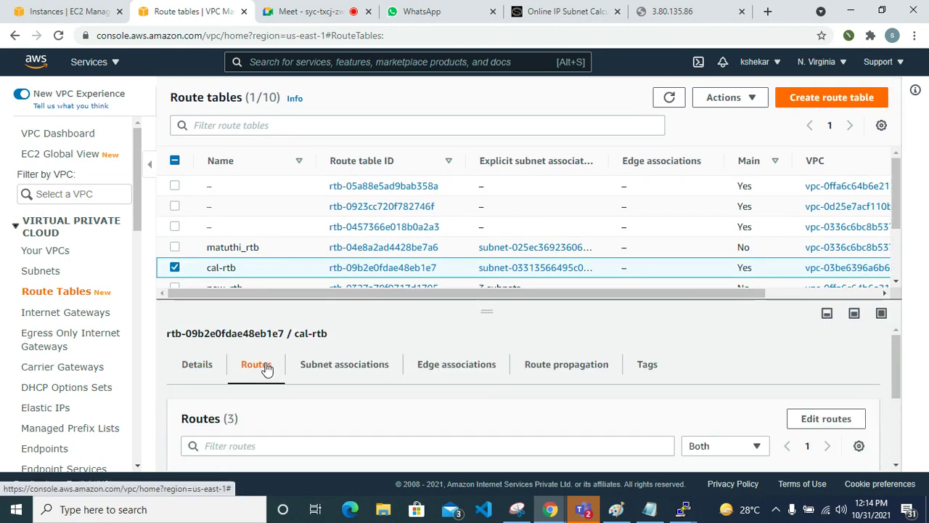
left_click(825, 422)
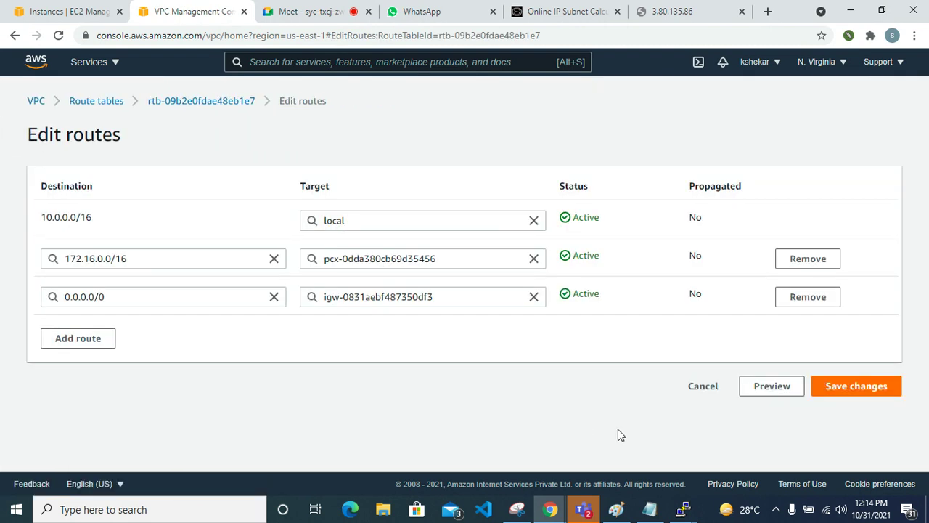
left_click(78, 338)
left_click(132, 335)
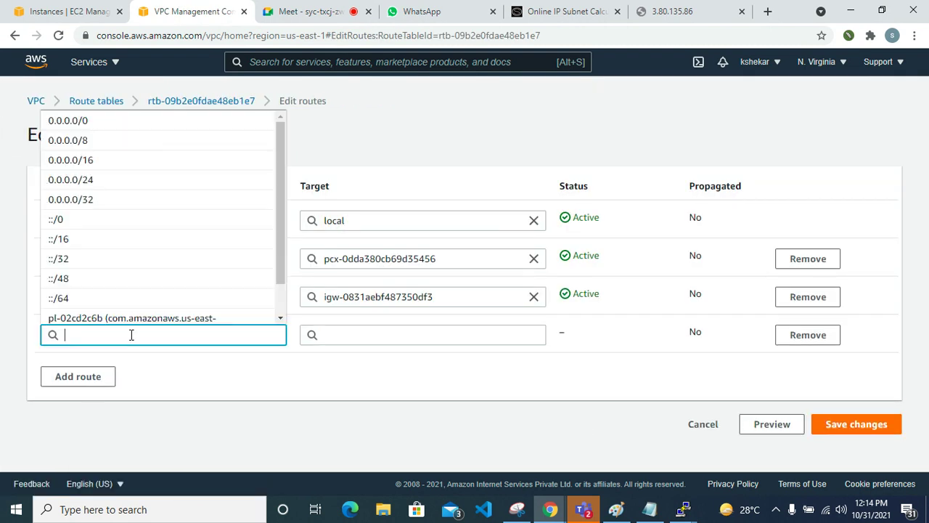
left_click(219, 397)
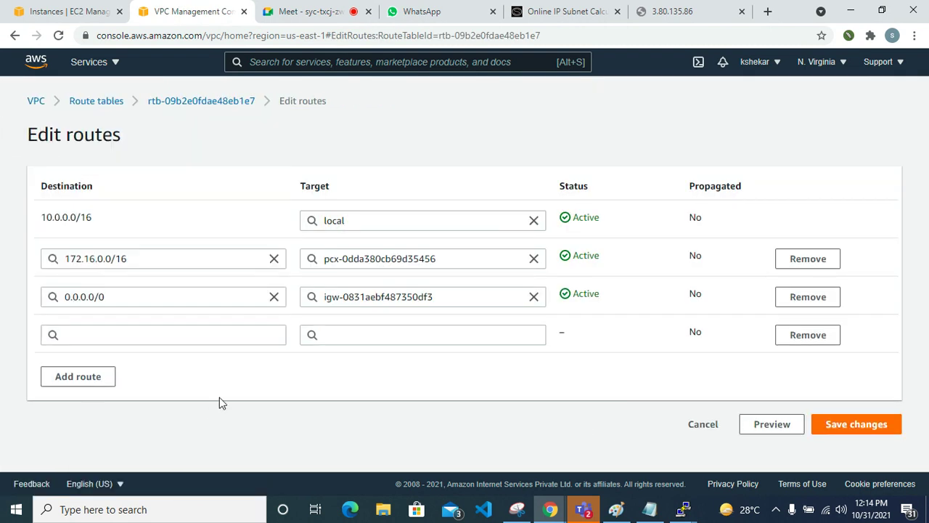
left_click(125, 337)
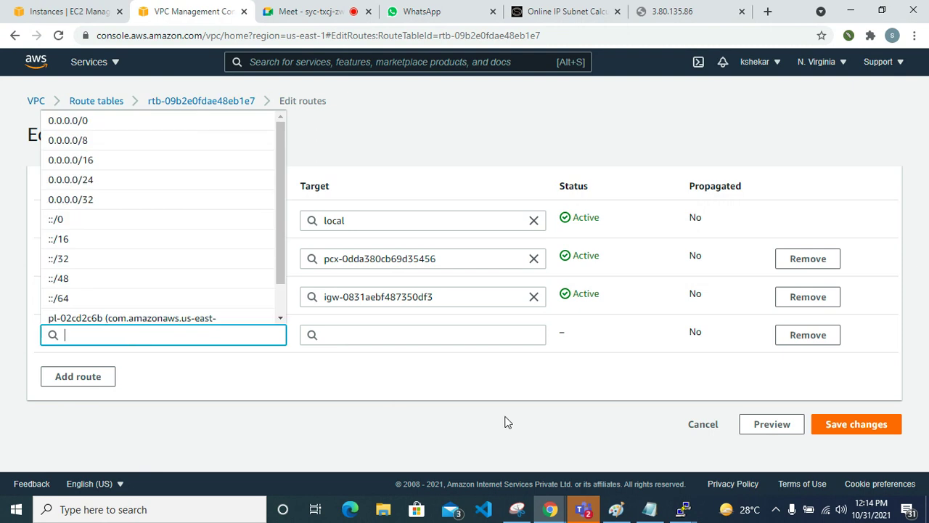
left_click(772, 425)
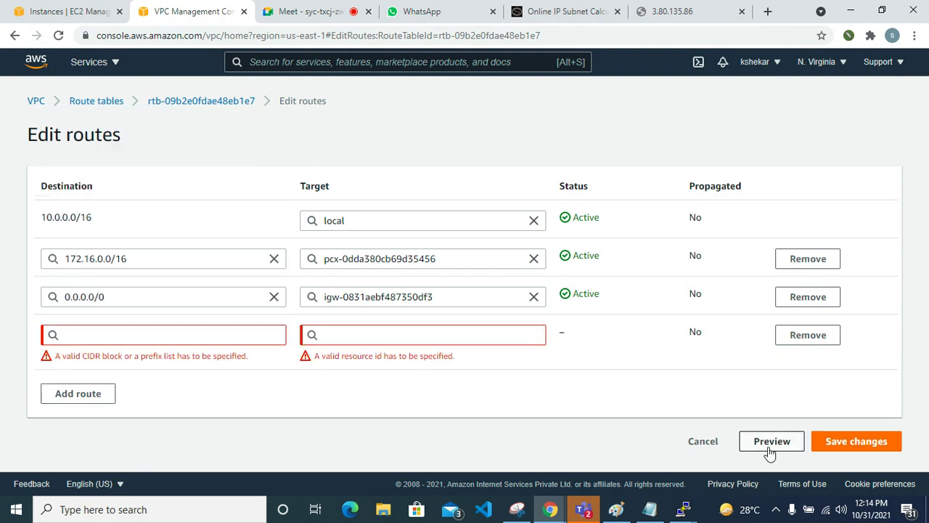
left_click(705, 440)
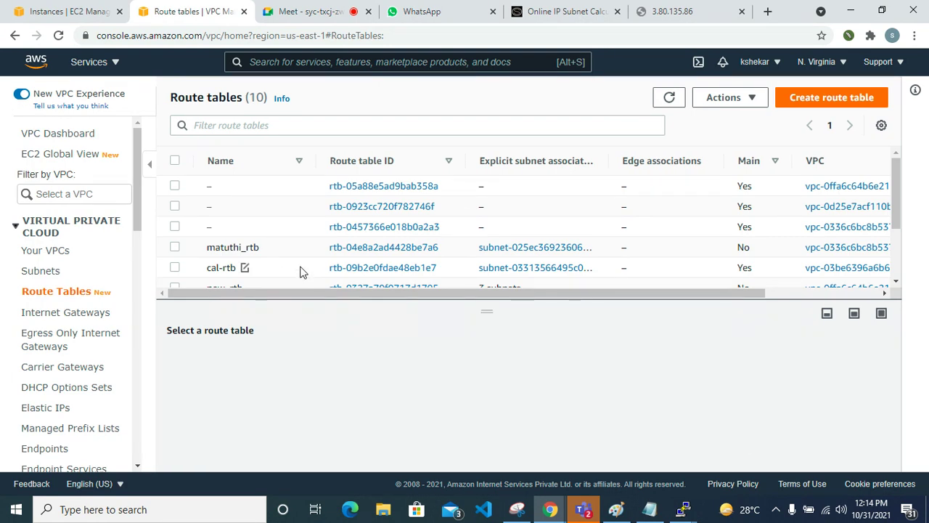
Step: Open the routes of cal-rtb for editing and add a route with destination 10.0.0.0/24
left_click(302, 271)
left_click(263, 370)
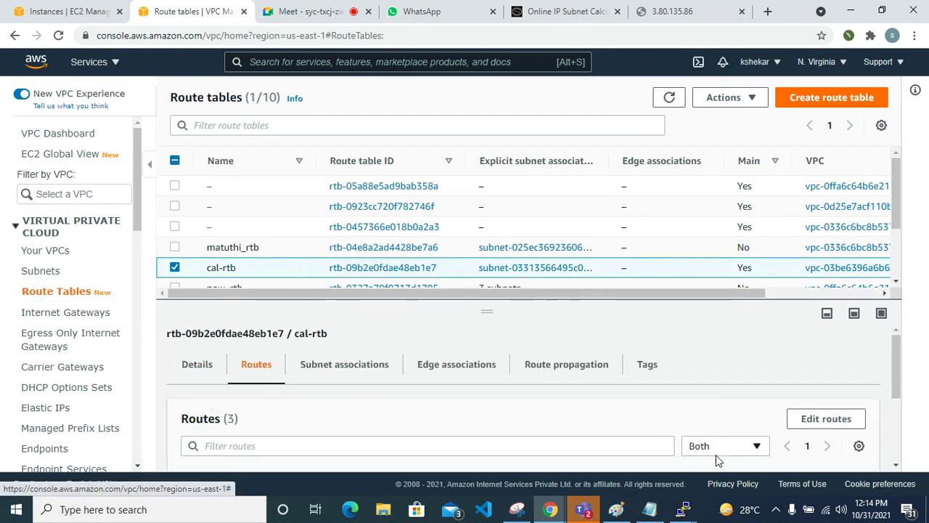
left_click(821, 420)
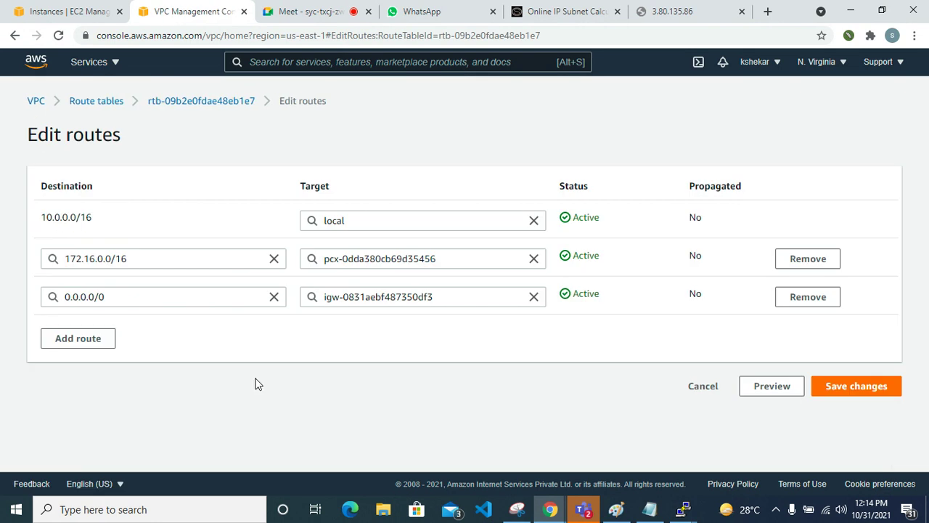
left_click(94, 339)
left_click(111, 335)
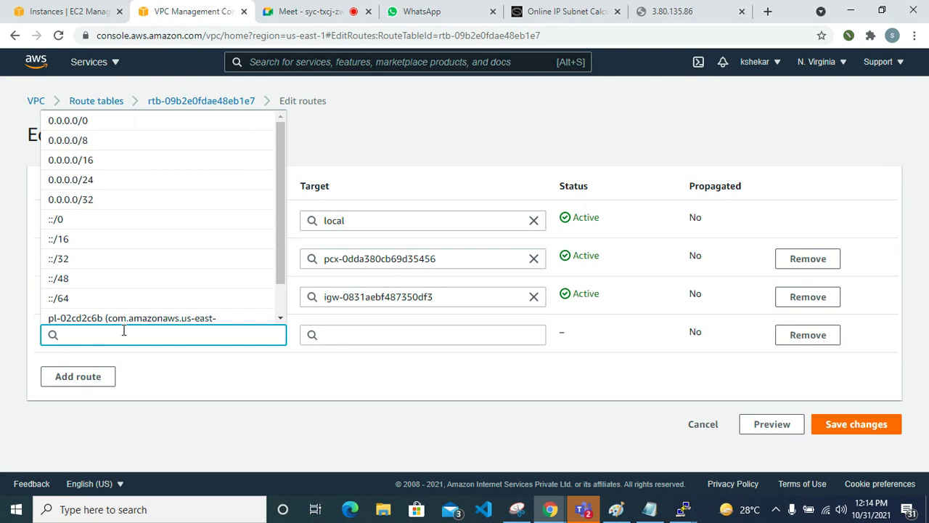
type("10")
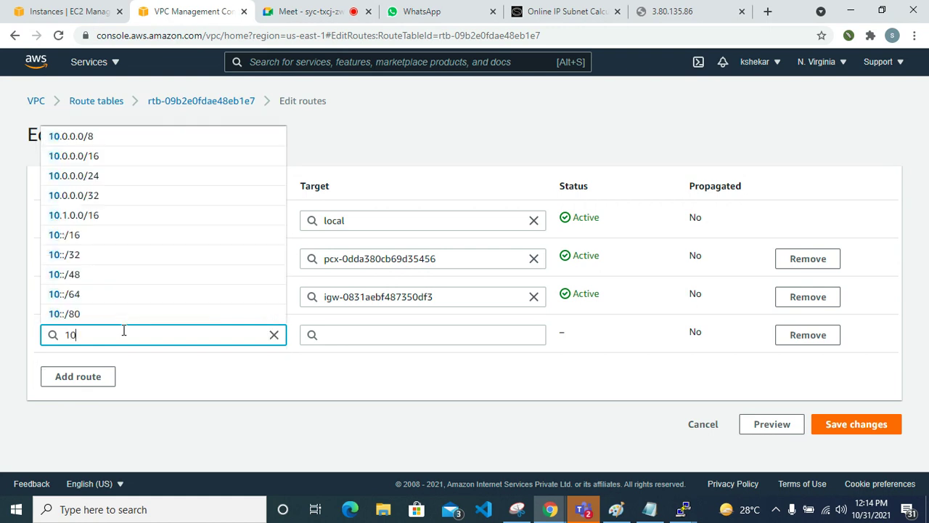
type(".0.0.")
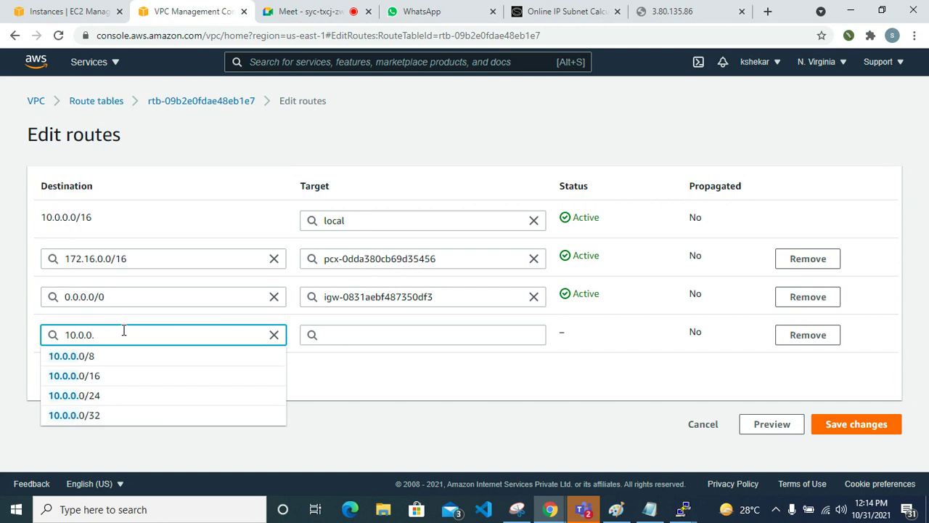
left_click(107, 395)
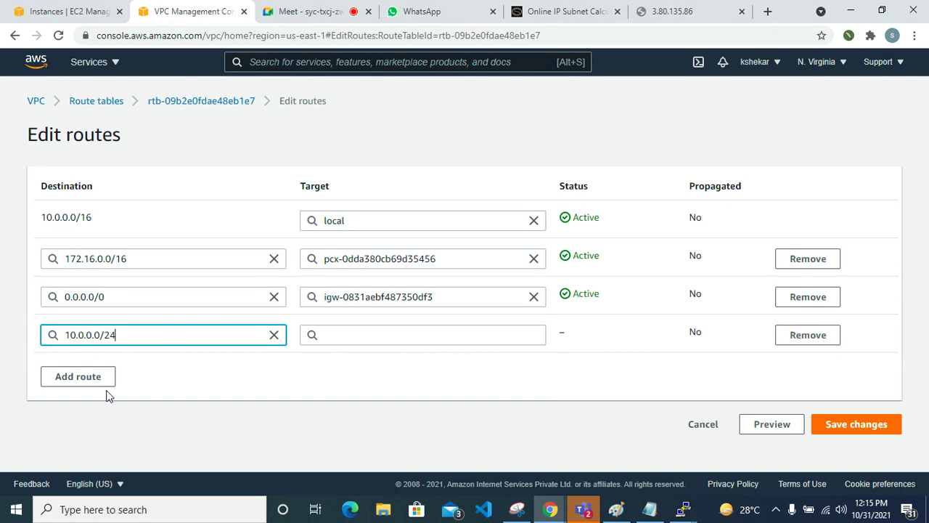
Step: Set the new route's target to the NAT gateway cal-publi-to-private
left_click(327, 336)
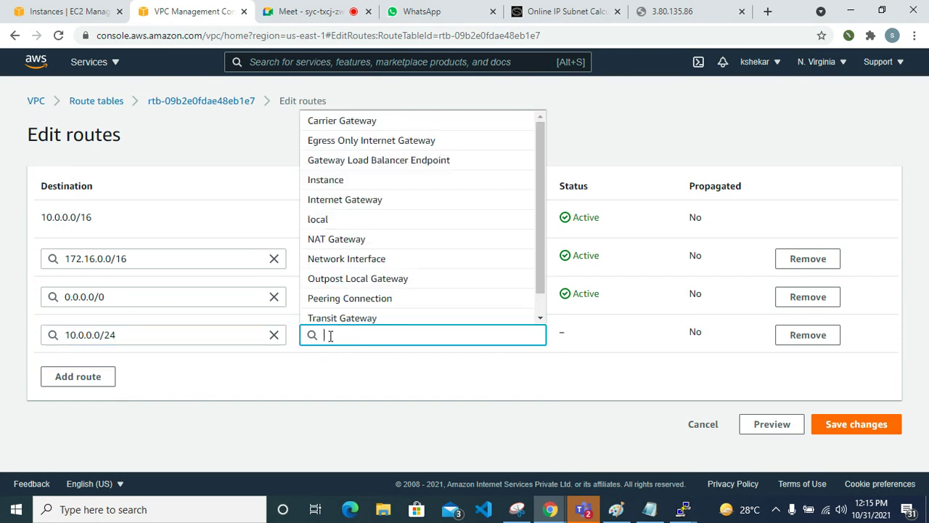
scroll(369, 311, "down", 1)
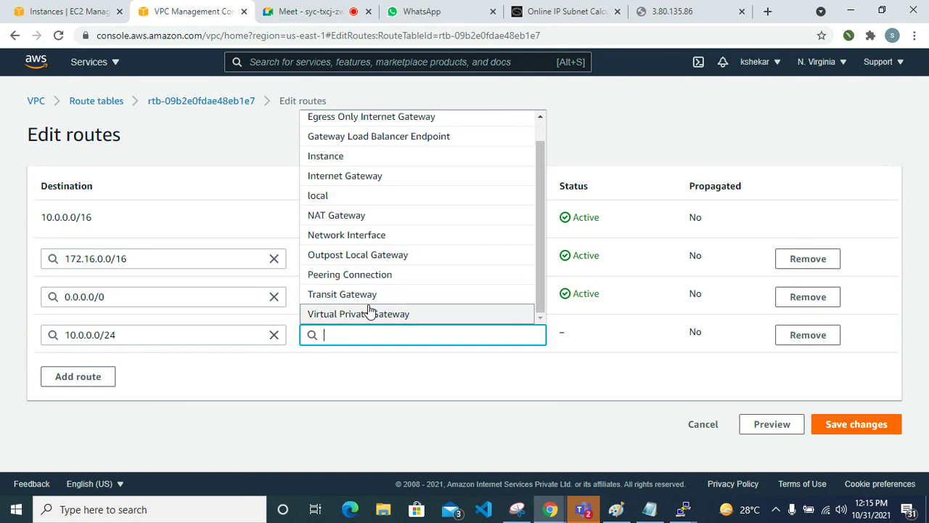
left_click(351, 216)
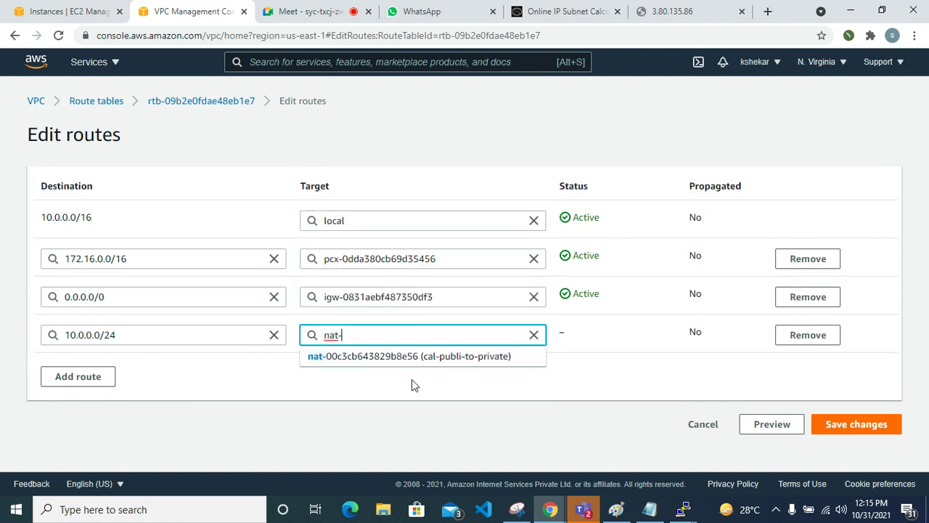
left_click(461, 356)
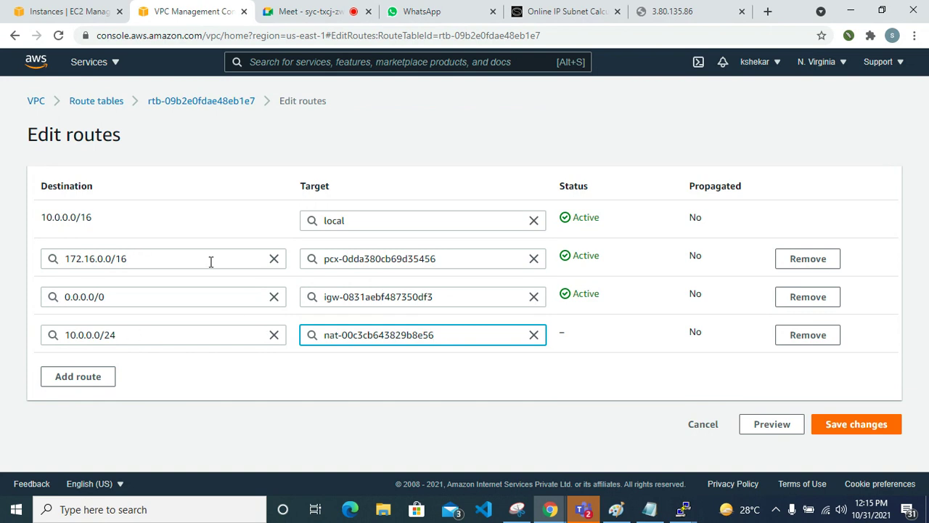
Step: Look up the calender servers in the EC2 instances list and copy the private IPv4 address of calender_server-public
left_click(138, 223)
left_click_drag(118, 220, 36, 218)
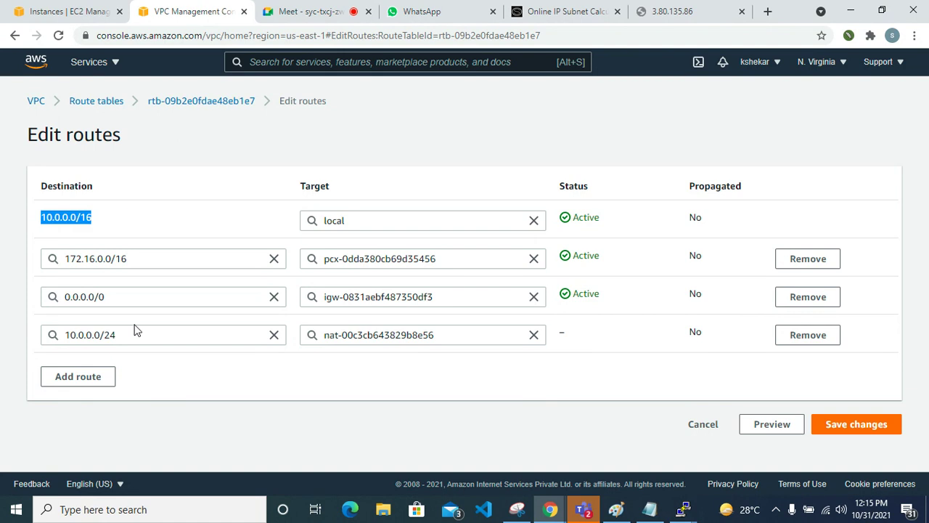
left_click(85, 14)
scroll(378, 251, "down", 2)
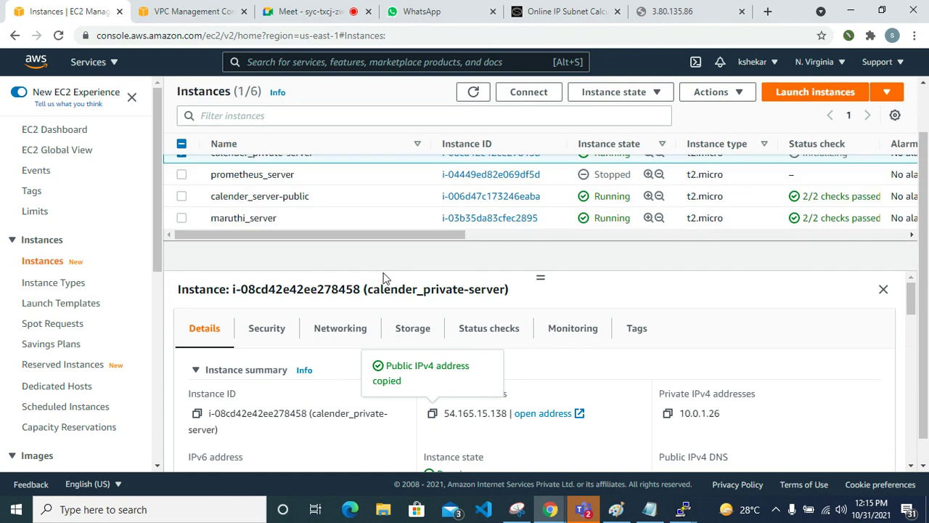
scroll(385, 254, "up", 2)
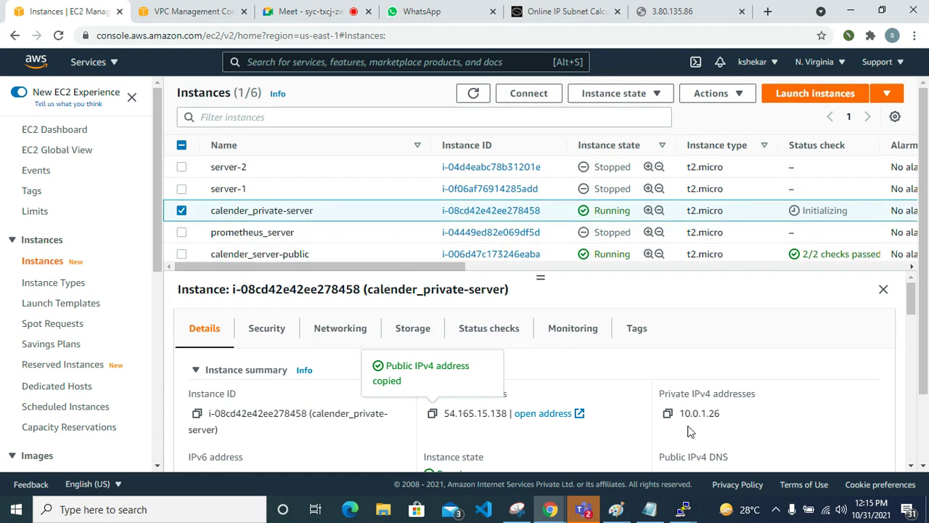
left_click(667, 413)
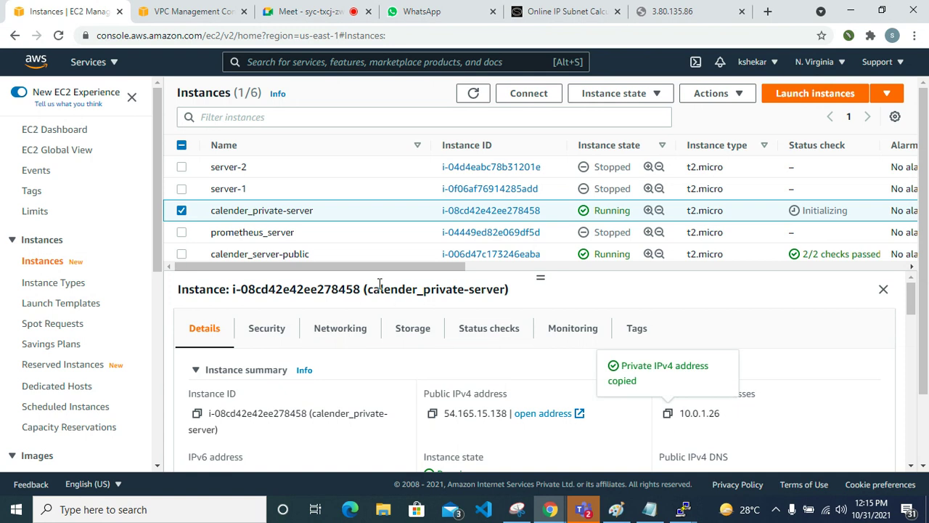
scroll(371, 254, "down", 2)
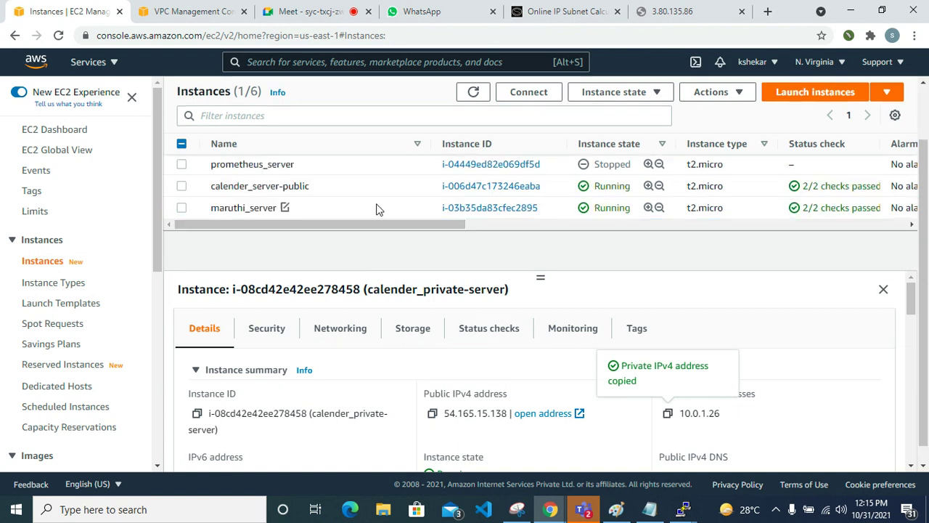
left_click(377, 186)
left_click(668, 415)
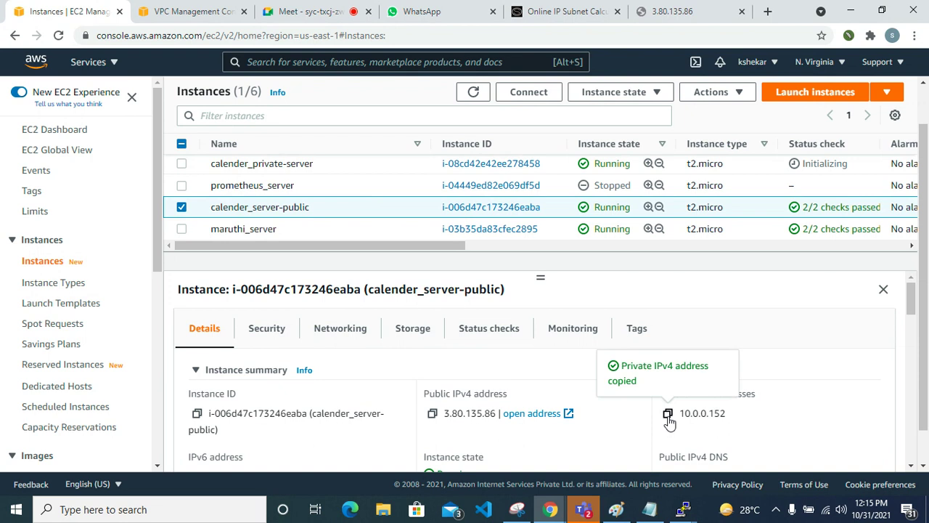
Step: Replace the new route's destination in cal-rtb with 10.0.0.152/32
left_click(192, 11)
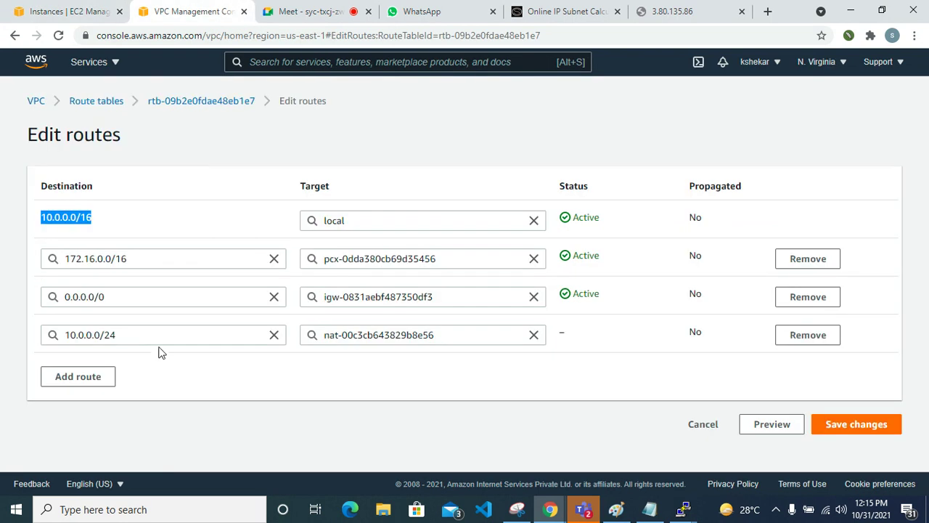
left_click_drag(156, 335, 2, 361)
key("ctrl+v")
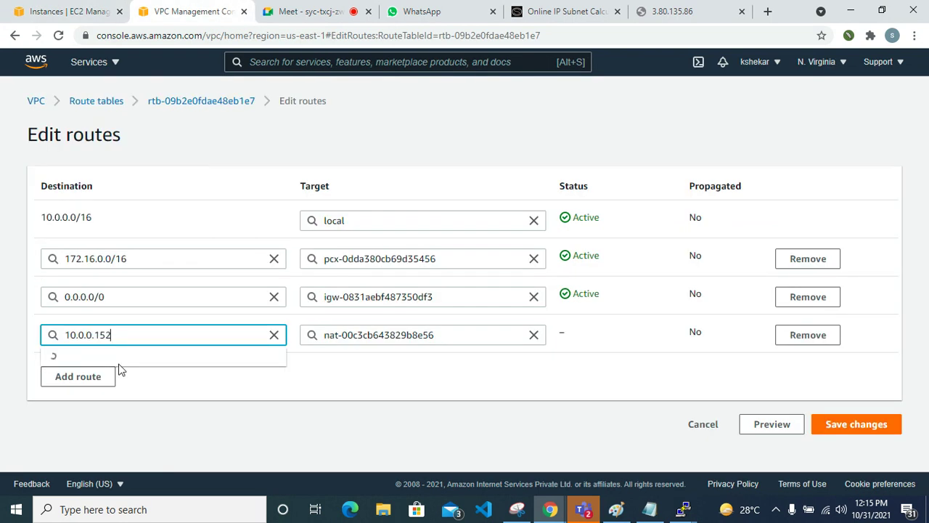
left_click(162, 357)
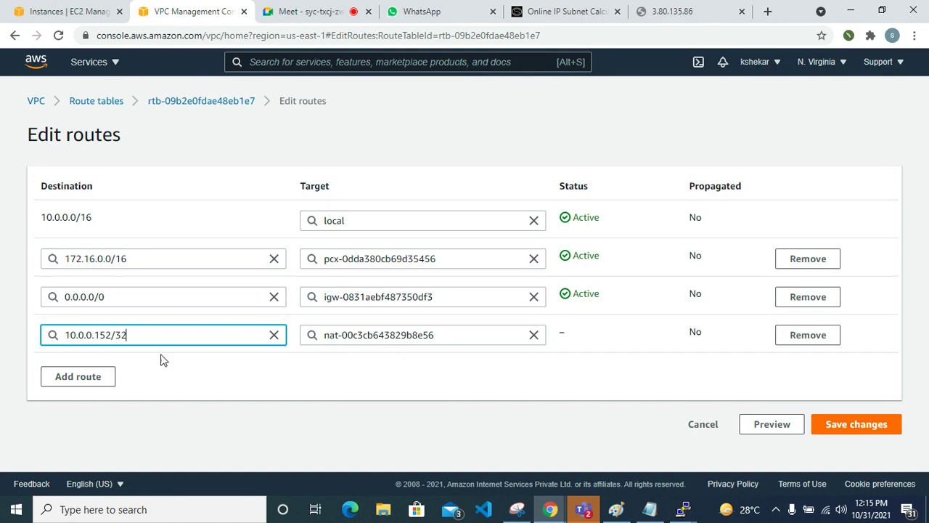
Step: Reselect the NAT gateway cal-publi-to-private as the 10.0.0.152/32 route's target, try to save the routes, and return to editing
left_click(466, 334)
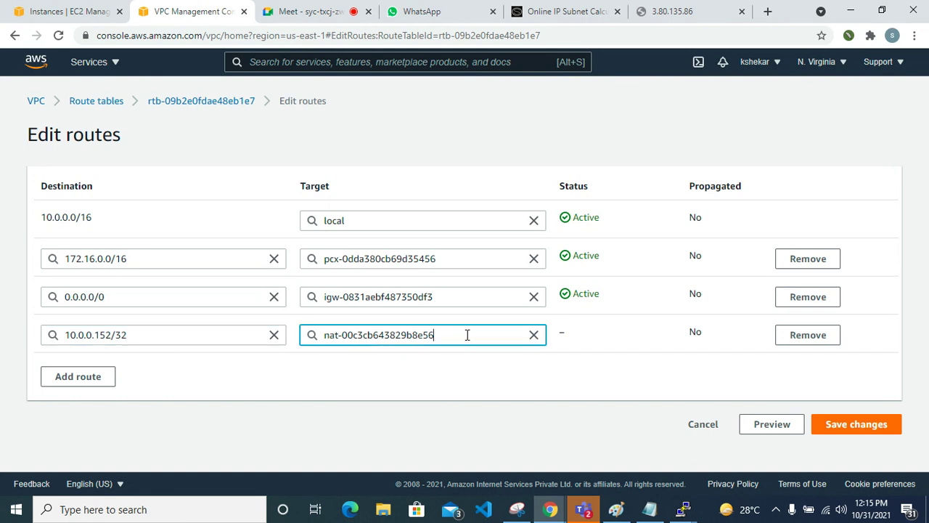
left_click(534, 335)
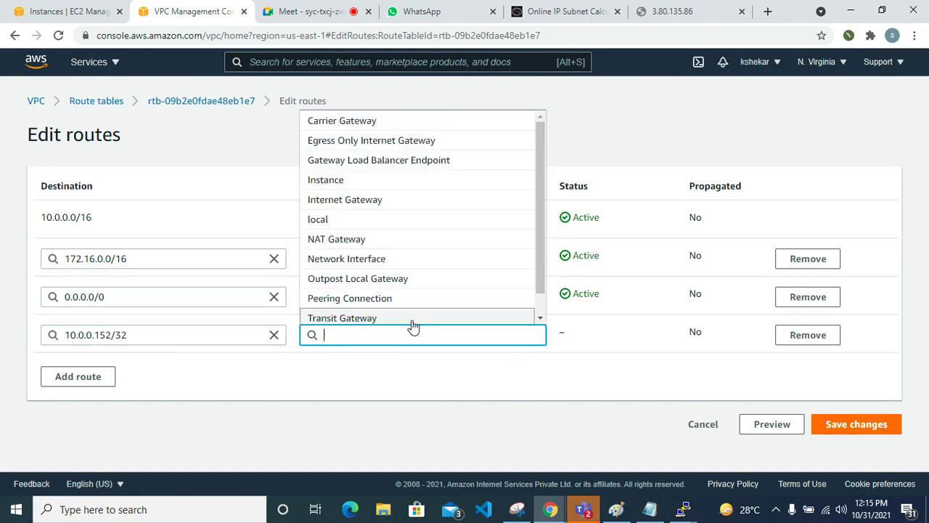
left_click(403, 238)
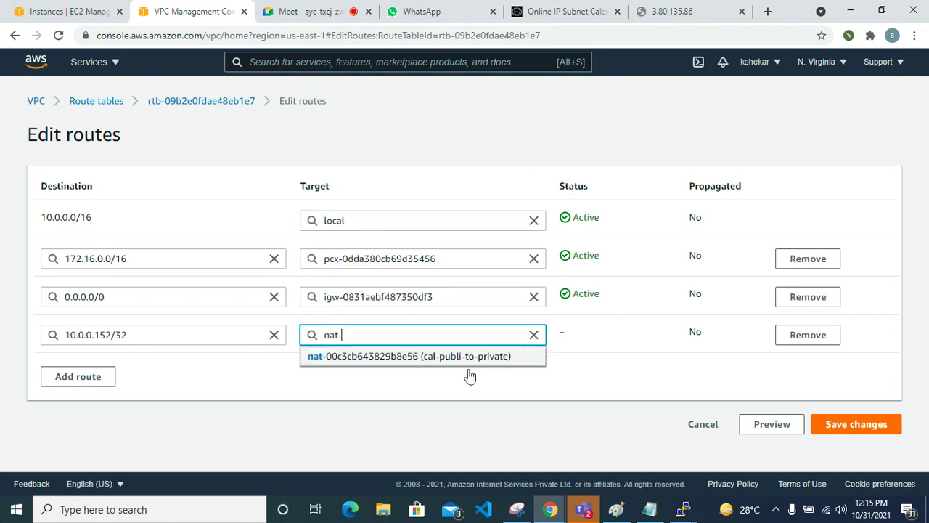
left_click(425, 358)
left_click(858, 425)
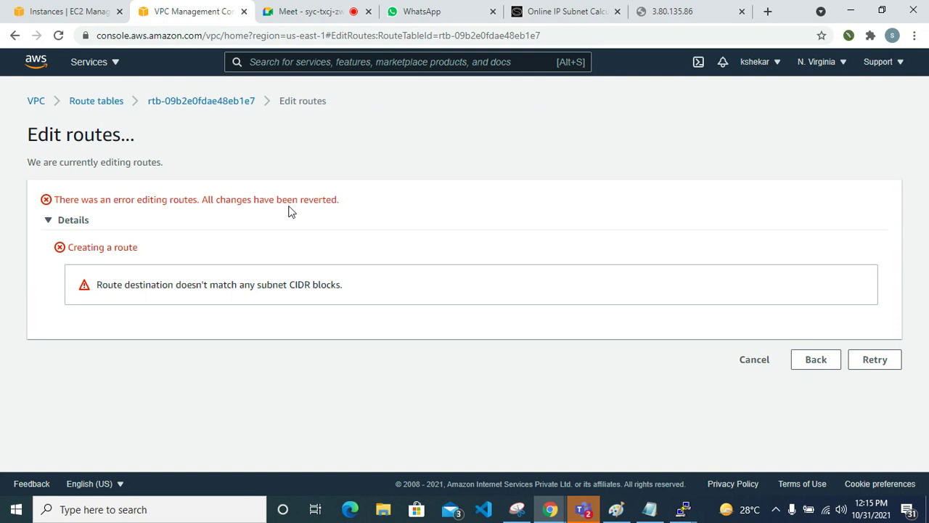
left_click(882, 363)
left_click(824, 363)
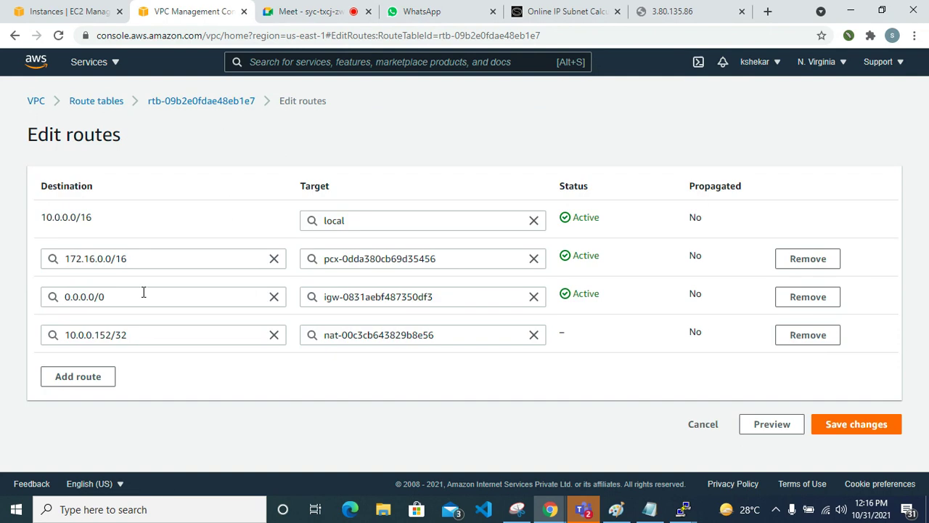
Step: Remove the 10.0.0.152/32 route and add a new one with destination 0.0.0.0/0
left_click(273, 335)
left_click(288, 388)
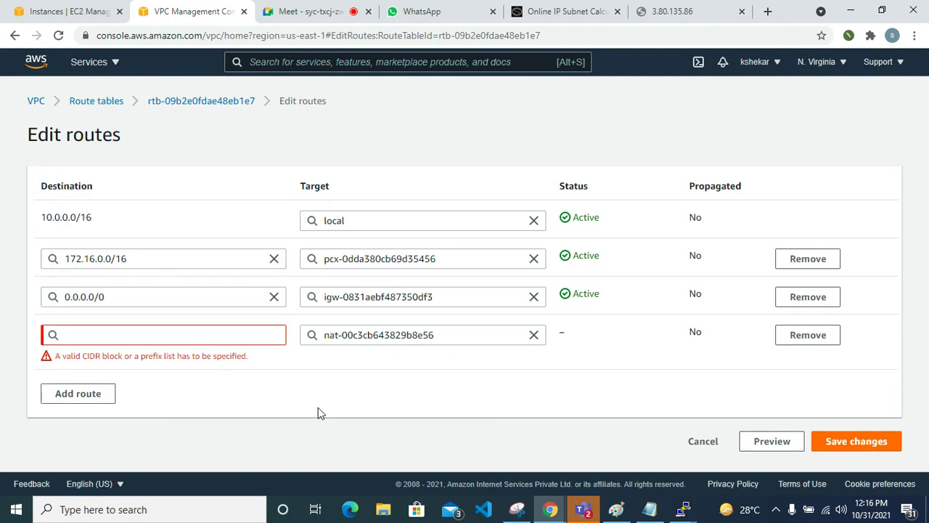
left_click(791, 336)
left_click(46, 341)
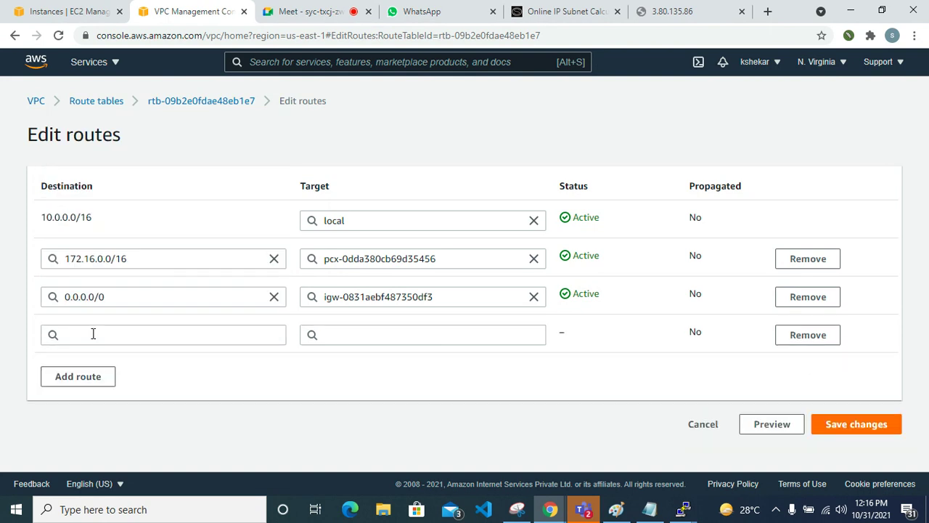
left_click(151, 336)
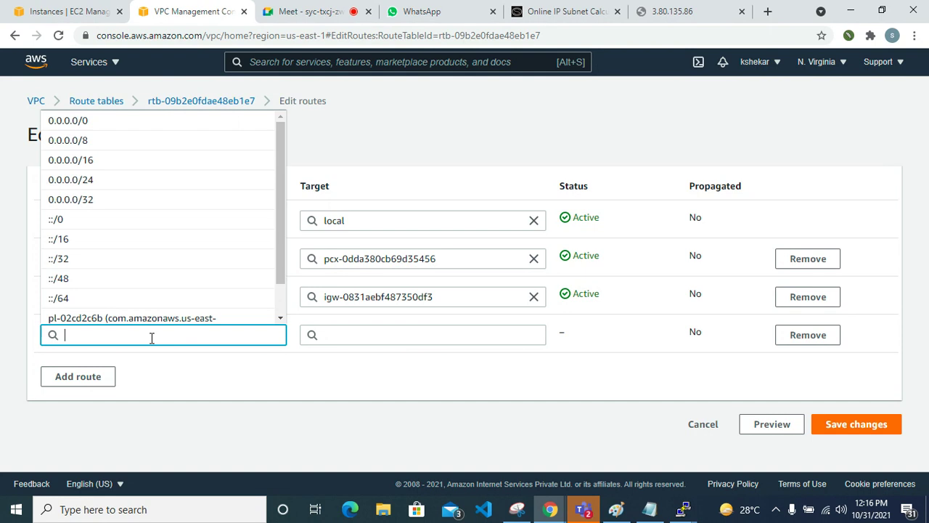
type("0.")
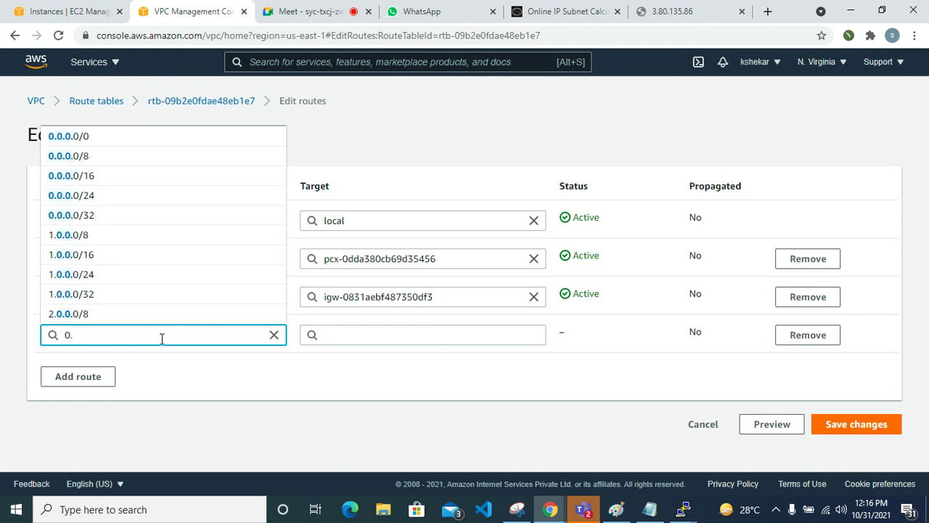
left_click(95, 137)
Step: Choose the NAT gateway cal-publi-to-private as the new 0.0.0.0/0 route's target and try to save the routes
left_click(376, 336)
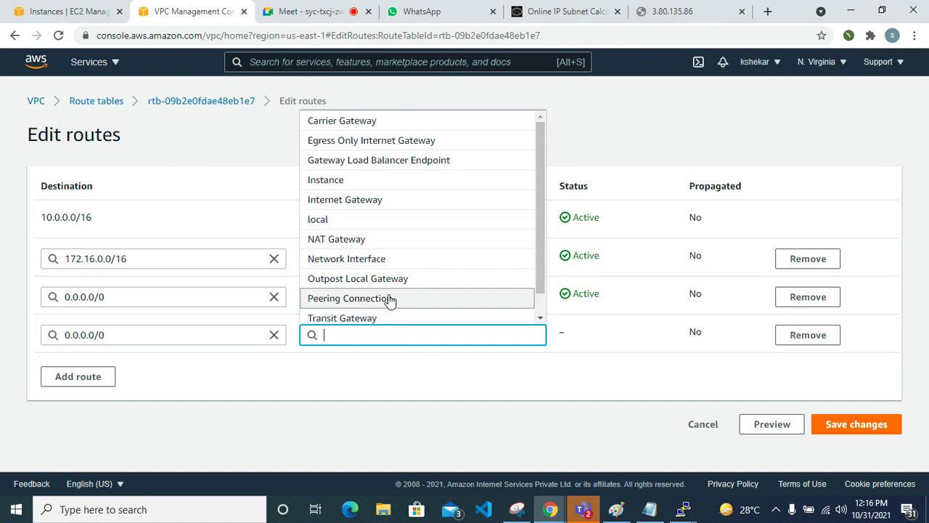
left_click(382, 244)
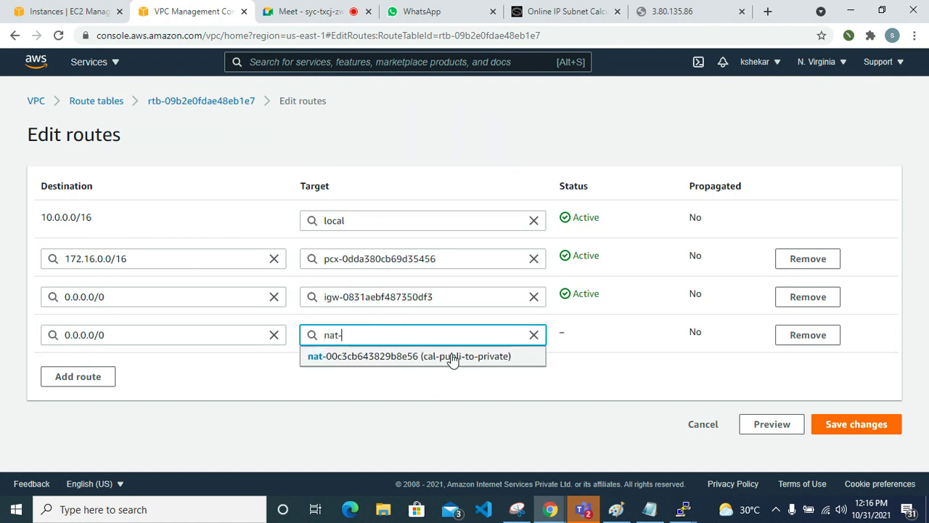
left_click(438, 355)
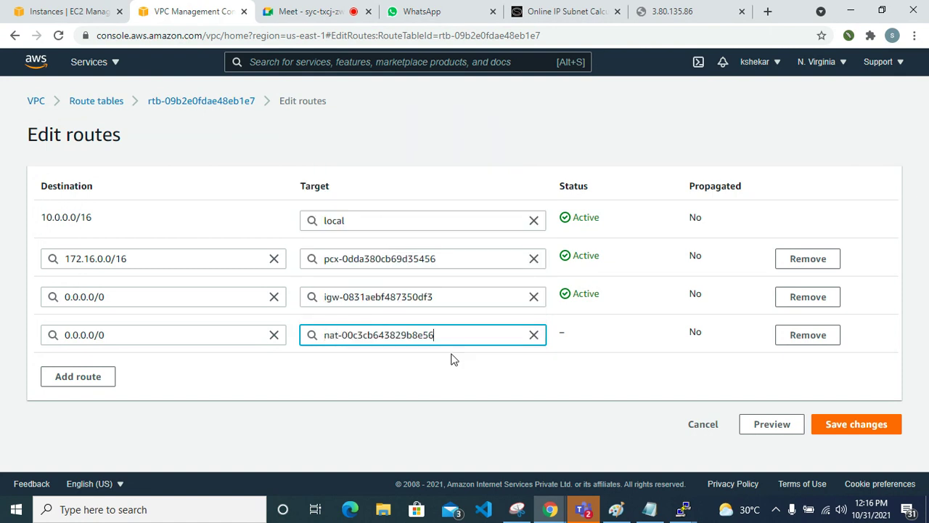
left_click(864, 427)
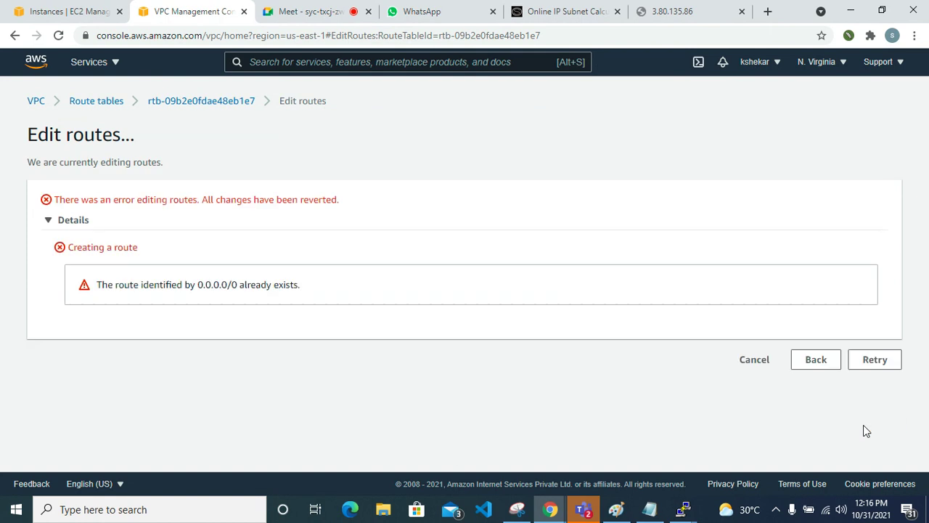
Step: Discard the route edits for cal-rtb and return to the list of route tables
left_click(806, 363)
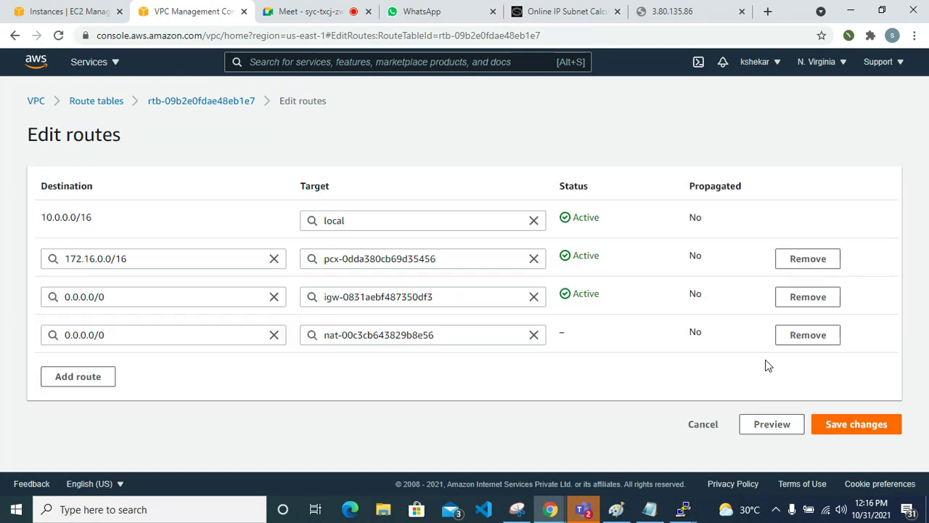
left_click(703, 429)
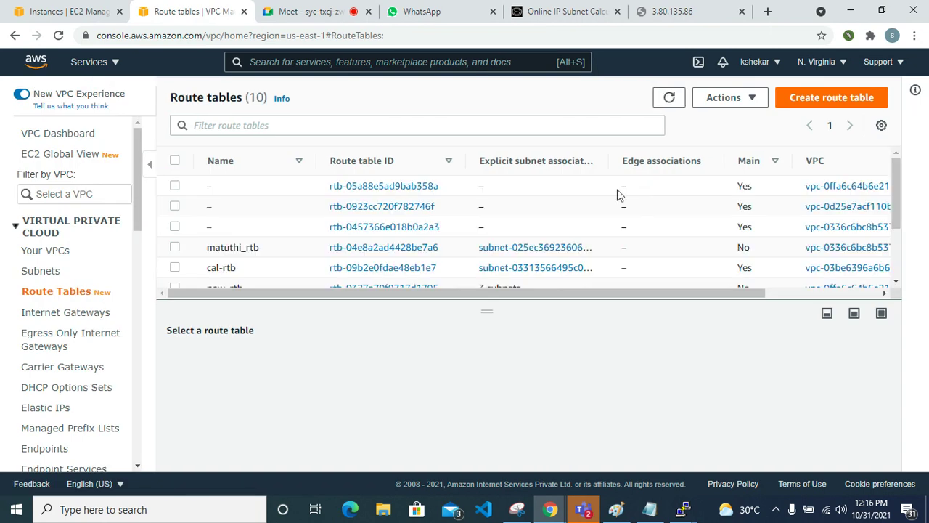
scroll(305, 268, "down", 2)
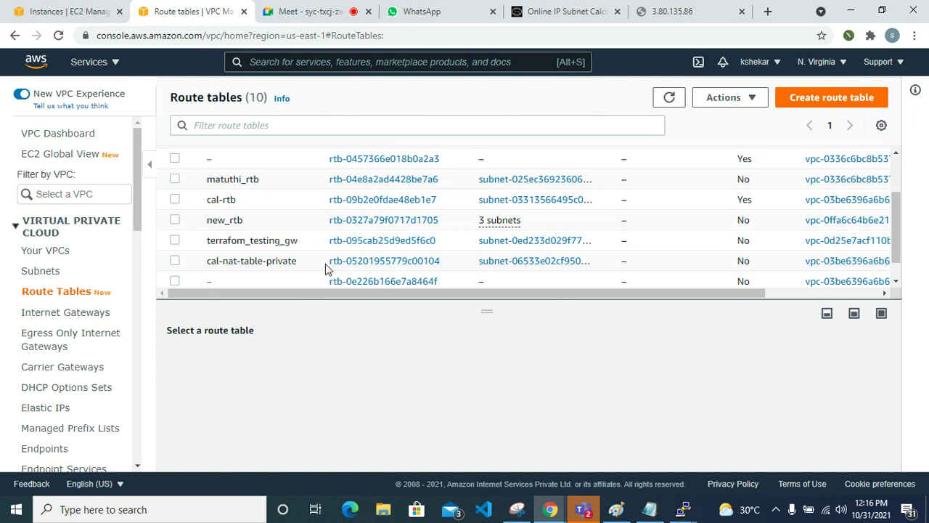
Step: Open the routes of the route table cal-nat-table-private for editing
left_click(325, 264)
left_click(301, 203)
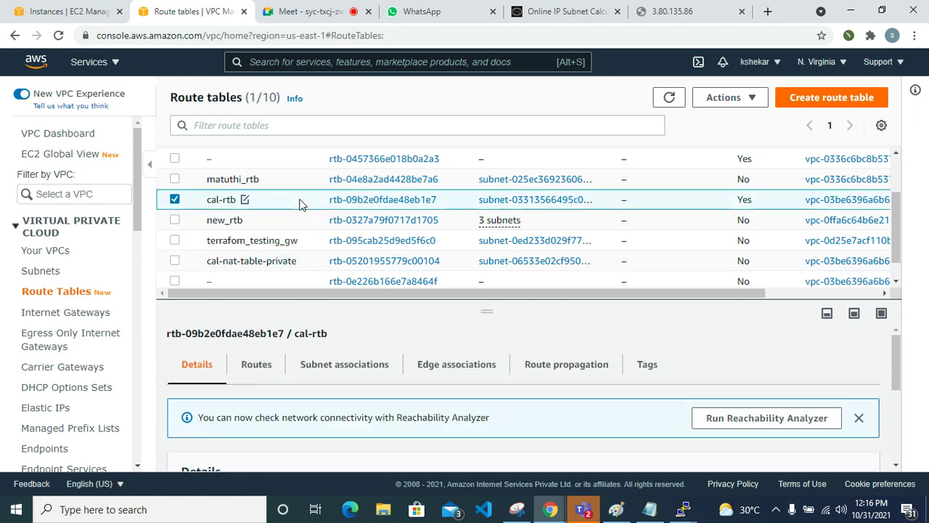
left_click(305, 263)
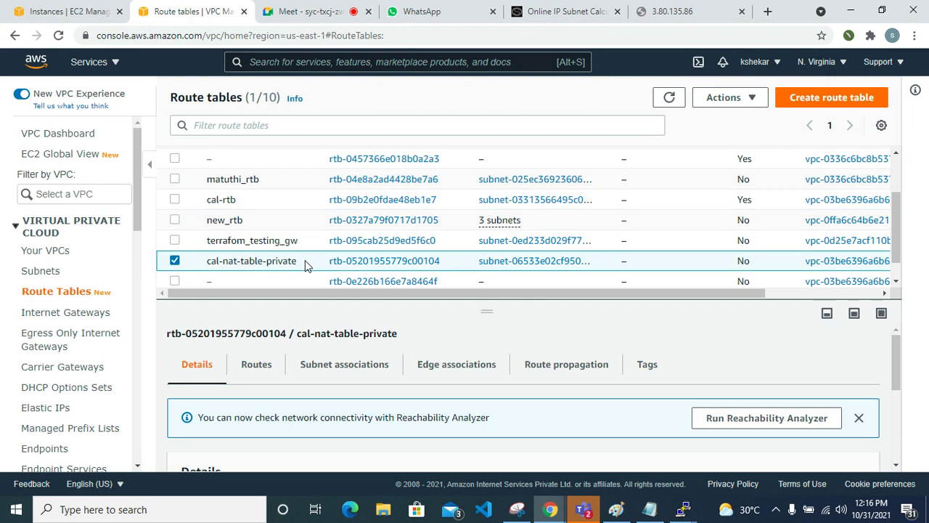
left_click(265, 372)
left_click(831, 421)
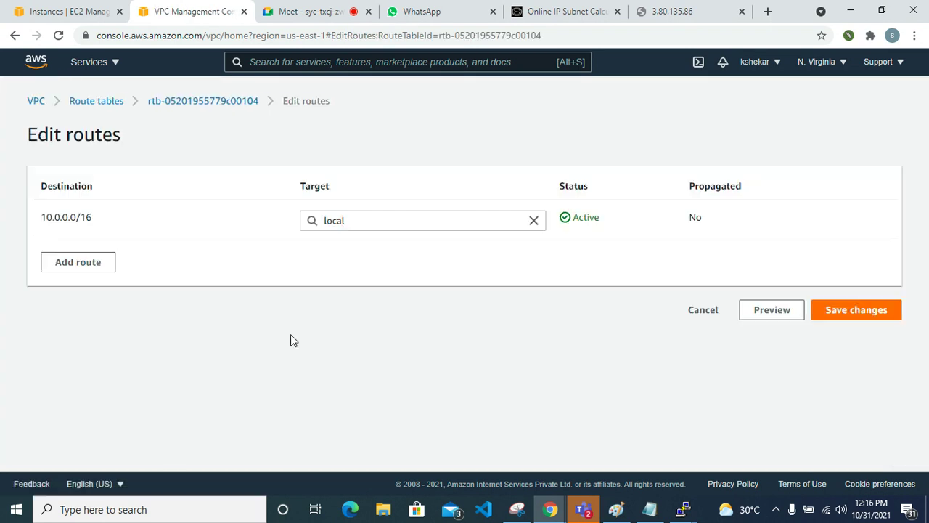
Step: Add a route with destination 0.0.0.0/0 targeting the NAT gateway cal-publi-to-private, and save the route changes
left_click(92, 261)
left_click(104, 259)
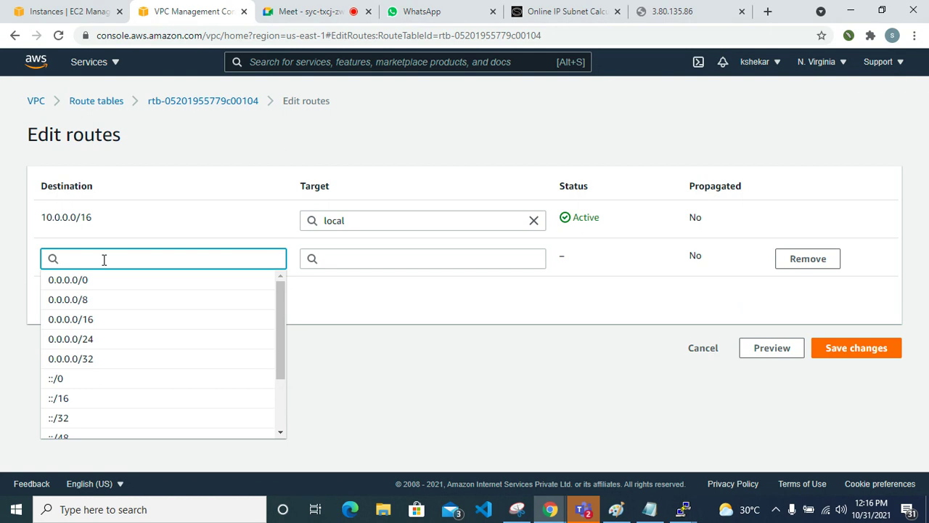
left_click(110, 281)
left_click(379, 254)
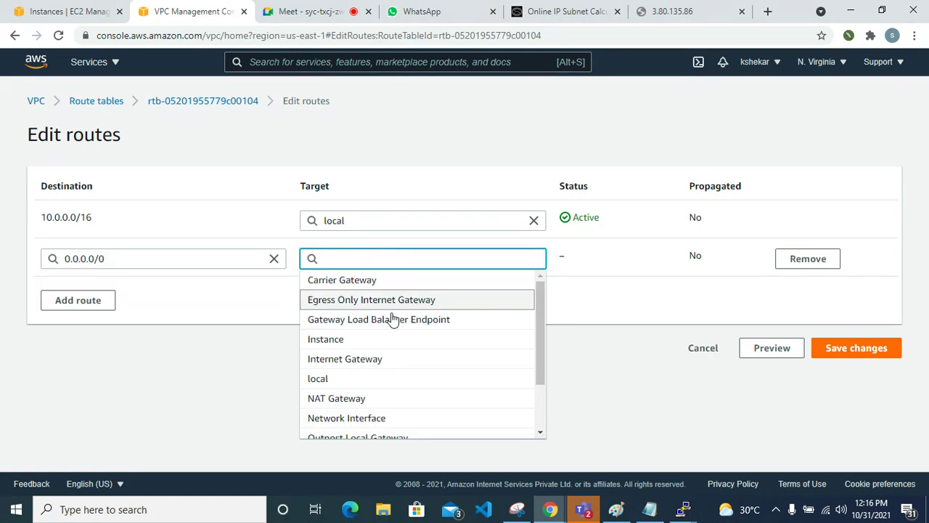
left_click(405, 396)
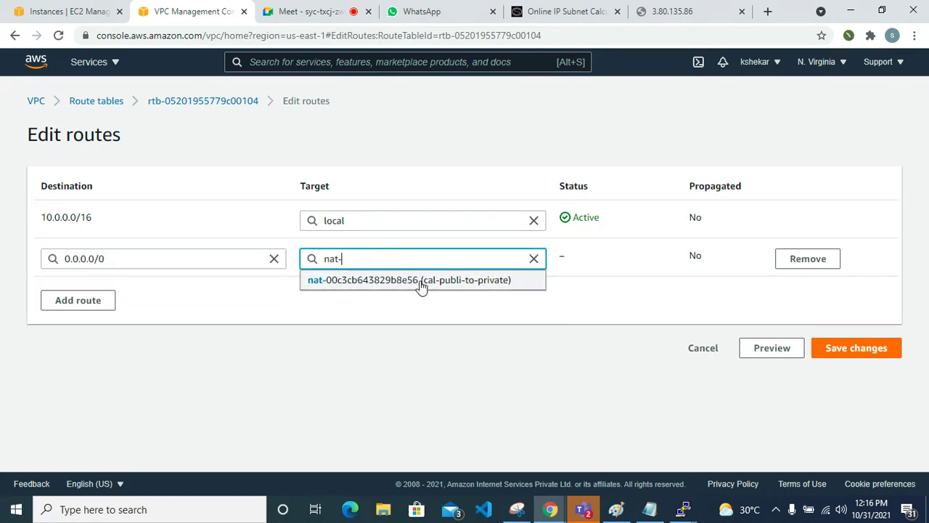
left_click(421, 283)
left_click(865, 353)
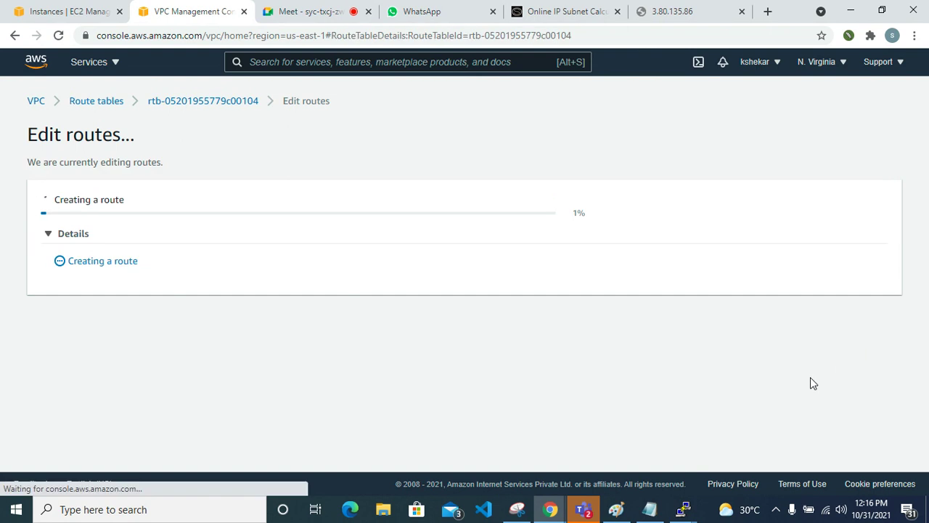
Step: Review the details and routes of the route table cal-nat-table-private
scroll(346, 403, "down", 3)
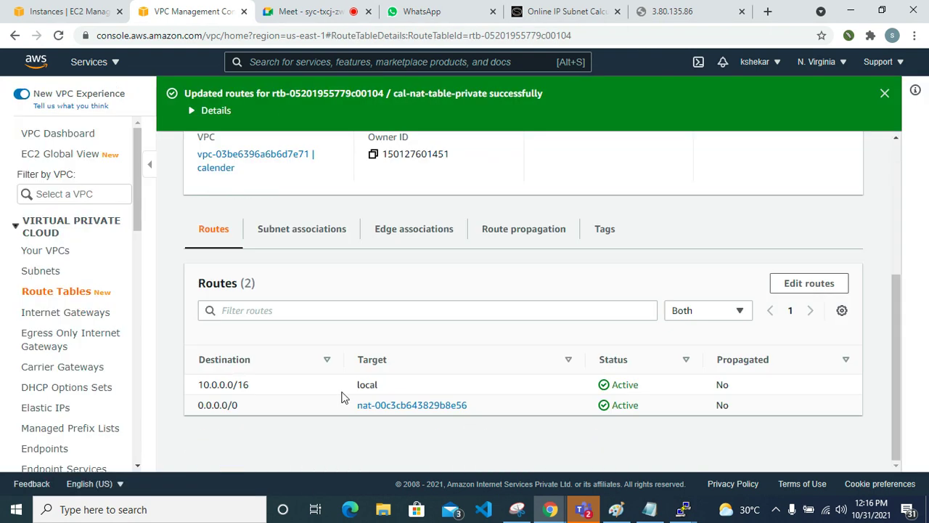
scroll(342, 392, "up", 3)
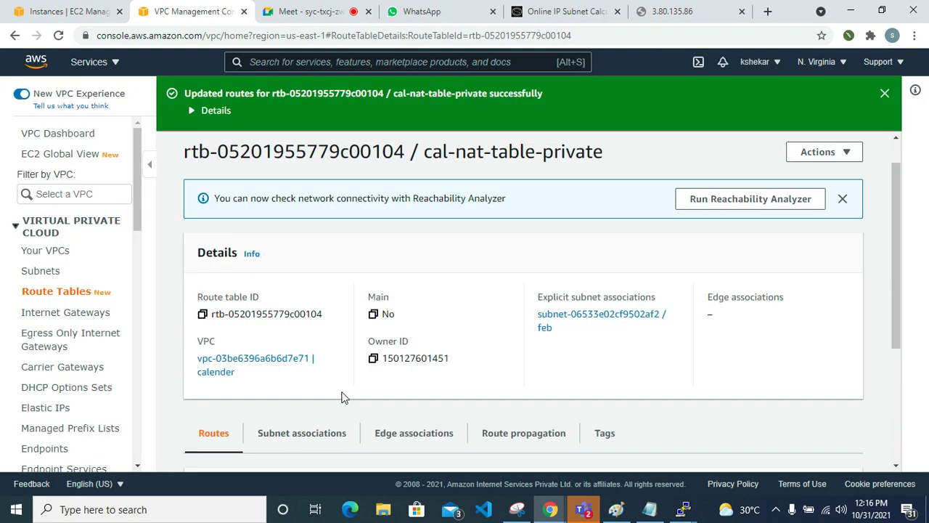
scroll(342, 394, "down", 3)
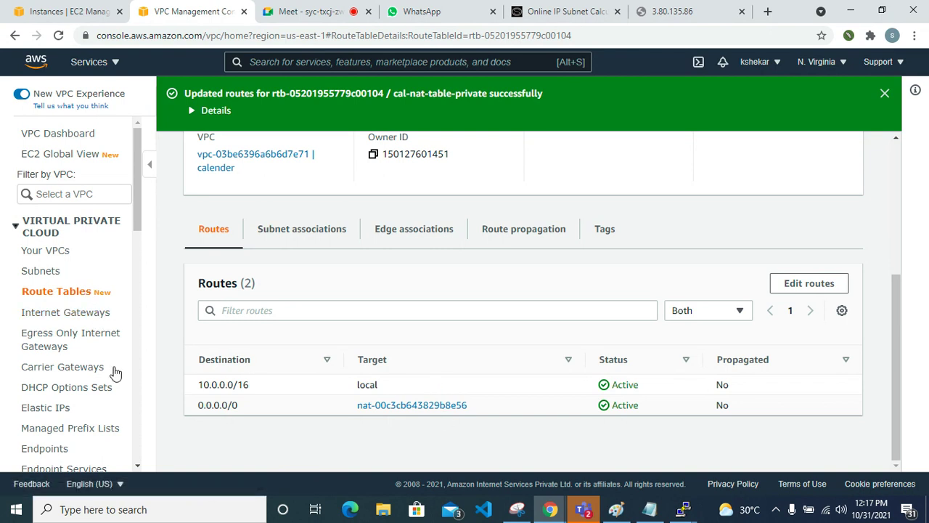
scroll(87, 363, "down", 1)
scroll(71, 356, "up", 1)
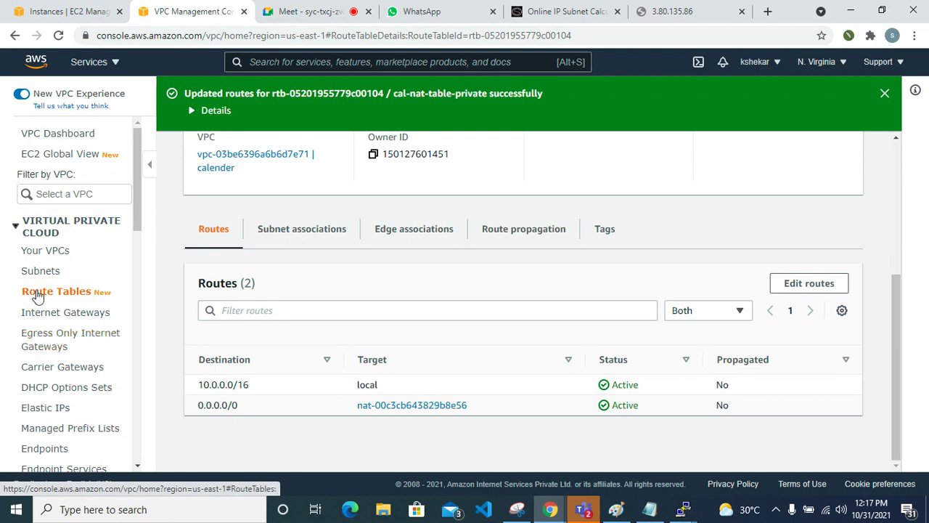
Step: Switch to PuTTY and try to restart the inactive session
left_click(691, 512)
left_click(732, 442)
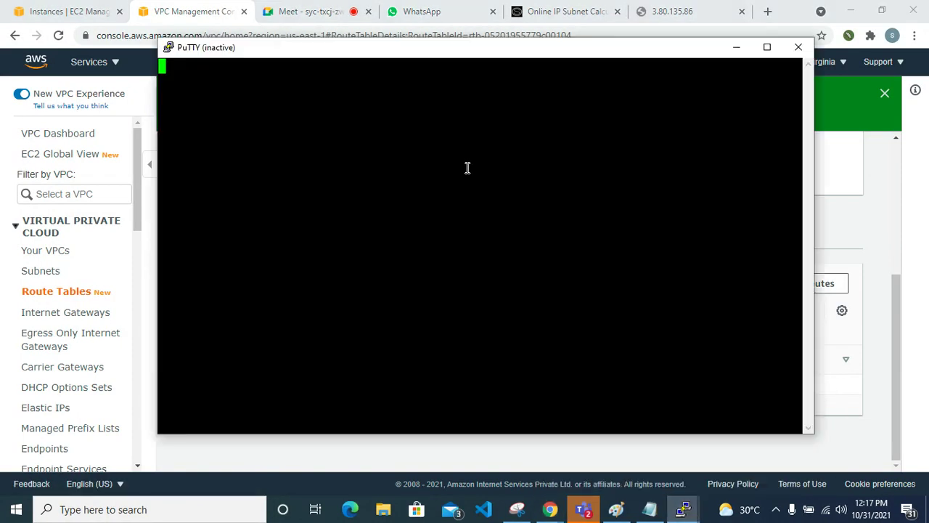
right_click(415, 48)
left_click(498, 187)
left_click_drag(378, 51, 381, 75)
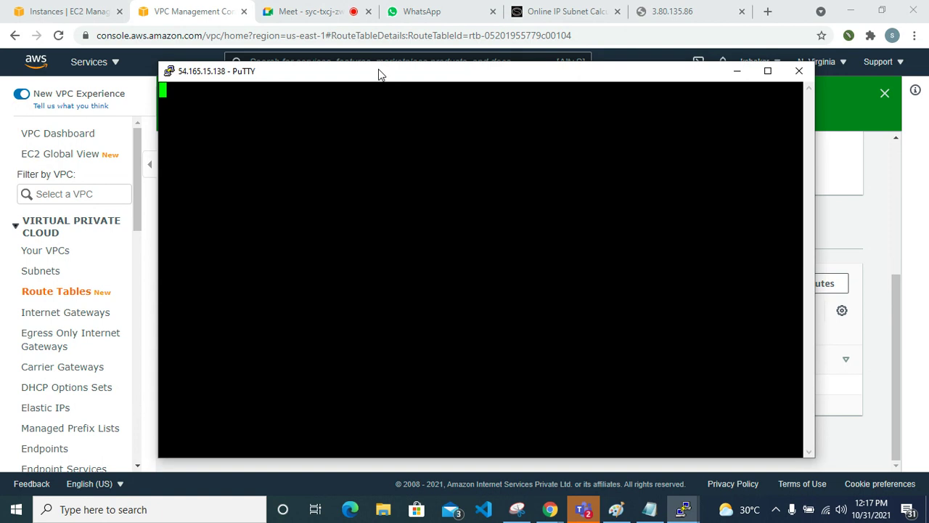
Step: Start a new PuTTY session configuration with the saved session ubuntu@ loaded, and close the old 54.165.15.138 terminal window
right_click(379, 73)
left_click(456, 203)
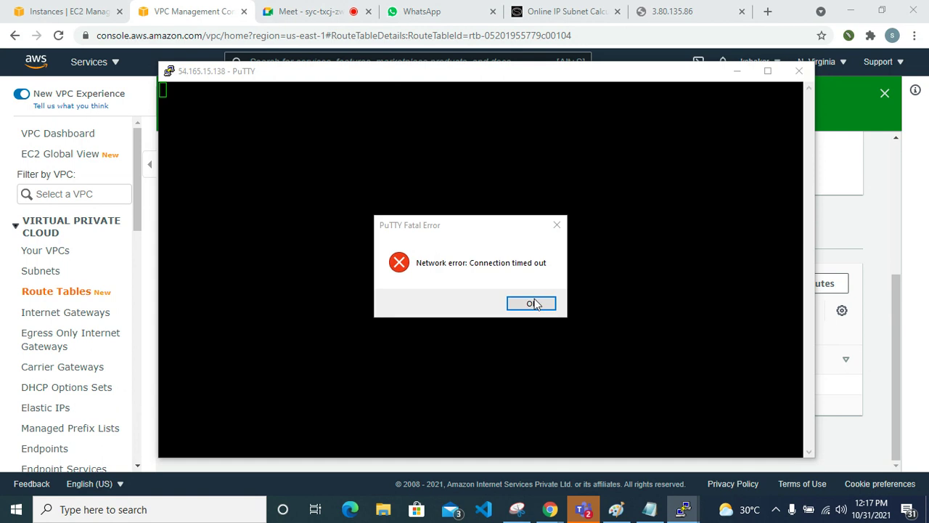
left_click(535, 302)
left_click(799, 71)
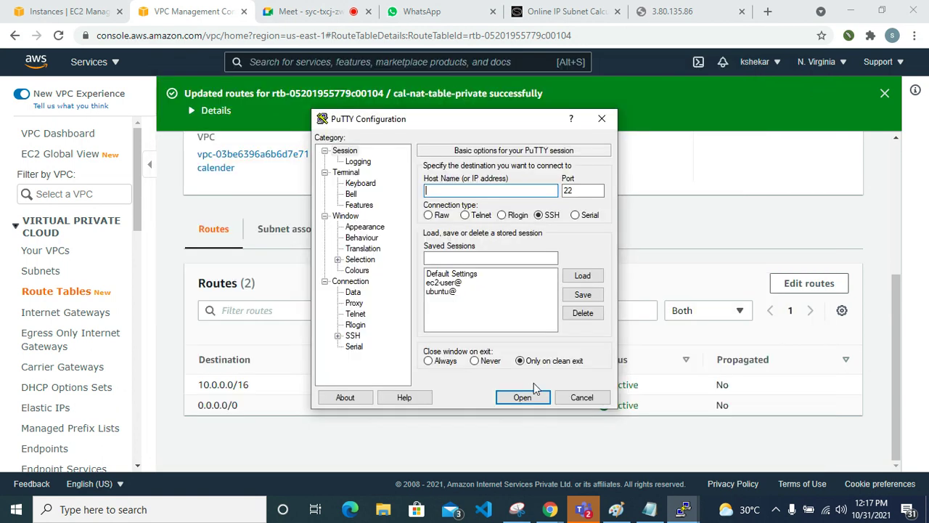
left_click(462, 292)
left_click(599, 275)
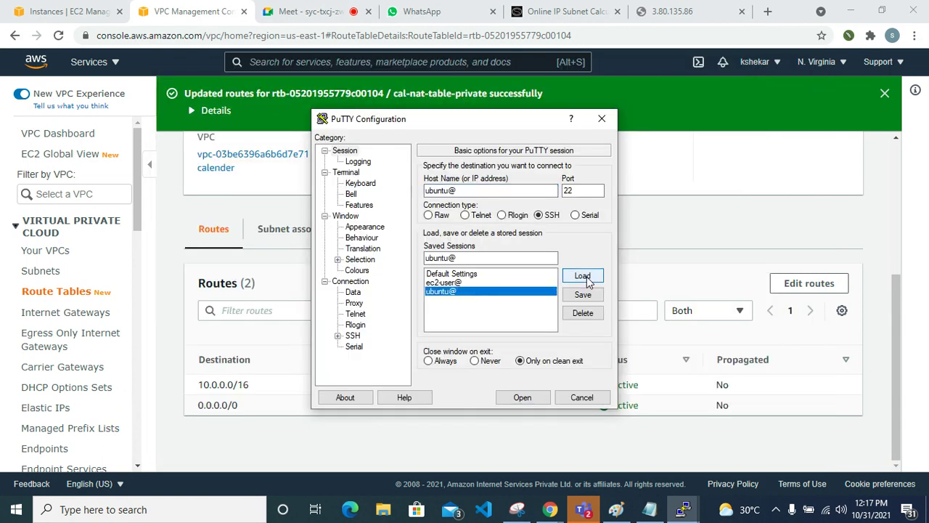
left_click(602, 118)
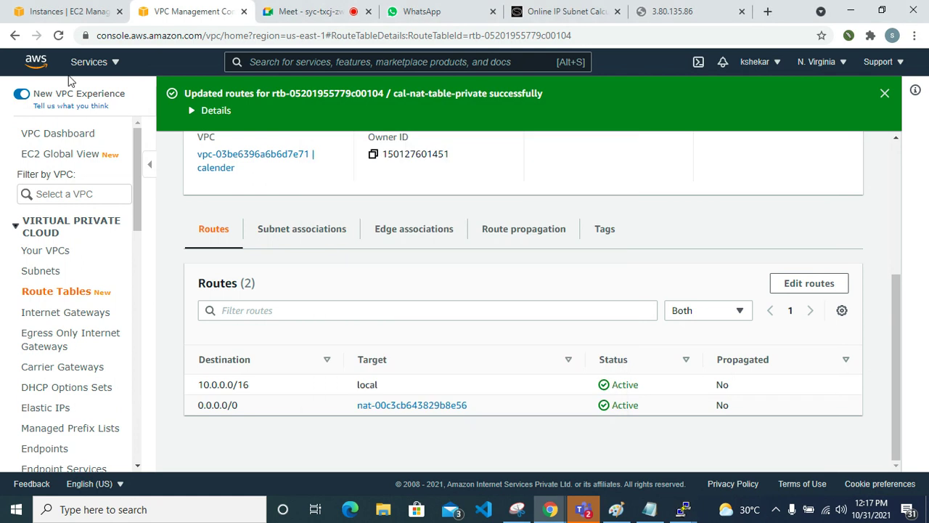
Step: Switch to the EC2 instances list in the browser and copy the public IPv4 address of calender_private-server
left_click(80, 12)
scroll(392, 238, "down", 1)
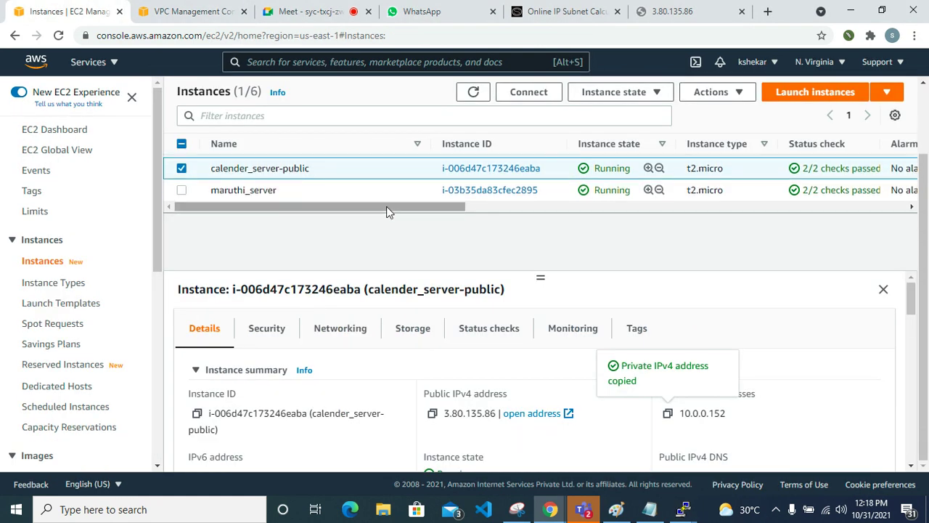
scroll(388, 211, "up", 2)
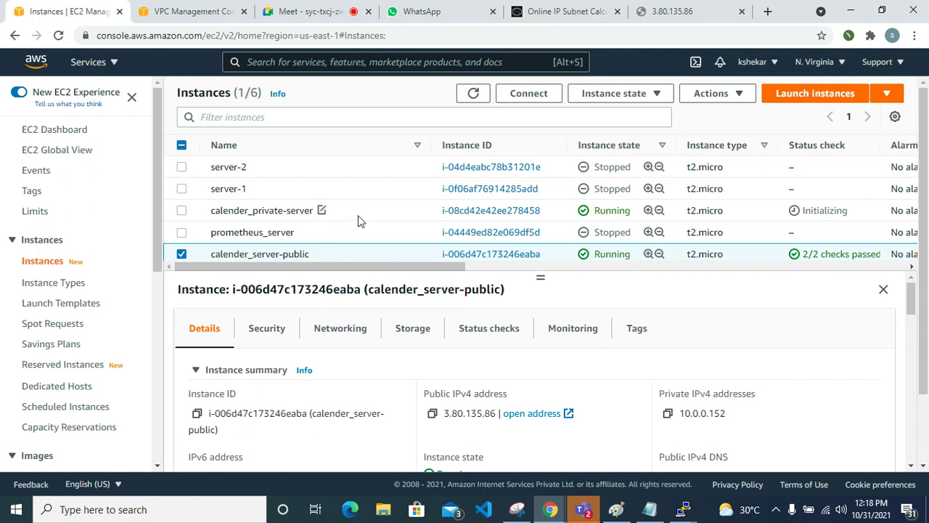
left_click(357, 218)
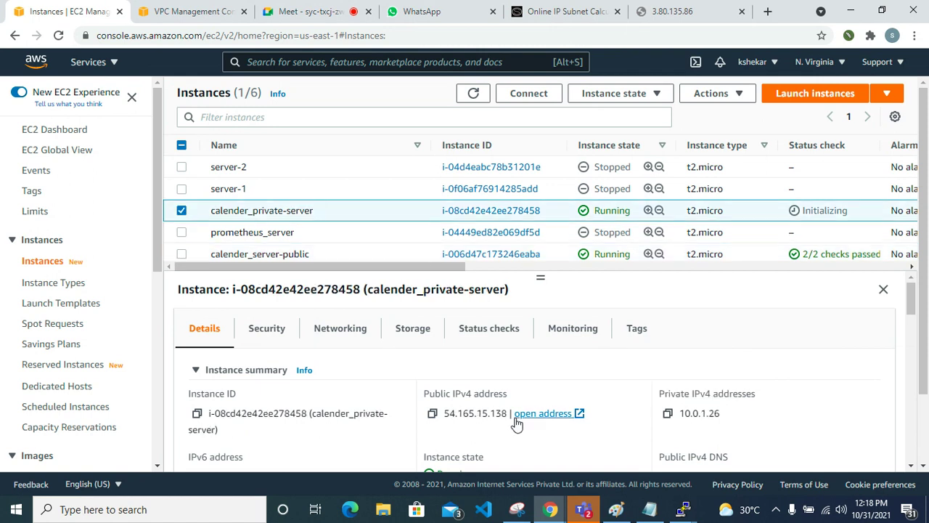
left_click(432, 413)
left_click(669, 512)
left_click(742, 444)
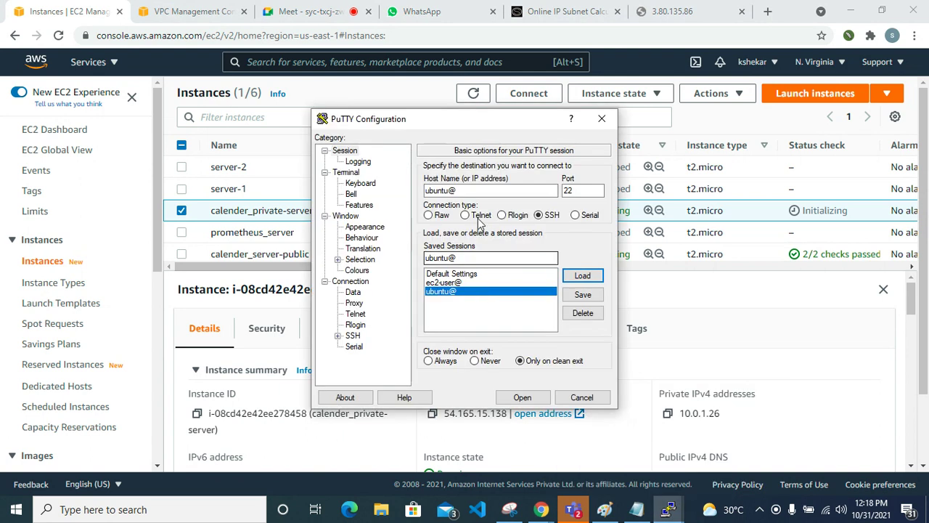
left_click(478, 191)
right_click(478, 190)
left_click(518, 253)
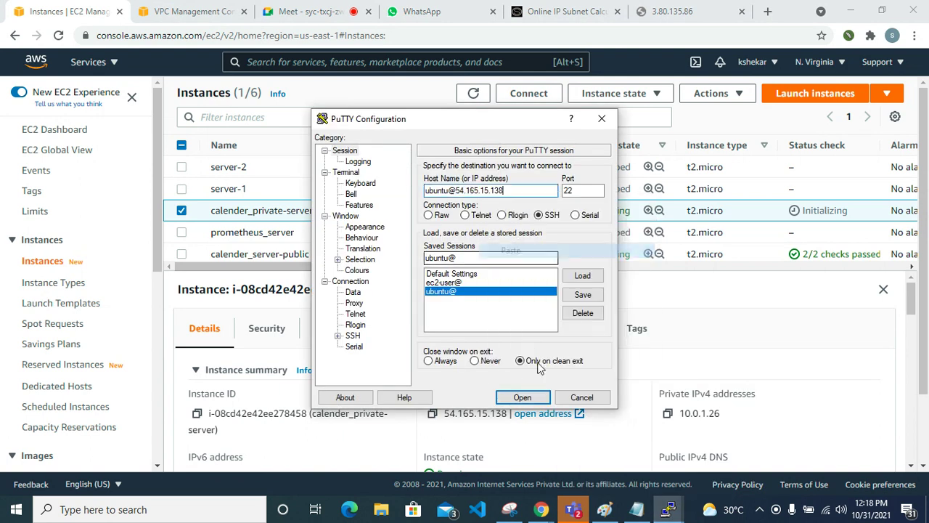
left_click(522, 397)
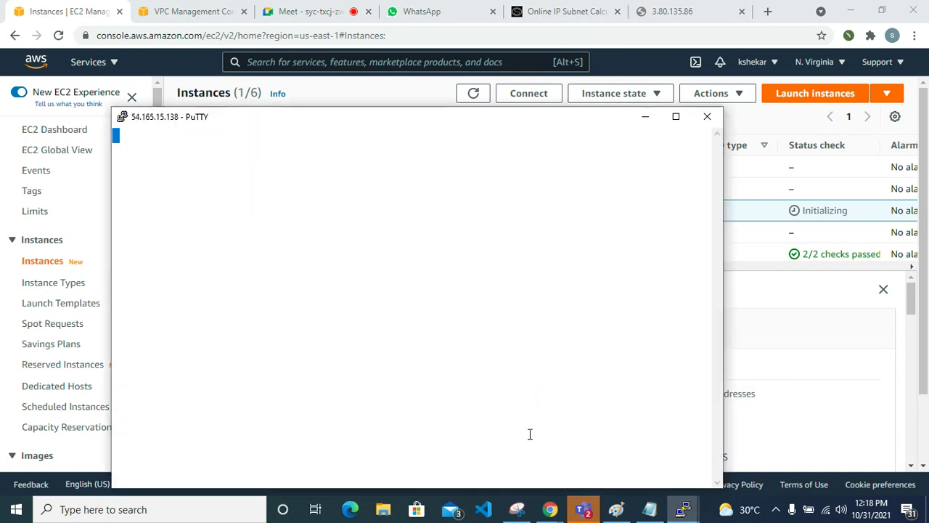
left_click_drag(394, 120, 400, 37)
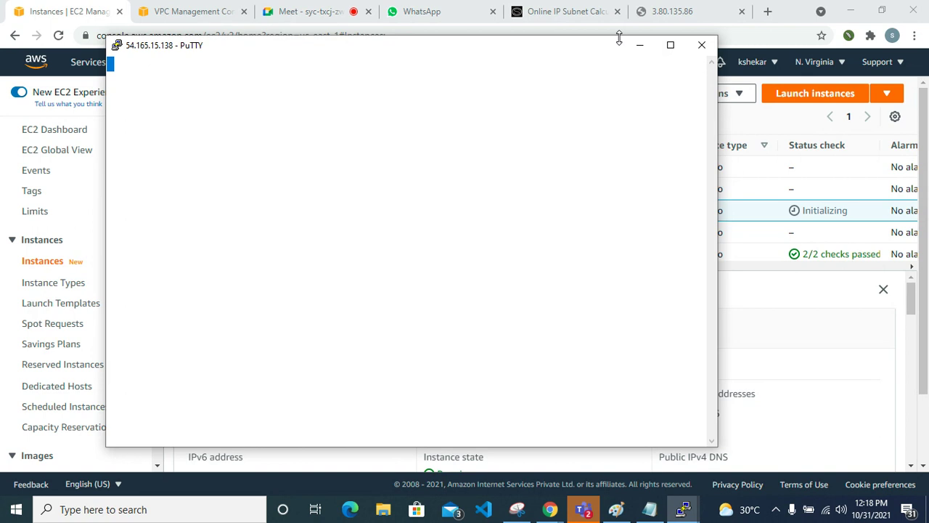
mouse_move(618, 37)
left_mouse_down()
mouse_move(618, 50)
mouse_move(509, 90)
mouse_move(616, 43)
left_mouse_up()
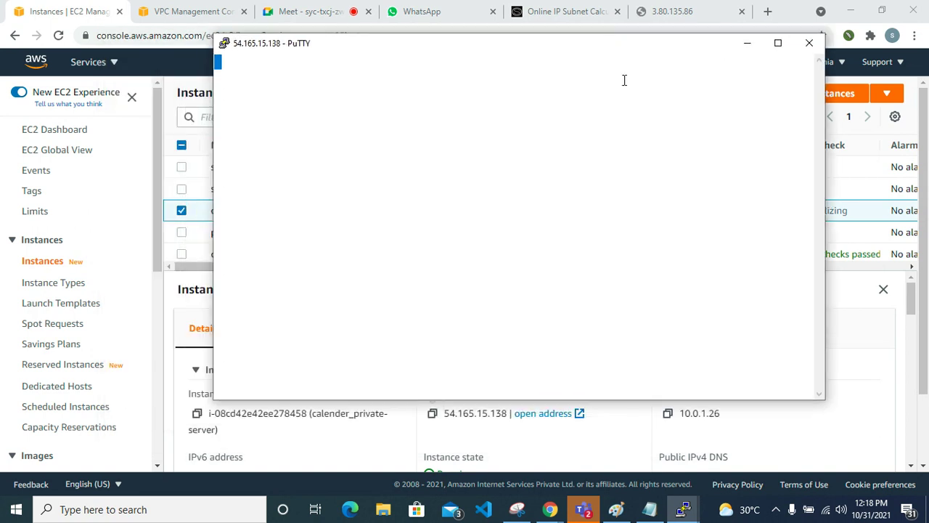
left_click(747, 43)
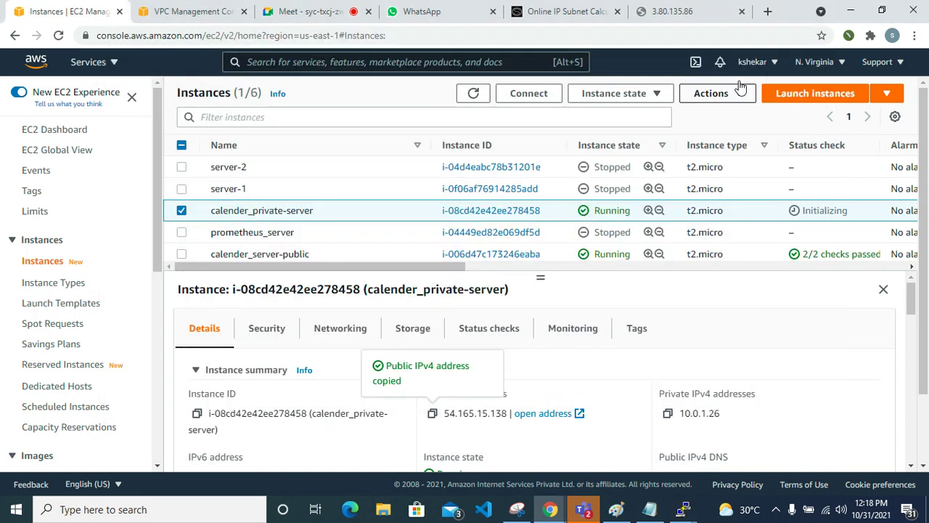
Step: Switch to Paint and delete the entire old VPC diagram, including the leftover labels above it
left_click(194, 13)
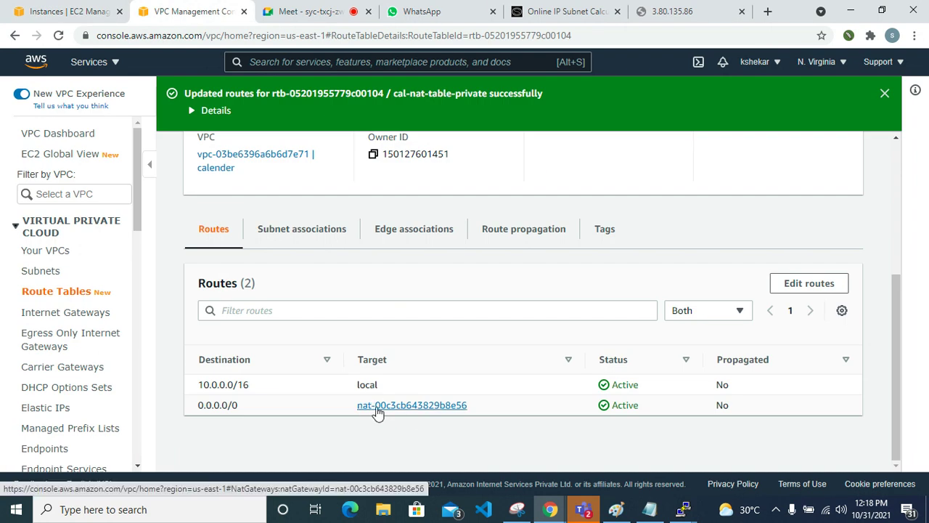
left_click(615, 509)
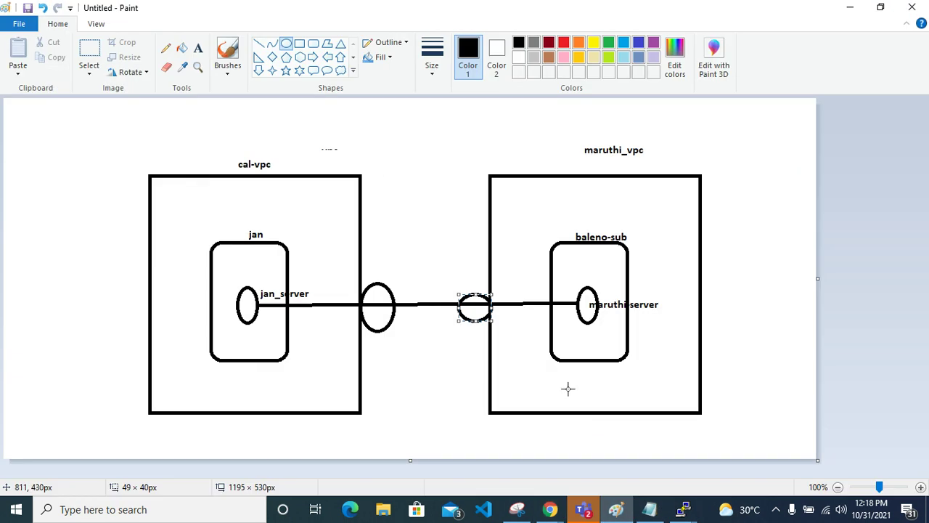
left_click(89, 55)
left_click_drag(114, 160, 757, 427)
key("Delete")
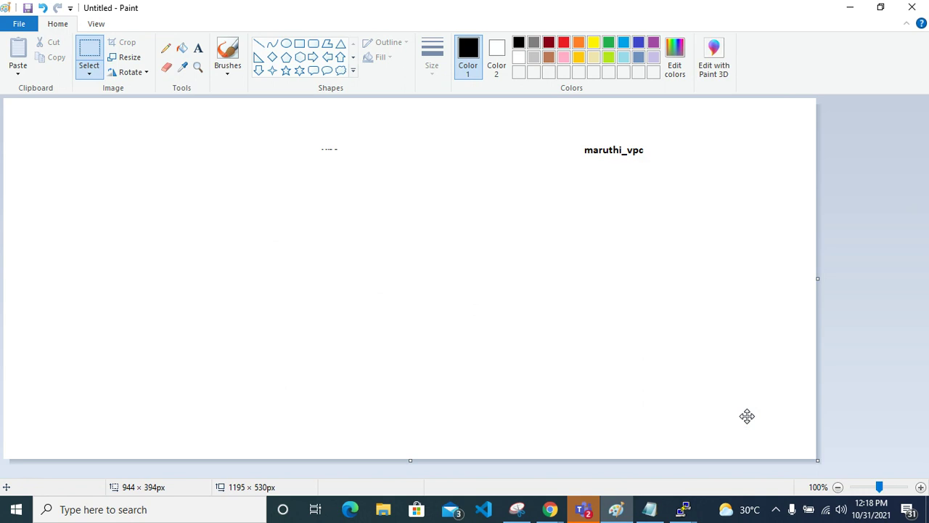
left_click_drag(98, 121, 725, 207)
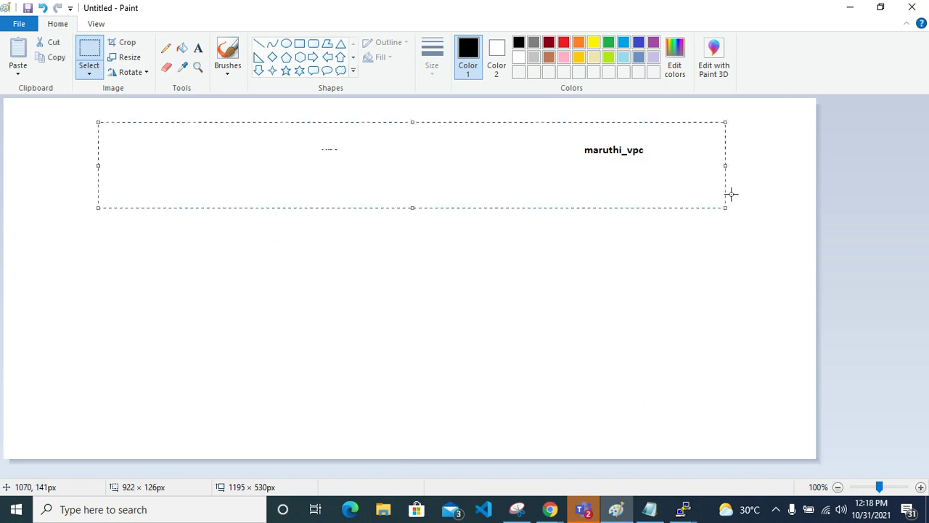
key("Delete")
Step: Draw a rectangle about 296 × 326 px containing an ellipse about 102 × 204 px, with a smaller ellipse about 46 × 67 px inside it
left_click(299, 44)
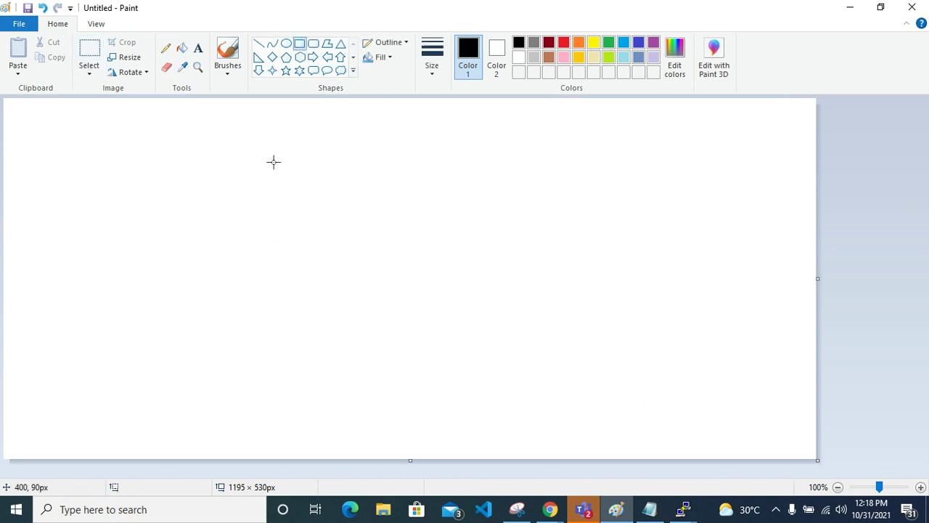
mouse_move(210, 167)
left_mouse_down()
mouse_move(251, 283)
mouse_move(413, 389)
left_mouse_up()
left_click(286, 44)
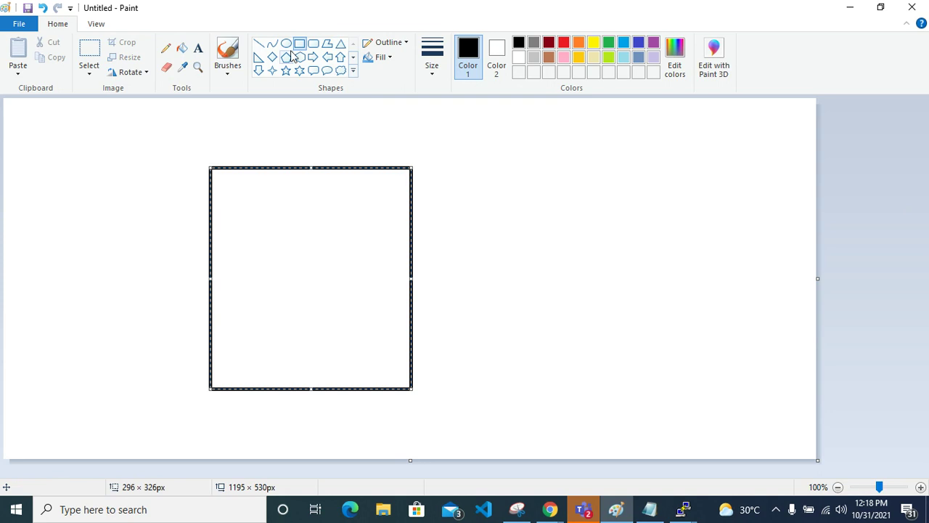
left_click_drag(281, 212, 351, 355)
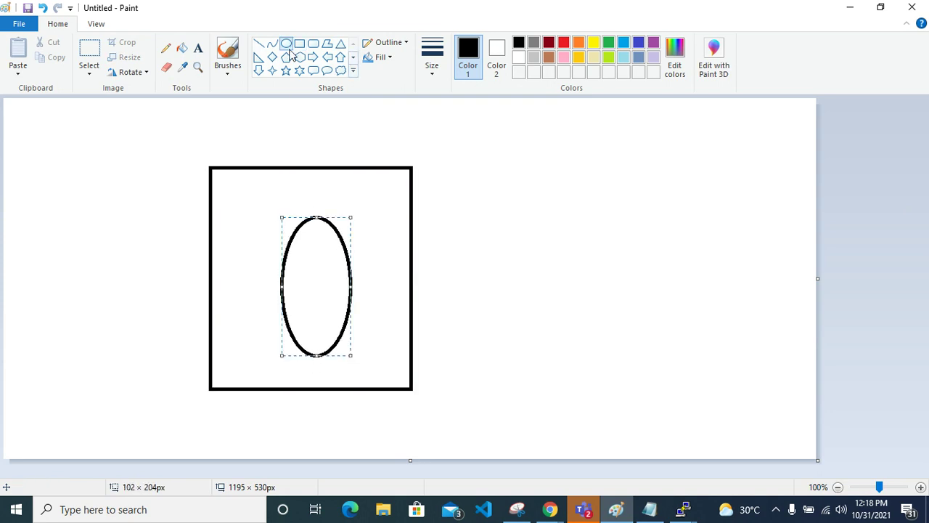
mouse_move(306, 270)
left_mouse_down()
mouse_move(303, 249)
mouse_move(299, 272)
mouse_move(331, 294)
left_mouse_up()
left_click(421, 295)
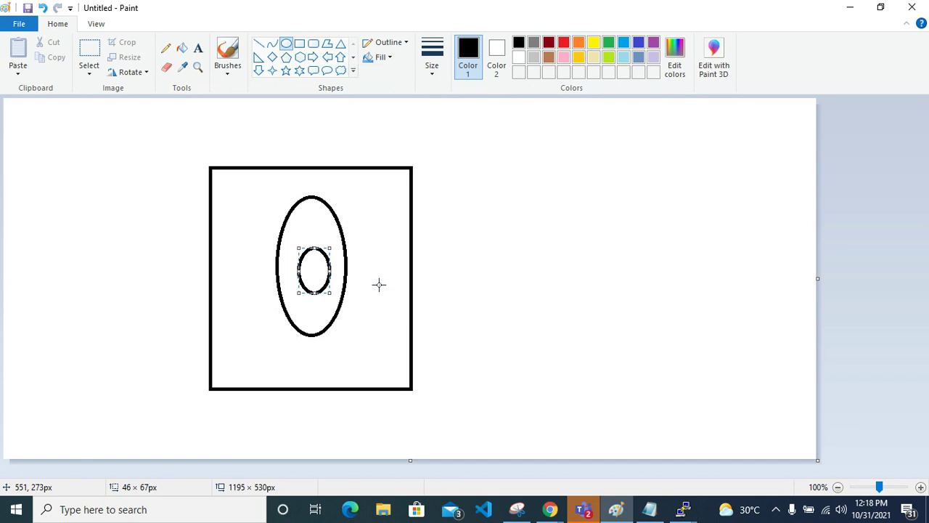
Step: Add the text label "call-public" above the rectangle
left_click(196, 48)
left_click(250, 131)
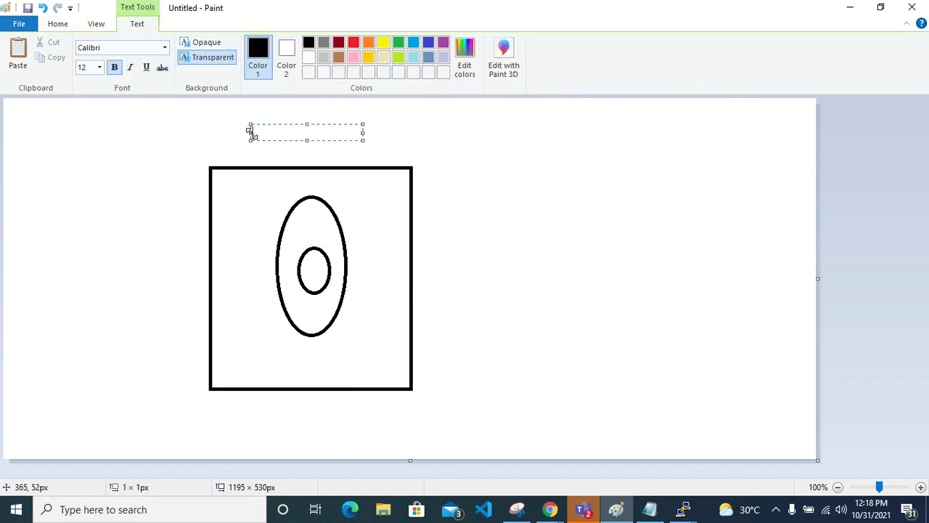
type("call-public")
left_click(375, 154)
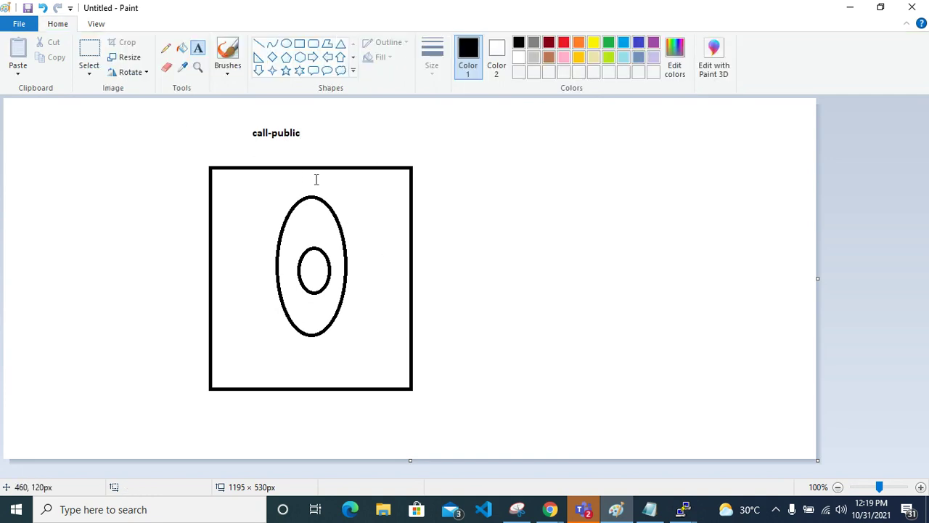
Step: Copy the rectangle with its two ellipses and place the duplicate beside the original, leaving a gap between them
left_click(80, 51)
mouse_move(152, 144)
left_mouse_down()
mouse_move(415, 220)
mouse_move(458, 428)
mouse_move(445, 407)
left_mouse_up()
key("ctrl+c")
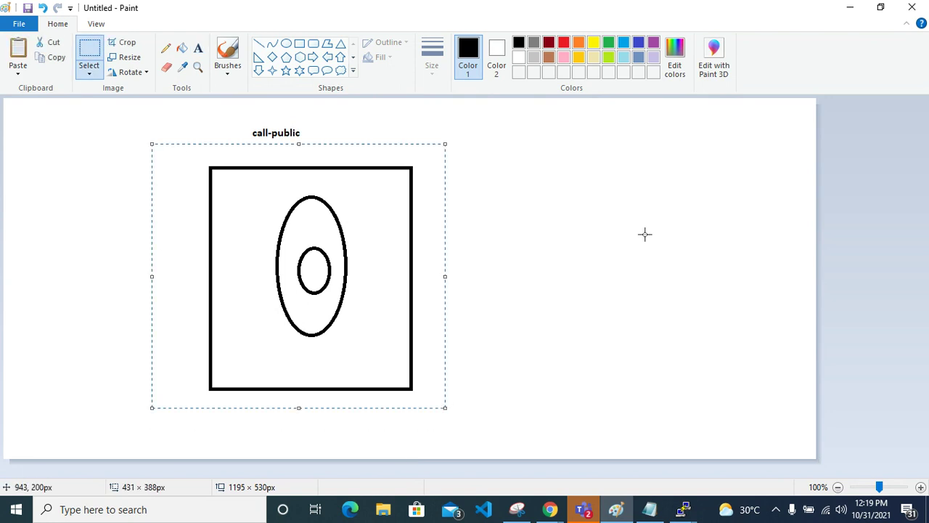
left_click(643, 232)
key("ctrl+v")
mouse_move(134, 161)
left_mouse_down()
mouse_move(551, 207)
mouse_move(551, 194)
left_mouse_up()
Step: Add the text label "cal-private" above the duplicated rectangle
left_click(198, 49)
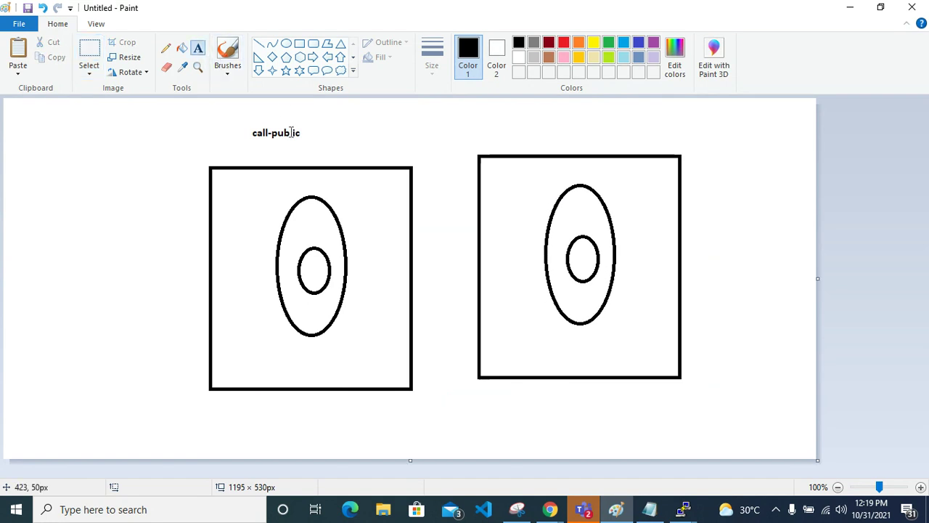
left_click(598, 138)
type("ca")
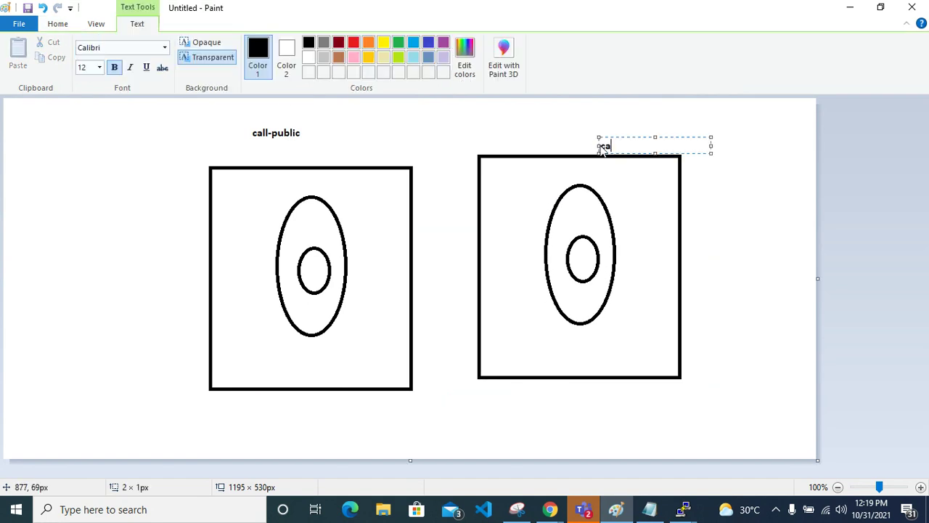
type("l-vp")
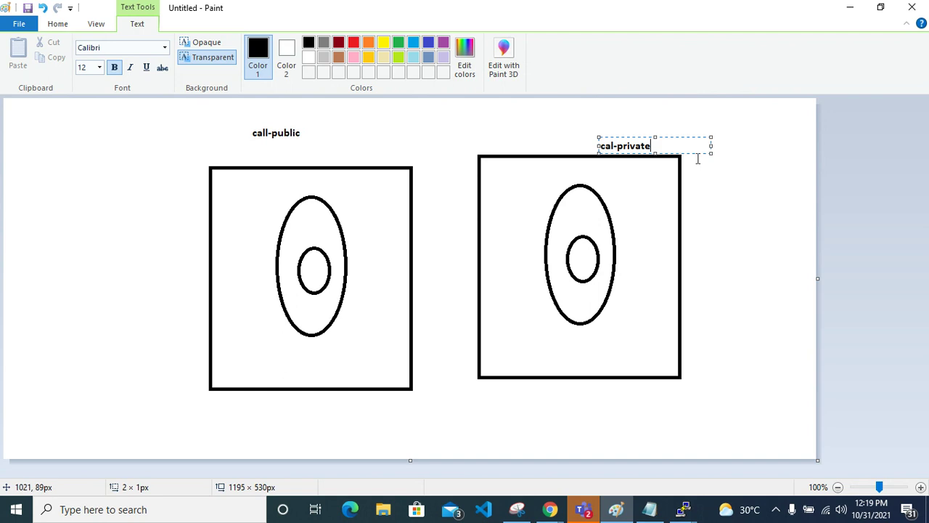
left_click(674, 215)
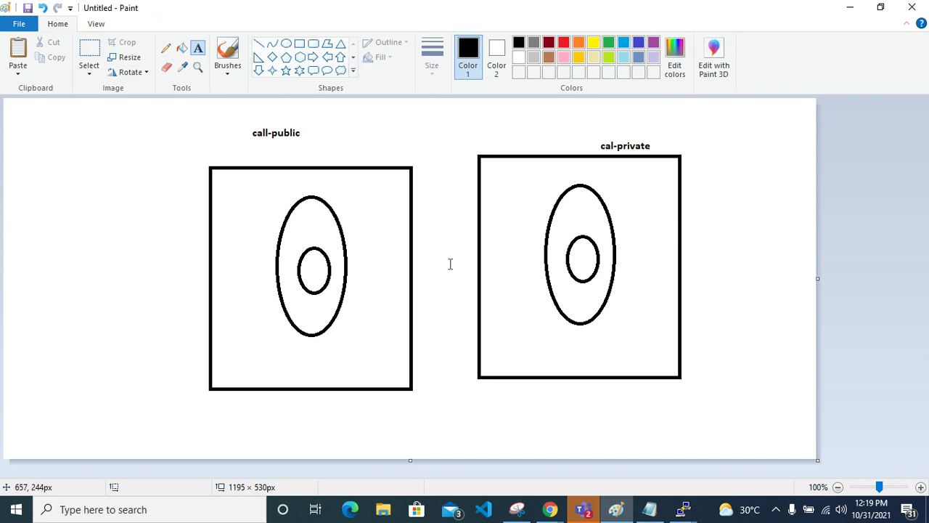
Step: Draw a horizontal line about 297 px long connecting the large ellipses of the two rectangles
left_click(262, 44)
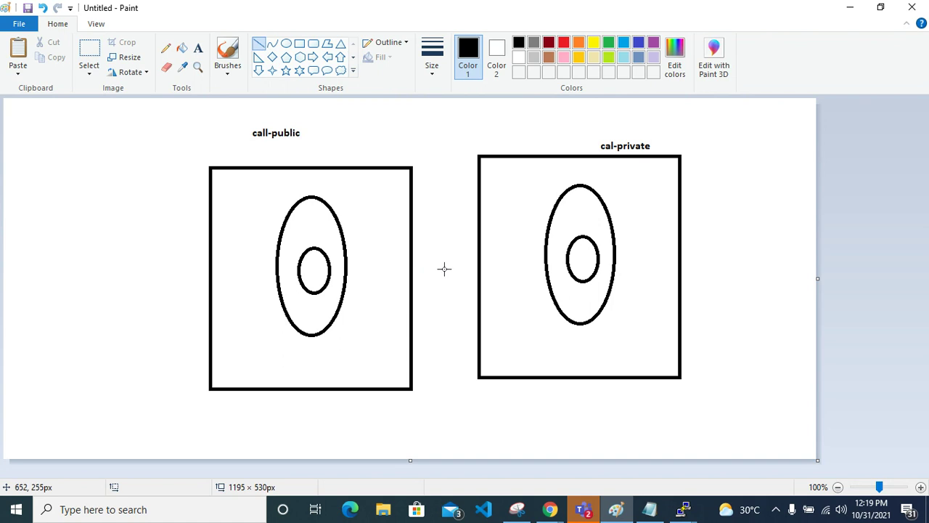
left_click_drag(414, 262, 430, 261)
left_click_drag(346, 268, 548, 268)
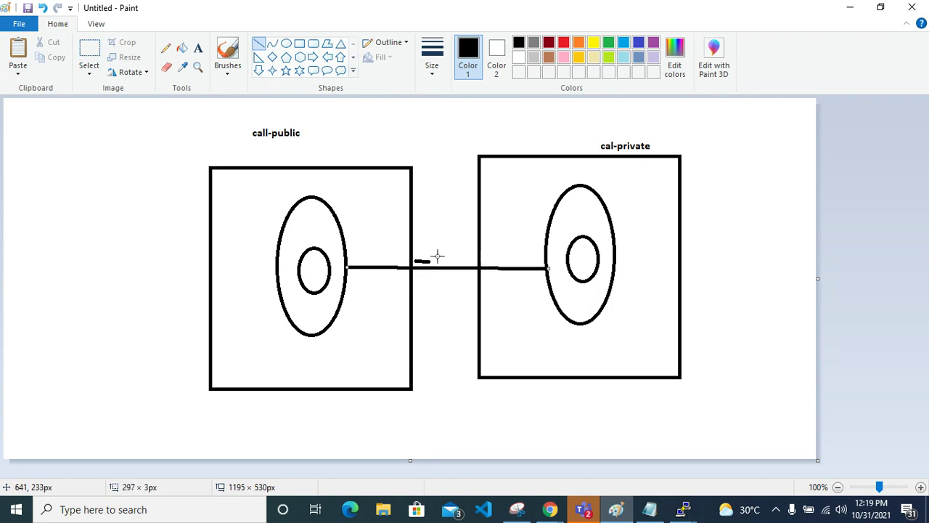
left_click(363, 253)
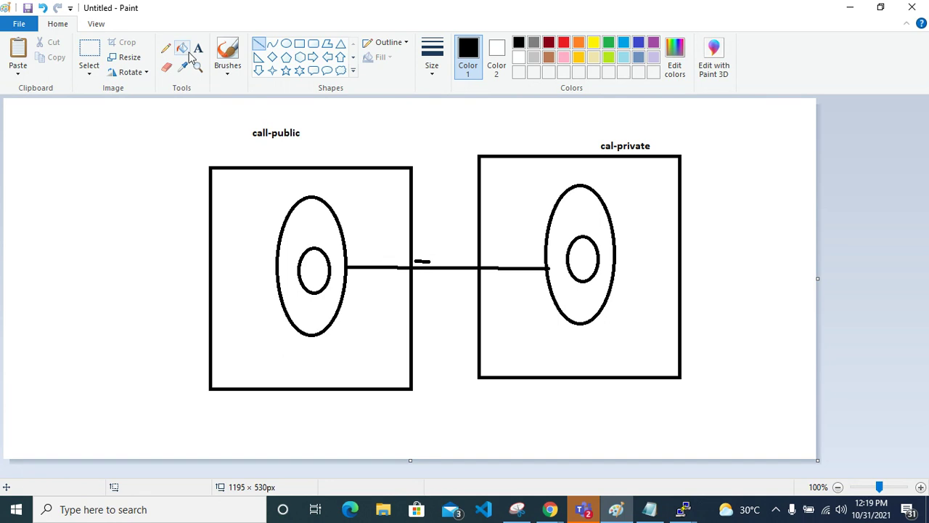
left_click_drag(347, 236, 351, 237)
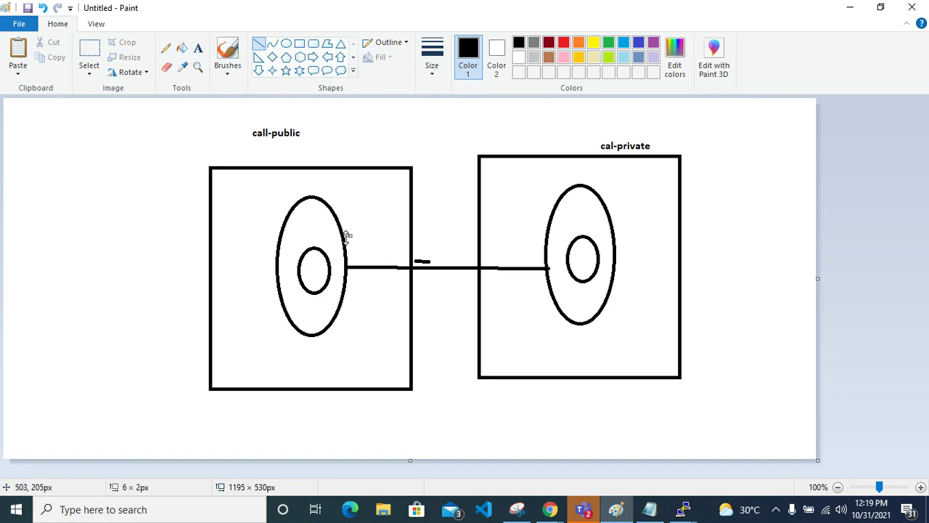
left_click(368, 249)
Step: Add the text label "ssh com" above the connecting line
left_click(198, 48)
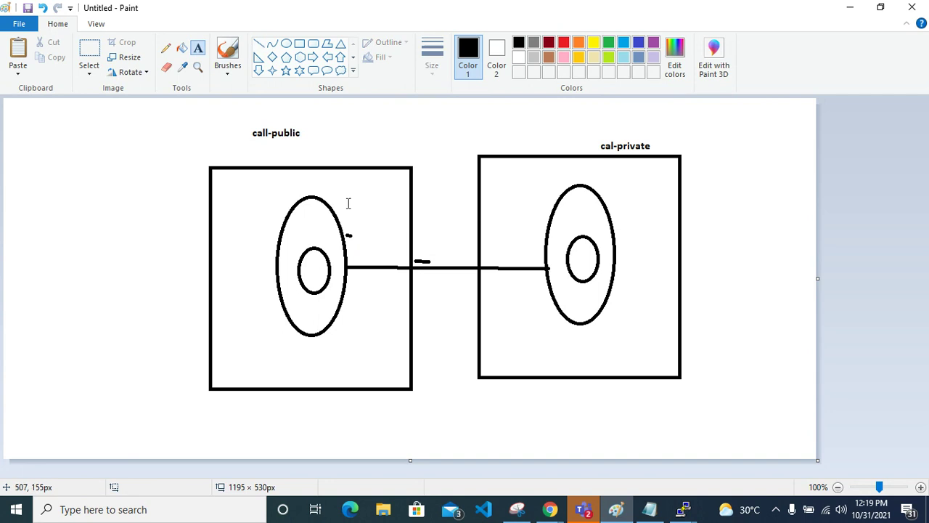
left_click(375, 247)
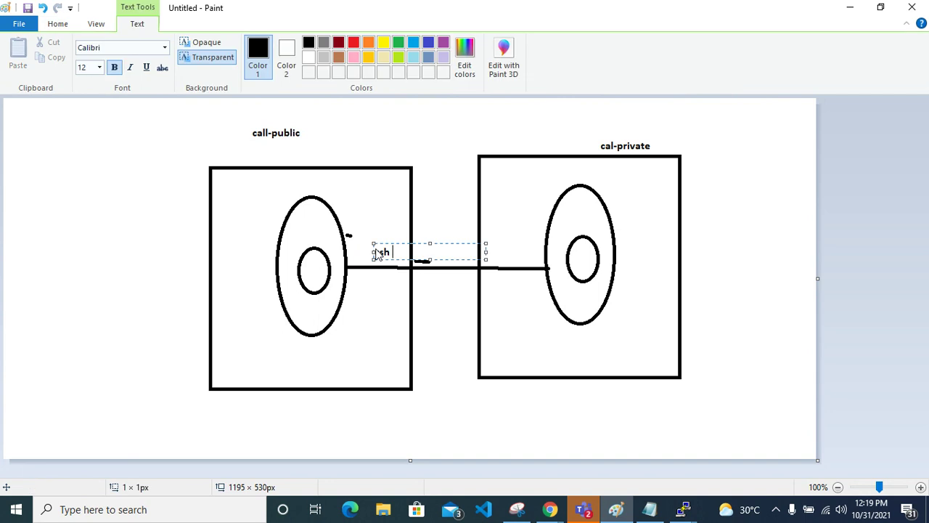
type("ssh com")
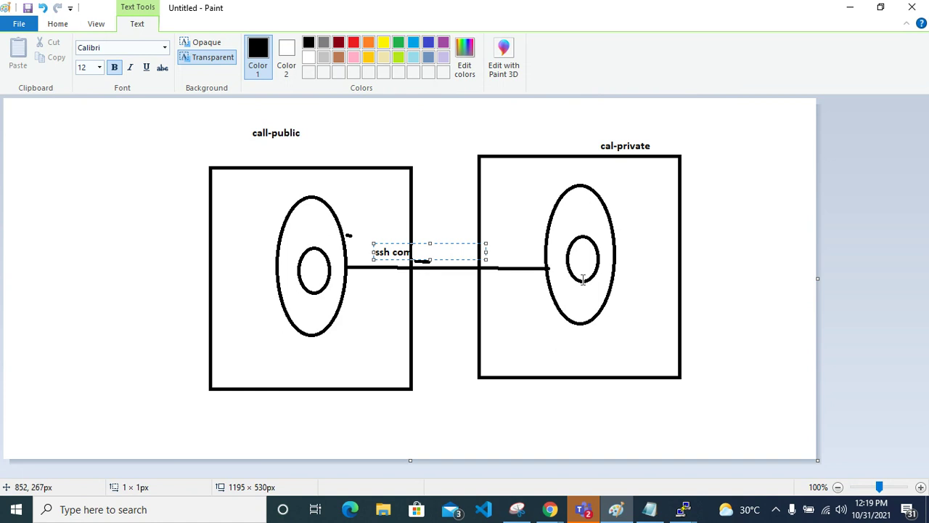
Step: Switch to the PuTTY terminal of root@ip-10-0-0-152 and clear its screen
left_click(850, 7)
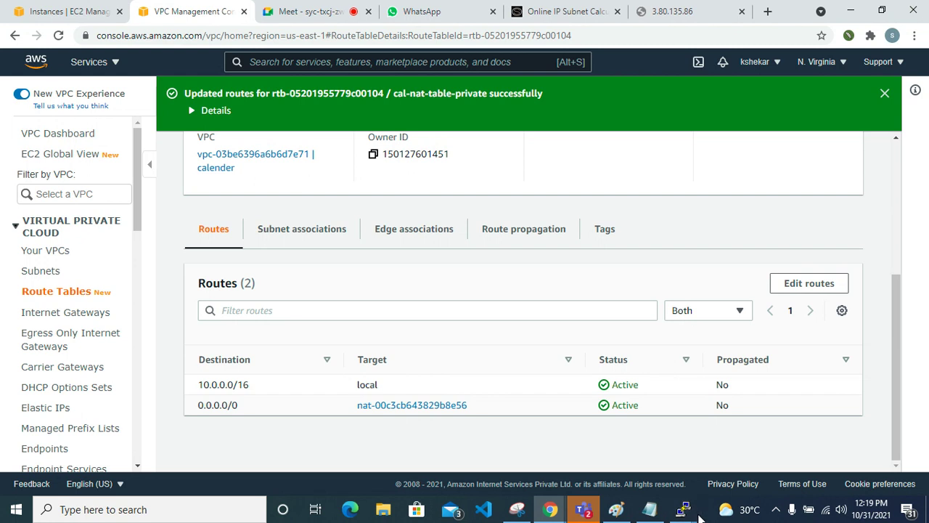
mouse_move(694, 511)
left_click(565, 444)
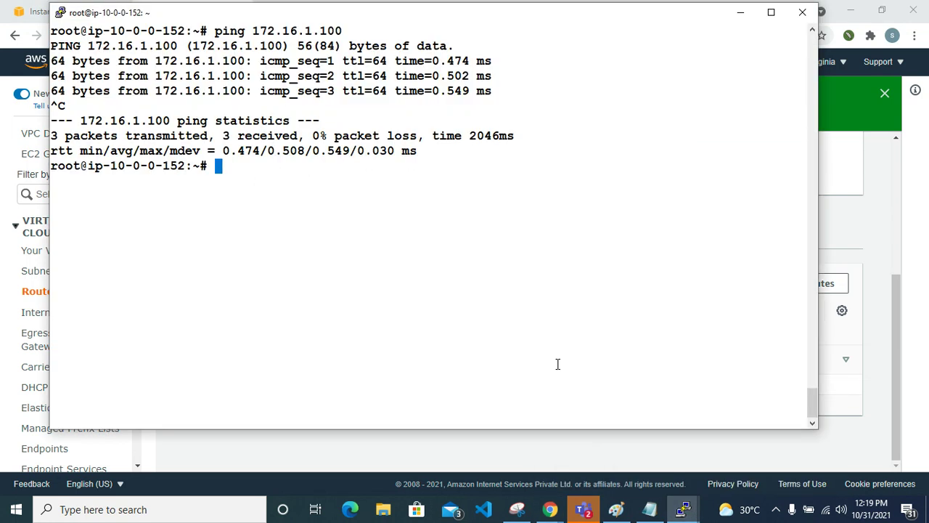
key("ctrl+l")
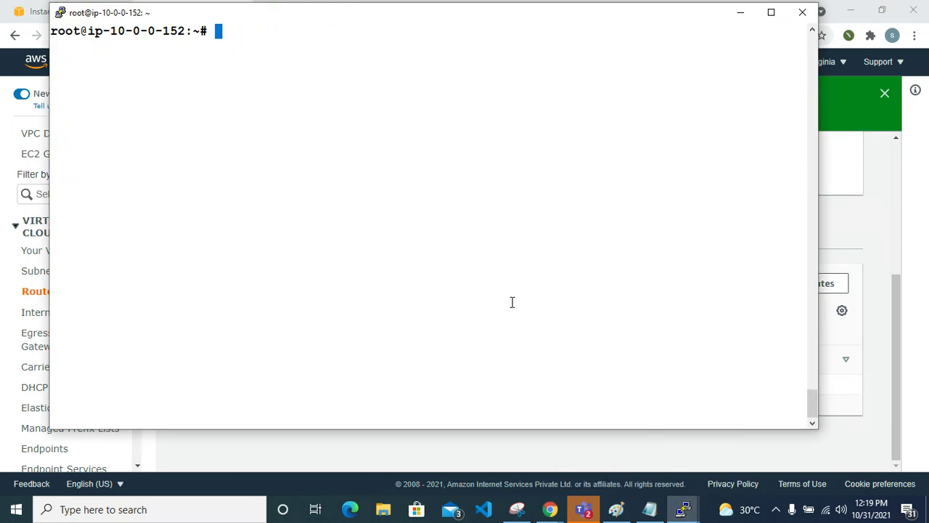
Step: Generate an SSH key pair with ssh-keygen, using the default file and an empty passphrase, and clear the screen
type("ss")
key("BackSpace")
key("BackSpace")
type("ssh-keygen")
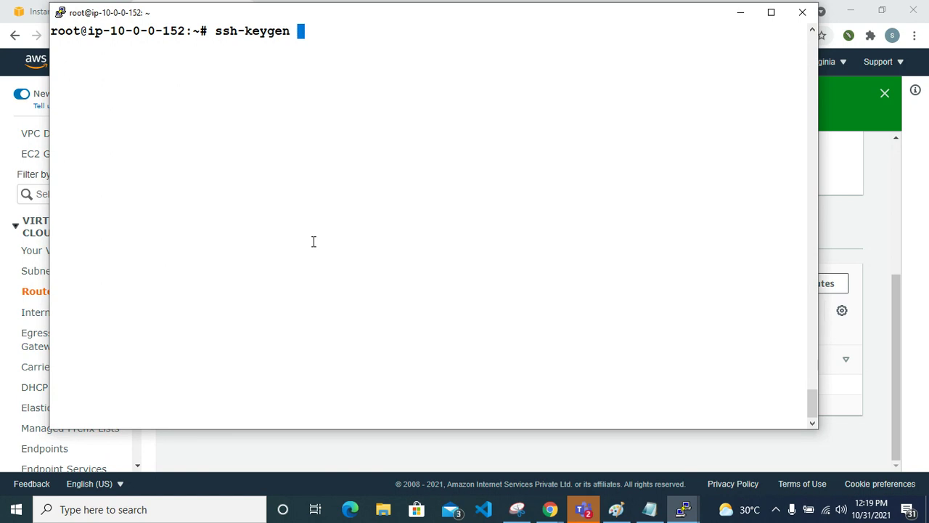
key("Return")
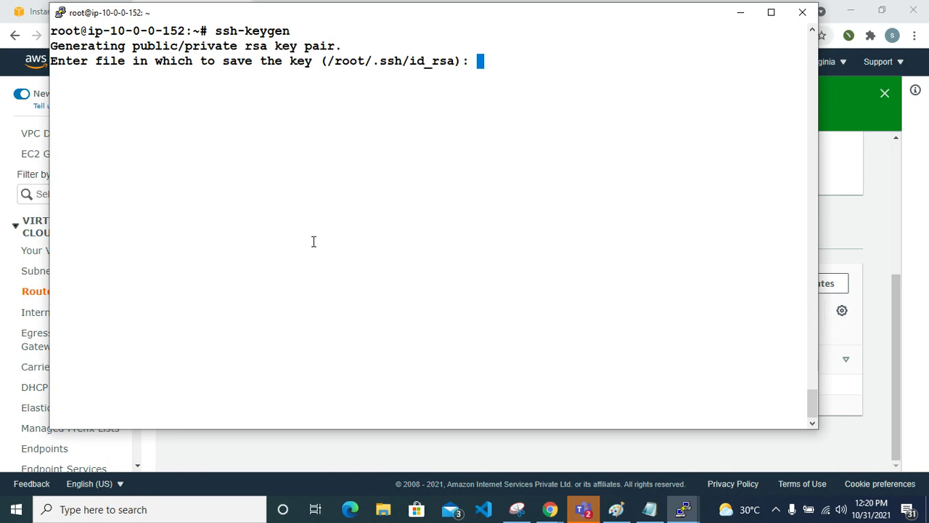
key("Return")
key("Return")
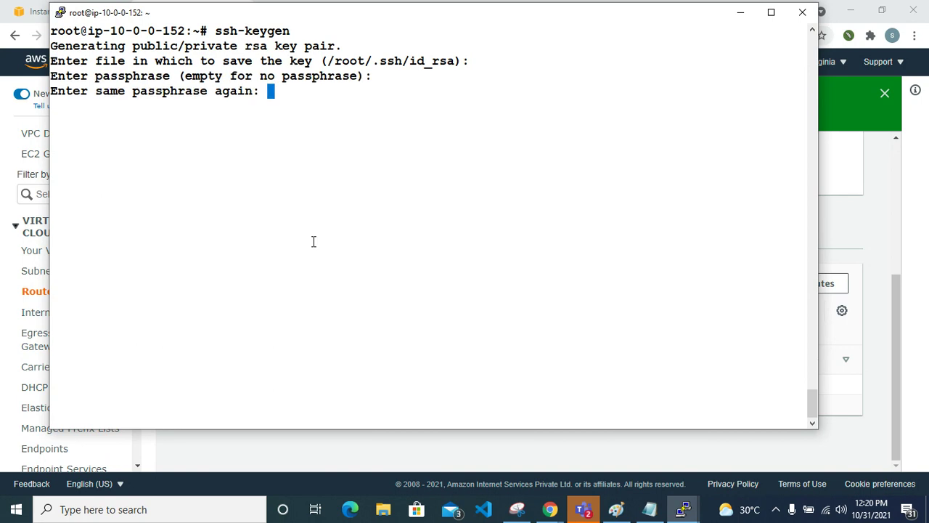
key("Return")
key("Return")
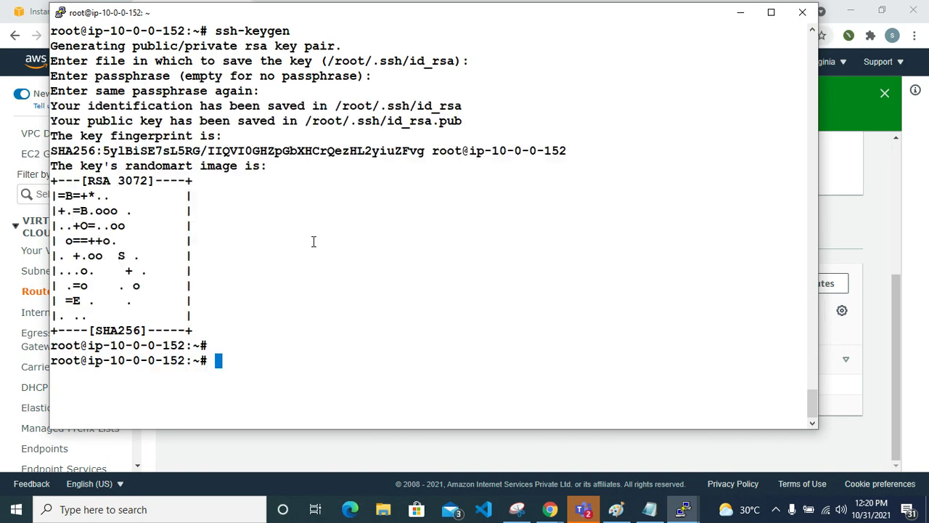
key("Return")
key("Return")
key("ctrl+l")
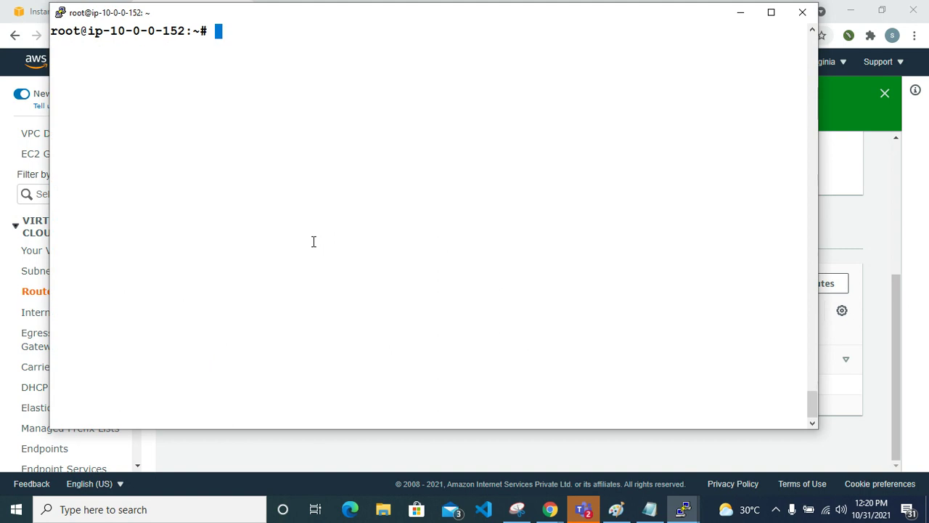
Step: Enter "ssh-copy-id root@" at the root prompt without running it, checking the other PuTTY session along the way
type("co")
key("BackSpace")
key("BackSpace")
type("sh")
key("BackSpace")
key("BackSpace")
type("ssh-copy-id")
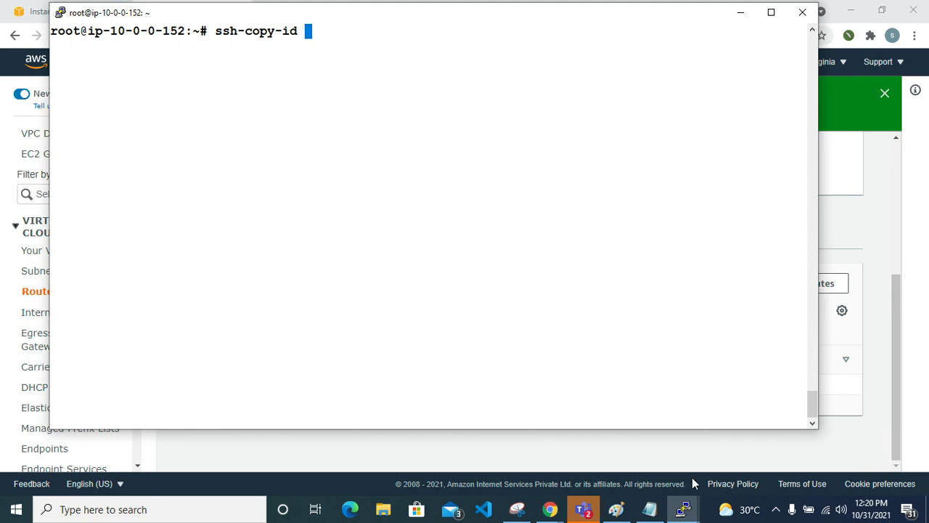
left_click(679, 509)
left_click(744, 449)
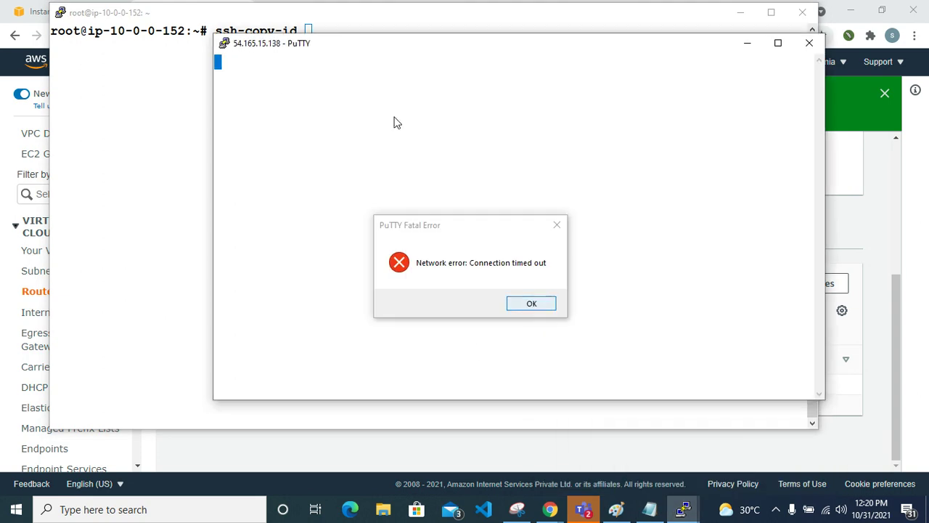
left_click(752, 46)
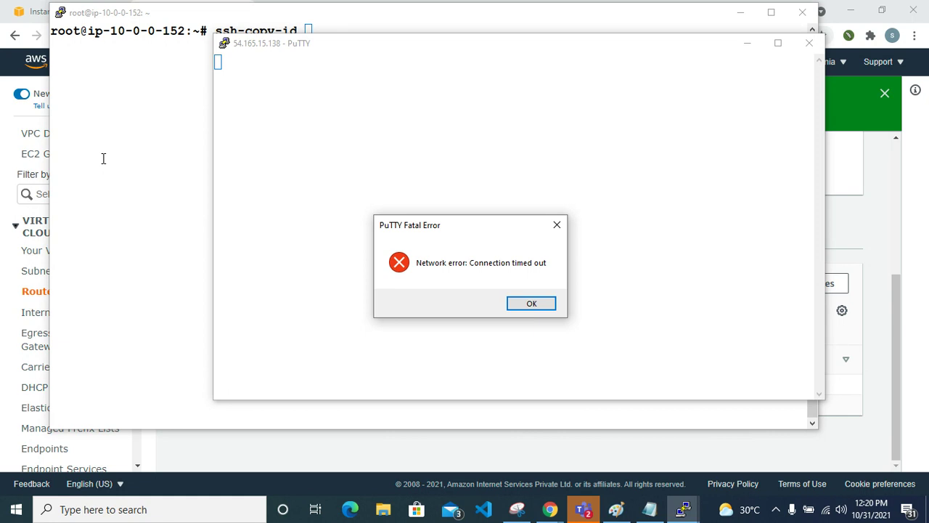
left_click(197, 121)
type("root@")
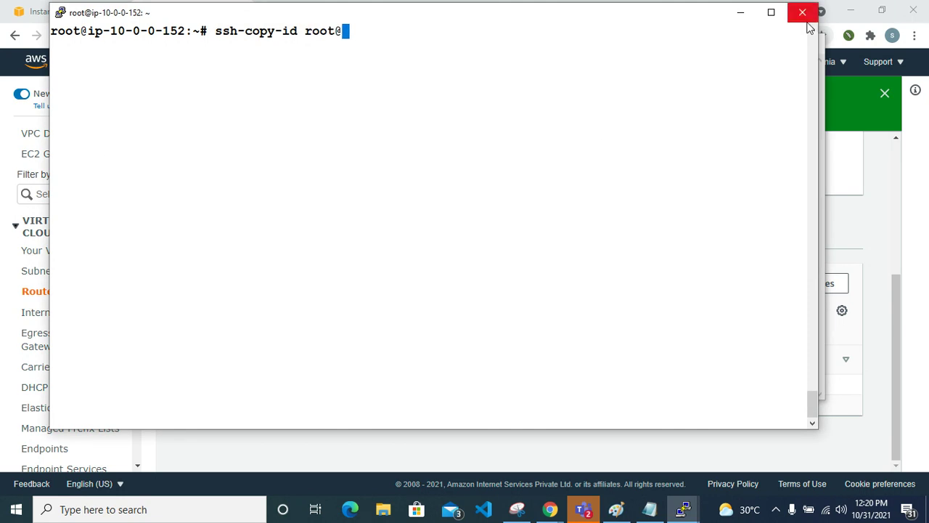
Step: Switch to the EC2 instances list in the browser and copy the private IPv4 address of calender_private-server
left_click(740, 13)
left_click(71, 12)
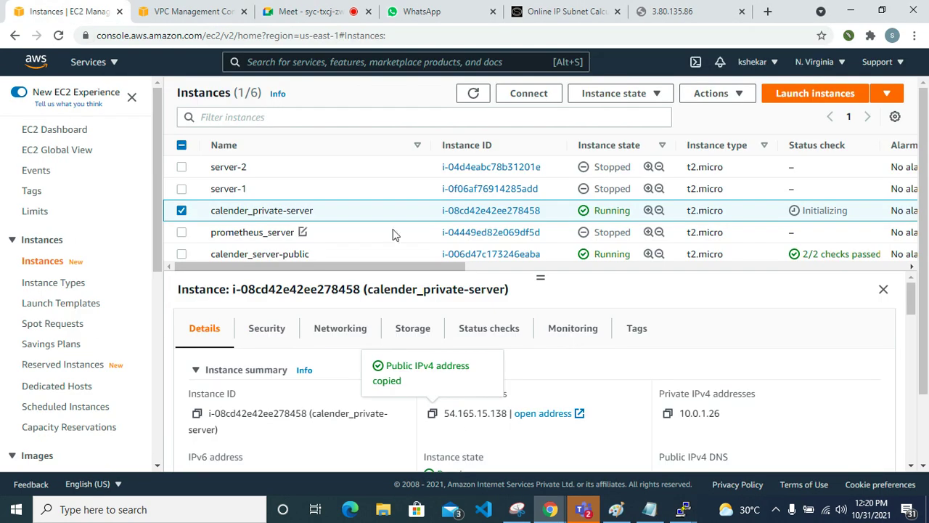
left_click(668, 414)
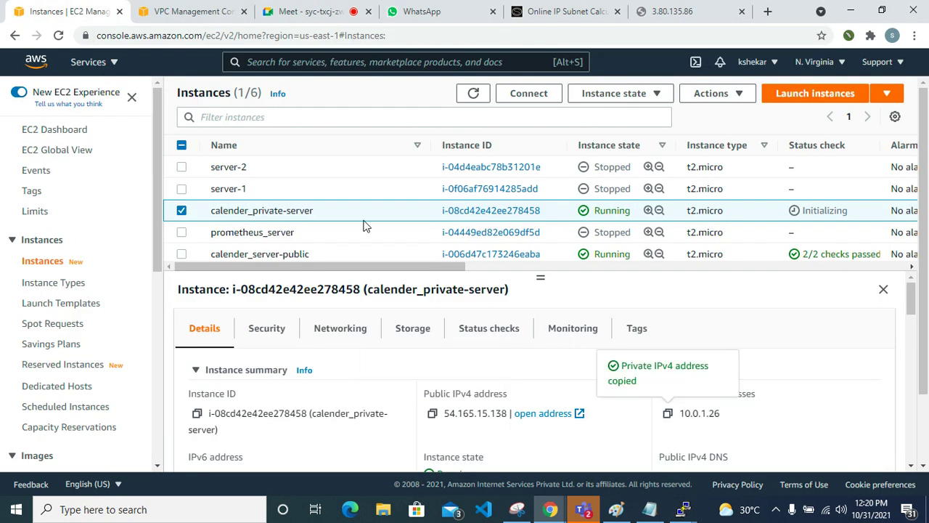
mouse_move(682, 509)
left_click(618, 488)
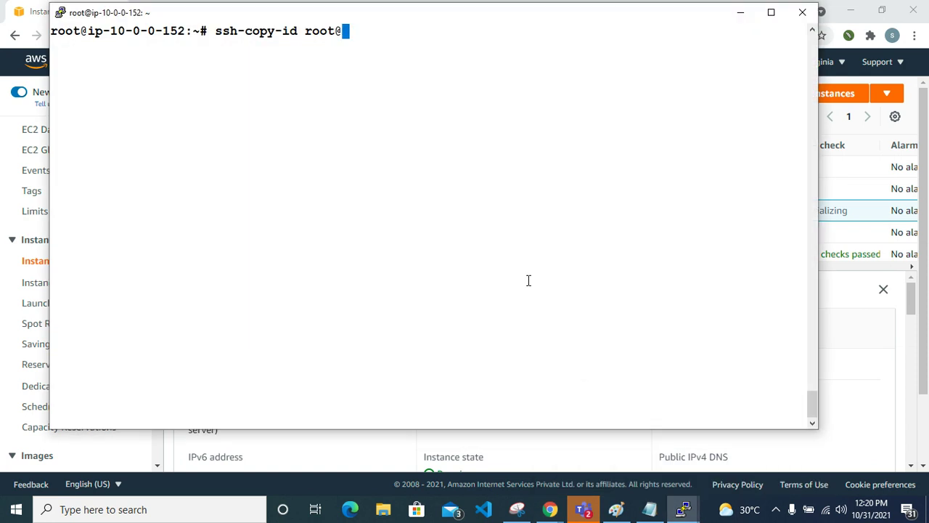
right_click(510, 163)
key("Return")
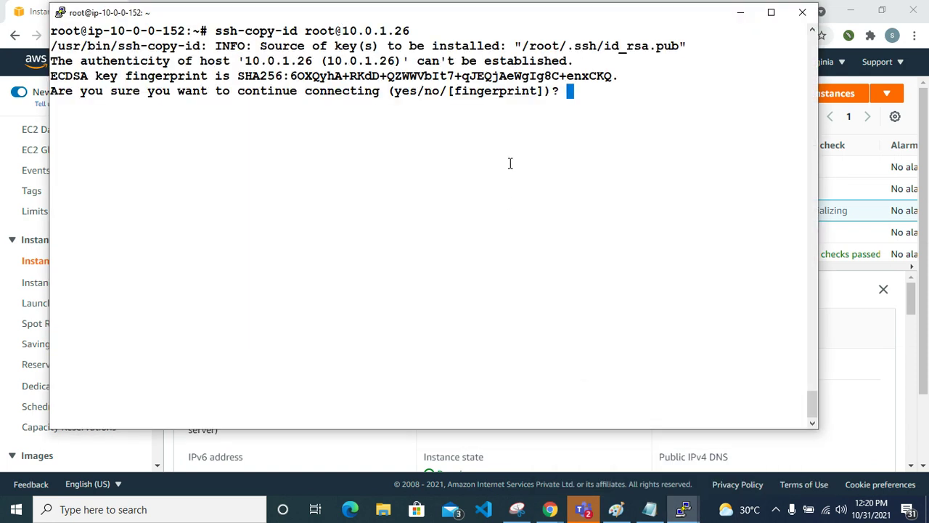
type("yes")
key("Return")
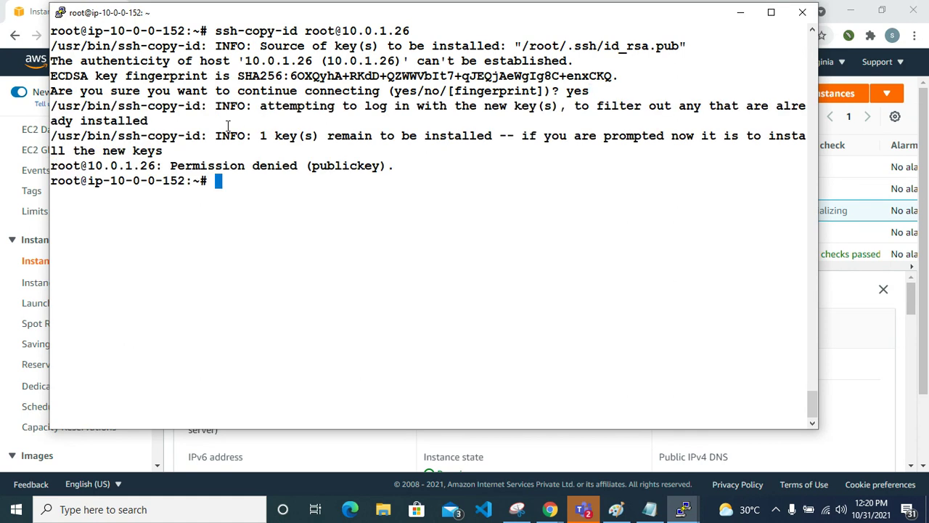
type("ss")
type("h - i ")
type("ne")
key("BackSpace")
key("BackSpace")
type("ec2")
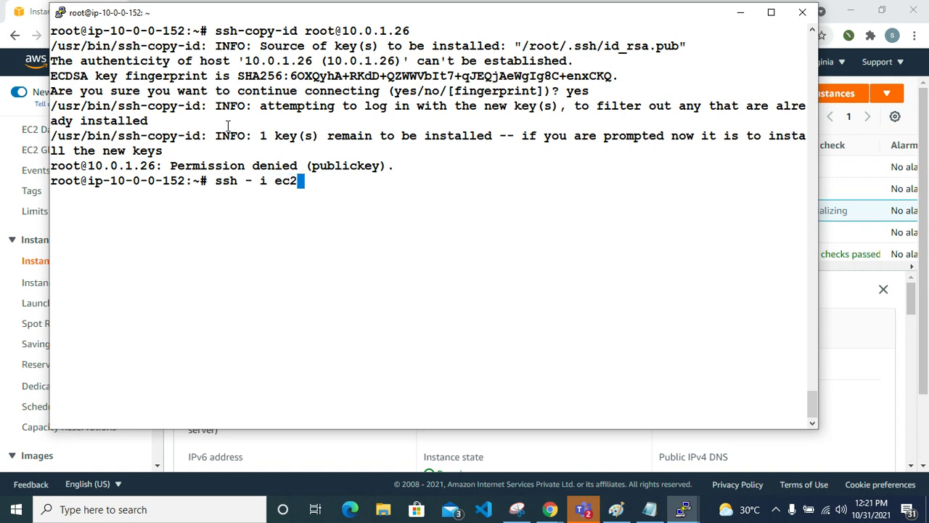
key("BackSpace")
key("BackSpace")
key("BackSpace")
type("ubuntu-")
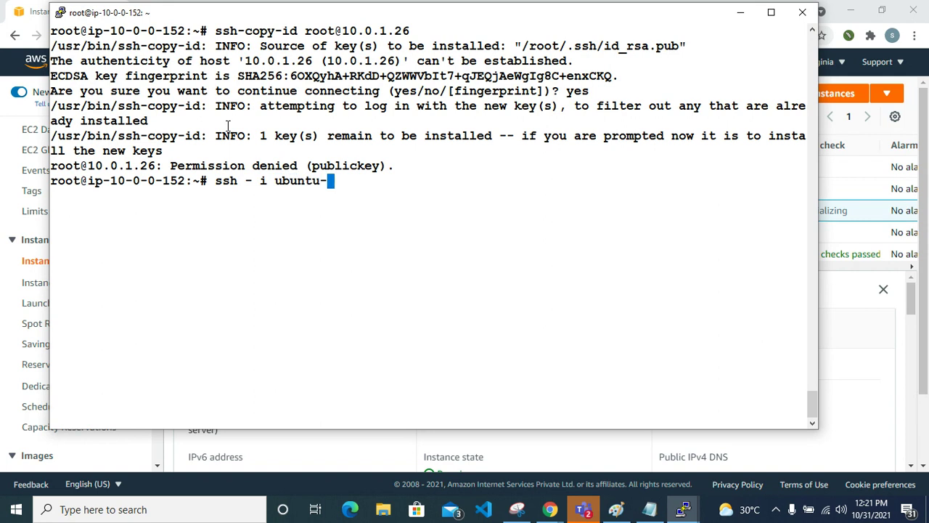
key("BackSpace")
type("@")
left_click(741, 18)
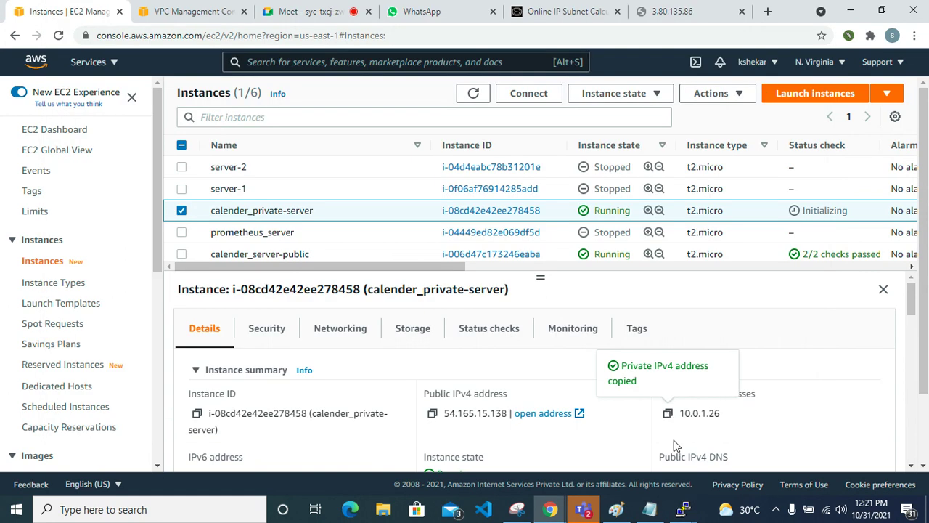
left_click(621, 440)
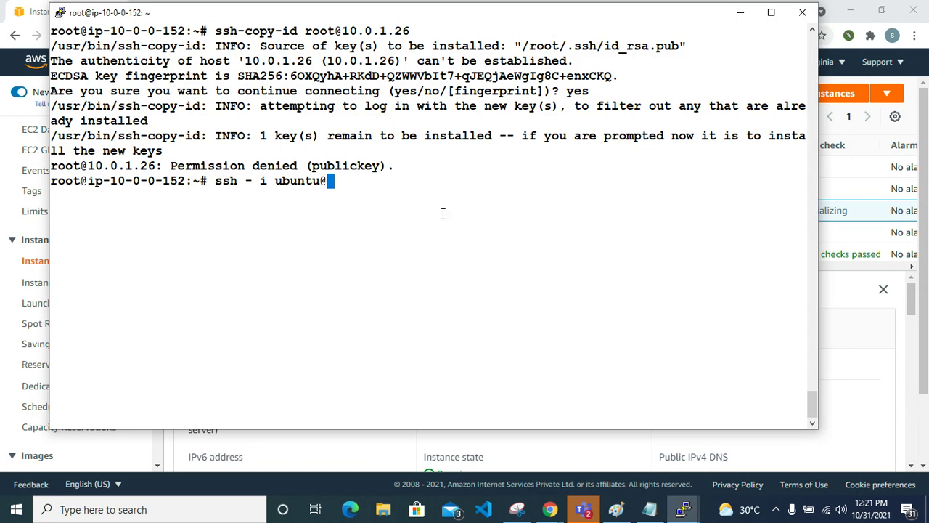
right_click(442, 214)
key("Return")
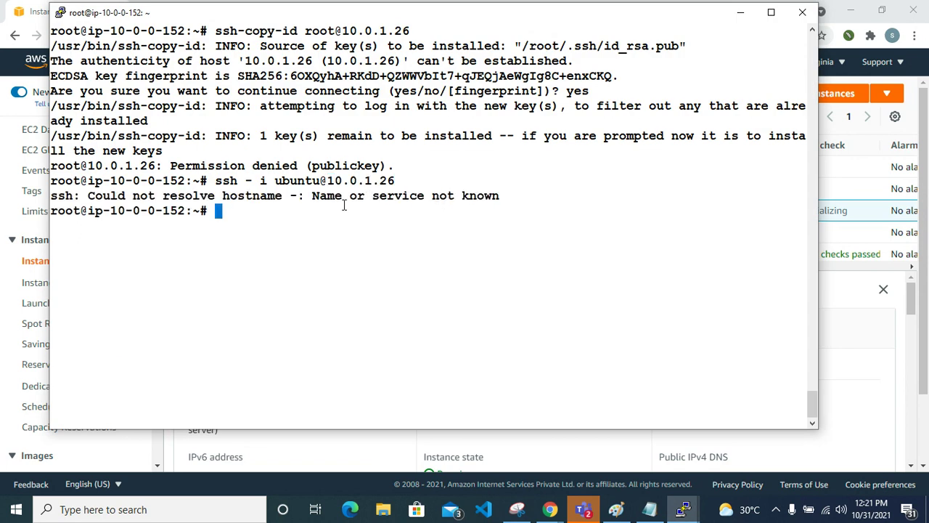
left_click_drag(313, 195, 485, 195)
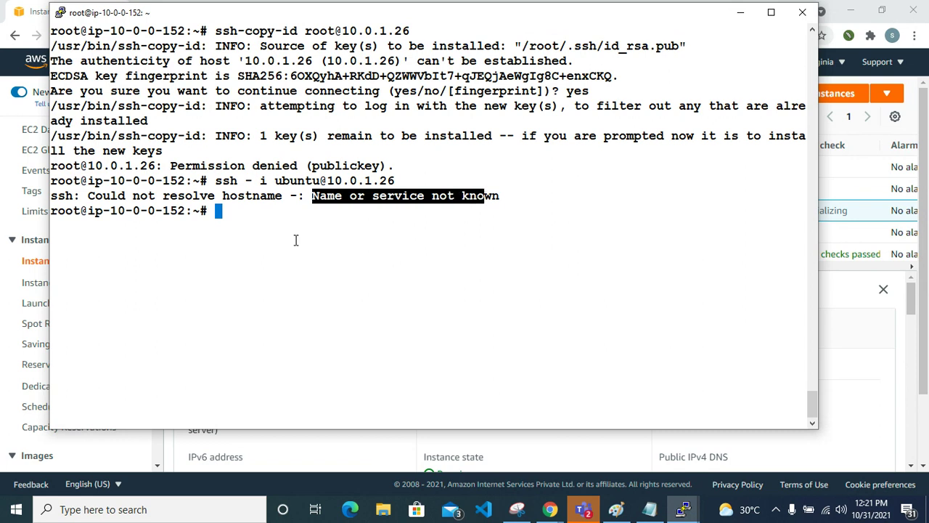
Step: Open /etc/ssh/sshd_config in nano and search for "passwordau"
type("nano /etc/s")
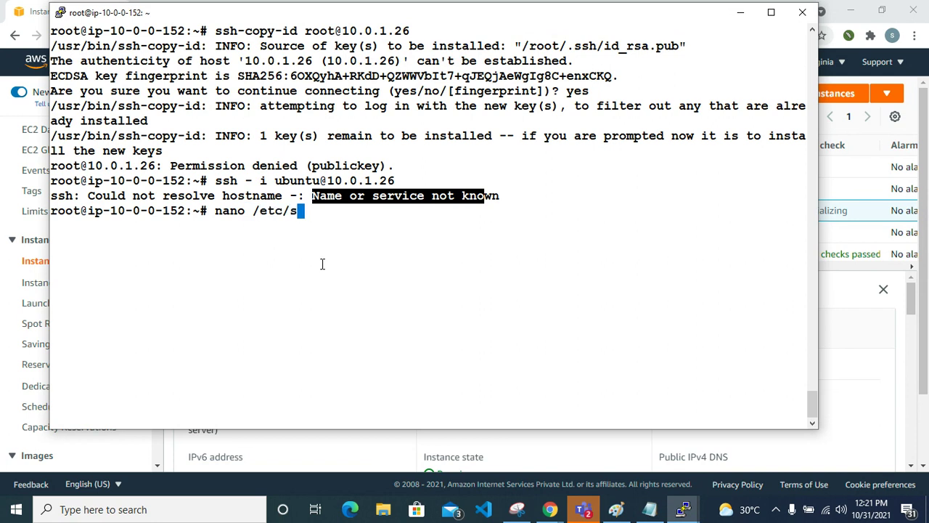
type("sh/sshd_config")
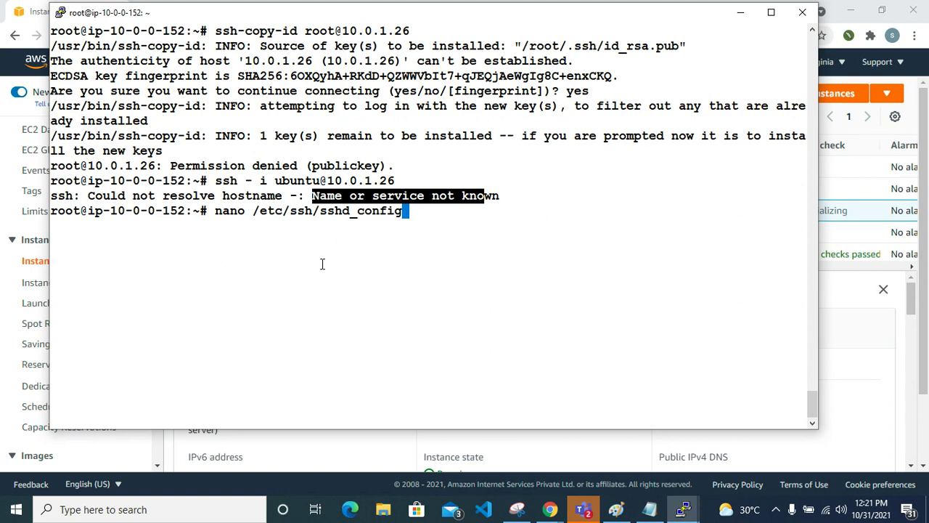
key("Return")
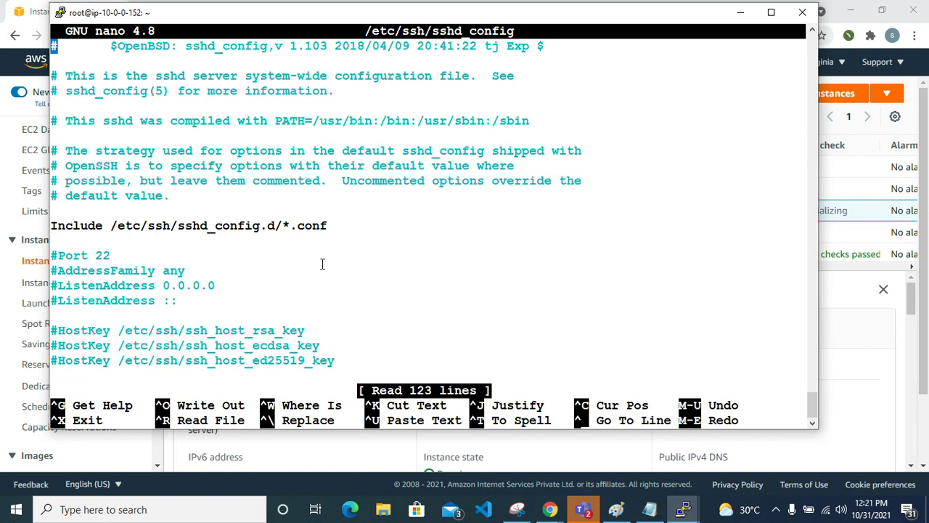
key("ctrl+w")
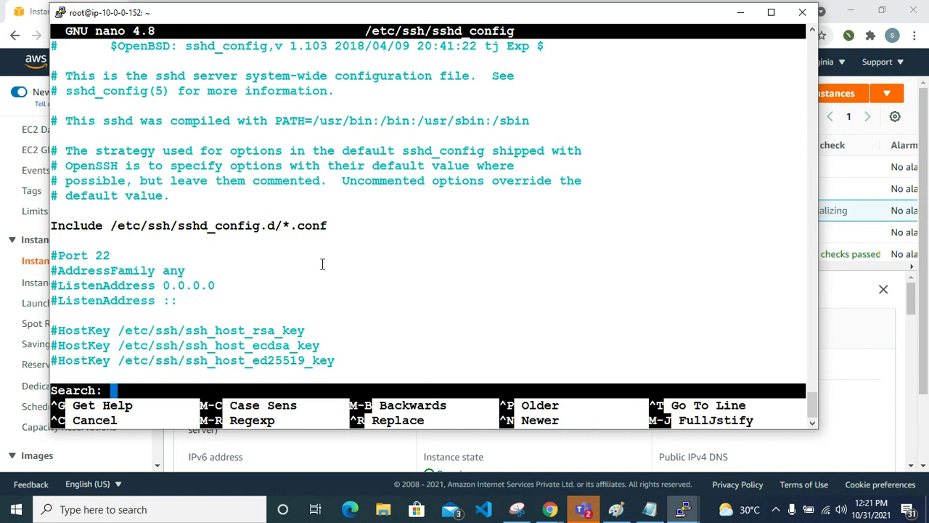
type("passwo")
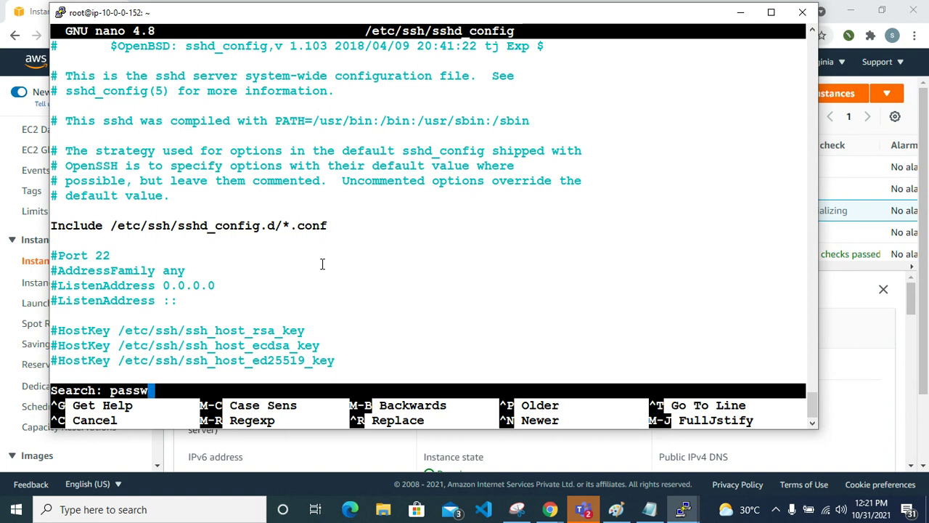
key("BackSpace")
type("ors")
key("BackSpace")
type("d")
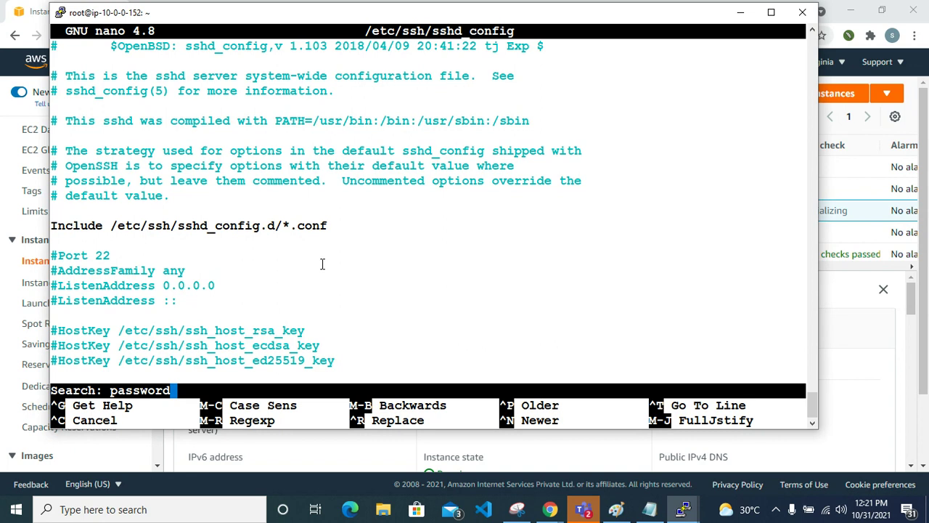
type("au")
key("Return")
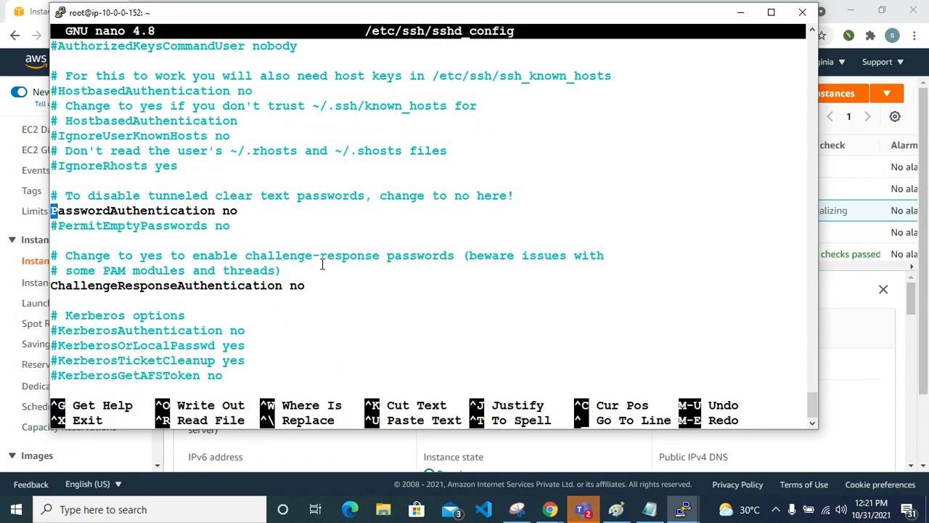
Step: Set PasswordAuthentication to yes, save the sshd_config file and exit nano
key("End")
key("BackSpace")
key("BackSpace")
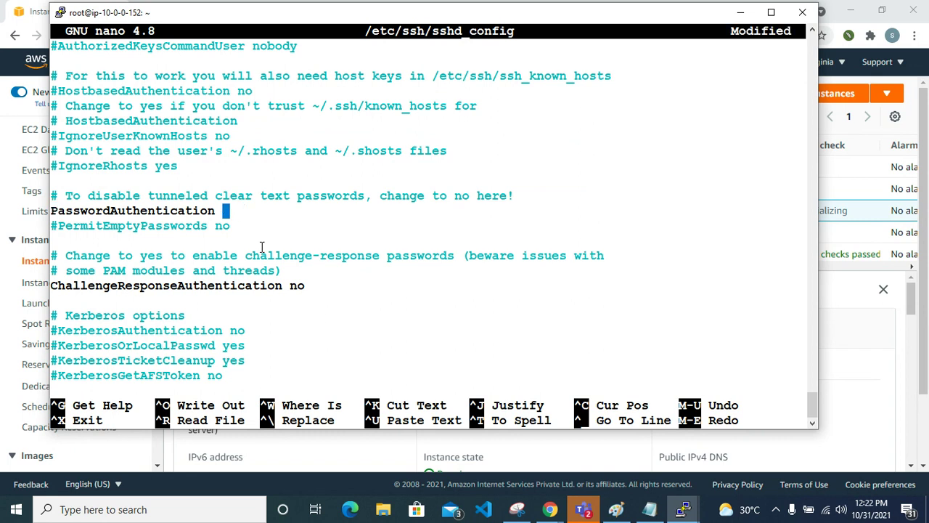
type("eys")
key("BackSpace")
key("BackSpace")
key("BackSpace")
type("yes")
key("ctrl+o")
key("Return")
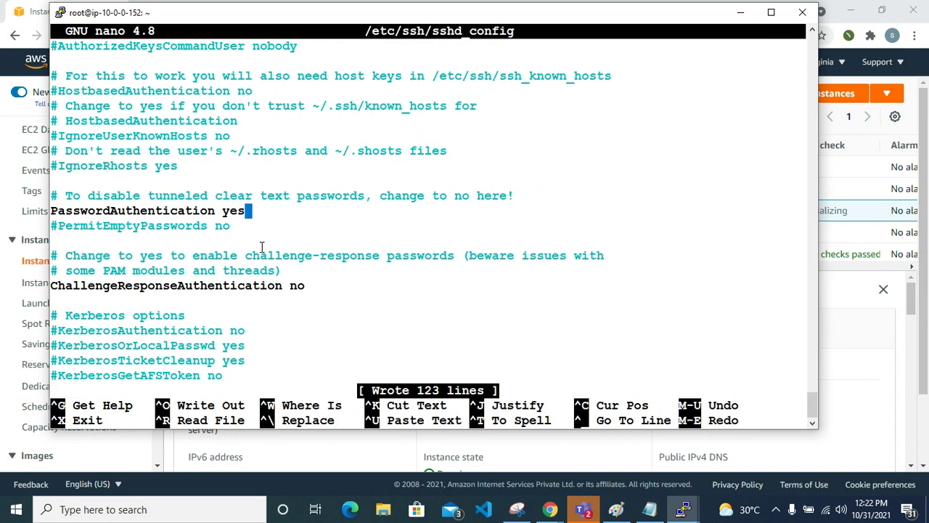
key("ctrl+x")
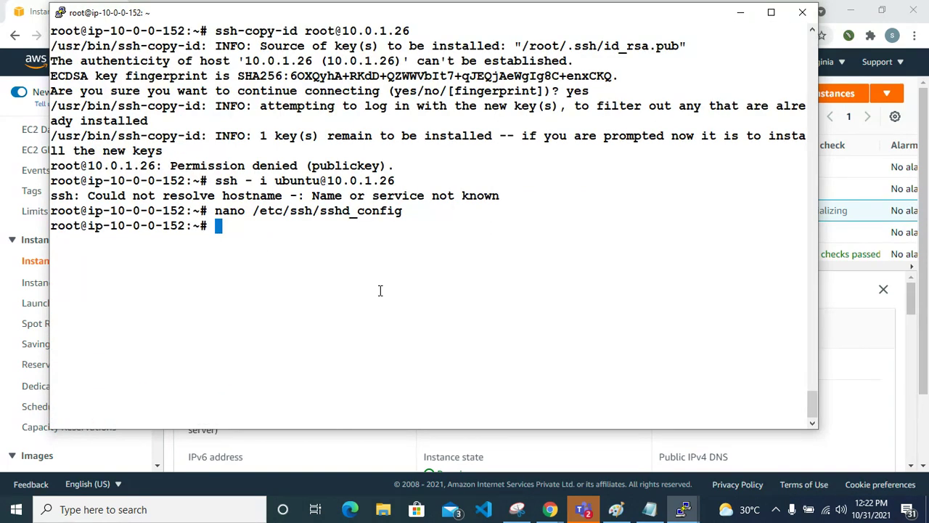
Step: List the root home directory's contents with ll and clear the screen
type("ll")
key("Return")
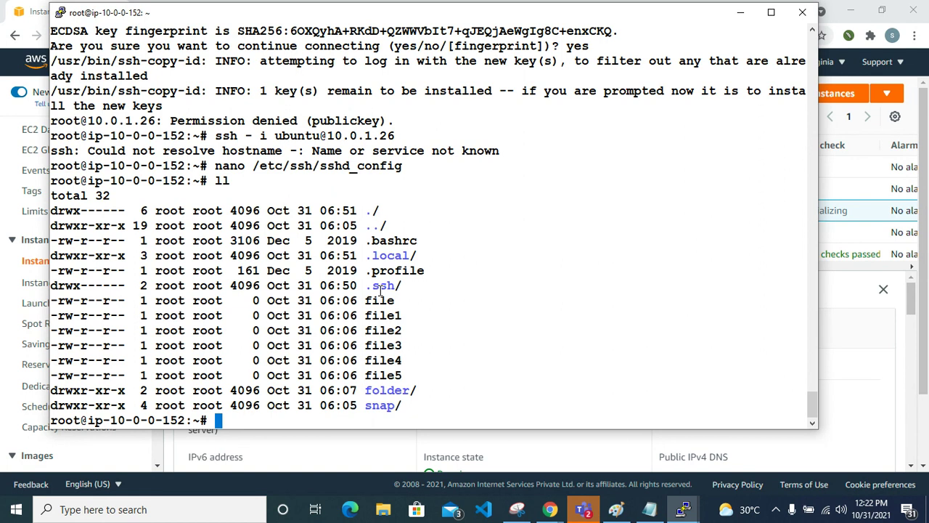
key("ctrl+l")
Step: Open testing_key.pem from the Pem_Ppk_Keys folder in File Explorer, copy its entire contents and minimize Notepad
left_click(380, 511)
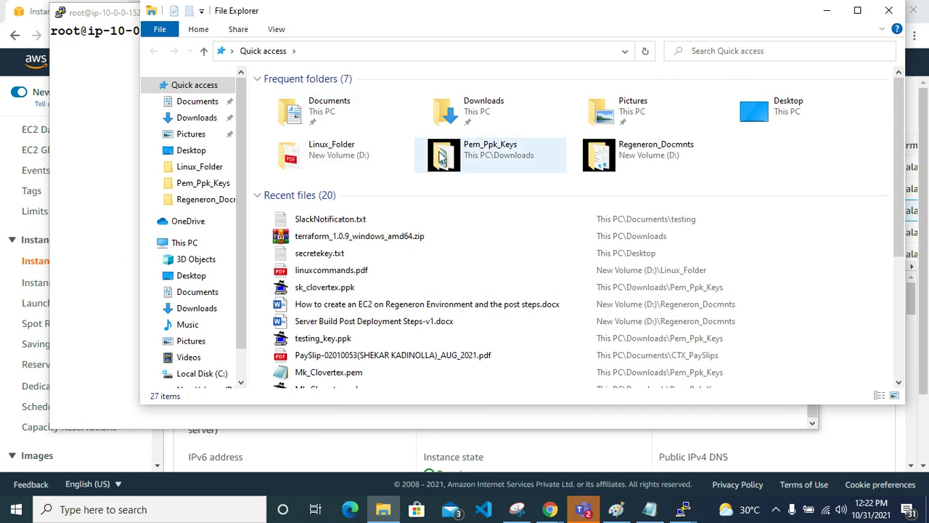
double_click(505, 148)
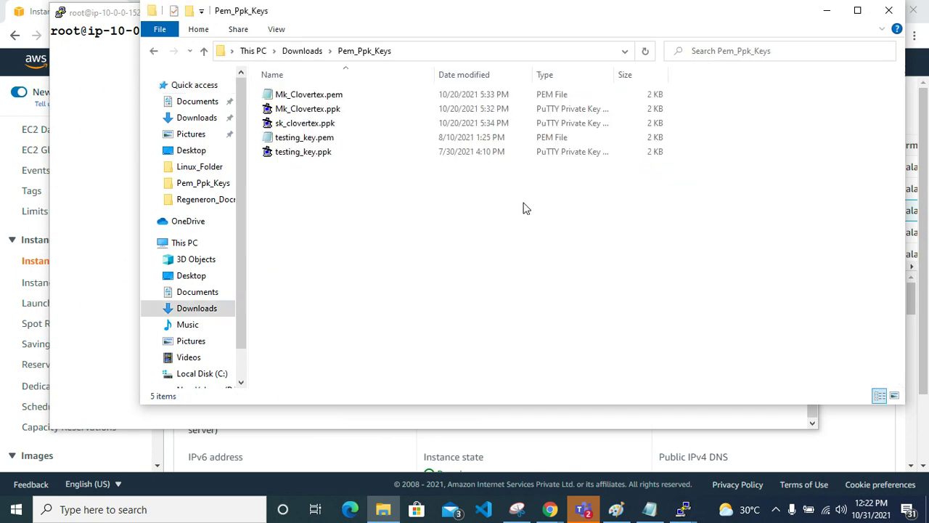
double_click(356, 143)
key("ctrl+a")
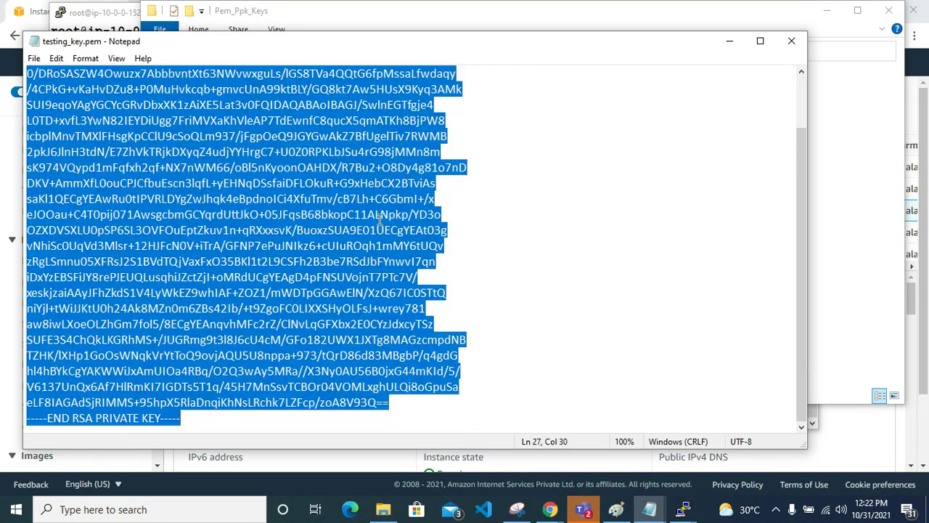
left_click(730, 41)
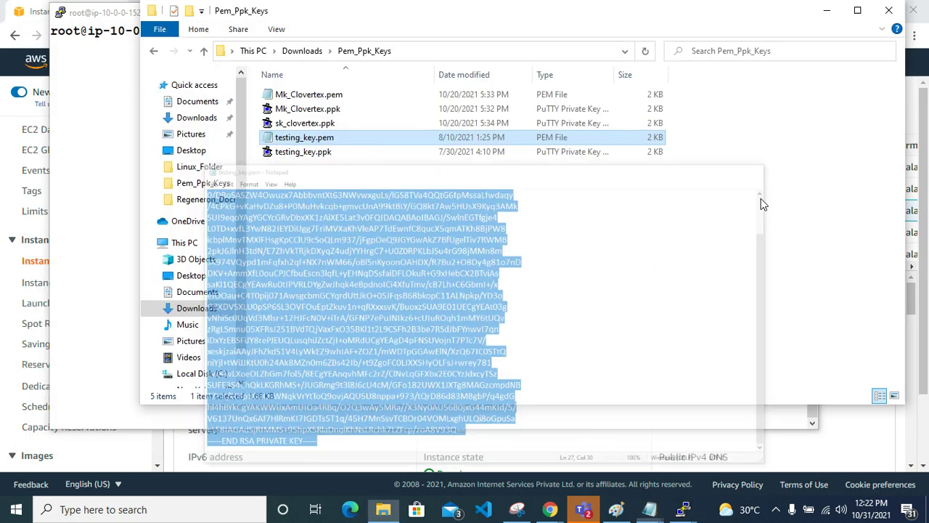
Step: Switch back to PuTTY and create a new file testing.pem with nano
mouse_move(685, 513)
left_click(624, 481)
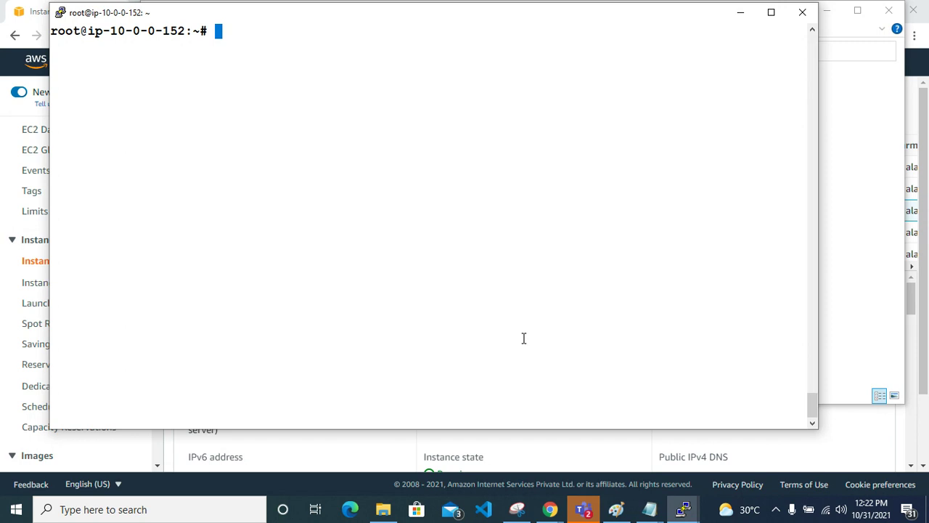
type("nano ")
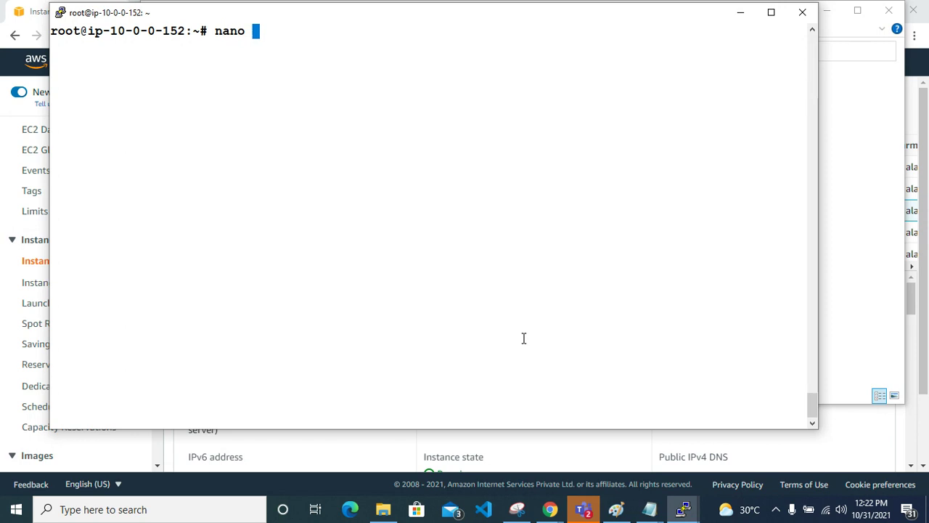
type("pe")
key("BackSpace")
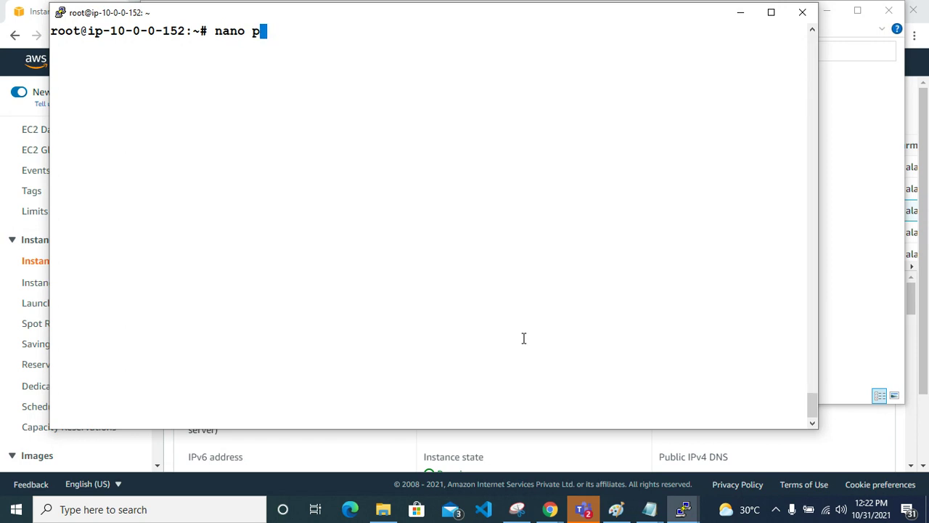
type("tez")
key("BackSpace")
key("BackSpace")
key("BackSpace")
key("BackSpace")
type("testin")
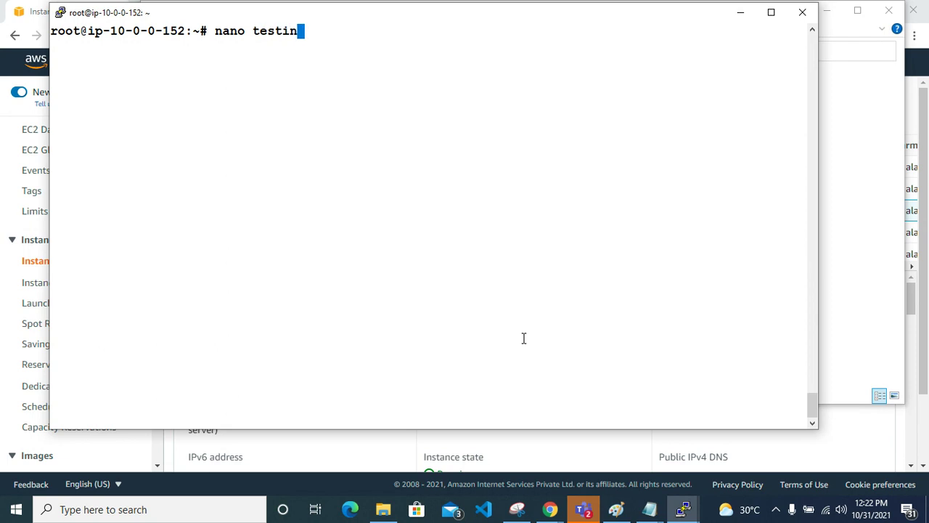
type("g.pem")
key("Return")
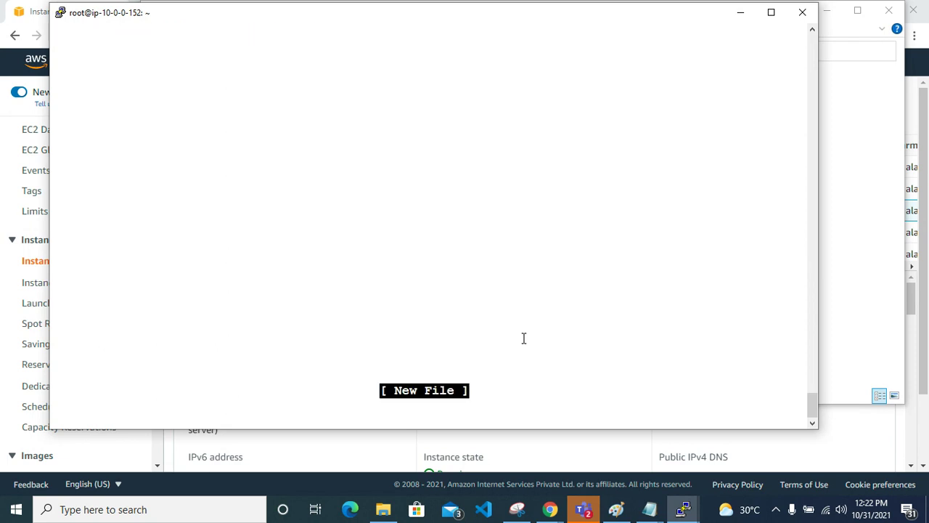
Step: Paste the copied RSA private key into testing.pem, save the file and exit nano
right_click(321, 153)
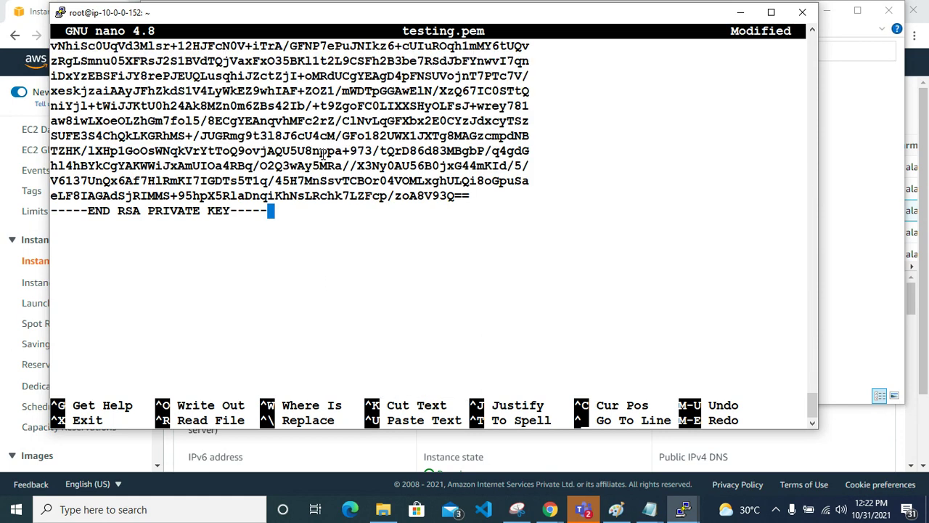
key("ctrl+o")
key("Return")
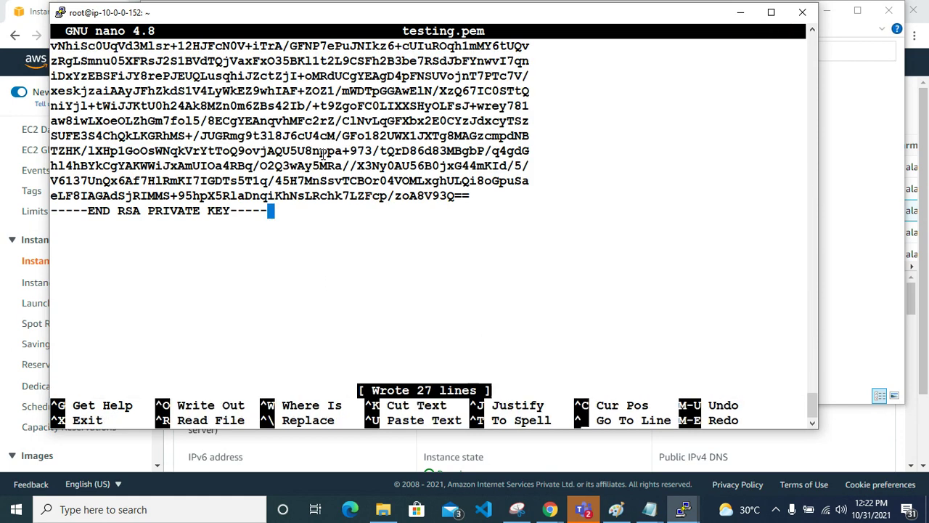
key("ctrl+x")
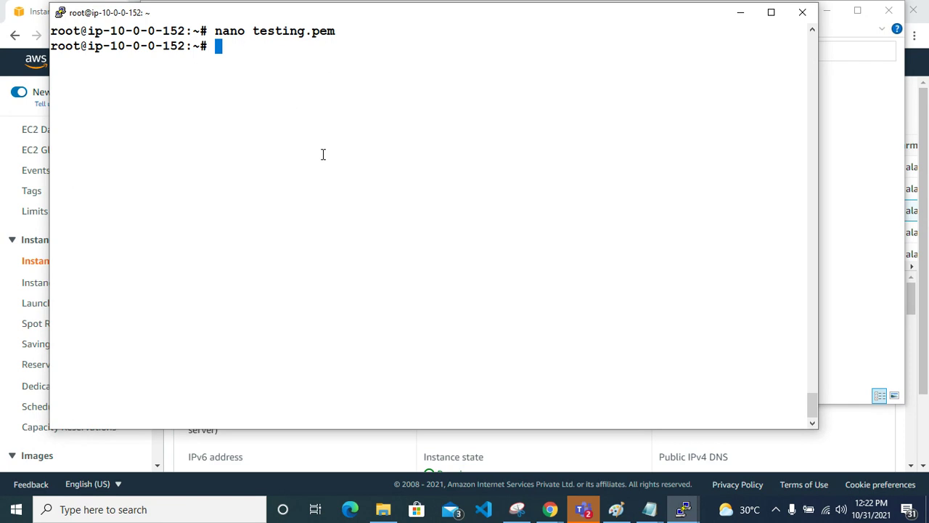
Step: Display the contents of testing.pem with cat to check the saved key, and clear the screen
type("cat testing.pem")
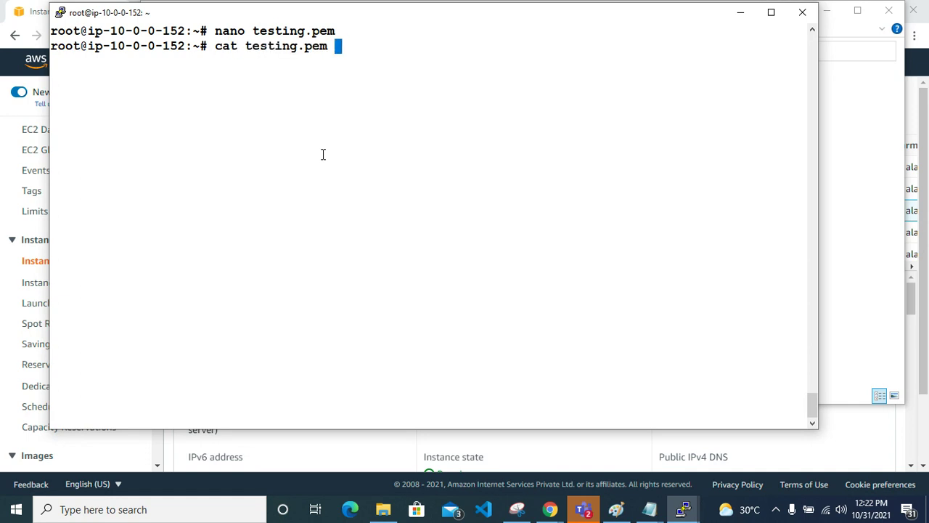
key("Return")
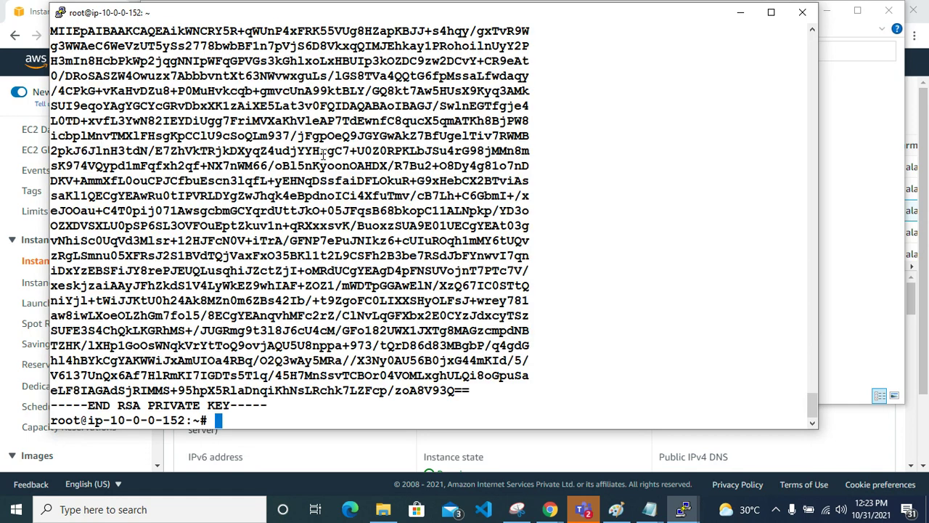
key("ctrl+l")
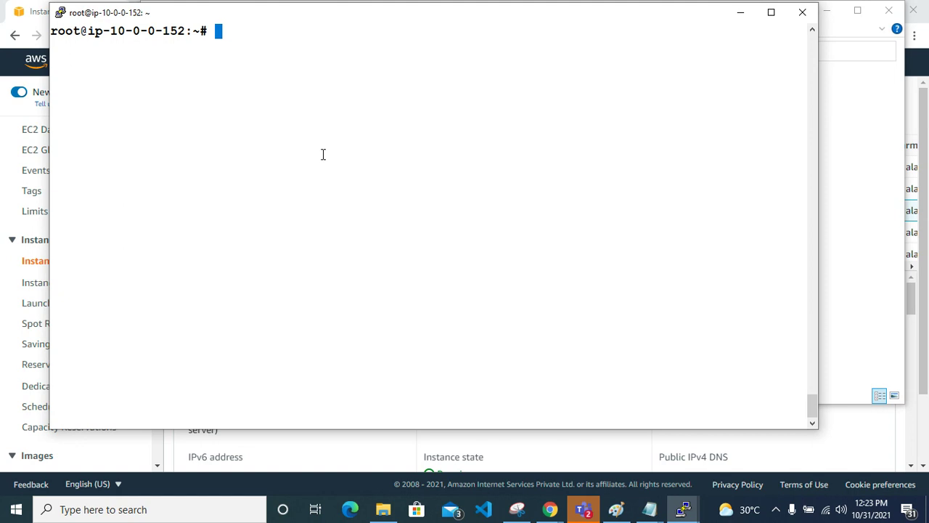
Step: Enter the start of an SSH command at the root prompt: ssh -i testing.pem ubuntu@
type("ssh -i ne")
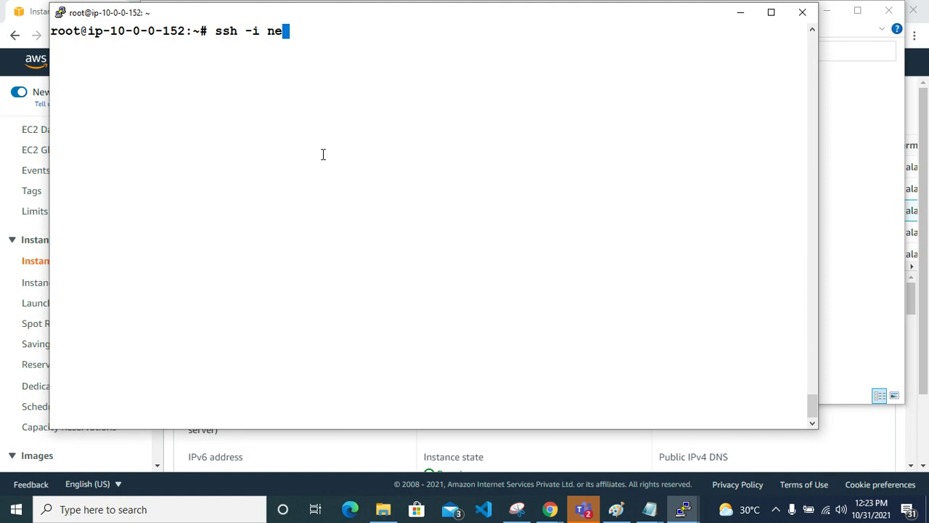
type("w")
key("BackSpace")
key("BackSpace")
key("BackSpace")
key("BackSpace")
type("te")
key("BackSpace")
key("BackSpace")
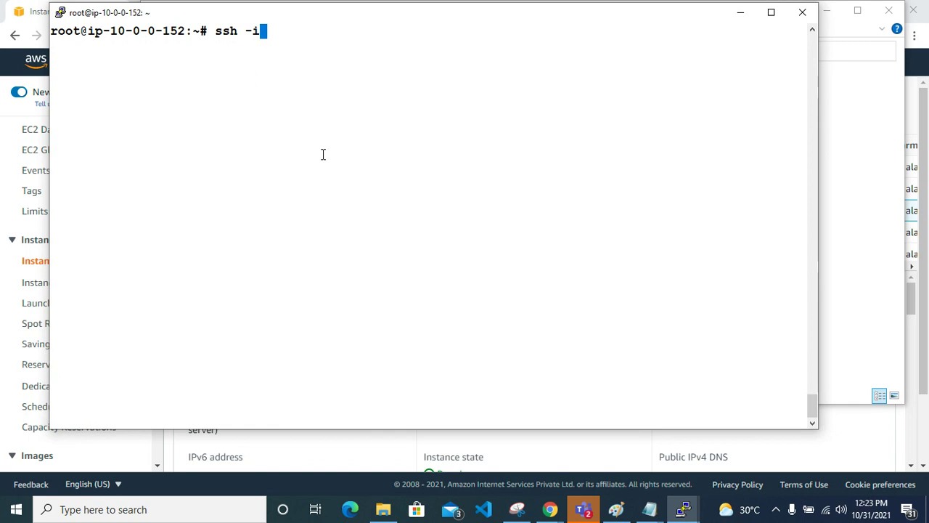
type("testing.pem ")
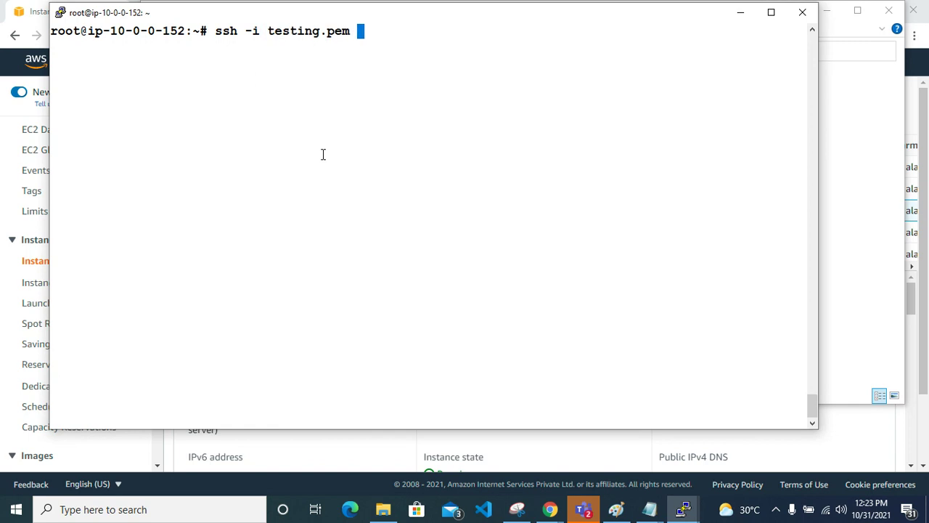
type("ubuntu-")
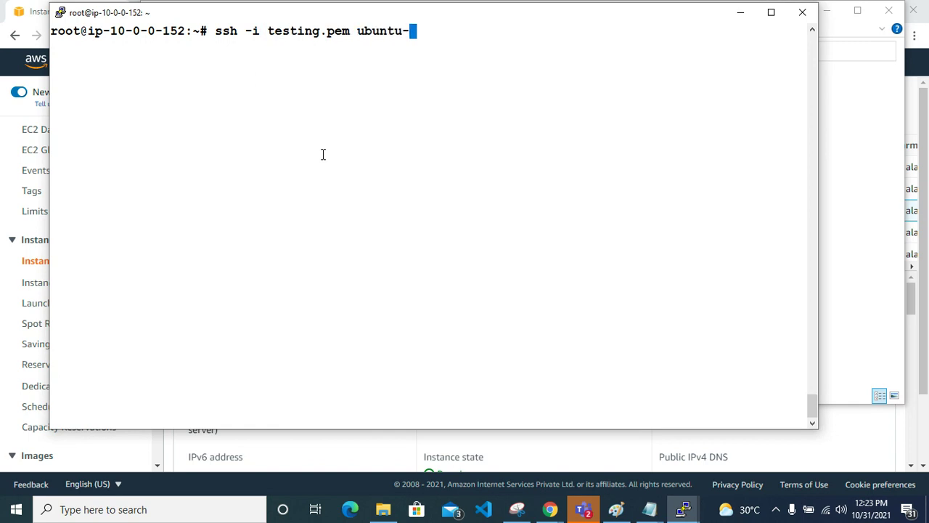
key("BackSpace")
type("@")
Step: Copy the private IPv4 address 10.0.1.26 of calender_private-server in the EC2 console and append it to the SSH command in PuTTY
left_click(740, 13)
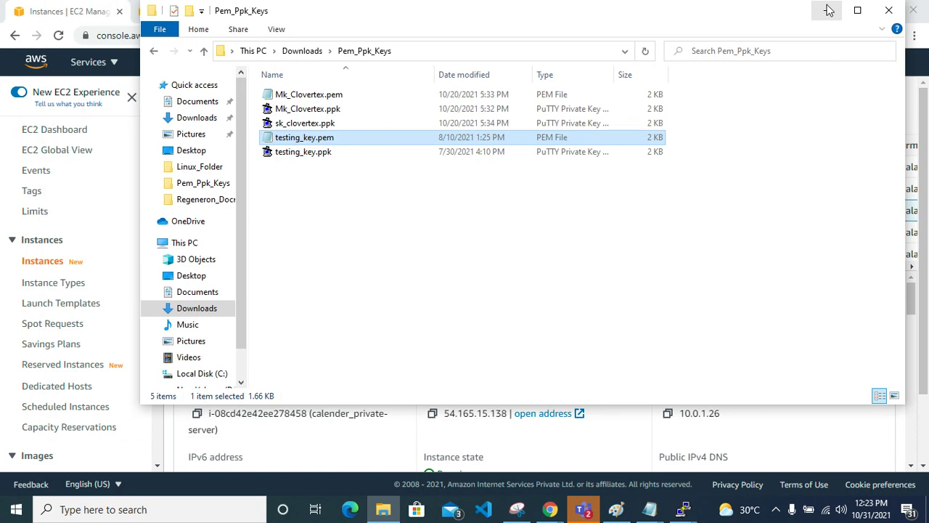
left_click(828, 10)
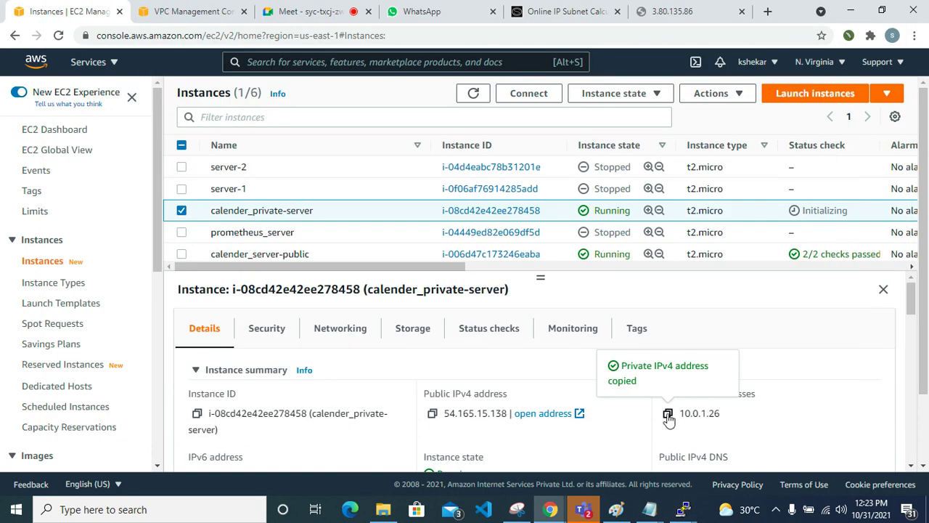
left_click(682, 509)
left_click(716, 446)
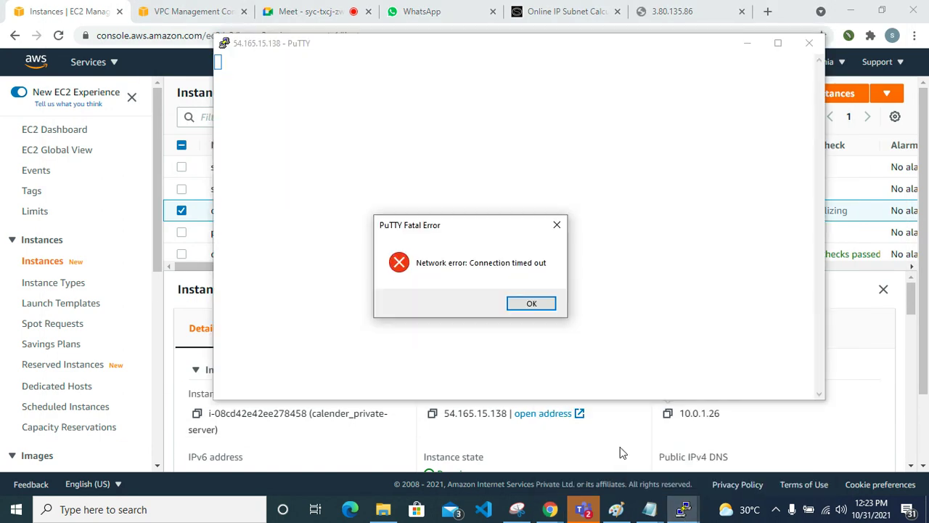
left_click(536, 307)
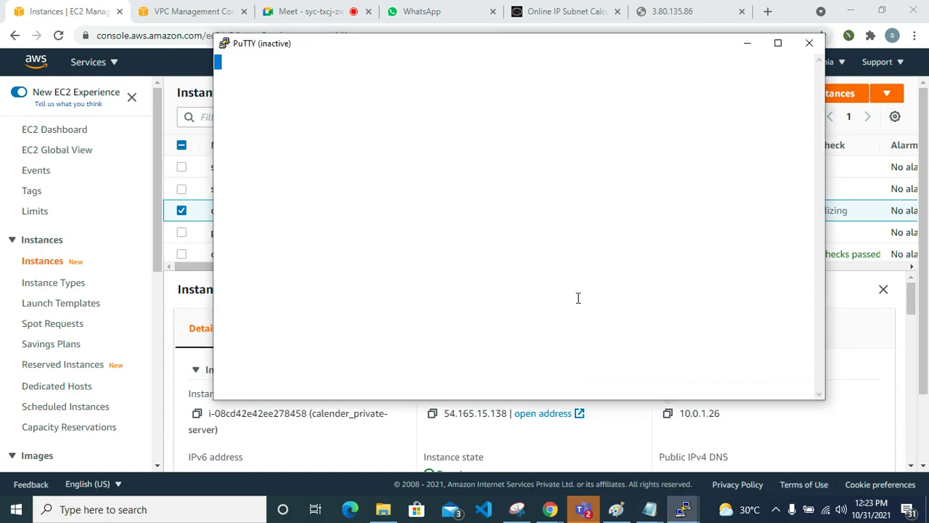
mouse_move(683, 507)
left_click(617, 456)
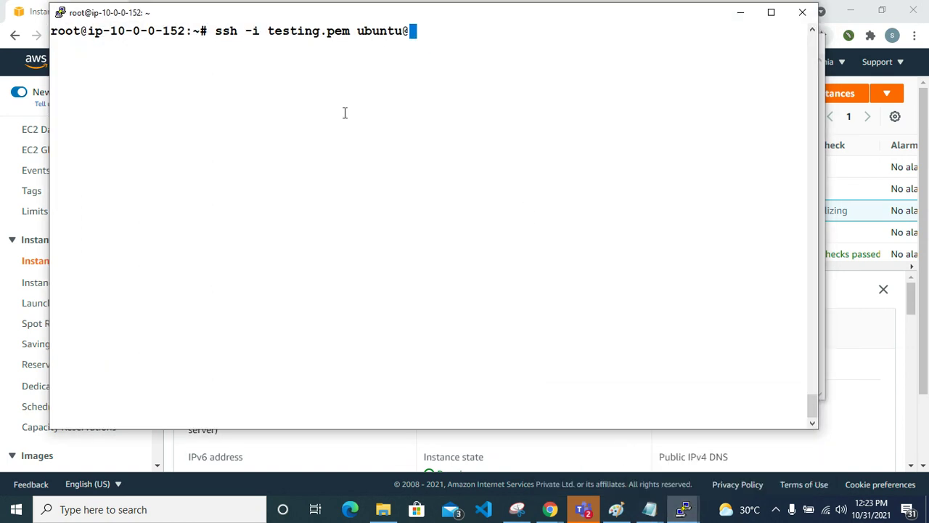
right_click(446, 34)
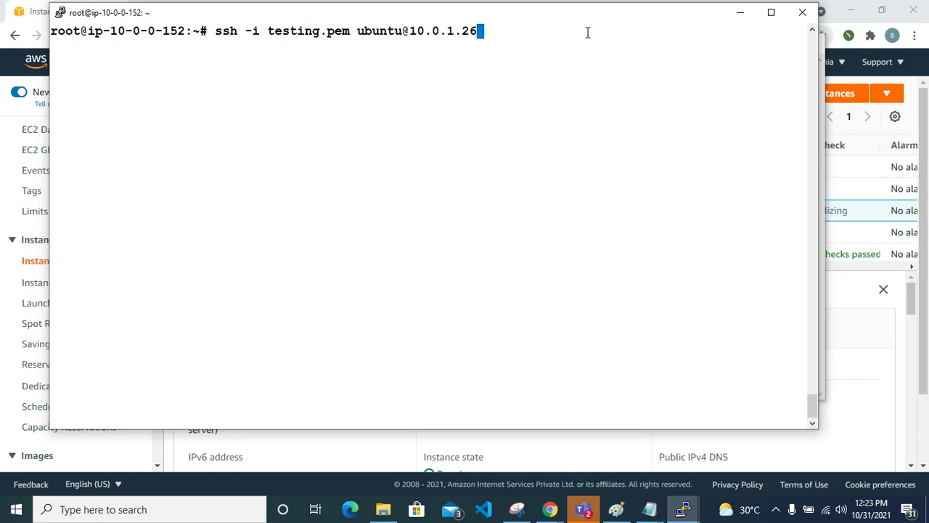
left_click(742, 13)
double_click(668, 173)
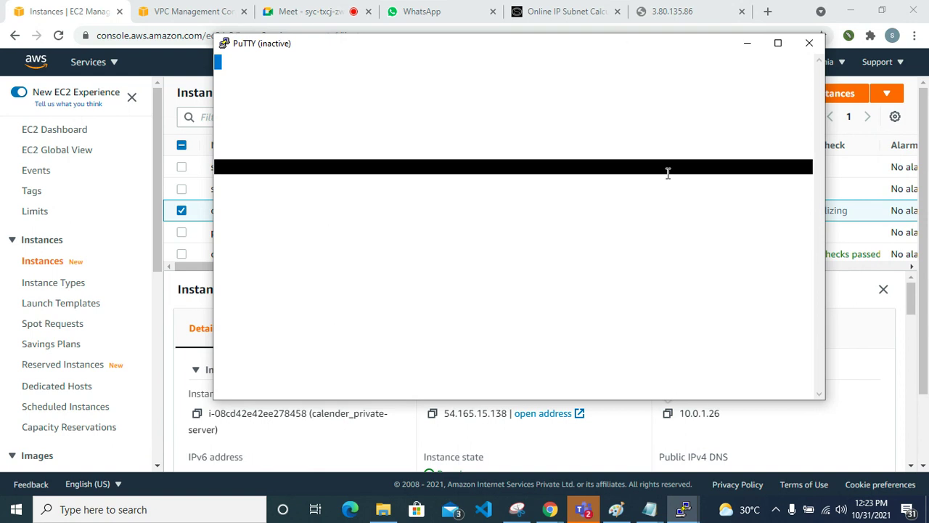
left_click(668, 172)
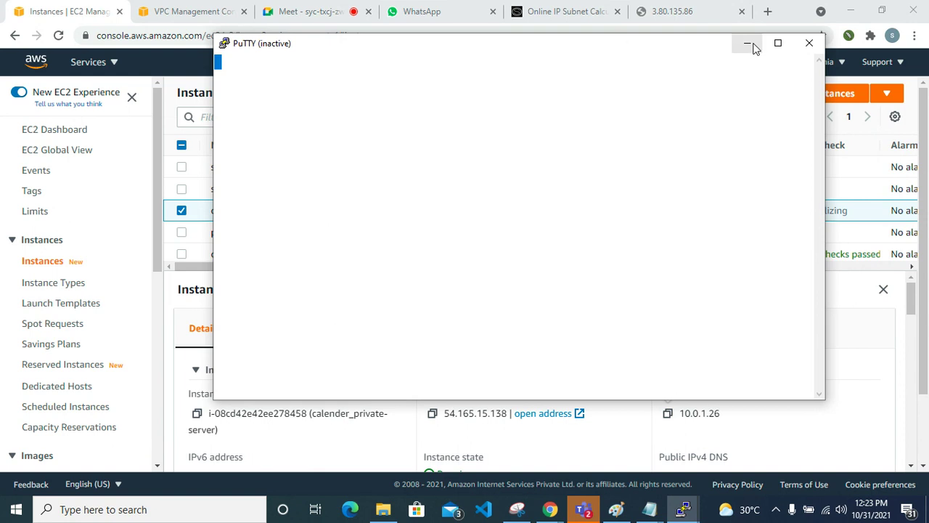
left_click(682, 509)
left_click(643, 481)
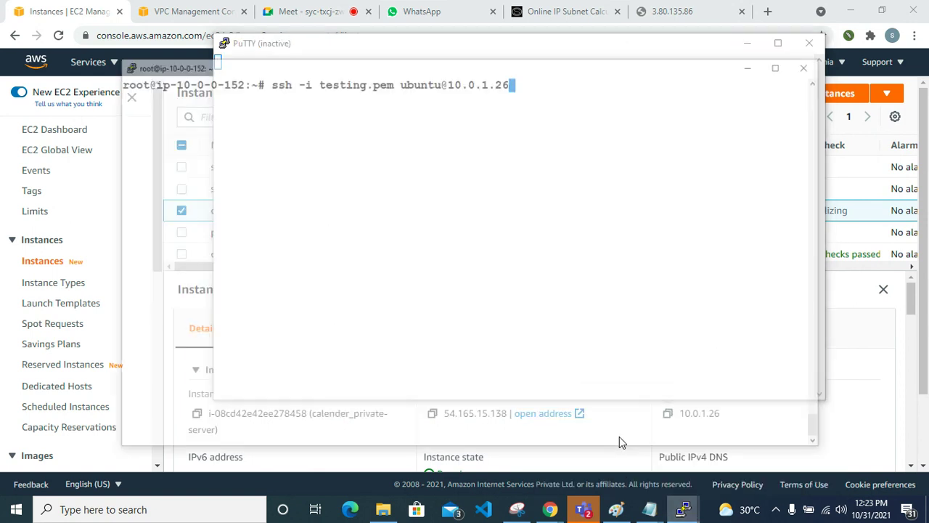
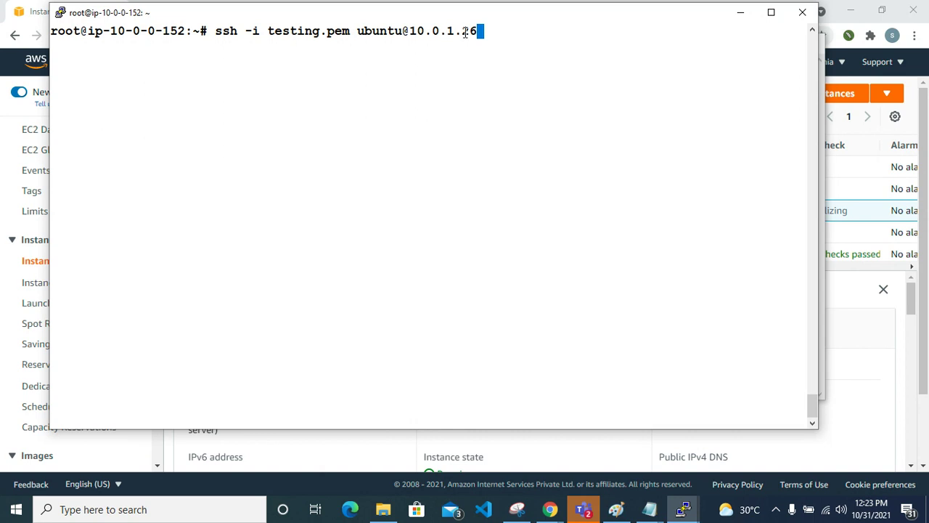
key("Return")
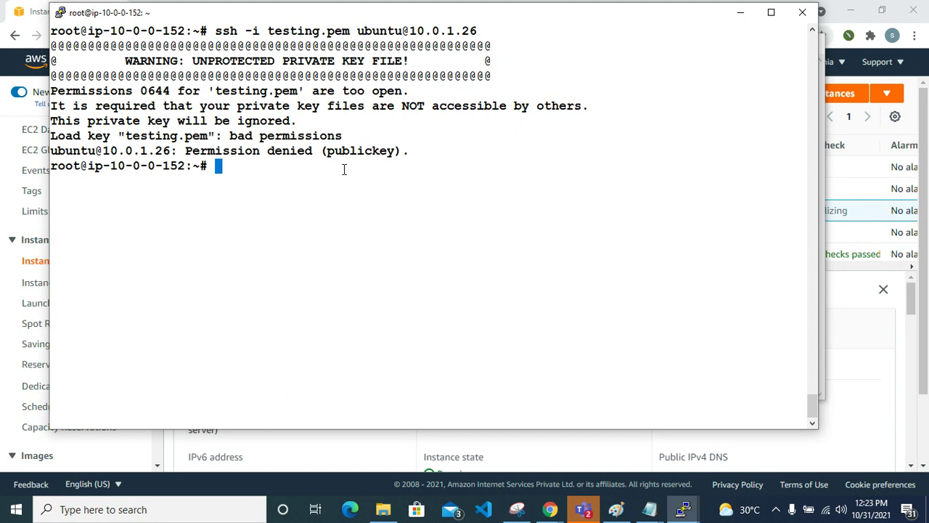
Step: List the home directory's files with ll and examine the owner, group and other permissions of testing.pem alongside the key file warning
type("ll")
key("Return")
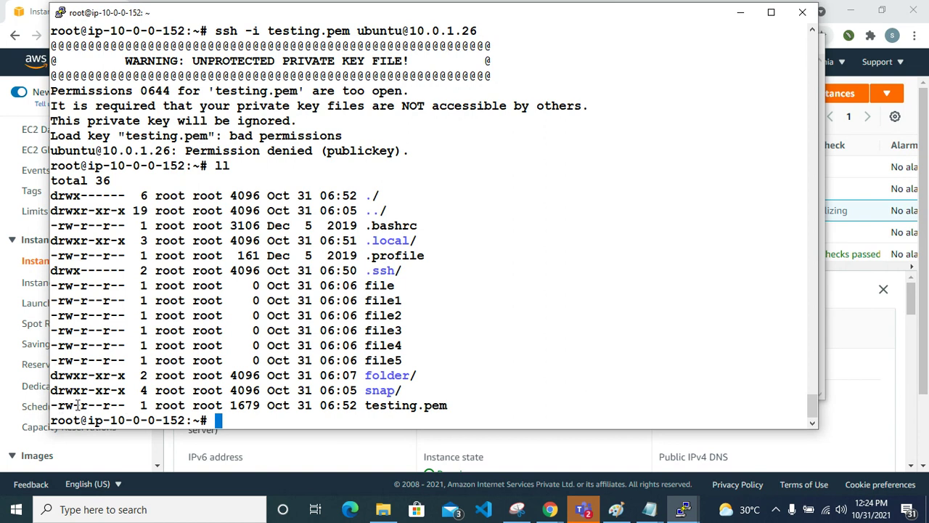
left_click_drag(79, 404, 62, 404)
mouse_move(108, 405)
left_mouse_down()
mouse_move(83, 408)
mouse_move(107, 408)
left_mouse_up()
left_click(84, 407)
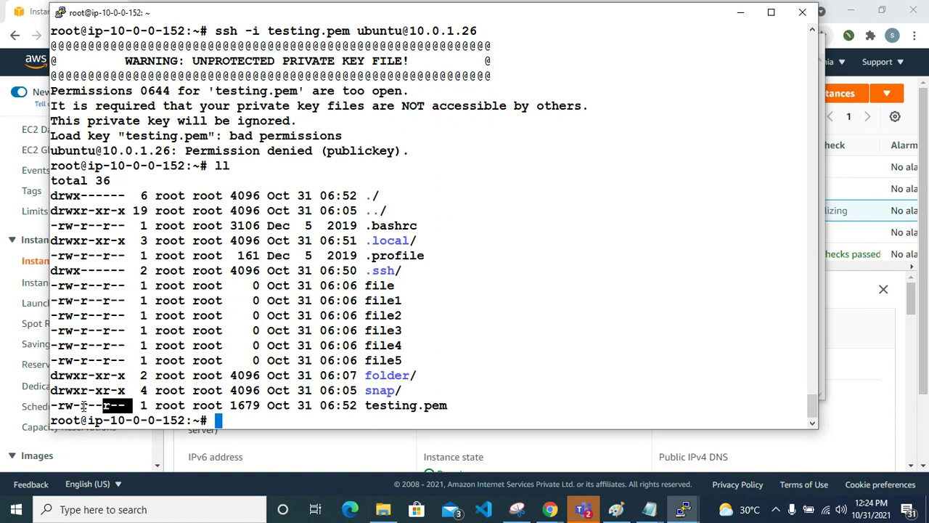
left_click_drag(81, 405, 130, 404)
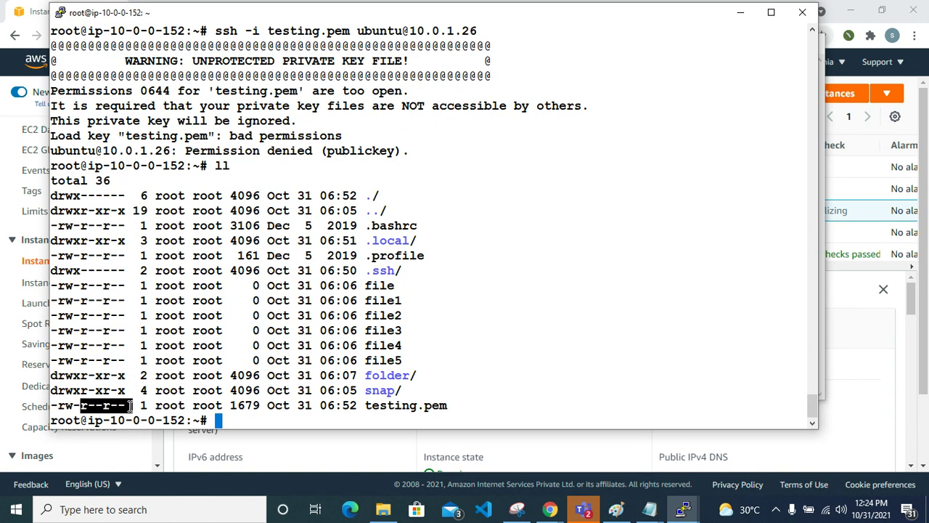
left_click(83, 406)
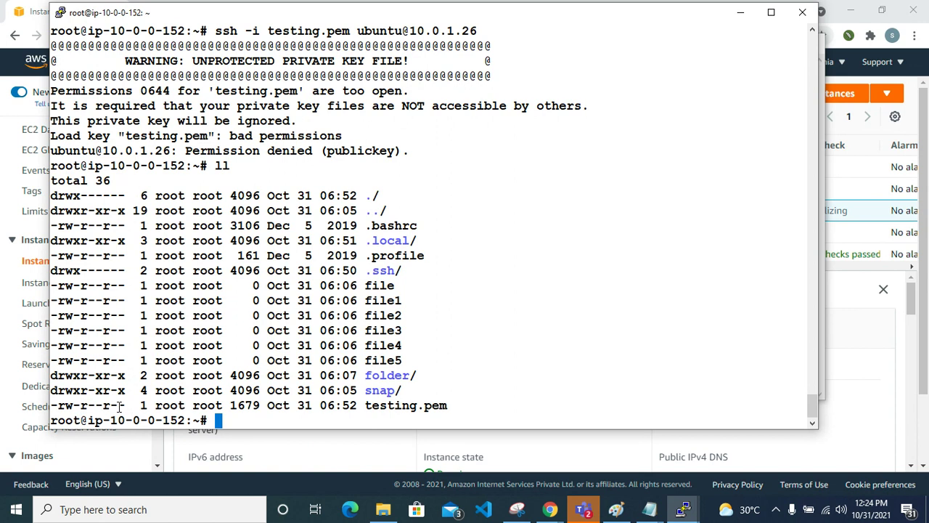
left_click_drag(104, 407, 132, 406)
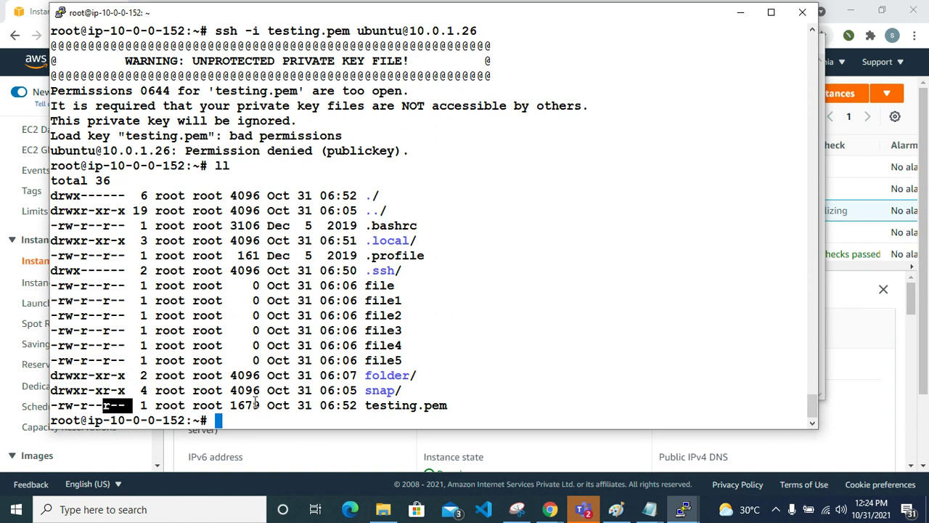
left_click_drag(371, 405, 497, 401)
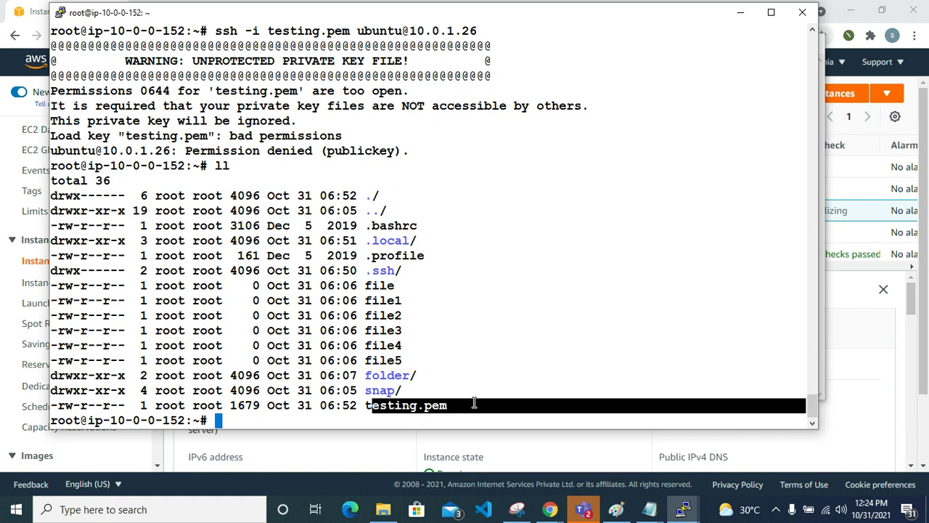
left_click_drag(194, 63, 372, 64)
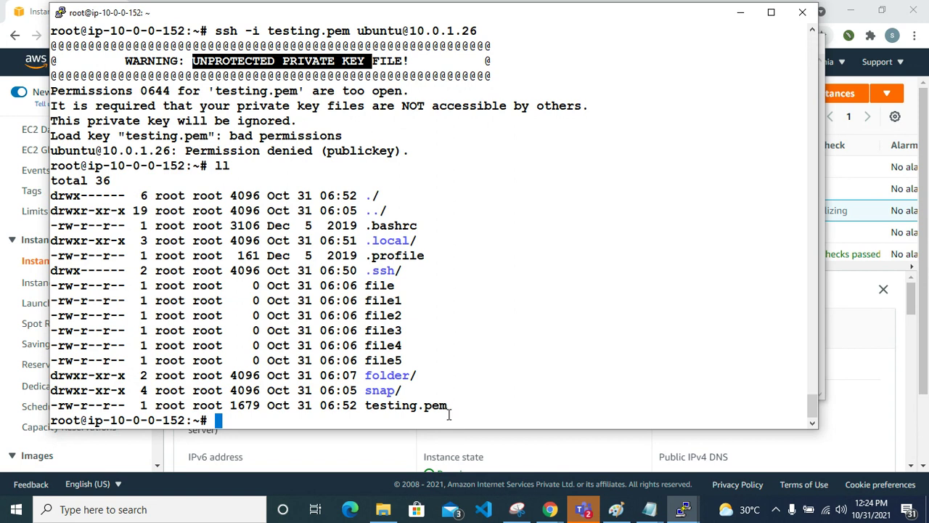
Step: Begin a chmod command, switch to the untitled Notepad note and add 4, 2 and 1 on separate lines below the list
type("chmod")
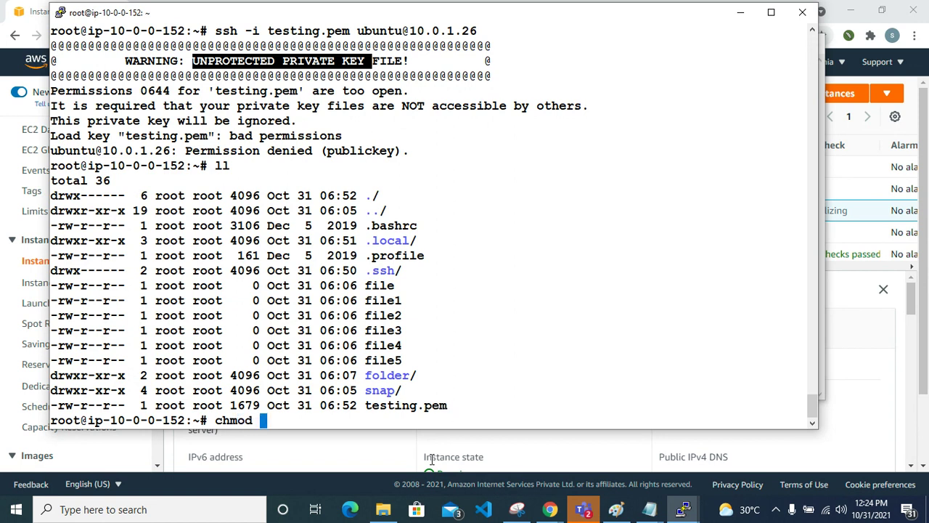
left_click(648, 510)
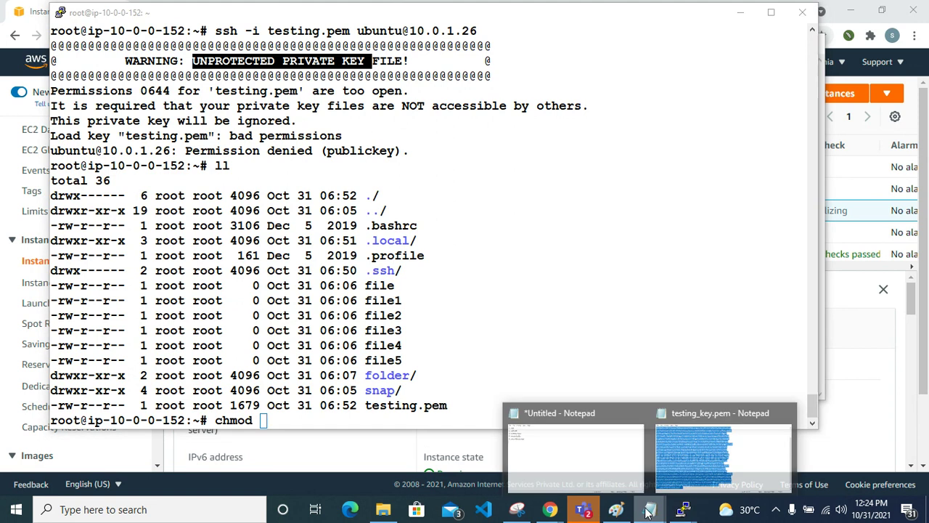
left_click(578, 448)
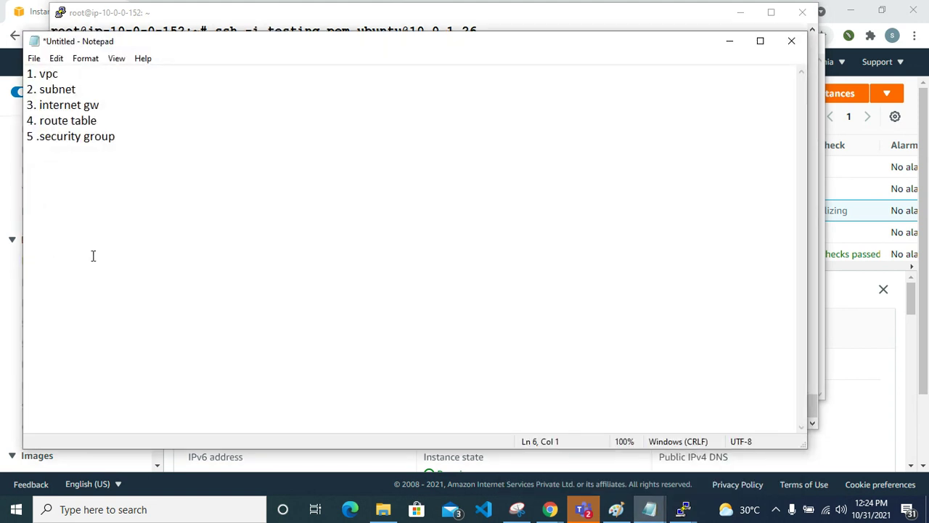
type("7")
key("BackSpace")
key("Return")
key("Return")
type("4")
key("Return")
type("2")
key("Return")
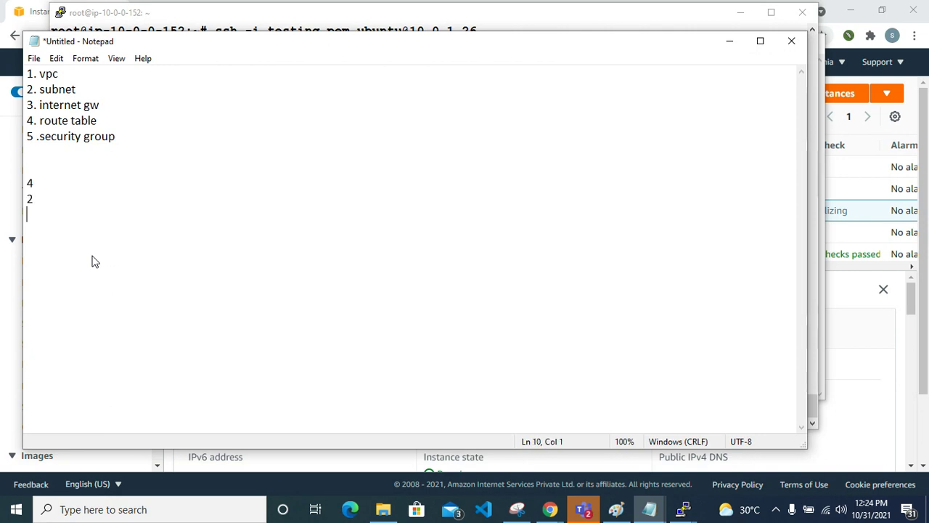
type("1")
key("Return")
Step: Label the permission values in the note: r beside 4, w beside 2 and x beside 1
left_click(65, 183)
type("r")
key("Down")
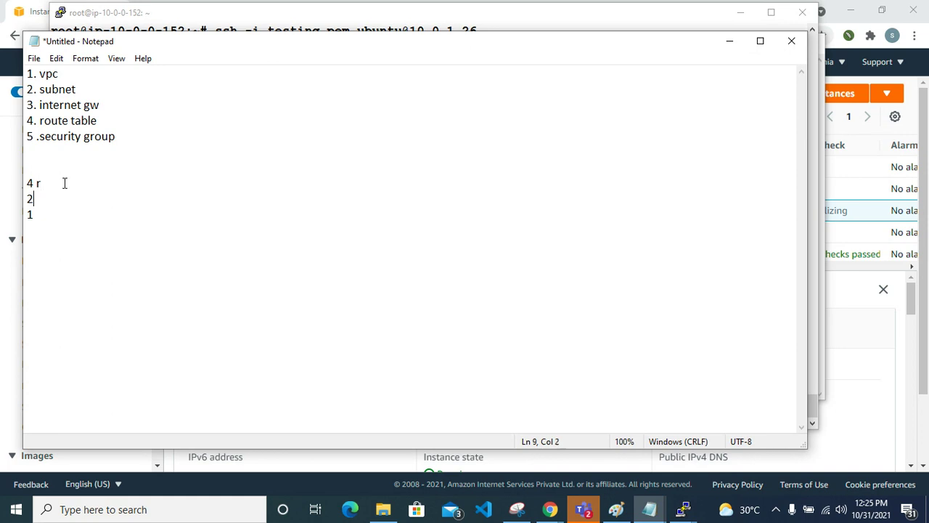
type("w")
key("Down")
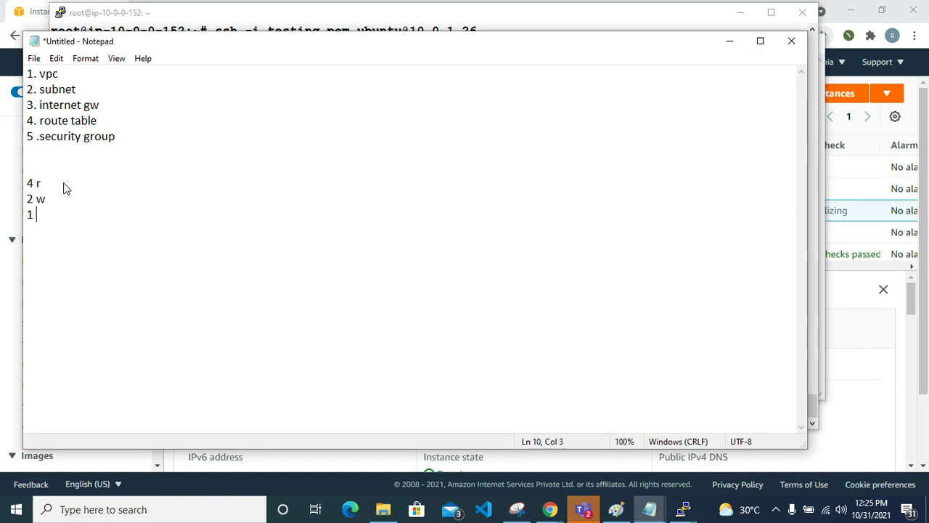
type("x")
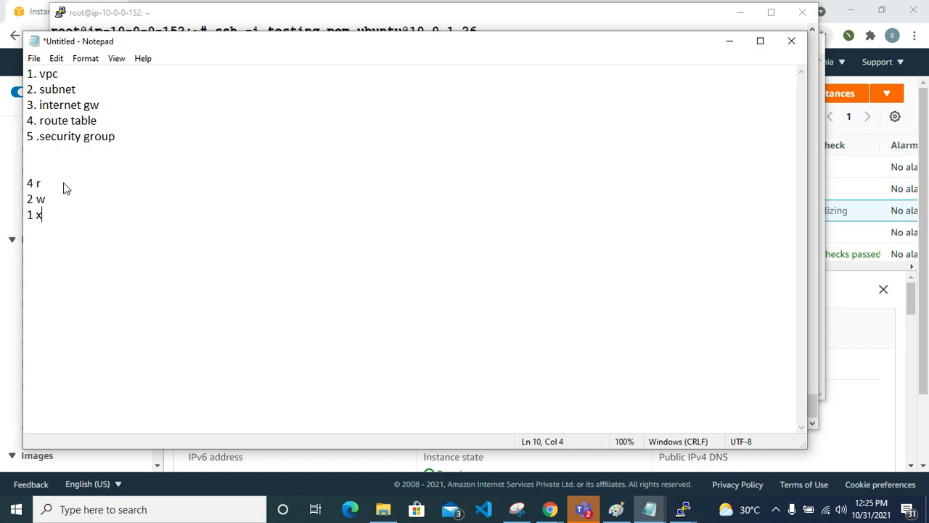
Step: Write the permission code 400 below the values, space its digits apart and minimize Notepad
key("Return")
key("Return")
type("400")
key("Left")
key("Left")
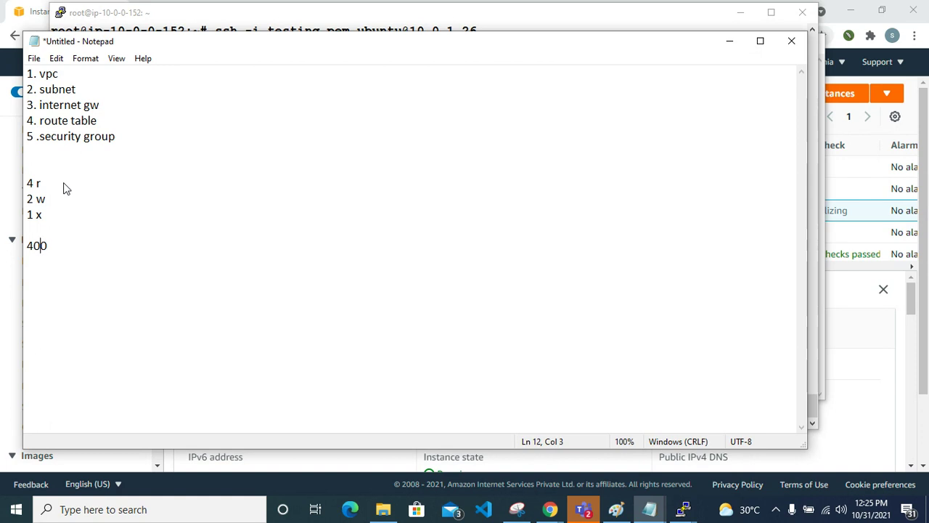
key("Right")
key("Right")
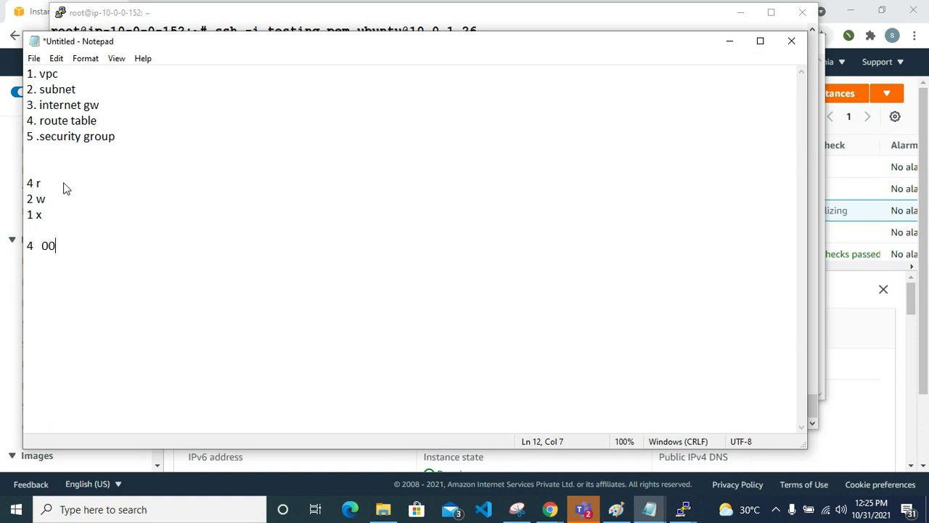
key("Left")
left_click(37, 251)
left_click(728, 42)
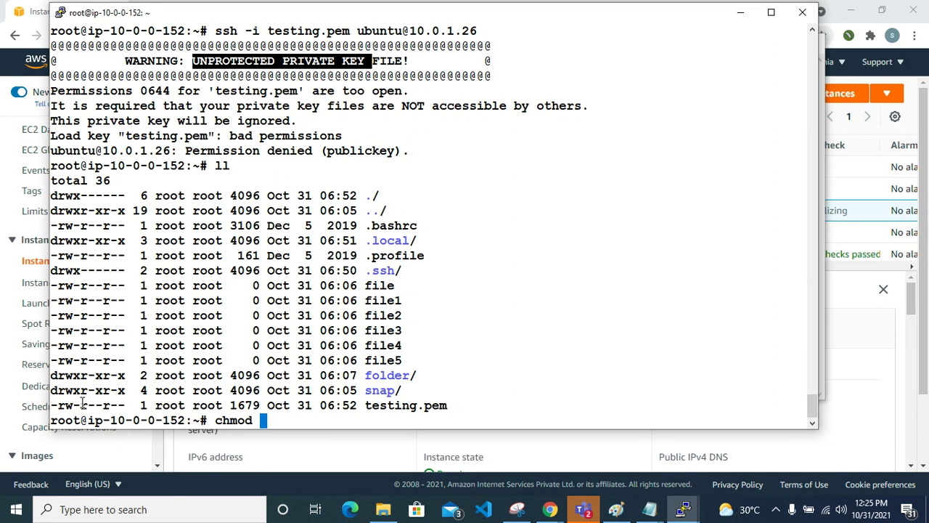
Step: Highlight the owner permissions of testing.pem in the file listing and bring back the untitled Notepad note
left_click_drag(81, 406, 63, 406)
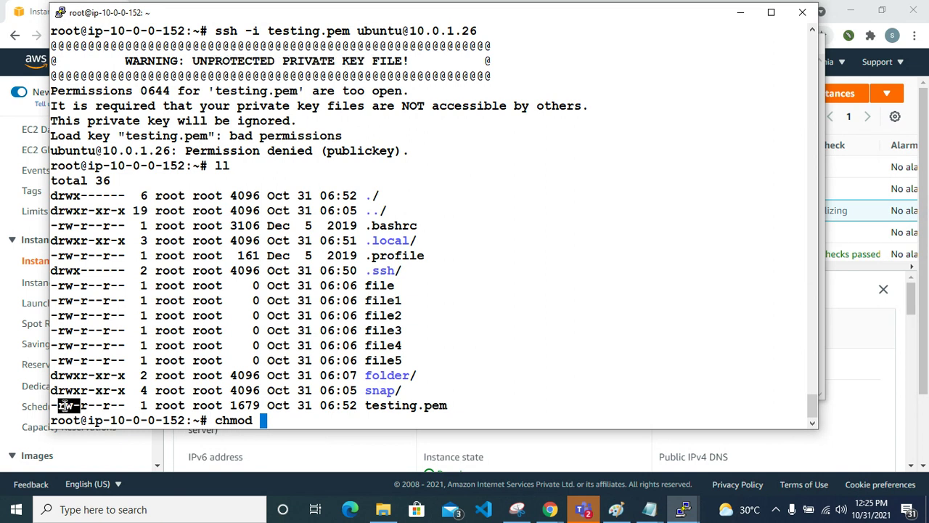
left_click(650, 509)
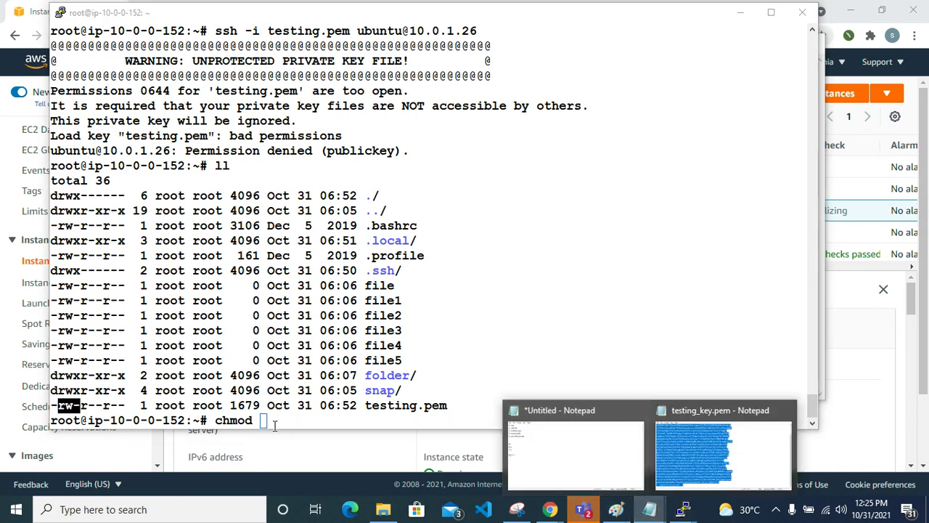
left_click(567, 458)
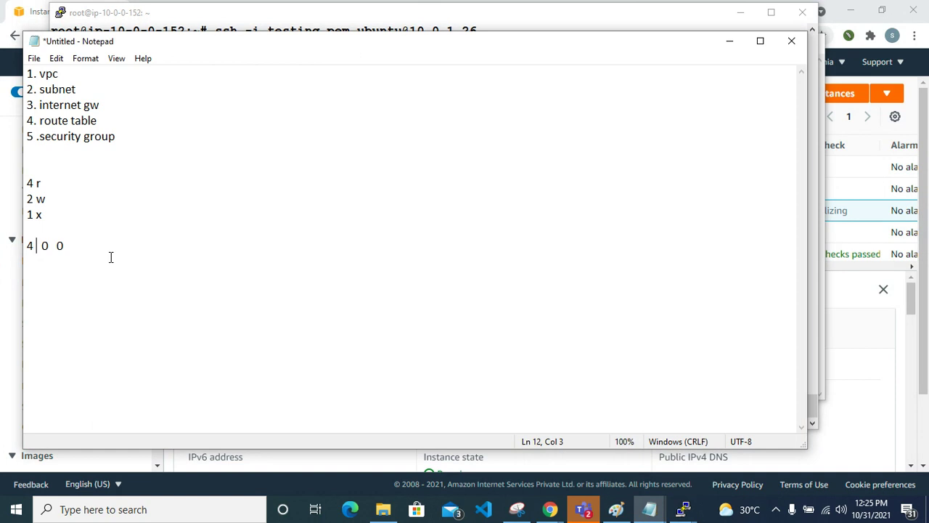
Step: Add rw- on its own line beneath the 4 of the spaced permission code in the note
left_click(33, 246)
key("Return")
type("rw-")
key("Return")
left_click(46, 261)
key("shift+Home")
key("shift+Up")
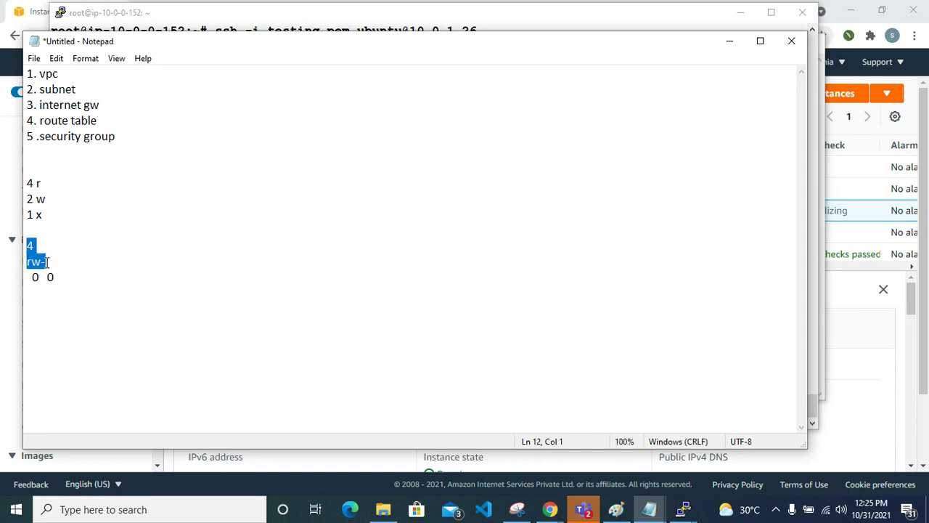
left_click(46, 261)
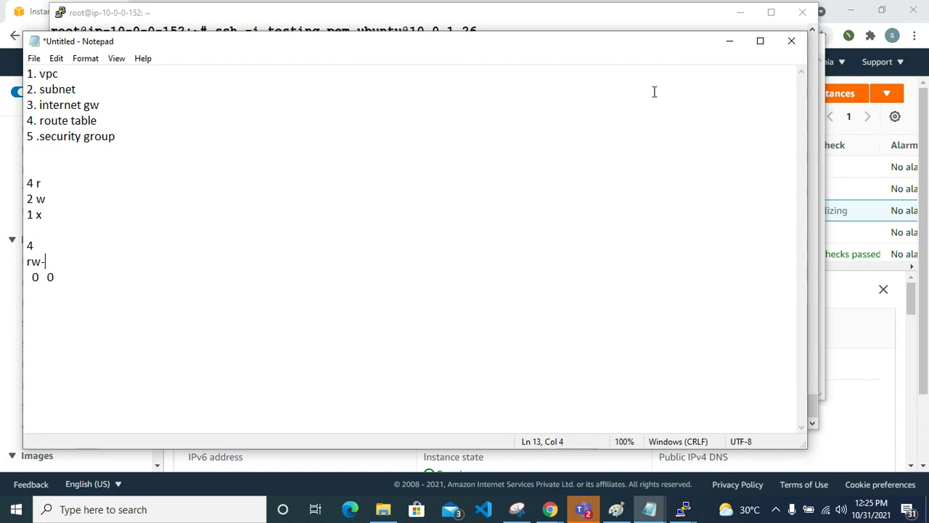
Step: Highlight the group permissions of testing.pem in the terminal, cancel the pending chmod command and bring back the Notepad note
left_click(730, 41)
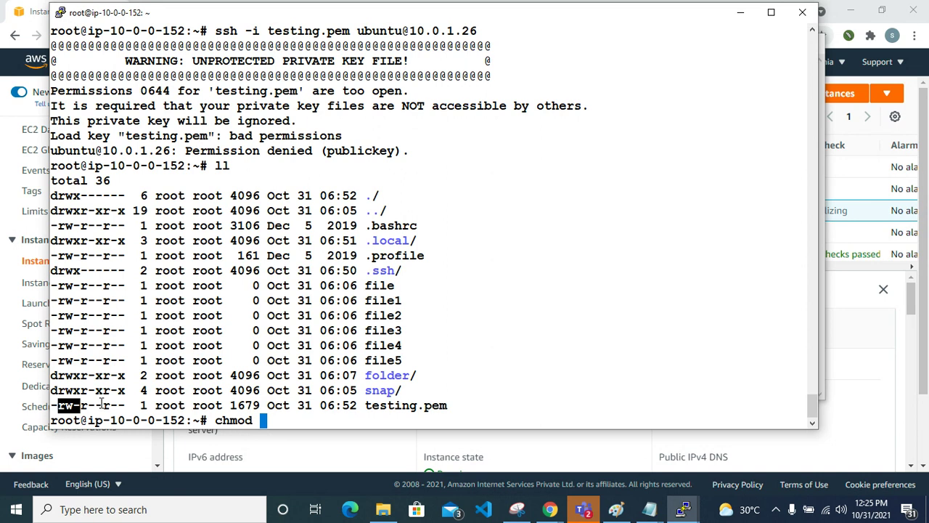
left_click_drag(104, 405, 82, 406)
key("ctrl+c")
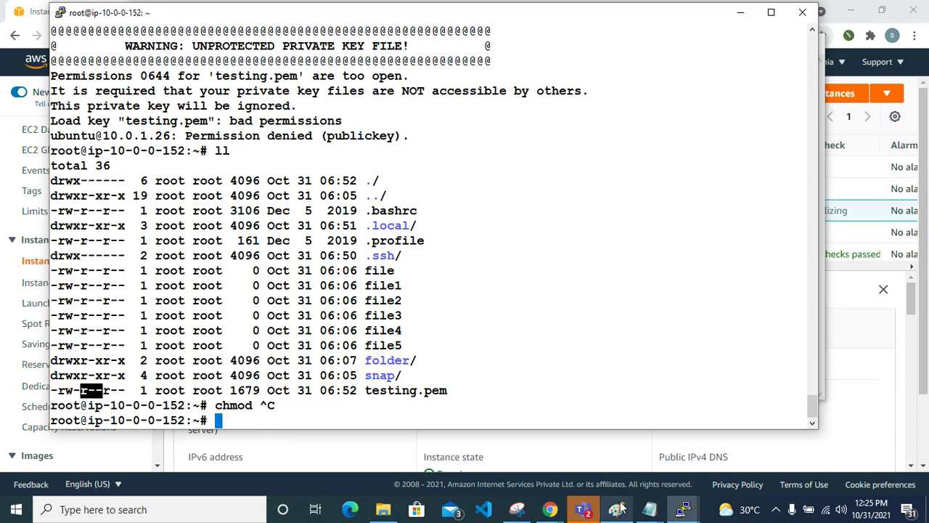
mouse_move(649, 509)
left_click(627, 479)
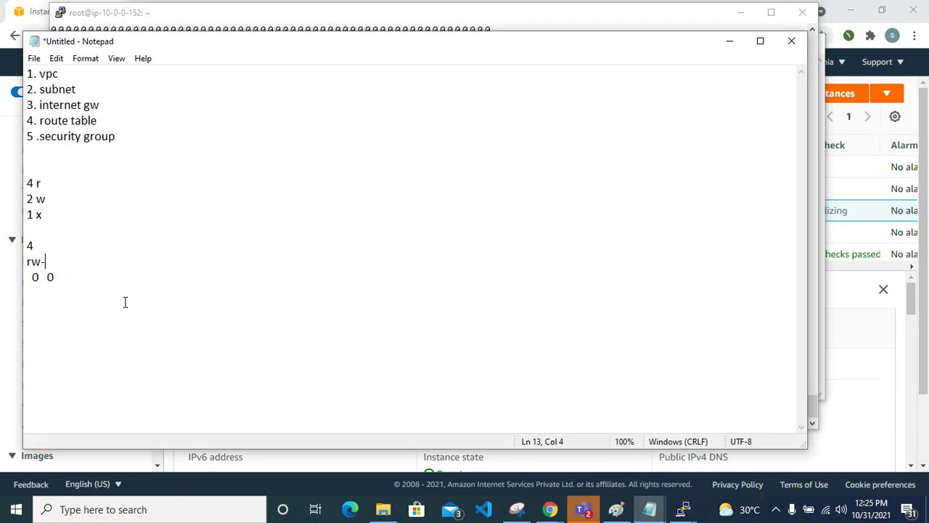
Step: Split the two zeros onto separate lines and add r-- entries for the group and others permissions
left_click(43, 278)
key("Left")
key("Return")
key("Up")
type("r--")
key("Return")
key("Down")
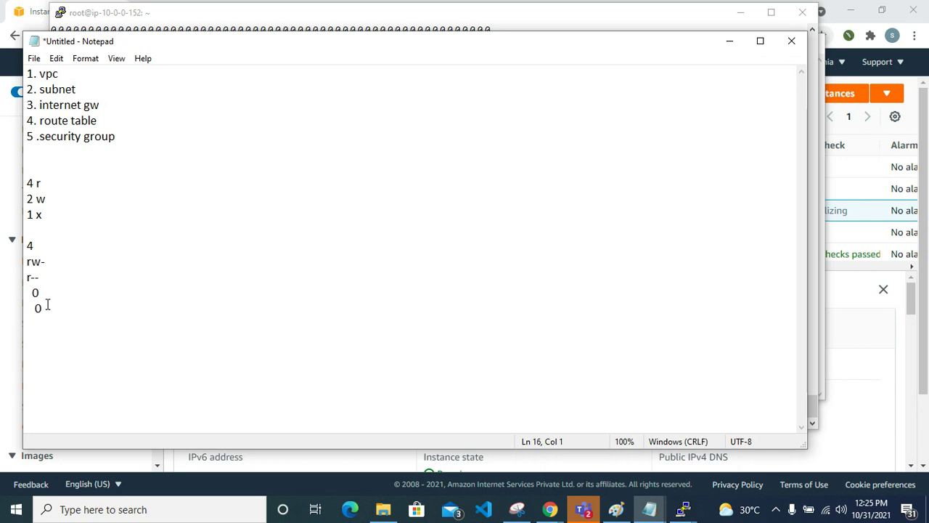
type("r--")
key("Down")
Step: Insert the line "chmoc 400" above the permission breakdown, with blank lines before it, and minimize Notepad
left_click(44, 233)
key("Return")
key("Return")
key("Return")
key("Return")
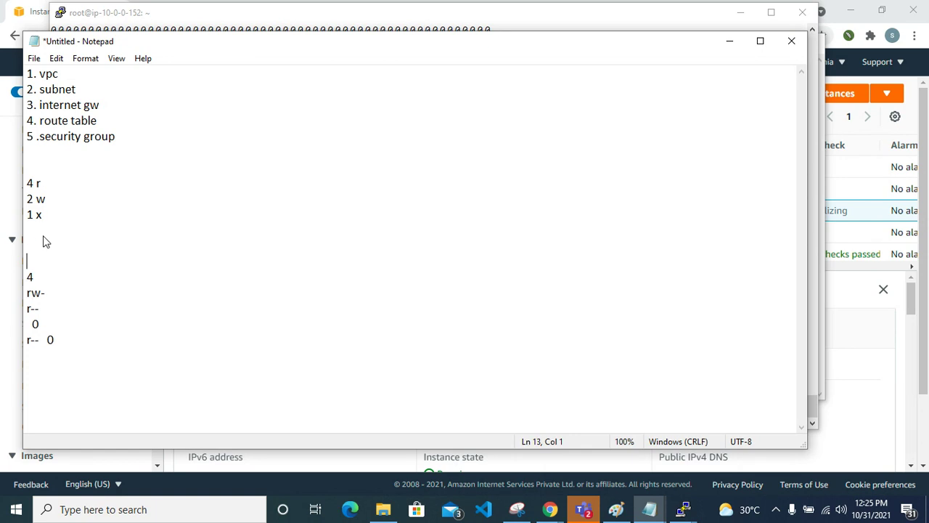
type("chmd")
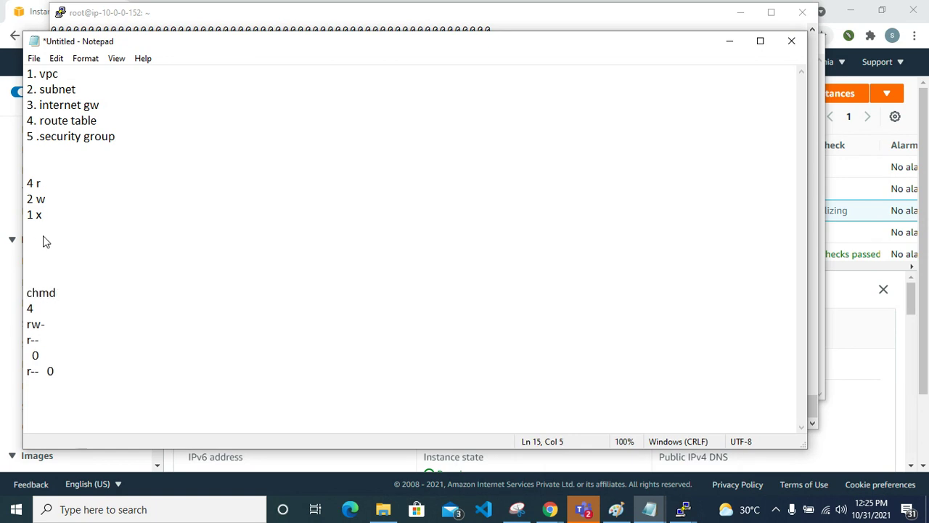
key("BackSpace")
key("BackSpace")
key("BackSpace")
type("hmoc 400")
left_click(730, 41)
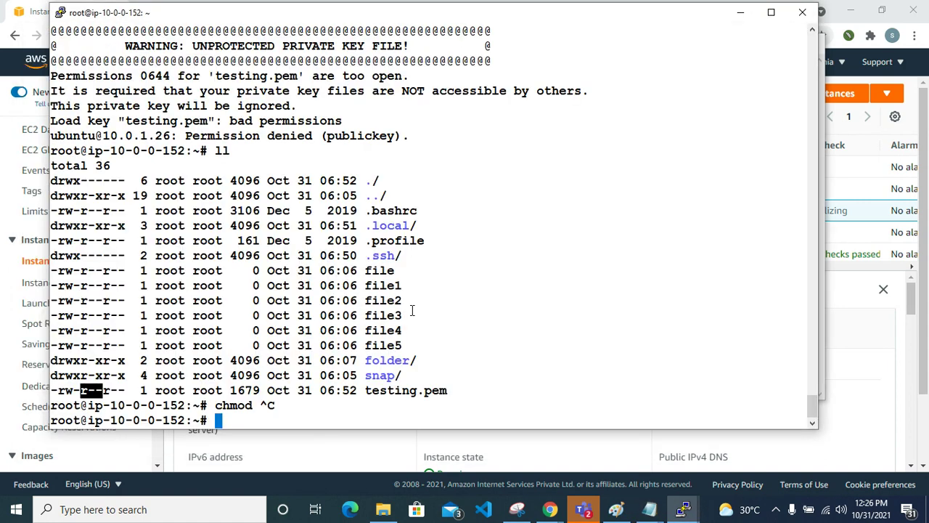
Step: Begin the command chmod 400 at the terminal prompt and bring back the untitled Notepad note
type("chmod 4")
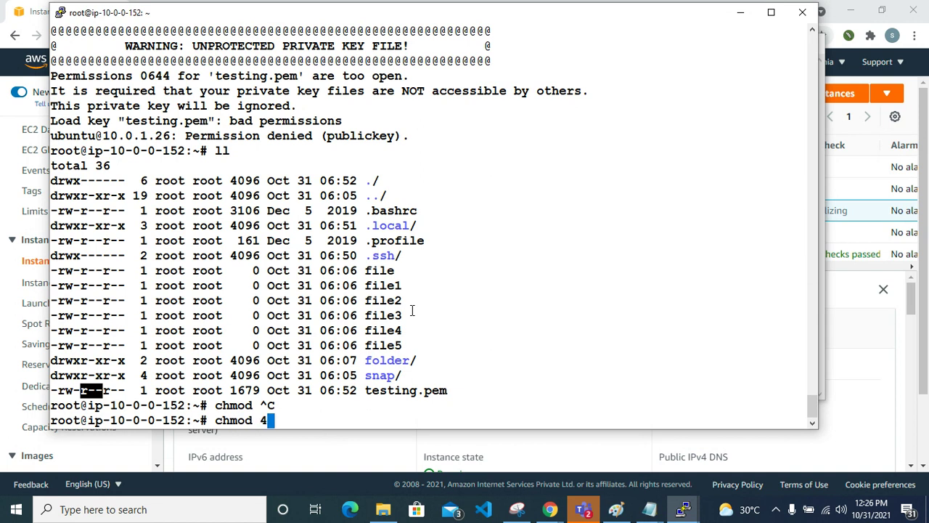
type("00")
left_click(646, 512)
left_click(563, 435)
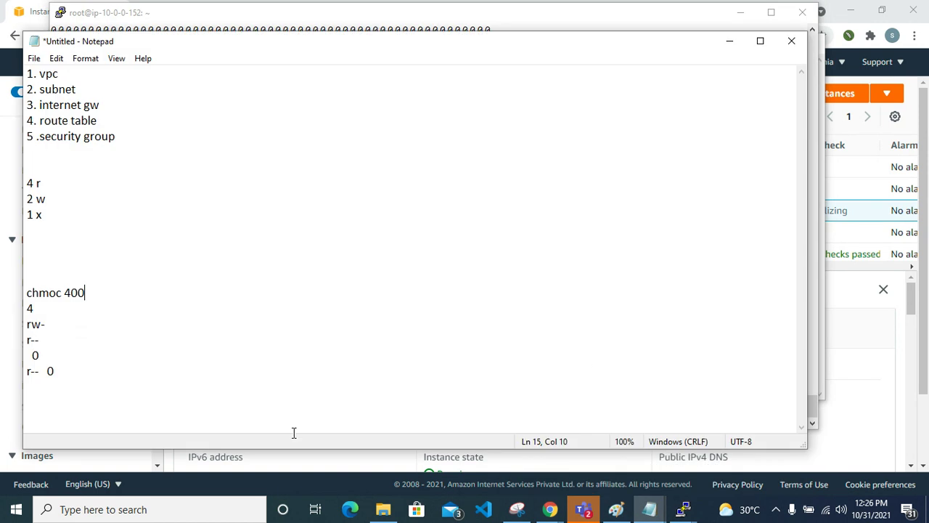
Step: Replace the permission notes below the five-item list with the lines rwx -- u, r-x - g and r-x - o
left_click_drag(74, 388, 26, 183)
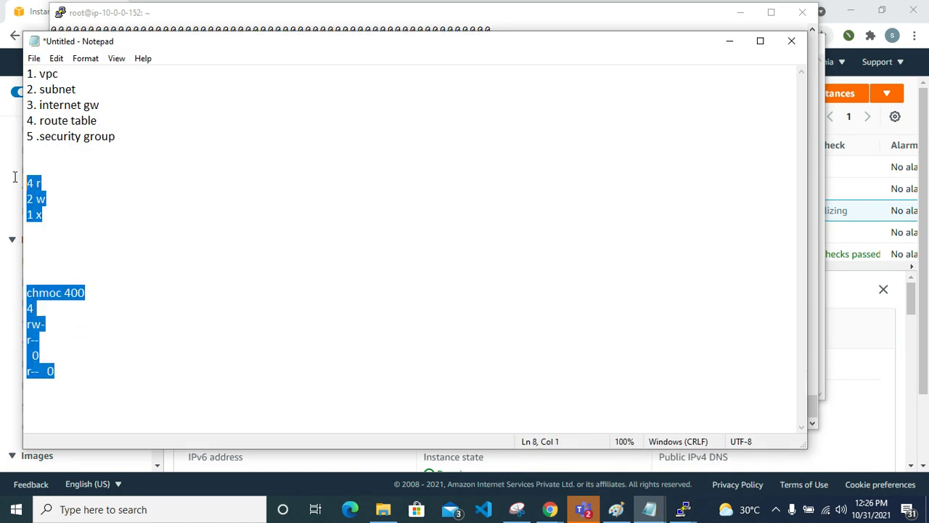
key("Delete")
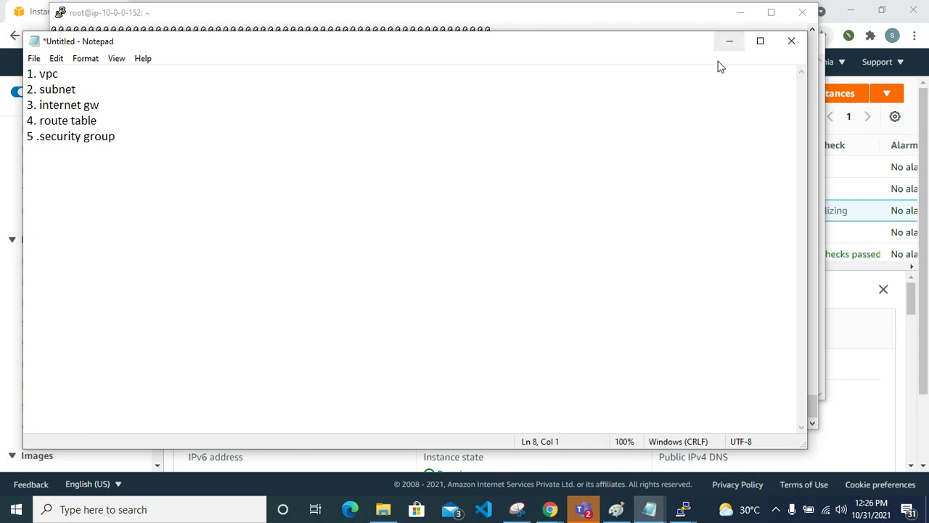
type("r")
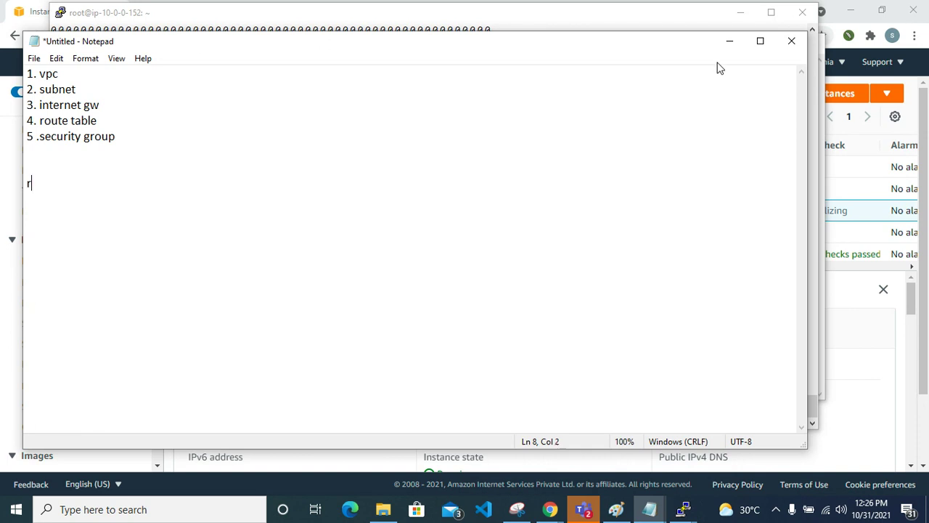
type("wx  -- u")
key("Return")
type("r-x      - g")
key("Return")
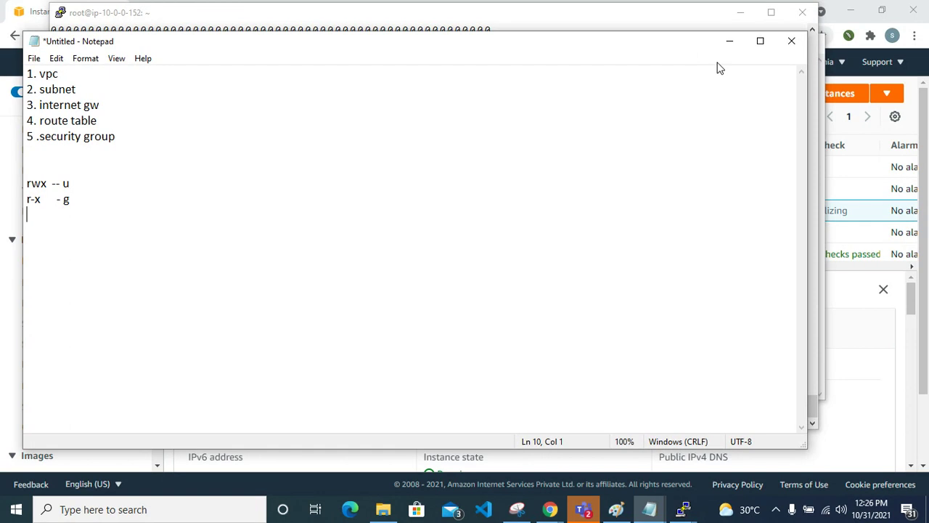
type("r-x       - o")
Step: Write 7 beside the user line and add a legend of 4 -r, 2 -w and 1 - x further down
left_click(163, 176)
type("7")
left_click(96, 217)
key("Return")
key("Return")
key("Return")
key("Return")
type("4 -r")
key("Return")
type("2 -w")
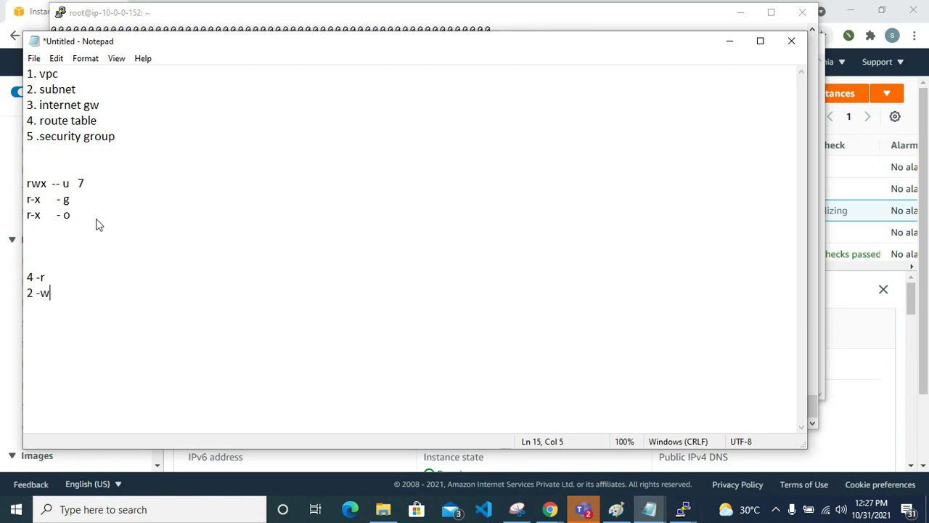
key("Return")
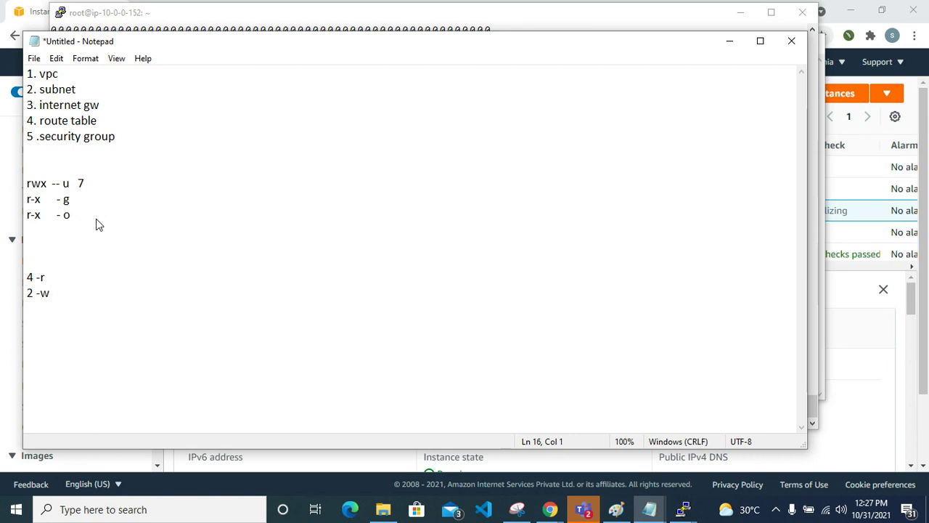
type("1 - x")
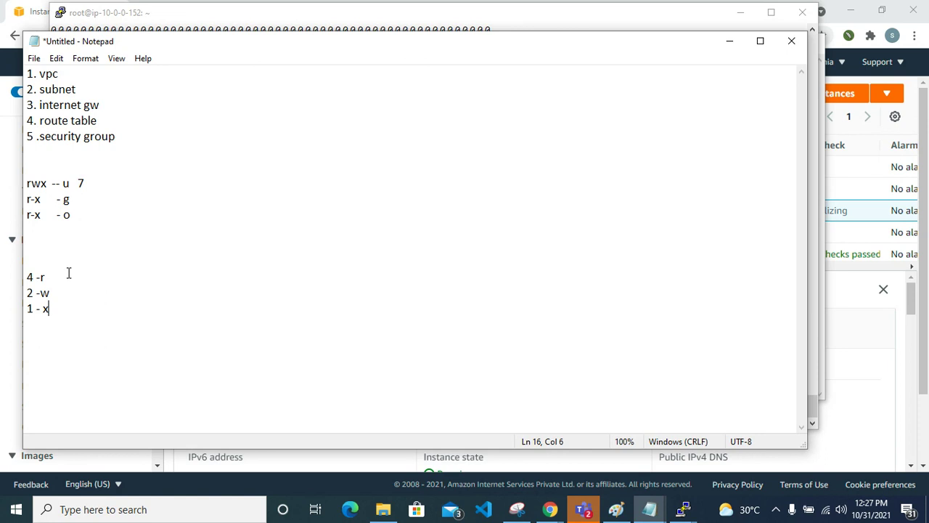
Step: Highlight the user line and the legend, and write 4 beside the group and others lines
left_click(45, 277)
left_click(41, 277)
left_click_drag(85, 183, 26, 183)
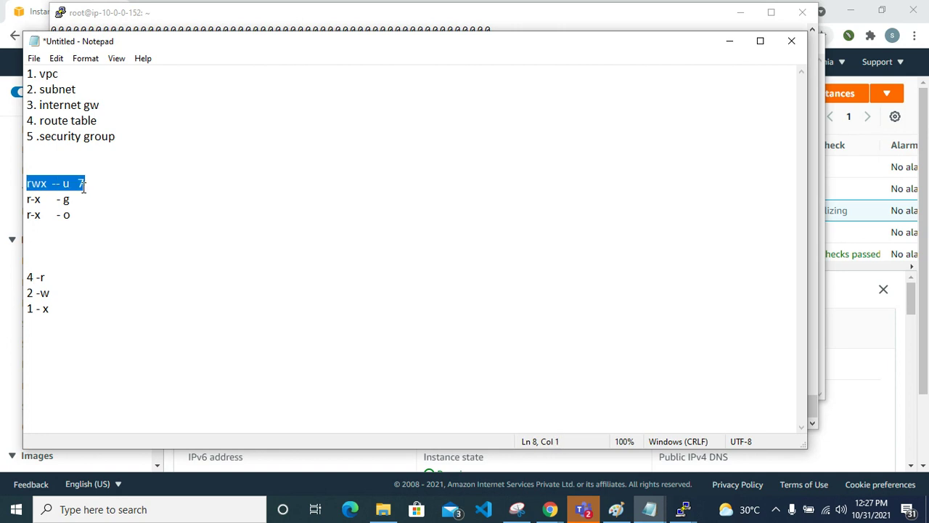
left_click_drag(56, 315, 26, 261)
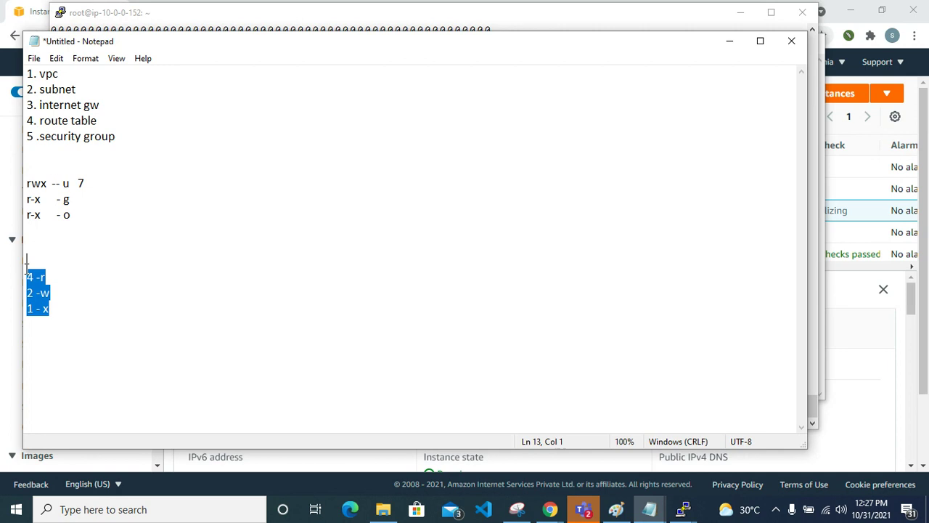
left_click(91, 182)
left_click(85, 197)
left_click(111, 215)
type("4")
Step: Add the example command "chmod 744 file_name" between the permission lines and the legend
key("Return")
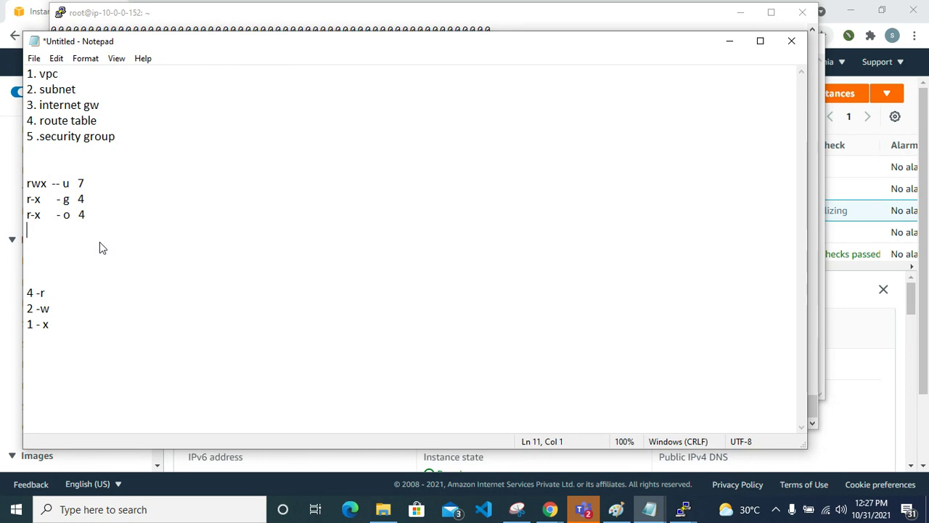
key("Return")
key("Return")
type("chm")
key("BackSpace")
key("BackSpace")
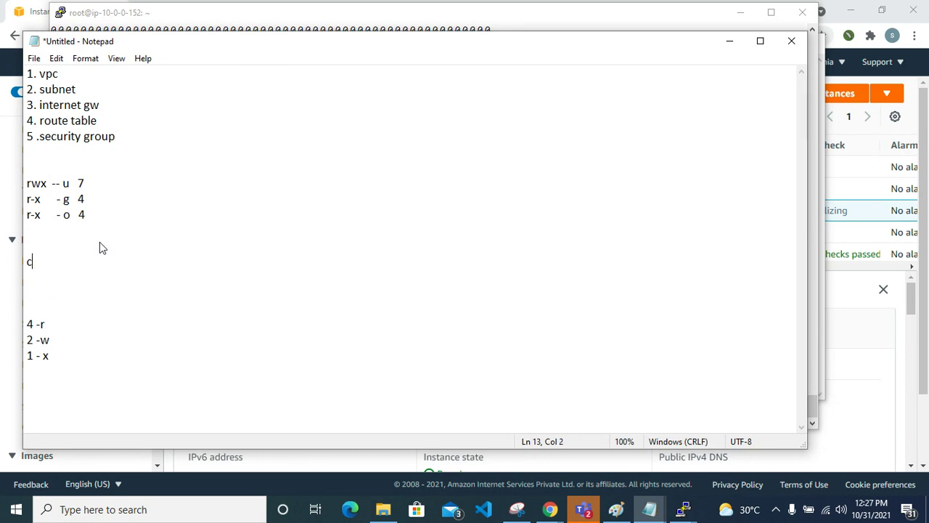
type("hmod 744 fil")
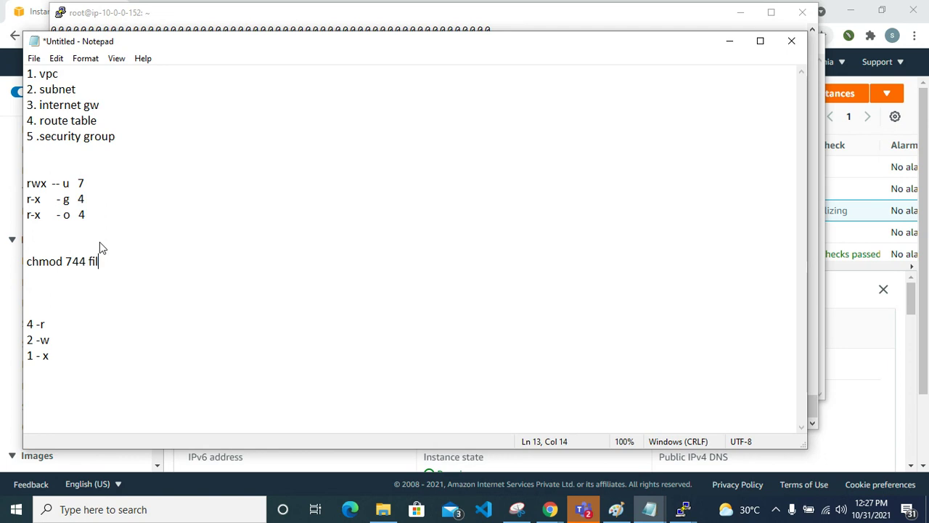
type("e_name")
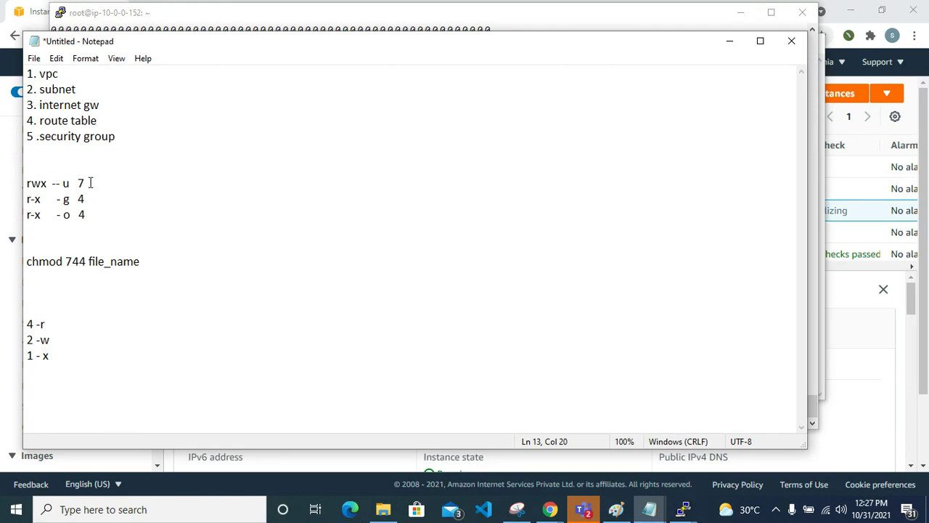
Step: Change the group and others values to 5 and highlight the 4 -r and 1 - x legend lines
left_click_drag(89, 183, 51, 183)
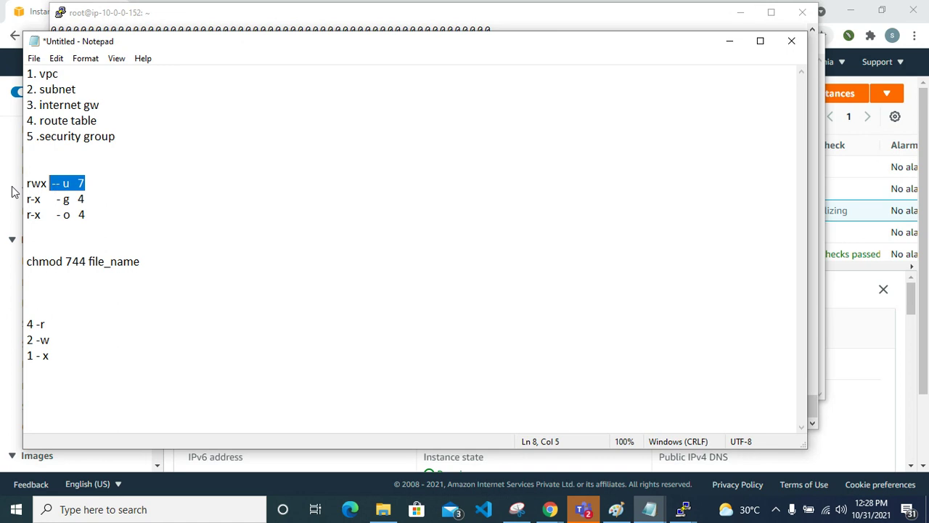
left_click(91, 198)
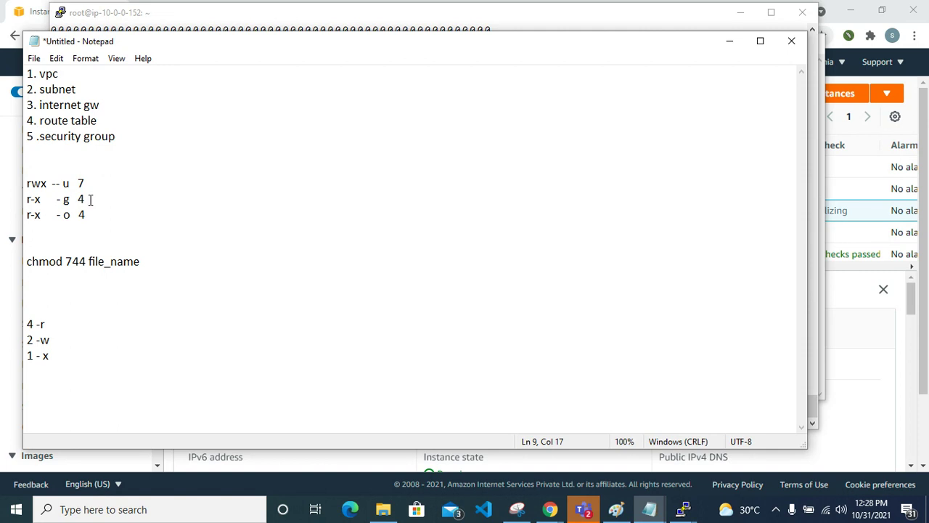
key("BackSpace")
left_click(101, 215)
key("BackSpace")
type("5")
left_click_drag(50, 325, 17, 325)
left_click_drag(52, 357, 19, 357)
left_click(85, 200)
left_click(86, 214)
Step: Set the user line's value to 4 and the group line's value to 0
left_click(87, 183)
key("BackSpace")
type("4")
key("Down")
key("BackSpace")
type("0")
Step: Add the line "0 - no permission" at the end of the legend and correct its spelling
left_click(68, 337)
key("Return")
type("0 - noe")
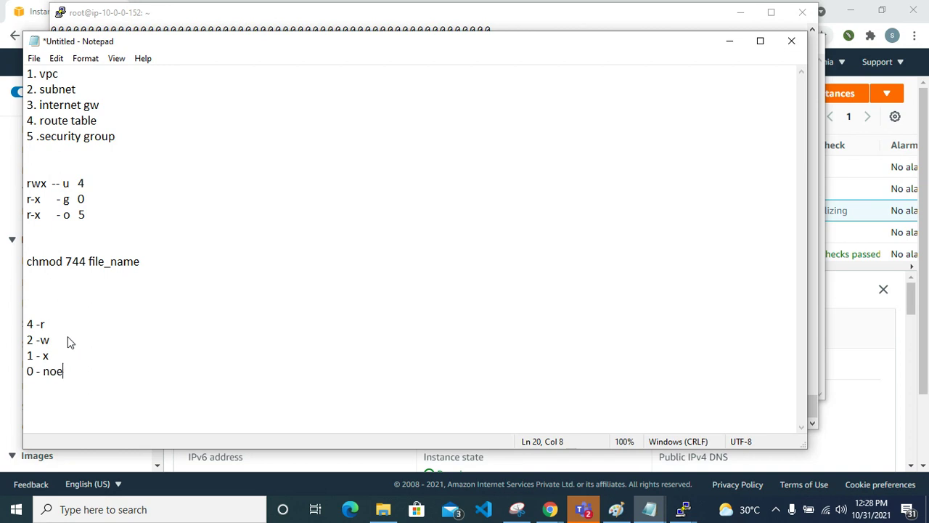
key("BackSpace")
type("permisiion")
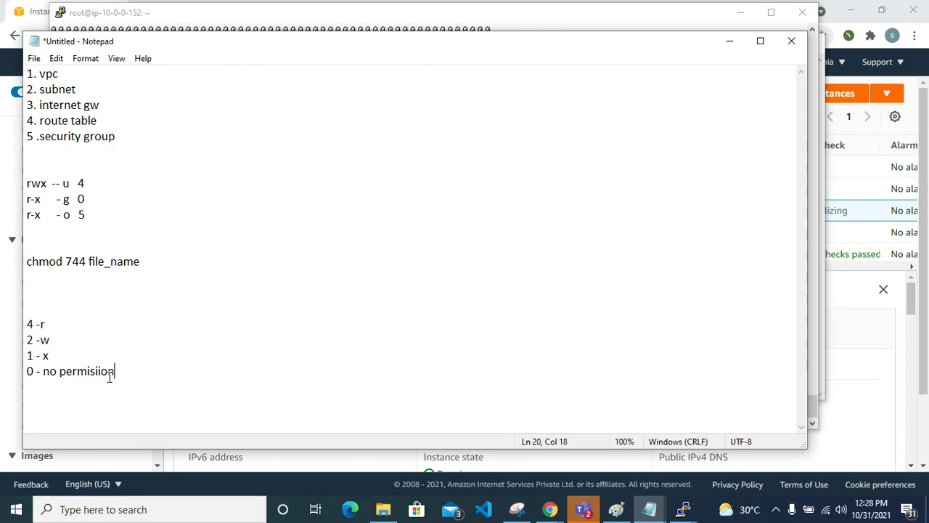
left_click_drag(96, 373, 100, 385)
key("Delete")
type("io")
left_click(156, 371)
Step: Set the others value to 0, change the example command's code to 400 and highlight the user line
left_click(96, 214)
key("BackSpace")
type("0")
left_click(85, 261)
key("BackSpace")
key("BackSpace")
key("BackSpace")
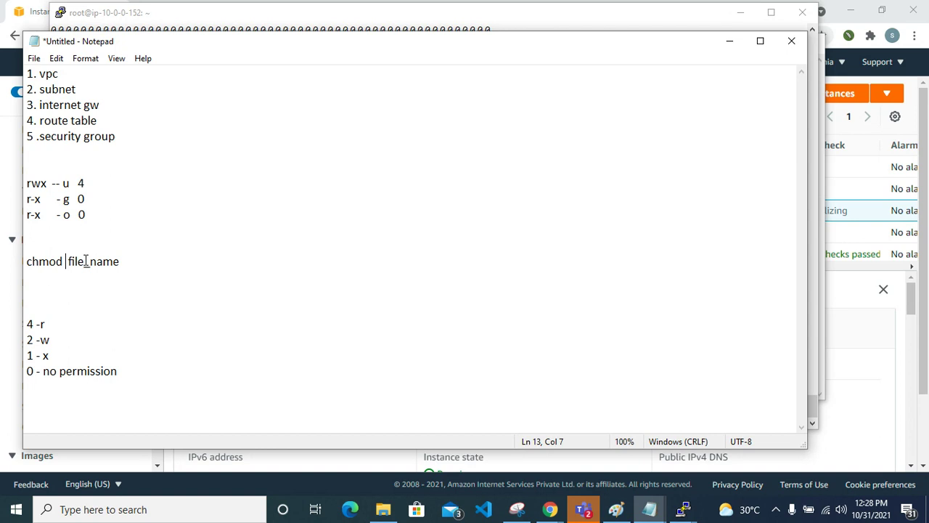
type("400")
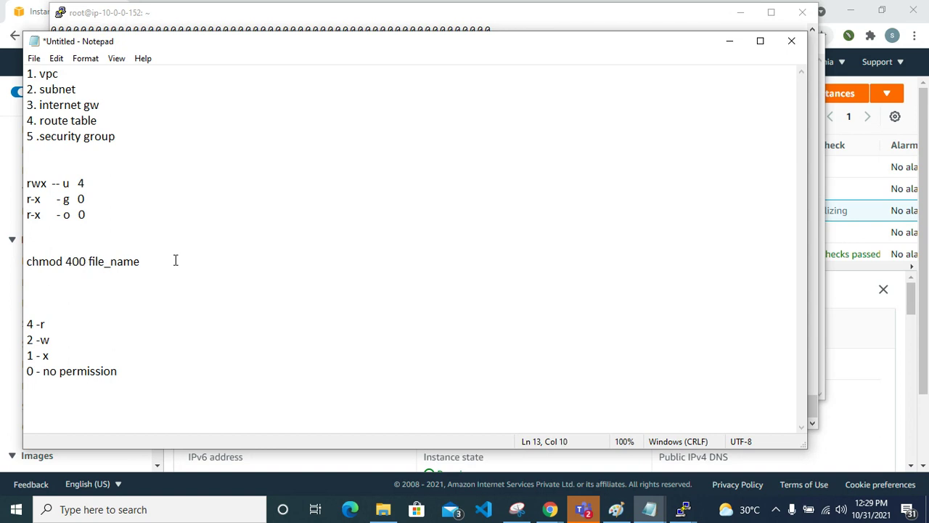
left_click_drag(86, 183, 23, 187)
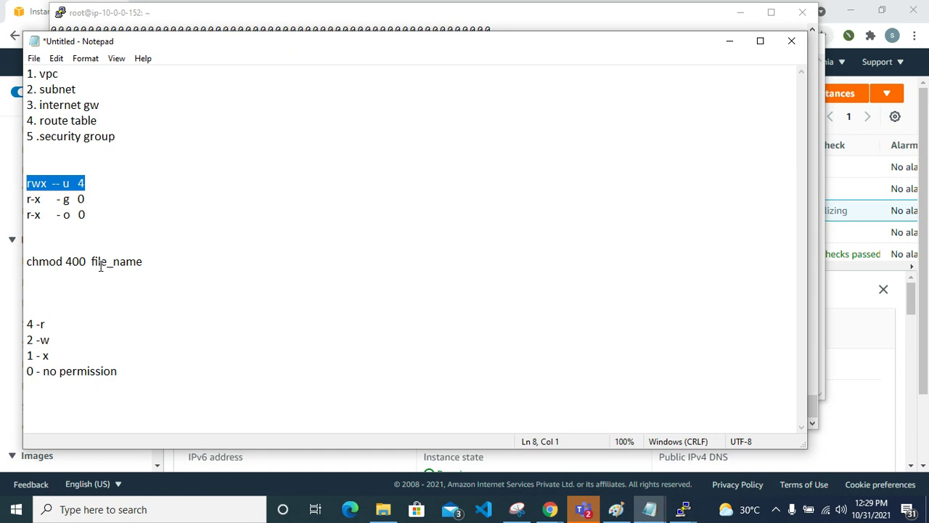
Step: Return to the terminal, run chmod 400 testing.pem and list the files with ll
left_click(730, 41)
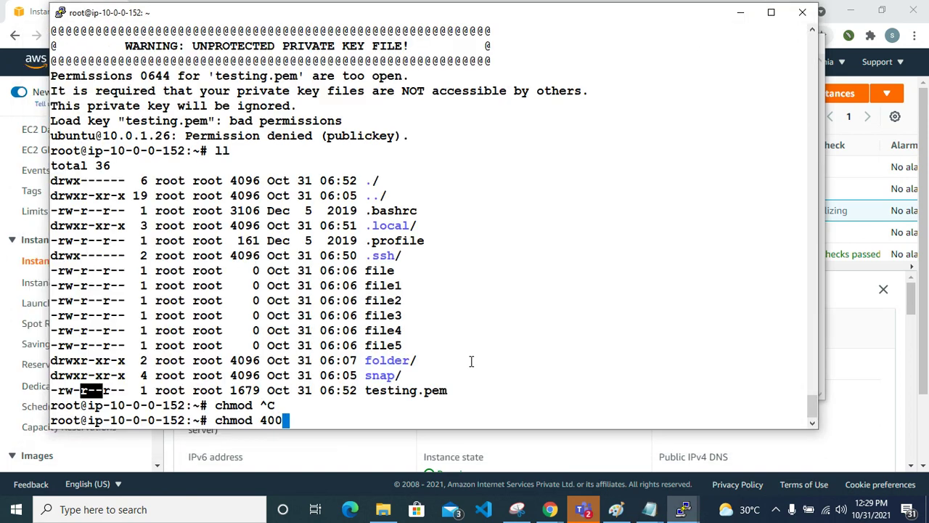
type("te")
key("Tab")
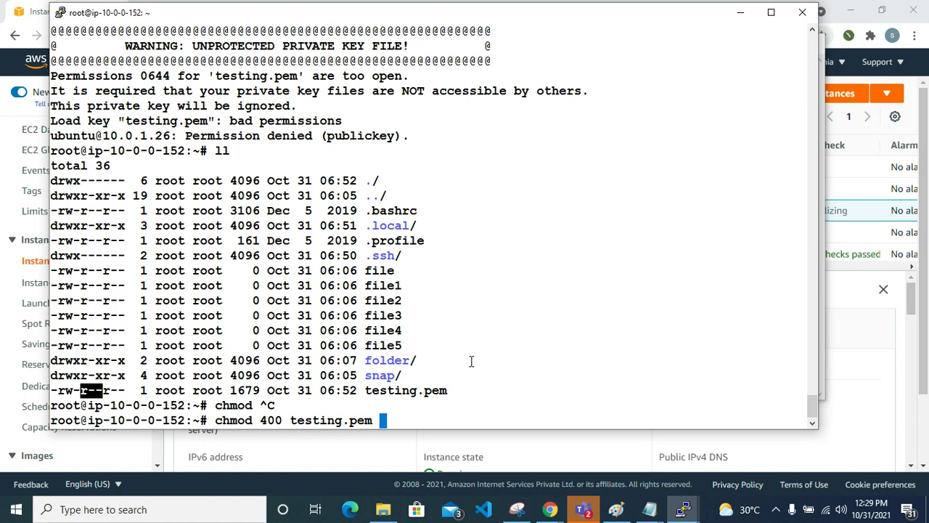
key("Return")
type("ll")
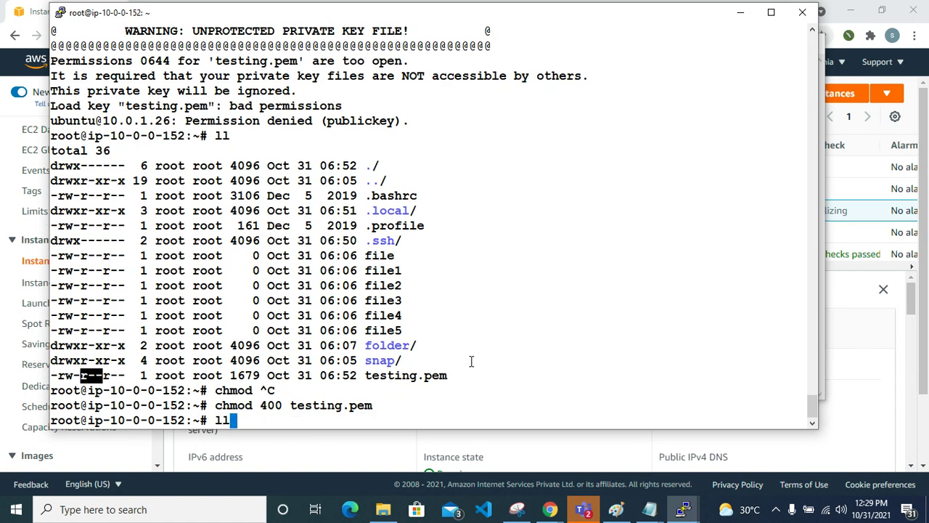
key("Return")
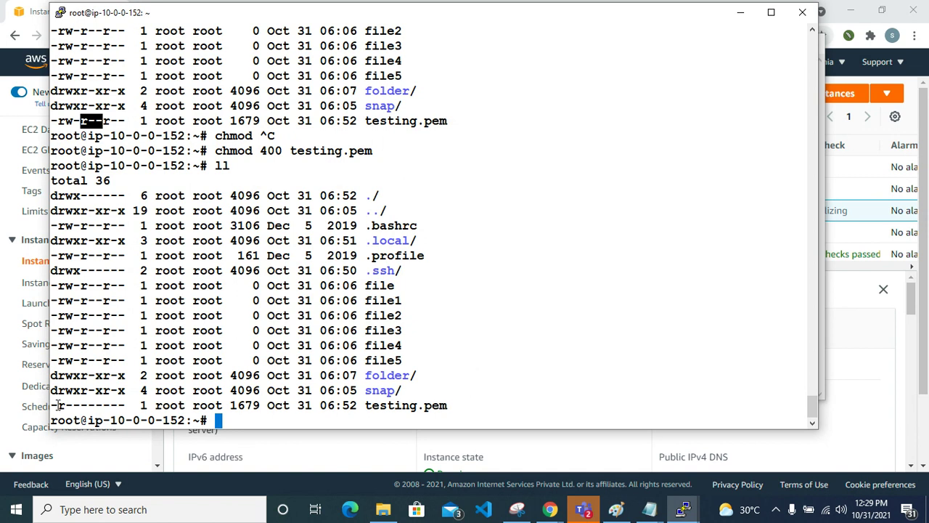
Step: Highlight testing.pem's permissions and file name in the listing and clear the terminal
left_click_drag(55, 405, 145, 403)
left_click(136, 399)
left_click_drag(367, 401, 477, 403)
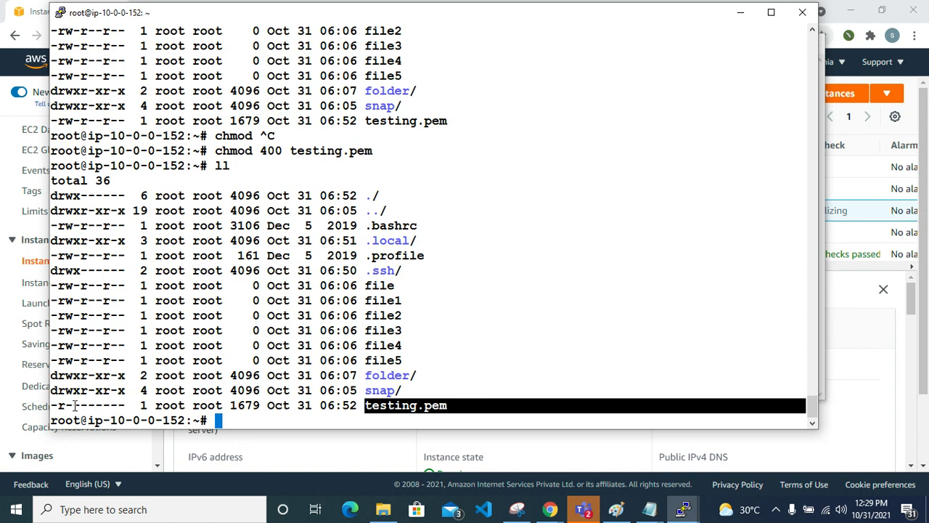
key("ctrl+l")
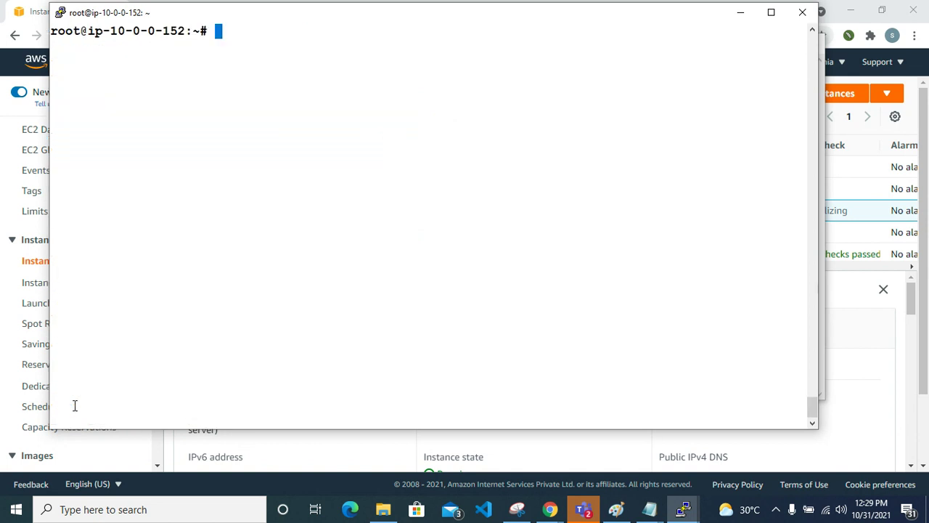
Step: Begin the SSH command on the command line as ssh -i testing.pem ubuntu@ without running it
type("sh")
key("BackSpace")
key("BackSpace")
type("ssh - i")
key("BackSpace")
key("BackSpace")
type("i testing.pem")
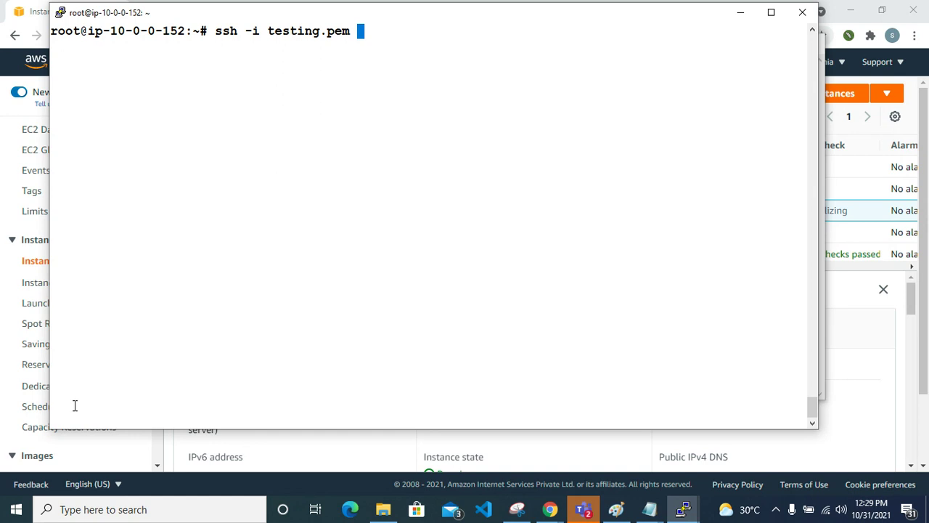
type("ubuntu-")
key("BackSpace")
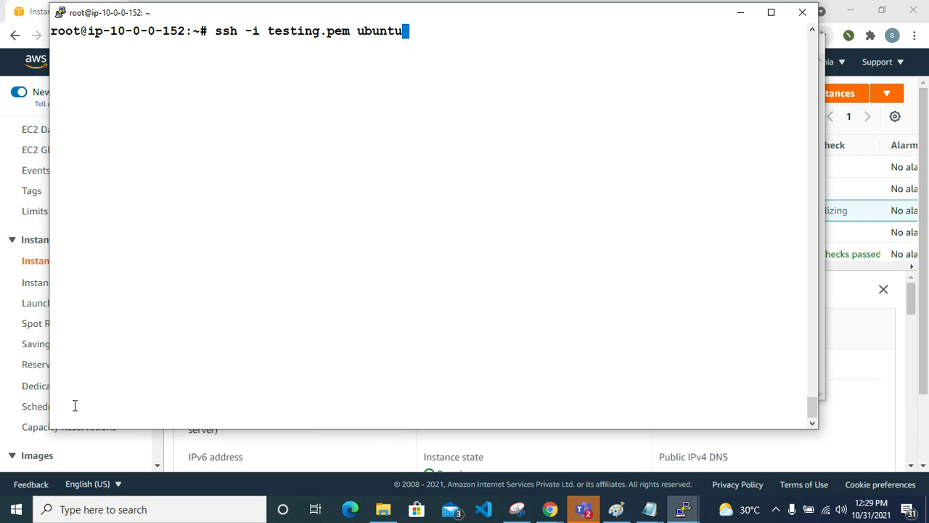
type("@")
Step: Check calender_private-server's private IPv4 address, complete the SSH command with 10.0.1.26 and run it
left_click(741, 12)
left_click(746, 45)
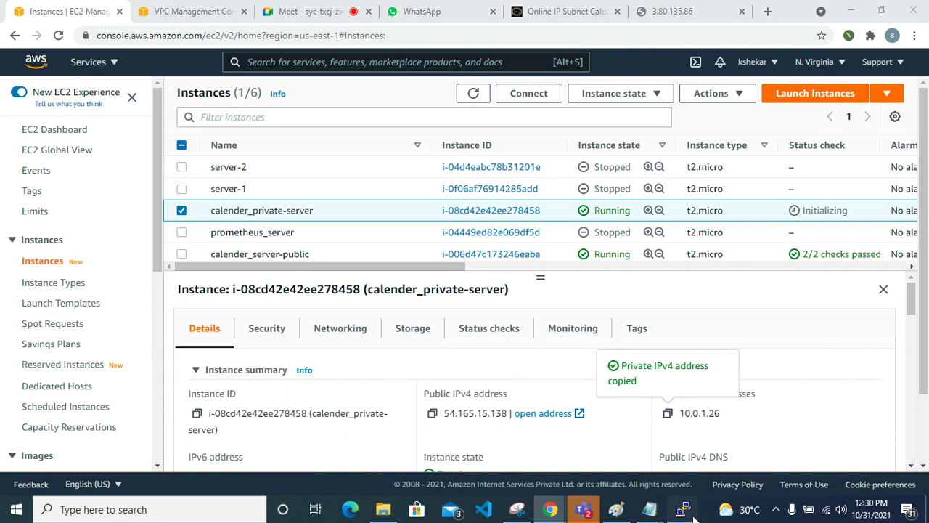
mouse_move(682, 509)
mouse_move(737, 459)
left_click(622, 428)
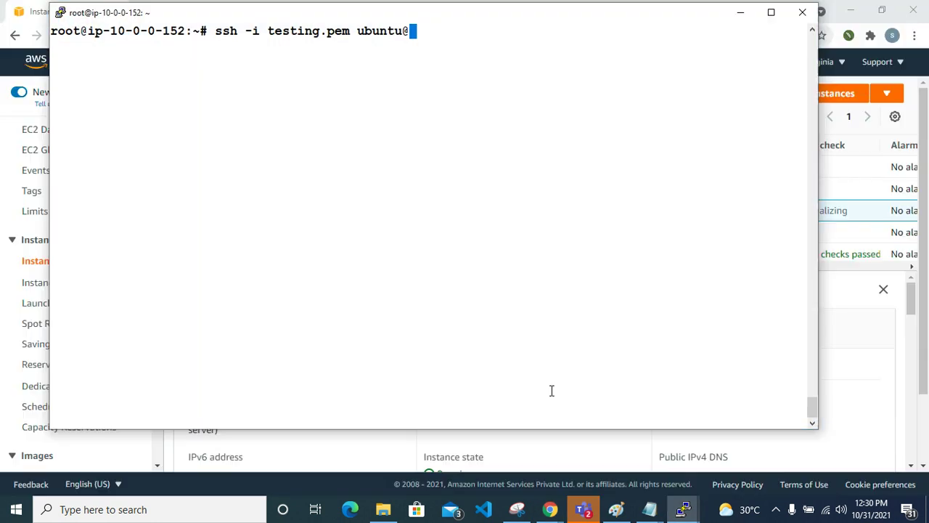
type("@")
right_click(479, 52)
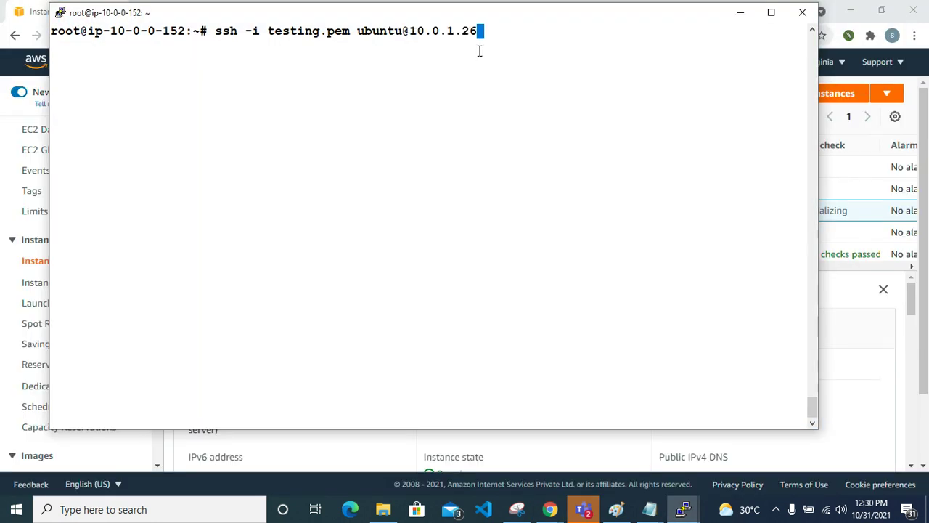
key("Return")
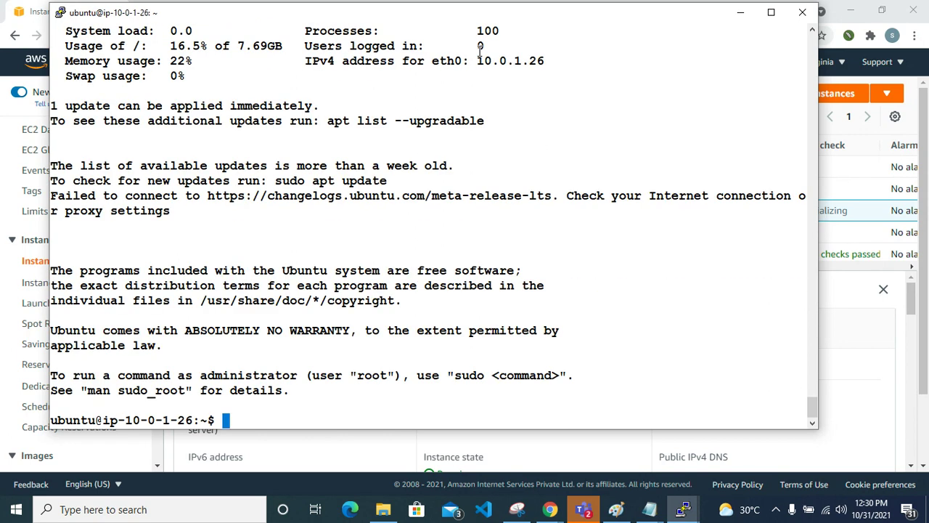
Step: Compare the host addresses in the terminal prompts before and after the SSH login by highlighting each one
scroll(261, 211, "up", 4)
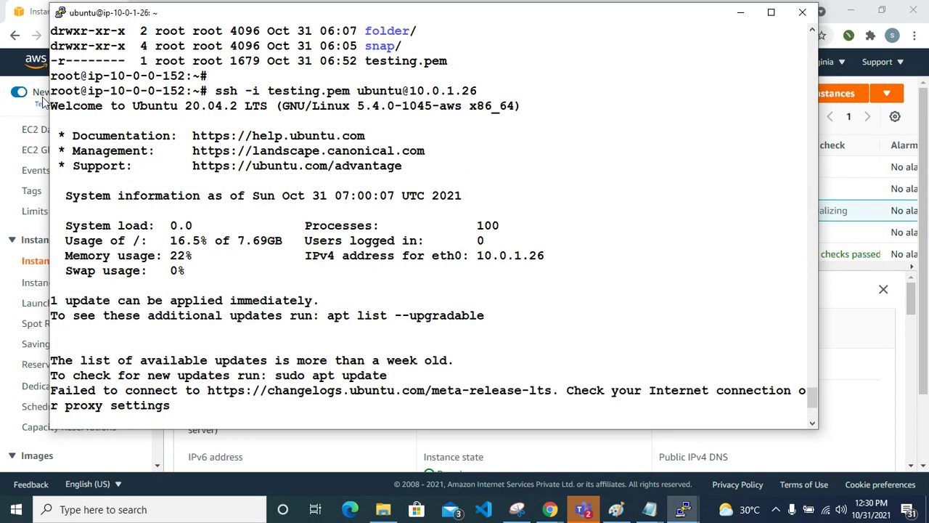
left_click_drag(49, 98, 20, 99)
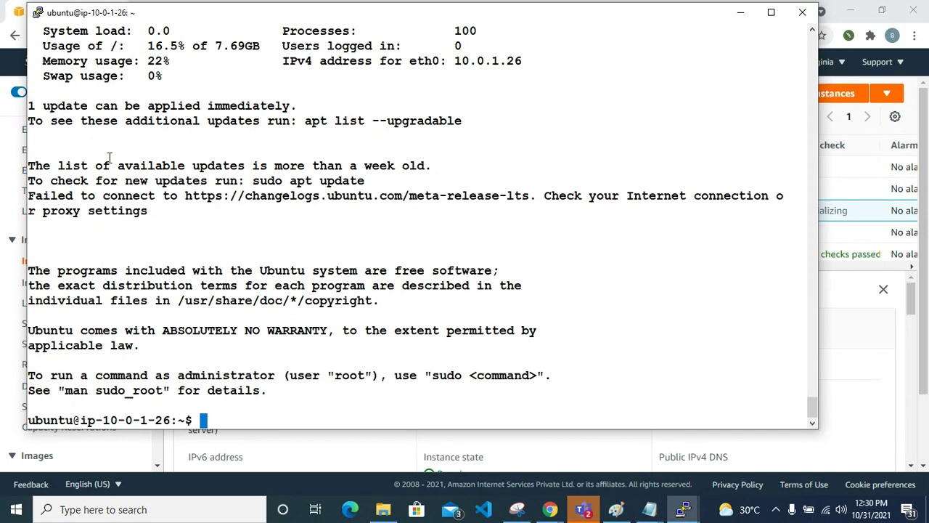
scroll(116, 178, "up", 9)
scroll(134, 250, "down", 4)
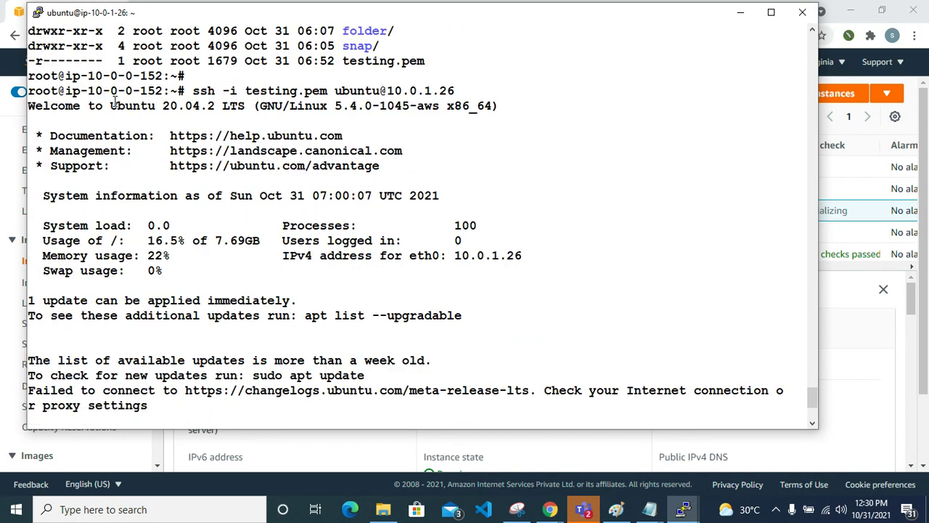
left_click_drag(88, 91, 165, 91)
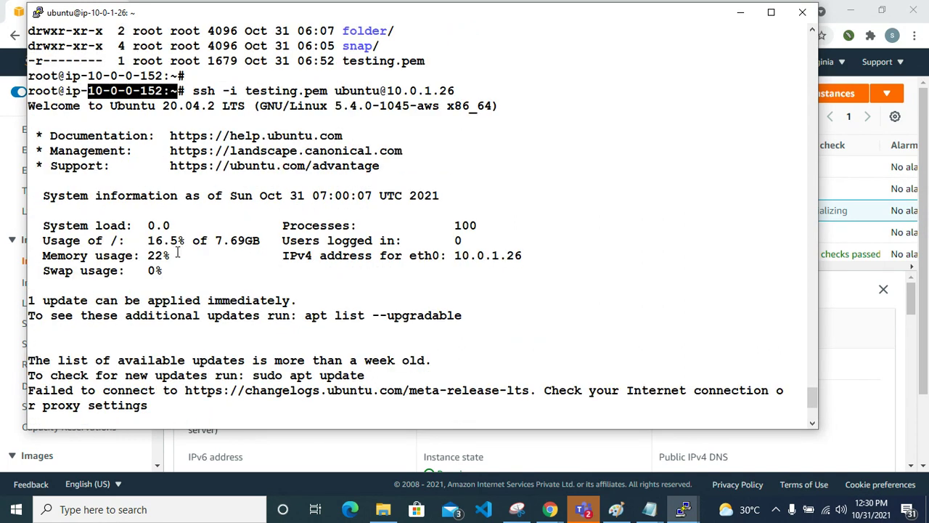
scroll(182, 269, "down", 4)
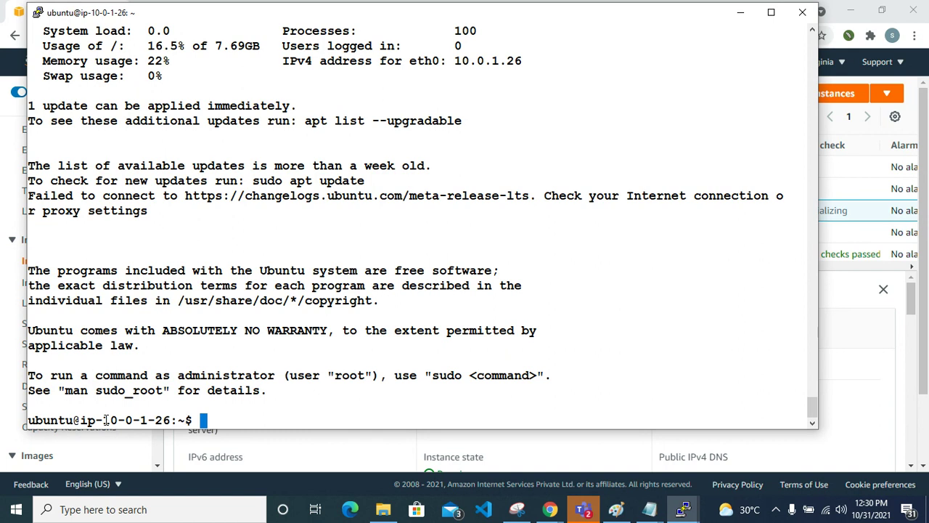
left_click_drag(103, 419, 178, 419)
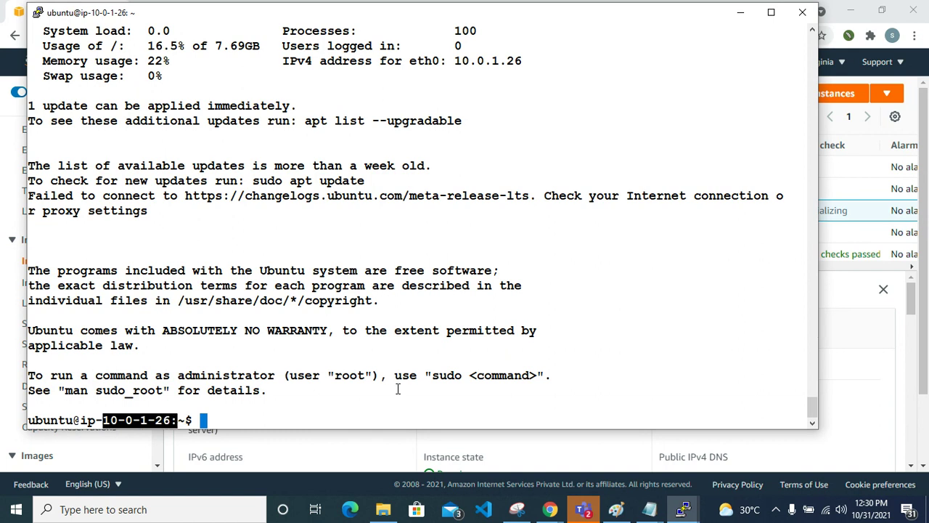
left_click(318, 415)
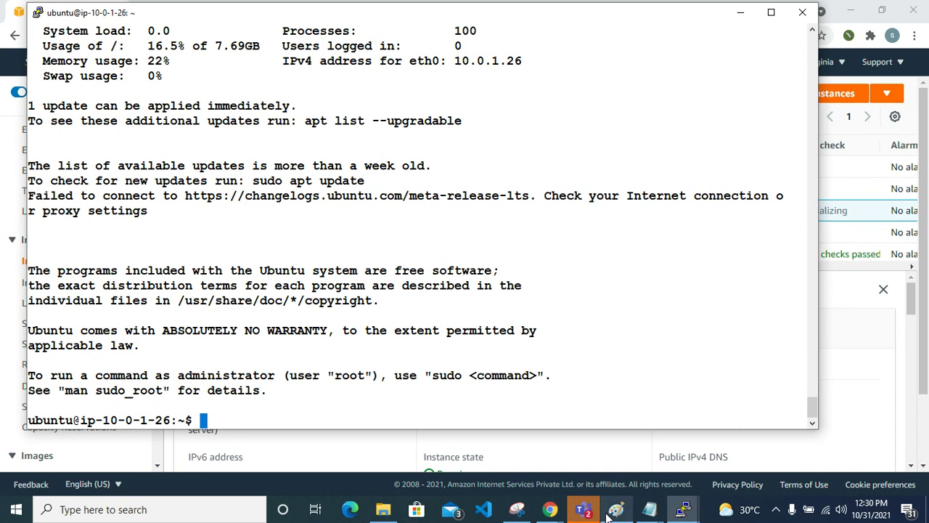
left_click(739, 14)
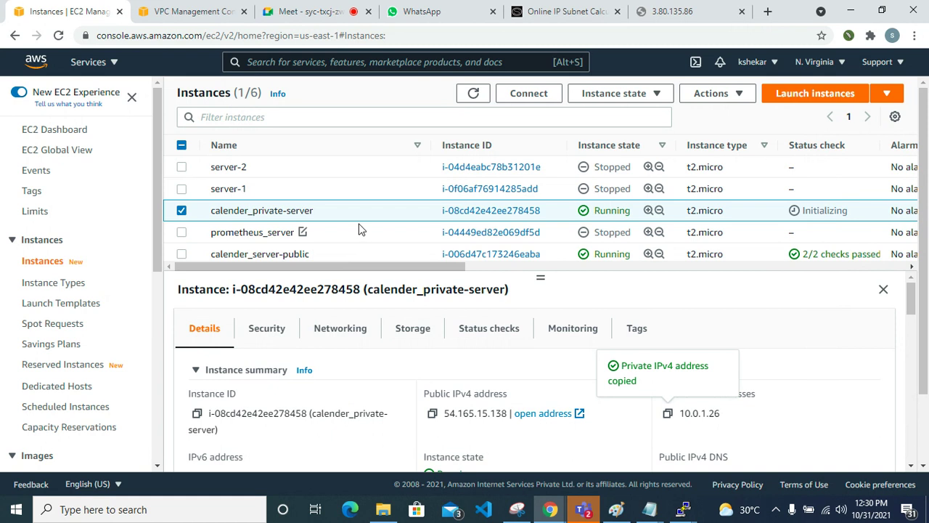
left_click(433, 413)
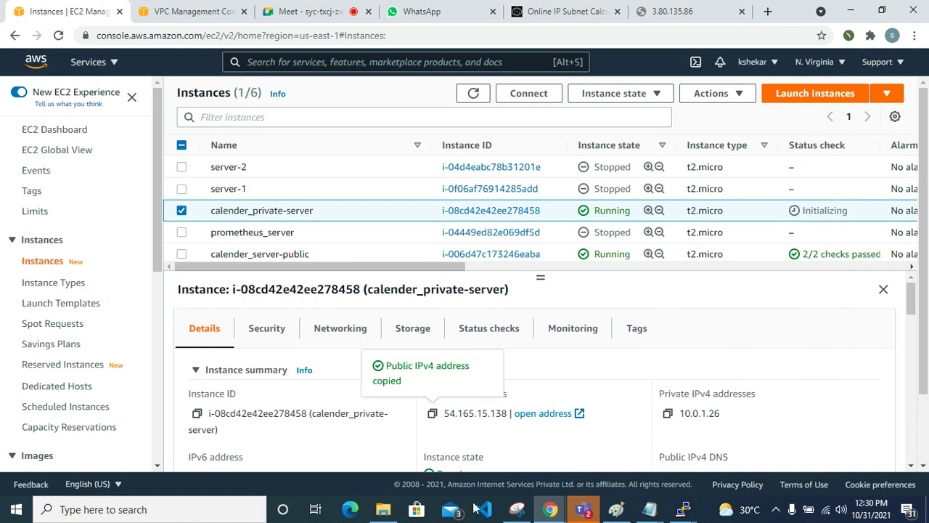
left_click(197, 509)
left_click(197, 162)
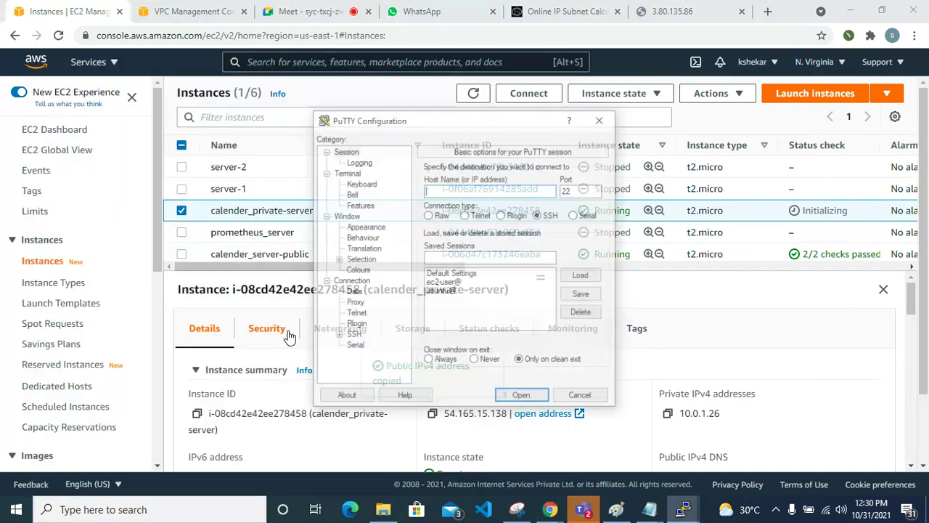
left_click(457, 291)
left_click(581, 277)
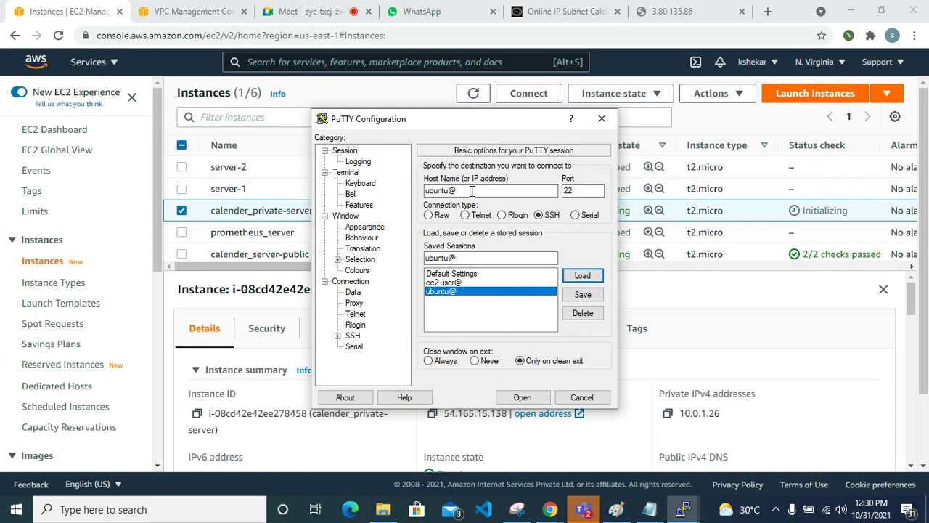
right_click(472, 191)
left_click(503, 251)
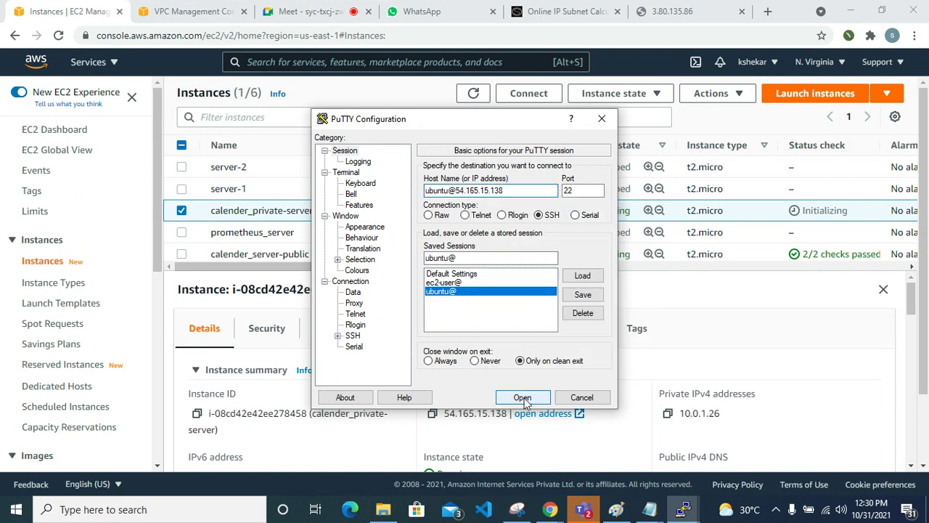
left_click(524, 399)
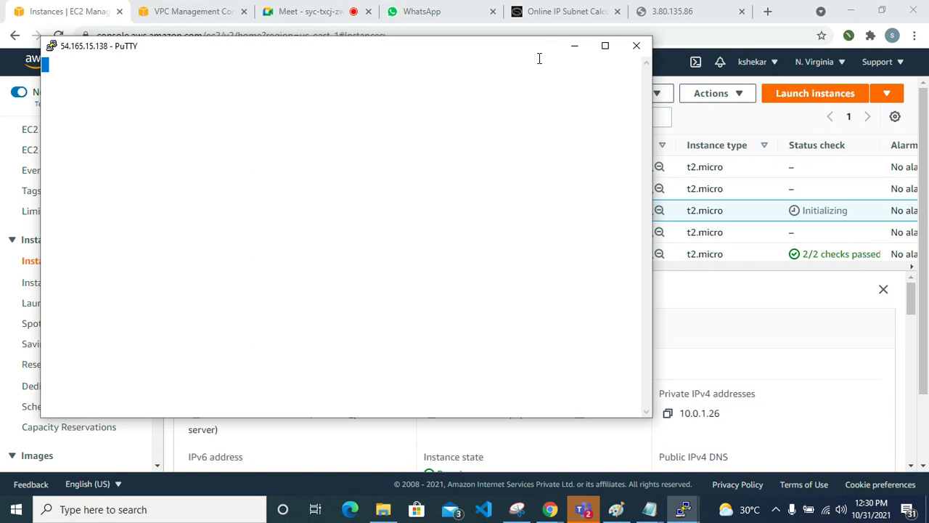
Step: Return to the terminal logged in to 10.0.1.26, clear it, switch to root with sudo su - and run ls
left_click(575, 46)
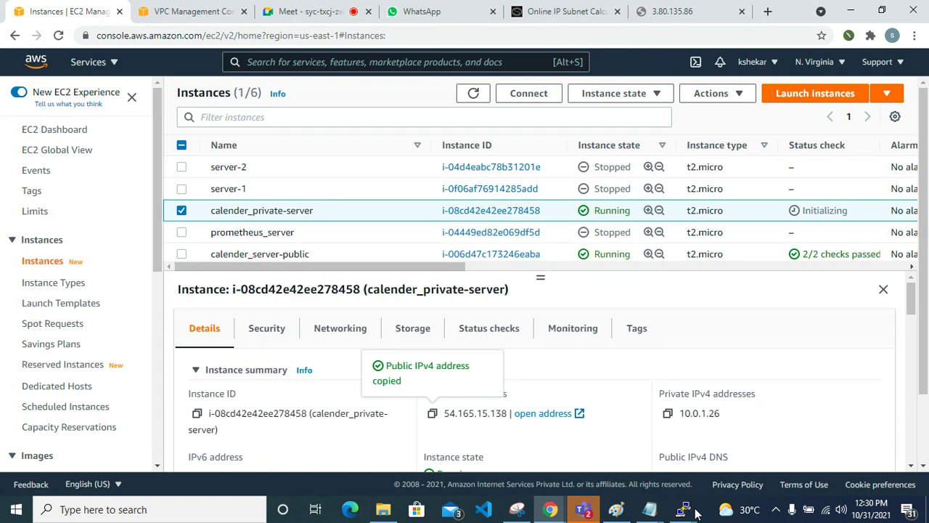
mouse_move(683, 509)
left_click(541, 444)
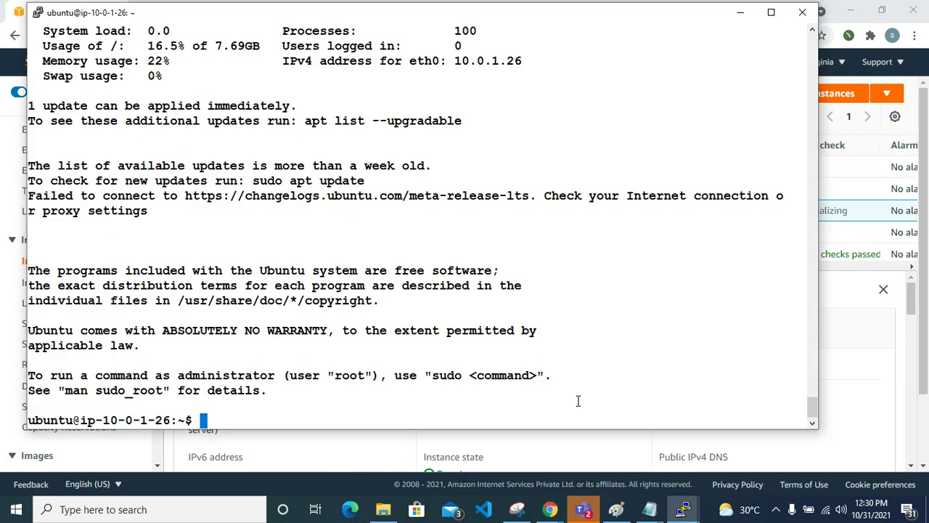
key("ctrl+l")
type("sudo")
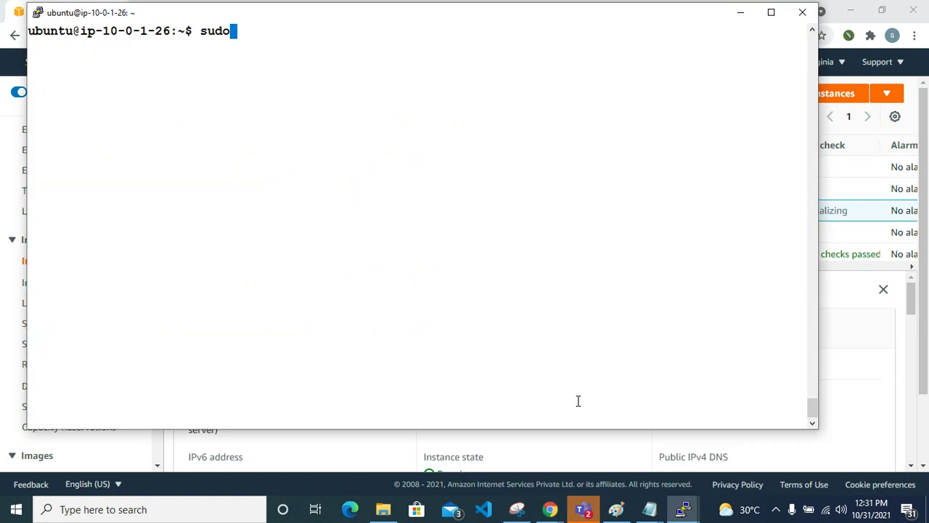
type(" su -")
key("Return")
type("ls")
key("Return")
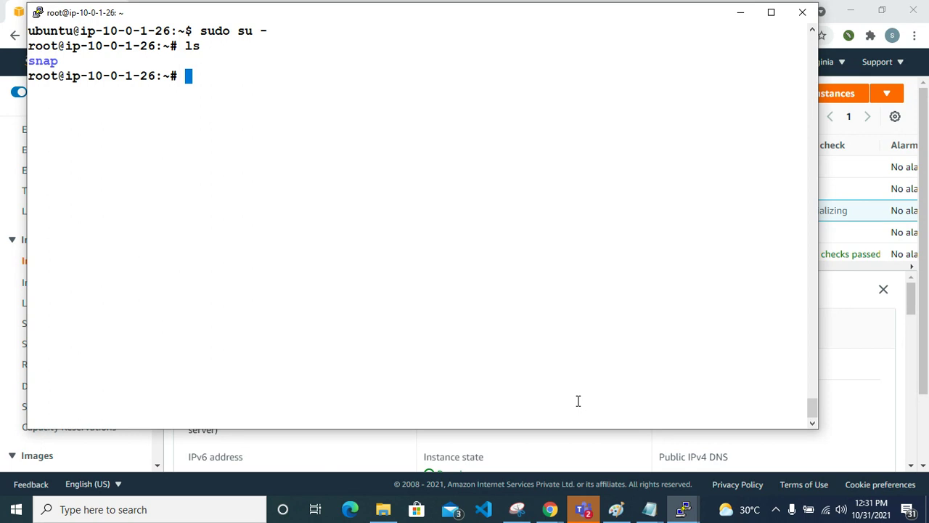
Step: Create file2 on the private server by opening it in nano
type("n")
key("BackSpace")
type("nao file")
key("BackSpace")
key("BackSpace")
key("BackSpace")
key("BackSpace")
key("BackSpace")
key("BackSpace")
key("BackSpace")
key("BackSpace")
type("nano file2")
key("Return")
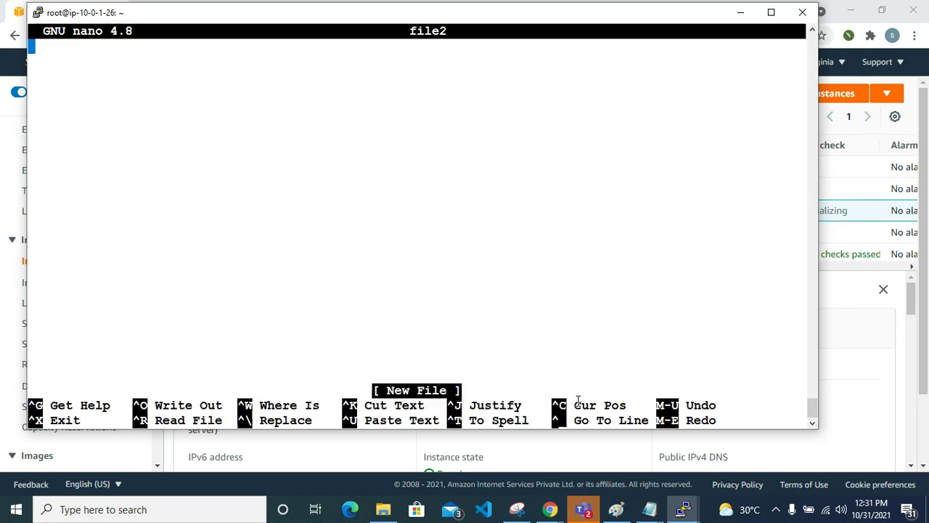
type("111111111111")
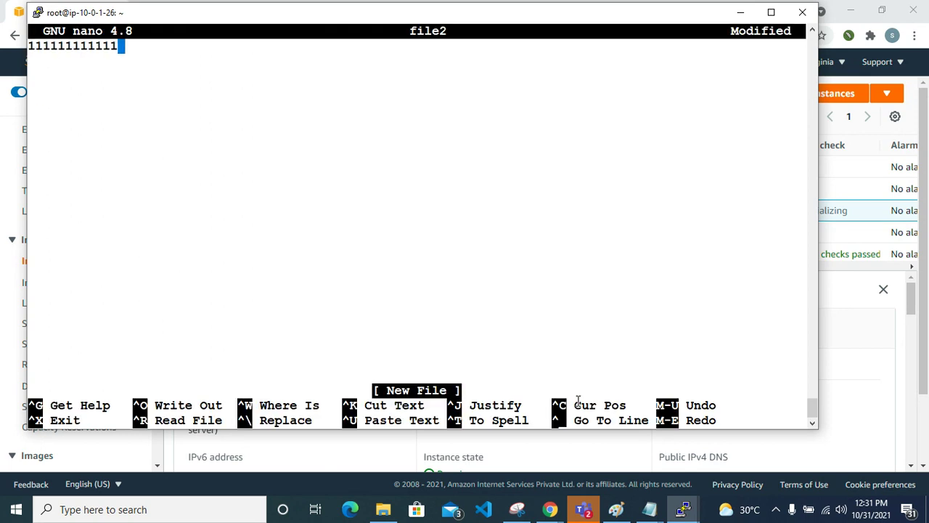
key("Return")
type("2222222222222222")
key("Return")
type("33333333333333333")
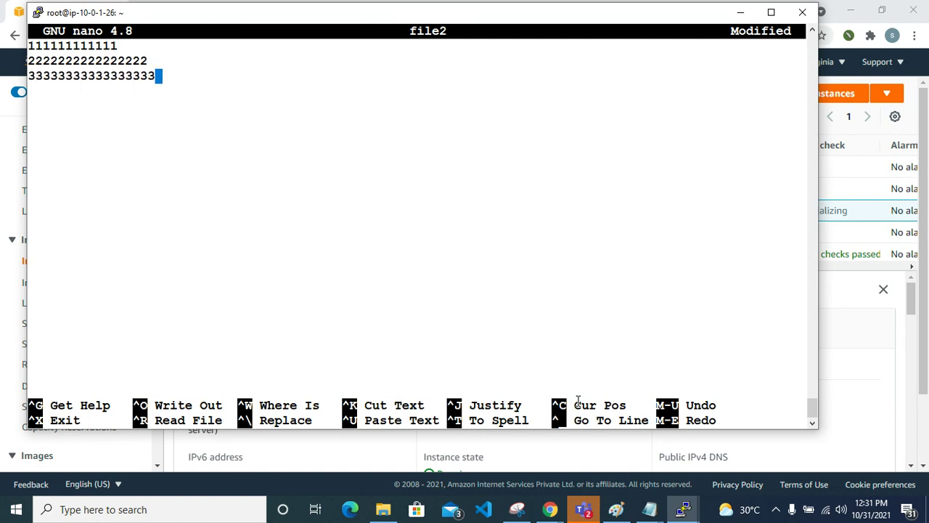
key("ctrl+o")
key("Return")
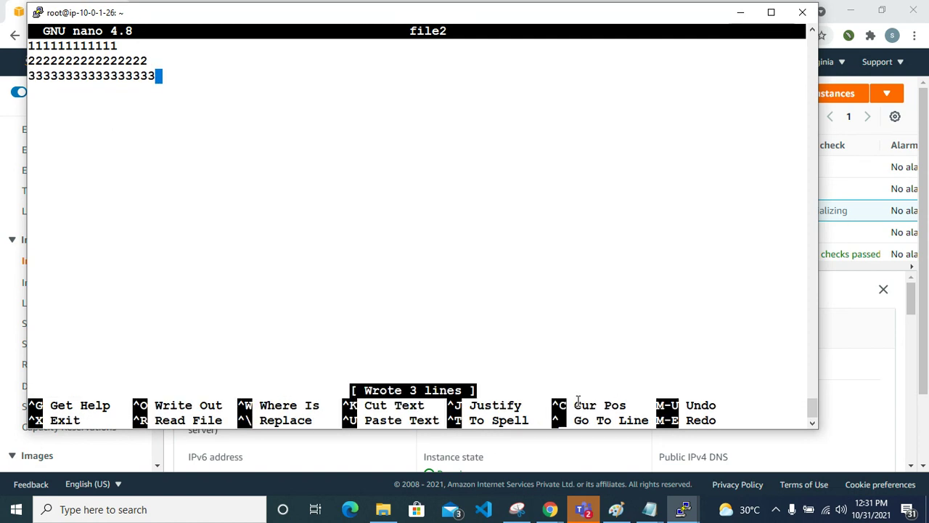
key("ctrl+x")
Step: List the files with ls and display file2's contents with cat
type("ls")
key("Return")
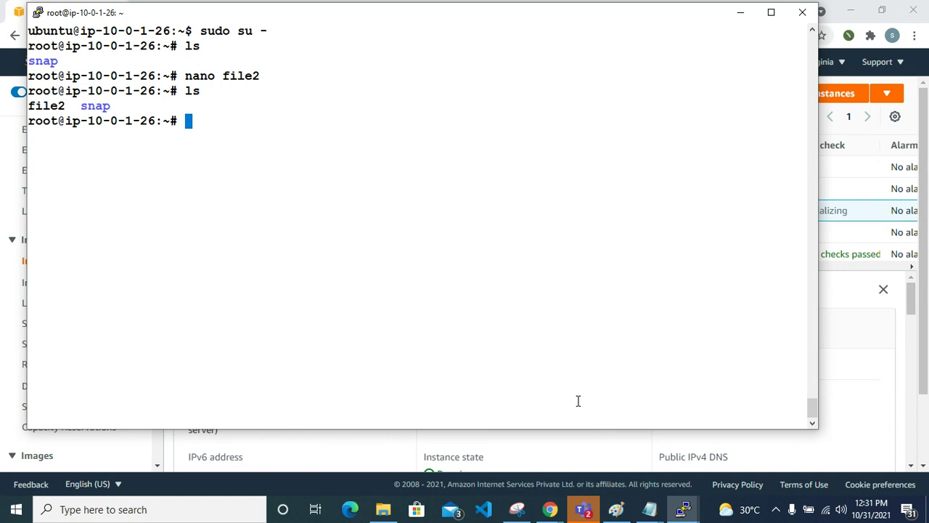
type("cat file2")
key("Return")
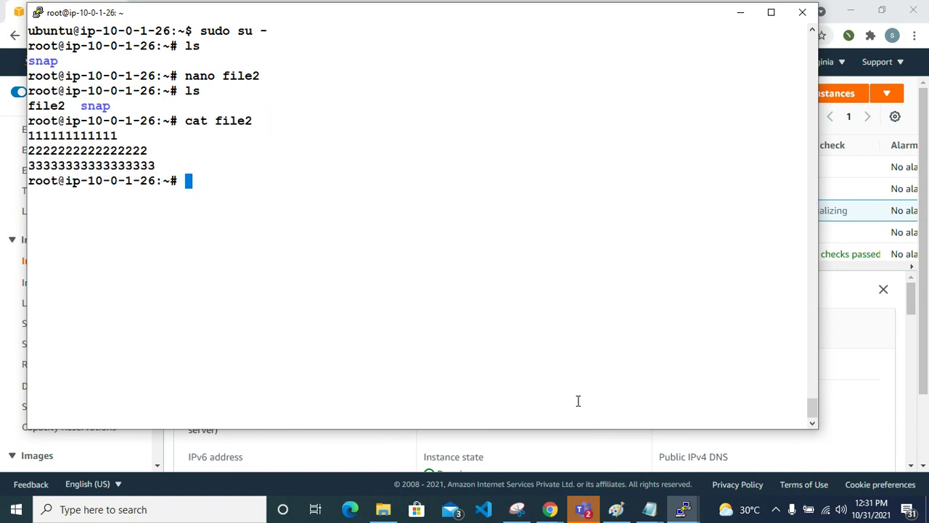
Step: Exit the root shell, log out of the private server and clear the terminal
type("exit")
key("Return")
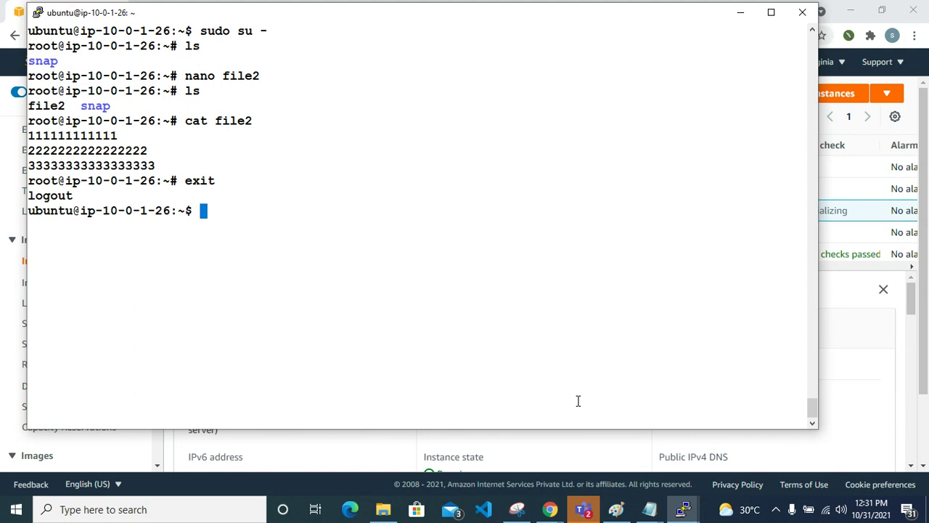
type("logout")
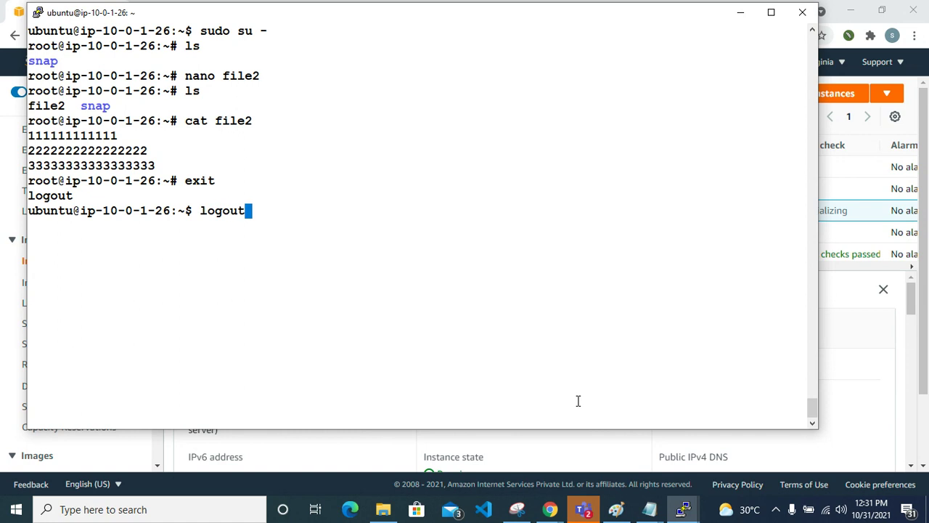
key("Return")
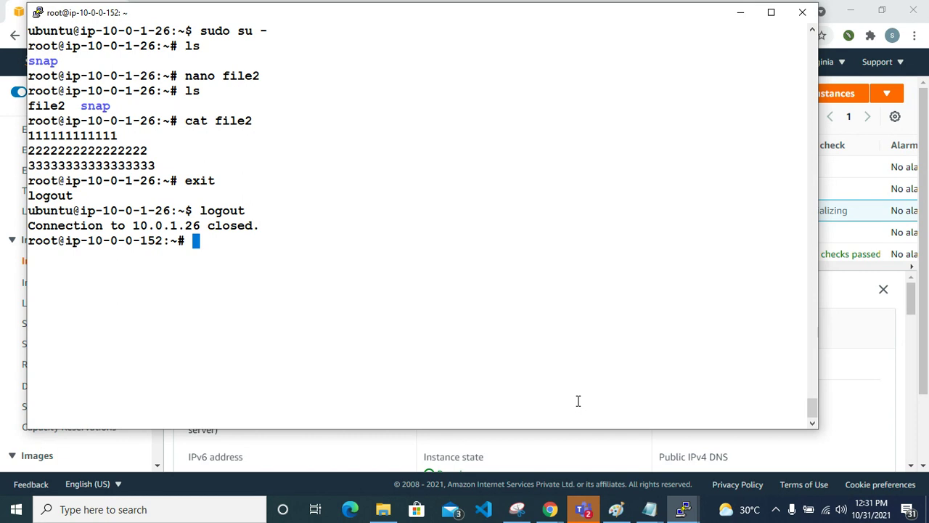
key("ctrl+l")
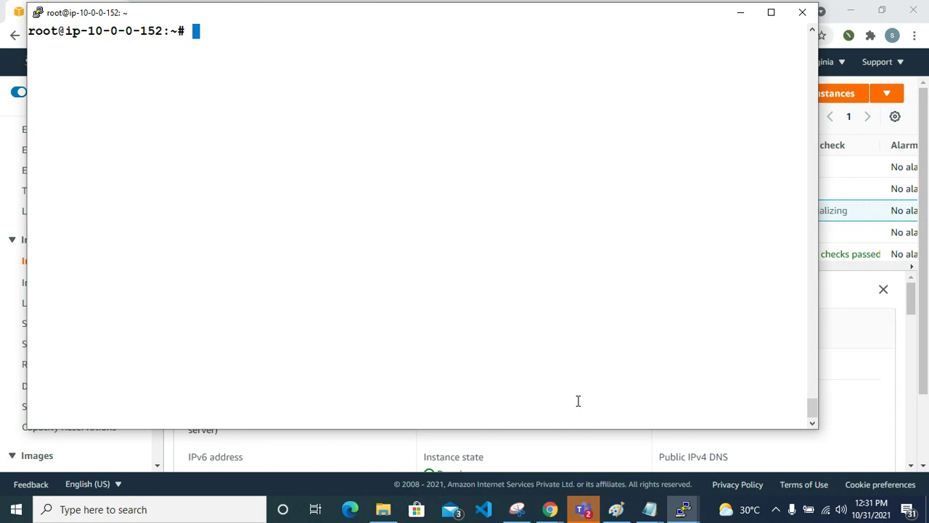
Step: Switch from the terminal to the cal-nat-table-private route table in the VPC console and dismiss the route update notice
left_click(742, 12)
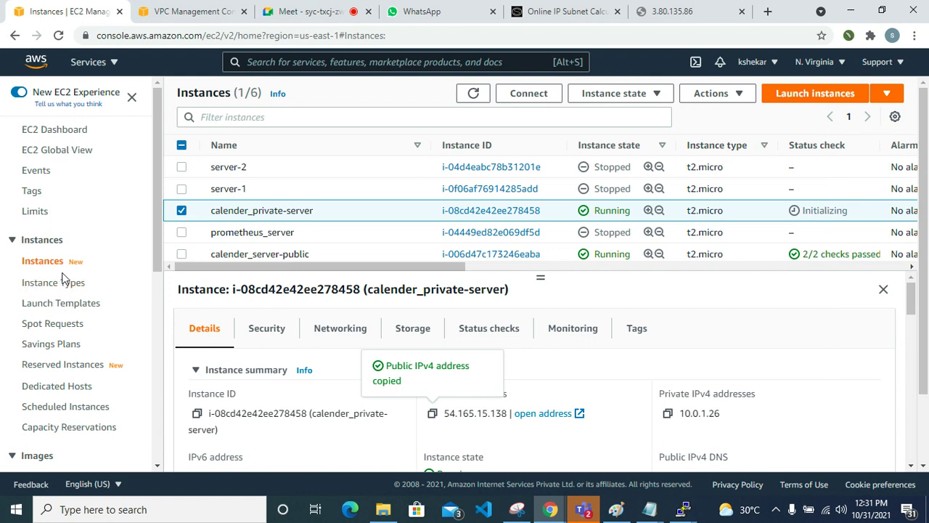
scroll(63, 270, "down", 3)
scroll(64, 267, "up", 3)
left_click(191, 13)
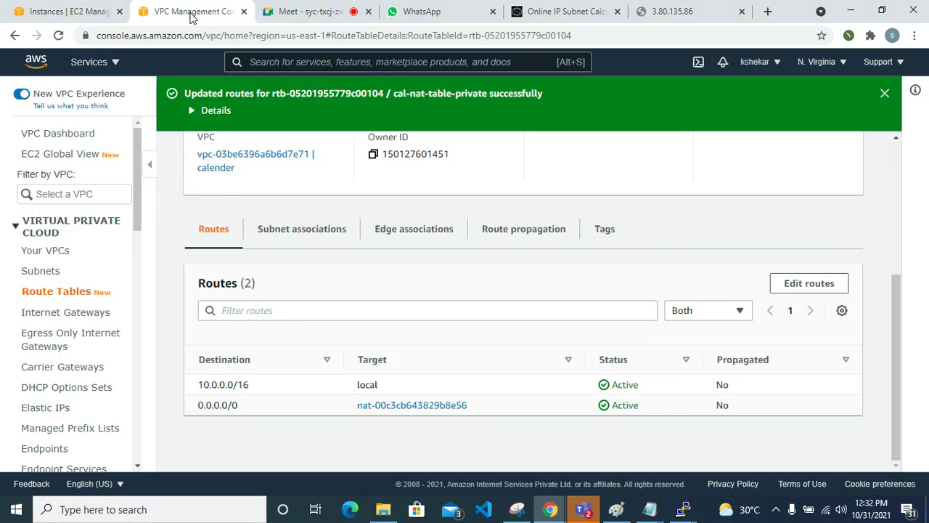
scroll(717, 201, "up", 4)
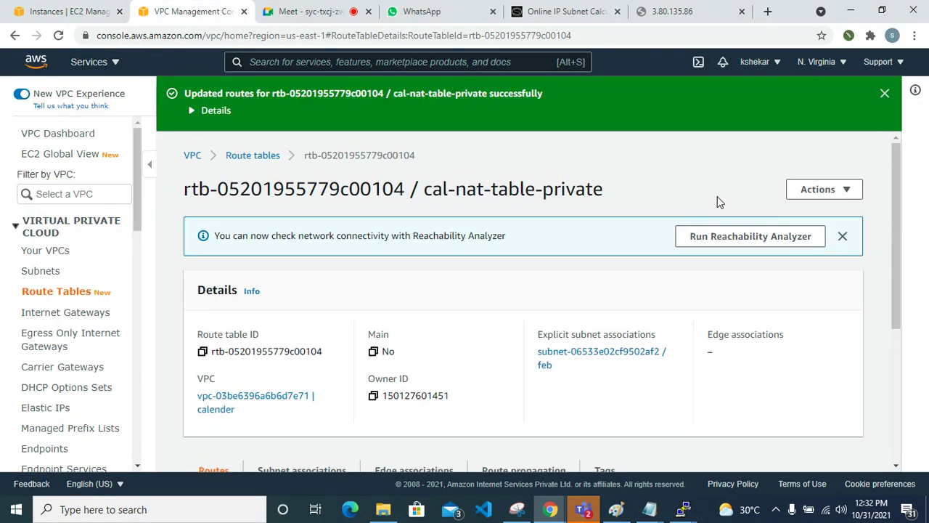
left_click(885, 94)
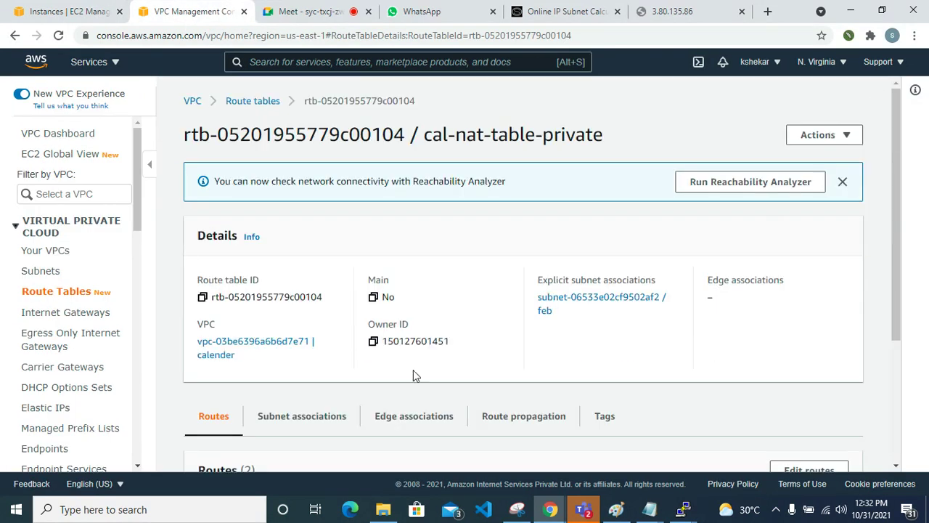
Step: Look through the VPC console's service list, from endpoints and peering connections to the VPN and transit gateway sections
scroll(36, 330, "down", 2)
scroll(37, 331, "down", 4)
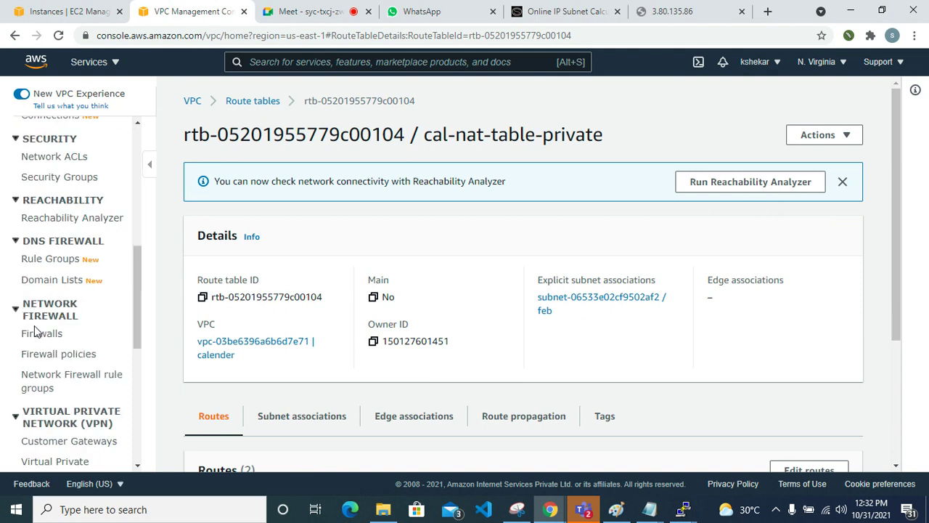
scroll(35, 331, "down", 5)
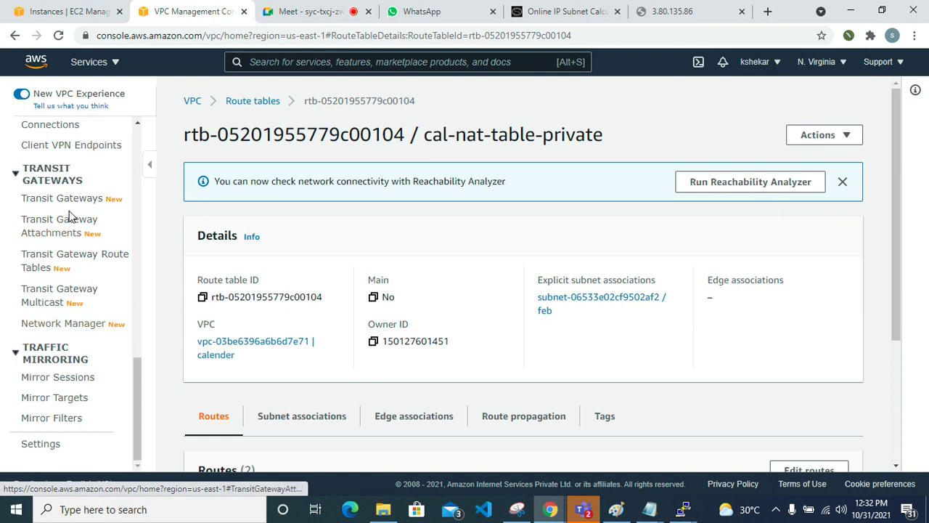
scroll(71, 218, "up", 5)
scroll(69, 210, "up", 6)
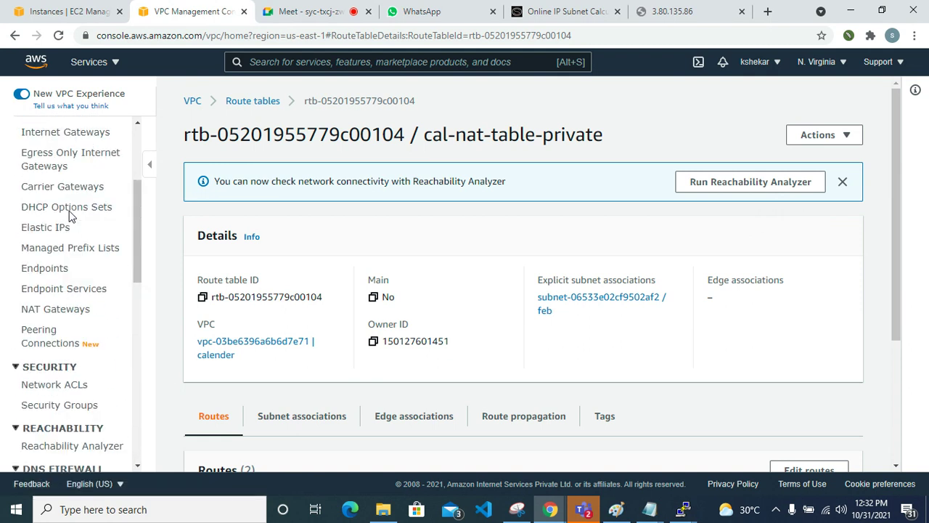
scroll(69, 211, "down", 2)
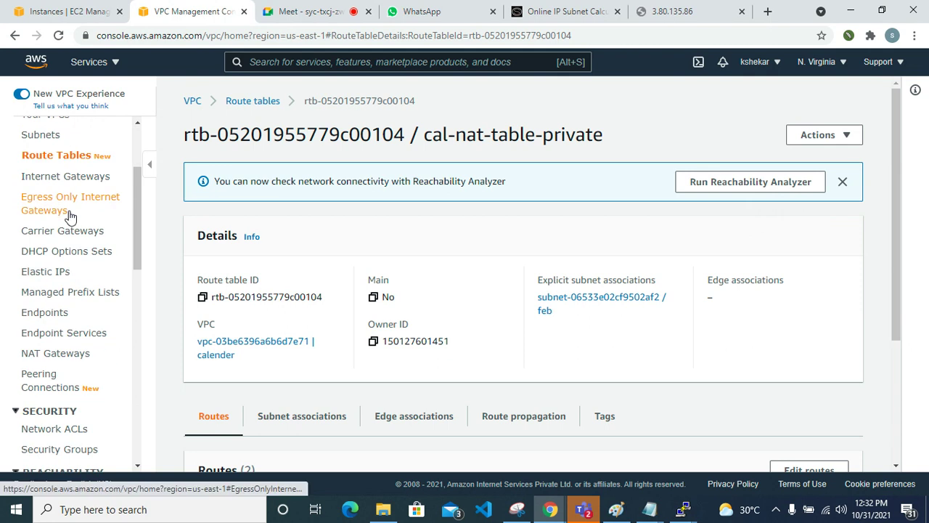
scroll(68, 269, "down", 1)
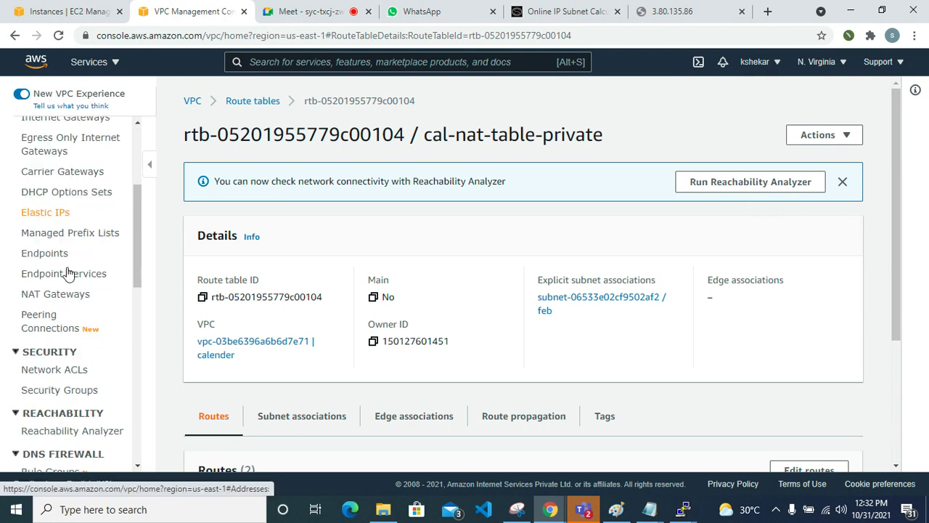
scroll(47, 247, "down", 2)
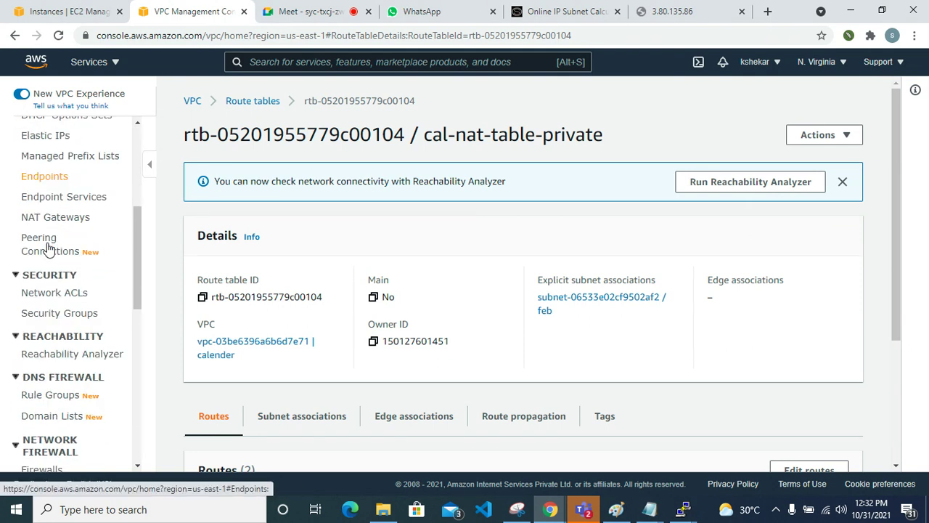
scroll(46, 290, "down", 4)
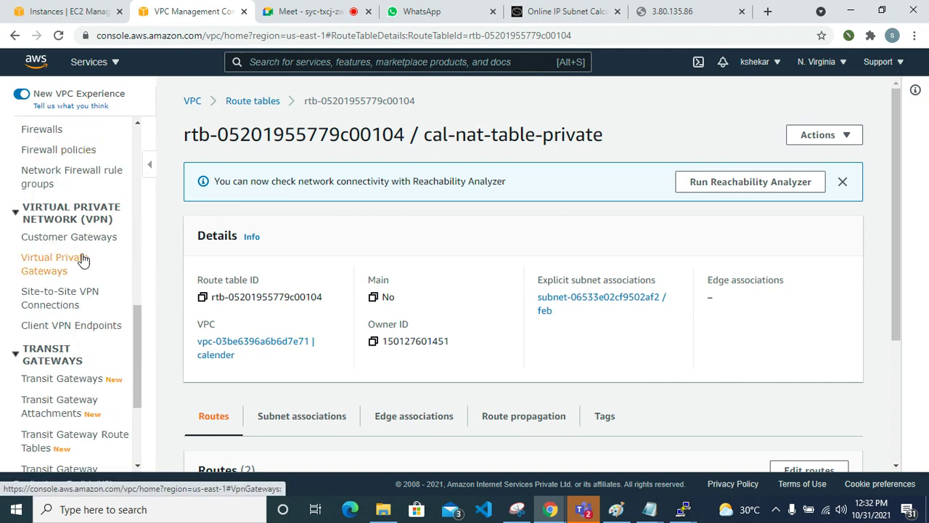
scroll(62, 301, "down", 1)
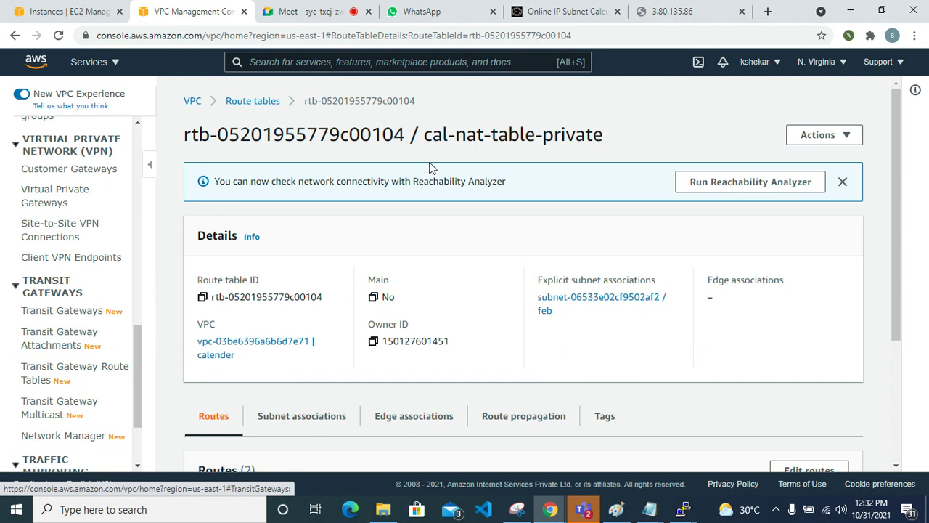
Step: Search Google for transit gateway and examine the AWS Transit Gateway diagram from Amazon Web Services in the image results
left_click(561, 11)
left_click(561, 28)
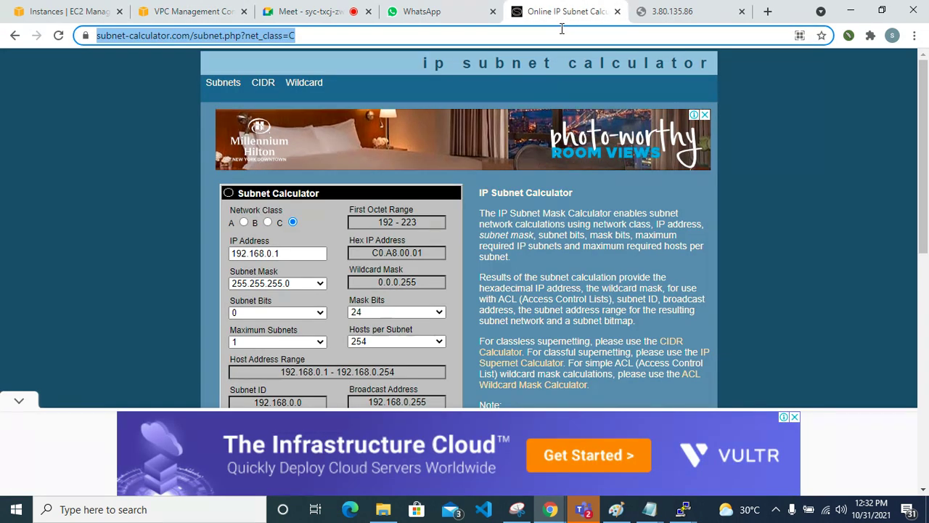
type("tran")
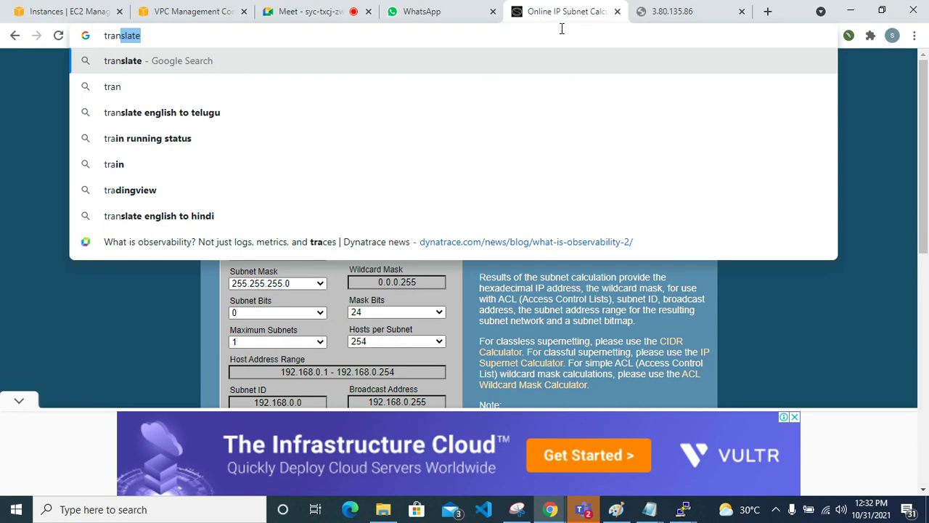
type("sit")
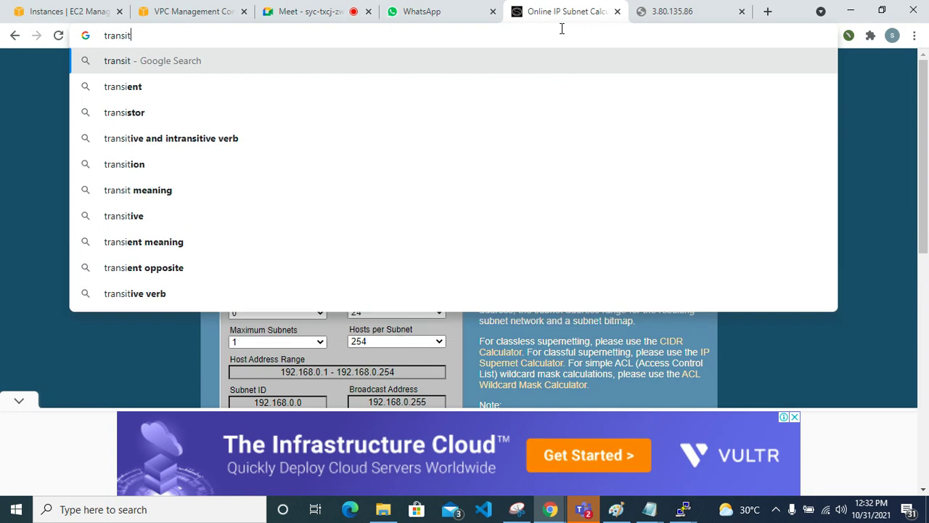
type("gatewa")
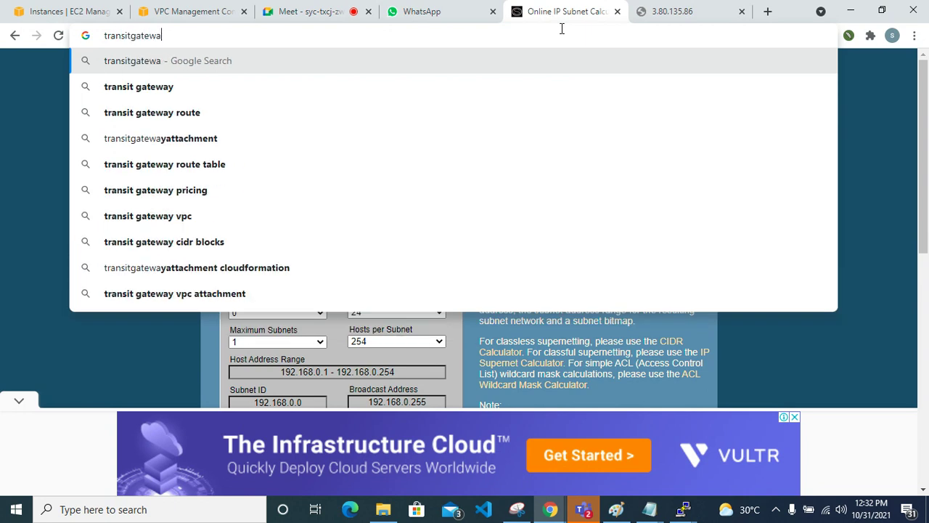
left_click(341, 90)
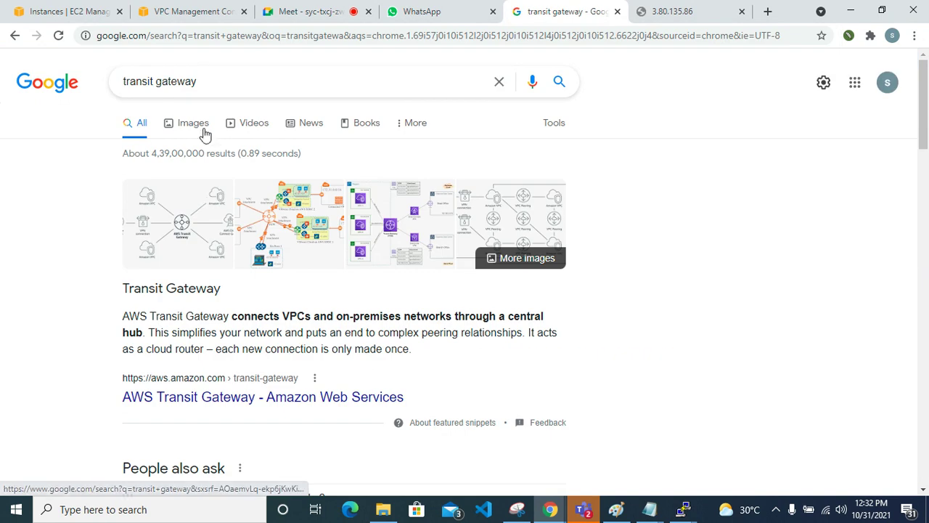
left_click(199, 126)
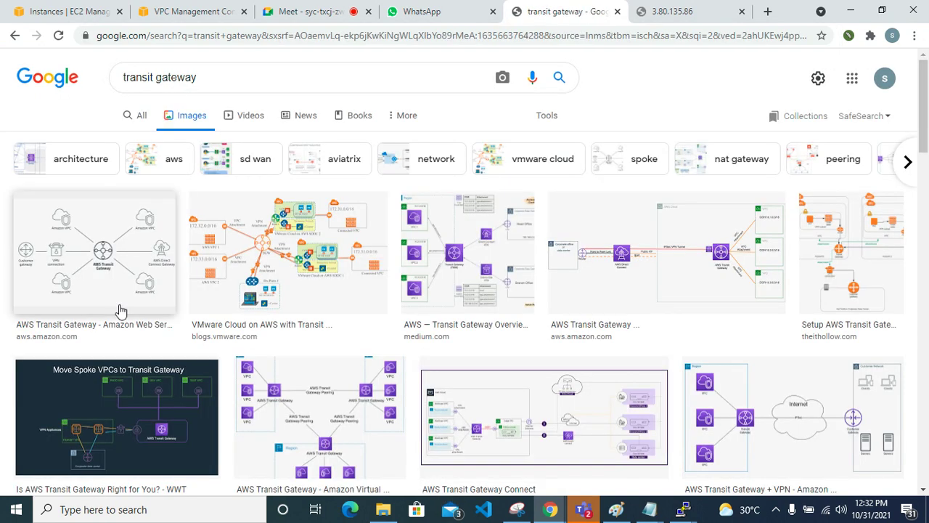
left_click(121, 311)
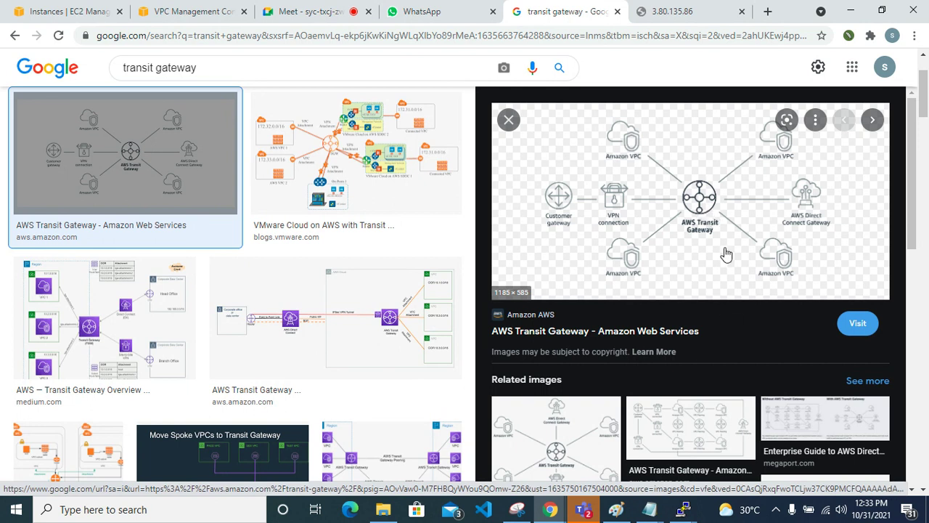
left_click(179, 12)
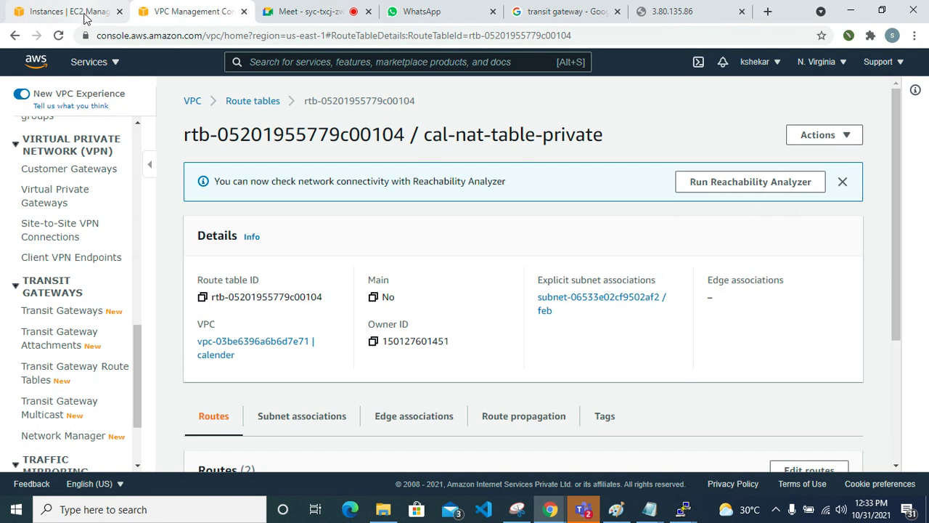
left_click(555, 15)
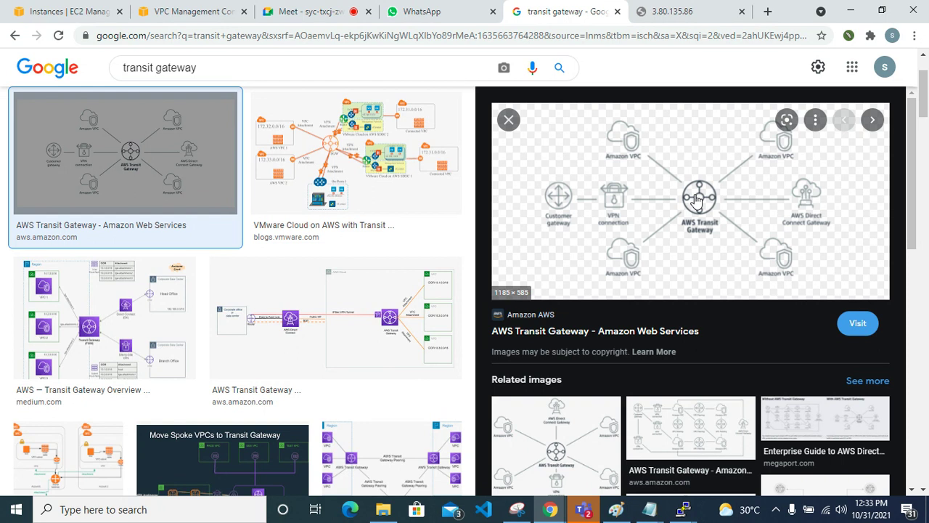
Step: Return to the cal-nat-table-private route table in the VPC console
left_click(197, 12)
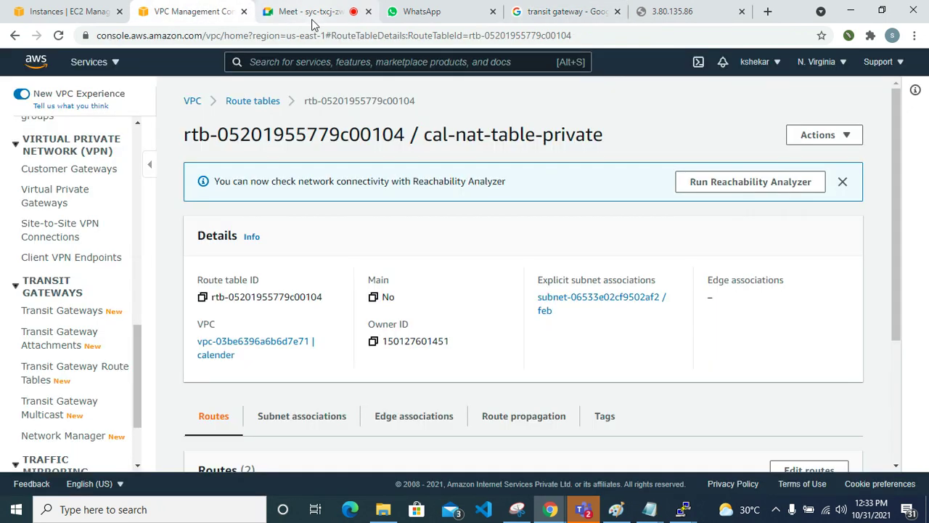
scroll(18, 260, "up", 5)
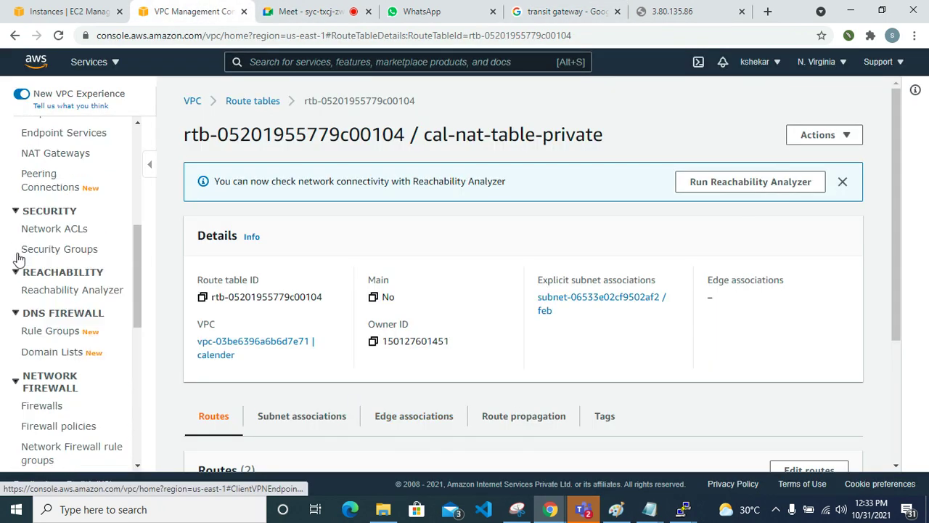
scroll(18, 259, "up", 5)
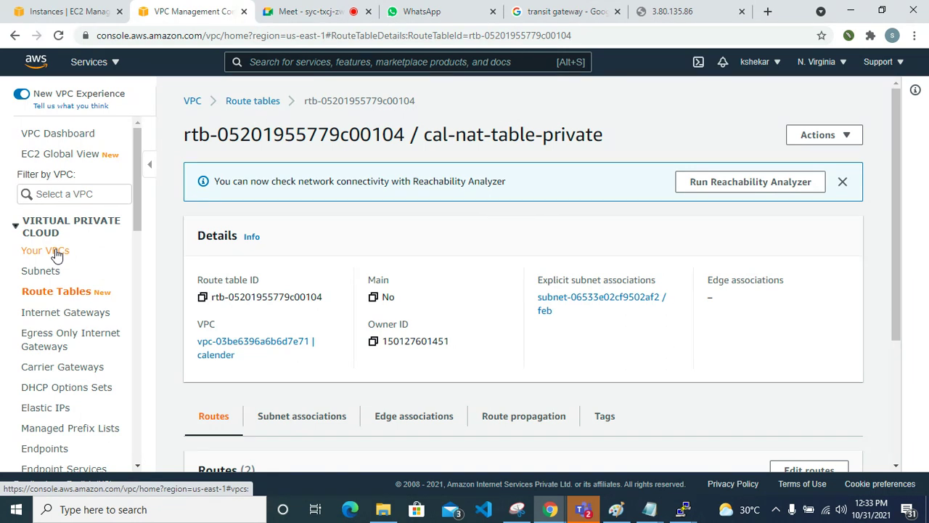
left_click(71, 12)
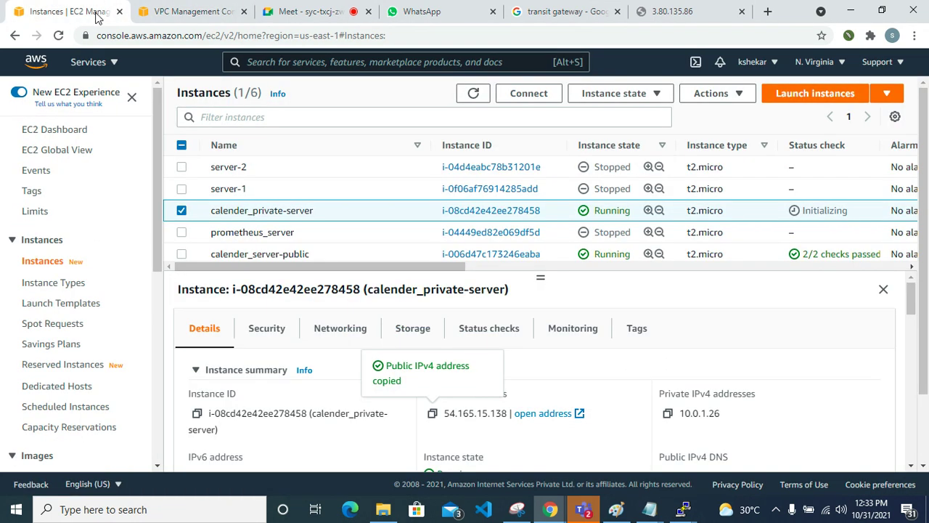
left_click(215, 18)
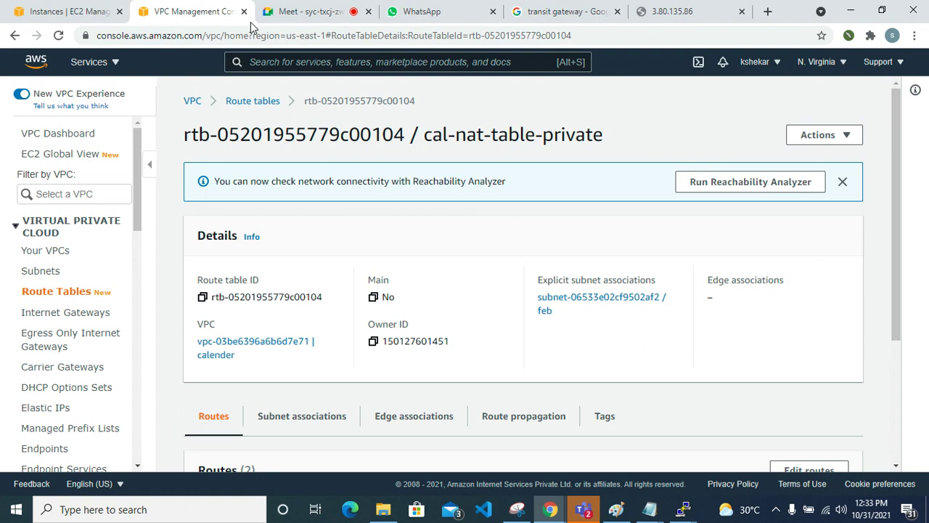
left_click(316, 12)
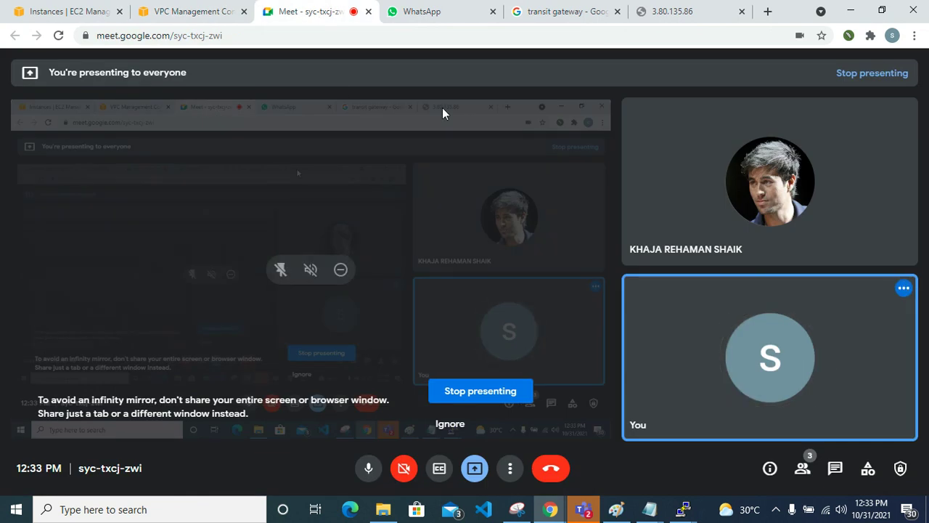
left_click(201, 14)
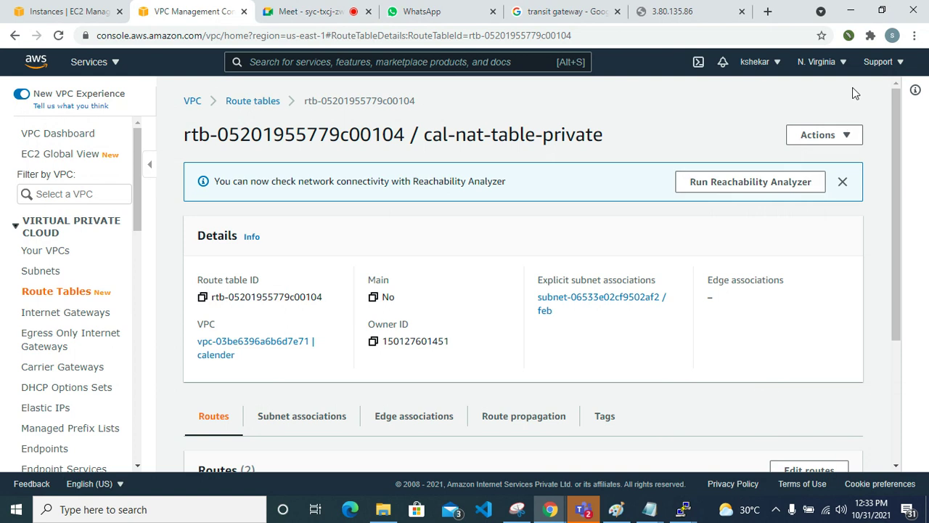
Step: Launch the Reelia: Screen Recorder & Editor browser extension
left_click(871, 37)
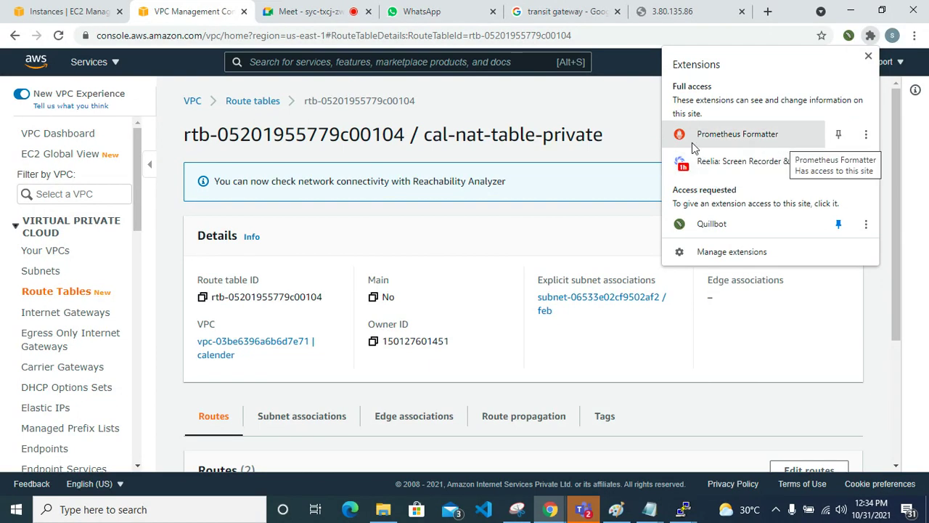
left_click(626, 124)
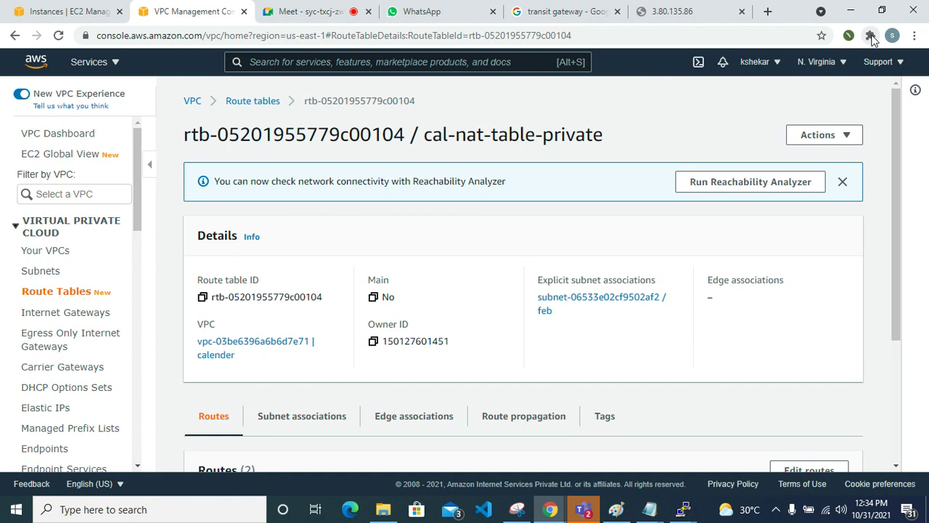
left_click(871, 37)
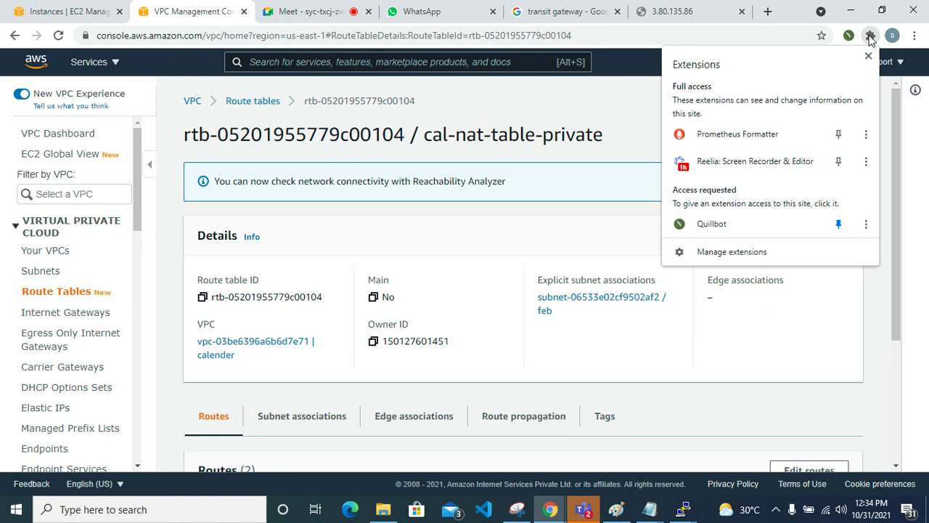
left_click(738, 163)
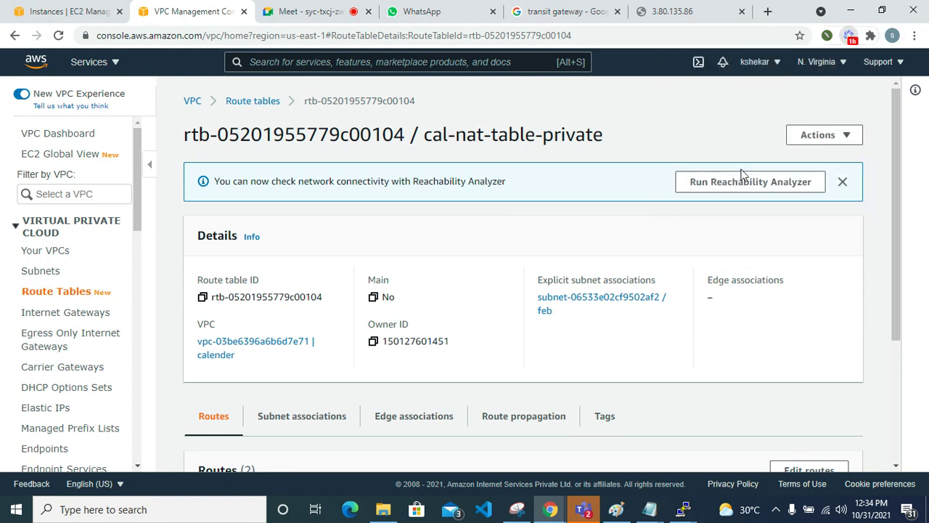